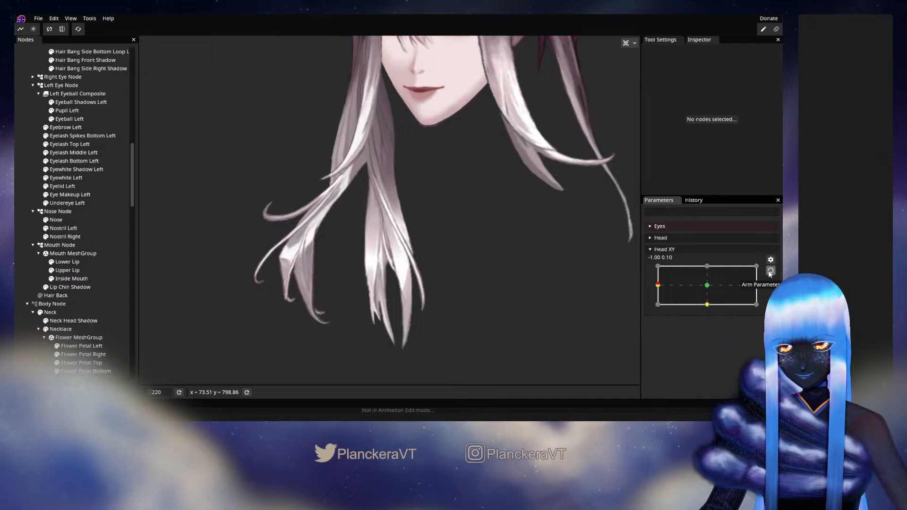
Reshape the edge of the Hair Thick Shoulder Clump Claw Right mesh with the size 50 Circle Brush at Head XY keypoint -1.00, 0.00.
scroll(104, 235, "up", 8)
scroll(106, 238, "up", 4)
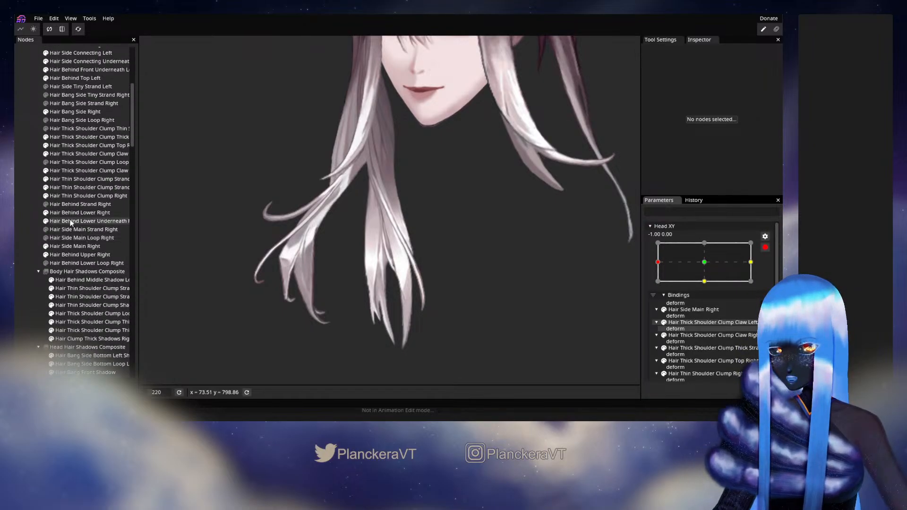
scroll(66, 222, "up", 1)
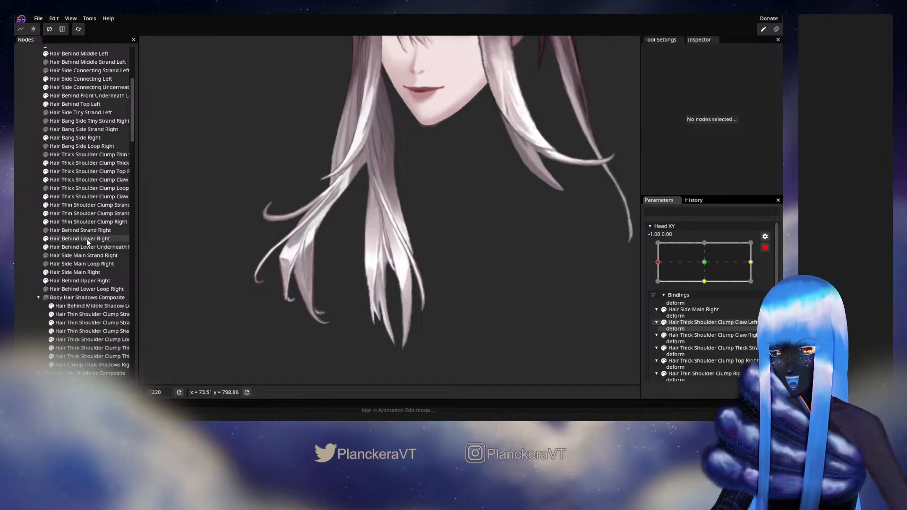
left_click(80, 196)
scroll(298, 272, "up", 2)
scroll(311, 271, "up", 2)
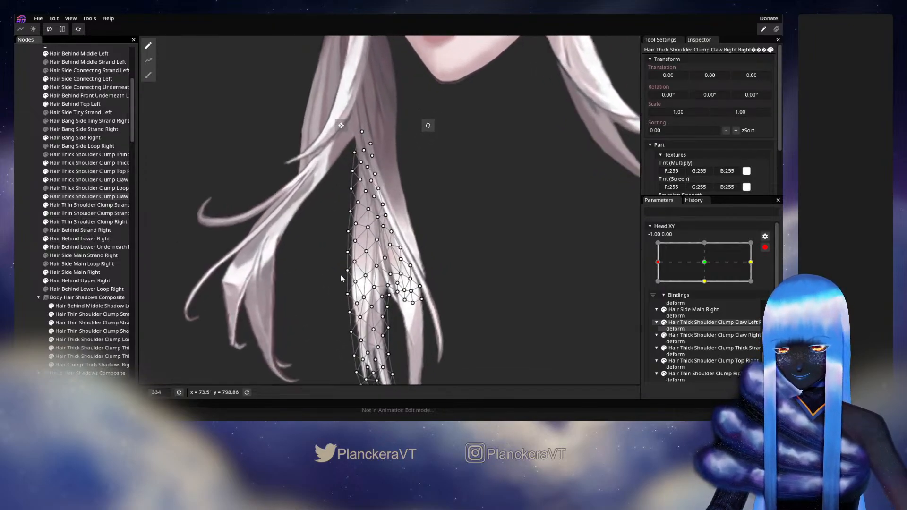
left_click(148, 75)
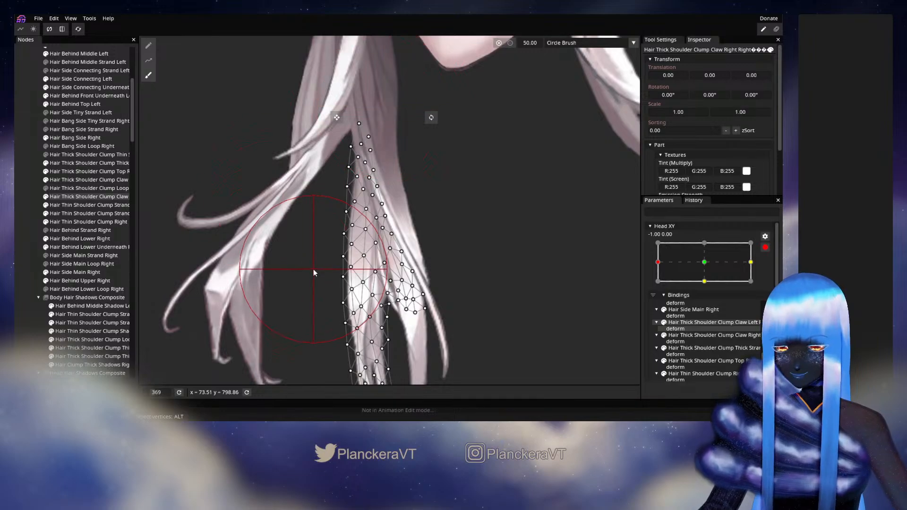
mouse_move(305, 263)
left_mouse_down()
mouse_move(320, 285)
mouse_move(324, 236)
left_mouse_up()
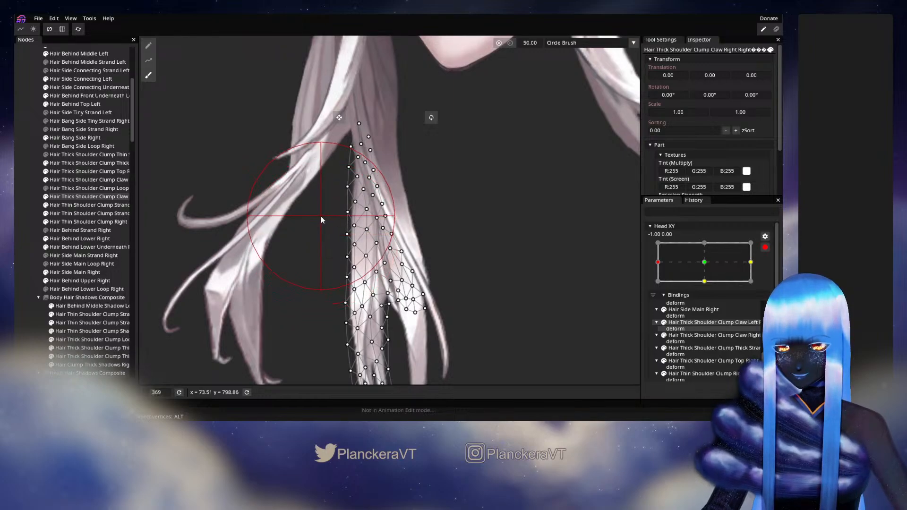
left_click(18, 223)
Disarm Head XY and move it slightly off the -1.00, 0.00 keypoint to check the brushed hair deformation.
scroll(481, 270, "down", 2)
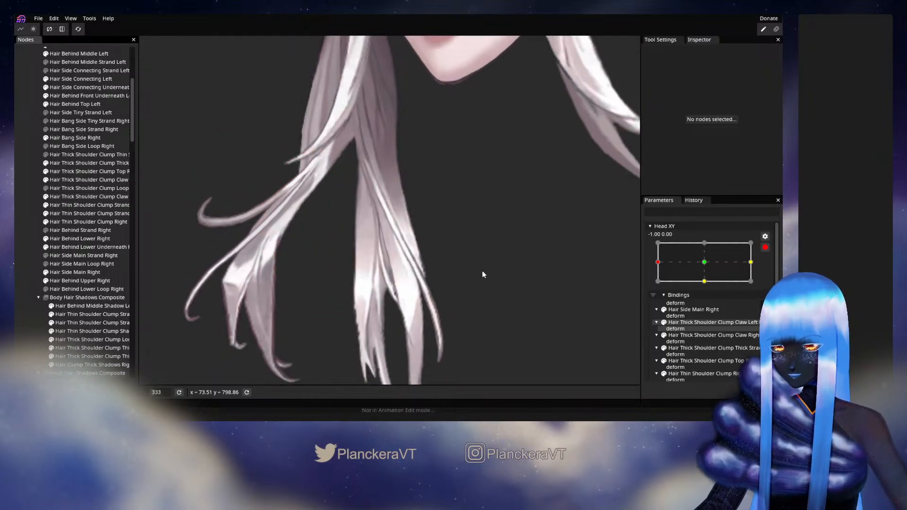
left_click(765, 247)
mouse_move(658, 285)
left_mouse_down()
mouse_move(710, 286)
mouse_move(658, 286)
left_mouse_up()
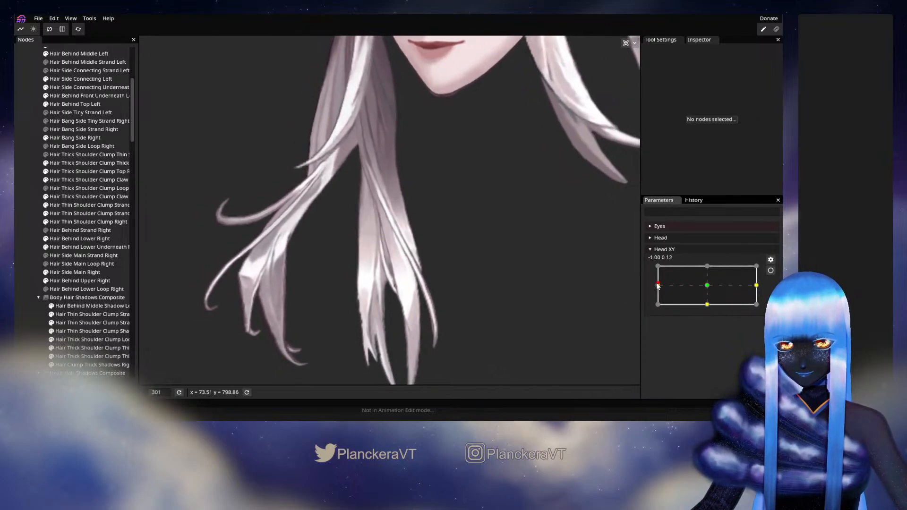
Rearm Head XY at -1.00, 0.00 and reposition individual vertices along the left edge of the Hair Thick Shoulder Clump Claw Right mesh.
left_click(769, 271)
scroll(346, 287, "up", 3)
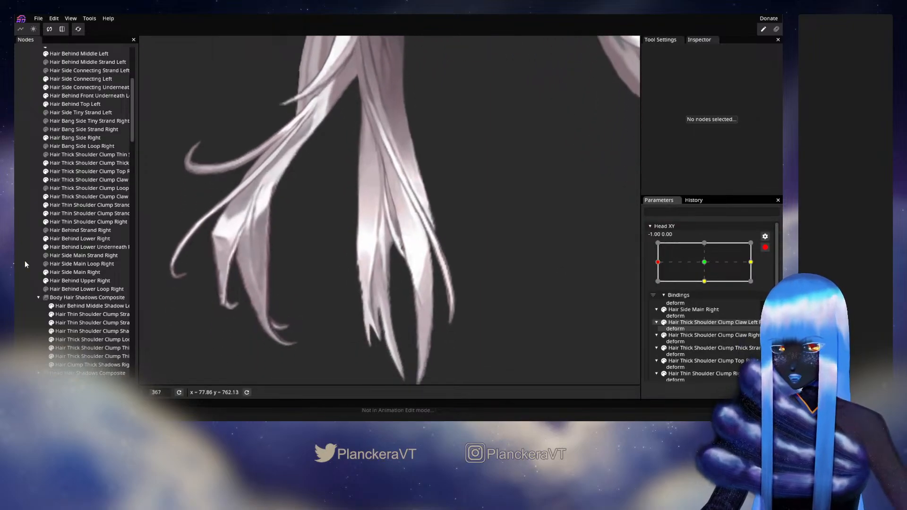
left_click(73, 196)
scroll(309, 307, "up", 2)
scroll(310, 308, "up", 3)
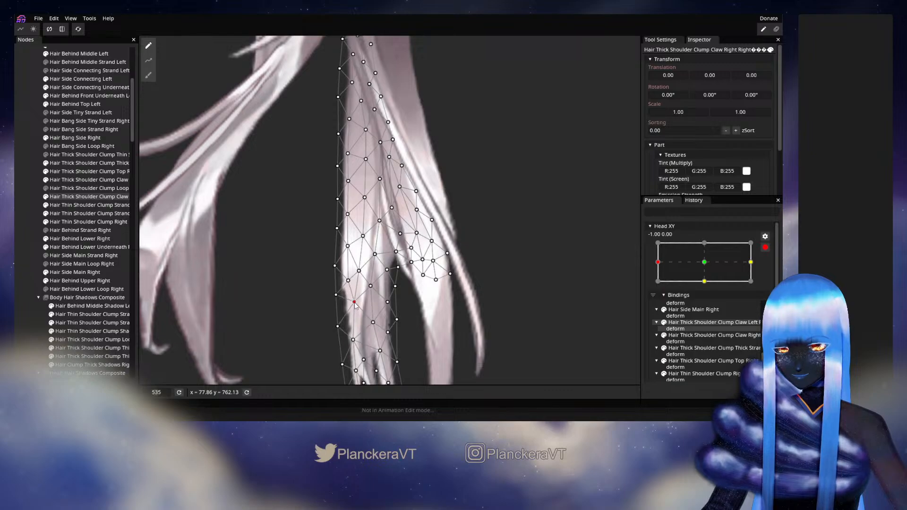
left_click_drag(352, 284, 355, 283)
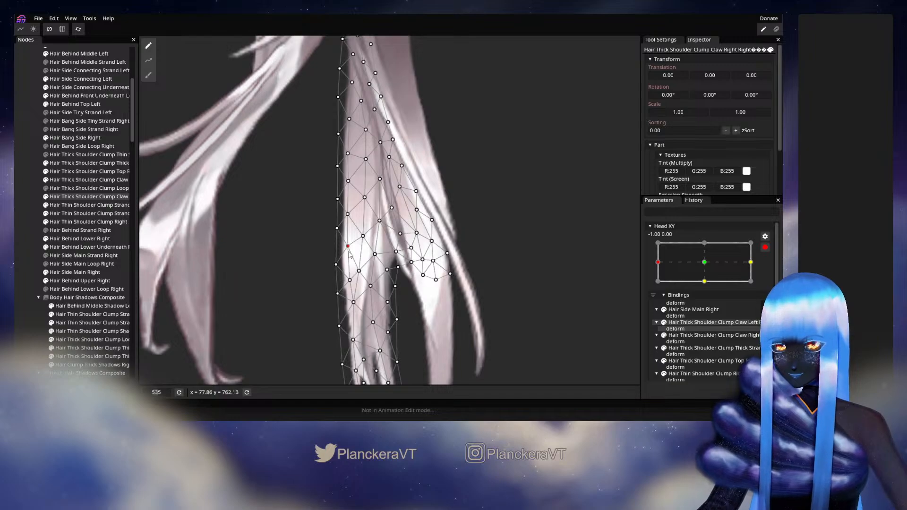
left_click_drag(350, 253, 350, 256)
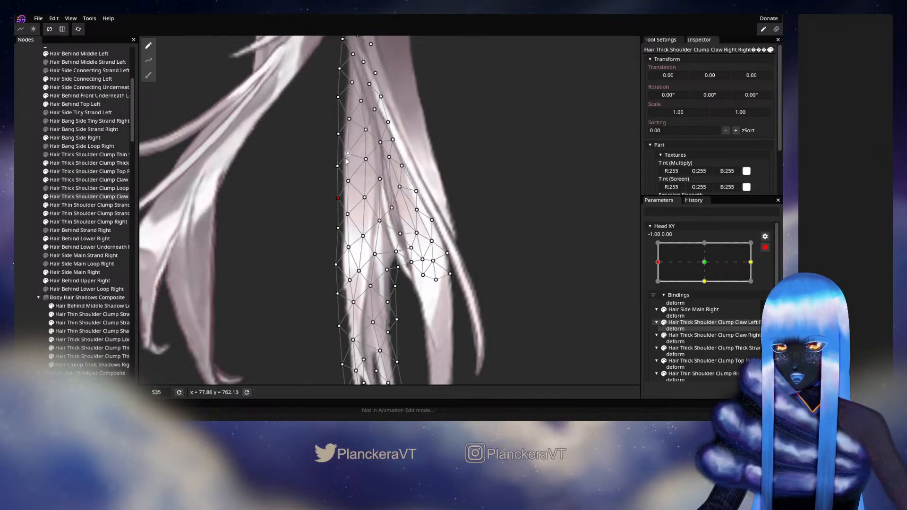
left_click(339, 168)
left_click_drag(338, 168, 322, 233)
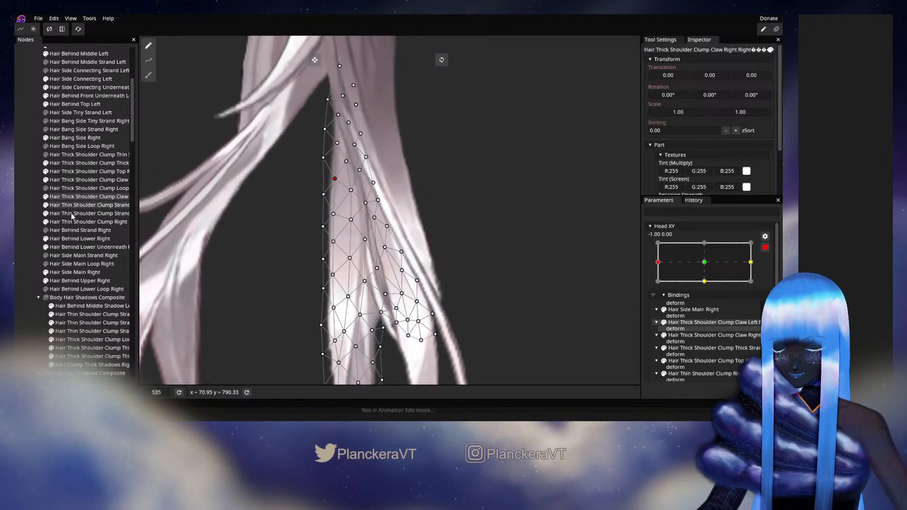
left_click(31, 224)
Disarm Head XY and sweep its vertical value along the -1.00 side, up to about 0.50, to inspect the hair movement.
scroll(424, 305, "down", 5)
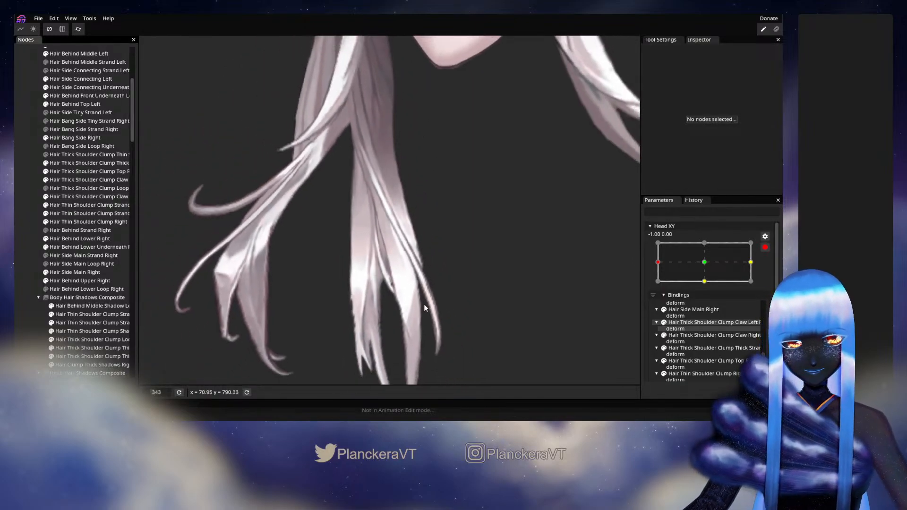
scroll(424, 304, "down", 1)
left_click(765, 247)
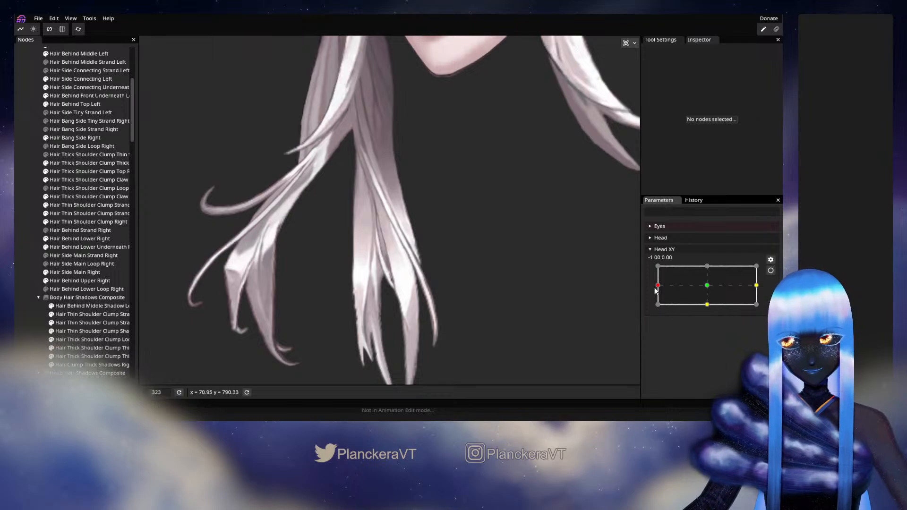
mouse_move(657, 285)
left_mouse_down()
mouse_move(708, 284)
mouse_move(655, 279)
mouse_move(707, 269)
mouse_move(657, 275)
left_mouse_up()
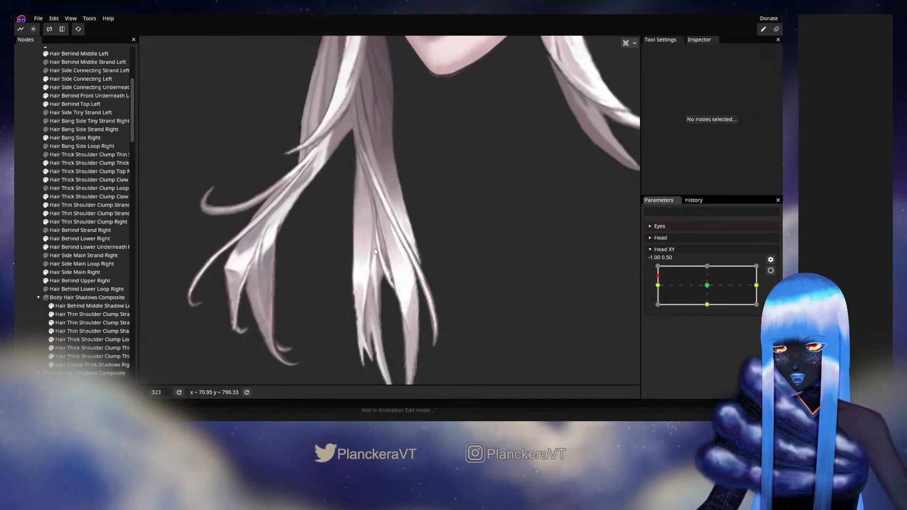
mouse_move(659, 285)
left_mouse_down()
mouse_move(706, 288)
mouse_move(651, 287)
left_mouse_up()
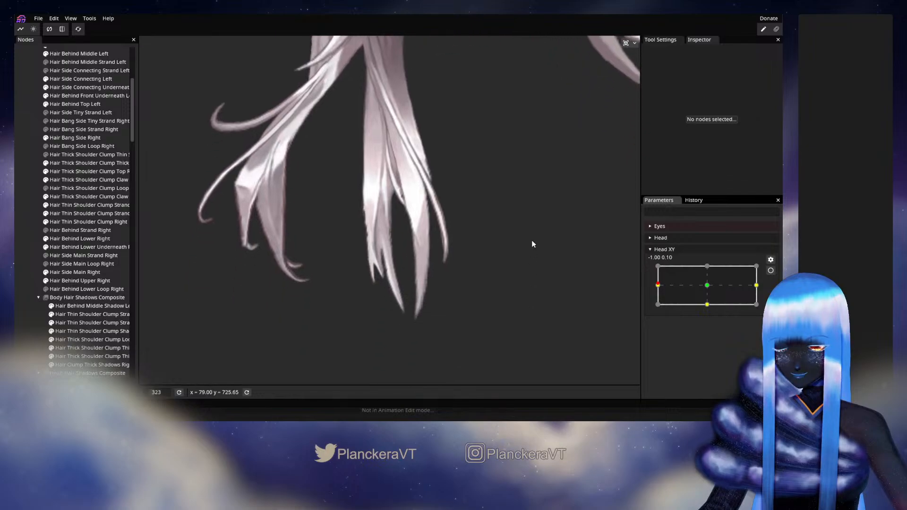
mouse_move(658, 285)
left_mouse_down()
mouse_move(727, 286)
mouse_move(651, 288)
left_mouse_up()
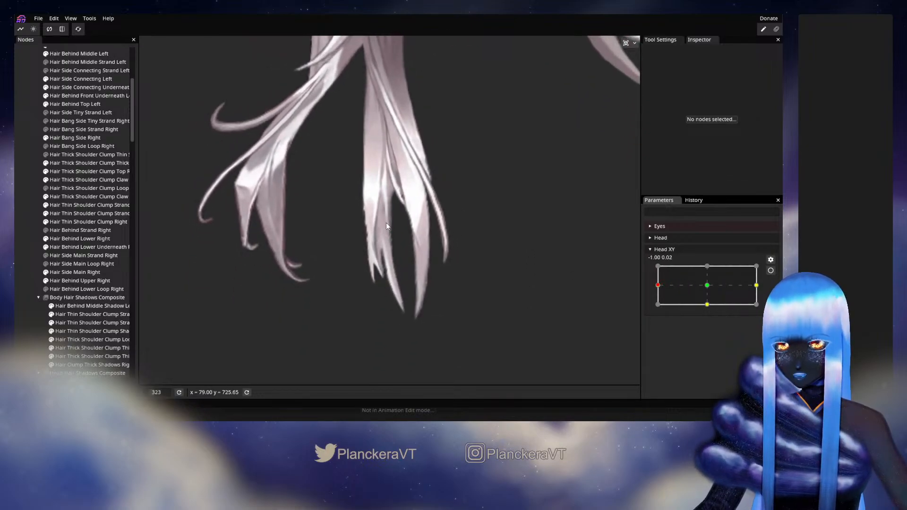
Rearm Head XY at -1.00, 0.00 and nudge the vertices along the inner right edge of the Hair Thick Shoulder Clump Claw Right mesh.
left_click(770, 270)
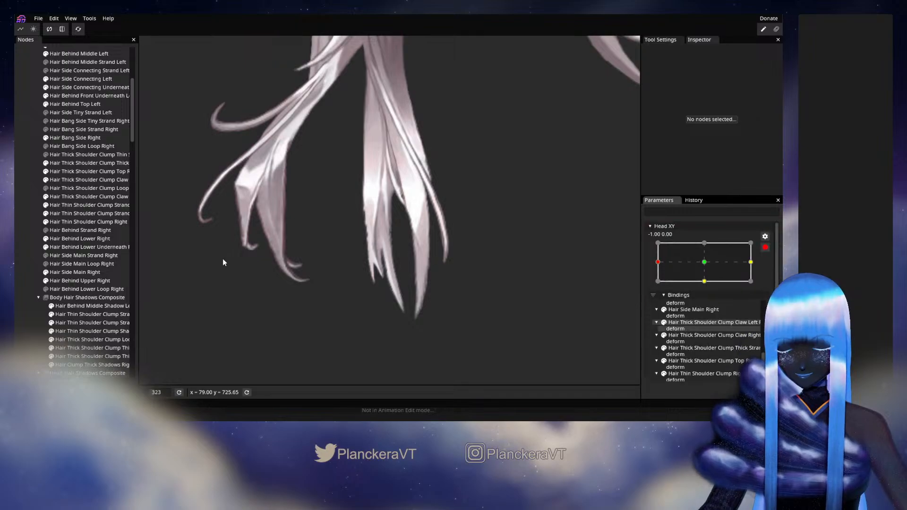
left_click(80, 164)
left_click(68, 179)
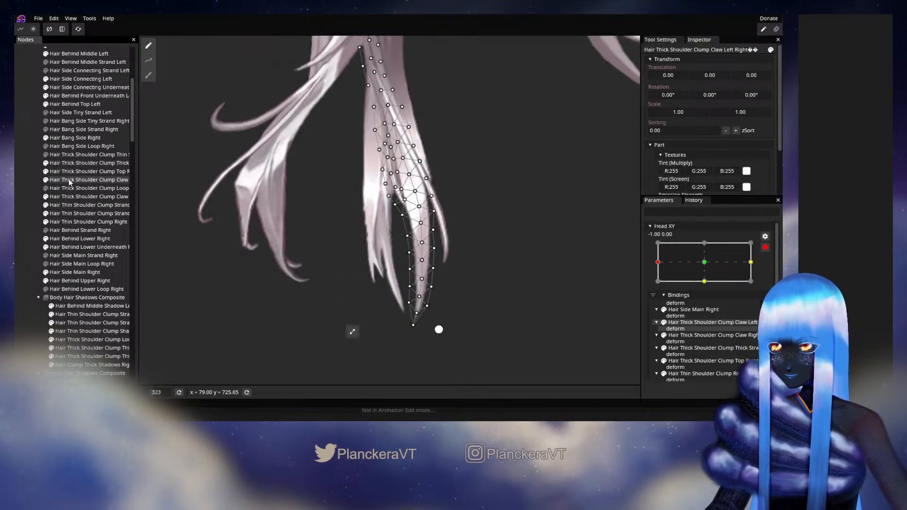
left_click(61, 197)
scroll(406, 276, "up", 3)
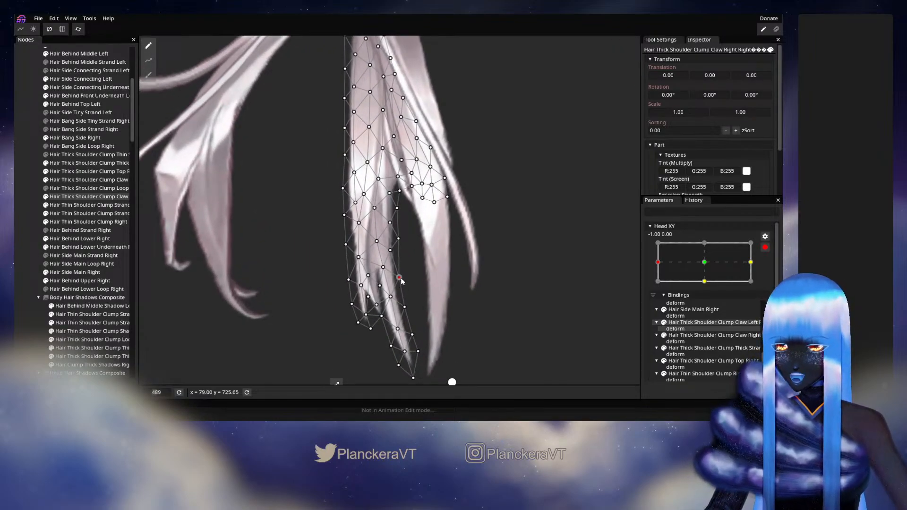
left_click(383, 268)
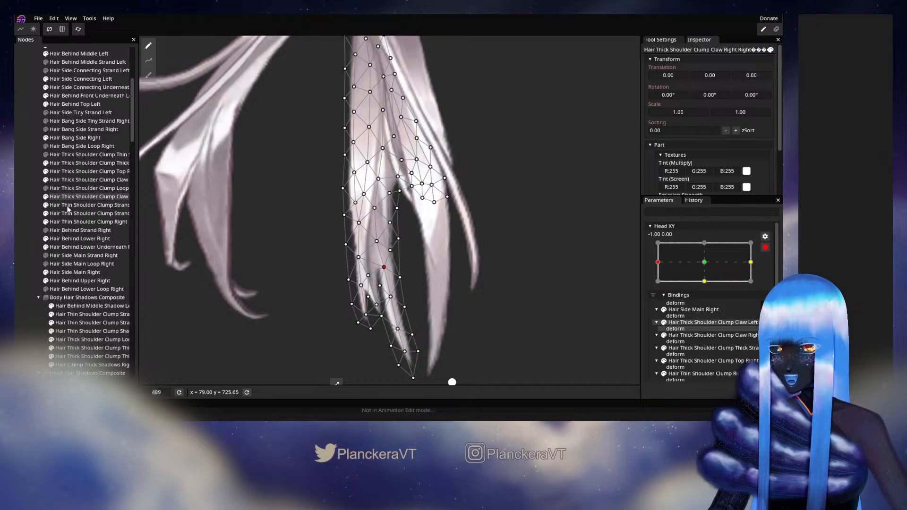
left_click(390, 251)
left_click(398, 238)
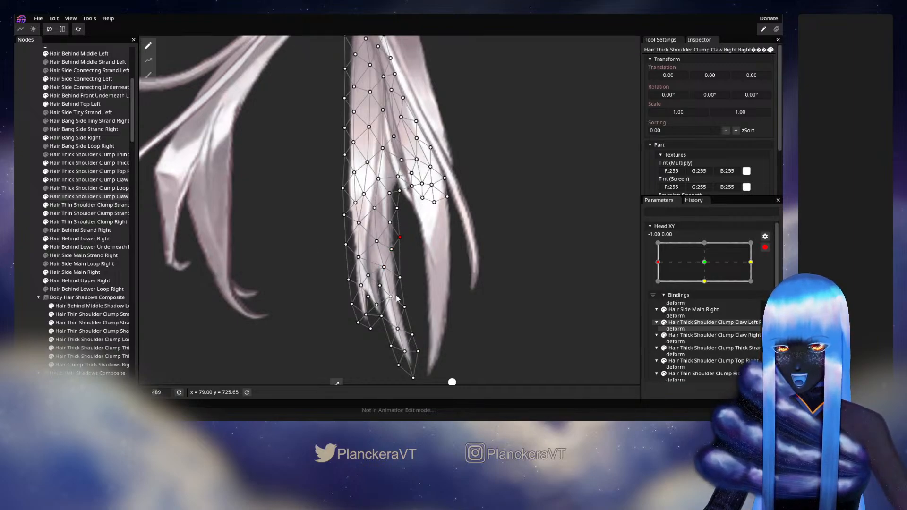
Adjust the vertices around the lower pointed tip of the Hair Thick Shoulder Clump Claw Right mesh and deselect the part.
left_click(405, 307)
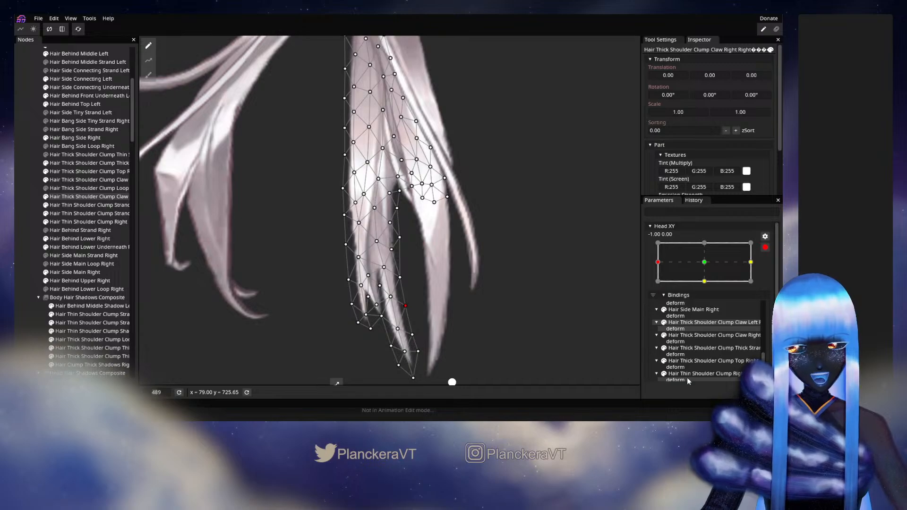
left_click(399, 330)
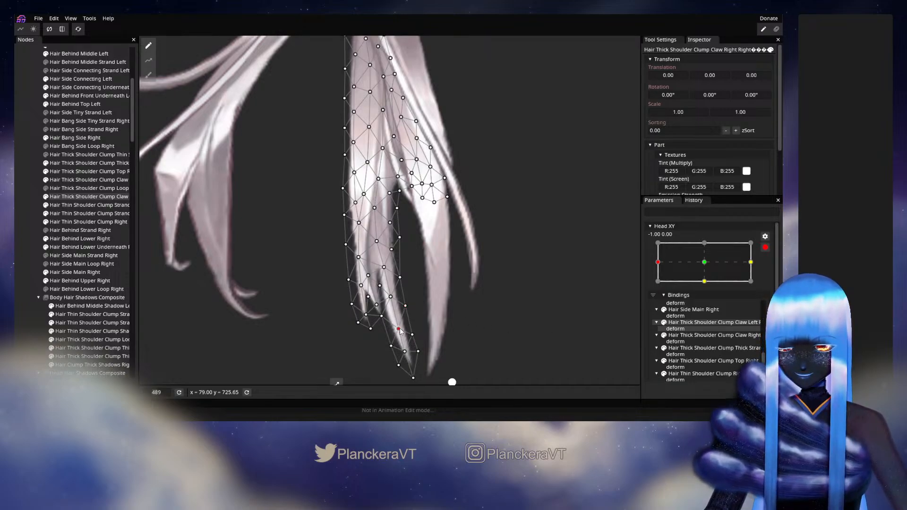
left_click(406, 305)
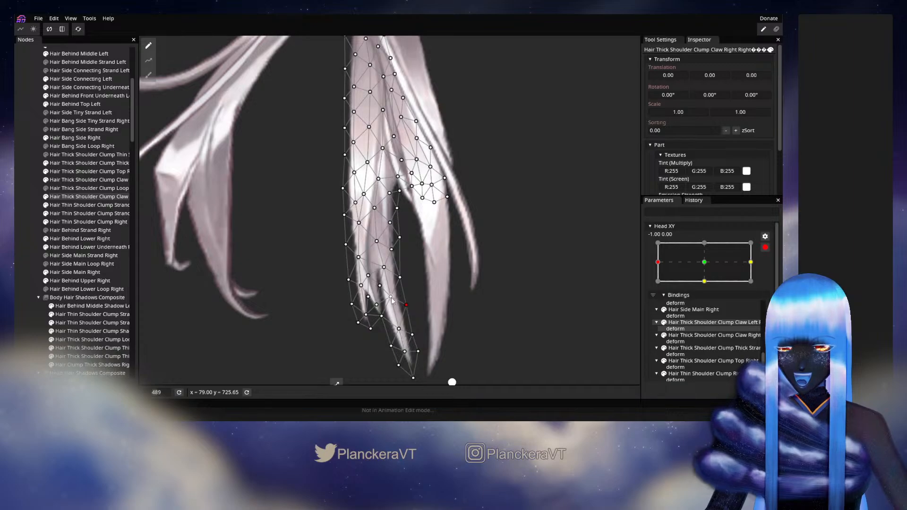
left_click(392, 297)
left_click(399, 278)
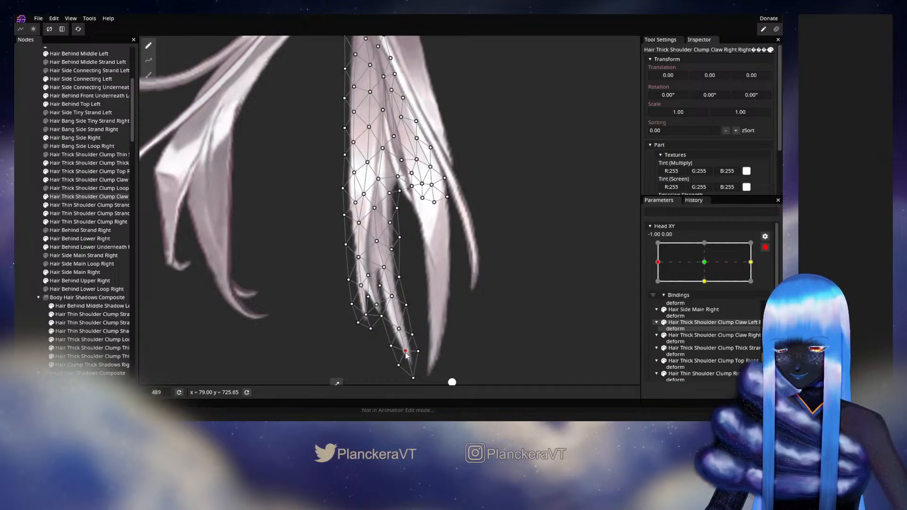
left_click(411, 335)
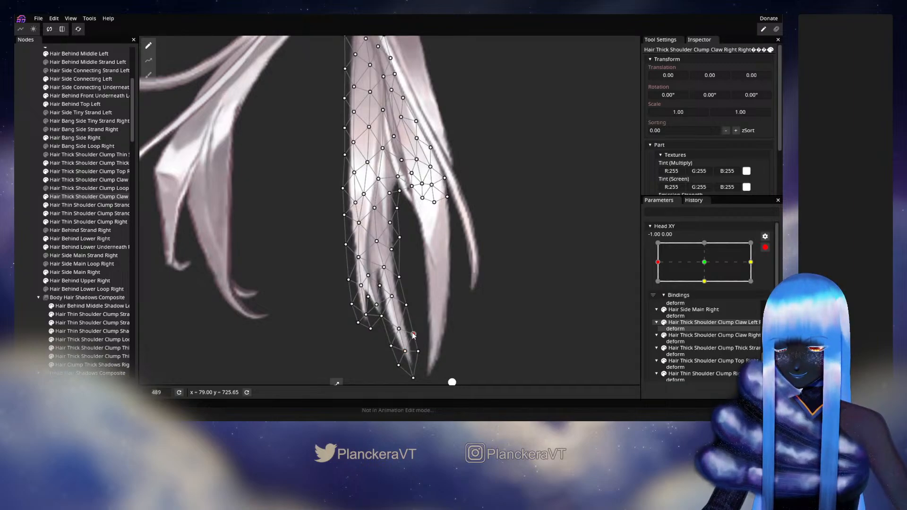
left_click(26, 274)
Disarm Head XY and move it down to about -1.00, -0.29 to check the reshaped hair tip.
scroll(455, 310, "down", 4)
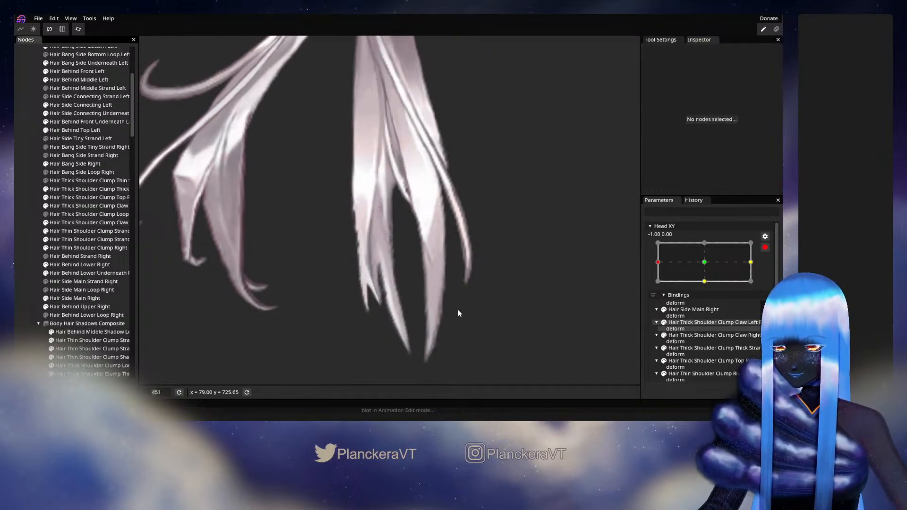
left_click(765, 248)
mouse_move(658, 285)
left_mouse_down()
mouse_move(714, 292)
mouse_move(648, 286)
mouse_move(719, 292)
mouse_move(653, 294)
left_mouse_up()
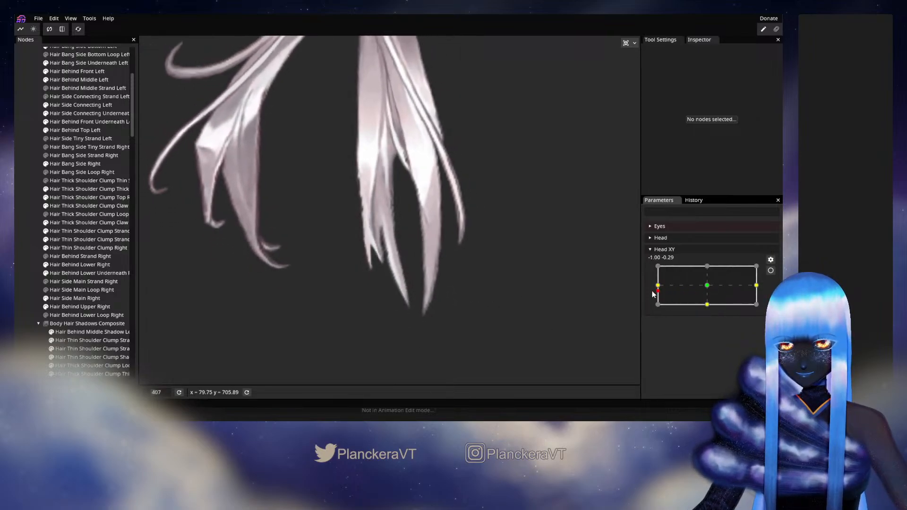
Refine the right-side vertices near the Hair Thick Shoulder Clump Claw Right tip at Head XY -1.00, 0.00, and disarm the parameter.
left_click(770, 271)
left_click(94, 223)
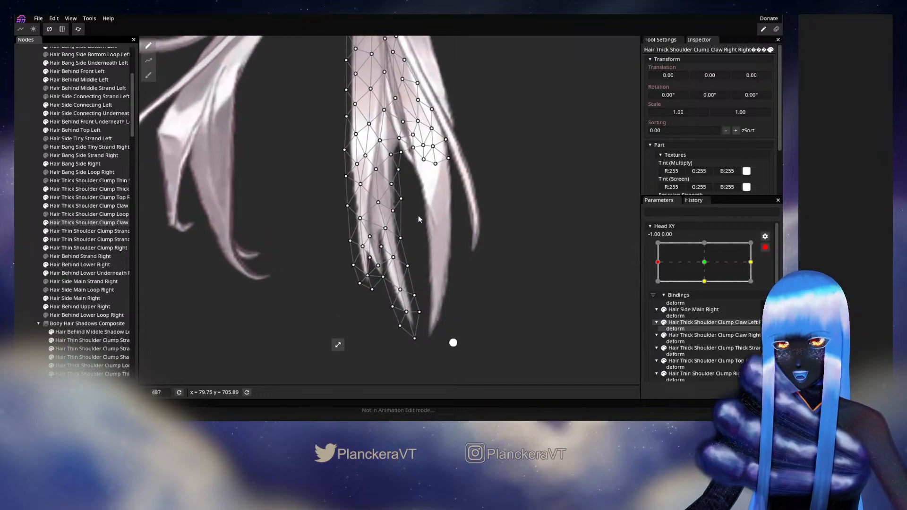
left_click(400, 238)
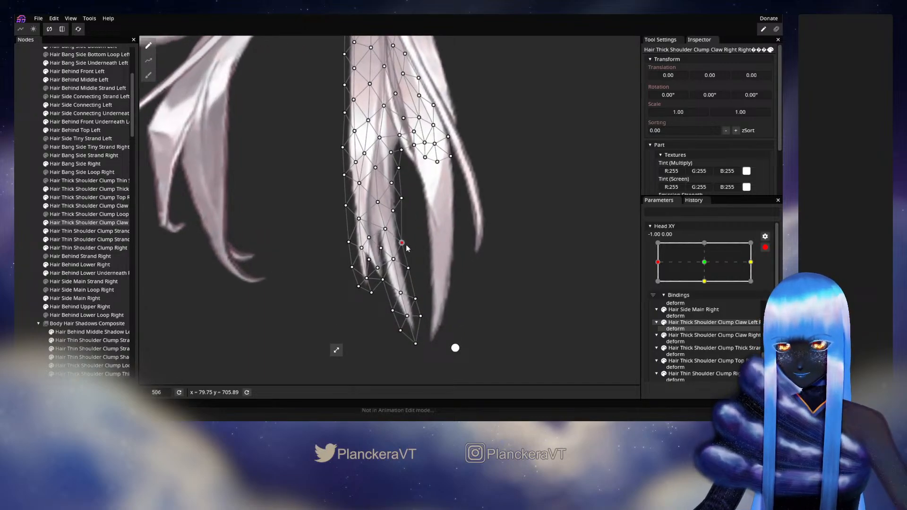
left_click(393, 259)
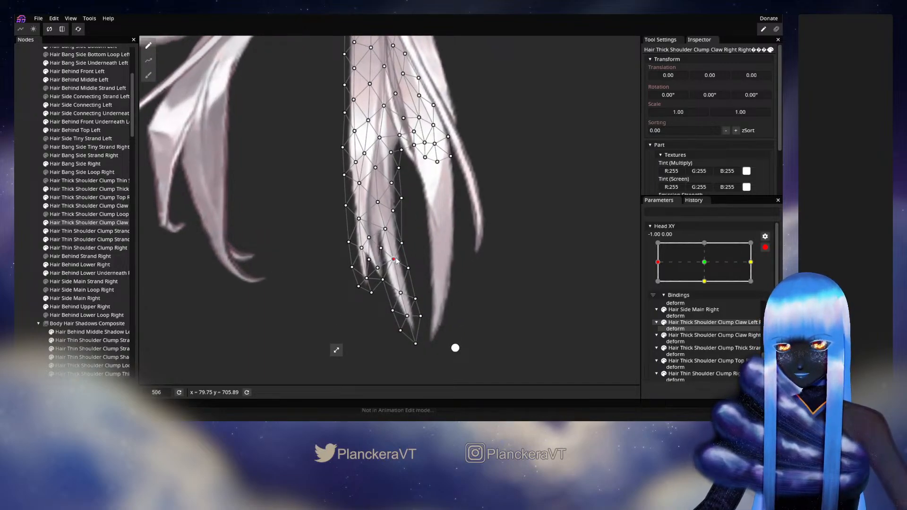
left_click(408, 269)
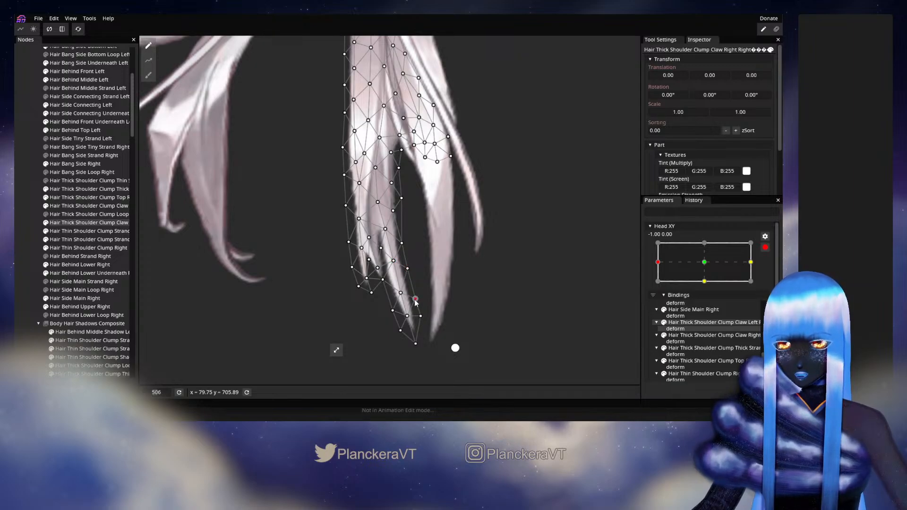
left_click_drag(413, 301, 413, 301)
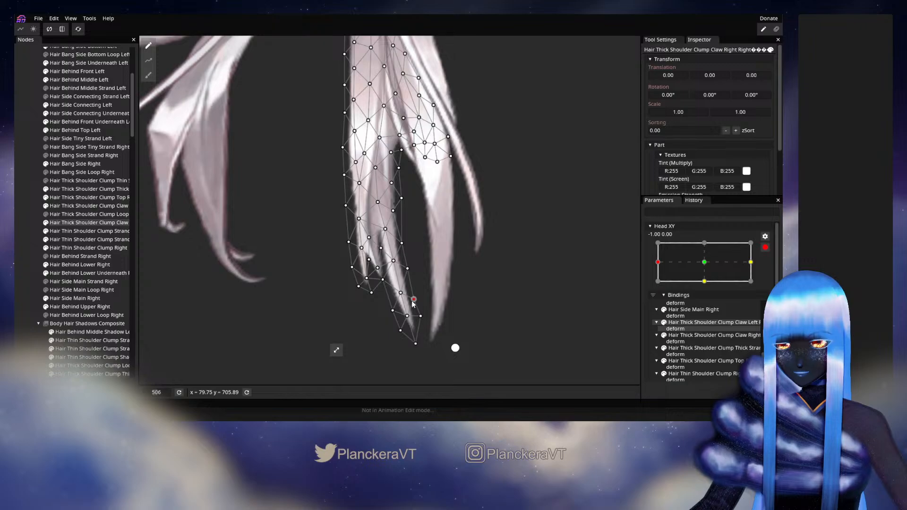
left_click(17, 249)
left_click(764, 248)
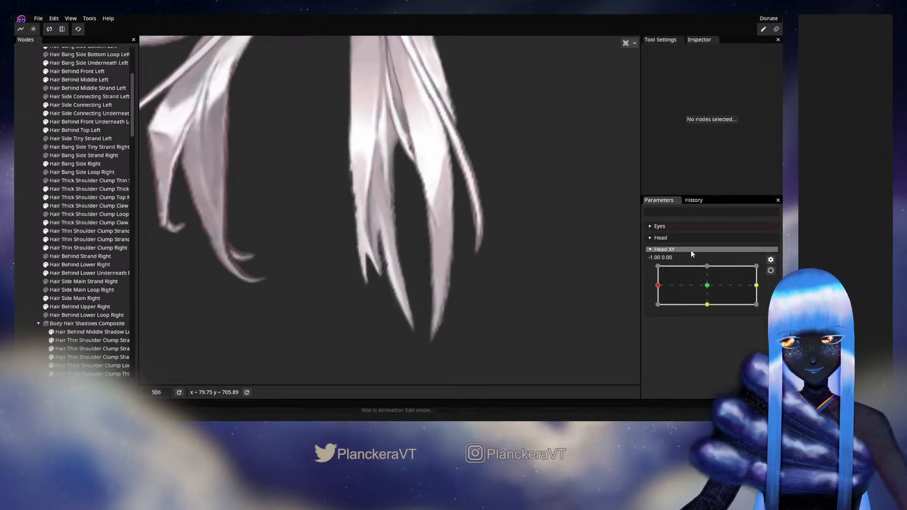
Rearm Head XY at -1.00, 0.00 and adjust the vertices along the right edge and lowest point of the Hair Thick Shoulder Clump Claw Right tip.
scroll(575, 264, "down", 1)
scroll(575, 264, "down", 1)
mouse_move(658, 285)
left_mouse_down()
mouse_move(711, 291)
mouse_move(651, 293)
mouse_move(713, 291)
mouse_move(662, 288)
left_mouse_up()
left_click(770, 270)
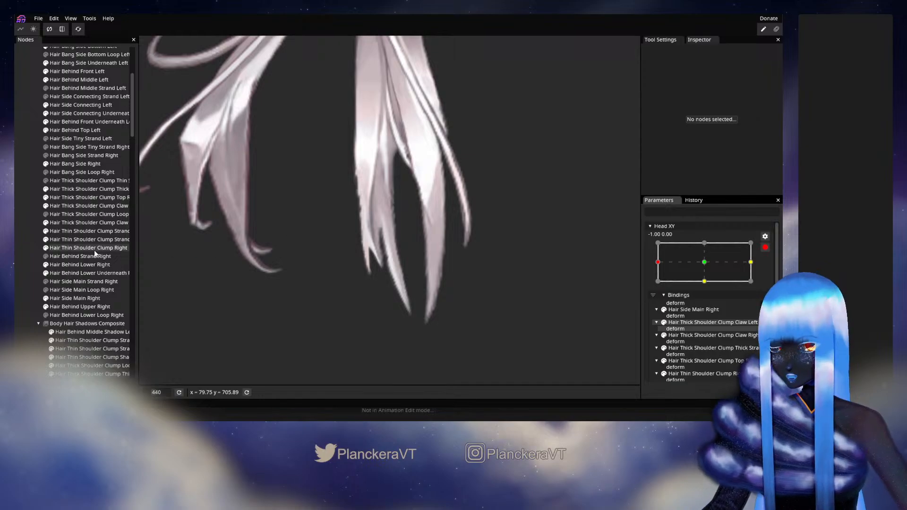
left_click(66, 225)
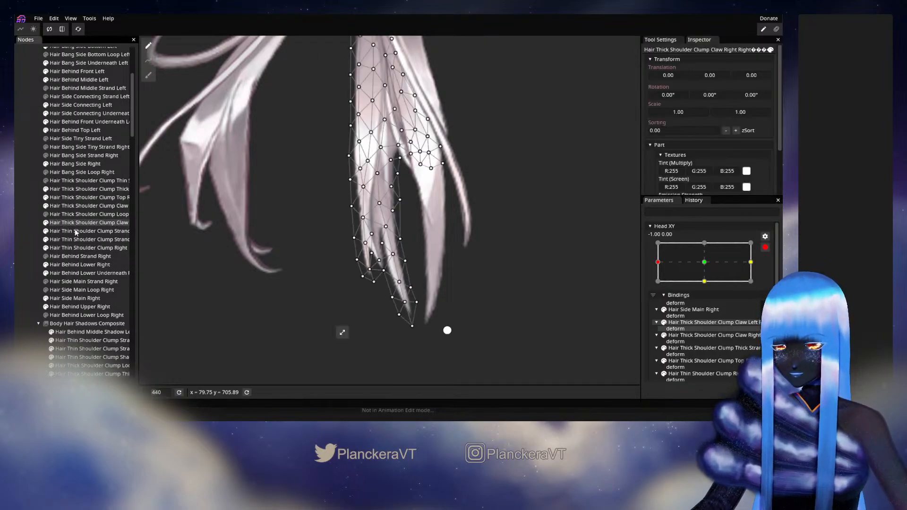
left_click(405, 303)
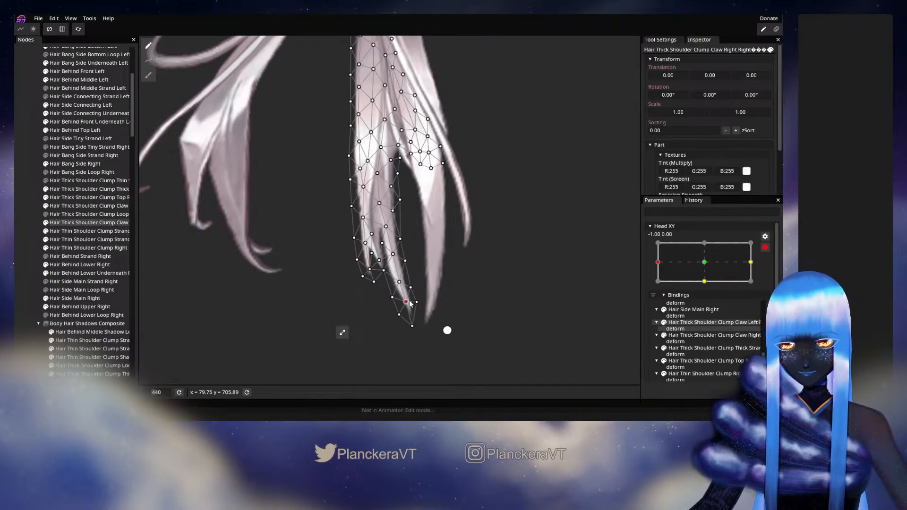
left_click_drag(410, 329, 417, 298)
left_click(405, 260)
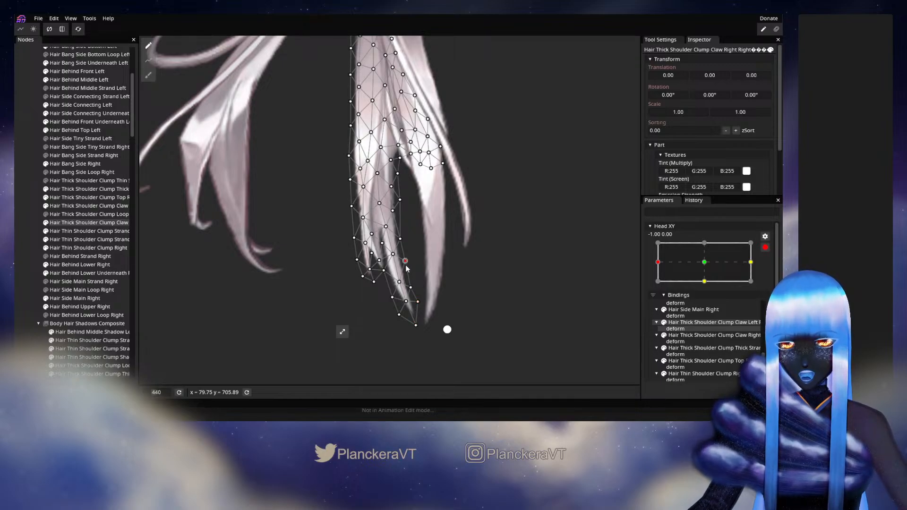
left_click(404, 261)
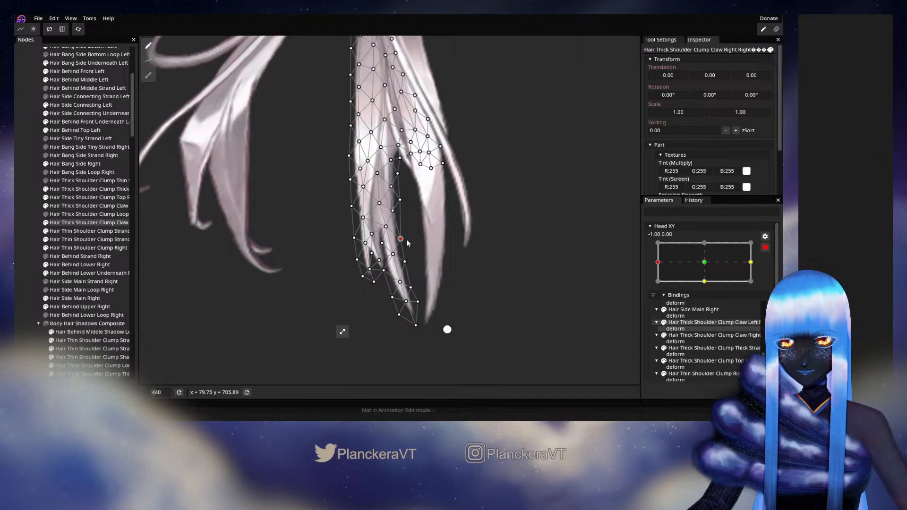
Deselect the part, disarm Head XY and sweep it toward the centre and back to about -1.00, 0.12 to check the claw tip.
left_click(23, 247)
left_click(765, 247)
left_click_drag(659, 288, 695, 287)
left_click_drag(702, 284, 657, 285)
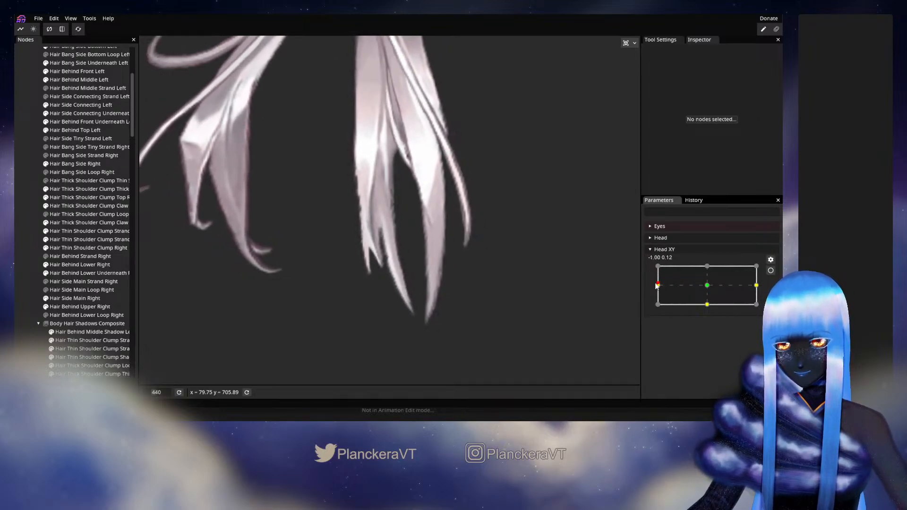
Rearm Head XY at -1.00, 0.00, nudge the vertex just above the Hair Thick Shoulder Clump Claw Right tip, and deselect the part.
left_click(771, 271)
left_click(89, 223)
scroll(428, 300, "up", 1)
left_click(401, 285)
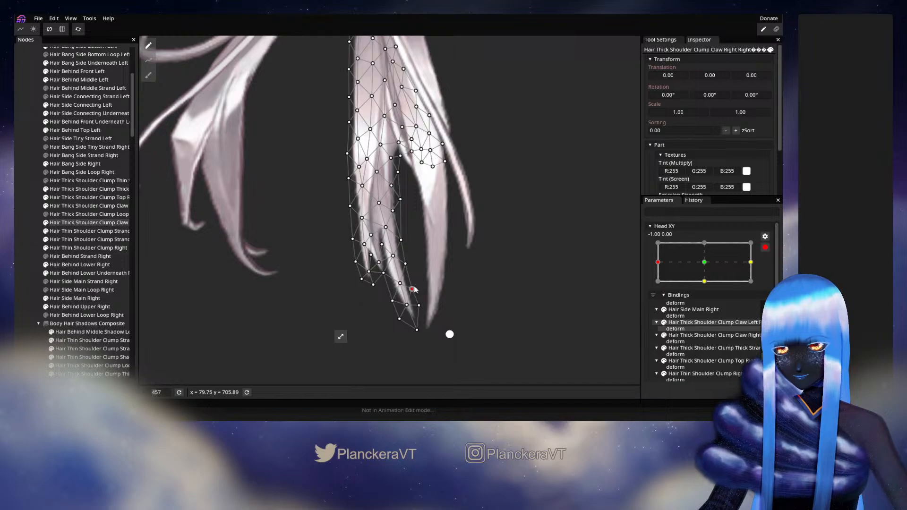
left_click(29, 223)
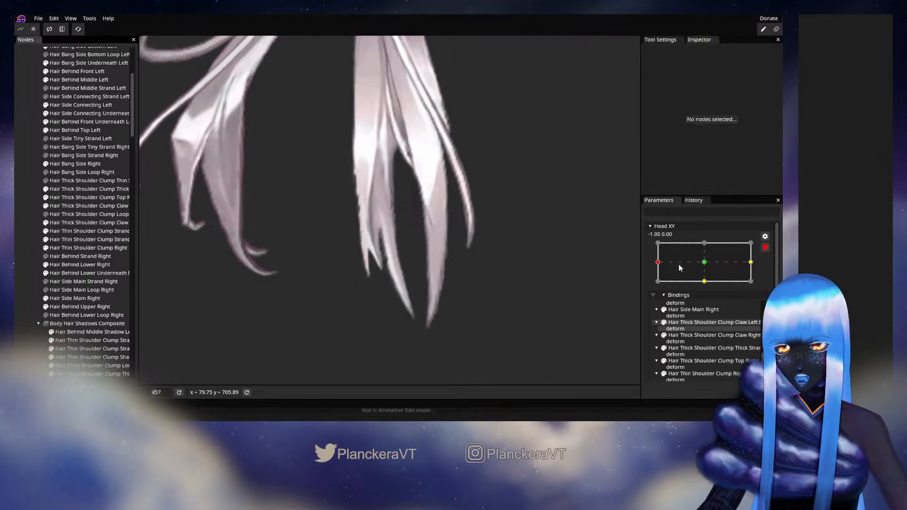
Disarm Head XY and sweep it to about 0.17, -0.02 and back to about -1.00, -0.21 to check the strand motion.
left_click(765, 248)
left_click_drag(658, 285, 715, 285)
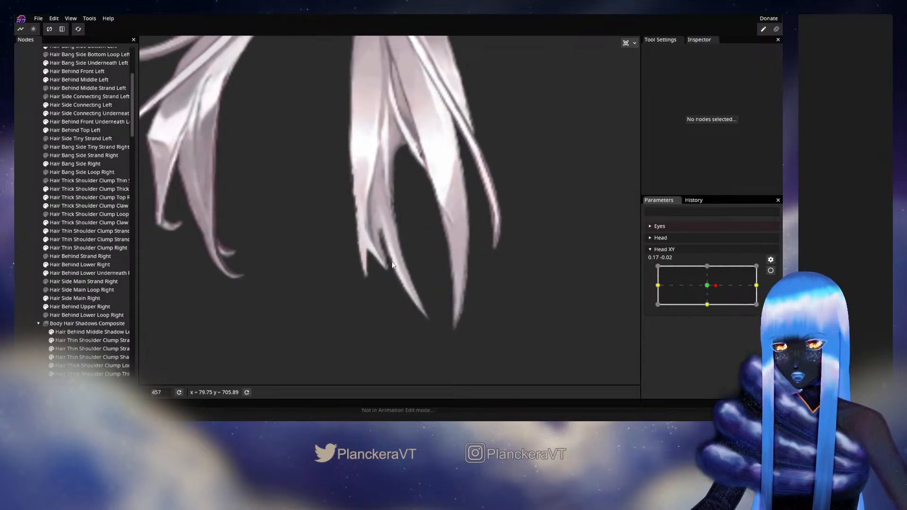
left_click_drag(716, 286, 657, 290)
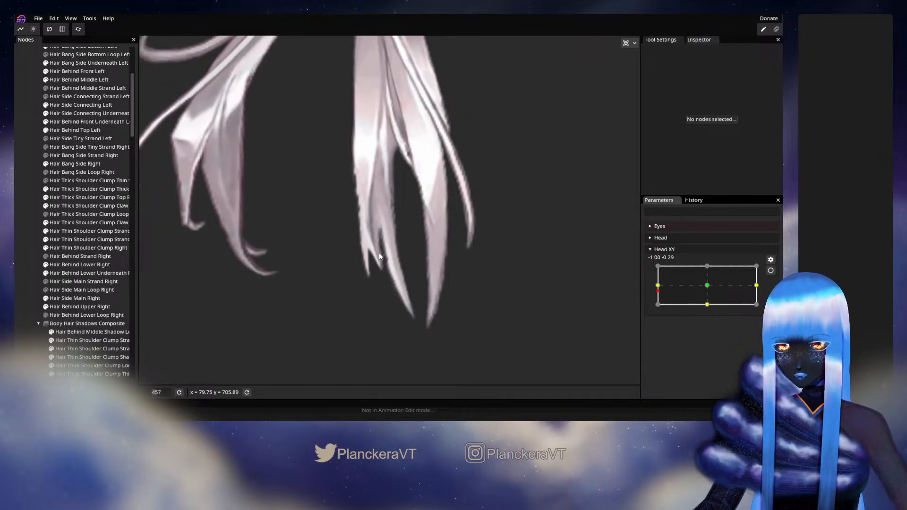
mouse_move(663, 295)
left_mouse_down()
mouse_move(709, 293)
mouse_move(657, 289)
left_mouse_up()
Examine the whole right-side hair against the face with Head XY moved to about -1.00, 0.12.
scroll(533, 298, "down", 2)
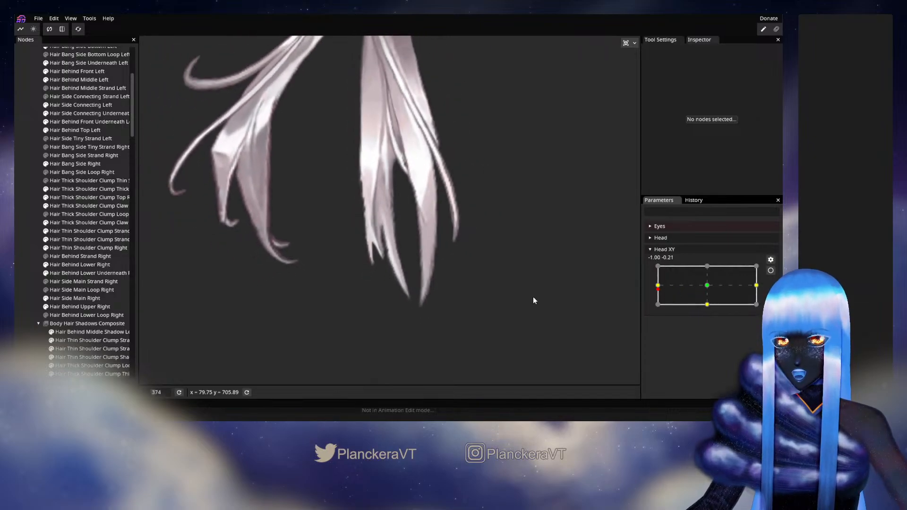
scroll(505, 294, "down", 3)
scroll(524, 298, "down", 4)
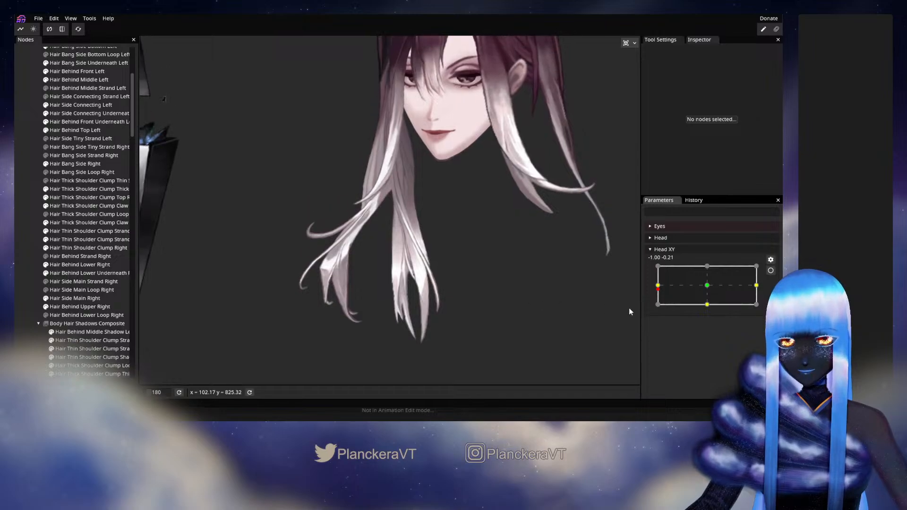
mouse_move(663, 290)
left_mouse_down()
mouse_move(706, 283)
mouse_move(656, 286)
left_mouse_up()
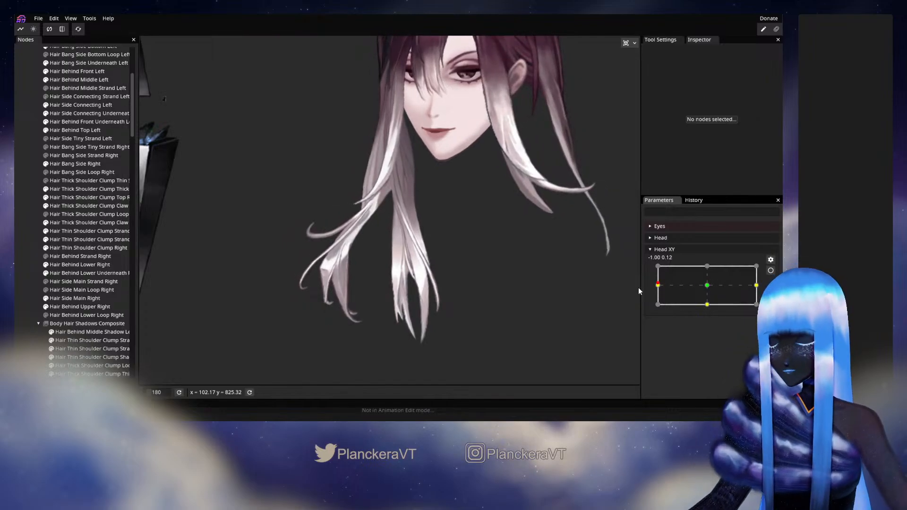
scroll(420, 285, "up", 5)
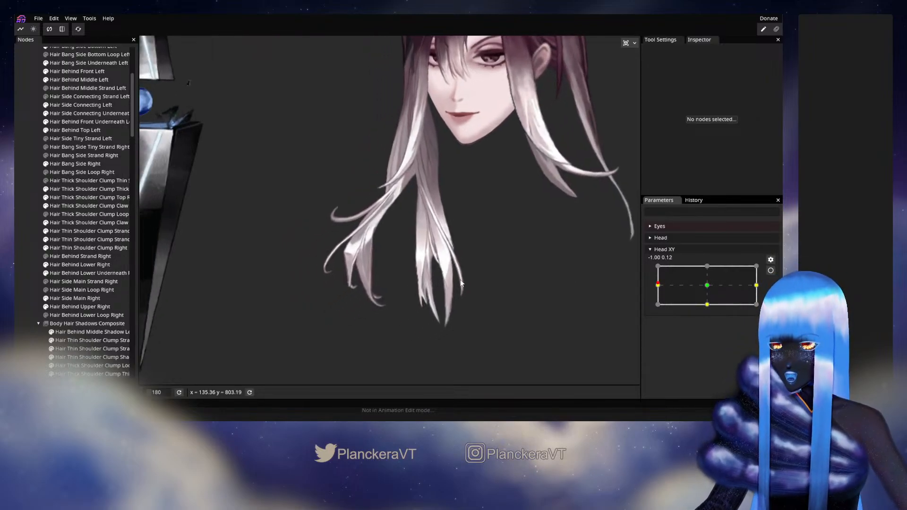
scroll(449, 277, "up", 2)
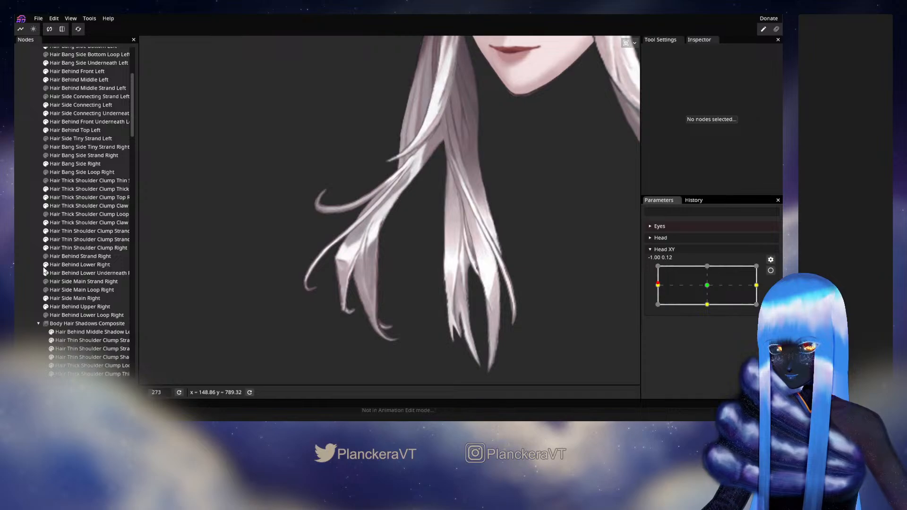
Hide the two Hair Thin Shoulder Clump Strand parts, toggling the neighbouring clumps' visibility to identify them while keeping those clumps shown.
left_click(46, 232)
left_click(46, 232)
left_click(45, 232)
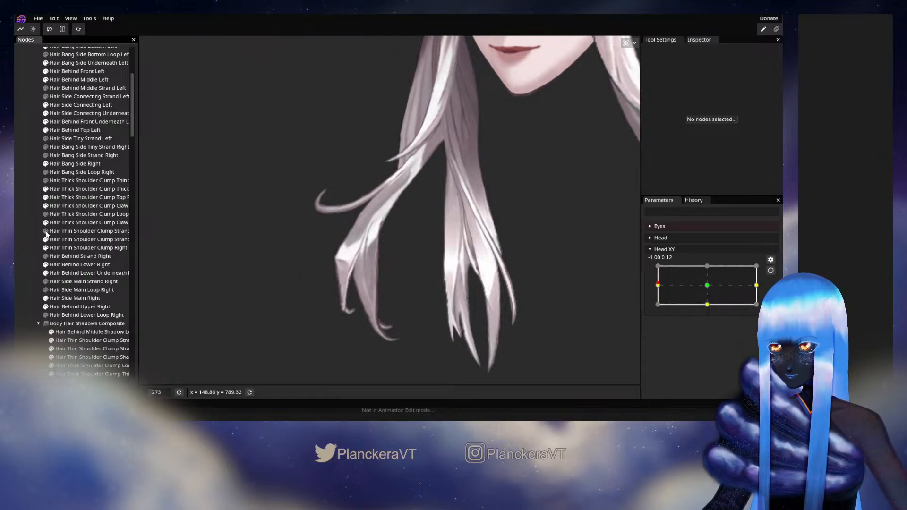
left_click(45, 223)
left_click(45, 223)
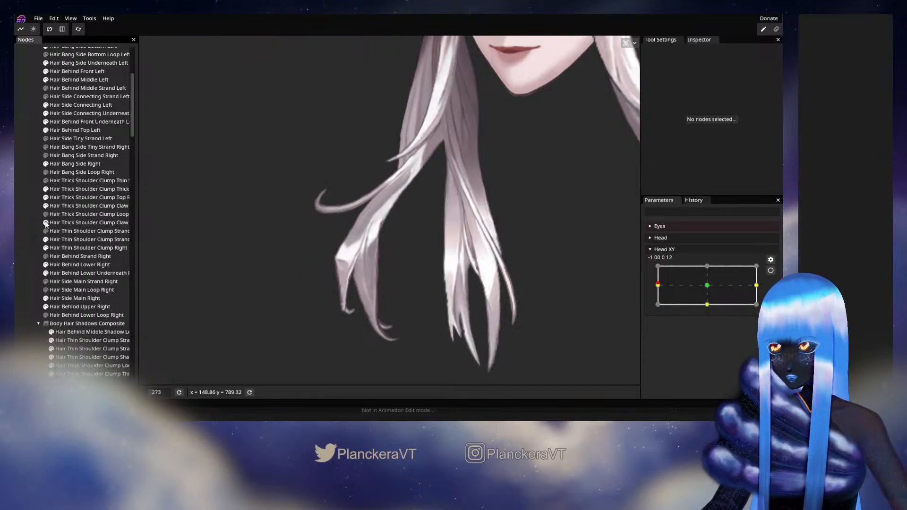
left_click(46, 248)
left_click(45, 249)
left_click(46, 240)
left_click(46, 240)
left_click(46, 240)
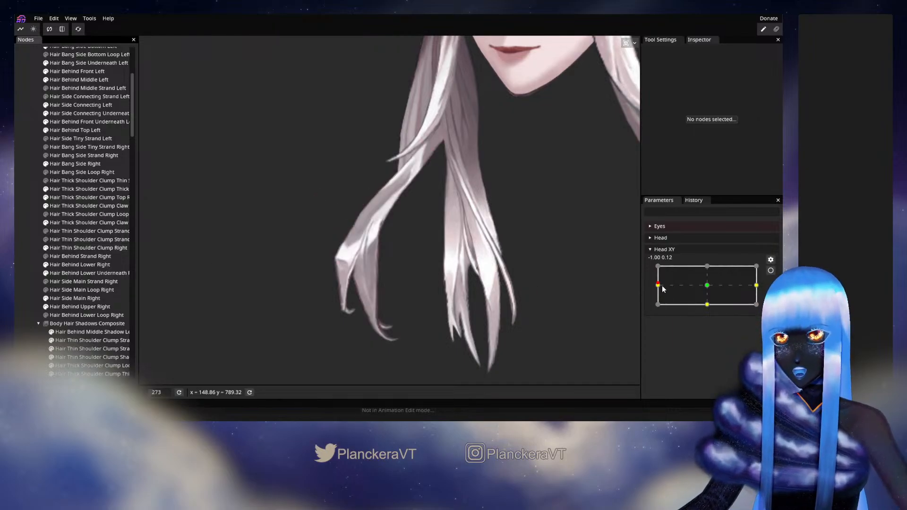
Sweep Head XY around -1.00, 0.00, over to about 0.03, 0.21 and back to about -0.98, 0.12 to inspect the remaining shoulder clumps.
mouse_move(661, 287)
left_mouse_down()
mouse_move(709, 284)
mouse_move(649, 284)
left_mouse_up()
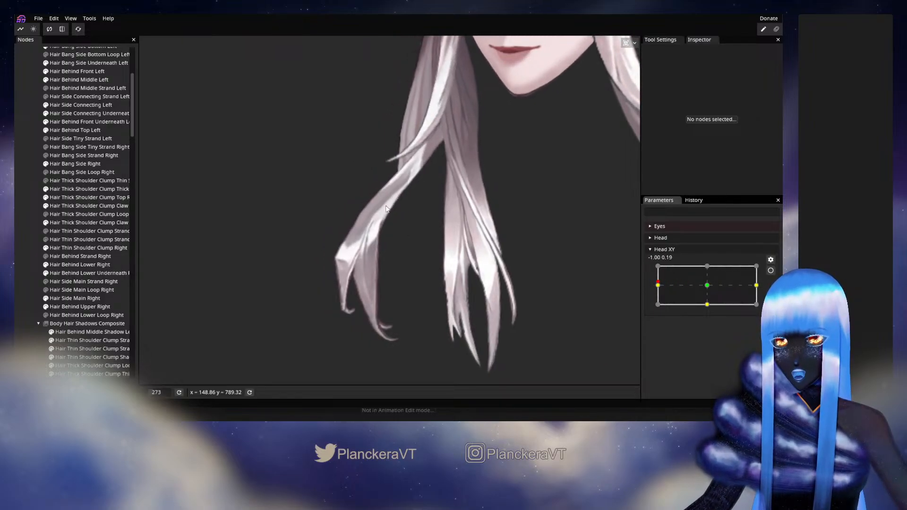
mouse_move(662, 288)
left_mouse_down()
mouse_move(719, 287)
mouse_move(656, 285)
left_mouse_up()
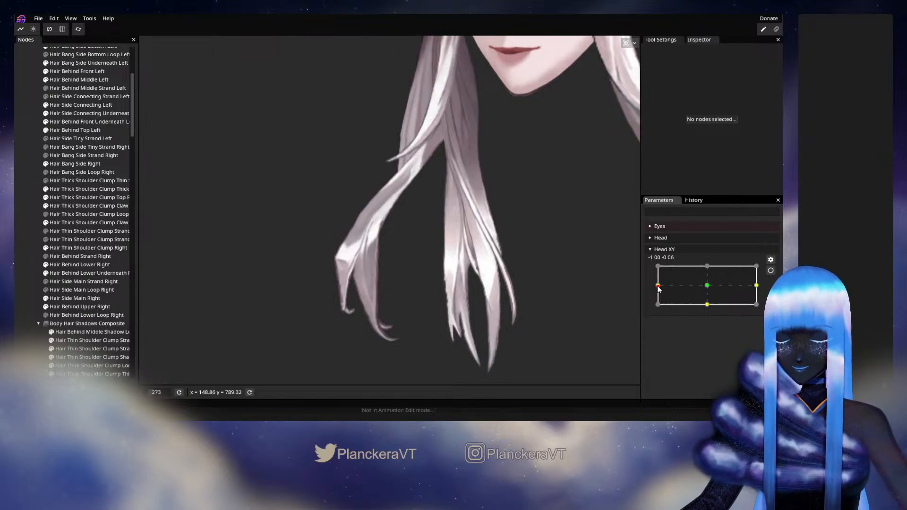
mouse_move(659, 289)
left_mouse_down()
mouse_move(708, 283)
mouse_move(647, 293)
left_mouse_up()
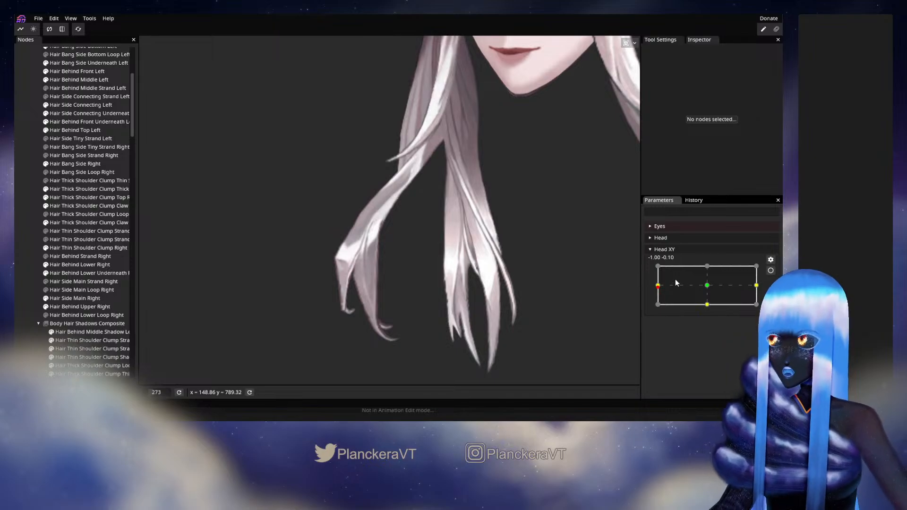
left_click_drag(658, 286, 709, 282)
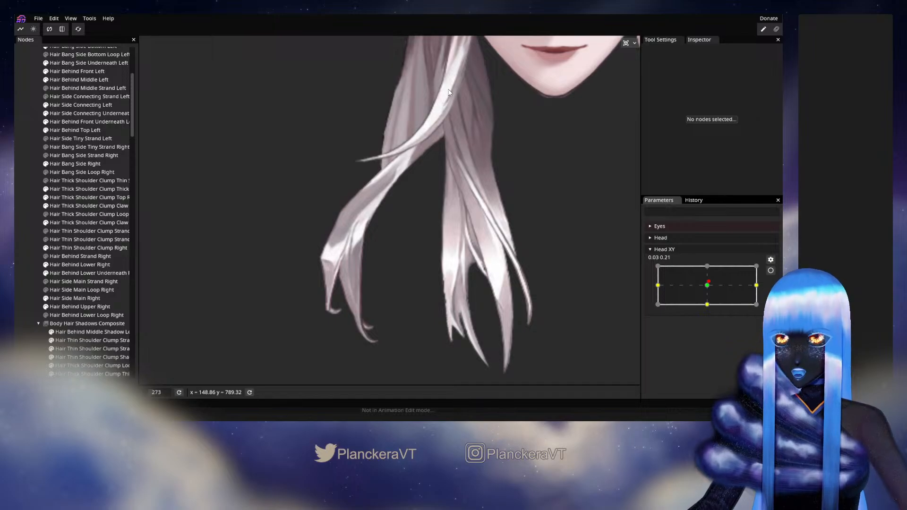
left_click_drag(708, 283, 659, 285)
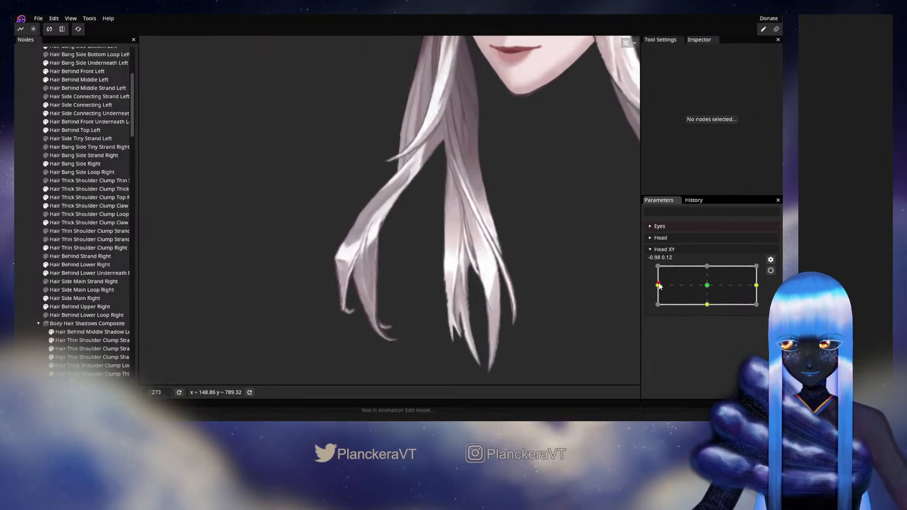
Rearm Head XY at -1.00, 0.00 and try to reshape the Hair Thin Shoulder Clump Right mesh with the Circle Brush at size 69.
left_click(770, 270)
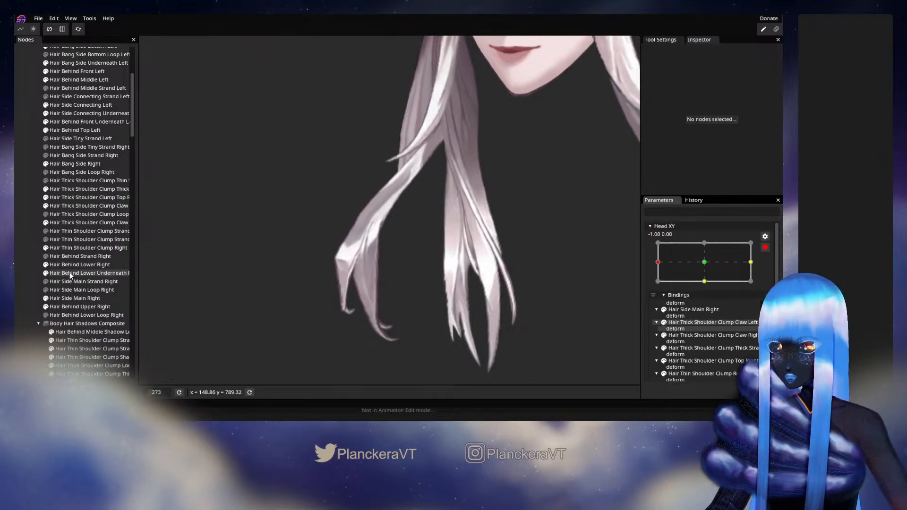
left_click(73, 224)
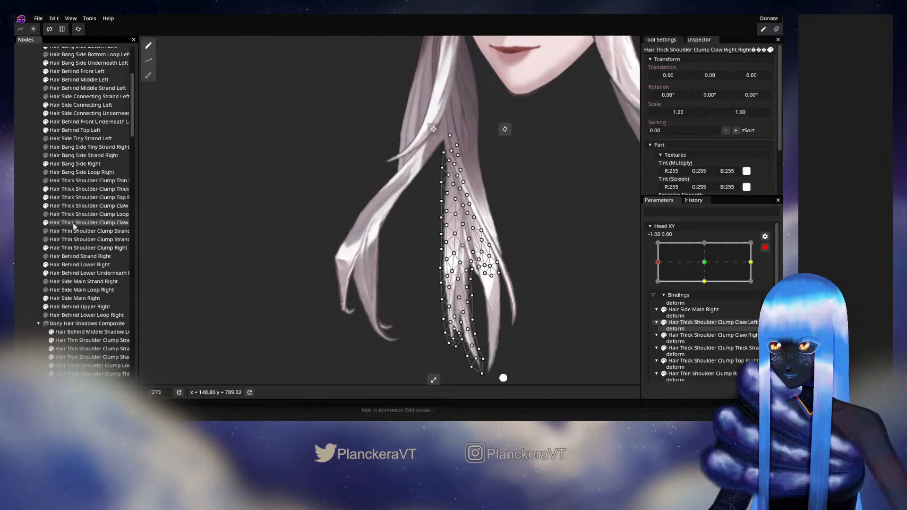
left_click(76, 247)
left_click(148, 75)
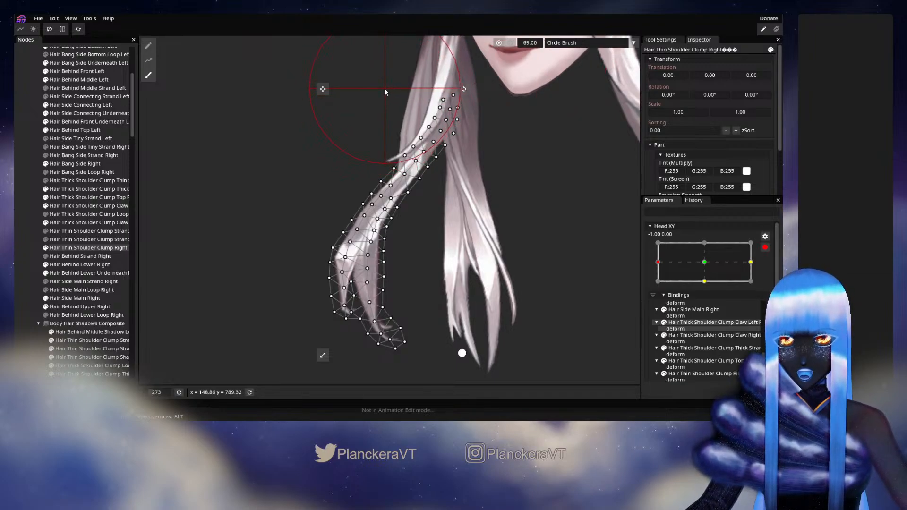
left_click_drag(386, 94, 366, 112)
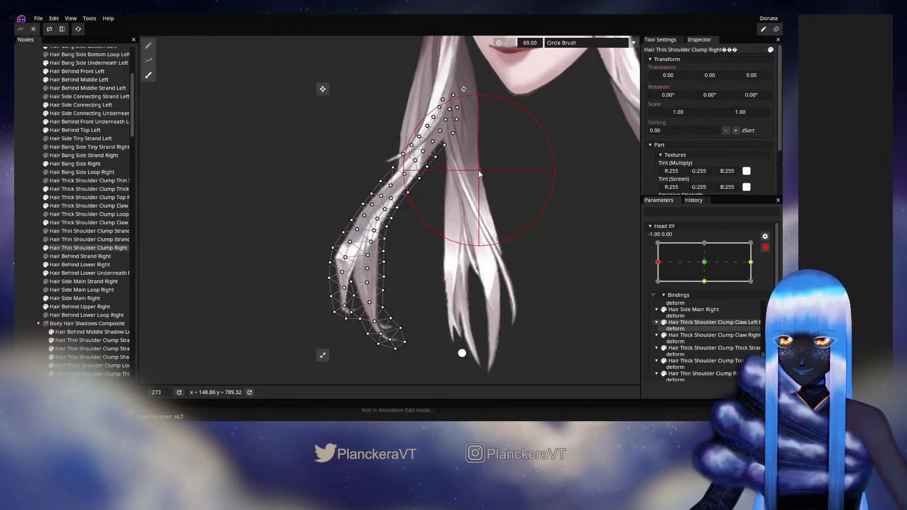
Deselect the thin clump, disarm Head XY and move it to about -1.00, 0.46 to check the clump's shape.
left_click(17, 169)
left_click(766, 248)
mouse_move(658, 285)
left_mouse_down()
mouse_move(706, 283)
mouse_move(658, 285)
left_mouse_up()
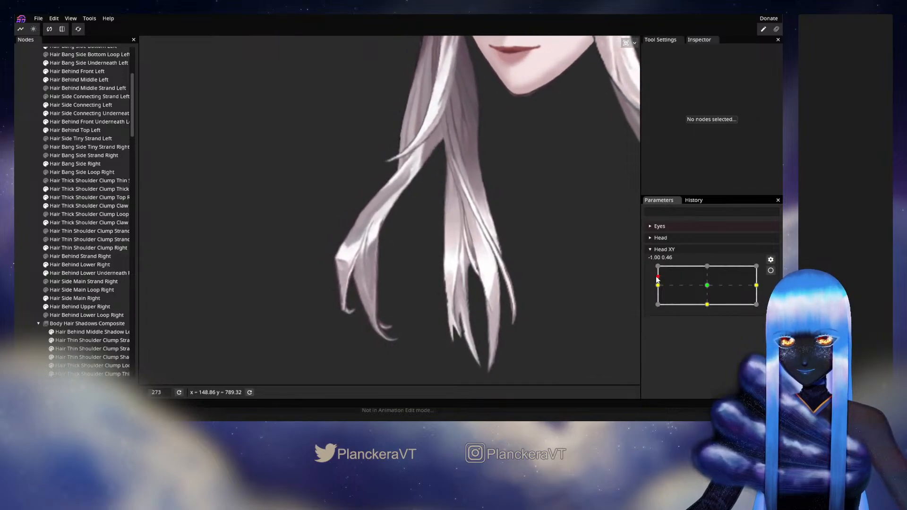
Arm Head XY at -1.00, 0.00 and adjust individual vertices along the upper middle of the Hair Thin Shoulder Clump Right mesh.
left_click(770, 270)
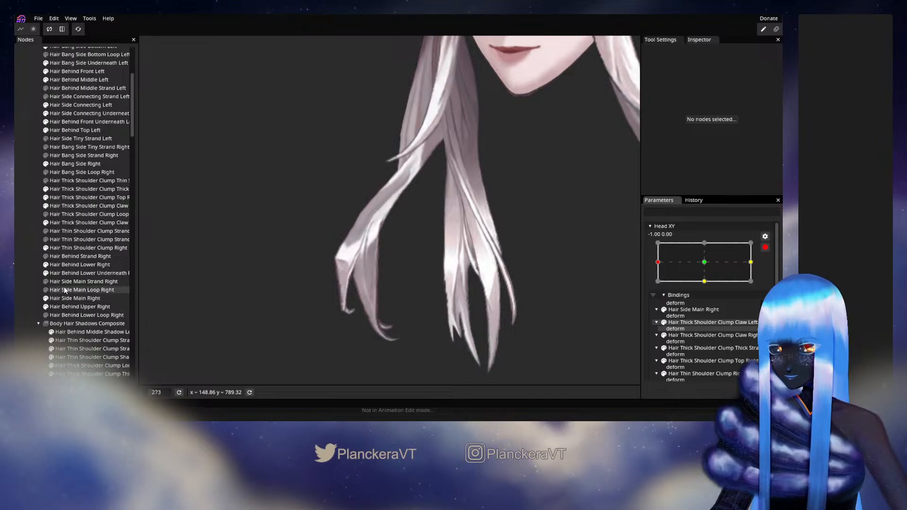
left_click(65, 248)
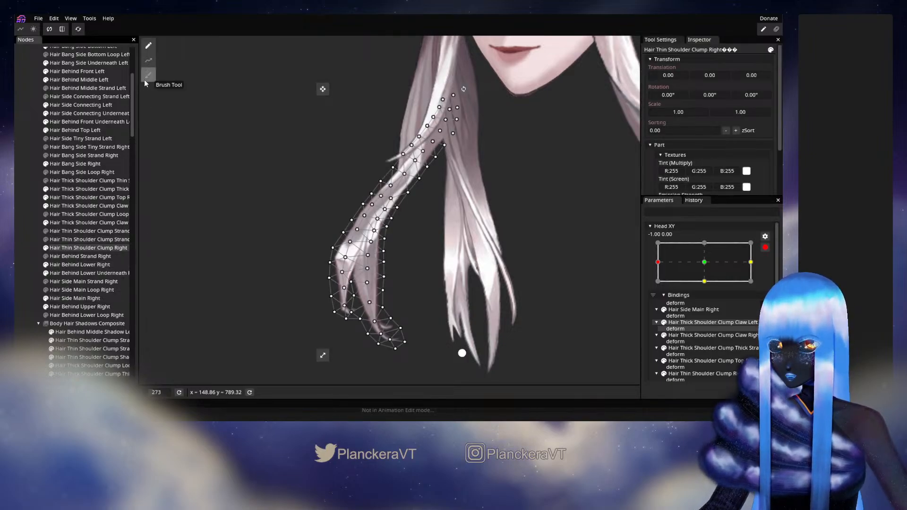
left_click(149, 75)
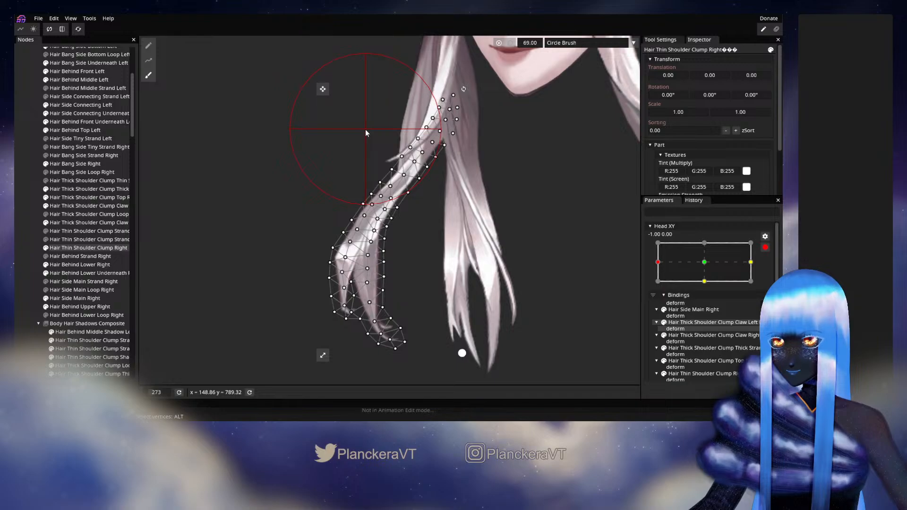
left_click(148, 45)
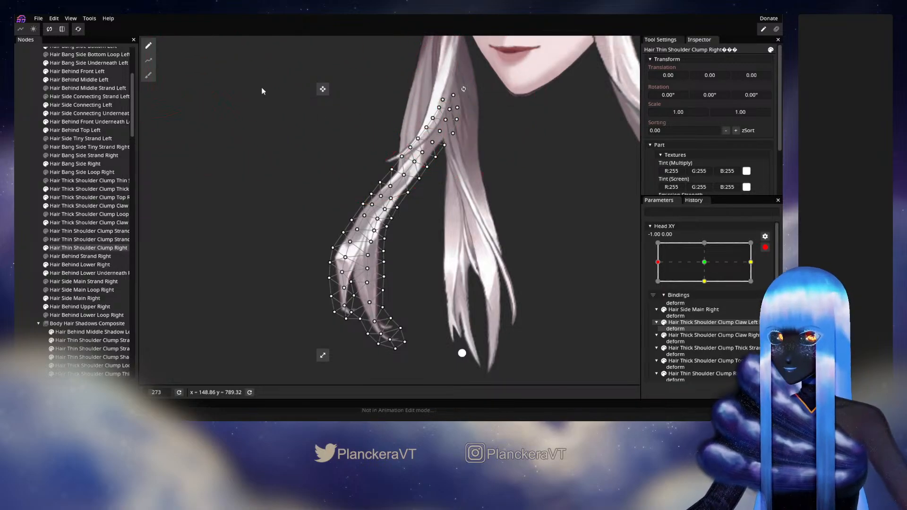
scroll(437, 169, "up", 3)
scroll(437, 133, "up", 1)
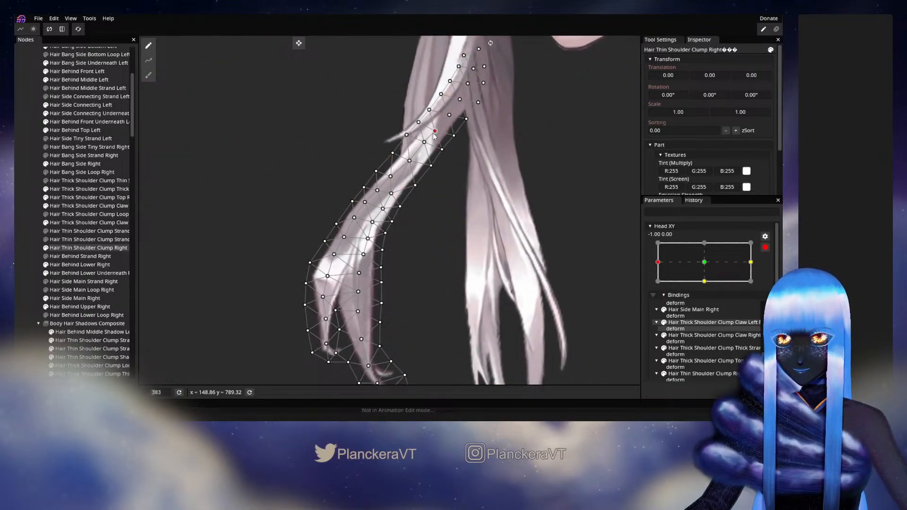
left_click_drag(434, 135, 423, 149)
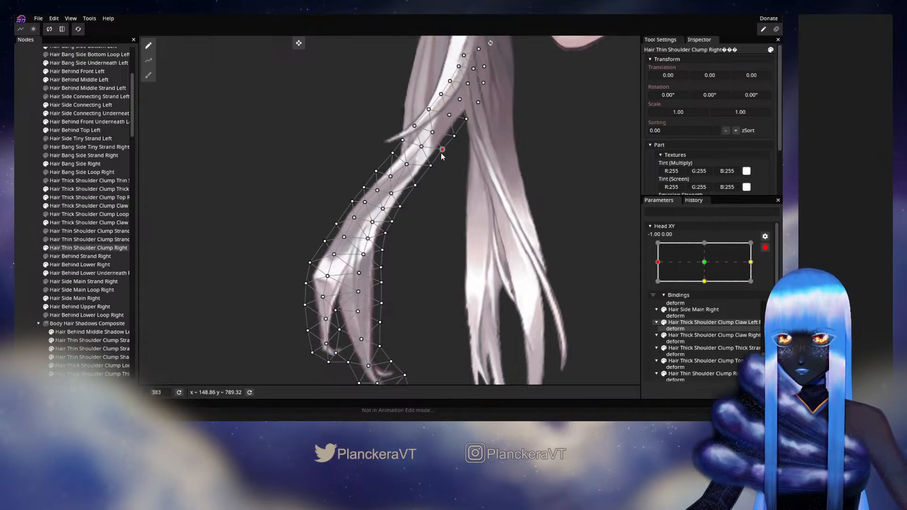
scroll(442, 155, "down", 3)
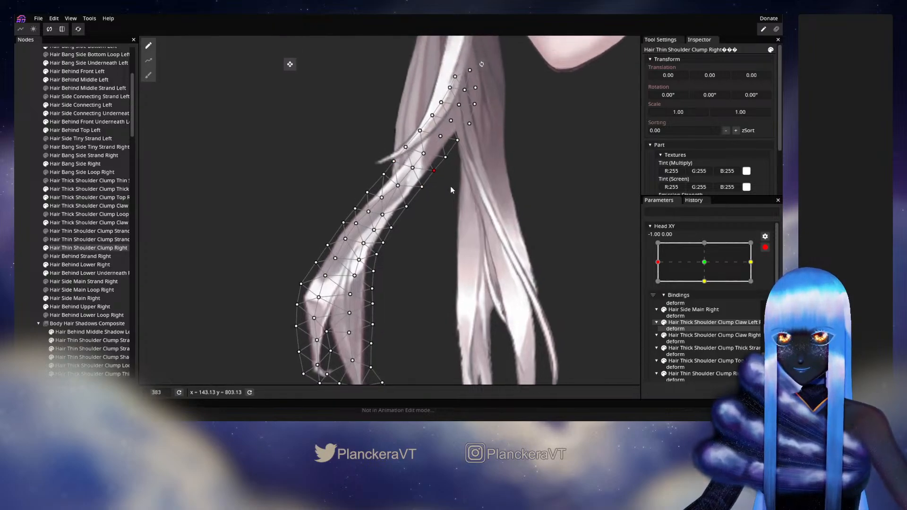
left_click(406, 240)
scroll(407, 240, "down", 4)
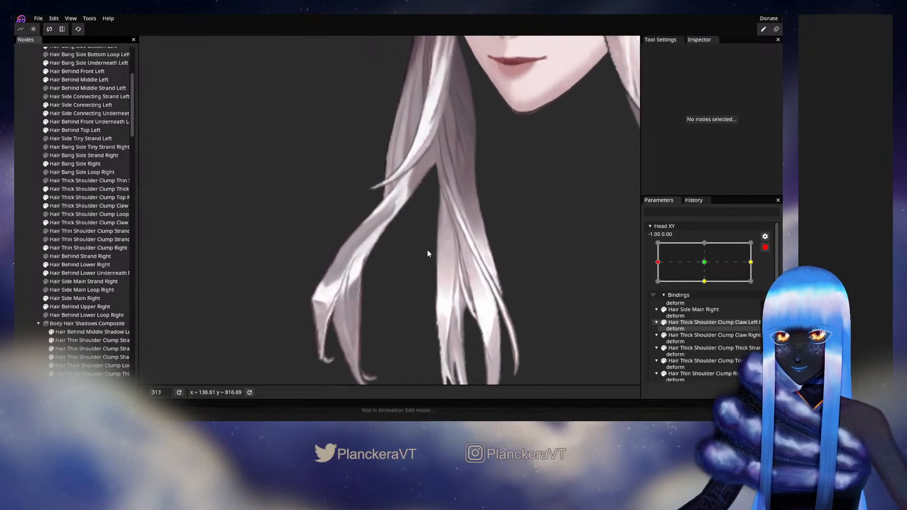
Disarm Head XY, test the head turn near -1.00, 0.00, rearm it and review the deformation entries in the undo history.
left_click(765, 248)
mouse_move(662, 290)
left_mouse_down()
mouse_move(718, 285)
mouse_move(656, 289)
left_mouse_up()
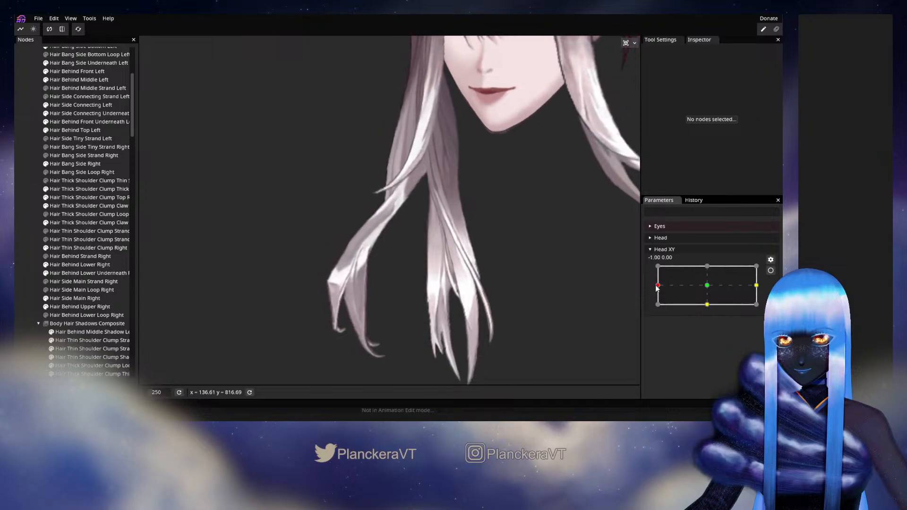
left_click(770, 270)
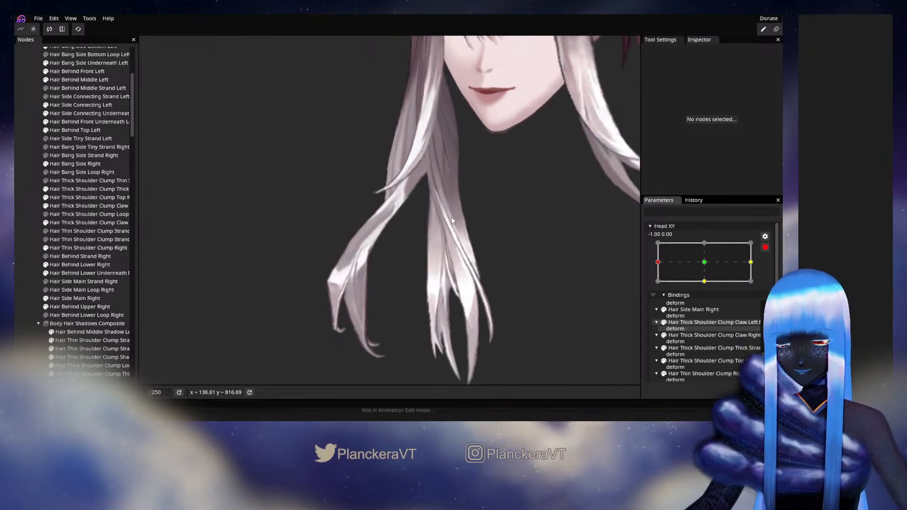
left_click(699, 202)
scroll(697, 302, "down", 5)
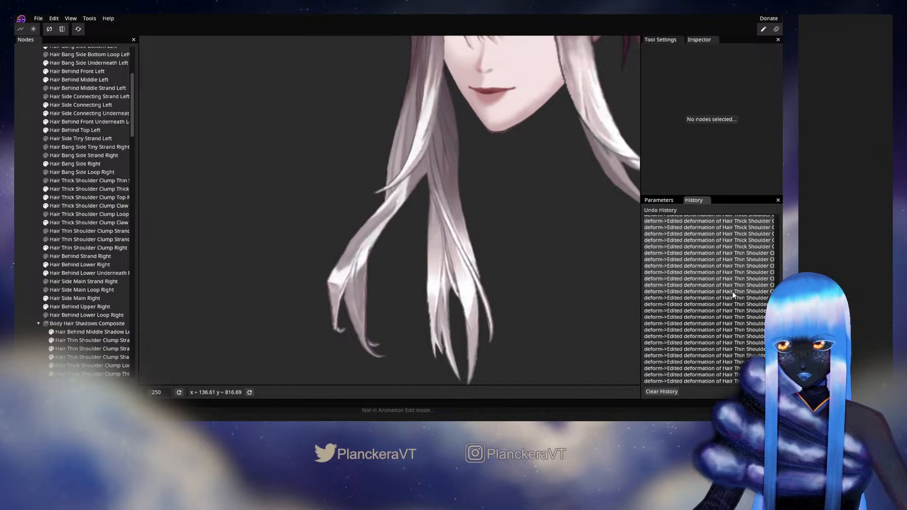
left_click(659, 200)
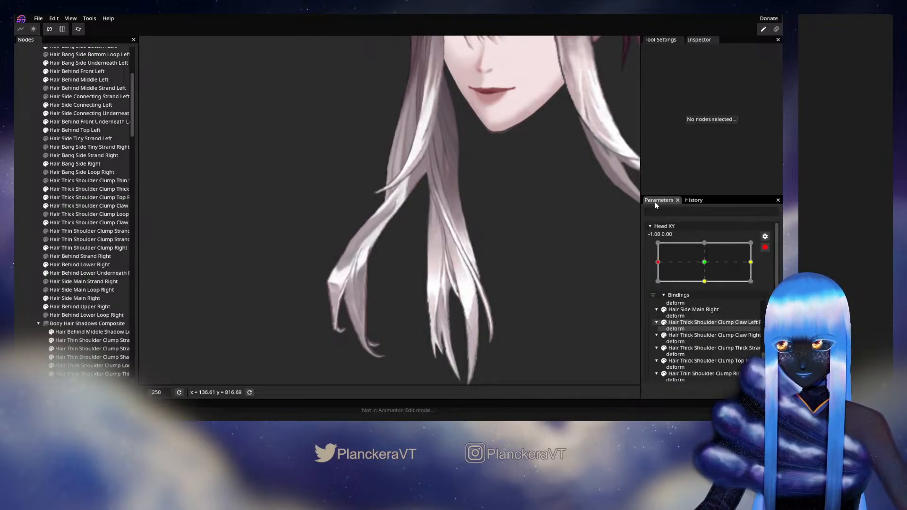
Test Head XY up to about -1.00, 0.58 unarmed, then rearm it and compare the clump at 0.00, 0.00 and -1.00, 0.00.
scroll(456, 230, "up", 1)
scroll(456, 230, "up", 2)
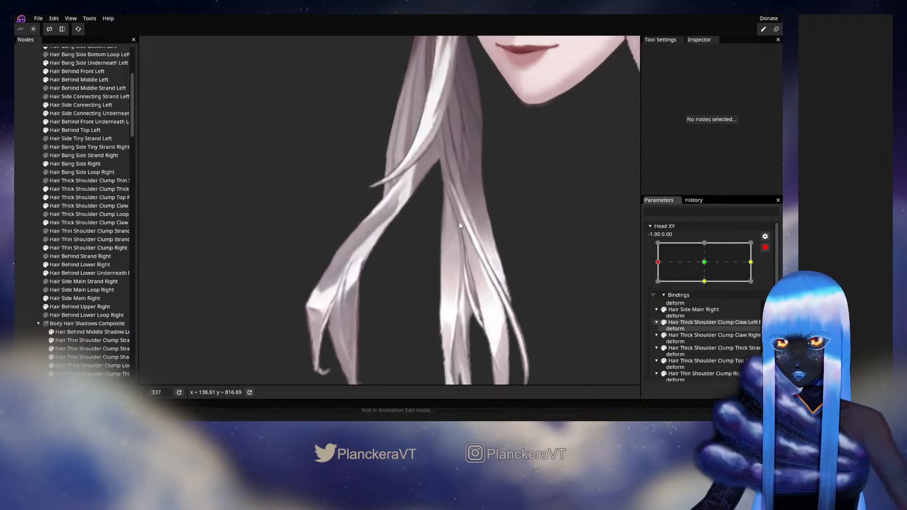
left_click(765, 247)
mouse_move(658, 285)
left_mouse_down()
mouse_move(715, 288)
mouse_move(658, 285)
mouse_move(704, 282)
mouse_move(656, 277)
mouse_move(711, 279)
mouse_move(655, 275)
left_mouse_up()
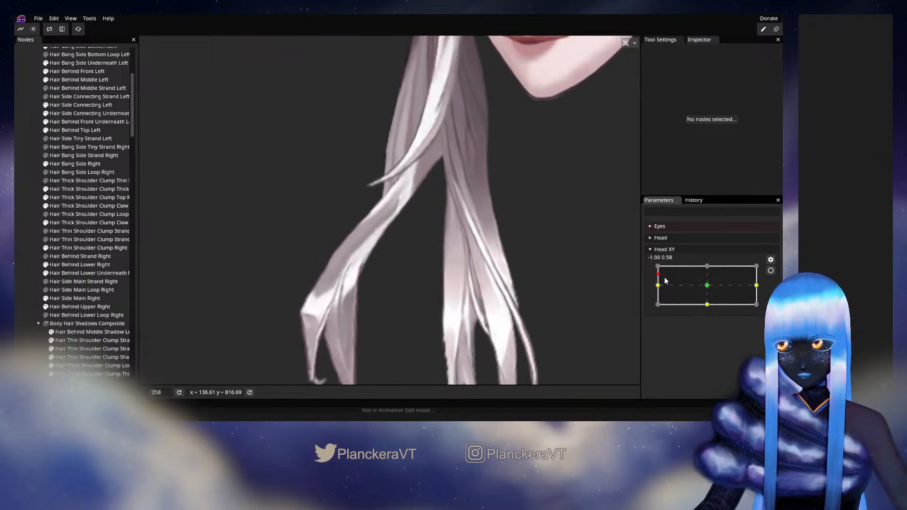
left_click(769, 271)
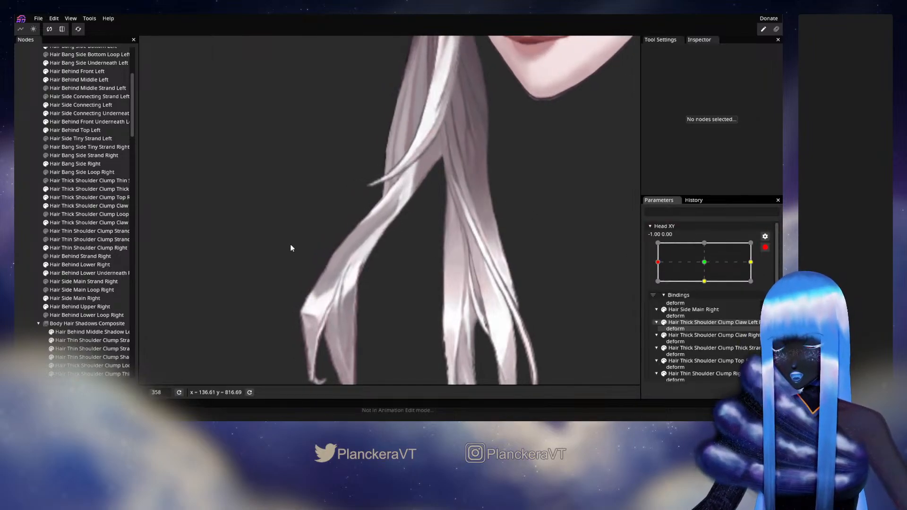
left_click_drag(407, 205, 402, 241)
left_click(704, 265)
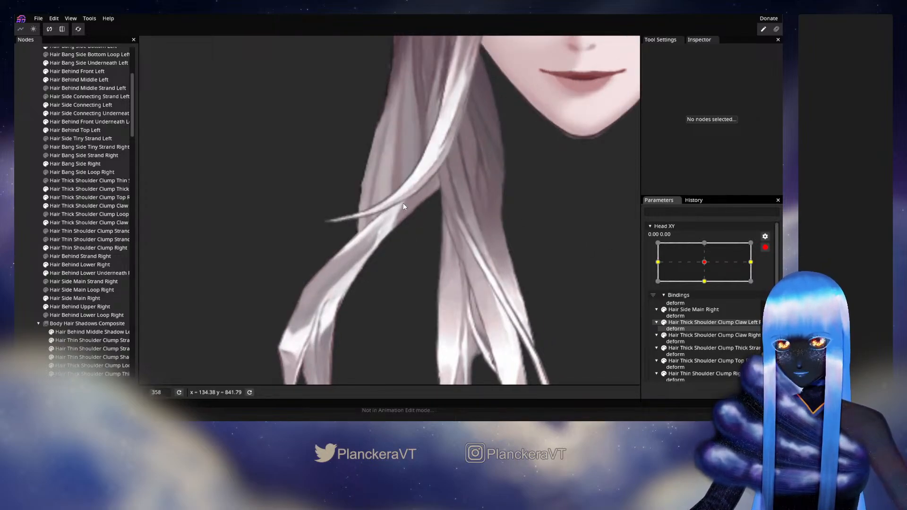
left_click(668, 263)
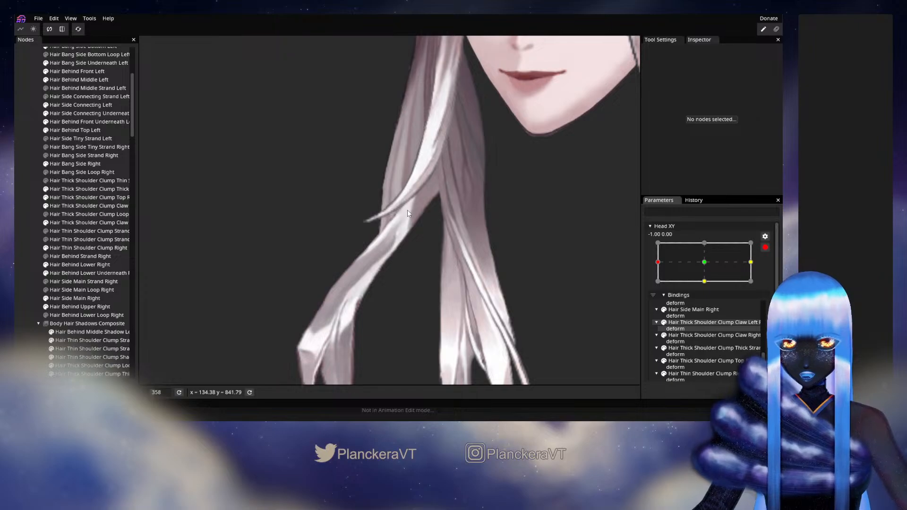
Nudge the upper end of the Hair Thin Shoulder Clump Right mesh with the size 69 Circle Brush, refining its vertices individually.
left_click(71, 249)
left_click(148, 75)
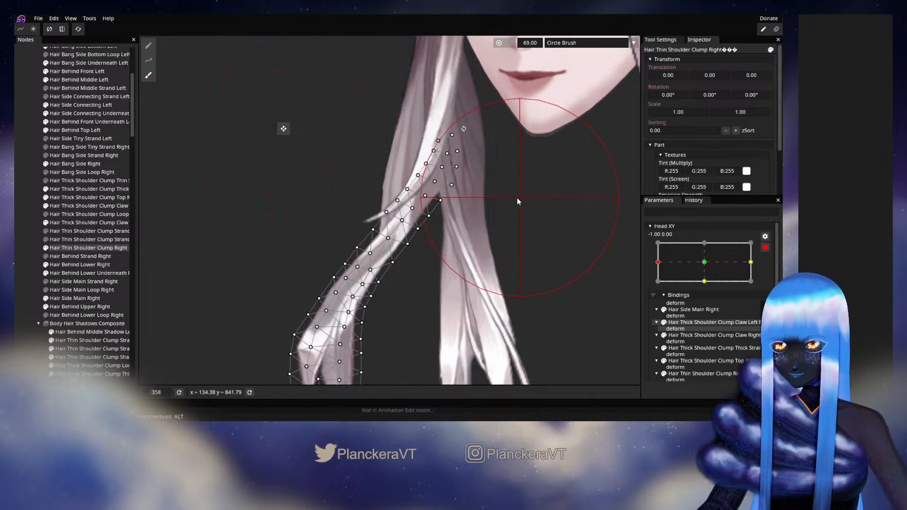
left_click_drag(516, 184, 510, 180)
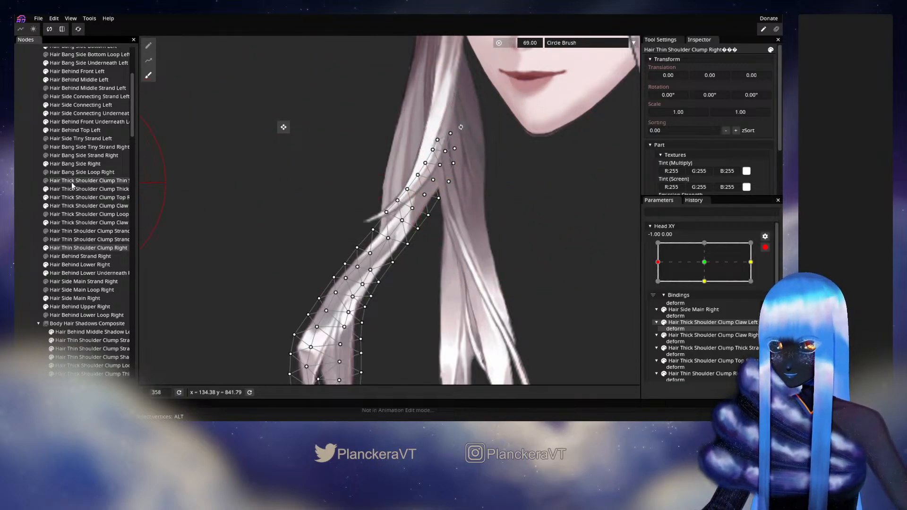
left_click(152, 48)
scroll(415, 218, "up", 2)
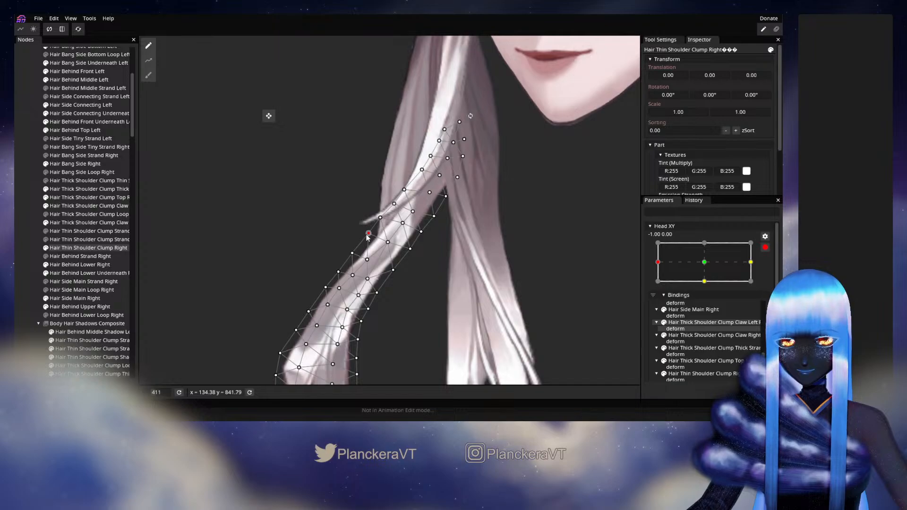
left_click(30, 210)
scroll(450, 247, "down", 4)
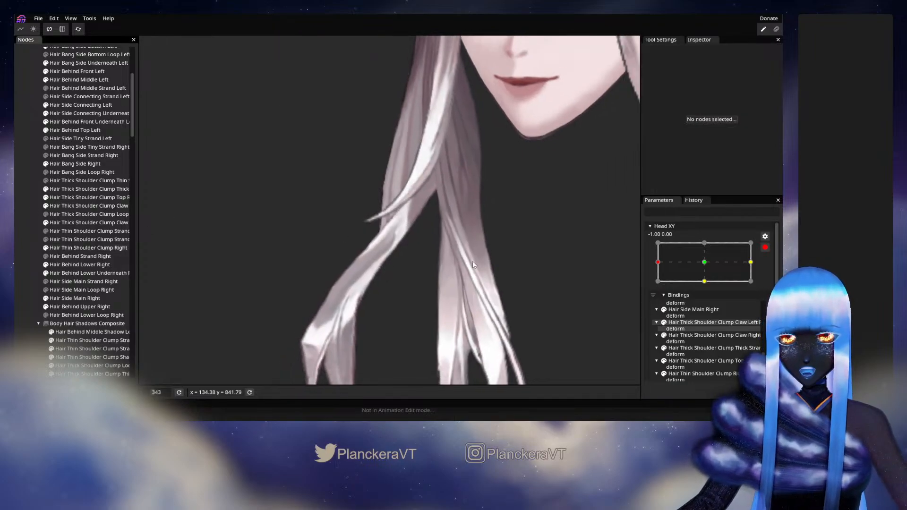
Disarm Head XY, sweep it around -1.00, -0.10 to check the clump's movement, and rearm it at -1.00, 0.00.
left_click(765, 248)
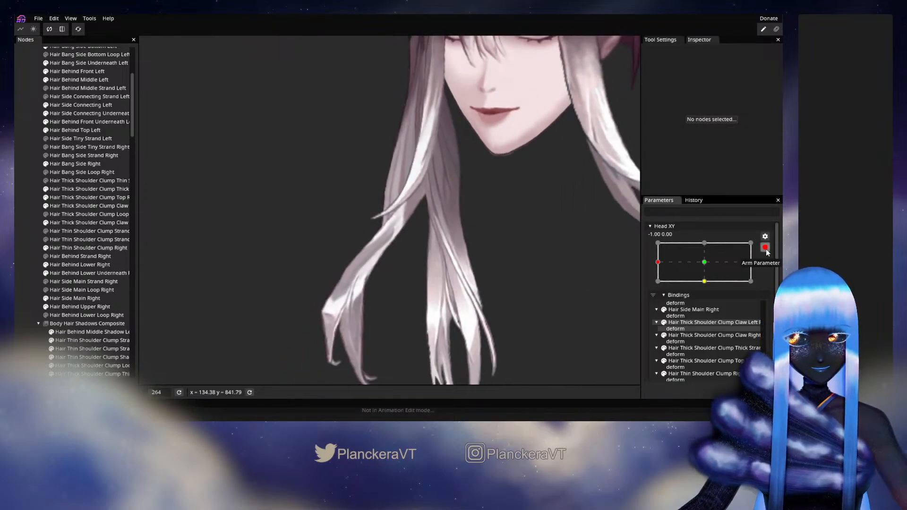
mouse_move(673, 289)
left_mouse_down()
mouse_move(706, 290)
mouse_move(685, 283)
mouse_move(707, 282)
mouse_move(662, 276)
mouse_move(657, 285)
left_mouse_up()
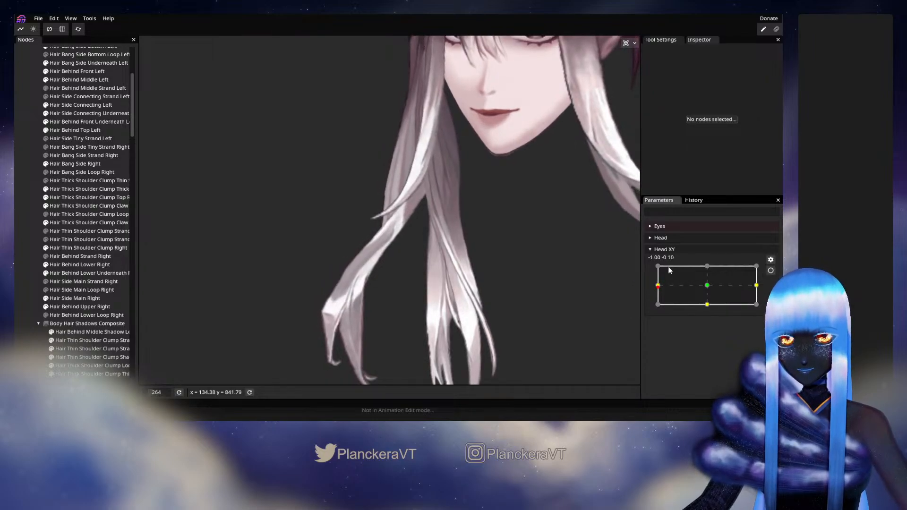
left_click(771, 271)
Adjust the vertices along the inner edge of the Hair Thin Shoulder Clump Right mesh, up to where it meets the neighbouring clump.
scroll(426, 249, "up", 6)
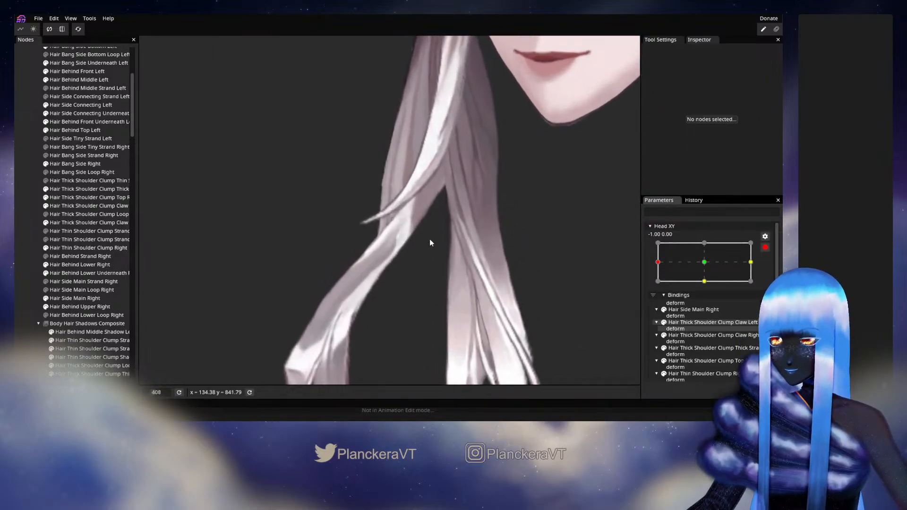
left_click(70, 249)
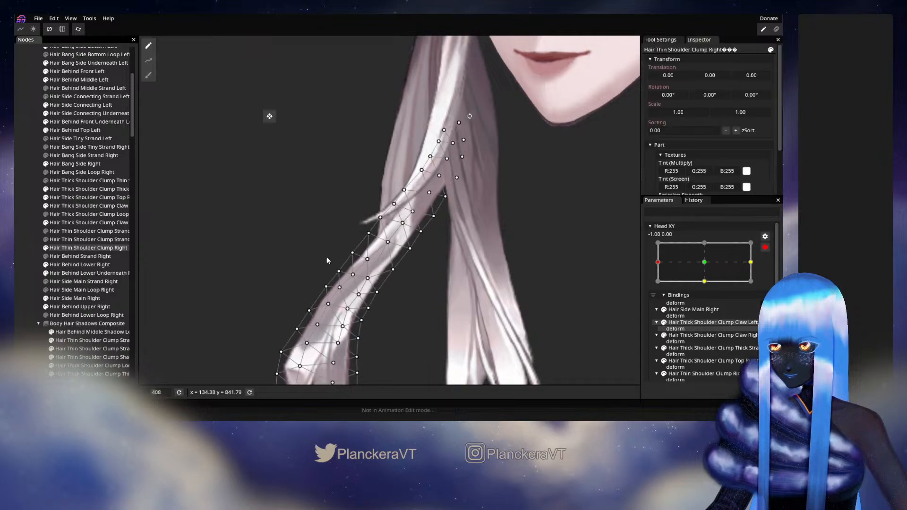
scroll(425, 256, "up", 3)
left_click_drag(429, 237, 391, 288)
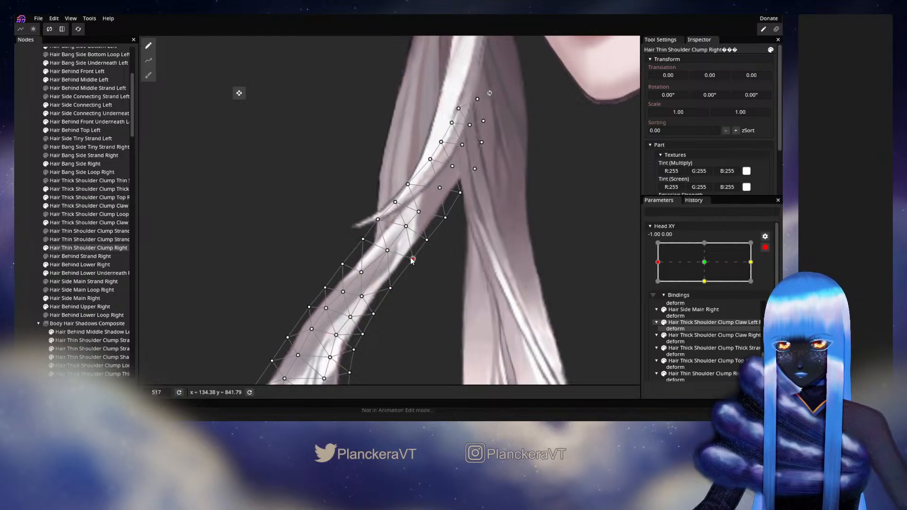
left_click(425, 240)
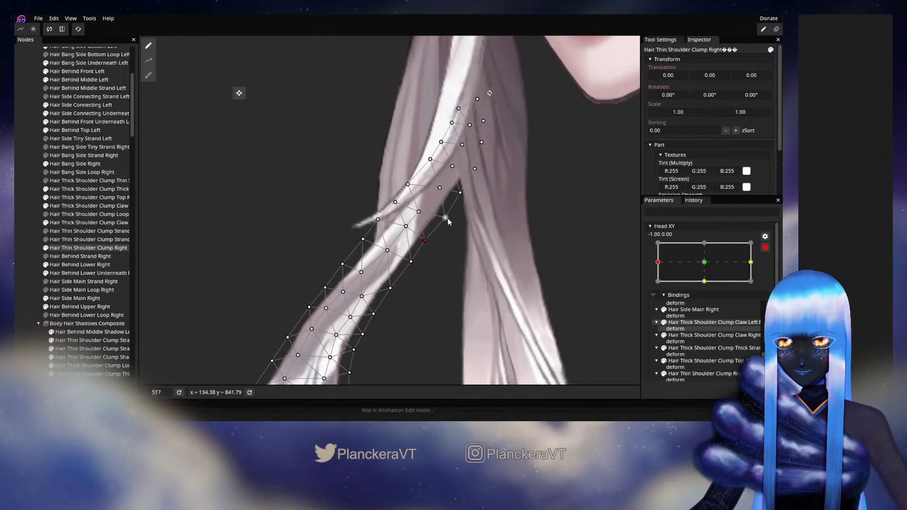
left_click_drag(443, 217, 443, 218)
left_click(460, 192)
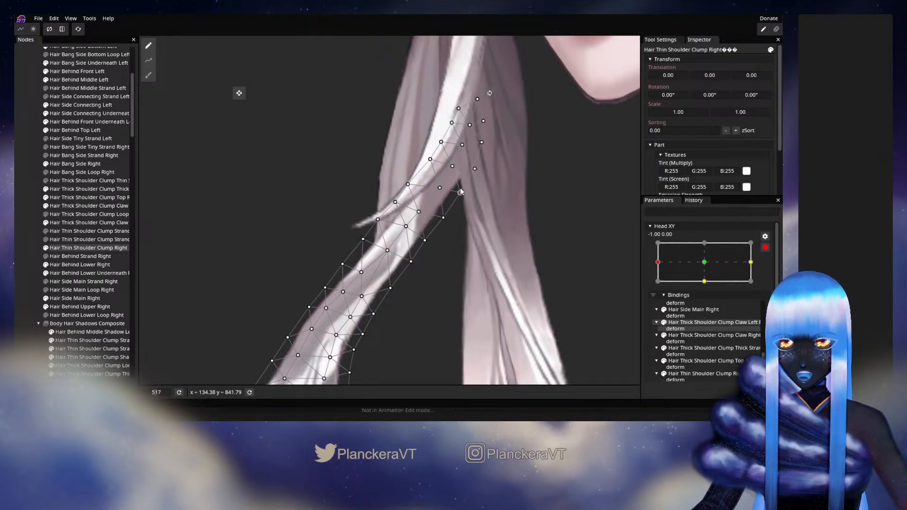
scroll(511, 226, "down", 3)
left_click(16, 213)
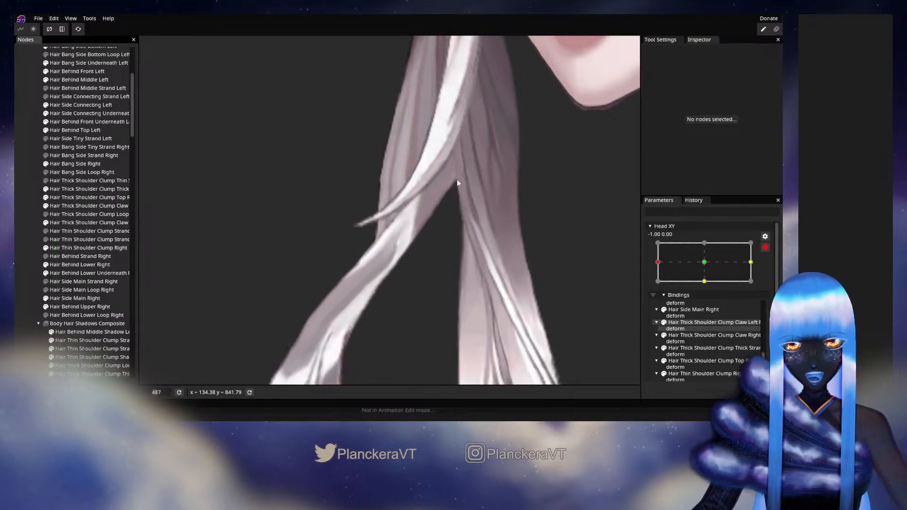
Preview the adjusted inner edge with Head XY disarmed near -1.00, 0.00, and rearm the parameter.
left_click(765, 247)
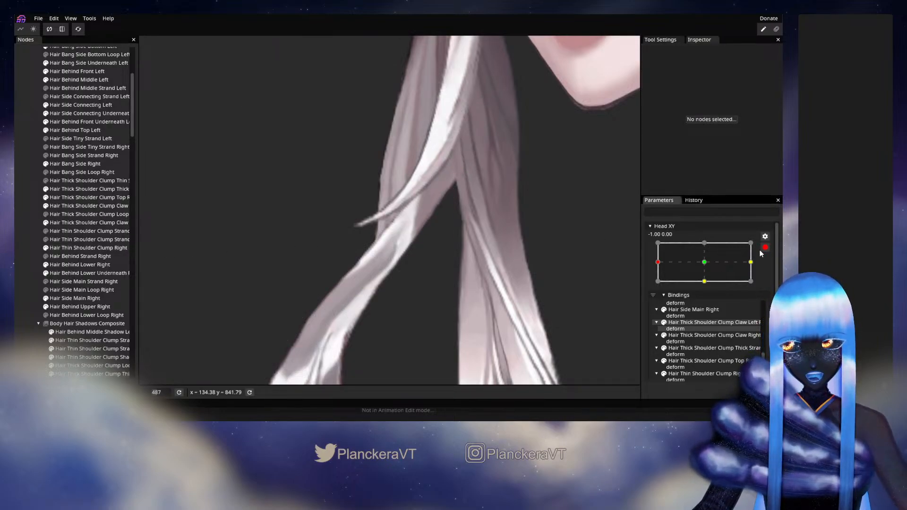
mouse_move(663, 288)
left_mouse_down()
mouse_move(716, 283)
mouse_move(656, 283)
left_mouse_up()
left_click(770, 271)
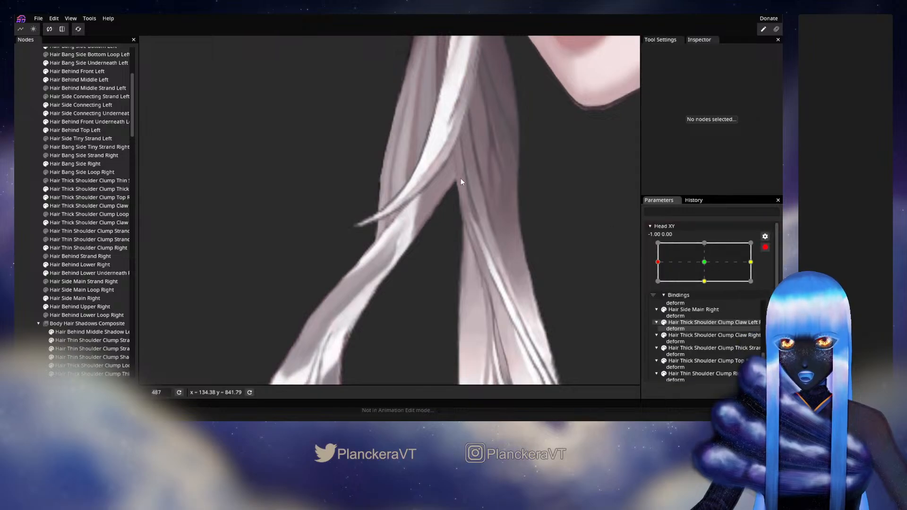
Adjust the Hair Thin Shoulder Clump Right vertices one by one around the gap where it meets the thick shoulder clump.
left_click(71, 248)
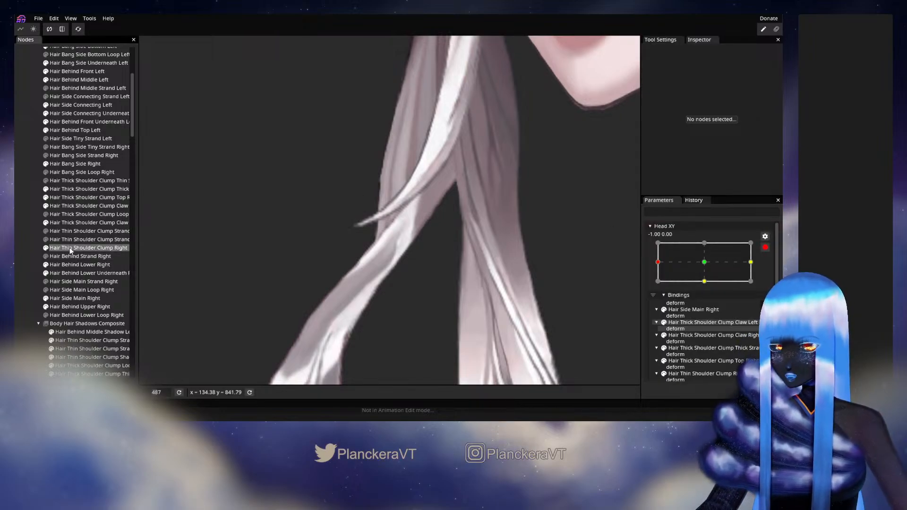
left_click(456, 168)
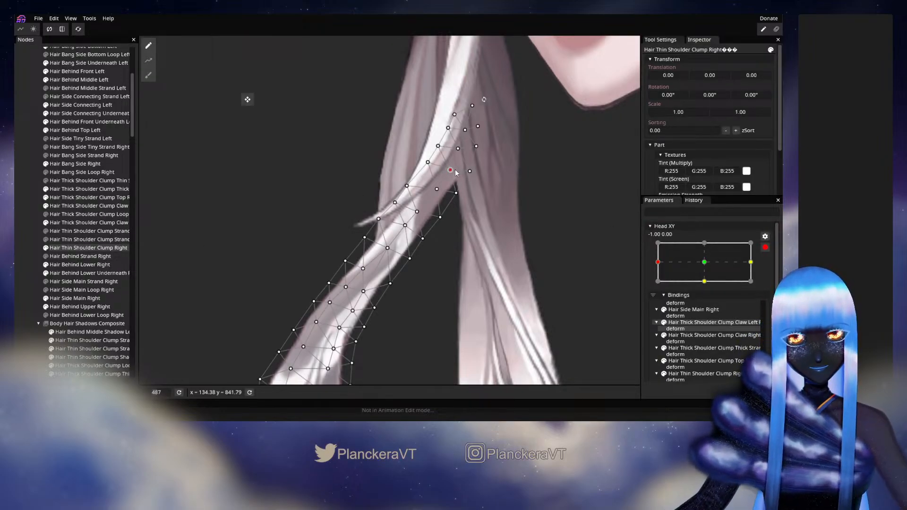
left_click(437, 191)
left_click(456, 194)
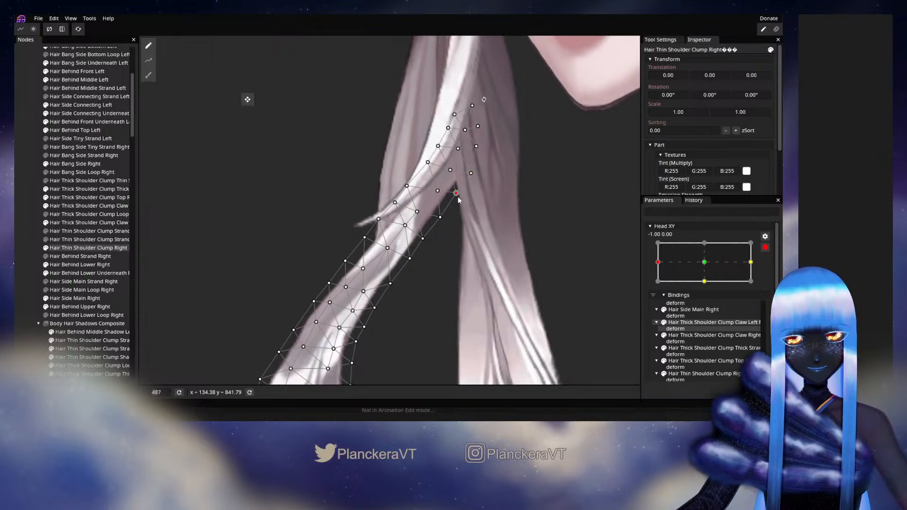
left_click(471, 173)
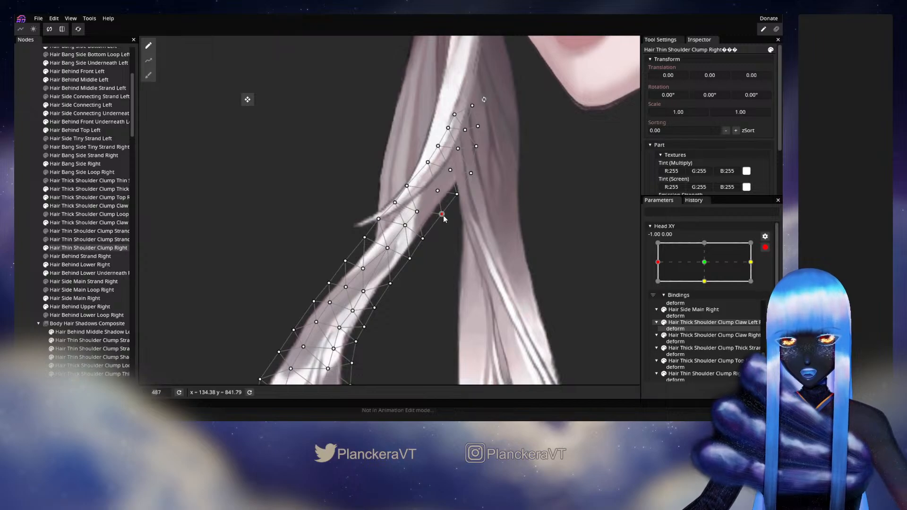
left_click(442, 187)
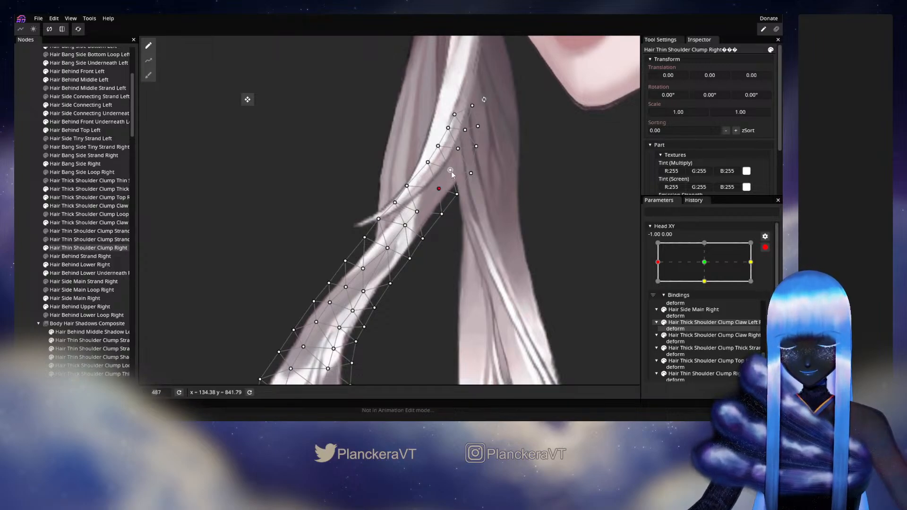
left_click(451, 170)
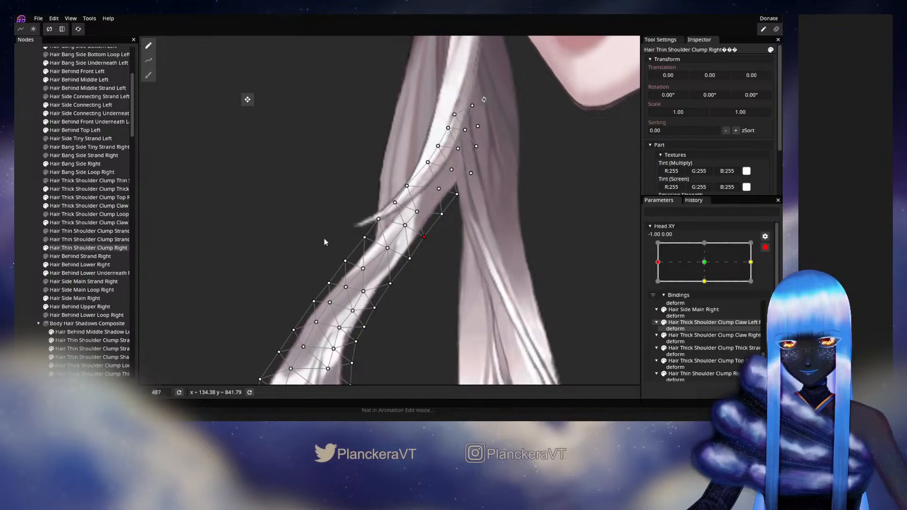
left_click(26, 267)
Disarm Head XY, move it slightly around -1.00, 0.00 to check the clump junction, and rearm the keypoint.
left_click(767, 248)
left_click(765, 247)
mouse_move(658, 286)
left_mouse_down()
mouse_move(707, 283)
mouse_move(644, 282)
left_mouse_up()
left_click(770, 270)
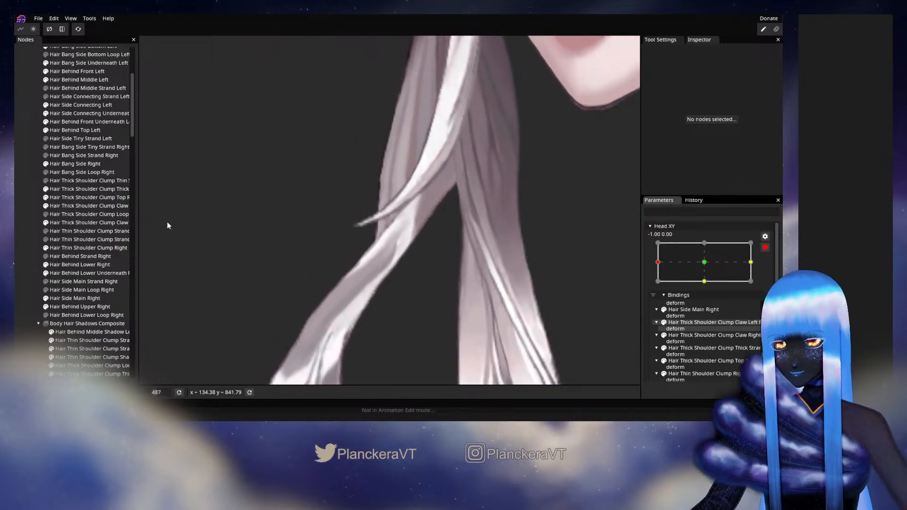
Nudge the upper end of Hair Thin Shoulder Clump Right with the size 69 Circle Brush, then refine its inner-edge vertices individually.
left_click(80, 248)
left_click(148, 75)
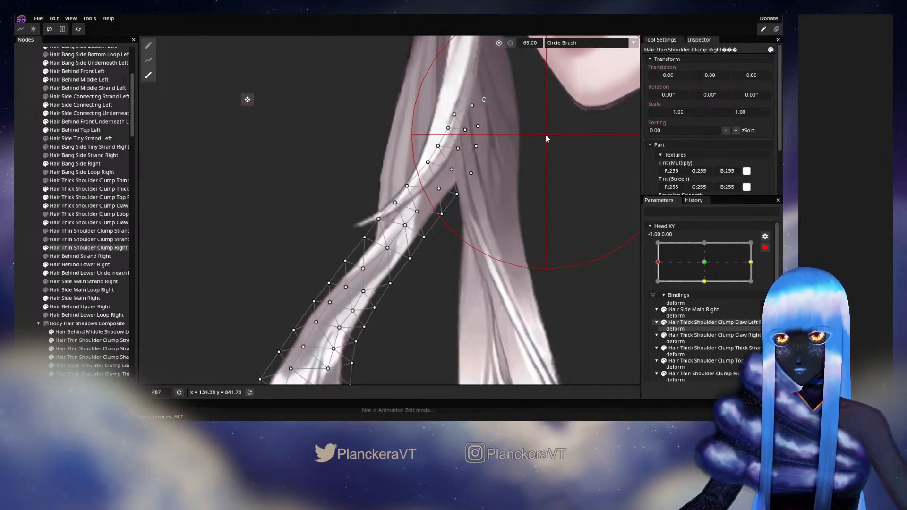
left_click_drag(561, 149, 549, 162)
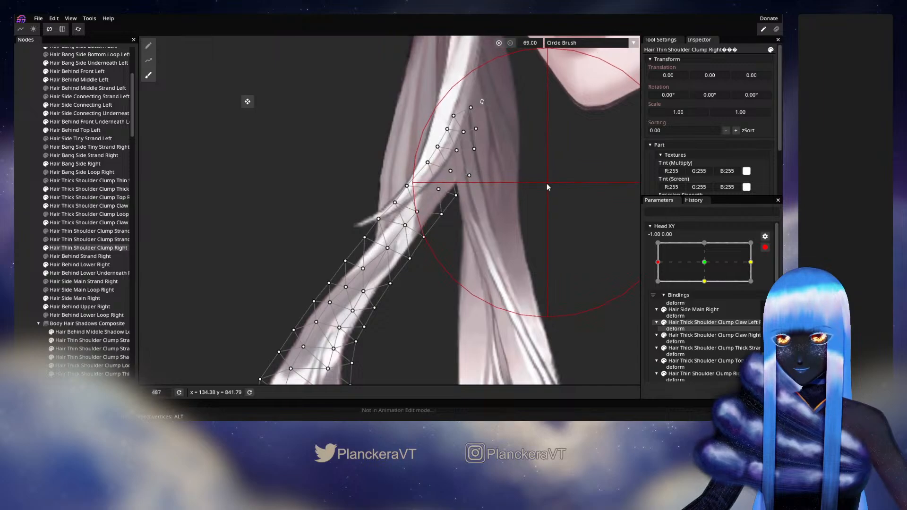
left_click(149, 45)
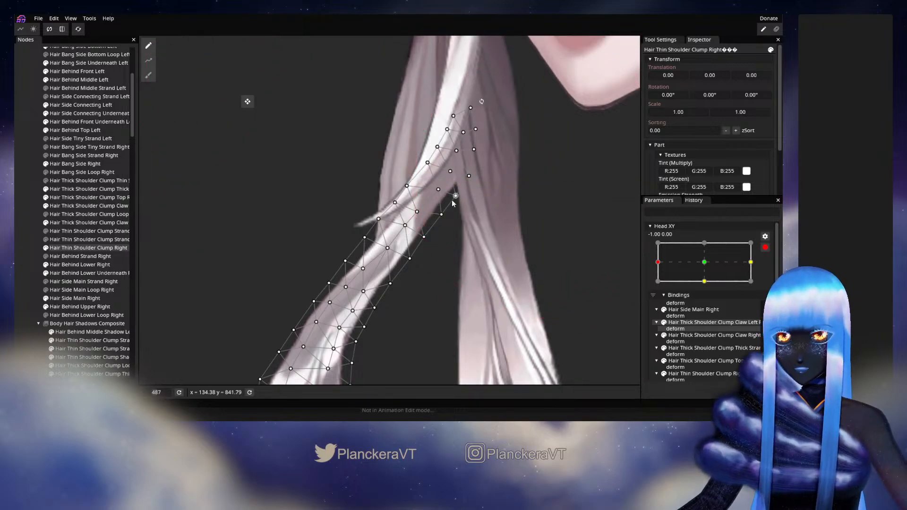
left_click(439, 190)
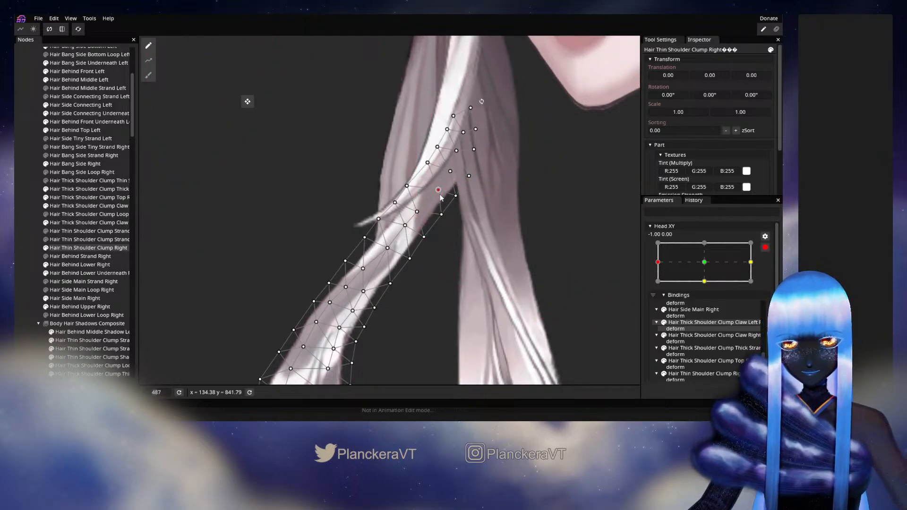
left_click(455, 196)
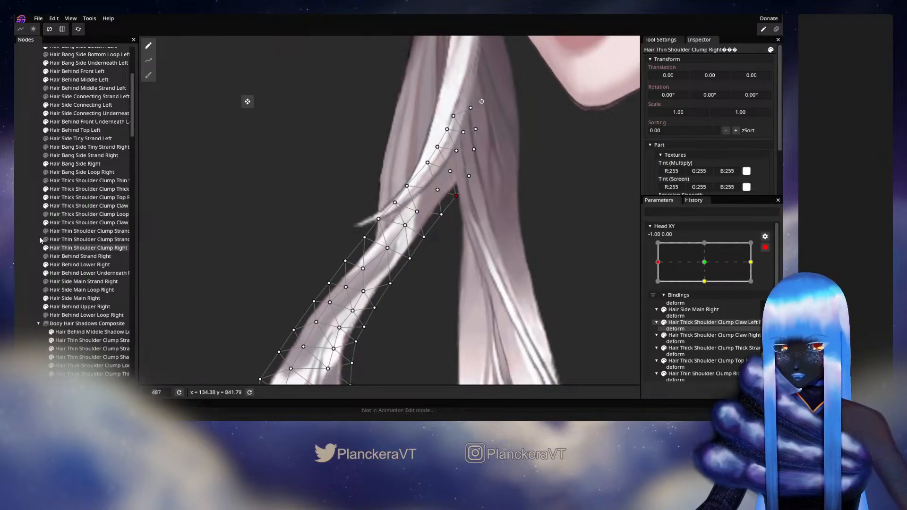
left_click(21, 246)
Preview the brushed upper end with Head XY disarmed near its leftmost keypoint, and rearm it at -1.00, 0.00.
left_click(764, 251)
mouse_move(658, 285)
left_mouse_down()
mouse_move(706, 287)
mouse_move(663, 286)
mouse_move(704, 296)
mouse_move(670, 297)
mouse_move(705, 290)
mouse_move(698, 297)
mouse_move(660, 286)
mouse_move(708, 291)
mouse_move(651, 284)
mouse_move(702, 293)
mouse_move(660, 288)
left_mouse_up()
left_click(770, 270)
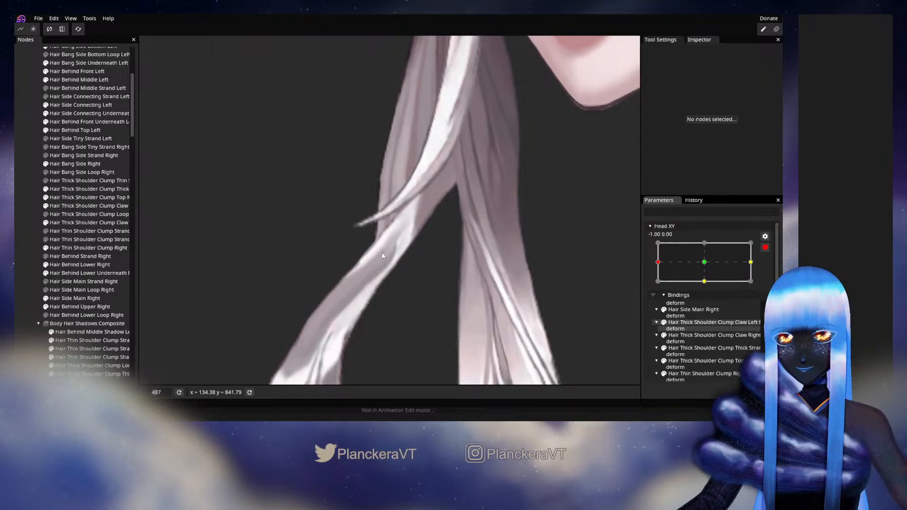
Inspect the Hair Thick Shoulder Clump Claw Right mesh, then adjust the edge and centre vertices of Hair Thin Shoulder Clump Right.
left_click(72, 223)
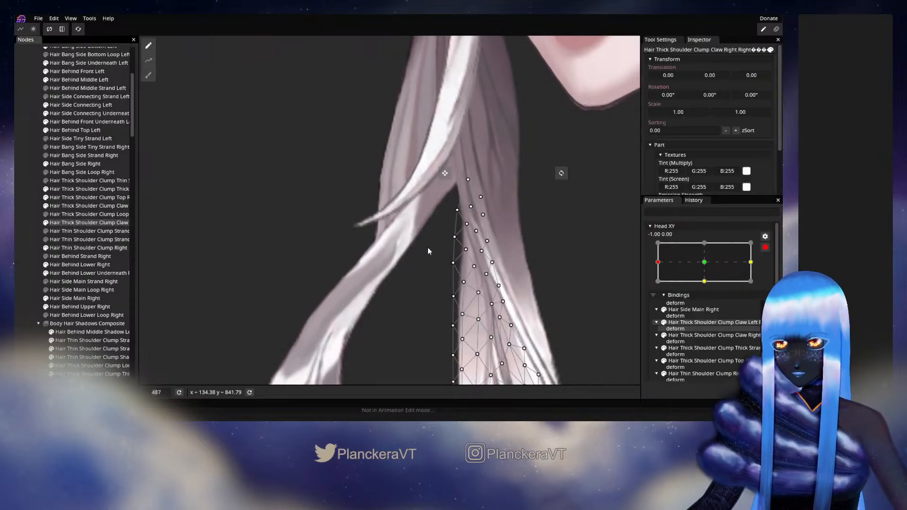
left_click(87, 249)
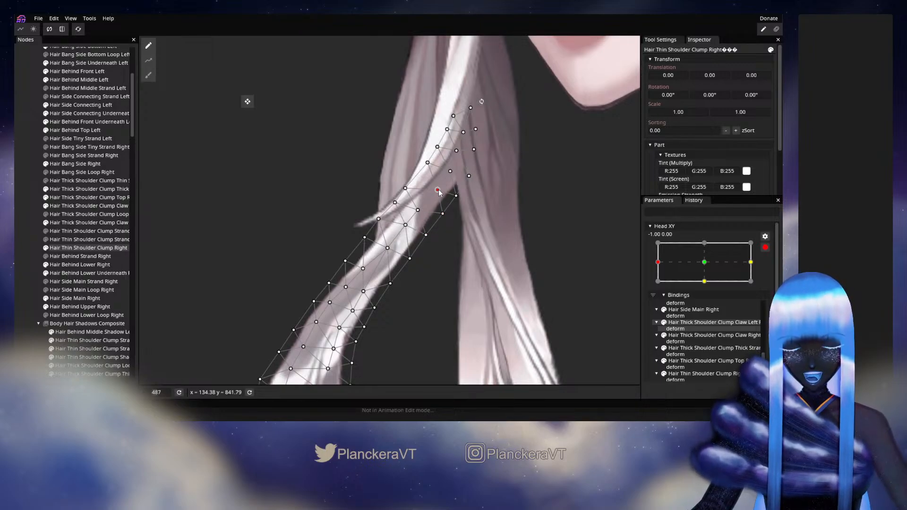
left_click(616, 278)
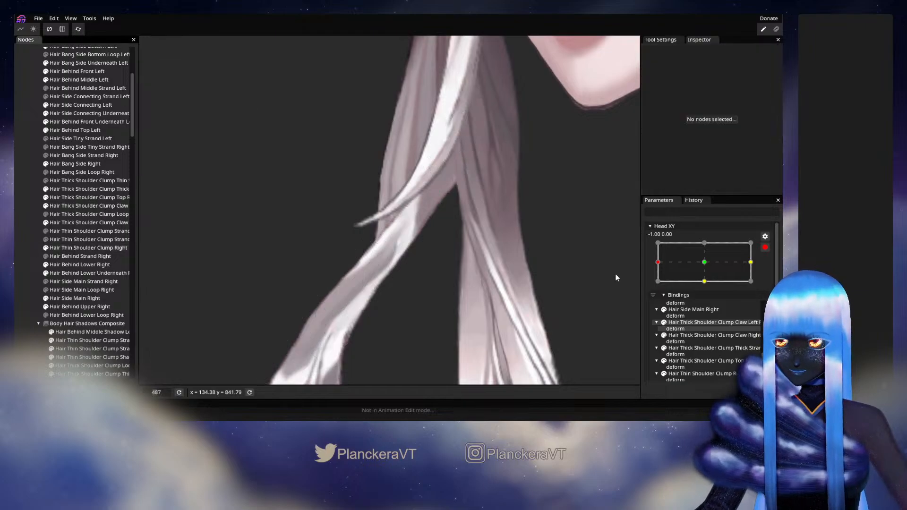
Check the reshaped clump edges by moving the disarmed Head XY slightly, and rearm it at -1.00, 0.00.
left_click(764, 248)
mouse_move(658, 286)
left_mouse_down()
mouse_move(720, 286)
mouse_move(659, 286)
left_mouse_up()
left_click(770, 271)
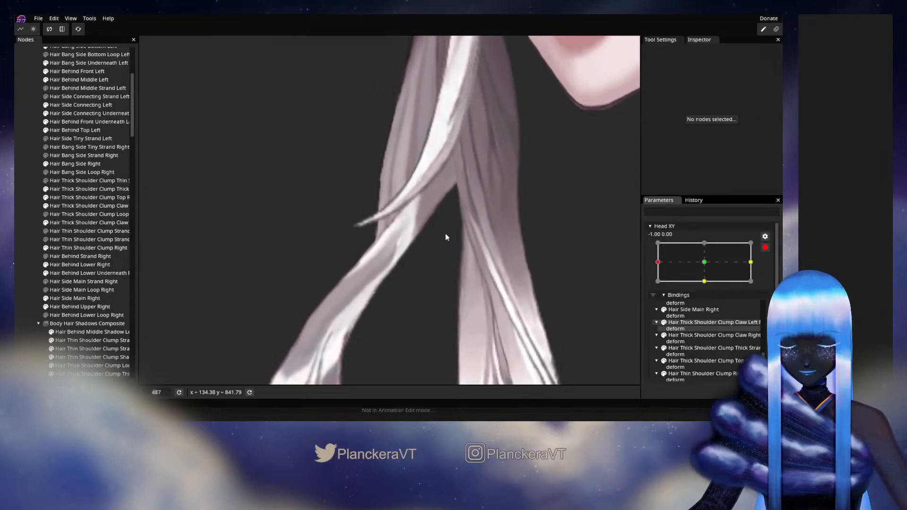
Fine-tune the central and inner-edge vertices of Hair Thin Shoulder Clump Right just below the junction.
left_click(126, 249)
left_click(437, 191)
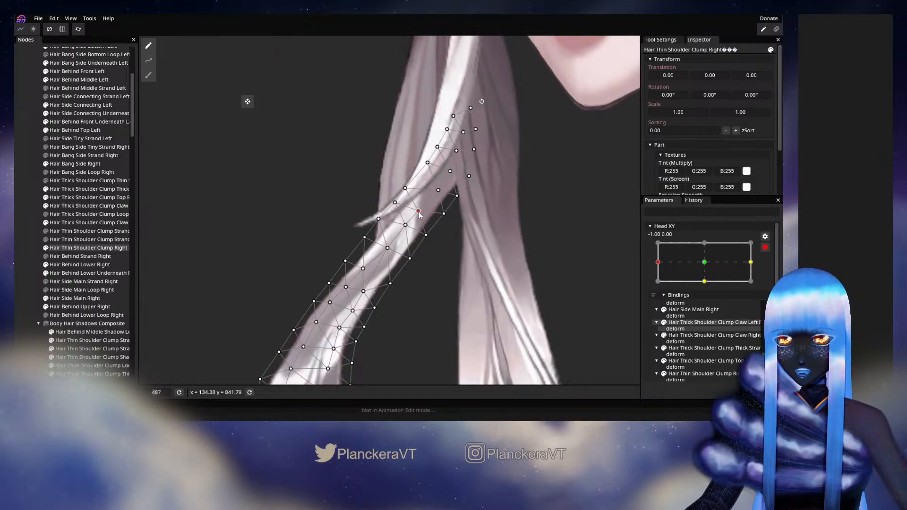
left_click(22, 235)
Disarm Head XY, examine the right-side hair clumps up close and at a distance around -1.00, 0.12, and rearm at -1.00, 0.00.
left_click(765, 247)
left_click_drag(658, 285, 465, 285)
scroll(463, 286, "down", 5)
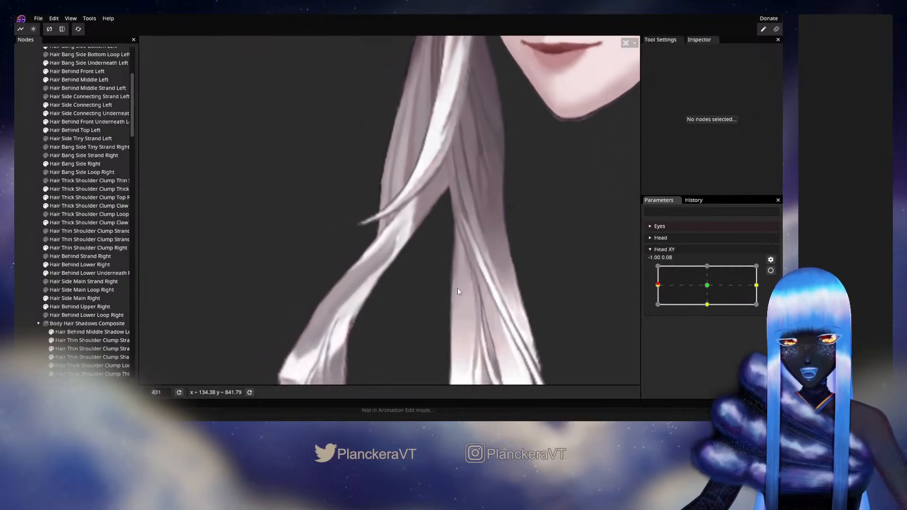
left_click_drag(339, 318, 417, 278)
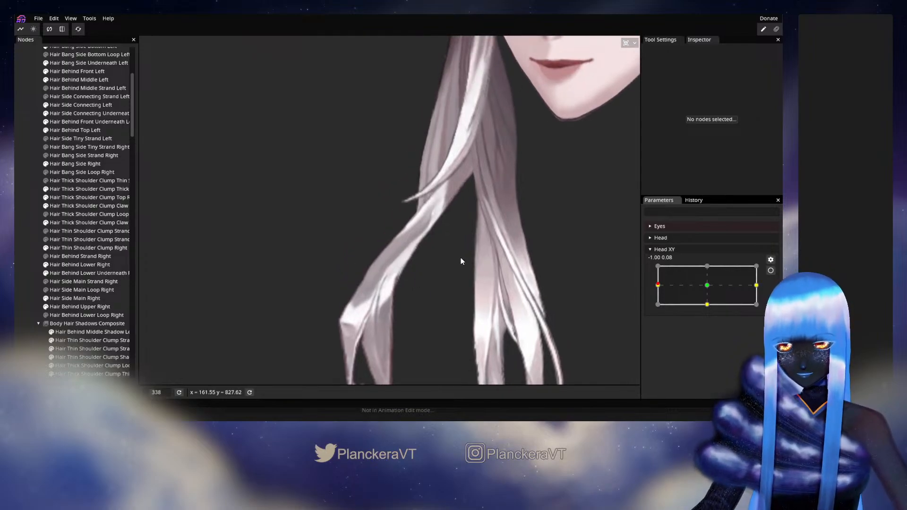
scroll(462, 257, "up", 1)
scroll(462, 258, "up", 1)
left_click_drag(477, 241, 458, 284)
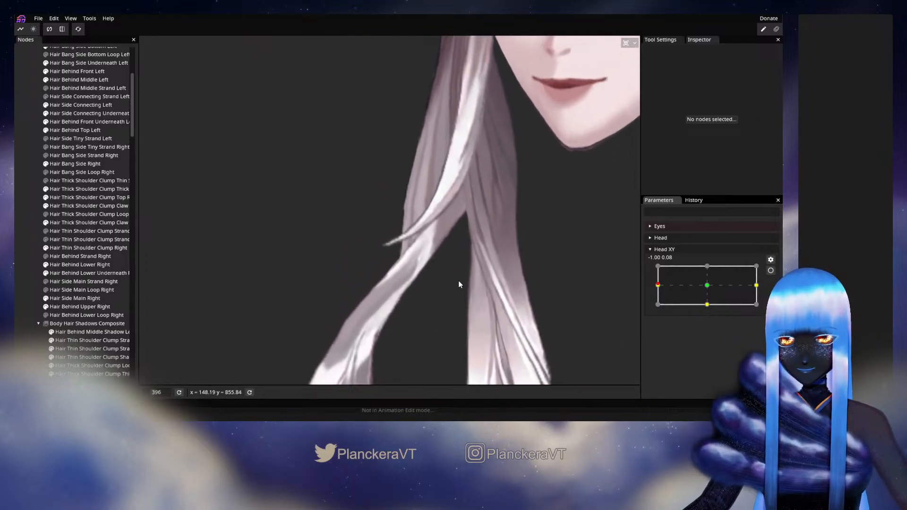
scroll(458, 284, "up", 4)
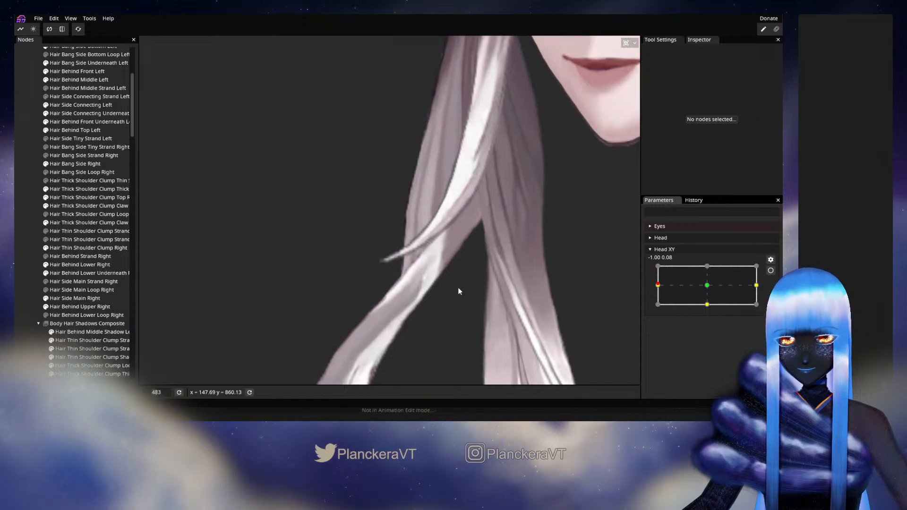
left_click_drag(486, 256, 476, 228)
left_click_drag(443, 316, 429, 328)
left_click_drag(442, 270, 443, 330)
scroll(448, 323, "up", 2)
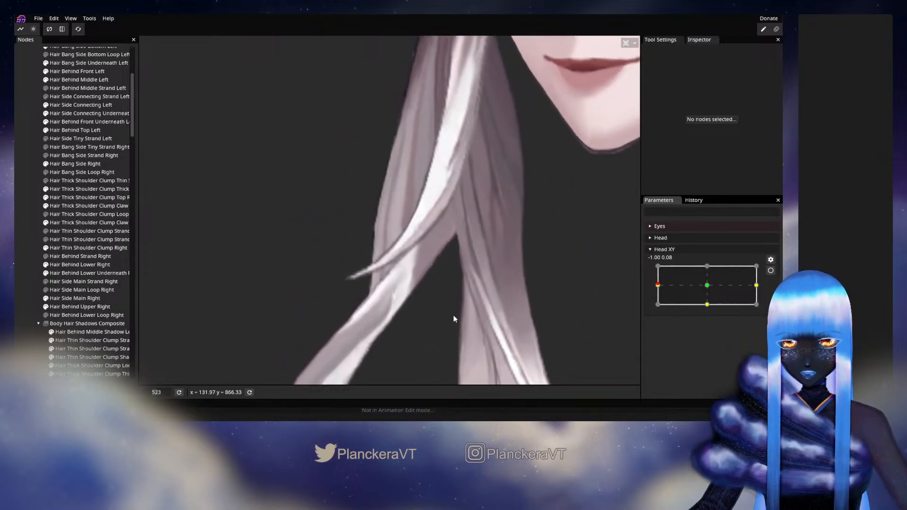
left_click_drag(536, 274, 534, 262)
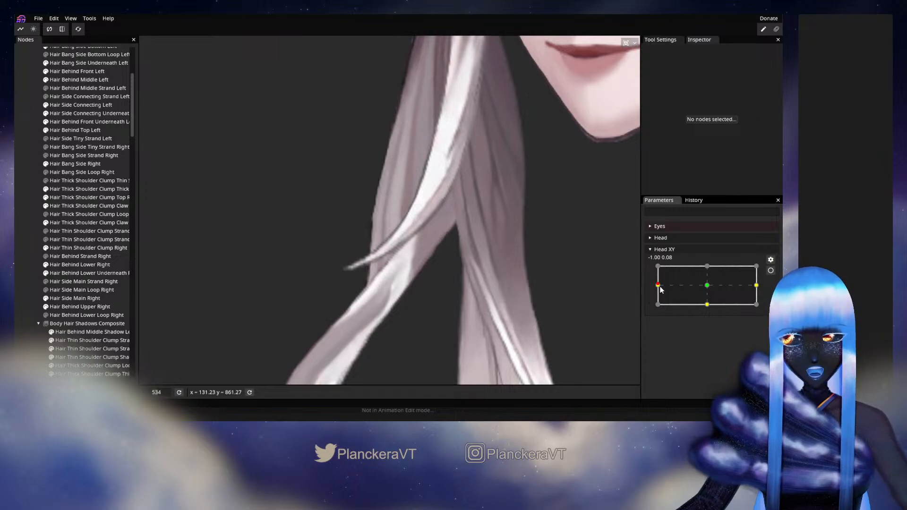
mouse_move(660, 289)
left_mouse_down()
mouse_move(706, 302)
mouse_move(659, 286)
mouse_move(711, 288)
mouse_move(658, 284)
left_mouse_up()
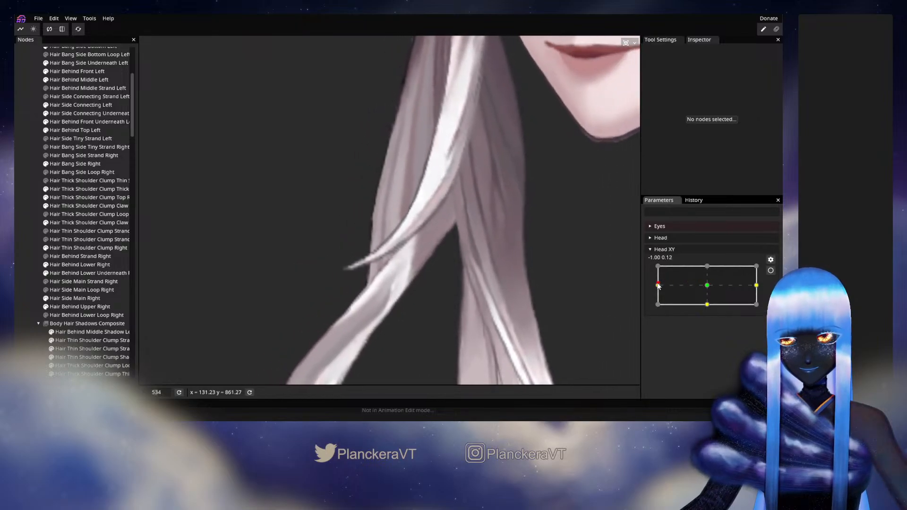
left_click(770, 270)
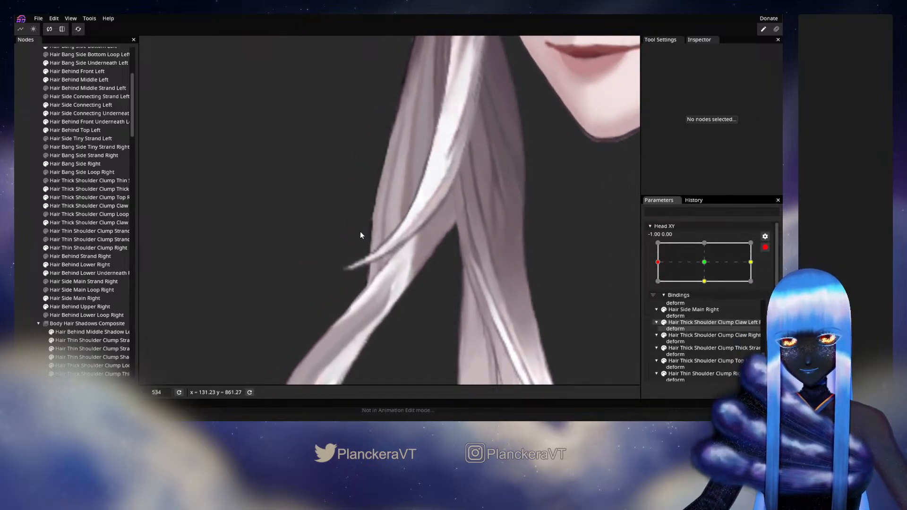
Refine the Hair Thin Shoulder Clump Right vertices at the top of the gap between the clumps, and save the model.
left_click(80, 249)
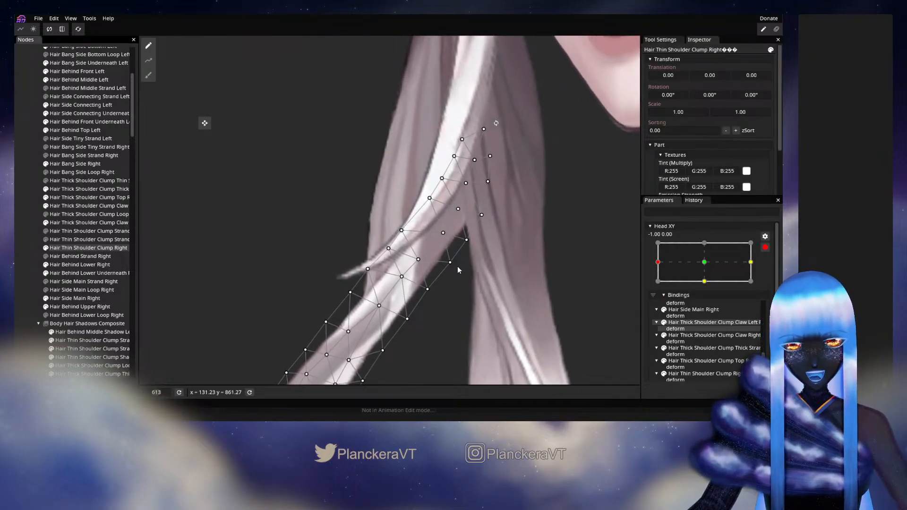
left_click(449, 263)
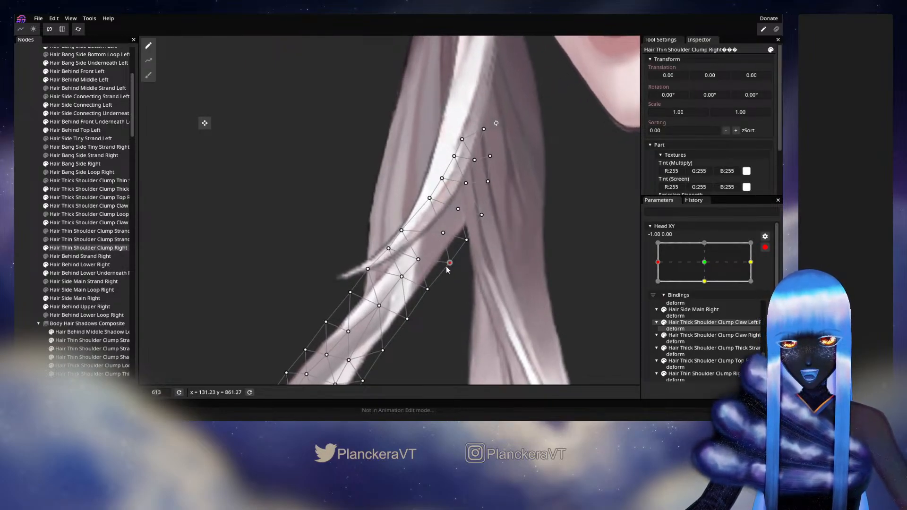
left_click(466, 240)
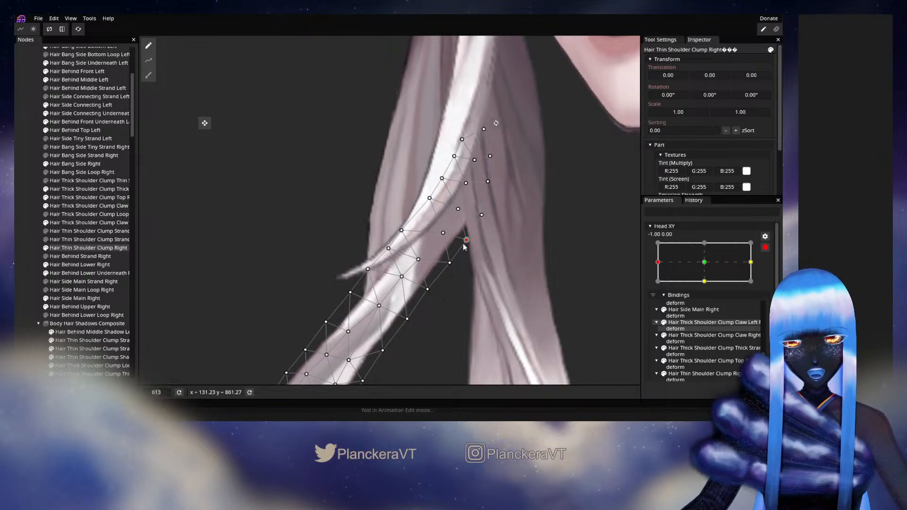
key("ctrl+s")
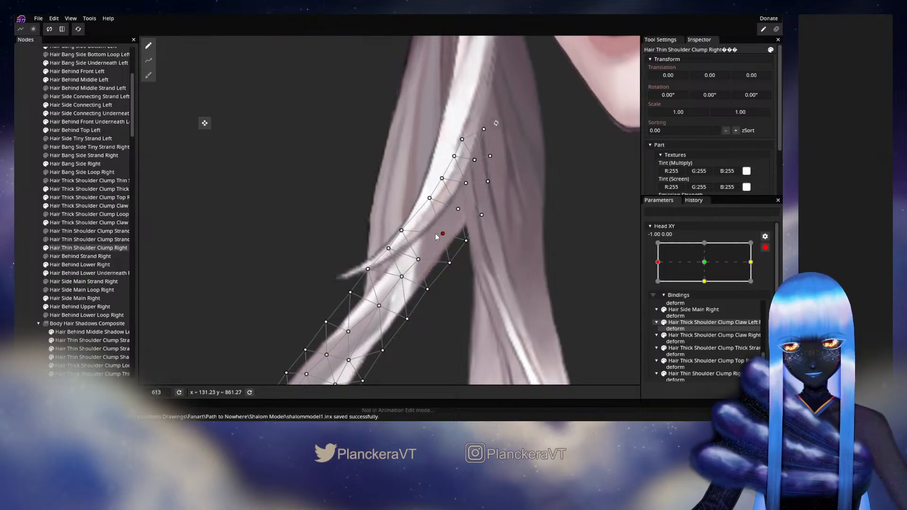
left_click(21, 247)
Disarm Head XY, move it to about -1.00, -0.12 to check the gap between the clumps, and rearm it at -1.00, 0.00.
left_click(765, 248)
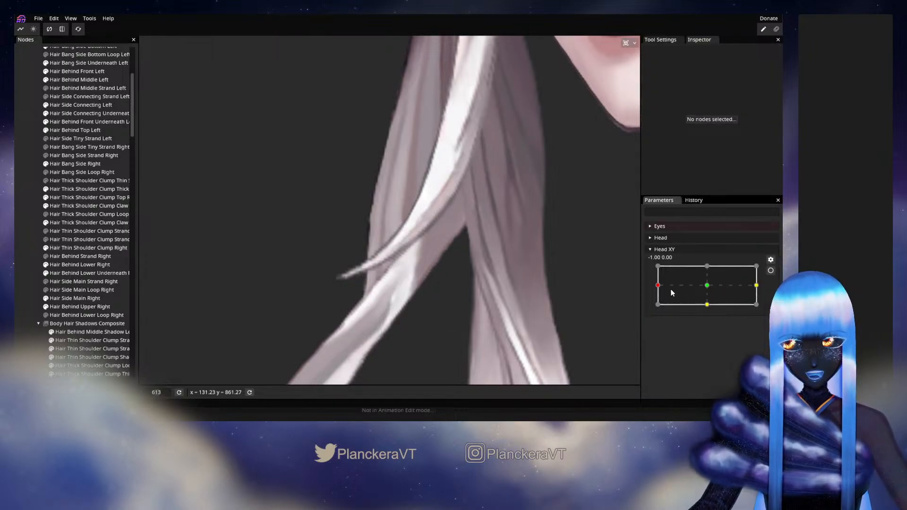
mouse_move(657, 285)
left_mouse_down()
mouse_move(710, 289)
mouse_move(652, 291)
left_mouse_up()
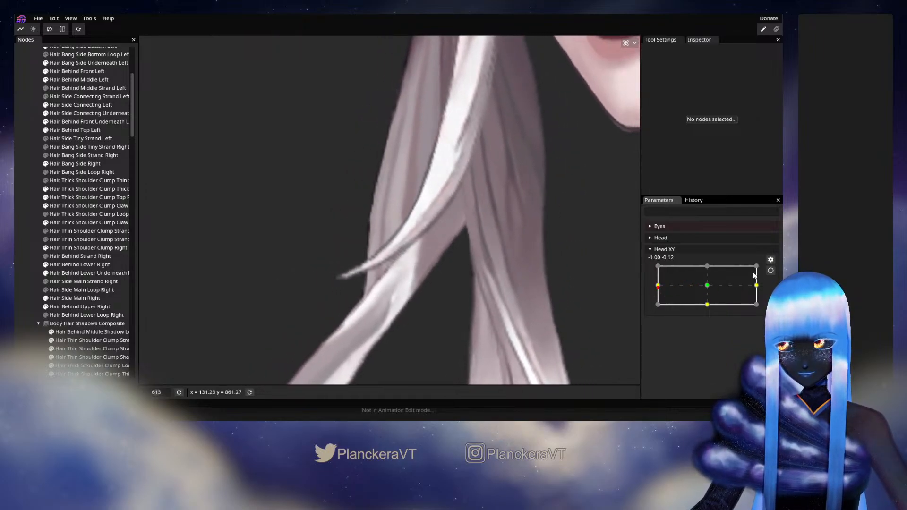
left_click(771, 270)
Nudge the outer side of the Hair Thin Shoulder Clump Right mesh slightly with the Circle Brush.
left_click(75, 250)
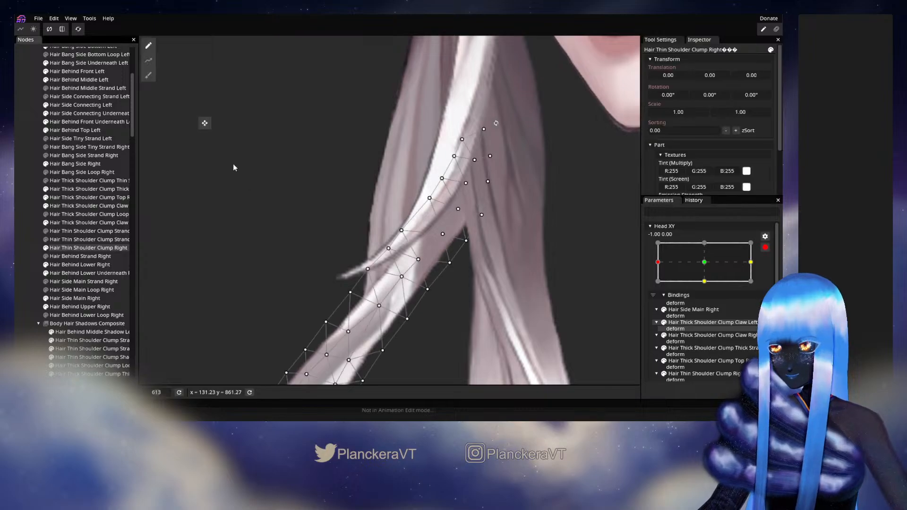
left_click(148, 75)
mouse_move(285, 236)
left_mouse_down()
mouse_move(284, 222)
mouse_move(276, 232)
mouse_move(296, 248)
left_mouse_up()
left_click(15, 226)
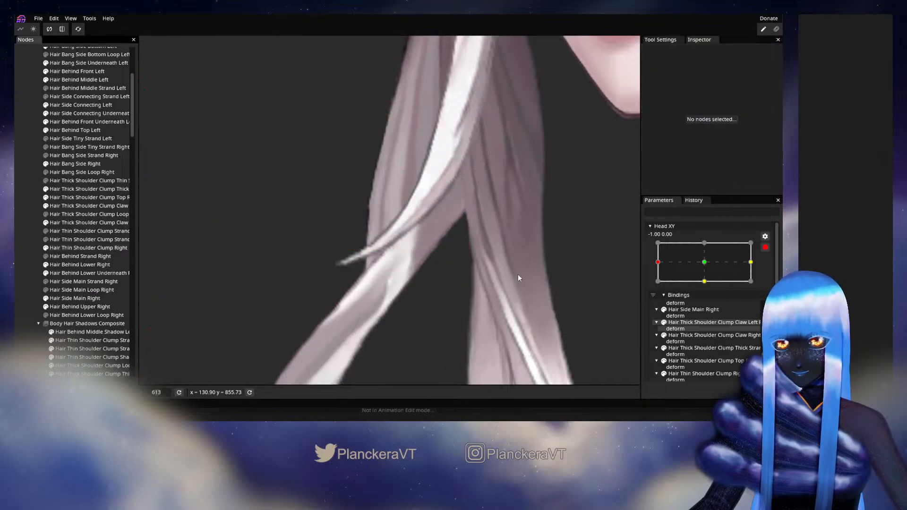
Disarm Head XY, move it to about -1.00, -0.15 to check the clump's outline, and rearm it at -1.00, 0.00.
left_click(764, 248)
mouse_move(665, 285)
left_mouse_down()
mouse_move(708, 289)
mouse_move(656, 291)
left_mouse_up()
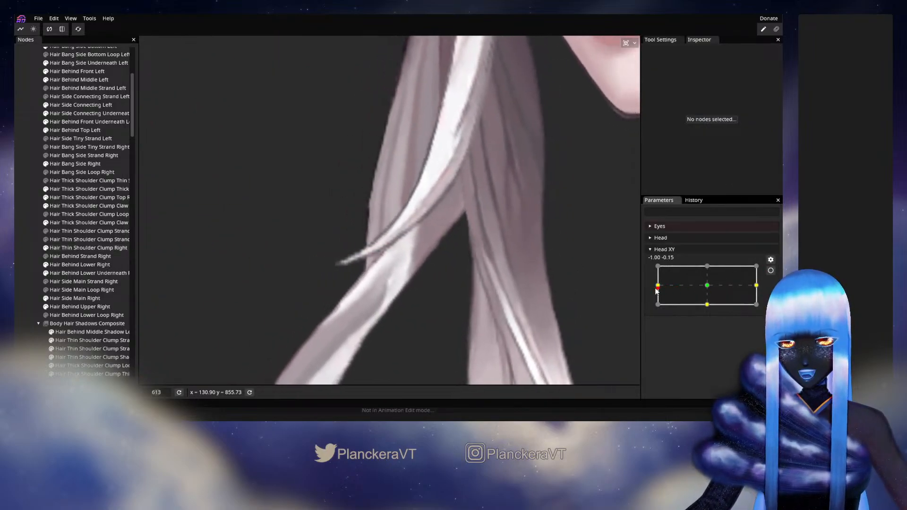
left_click(770, 270)
Nudge the Hair Thin Shoulder Clump Right vertices along the gap-side edge and around the pointed strand tip crossing it.
left_click(89, 247)
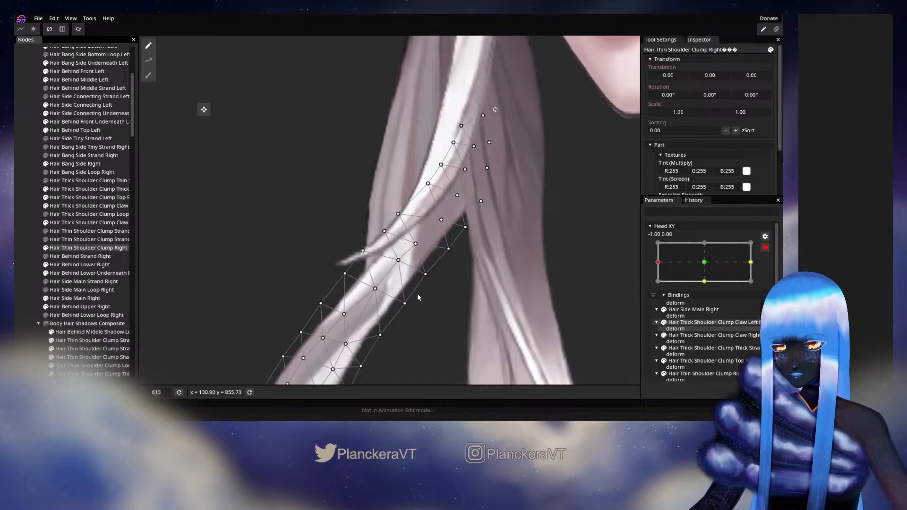
left_click(404, 301)
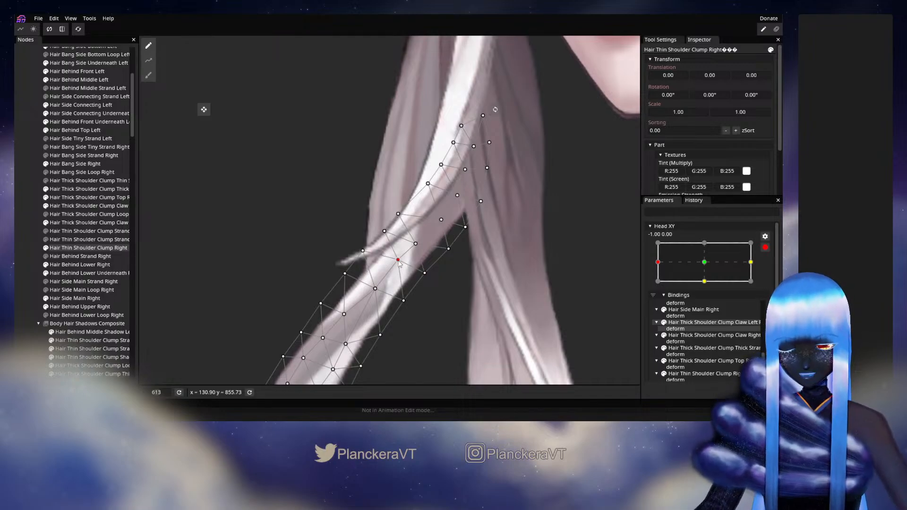
left_click(403, 300)
left_click(415, 244)
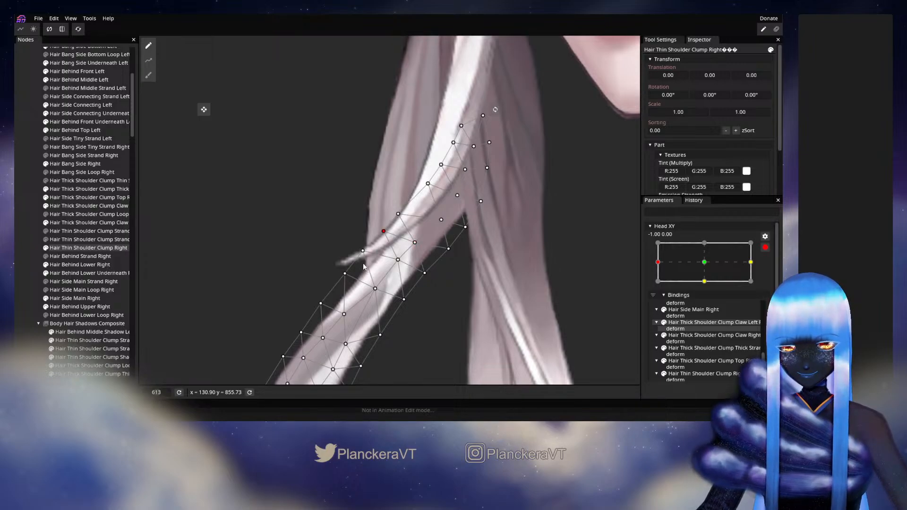
left_click(379, 333)
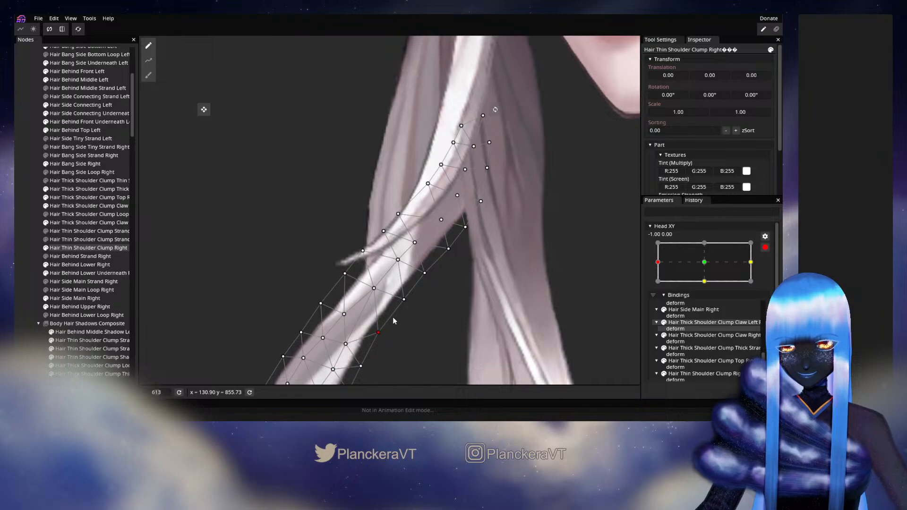
left_click(29, 216)
Disarm Head XY, move it through about -1.00, 0.46 to check the hair clumps, and rearm it at -1.00, 0.00.
left_click(764, 249)
mouse_move(659, 284)
left_mouse_down()
mouse_move(717, 282)
mouse_move(654, 278)
left_mouse_up()
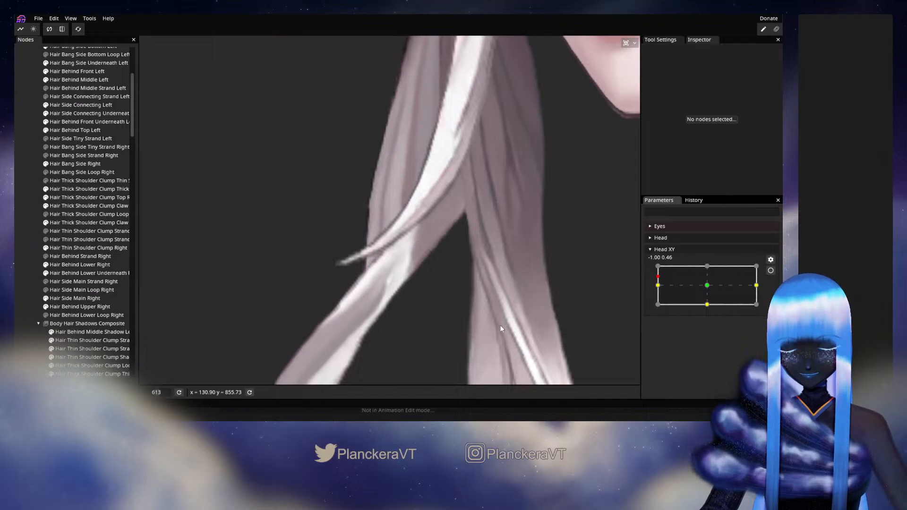
mouse_move(667, 282)
left_mouse_down()
mouse_move(706, 295)
mouse_move(678, 295)
mouse_move(709, 287)
mouse_move(664, 295)
mouse_move(657, 285)
left_mouse_up()
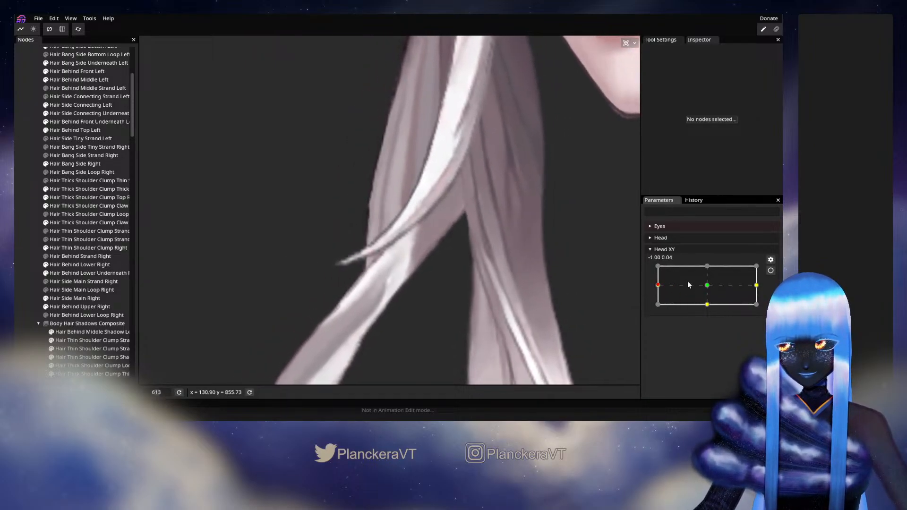
left_click(771, 270)
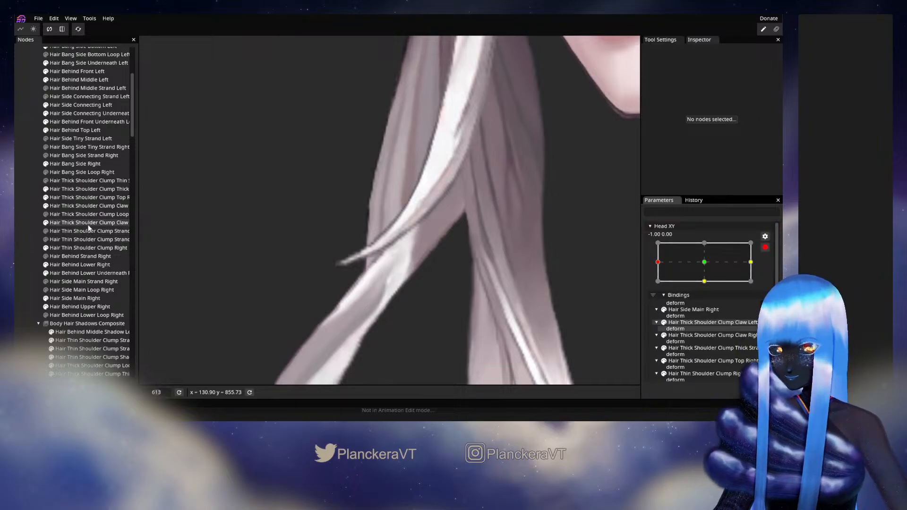
Shift the Hair Thin Shoulder Clump Right vertices beside the top of the gap slightly inward to smooth the clump's edge.
left_click(88, 247)
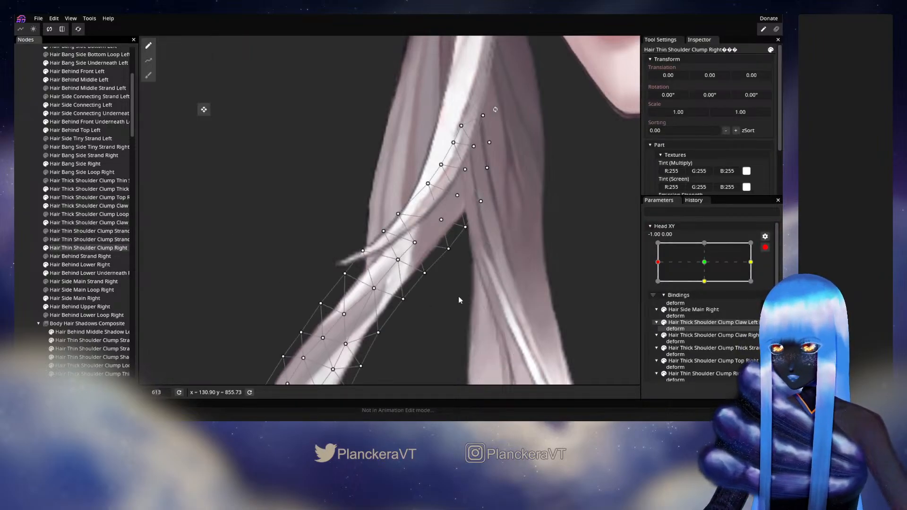
left_click_drag(448, 249, 444, 255)
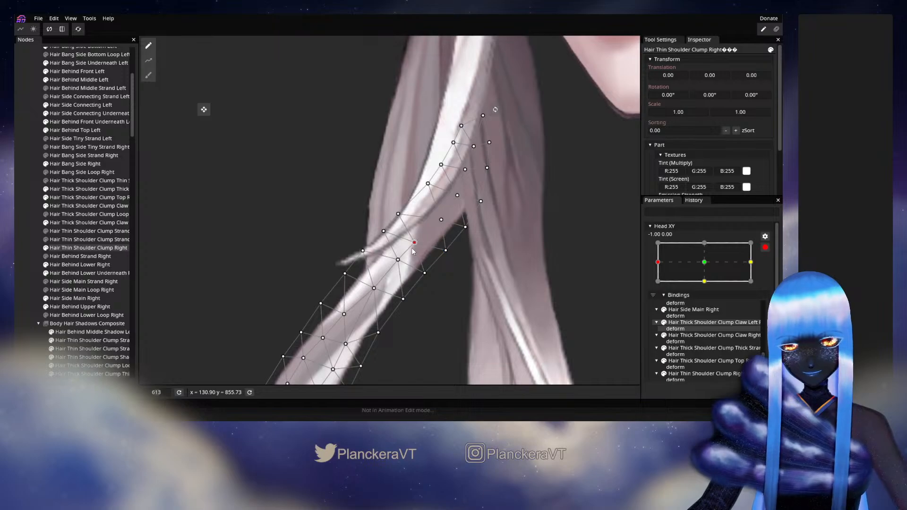
left_click_drag(402, 298, 401, 300)
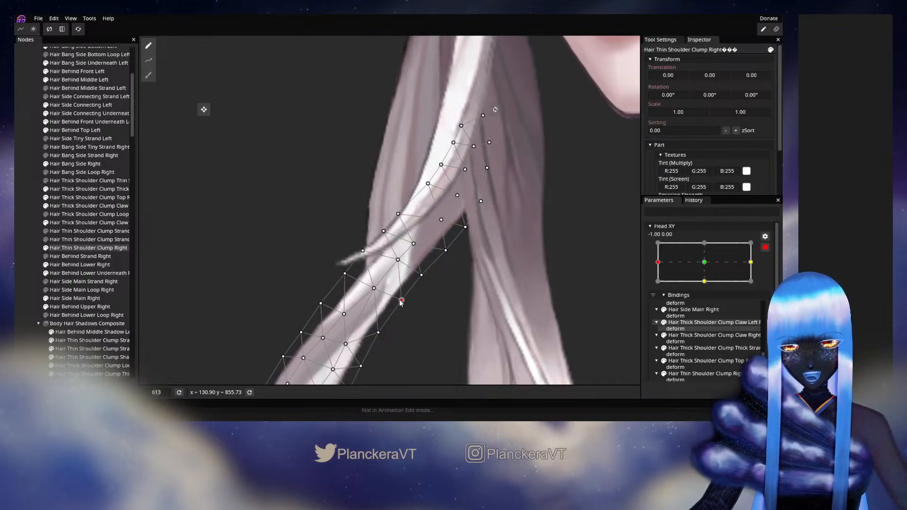
left_click_drag(398, 260, 463, 234)
left_click(441, 220)
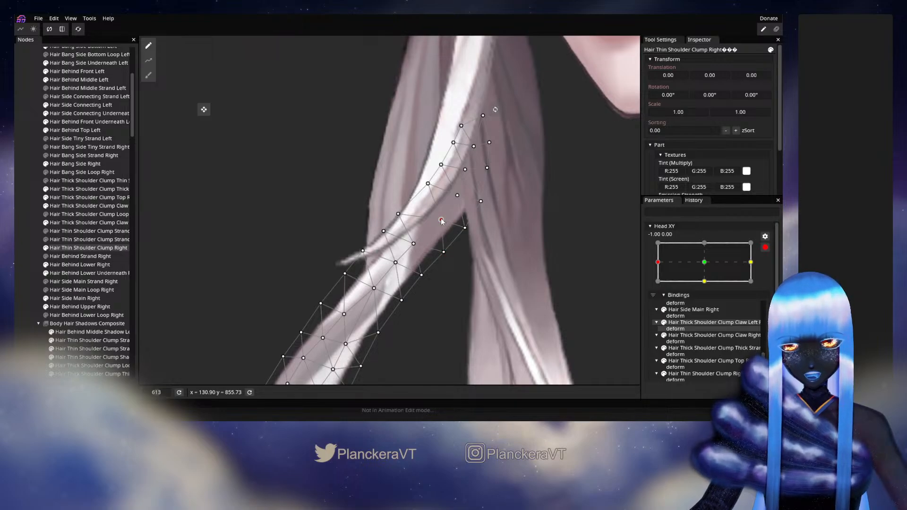
left_click(28, 247)
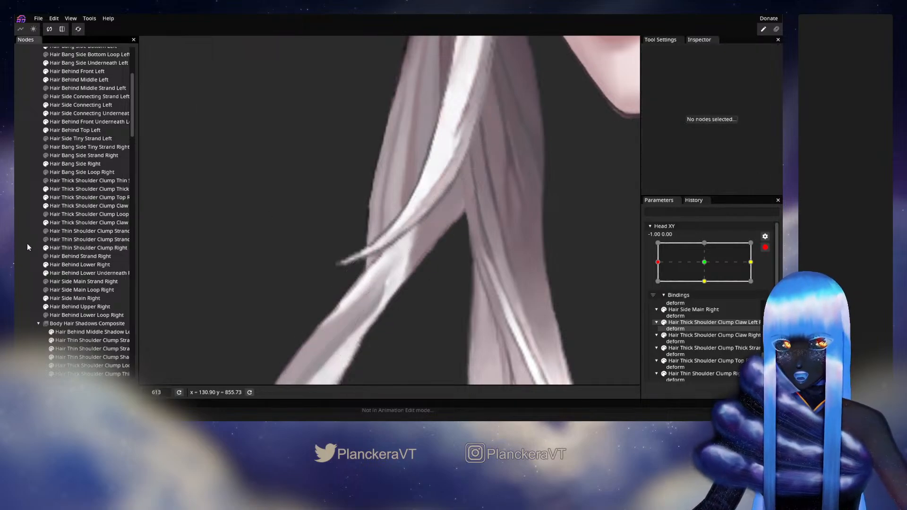
Disarm Head XY, move it to about -1.00, -0.08 to check the smoothed edge, and rearm it at -1.00, 0.00.
left_click(765, 248)
mouse_move(657, 285)
left_mouse_down()
mouse_move(724, 284)
mouse_move(634, 284)
mouse_move(704, 291)
mouse_move(659, 289)
left_mouse_up()
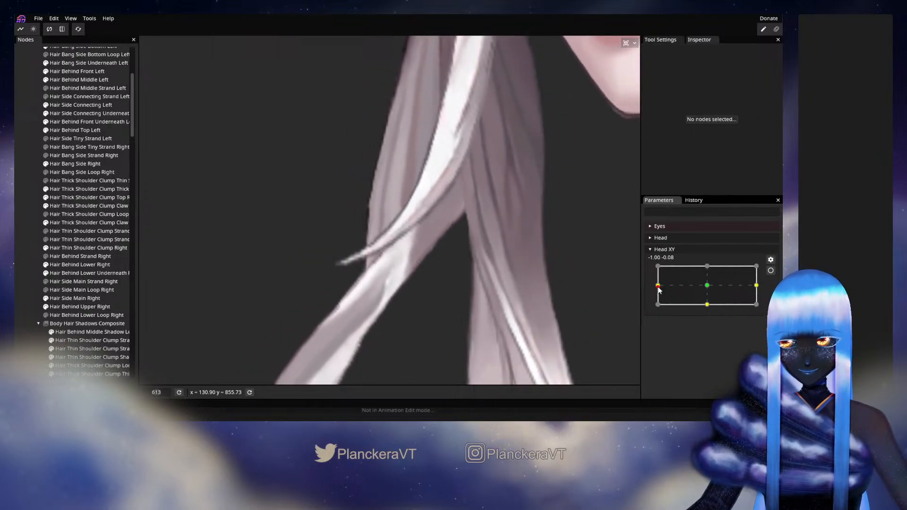
left_click(770, 271)
Fine-tune the central and gap-side vertices of Hair Thin Shoulder Clump Right just below the pointed strand tip.
left_click(86, 249)
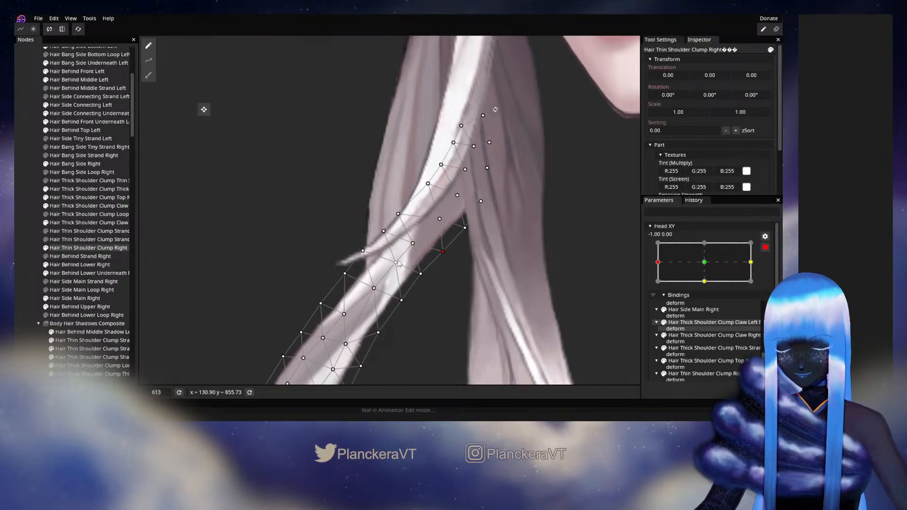
left_click_drag(395, 266, 392, 263)
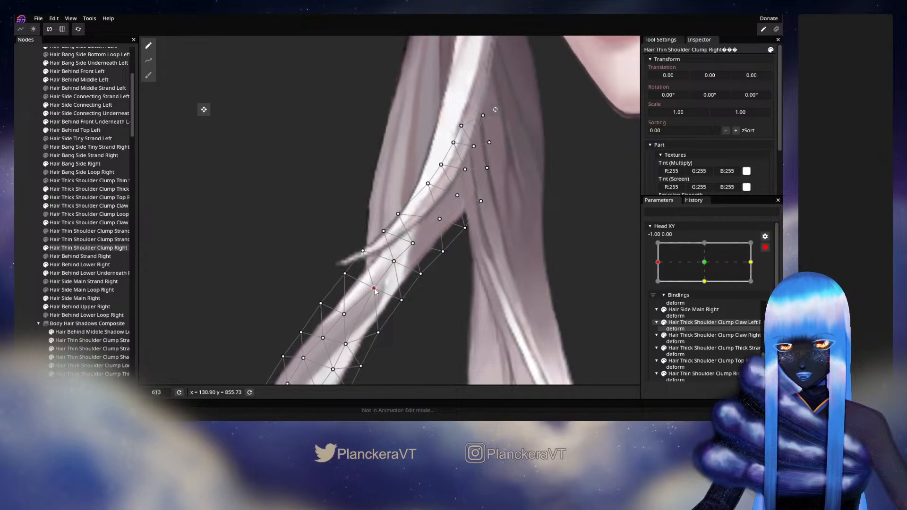
left_click_drag(402, 297, 402, 296)
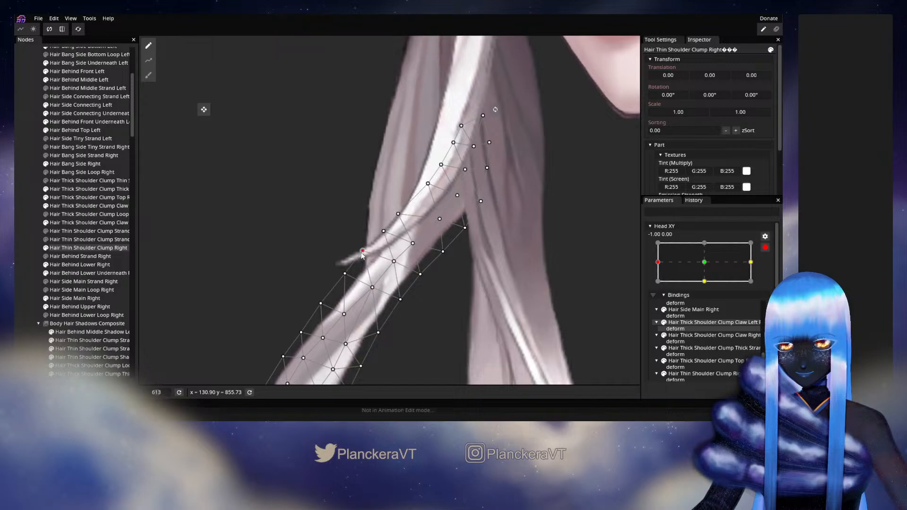
left_click(22, 238)
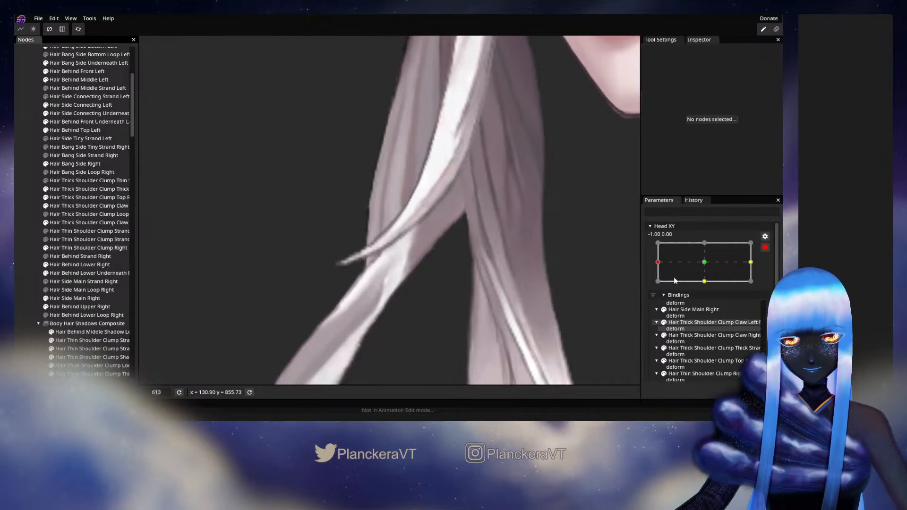
Disarm Head XY, sweep it toward the center and back to about -0.94, 0.04 to check the hair, and rearm it at -1.00, 0.00.
left_click(765, 247)
left_click_drag(658, 285, 695, 283)
mouse_move(664, 282)
left_mouse_down()
mouse_move(656, 282)
mouse_move(703, 286)
mouse_move(662, 288)
left_mouse_up()
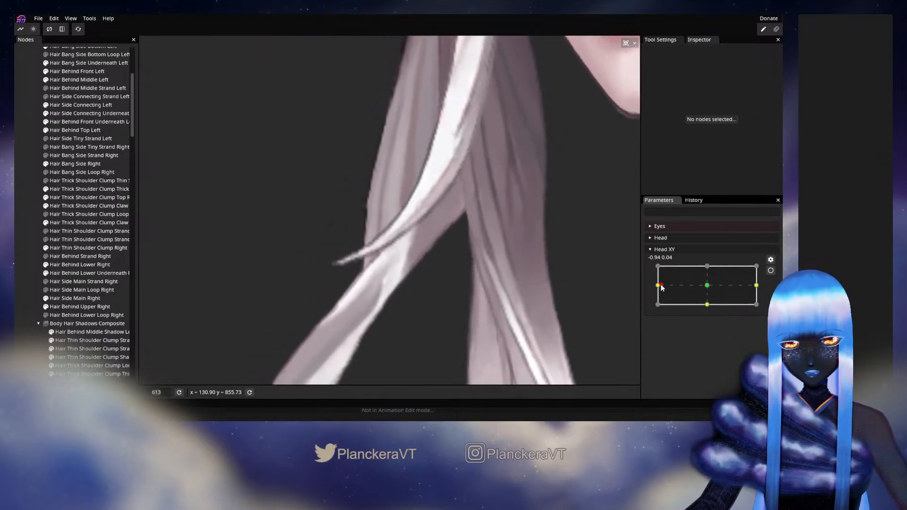
left_click(770, 272)
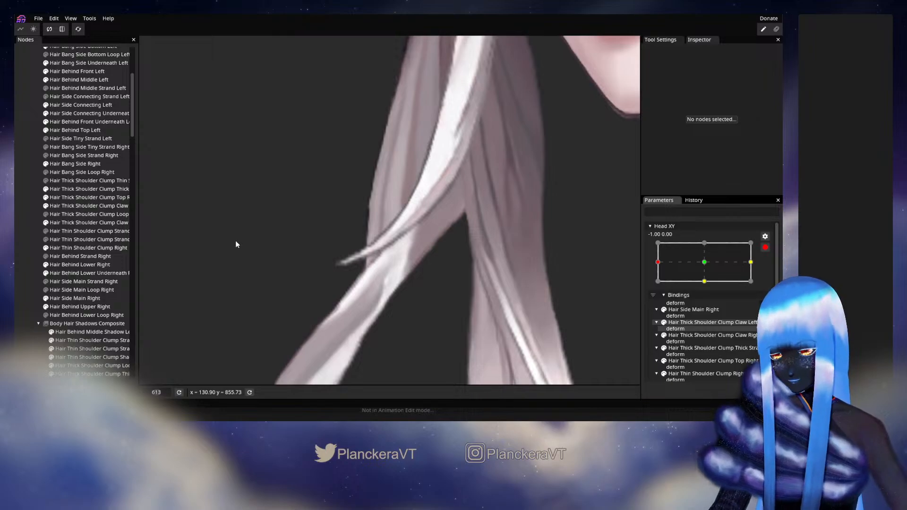
Adjust the outer-edge vertices of Hair Thin Shoulder Clump Right at and just below the pointed strand tip.
left_click_drag(352, 334, 370, 306)
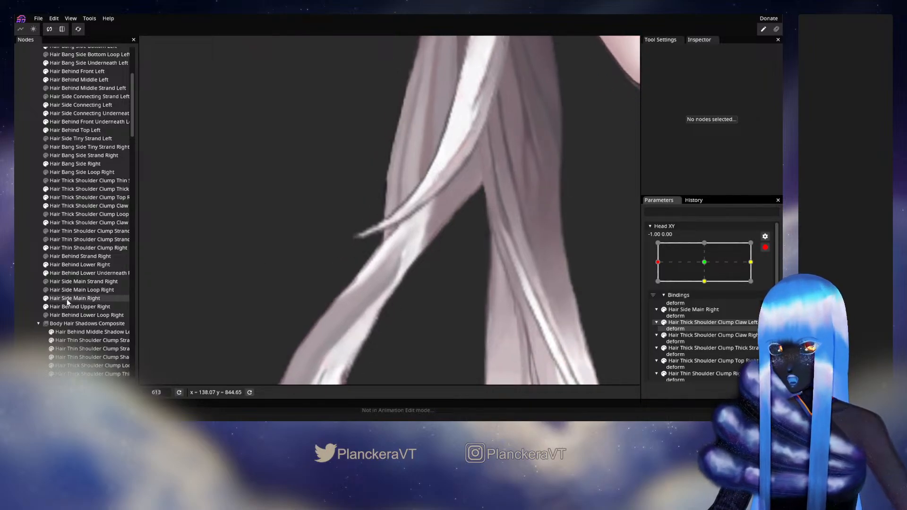
left_click(76, 249)
left_click(380, 224)
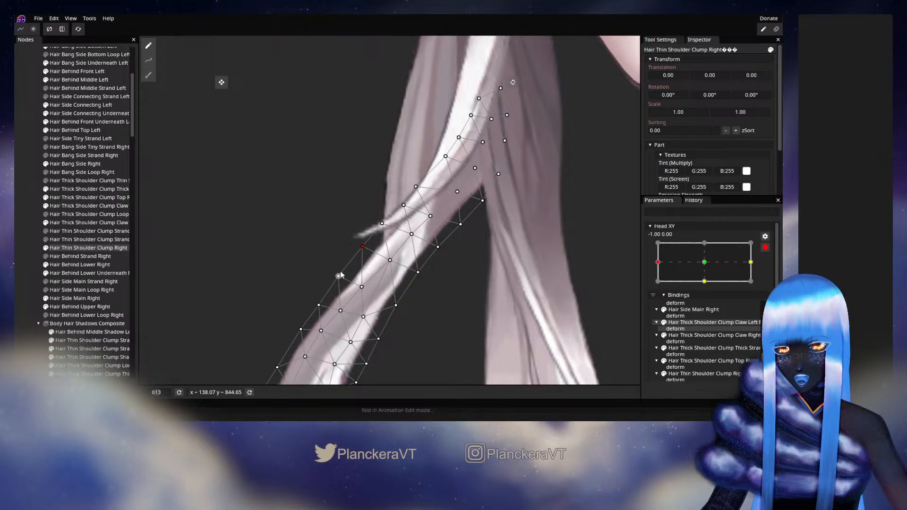
left_click(22, 265)
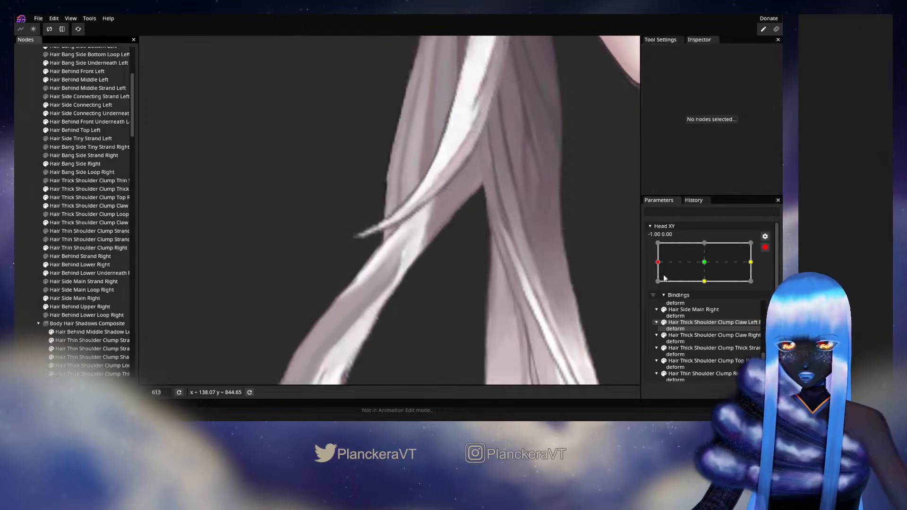
Disarm Head XY, move it to about -1.00, 0.17 to check the clump's outer edge, and rearm it at -1.00, 0.00.
left_click(765, 248)
mouse_move(664, 286)
left_mouse_down()
mouse_move(702, 287)
mouse_move(658, 284)
left_mouse_up()
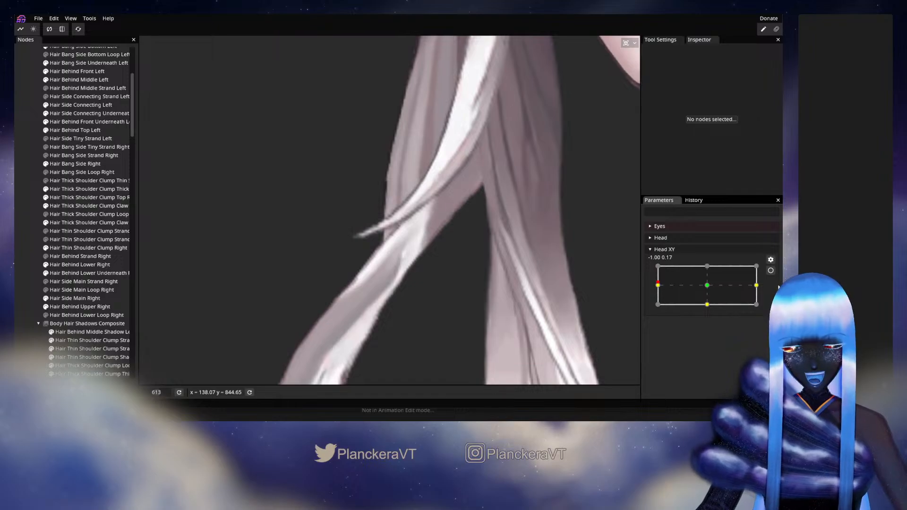
left_click(772, 271)
Nudge three gap-side edge vertices of Hair Thin Shoulder Clump Right below the point where the clumps meet.
left_click(100, 249)
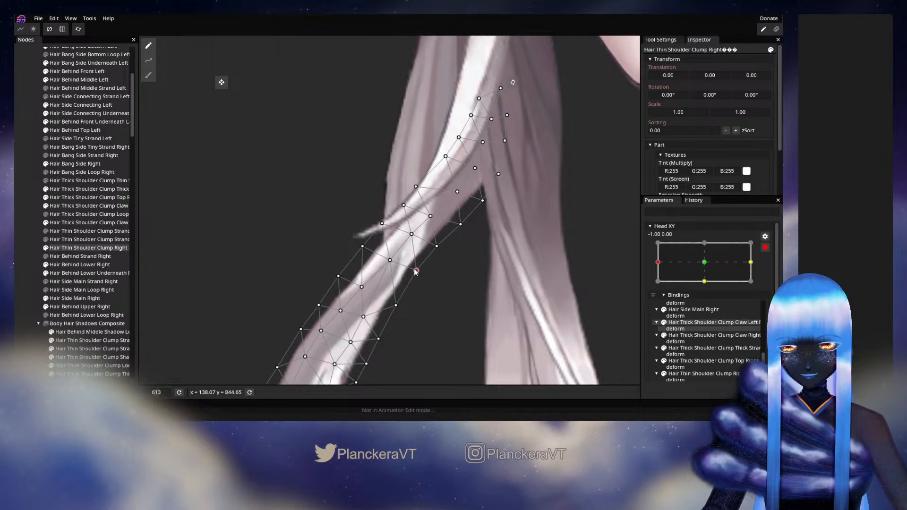
left_click(435, 244)
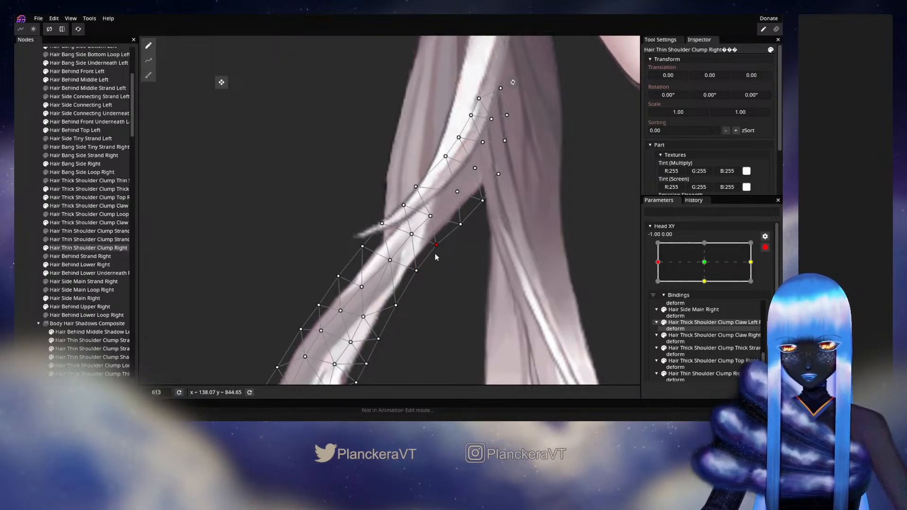
left_click(459, 225)
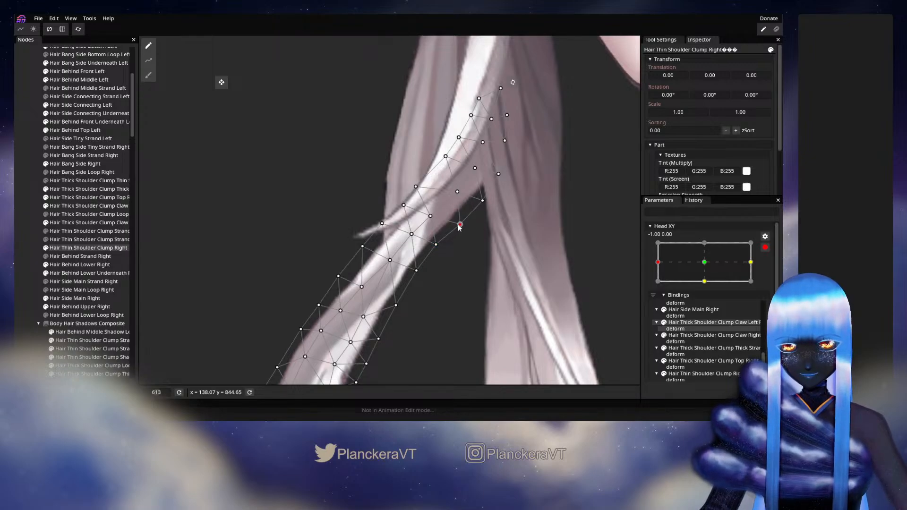
left_click(29, 247)
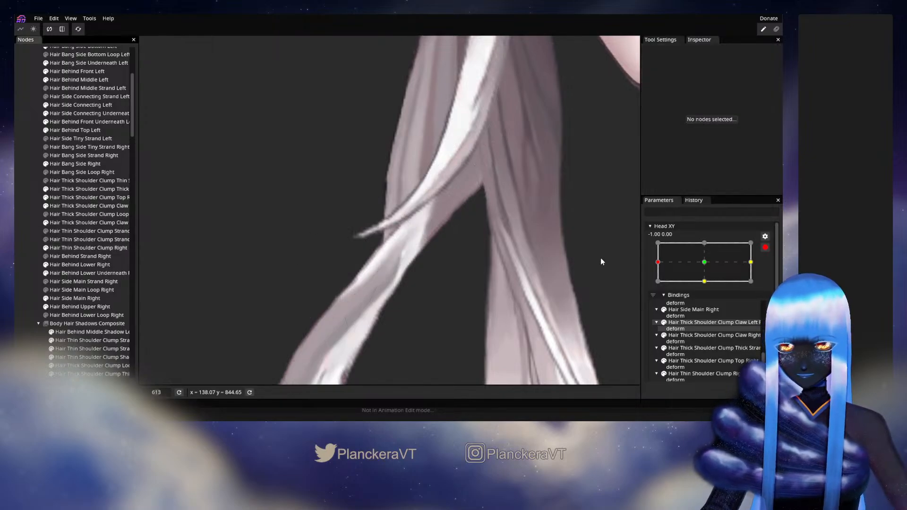
Disarm Head XY, move it to about -1.00, -0.02 to check the gap-side edge, and rearm it at -1.00, 0.00.
left_click(765, 247)
mouse_move(658, 286)
left_mouse_down()
mouse_move(706, 282)
mouse_move(657, 288)
left_mouse_up()
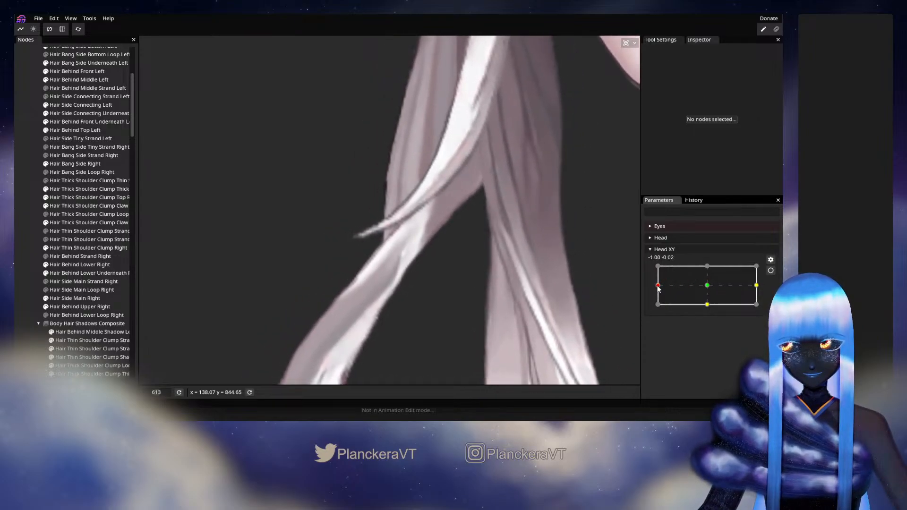
left_click(770, 270)
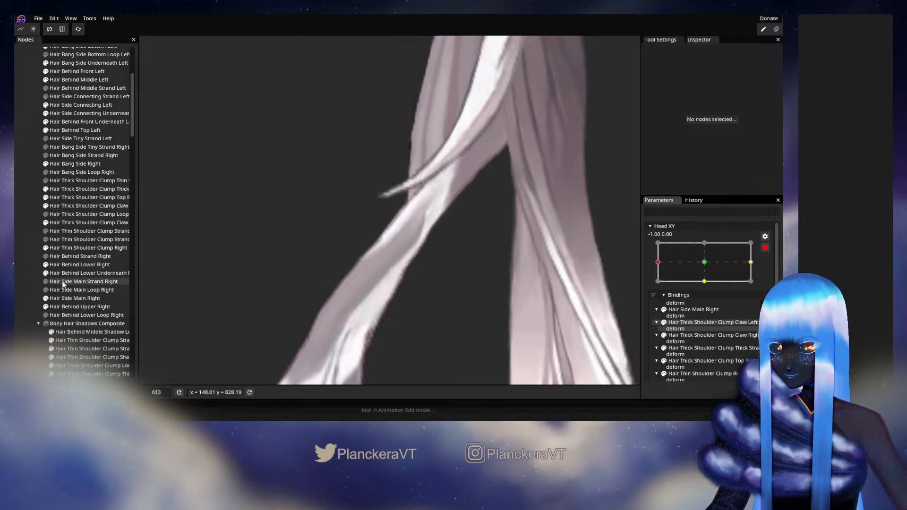
Refine the outer-edge vertices of Hair Thin Shoulder Clump Right where the pointed strand tip crosses the clump.
left_click(66, 248)
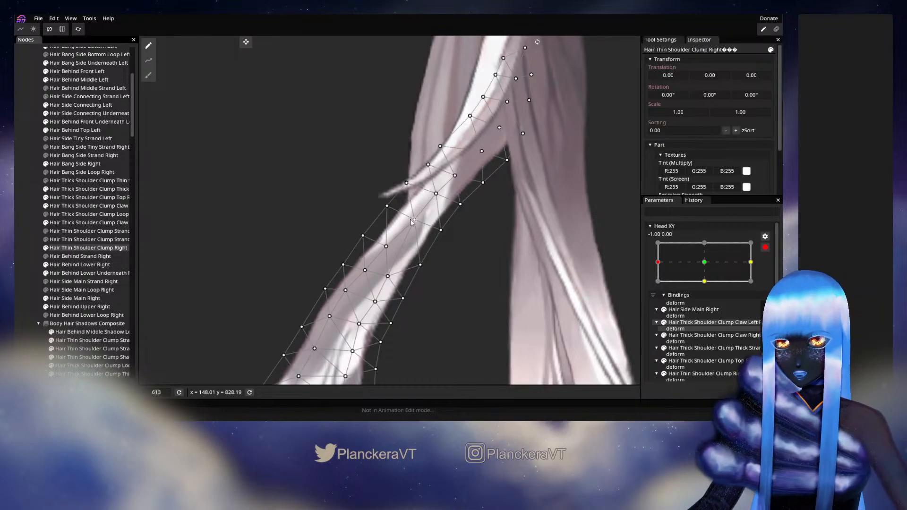
left_click(387, 207)
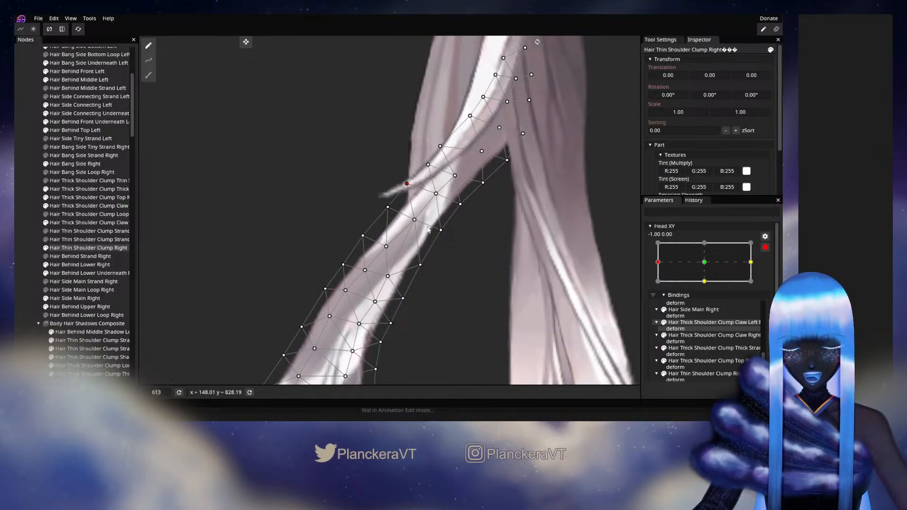
left_click(388, 208)
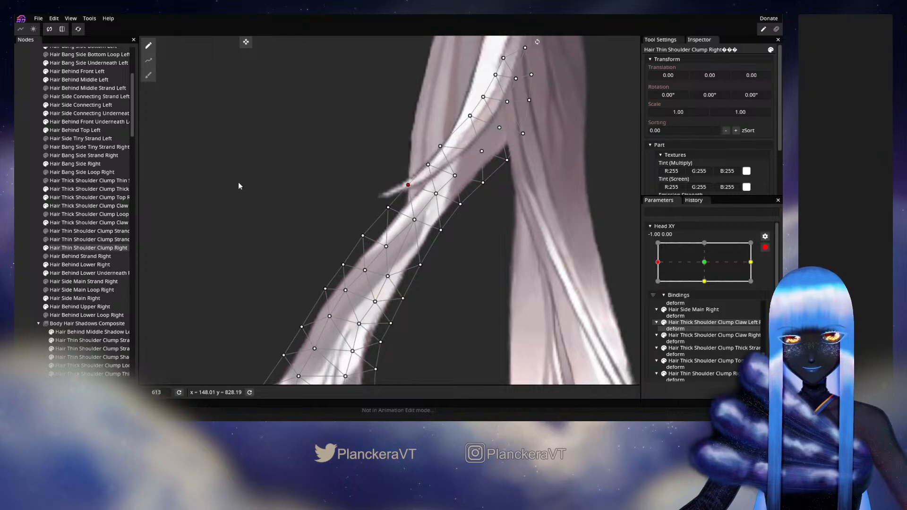
left_click(31, 233)
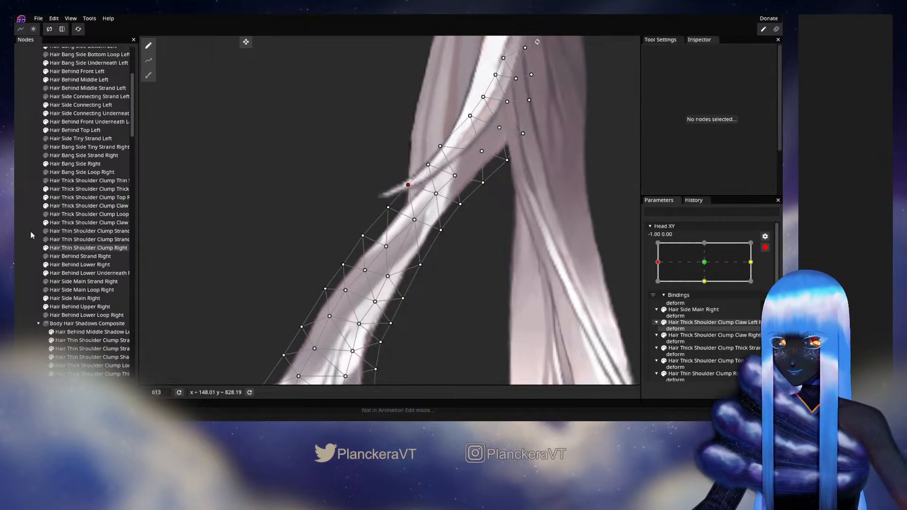
Disarm Head XY, move it slightly to check the hair around the strand tip, and rearm it at -1.00, 0.00.
left_click(765, 247)
mouse_move(658, 285)
left_mouse_down()
mouse_move(702, 277)
mouse_move(658, 286)
left_mouse_up()
left_click(770, 270)
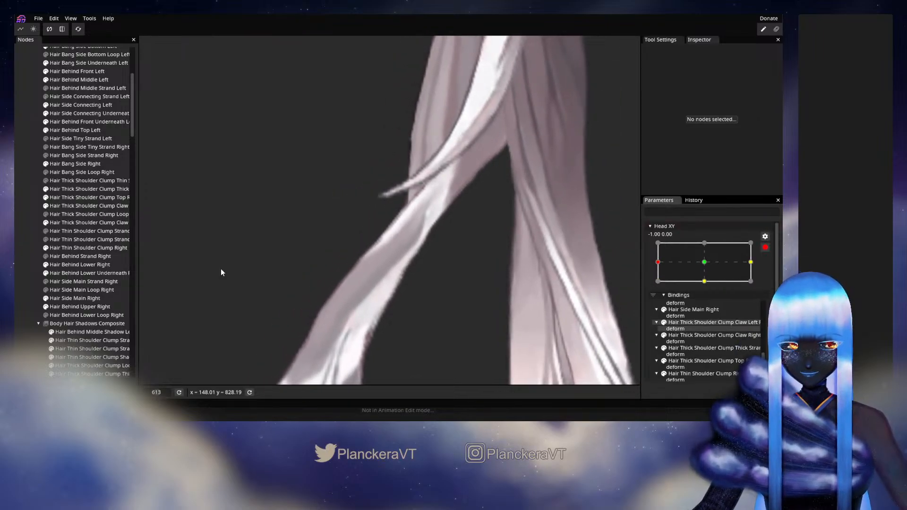
Nudge the outer-edge and adjacent inner vertices of Hair Thin Shoulder Clump Right just below the pointed strand tip.
left_click(81, 250)
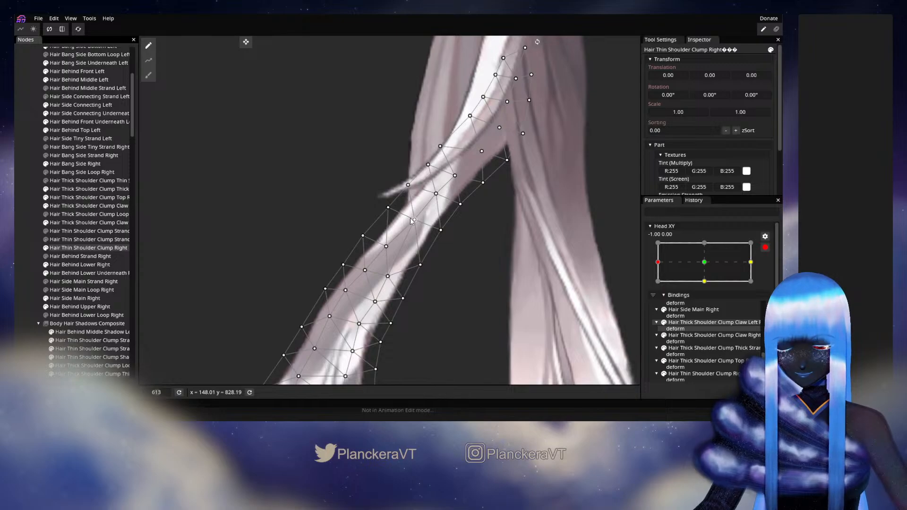
left_click(407, 186)
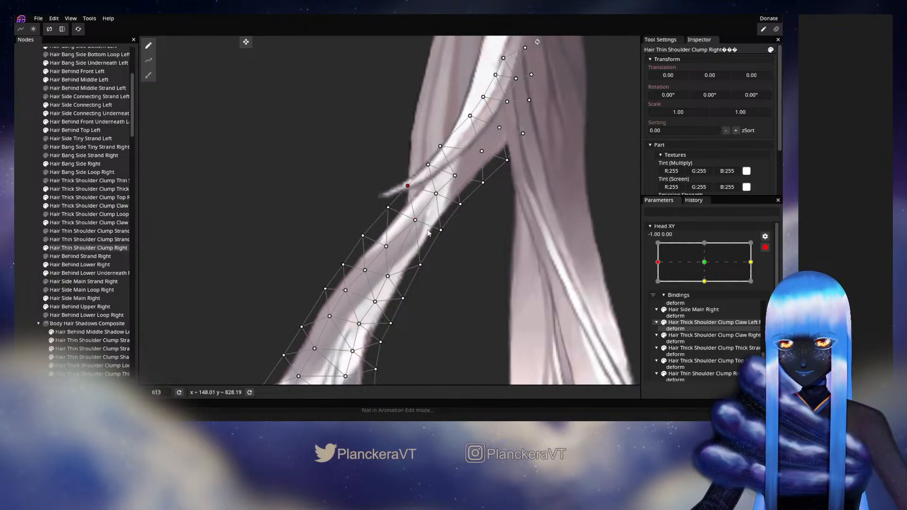
left_click(363, 236)
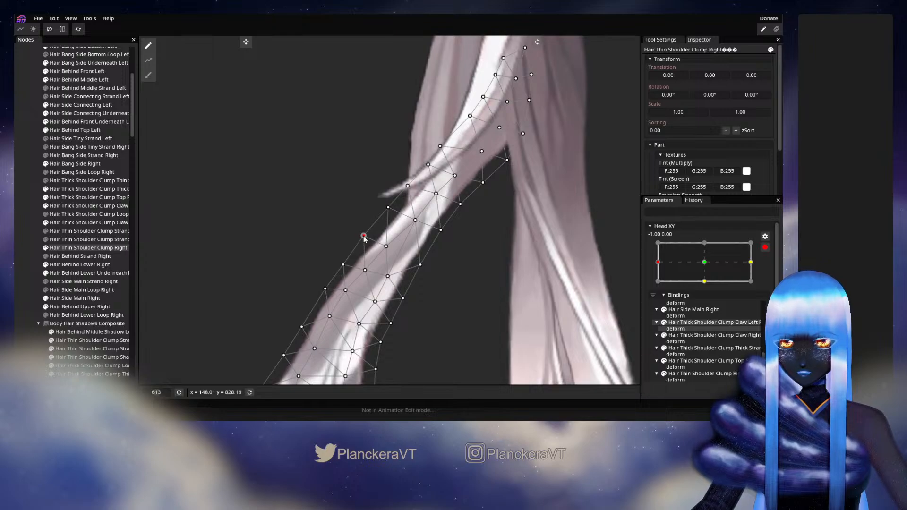
left_click(386, 246)
left_click(387, 208)
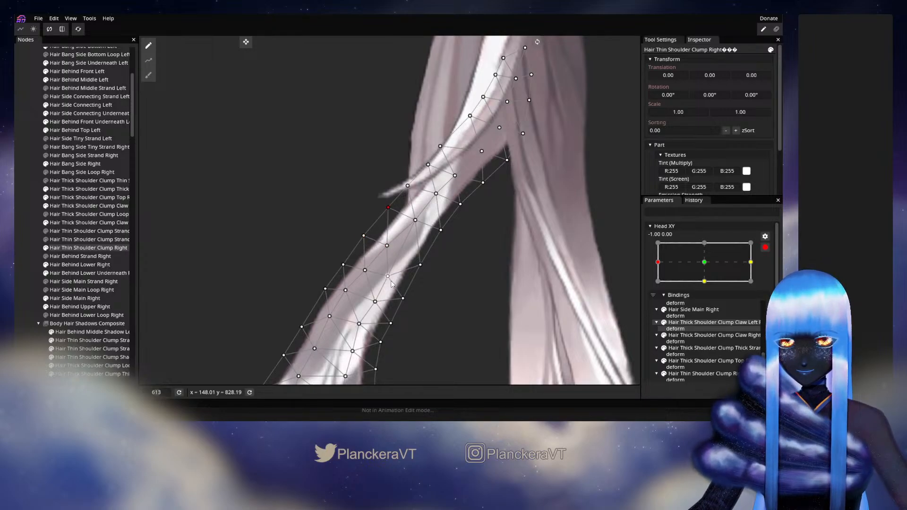
left_click(365, 272)
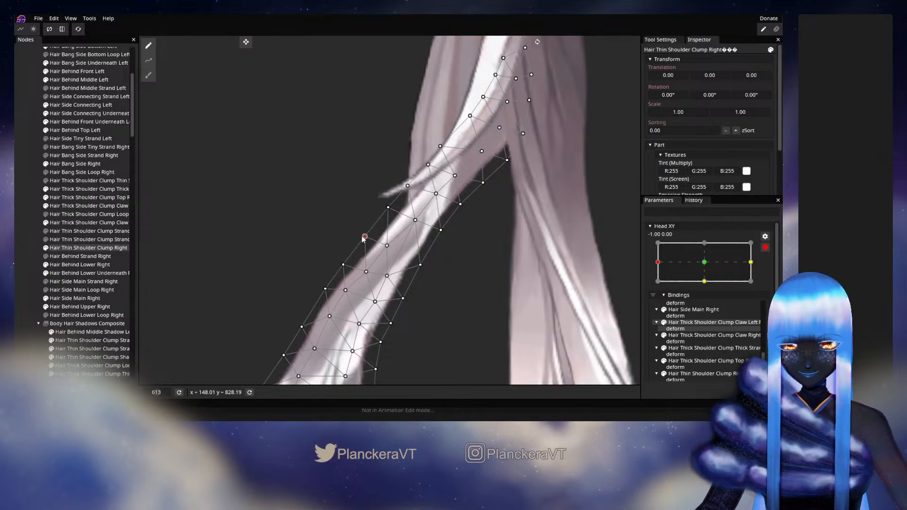
left_click(26, 243)
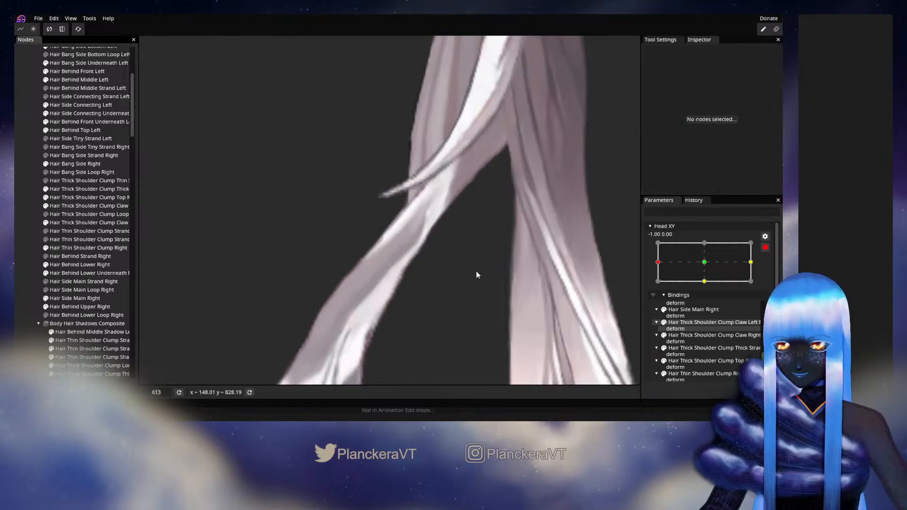
Disarm Head XY, move it slightly to check the outer edge below the strand tip, and rearm it at -1.00, 0.00.
left_click(766, 248)
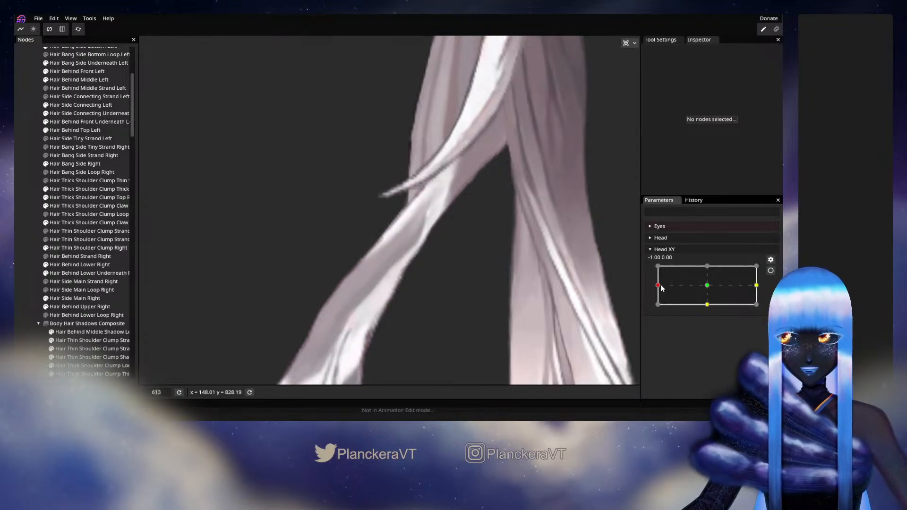
mouse_move(661, 288)
left_mouse_down()
mouse_move(710, 289)
mouse_move(670, 286)
left_mouse_up()
left_click(770, 271)
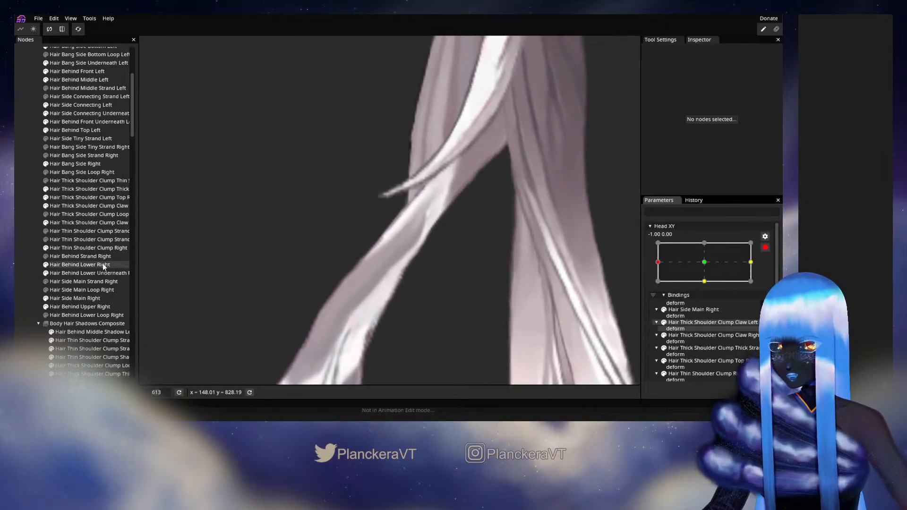
Shift the outer-edge vertices of Hair Thin Shoulder Clump Right below the strand tip outward and adjust the inner vertices beside them.
left_click(81, 247)
left_click_drag(388, 206, 347, 292)
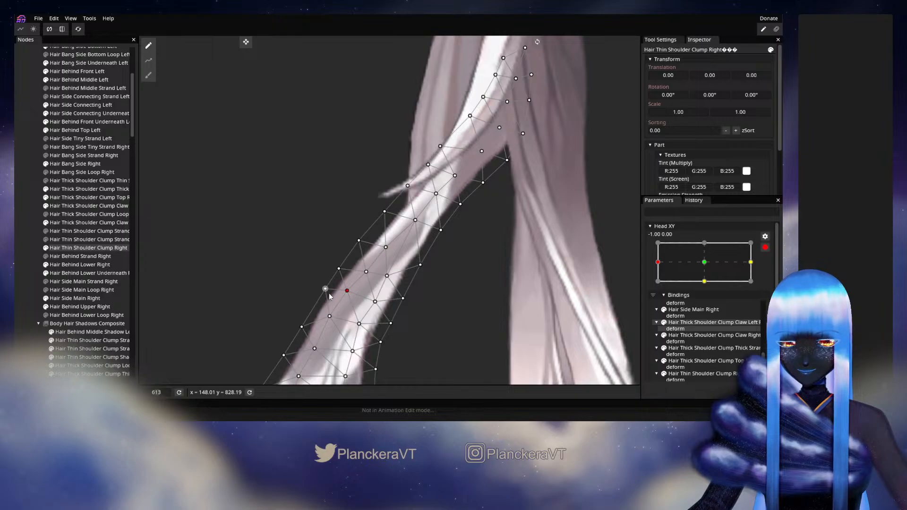
left_click(325, 288)
left_click_drag(324, 289, 349, 290)
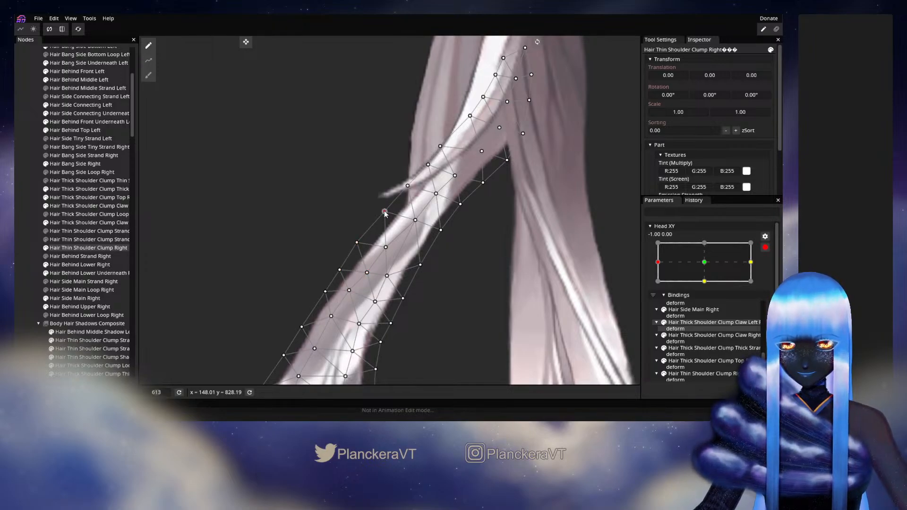
left_click_drag(385, 214, 383, 252)
left_click_drag(415, 220, 413, 220)
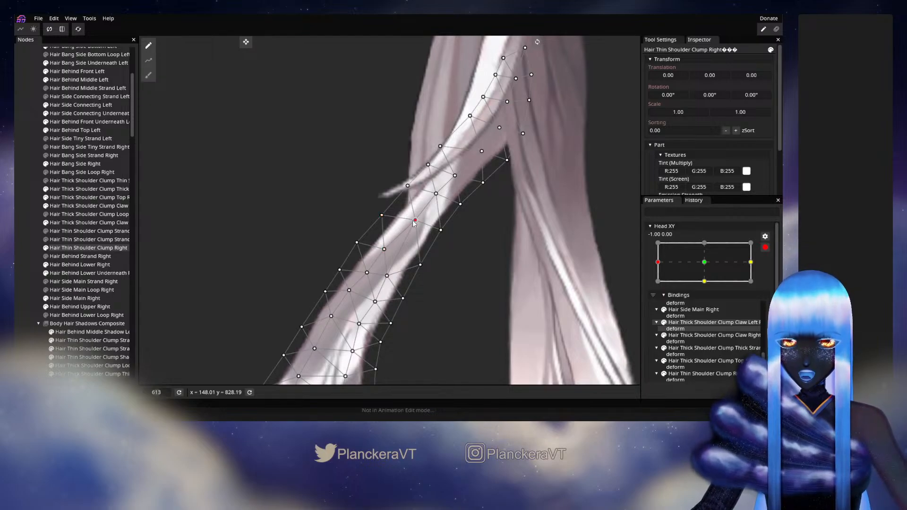
left_click(20, 273)
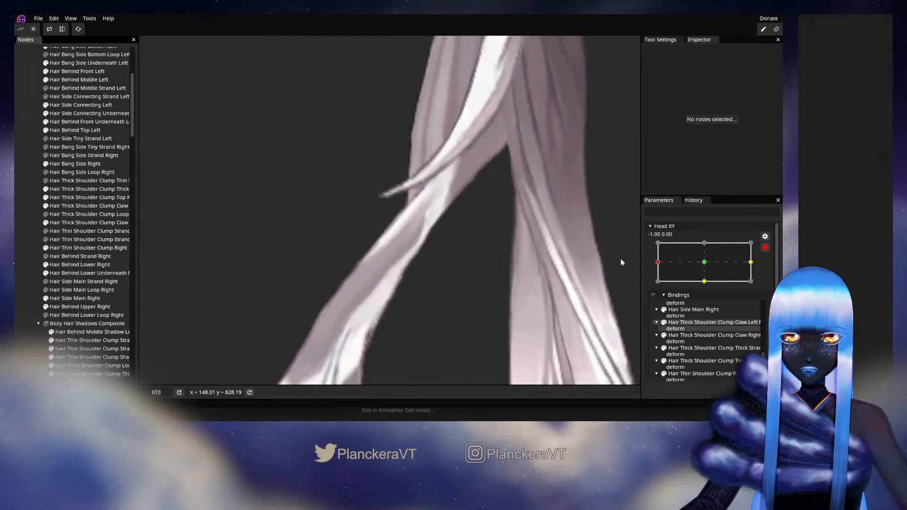
Disarm Head XY, move it to about -0.99, -0.10 to check the reshaped edge, and rearm it at -1.00, 0.00.
left_click(765, 248)
mouse_move(658, 289)
left_mouse_down()
mouse_move(714, 290)
mouse_move(659, 291)
left_mouse_up()
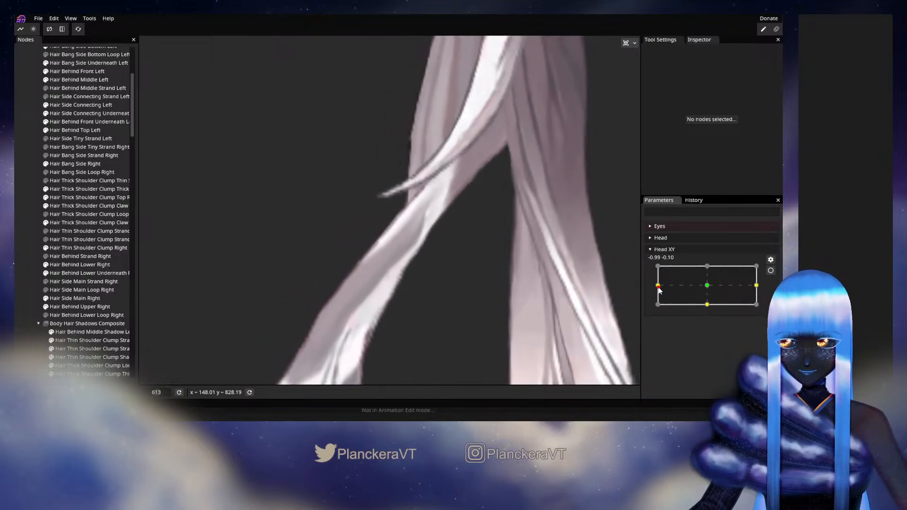
left_click(770, 270)
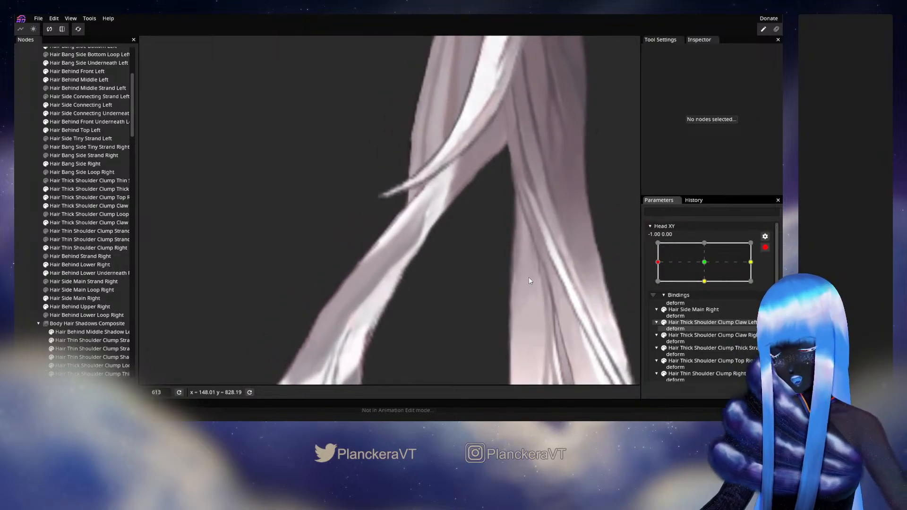
Compare the lower part of the clump with its shape at Head XY 0.00, 0.00, and return to -1.00, 0.00.
left_click_drag(495, 281, 516, 249)
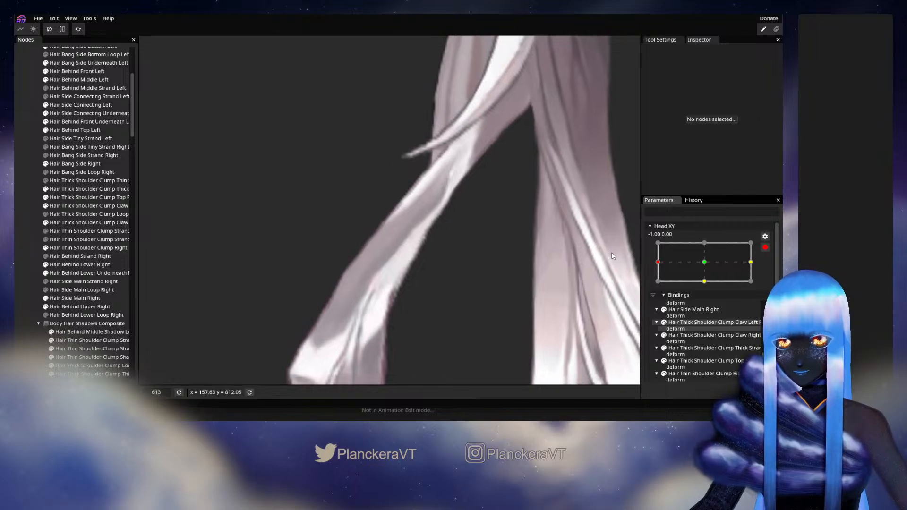
left_click(704, 264)
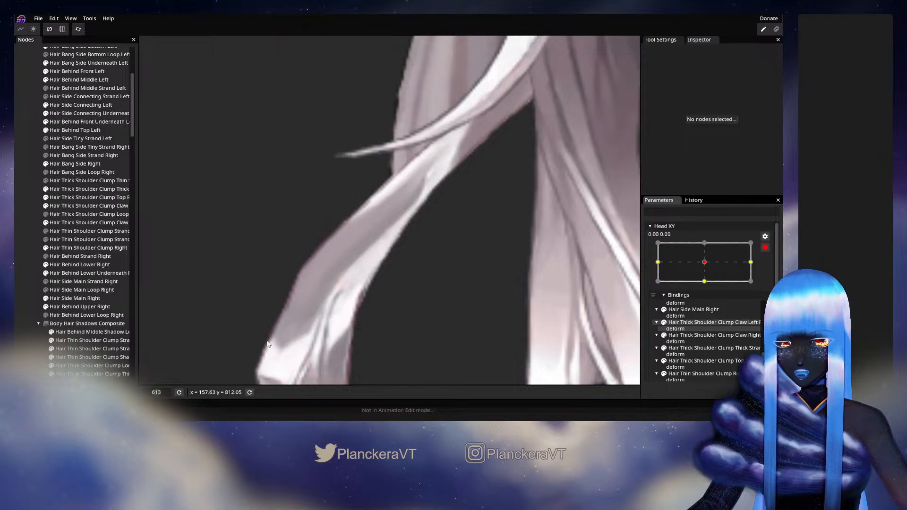
left_click_drag(691, 251, 671, 261)
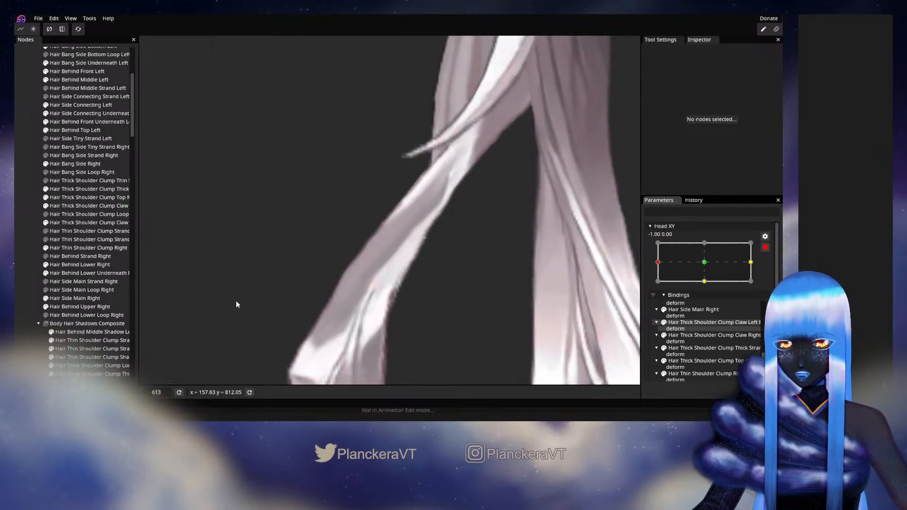
Move the inner and outer-edge vertices around the bend of Hair Thin Shoulder Clump Right slightly toward its outer side.
left_click(74, 248)
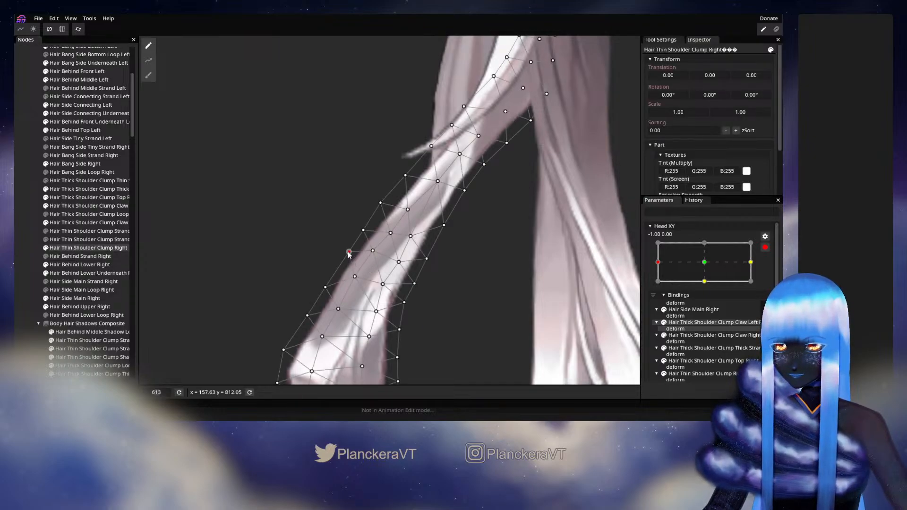
left_click_drag(354, 277, 406, 208)
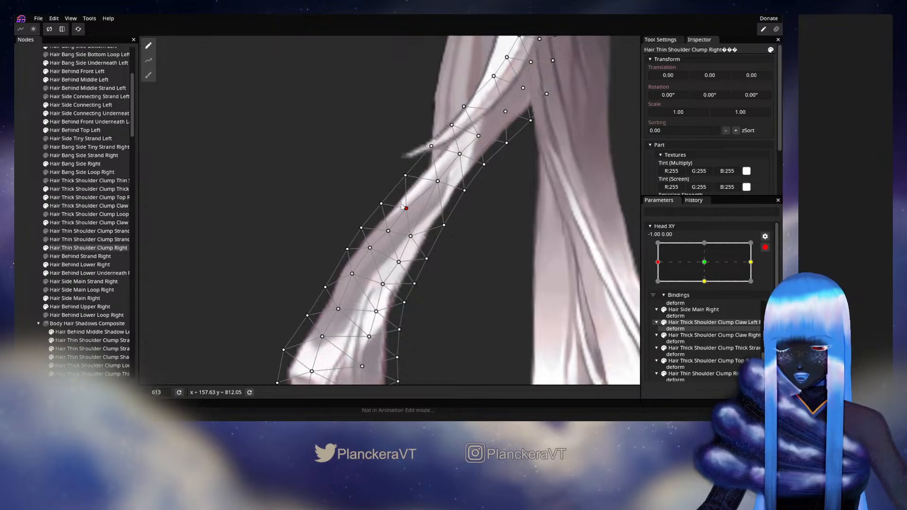
left_click_drag(353, 273, 350, 271)
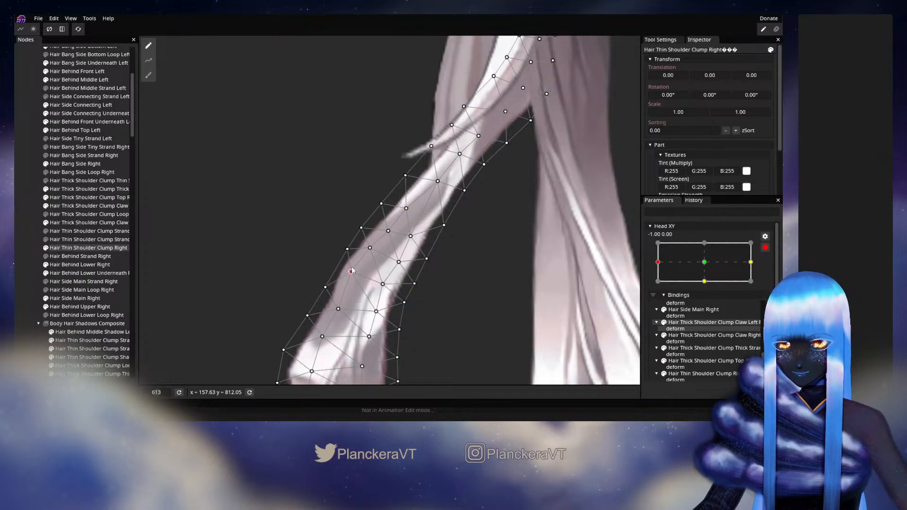
left_click_drag(382, 204, 382, 206)
left_click_drag(338, 309, 335, 308)
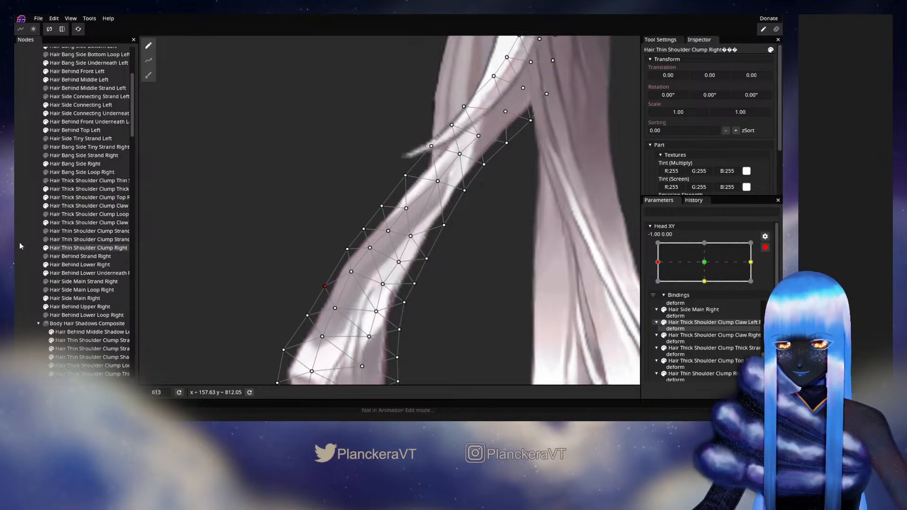
left_click(25, 257)
Disarm Head XY, move it slightly to check the clump's bend, and rearm it at -1.00, 0.00.
left_click(765, 248)
mouse_move(658, 285)
left_mouse_down()
mouse_move(710, 282)
mouse_move(658, 283)
left_mouse_up()
left_click(770, 272)
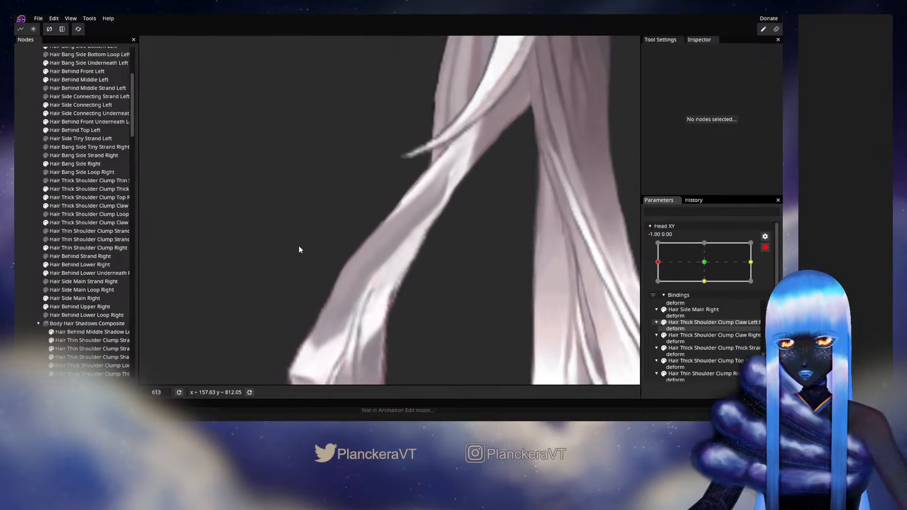
Rework the inner vertices at the bend of Hair Thin Shoulder Clump Right and fine-tune the neighbouring outer-edge and centre vertices.
left_click(76, 264)
left_click(76, 247)
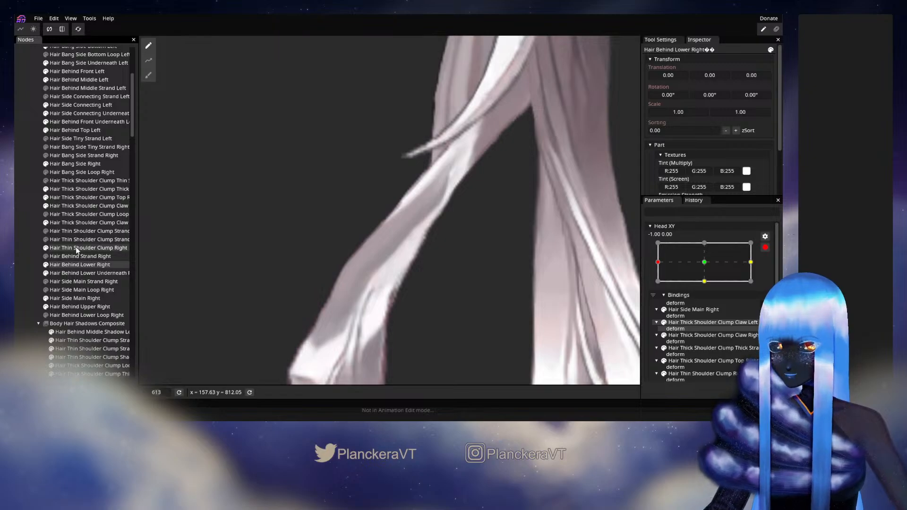
left_click_drag(350, 273, 354, 276)
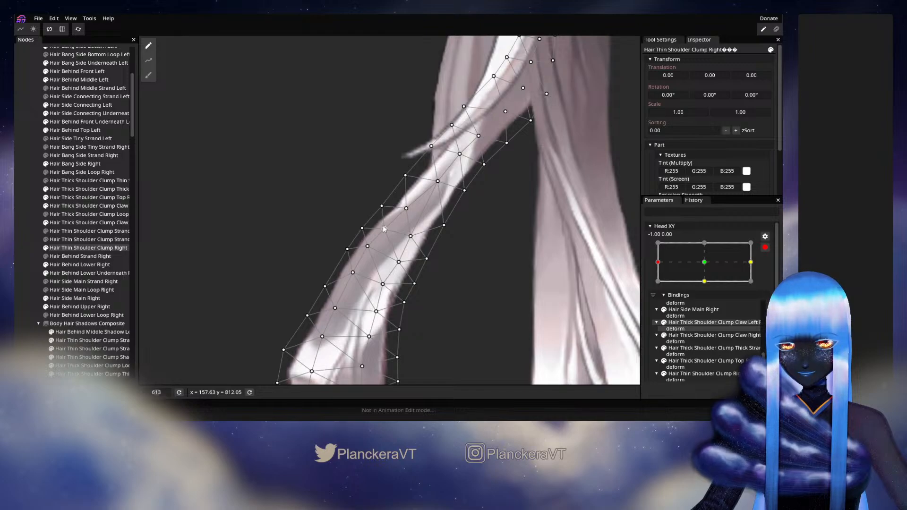
left_click_drag(350, 270, 355, 276)
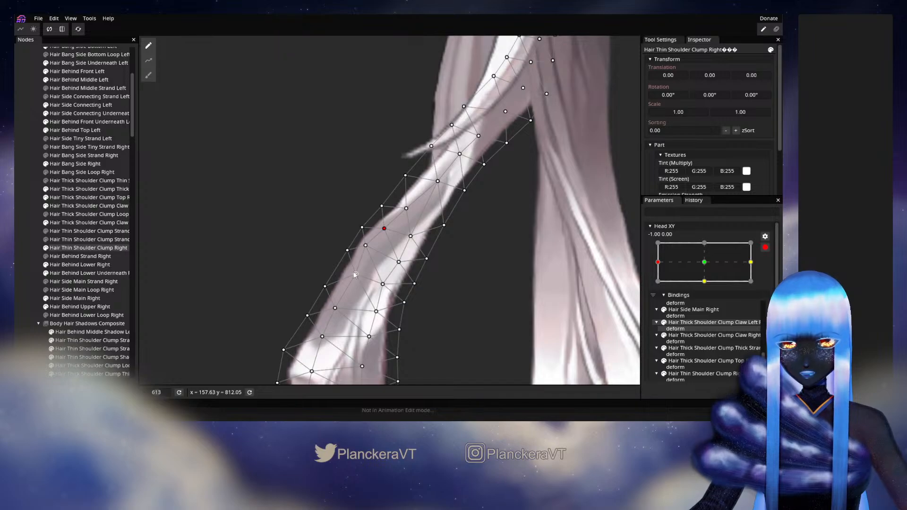
left_click_drag(405, 211, 382, 208)
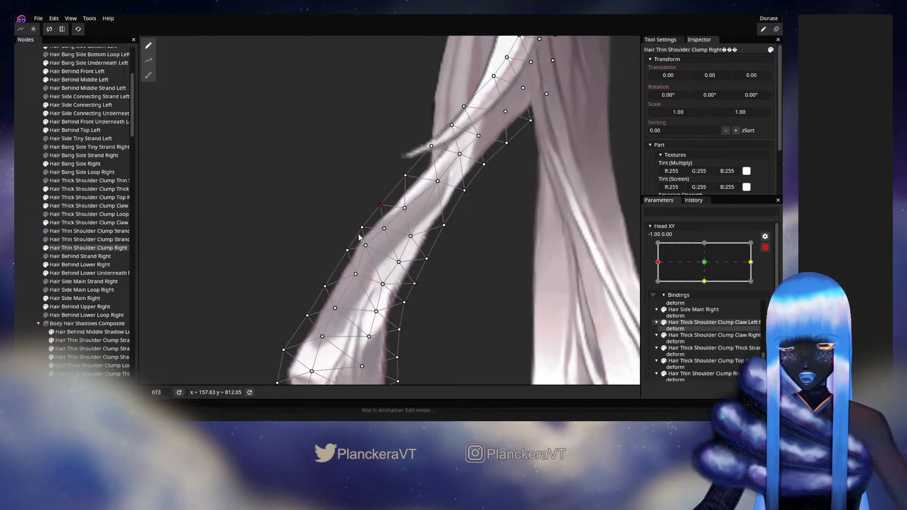
left_click_drag(344, 295, 372, 231)
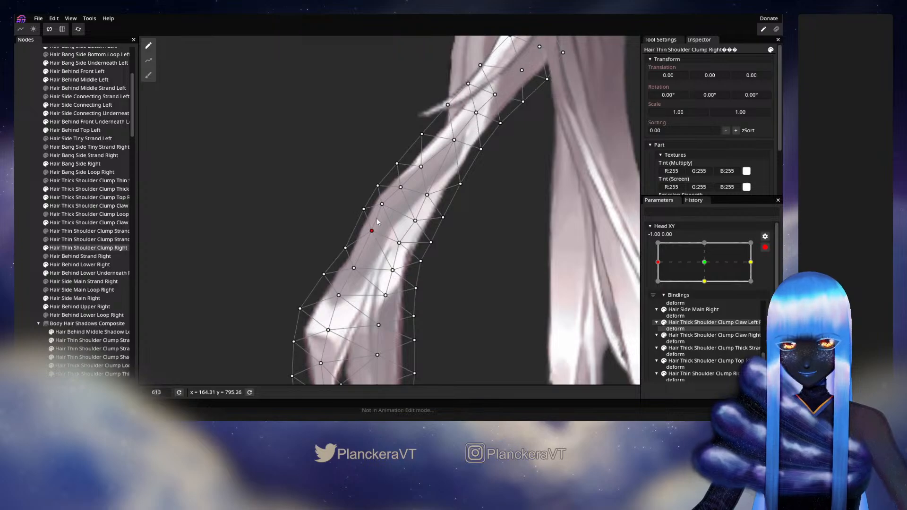
left_click_drag(367, 211, 361, 209)
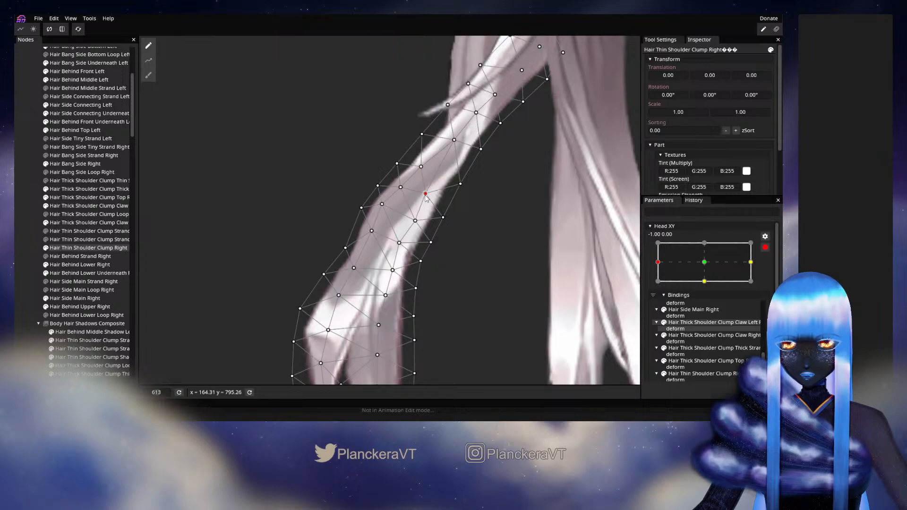
left_click_drag(420, 208, 391, 229)
left_click(71, 249)
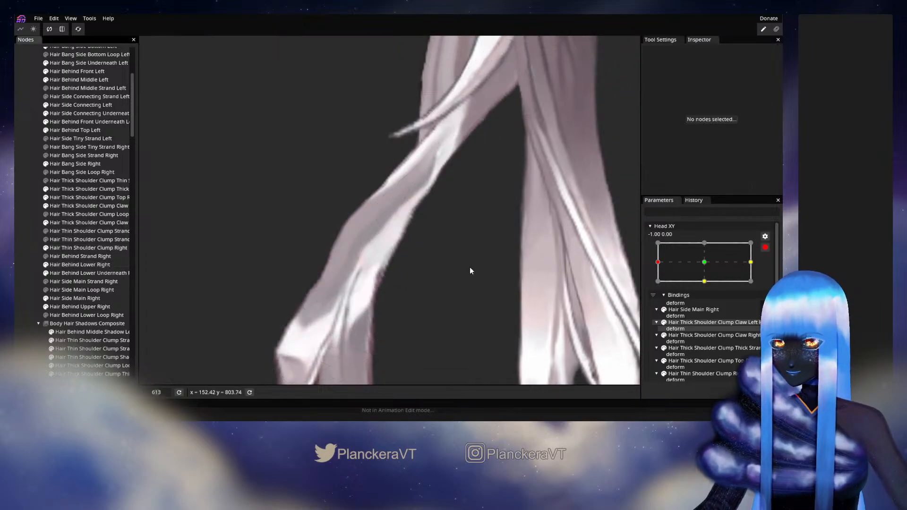
Disarm Head XY, move it to about -1.00, 0.31, look through the undo history, and rearm the parameter at -1.00, 0.00.
left_click(765, 247)
mouse_move(669, 291)
left_mouse_down()
mouse_move(708, 287)
mouse_move(656, 280)
left_mouse_up()
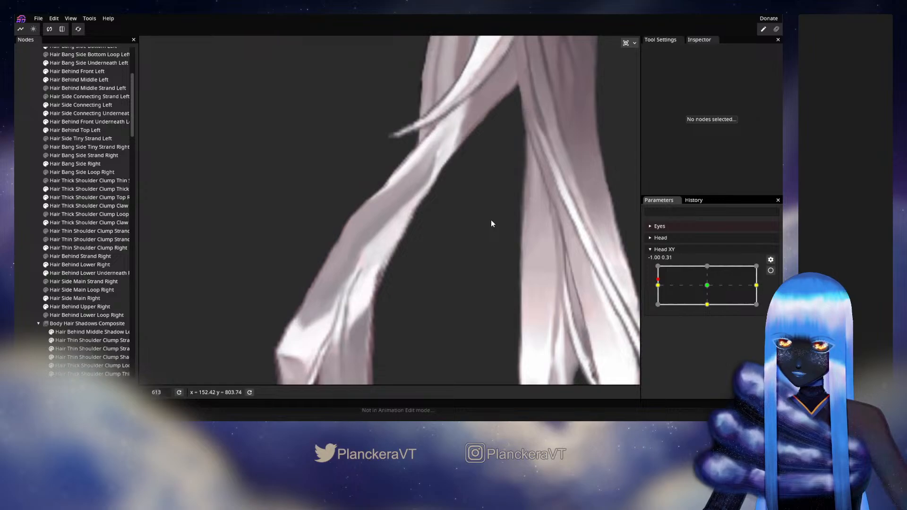
left_click(693, 200)
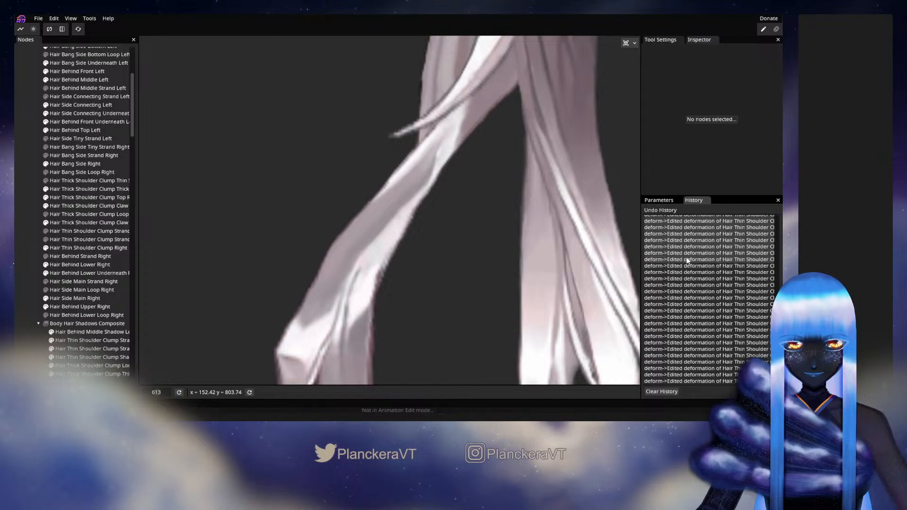
left_click(660, 200)
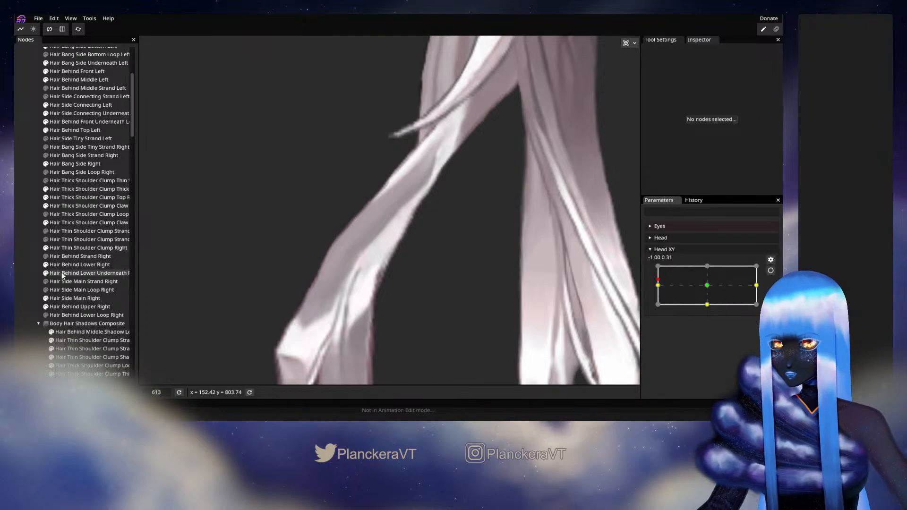
left_click(770, 270)
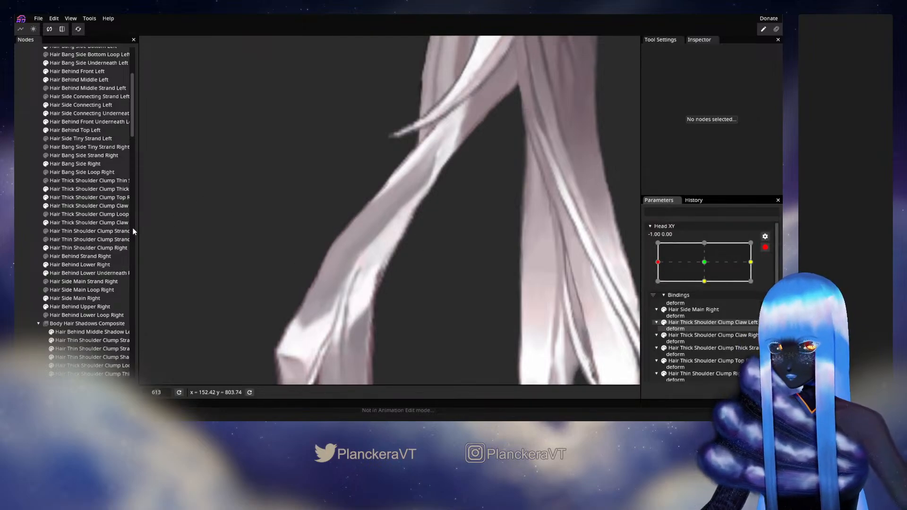
Raise the outer-edge and inner vertices at the bend of Hair Thin Shoulder Clump Right slightly and fine-tune the inner vertex below them.
left_click(64, 246)
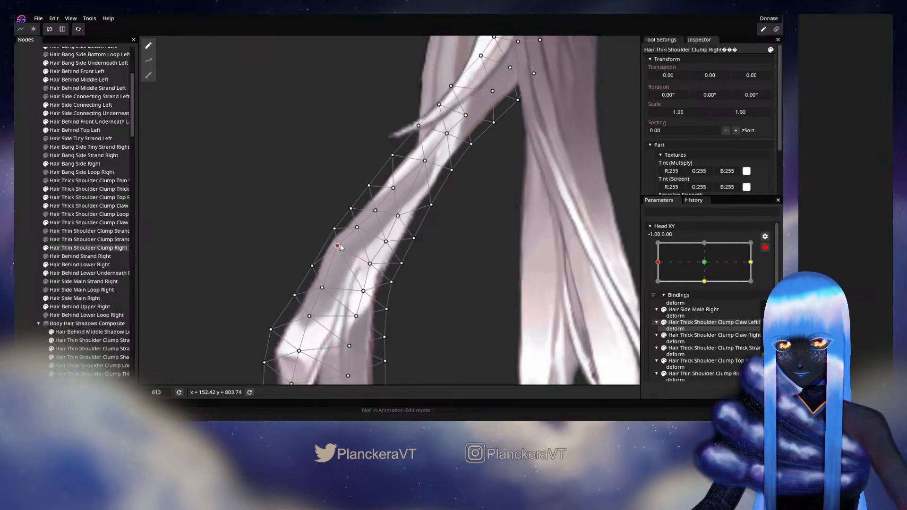
left_click(357, 226)
left_click_drag(357, 225, 352, 204)
left_click_drag(340, 245, 339, 227)
left_click(357, 223)
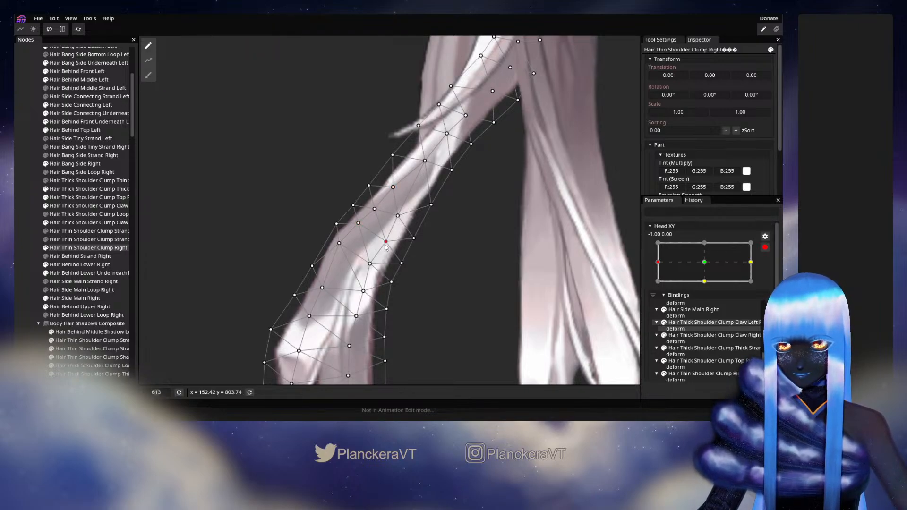
left_click(322, 288)
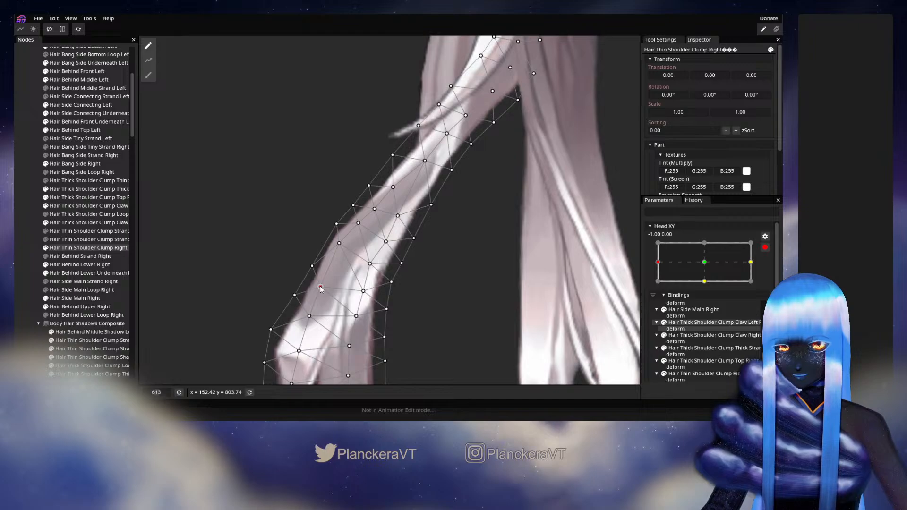
left_click(311, 266)
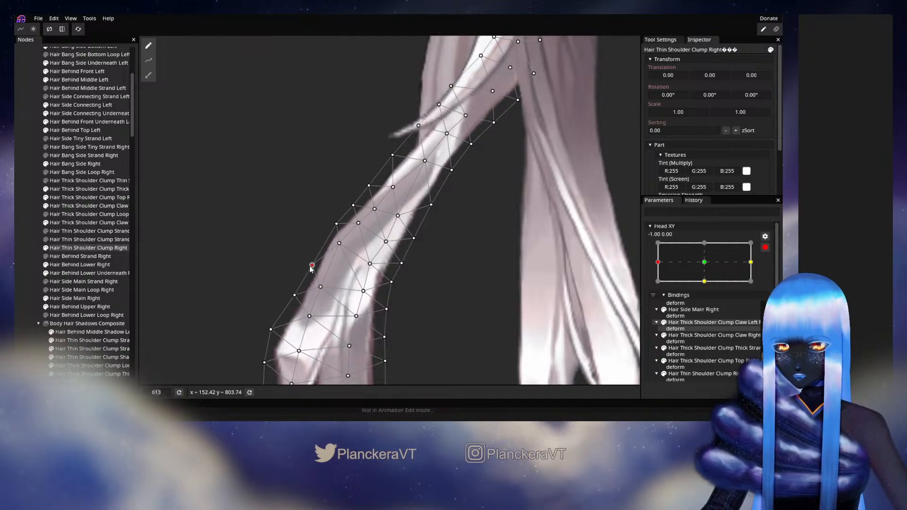
left_click(23, 247)
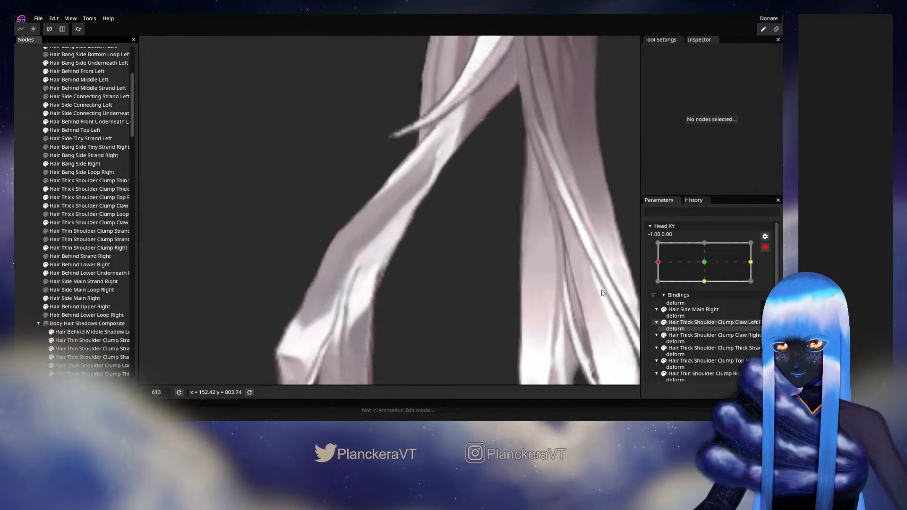
Disarm Head XY, nudge it around its left keypoint to check the bend, and rearm it at -1.00, 0.00.
left_click(764, 247)
mouse_move(657, 285)
left_mouse_down()
mouse_move(713, 283)
mouse_move(655, 288)
left_mouse_up()
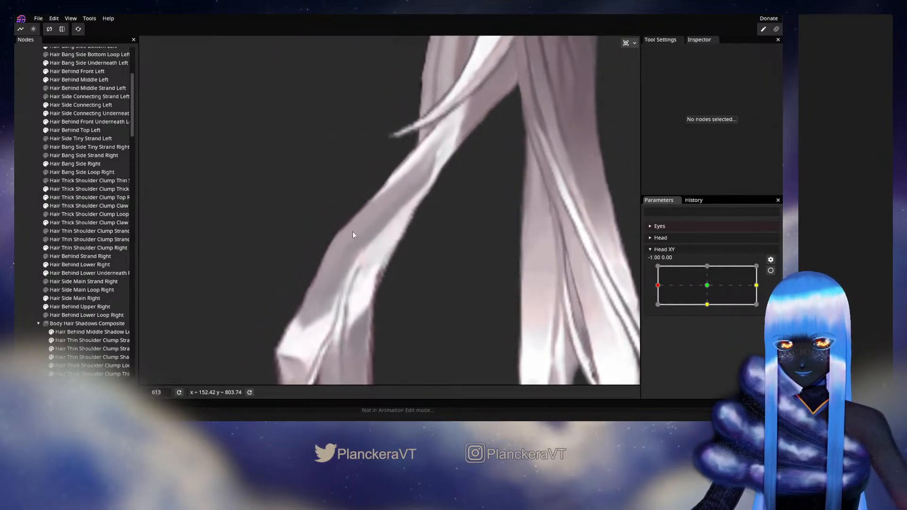
mouse_move(657, 286)
left_mouse_down()
mouse_move(711, 287)
mouse_move(647, 288)
left_mouse_up()
left_click(770, 271)
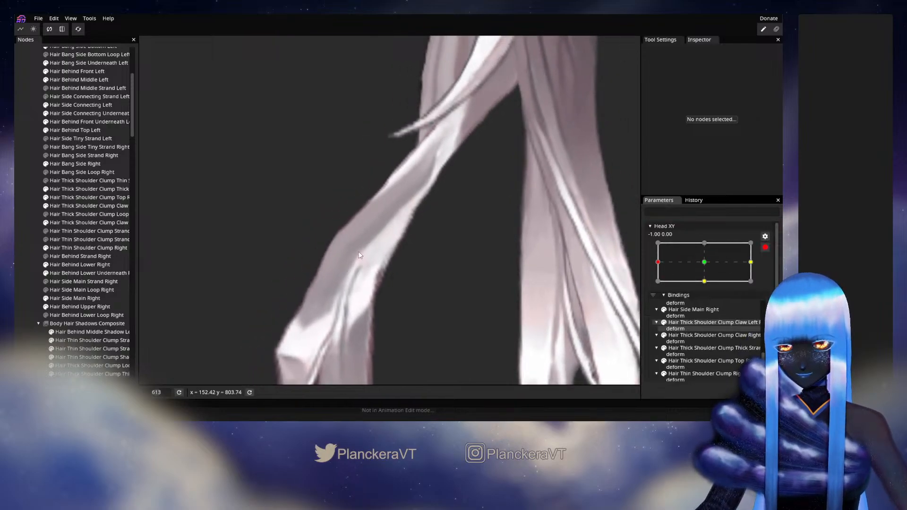
Lower the outer-edge vertex and the inner vertex at the bend of Hair Thin Shoulder Clump Right slightly.
left_click(62, 249)
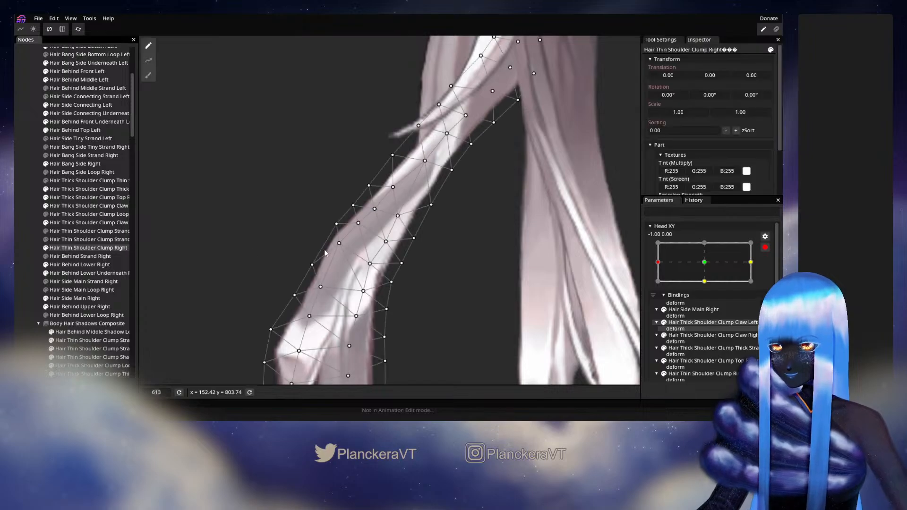
left_click_drag(336, 224, 359, 222)
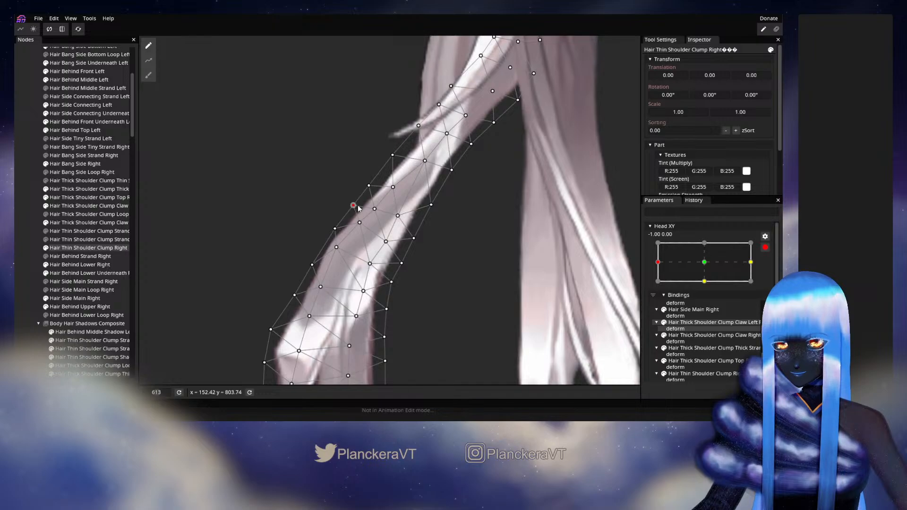
left_click(546, 300)
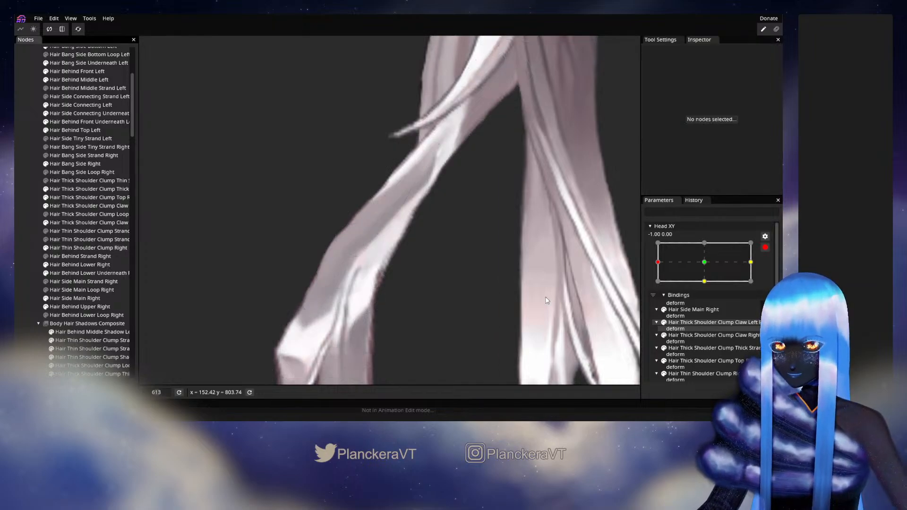
Disarm Head XY, move it through -0.88, 0.27 and about -0.07, 0.04 to compare the clump's shape, and rearm it at -1.00, 0.00.
left_click(765, 247)
mouse_move(658, 285)
left_mouse_down()
mouse_move(707, 284)
mouse_move(649, 282)
mouse_move(706, 278)
mouse_move(650, 279)
mouse_move(706, 283)
mouse_move(665, 283)
left_mouse_up()
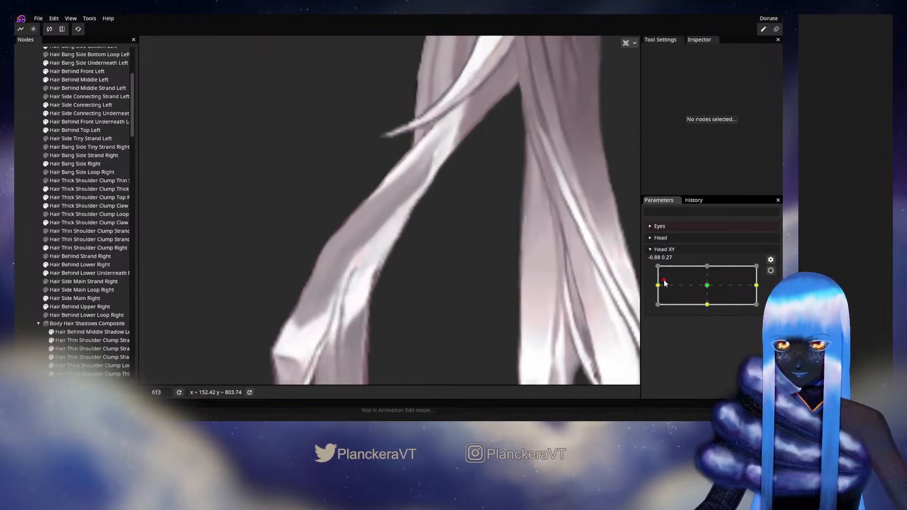
left_click_drag(665, 283, 704, 287)
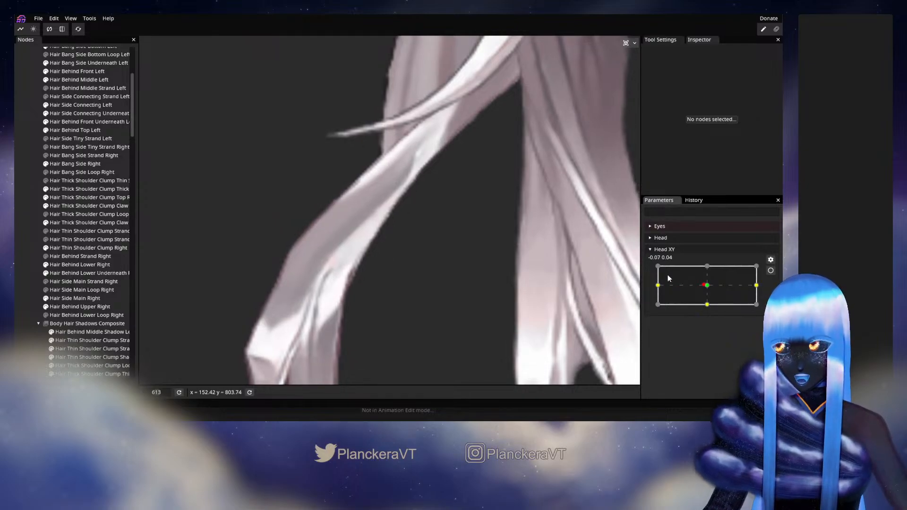
left_click_drag(706, 286, 650, 288)
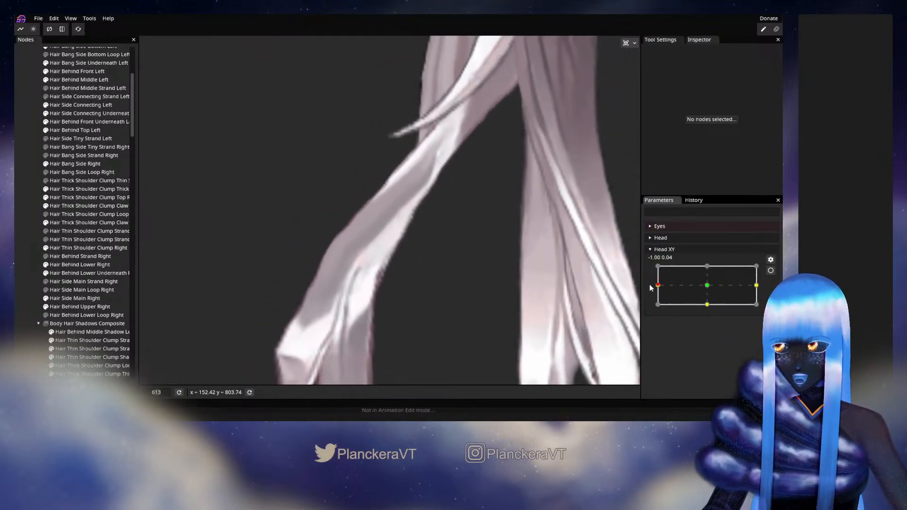
left_click(770, 270)
Shift the inner vertices at and above the bend of Hair Thin Shoulder Clump Right slightly outward, along with the bend's outer-edge vertex.
left_click(330, 262)
left_click(336, 248)
left_click_drag(333, 249, 388, 186)
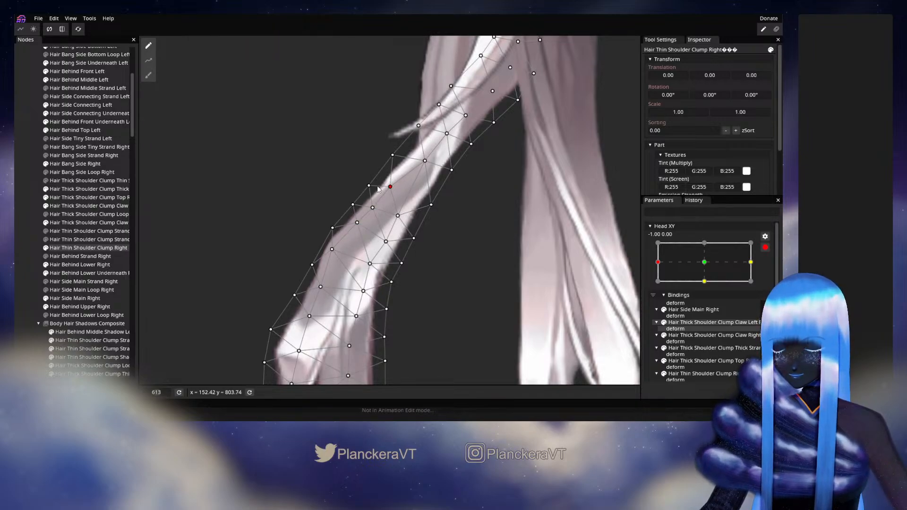
left_click(484, 279)
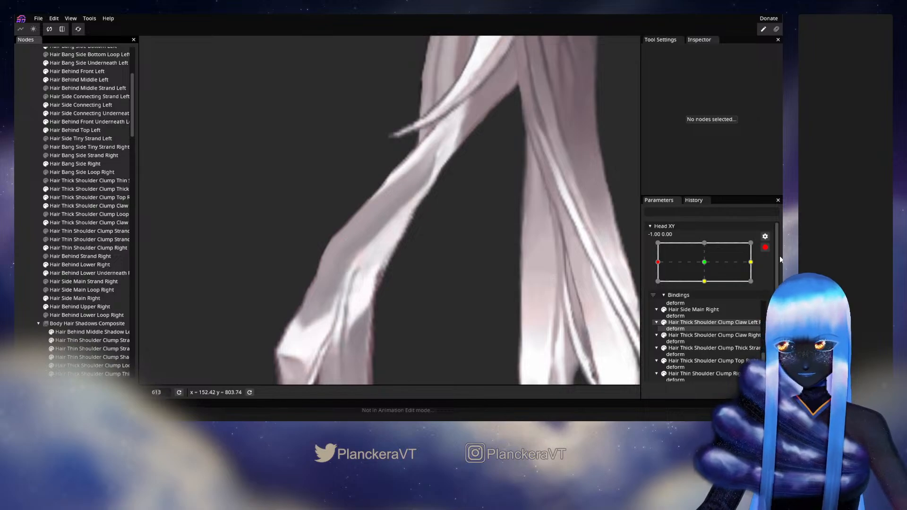
Disarm Head XY, compare the clump at about -0.01, 0.00 and at the left extreme, and rearm the parameter at -1.00, 0.00.
left_click(765, 247)
left_click_drag(662, 289, 707, 286)
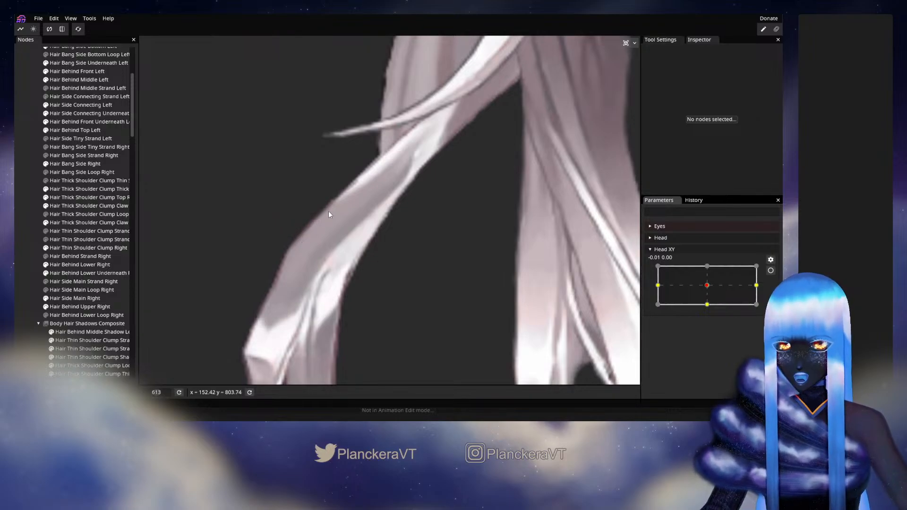
mouse_move(707, 286)
left_mouse_down()
mouse_move(654, 279)
mouse_move(707, 286)
left_mouse_up()
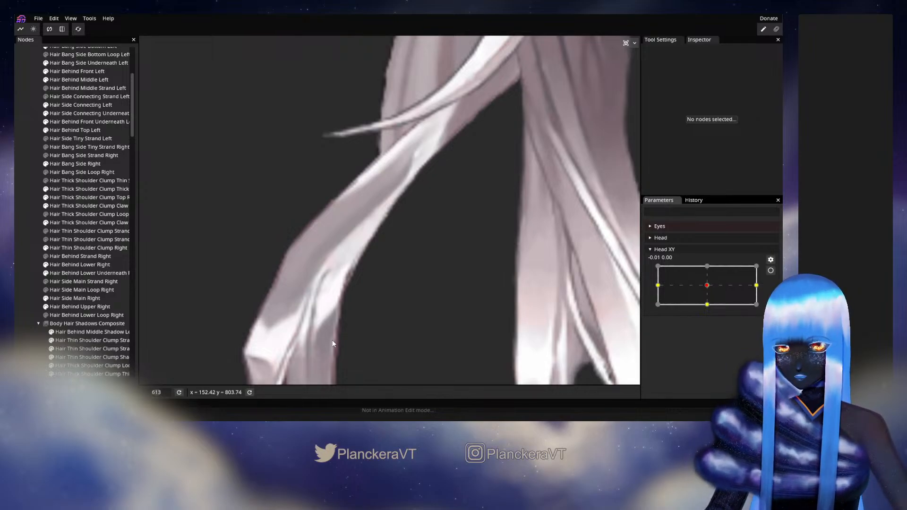
left_click_drag(705, 289, 666, 289)
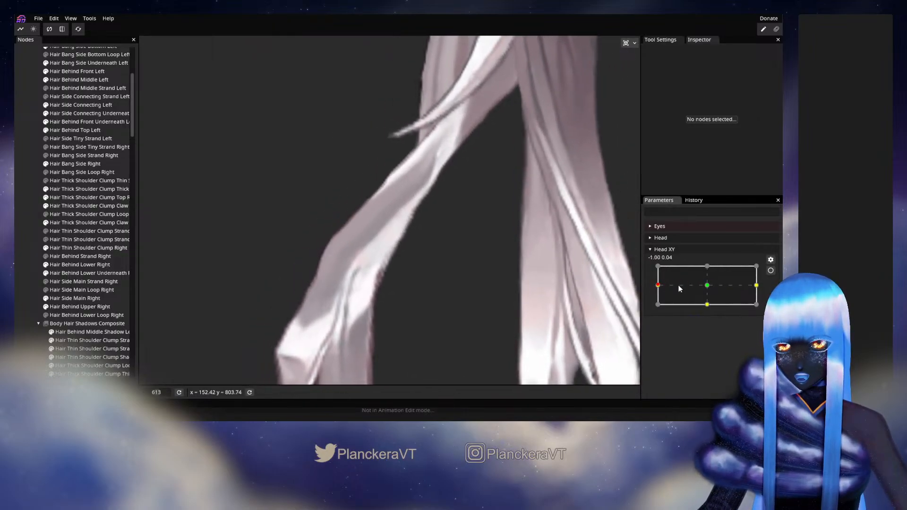
left_click(770, 270)
Fine-tune the outer-edge, inner and opposite-edge vertices of Hair Thin Shoulder Clump Right along the stretch above the bend.
left_click(90, 247)
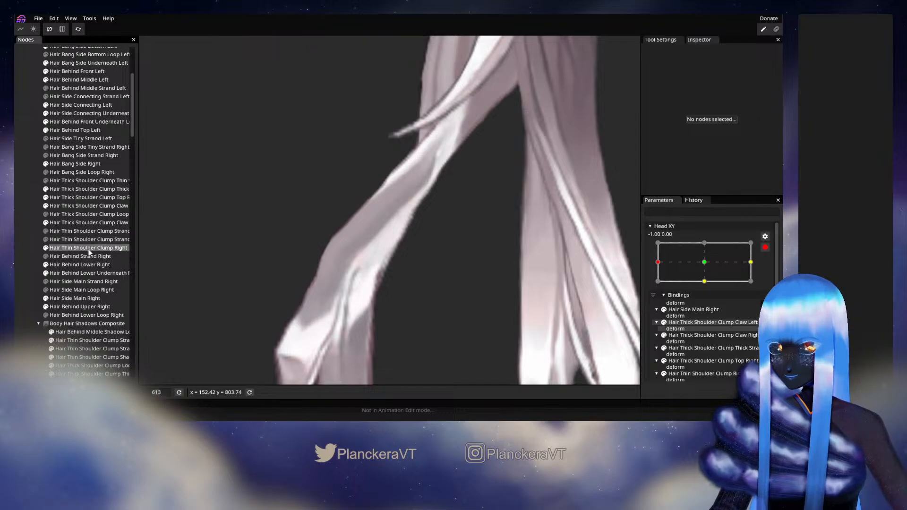
left_click_drag(395, 161, 394, 191)
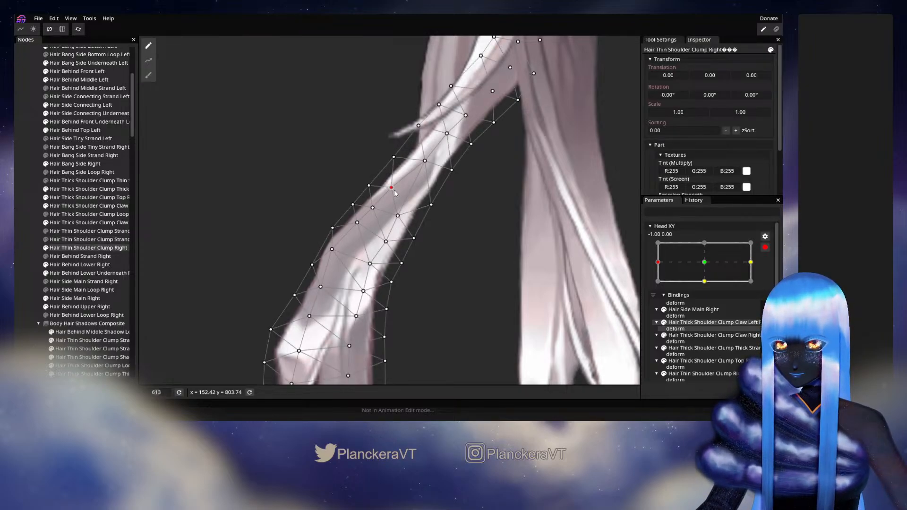
left_click_drag(394, 160, 396, 161)
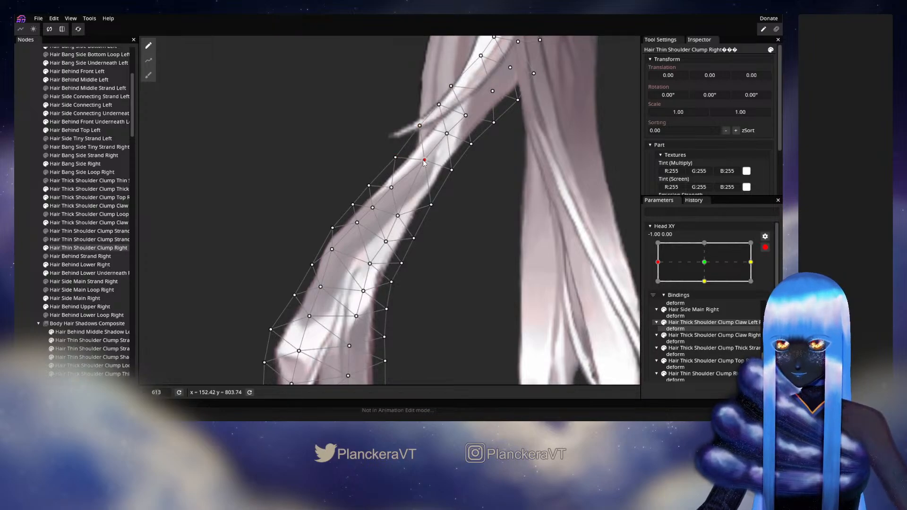
left_click_drag(432, 205, 430, 203)
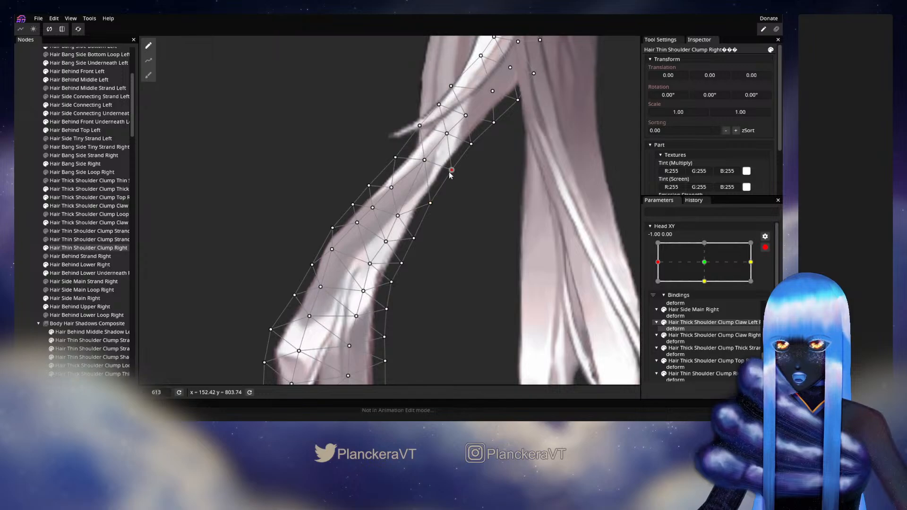
left_click(22, 238)
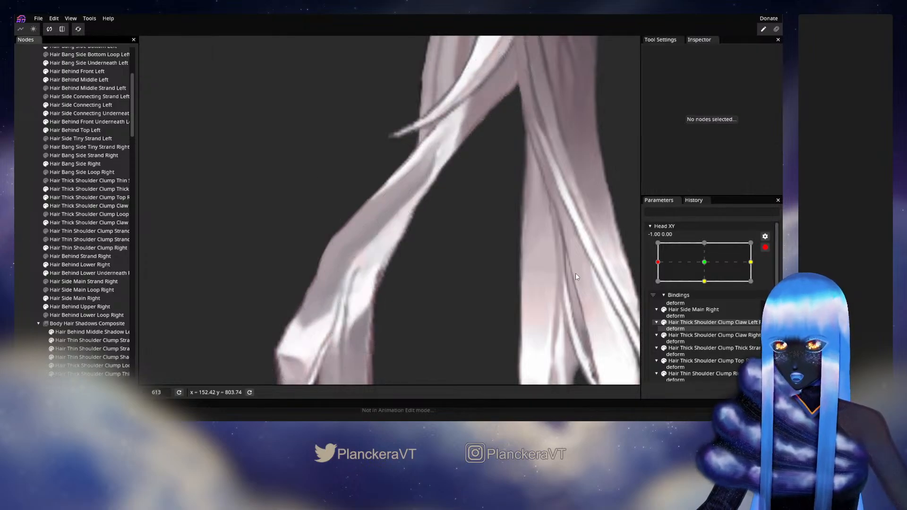
Disarm Head XY, move it to about -1.00, -0.08 to check the clump's upper stretch, and rearm it at -1.00, 0.00.
left_click(762, 250)
mouse_move(657, 285)
left_mouse_down()
mouse_move(708, 289)
mouse_move(658, 287)
left_mouse_up()
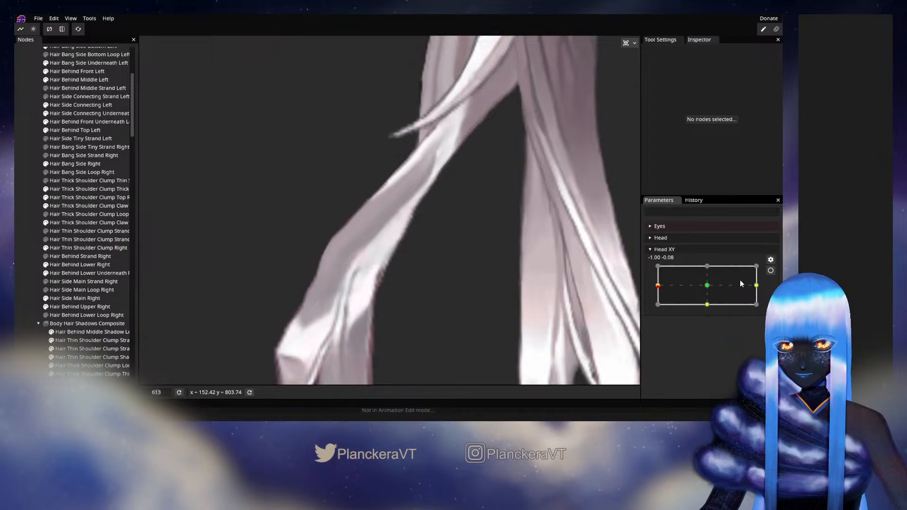
left_click(769, 273)
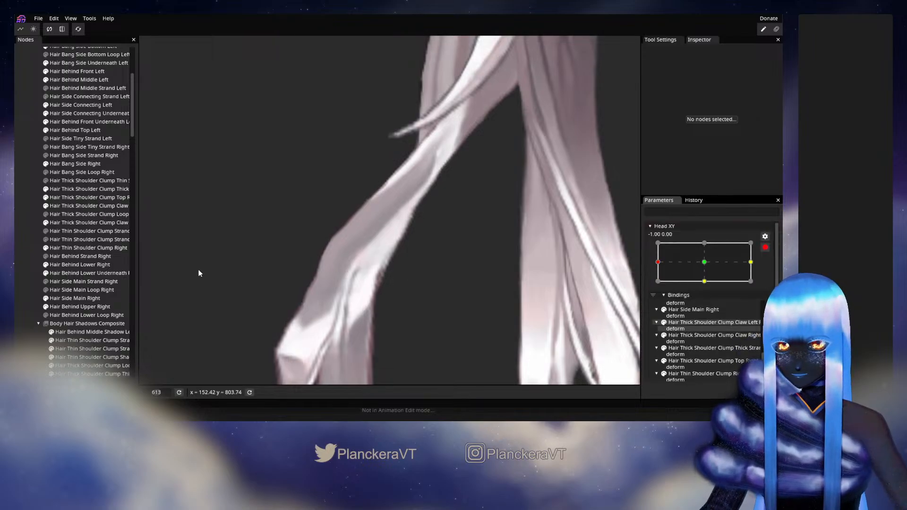
Push the bend vertices of Hair Thin Shoulder Clump Right outward and shift its centre-line vertices, from above the bend downward, slightly outward.
left_click(76, 248)
left_click_drag(331, 254, 350, 212)
left_click_drag(382, 245, 427, 207)
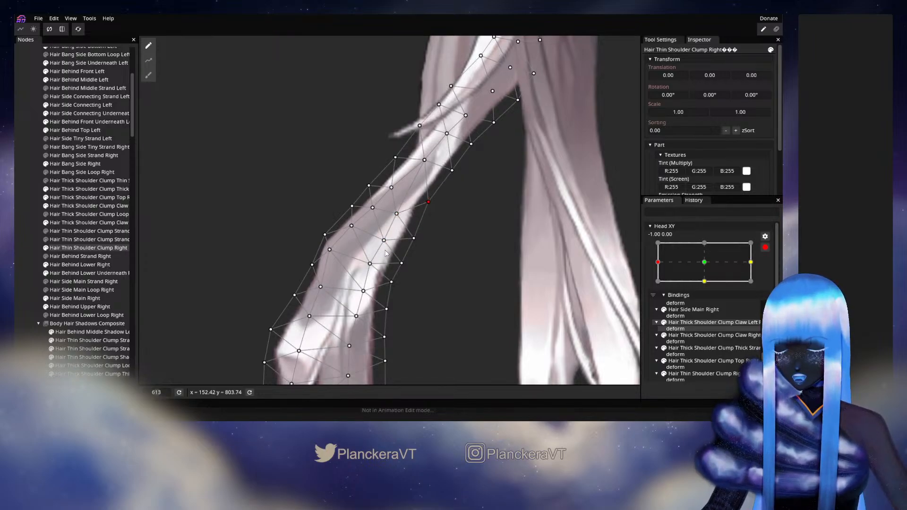
left_click_drag(383, 244, 368, 263)
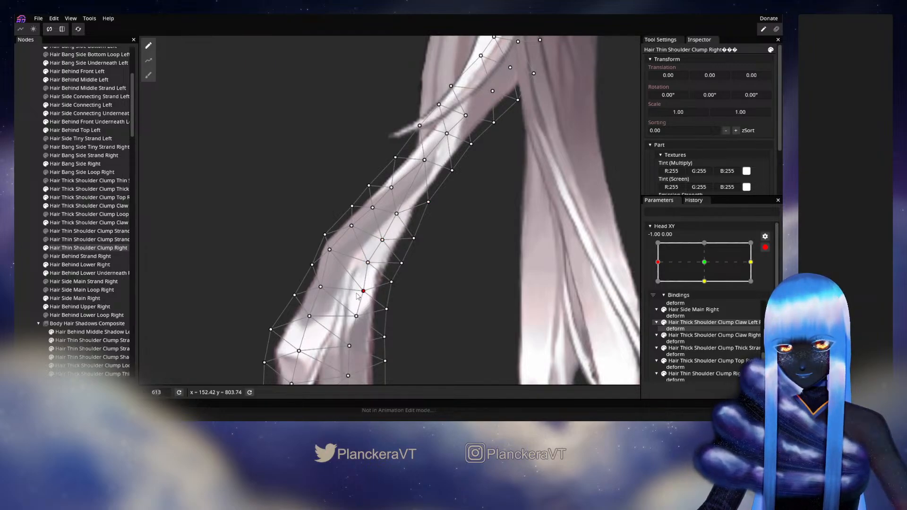
left_click_drag(356, 296, 347, 350)
left_click(16, 255)
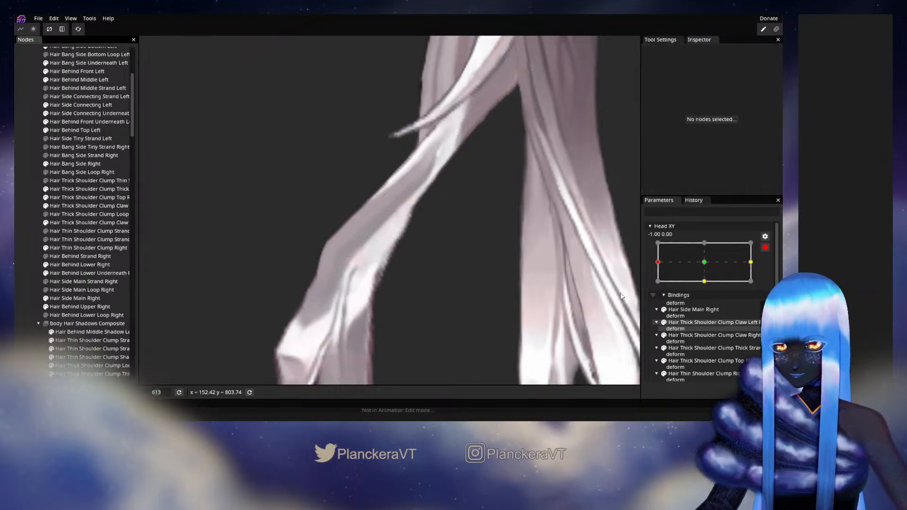
Disarm Head XY, compare the reshaped clump near 0.02, -0.02 and at the left extreme, and rearm the parameter at -1.00, 0.00.
left_click(765, 247)
left_click_drag(660, 286, 710, 288)
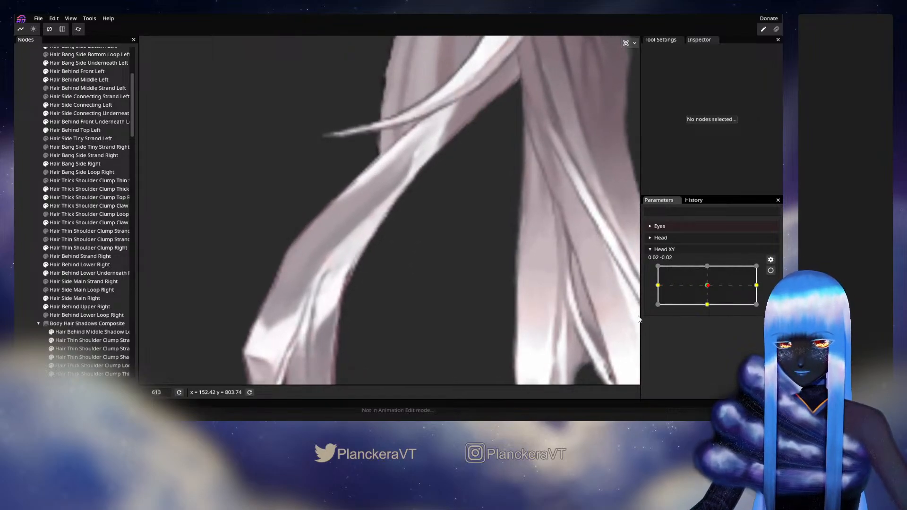
left_click_drag(709, 289, 658, 289)
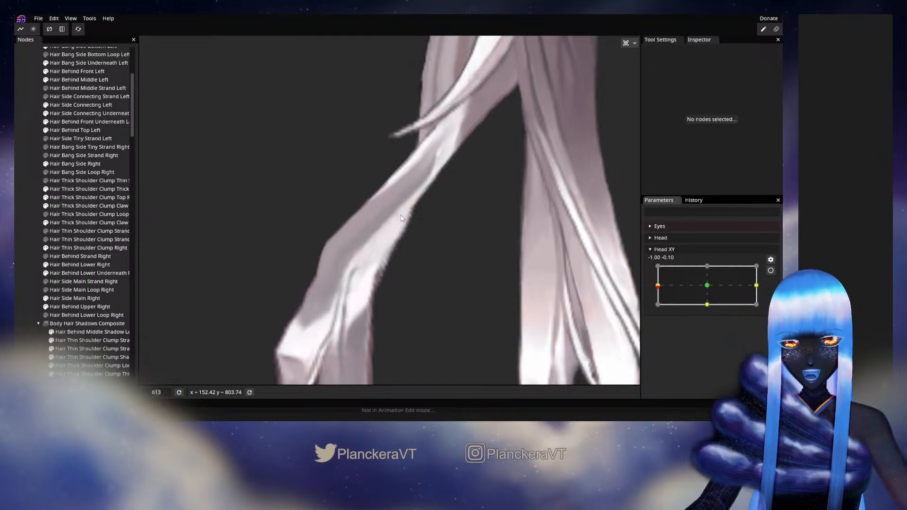
mouse_move(657, 287)
left_mouse_down()
mouse_move(720, 283)
mouse_move(658, 286)
left_mouse_up()
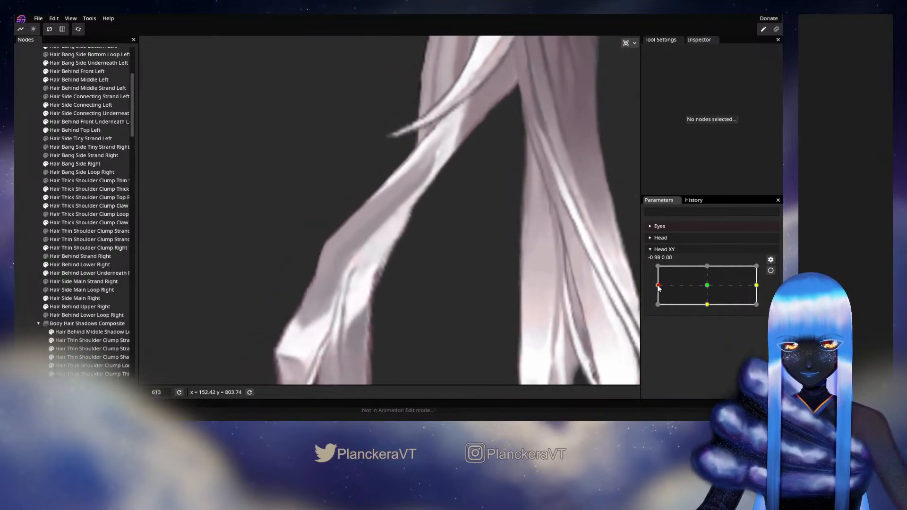
left_click(769, 271)
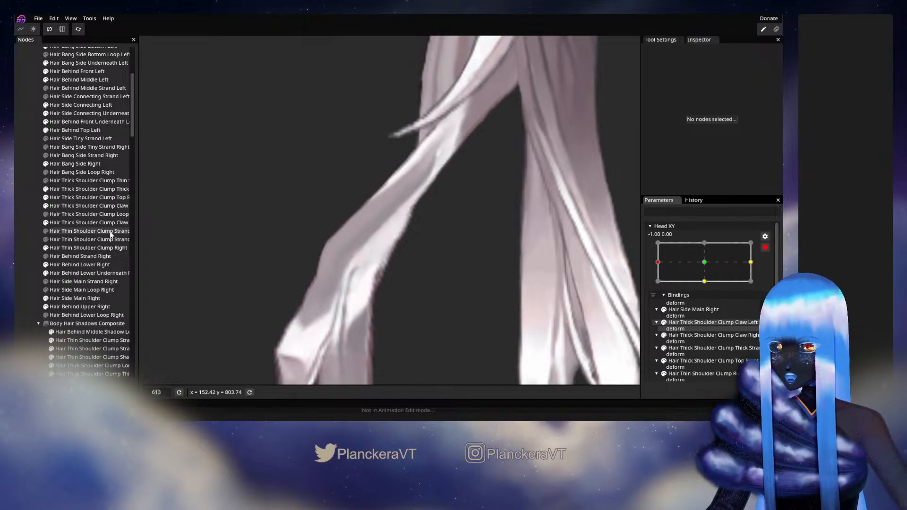
Shift the centre-line, inner and outer-edge vertices of Hair Thin Shoulder Clump Right around and just below the bend slightly outward.
left_click(81, 248)
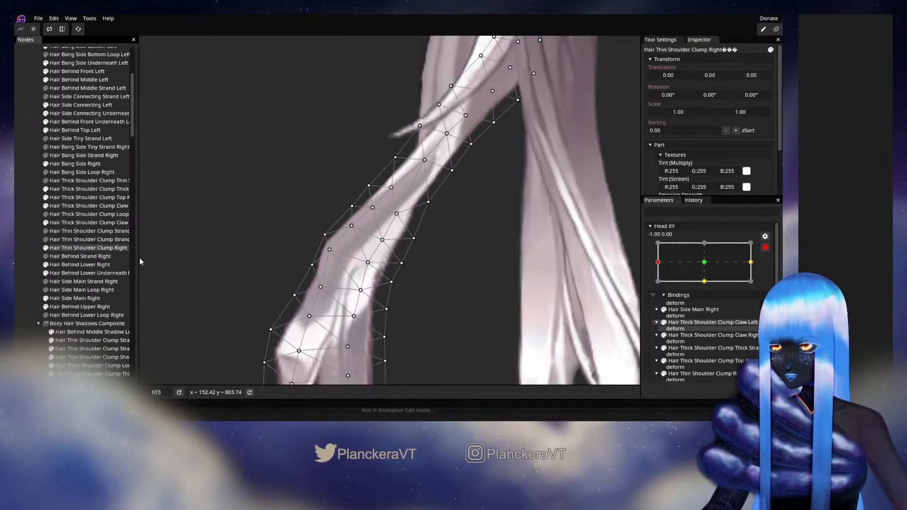
left_click(367, 262)
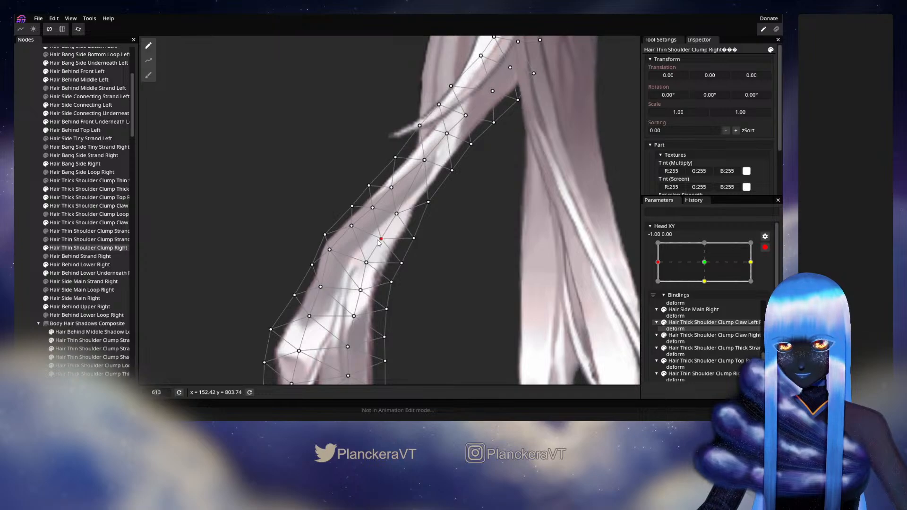
left_click_drag(414, 238, 434, 264)
left_click_drag(362, 204, 370, 223)
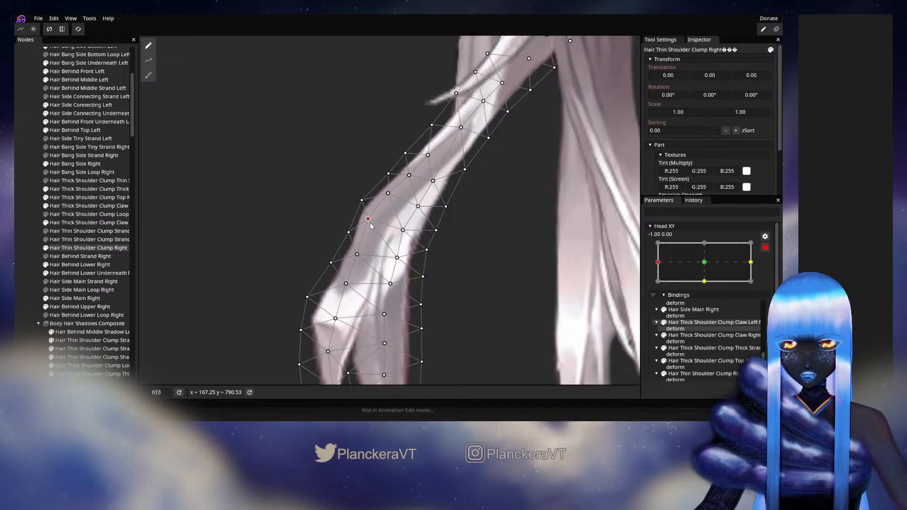
left_click_drag(359, 255, 356, 257)
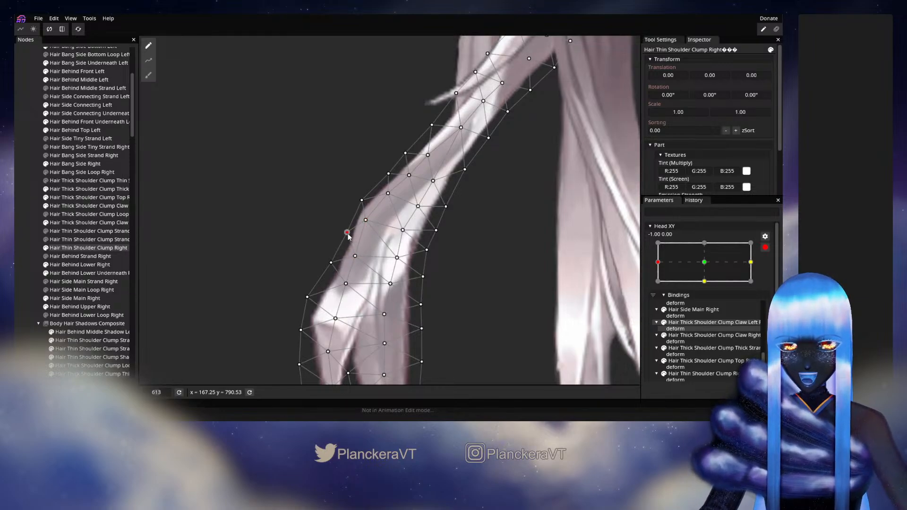
left_click_drag(343, 292, 341, 291)
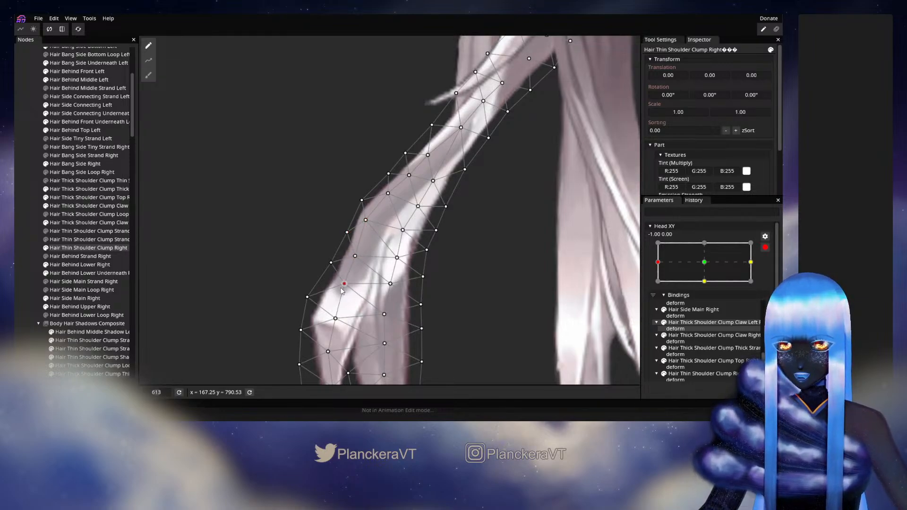
left_click(331, 262)
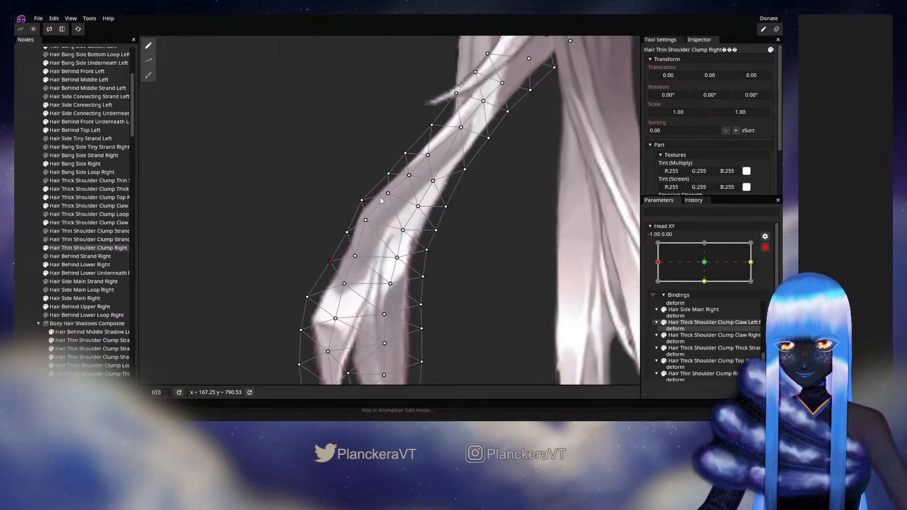
Nudge the inner and outer-edge vertices of Hair Thin Shoulder Clump Right above the bend slightly inward, then deselect the mesh.
left_click_drag(387, 194, 389, 195)
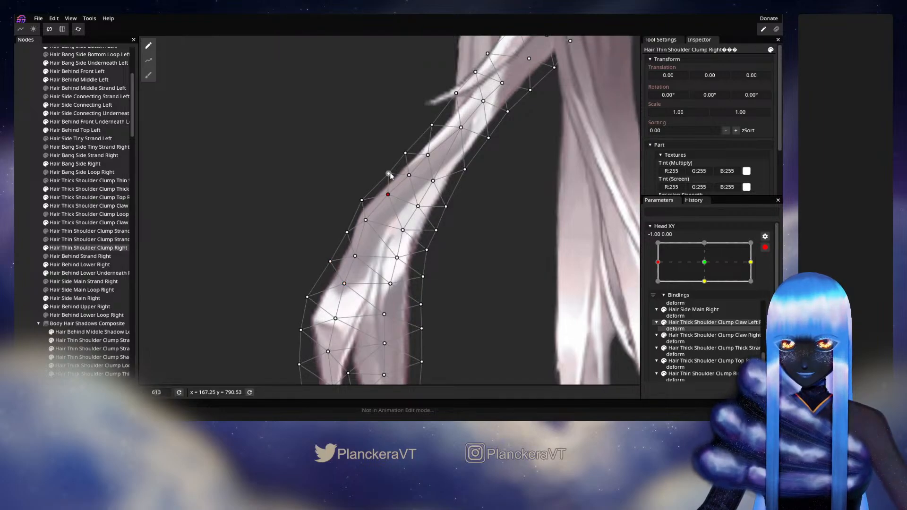
left_click_drag(405, 153, 407, 154)
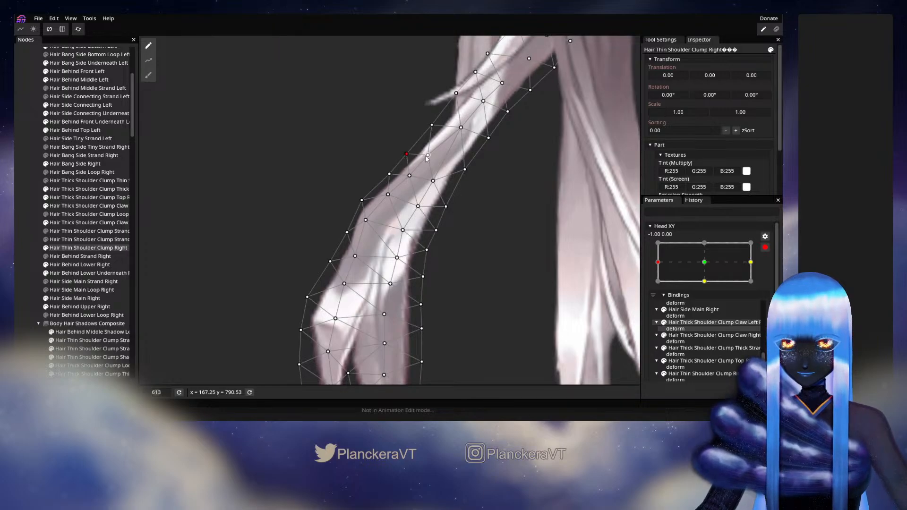
left_click(431, 125)
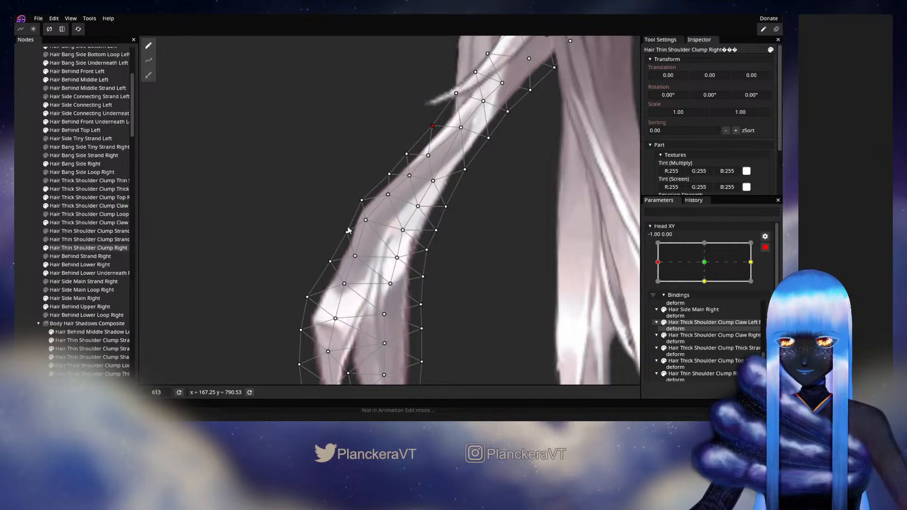
left_click(27, 234)
Disarm Head XY, sweep it from its left extreme to compare the clump's bend, and rearm it at -1.00, 0.00.
left_click(765, 248)
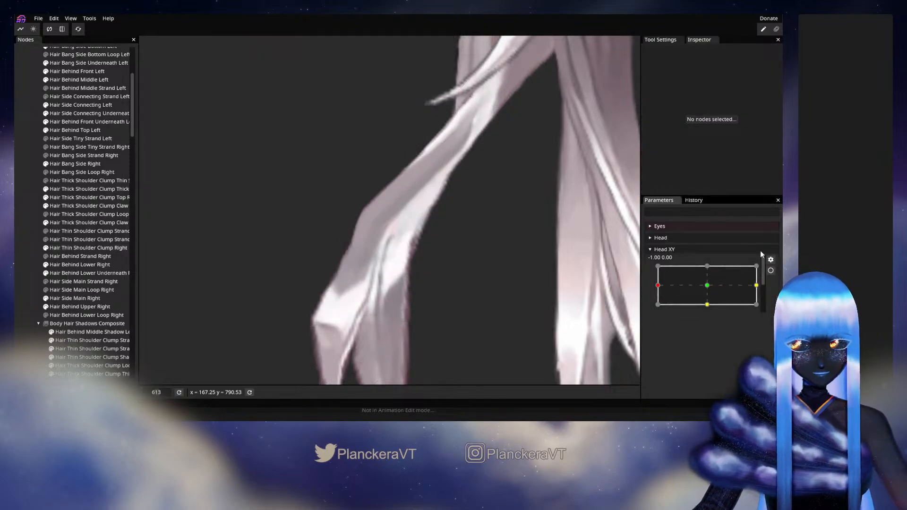
mouse_move(656, 288)
left_mouse_down()
mouse_move(714, 287)
mouse_move(659, 286)
left_mouse_up()
left_click(770, 270)
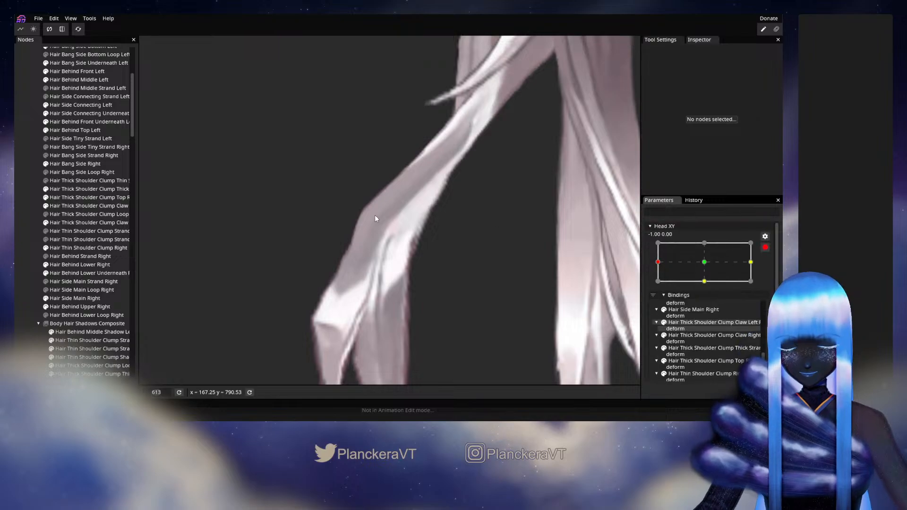
Adjust an inner vertex of Hair Thin Shoulder Clump Right slightly inward and raise the outer-edge vertex just below the wisp tip.
left_click(77, 221)
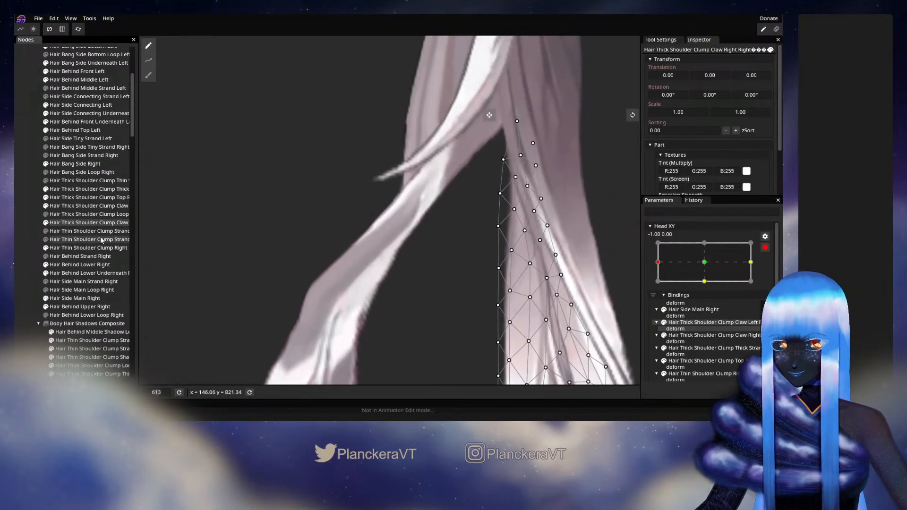
left_click(72, 248)
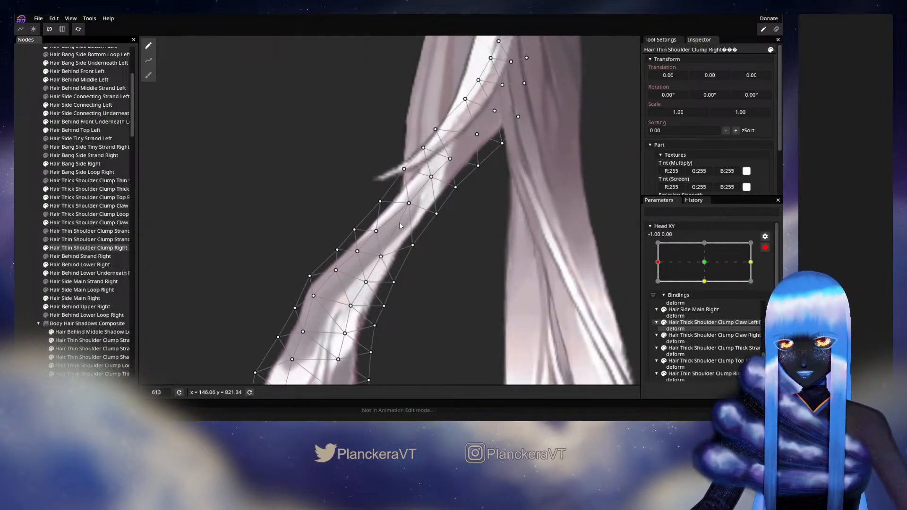
left_click(376, 230)
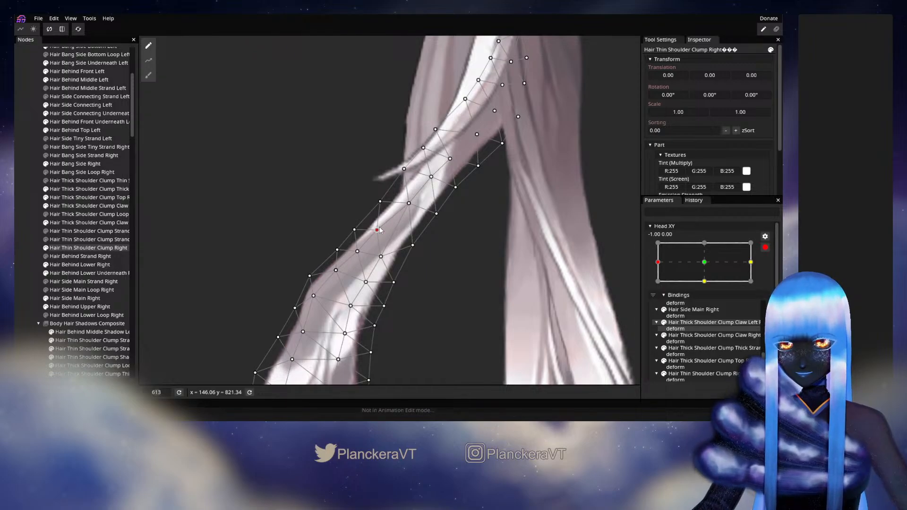
left_click(379, 201)
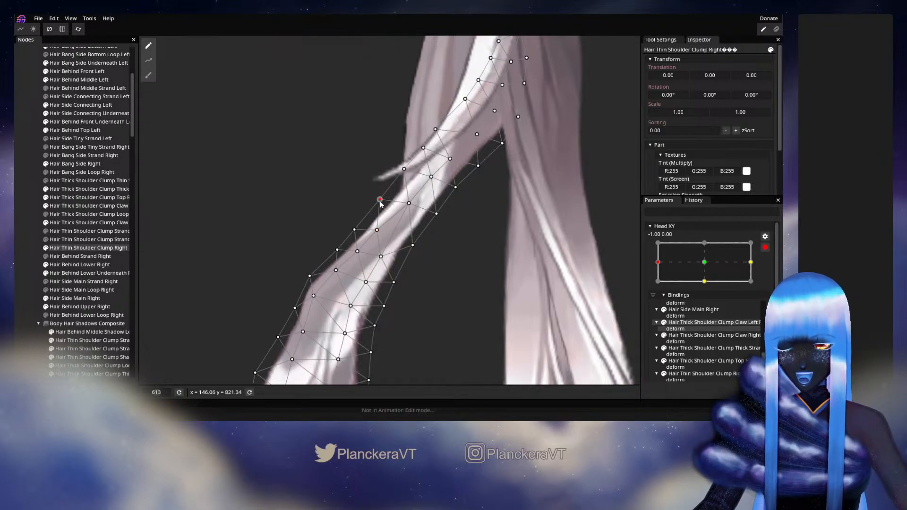
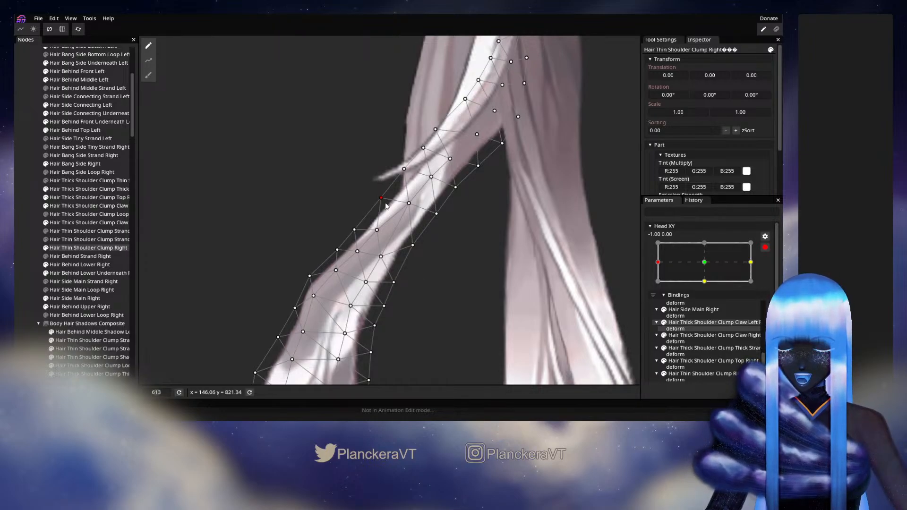
left_click(33, 273)
Disarm Head XY, move it to about -1.00, -0.04 to check the clump's outer edge, and rearm it at -1.00, 0.00.
left_click(765, 248)
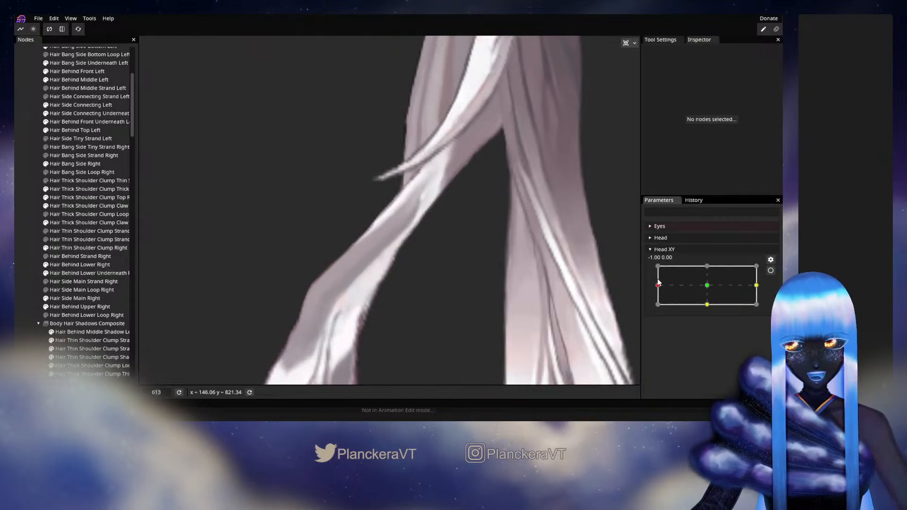
mouse_move(657, 286)
left_mouse_down()
mouse_move(711, 288)
mouse_move(656, 289)
left_mouse_up()
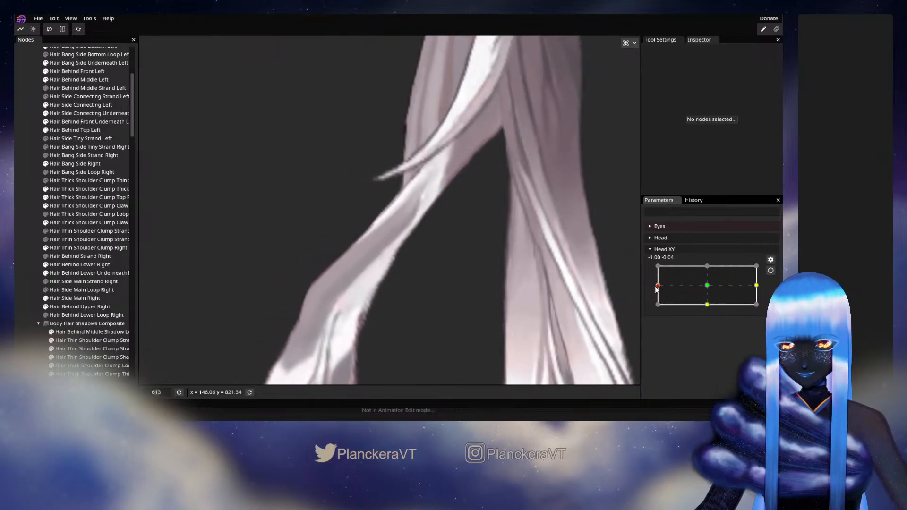
left_click(770, 270)
Move the outer-edge vertex below the wisp tip and its neighbouring inner vertex on Hair Thin Shoulder Clump Right slightly outward.
left_click(66, 250)
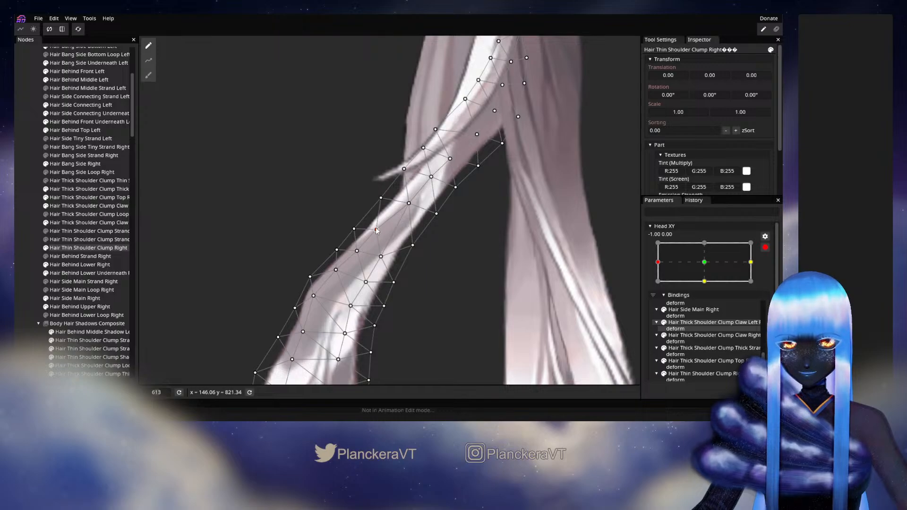
left_click(381, 197)
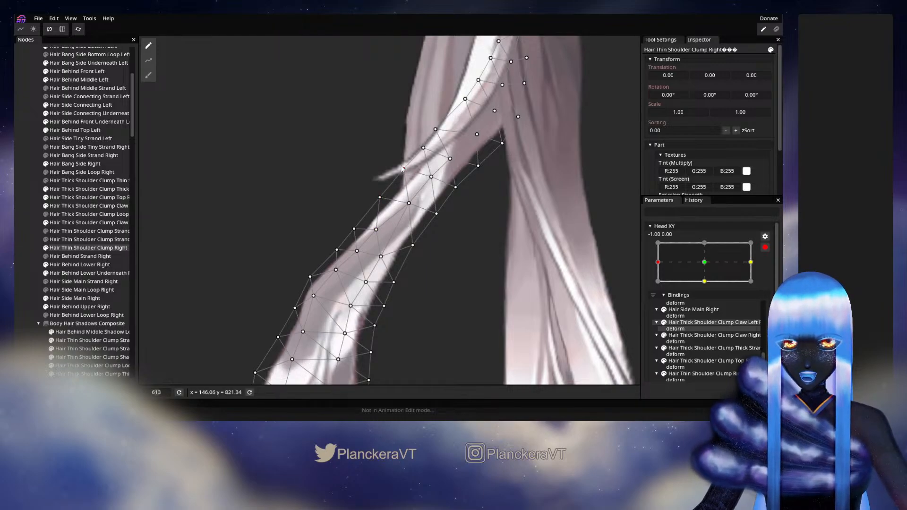
left_click(21, 280)
Disarm Head XY, sweep it from the left extreme toward the centre and back to compare the clump, and rearm it at -1.00, 0.00.
left_click(765, 247)
left_click_drag(658, 285, 695, 289)
left_click_drag(667, 288, 657, 286)
left_click(770, 270)
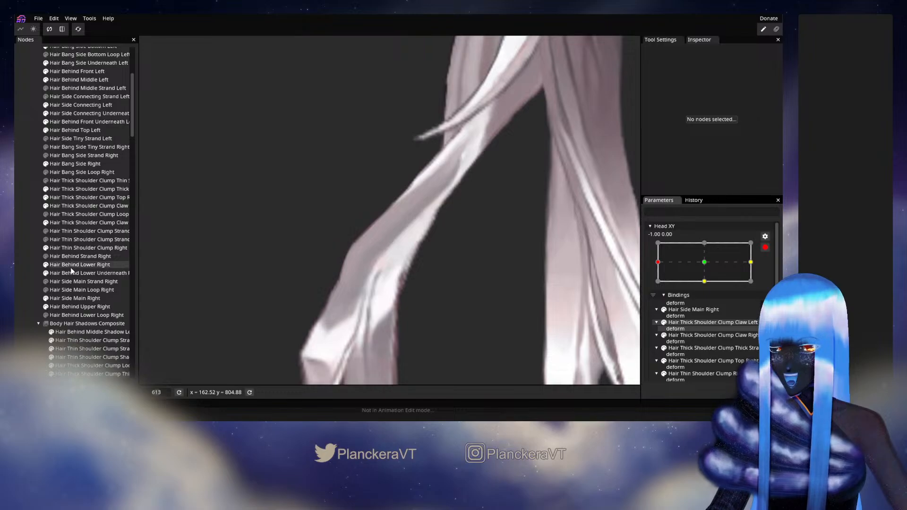
Fine-tune the inner and outer-edge vertices at and just above the bend of Hair Thin Shoulder Clump Right.
left_click(76, 248)
scroll(370, 210, "up", 2)
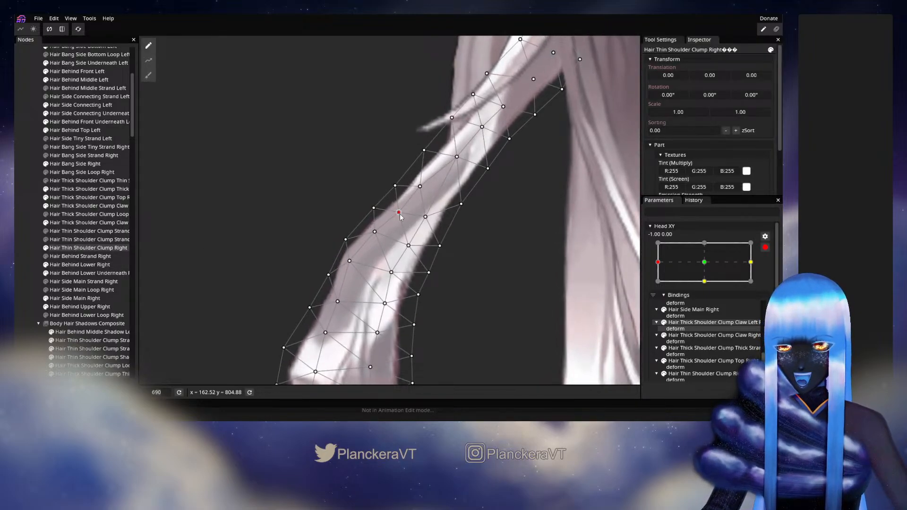
left_click(374, 232)
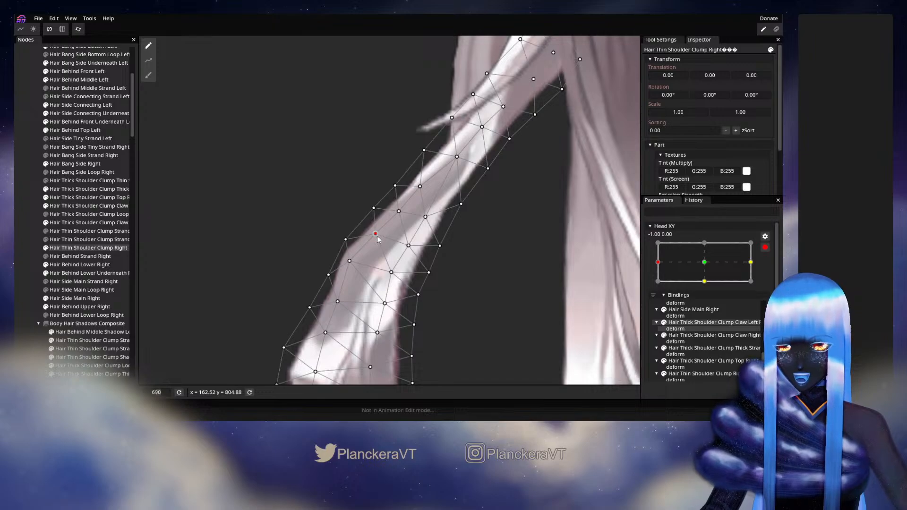
left_click_drag(370, 209, 371, 212)
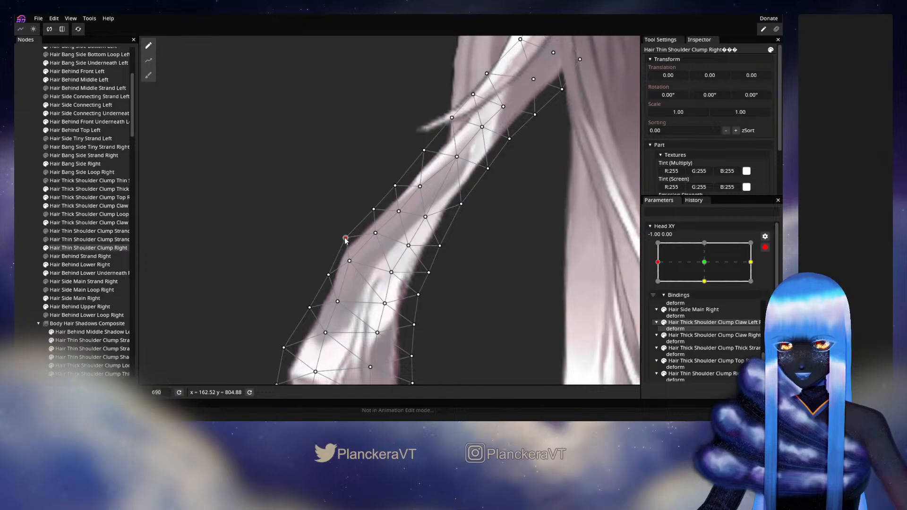
left_click(20, 268)
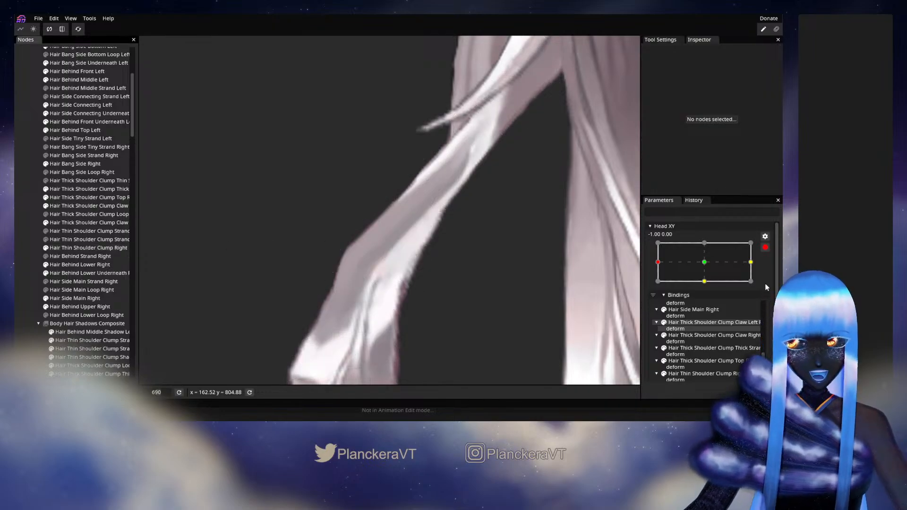
Disarm Head XY, sweep it near its left extreme to check the stretch above the bend, and rearm it at -1.00, 0.00.
left_click(765, 247)
mouse_move(659, 288)
left_mouse_down()
mouse_move(707, 290)
mouse_move(658, 287)
left_mouse_up()
left_click(770, 270)
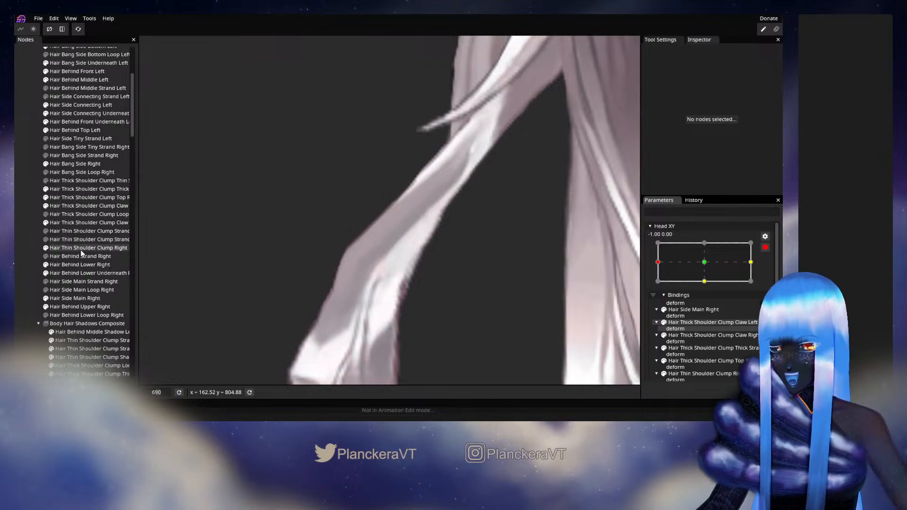
Nudge the two outer-edge vertices of Hair Thin Shoulder Clump Right above the bend, and the adjacent inner vertex, slightly outward.
left_click(96, 247)
left_click_drag(394, 186, 396, 213)
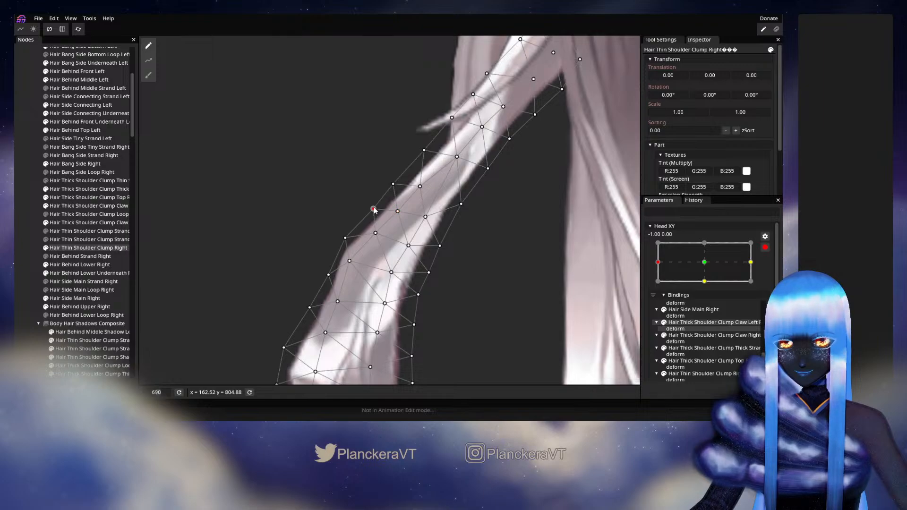
left_click_drag(373, 211, 372, 210)
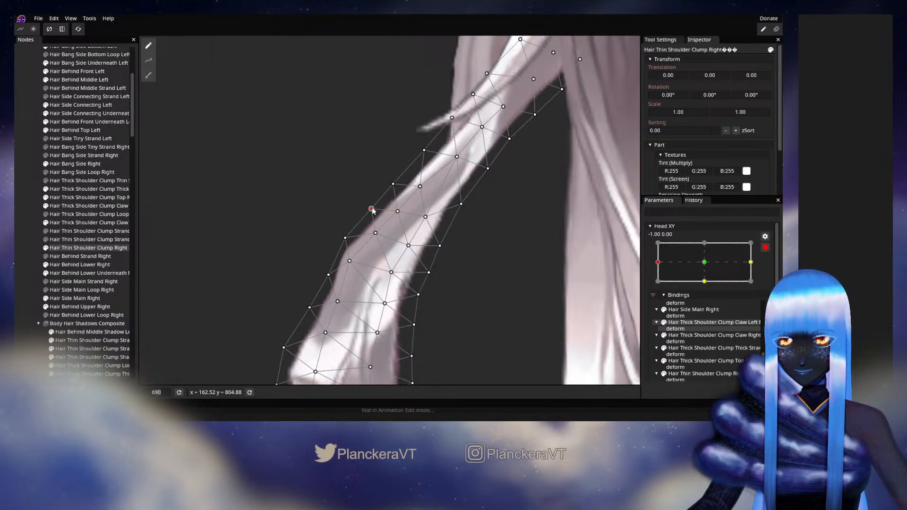
left_click(22, 228)
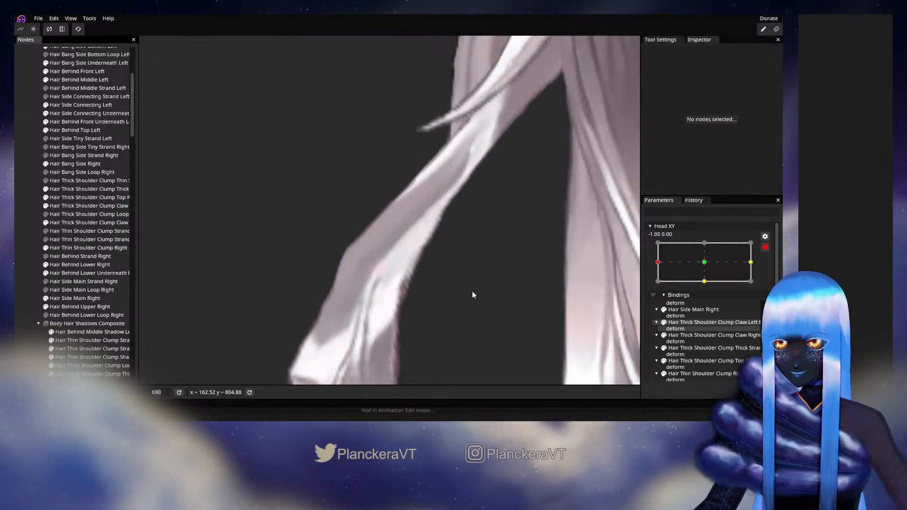
Disarm Head XY, compare the clump near -1.00, -0.02 and -1.00, 0.04, and rearm the parameter at -1.00, 0.00.
left_click(765, 248)
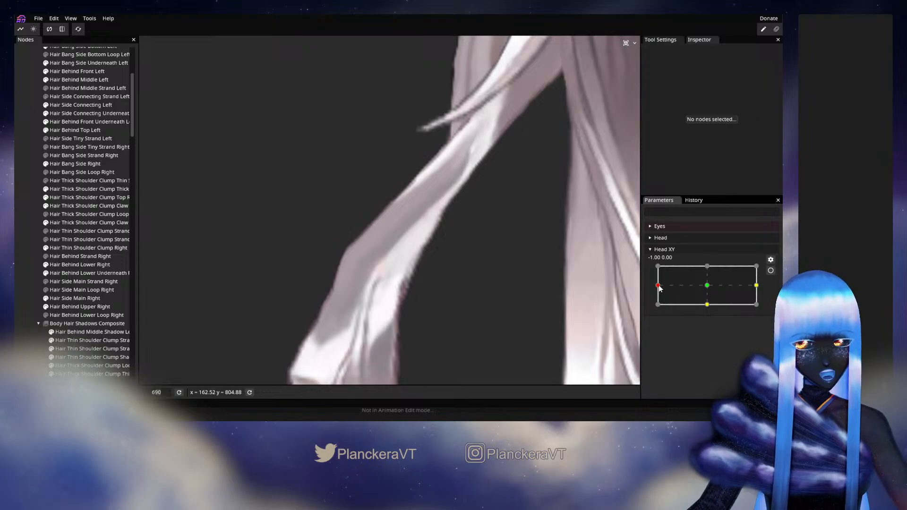
mouse_move(659, 289)
left_mouse_down()
mouse_move(710, 286)
mouse_move(656, 288)
left_mouse_up()
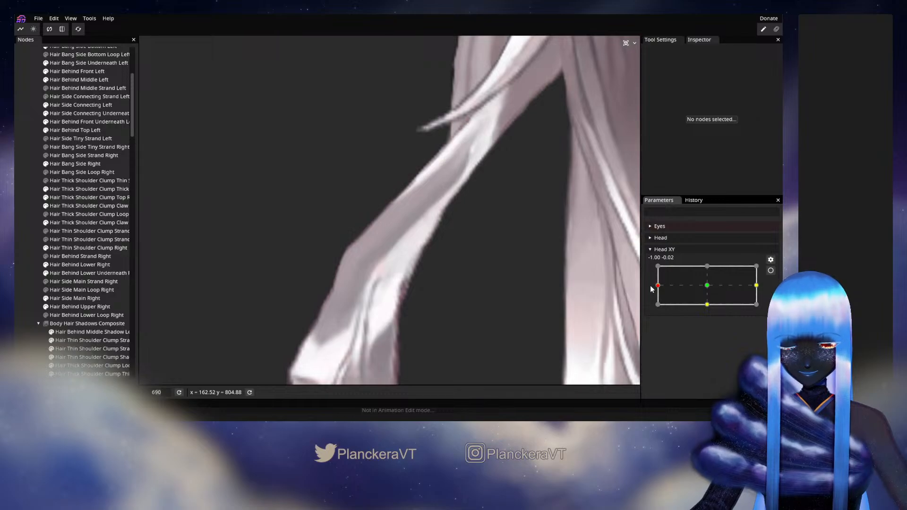
mouse_move(660, 289)
left_mouse_down()
mouse_move(718, 287)
mouse_move(657, 285)
left_mouse_up()
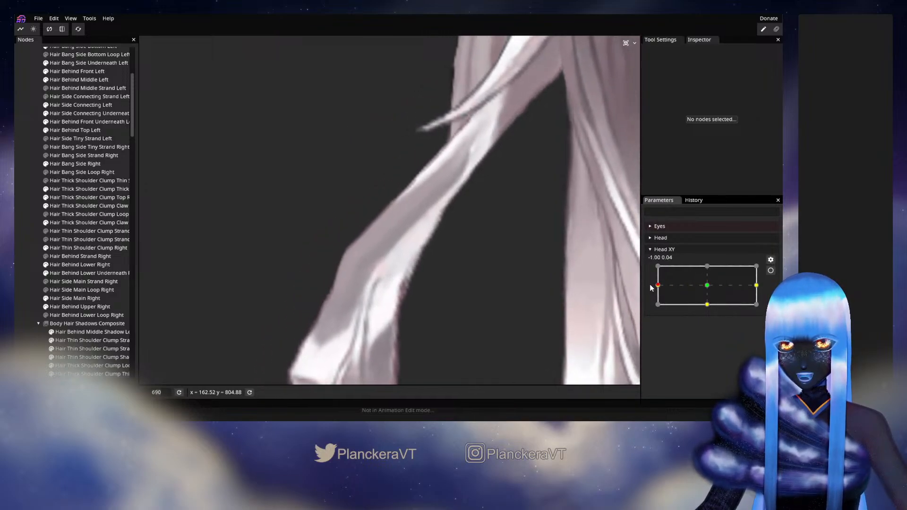
left_click(769, 272)
Nudge the three outer-edge vertices of Hair Thin Shoulder Clump Right above the bend, and the adjacent inner vertices, slightly outward.
left_click(89, 248)
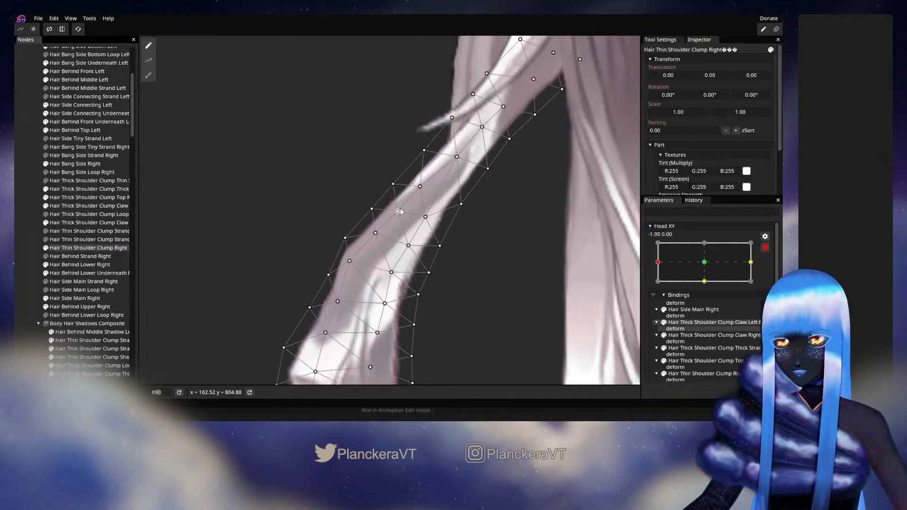
left_click(398, 211)
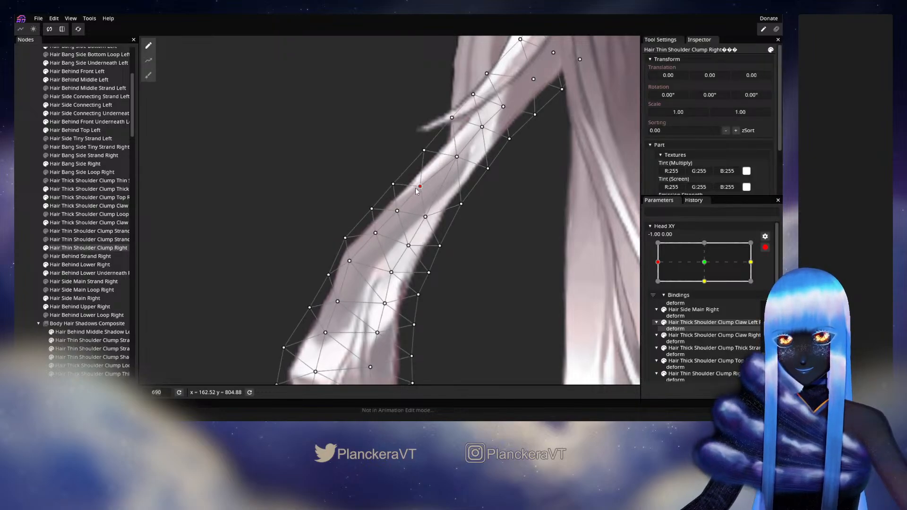
left_click_drag(393, 184, 391, 183)
left_click(371, 209)
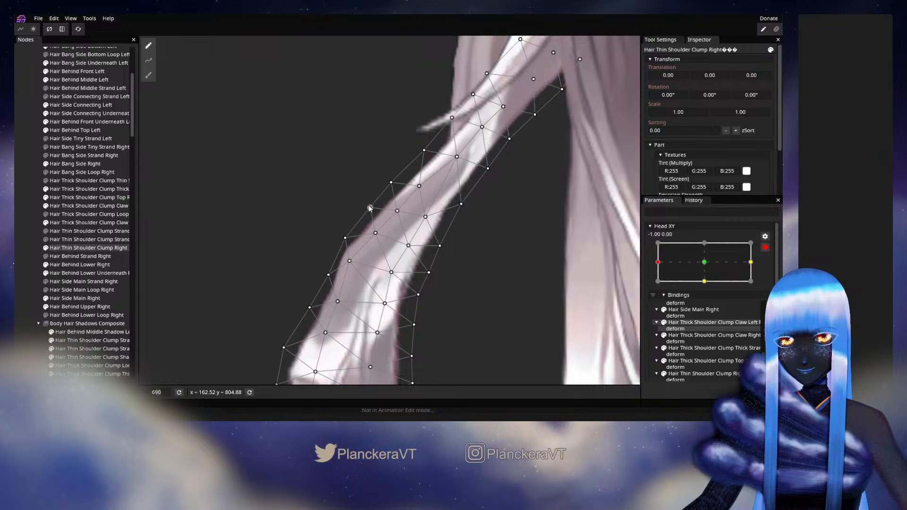
left_click(345, 238)
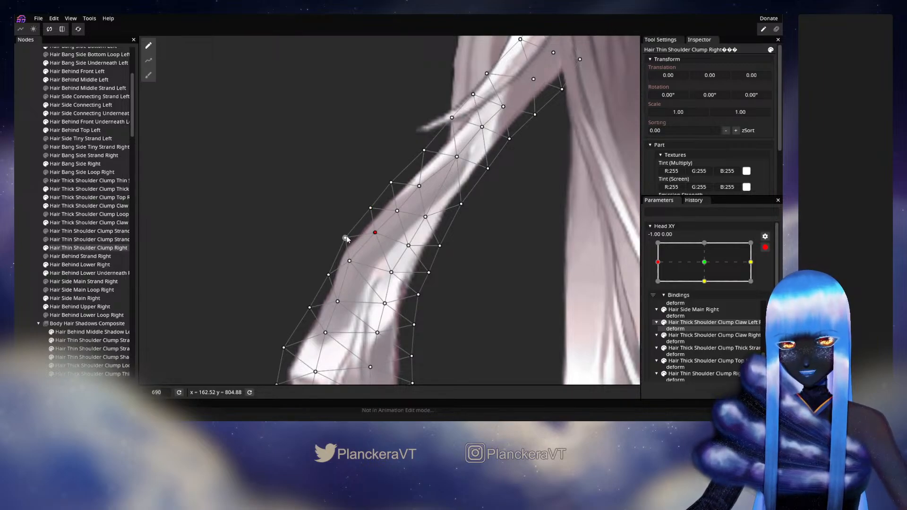
Deselect the mesh, disarm Head XY to check the clump's outer edge around the left extreme, and rearm it at -1.00, 0.00.
left_click(31, 230)
left_click(764, 246)
mouse_move(657, 285)
left_mouse_down()
mouse_move(702, 298)
mouse_move(706, 285)
mouse_move(680, 283)
mouse_move(704, 281)
mouse_move(672, 285)
mouse_move(706, 281)
mouse_move(657, 285)
left_mouse_up()
left_click(771, 270)
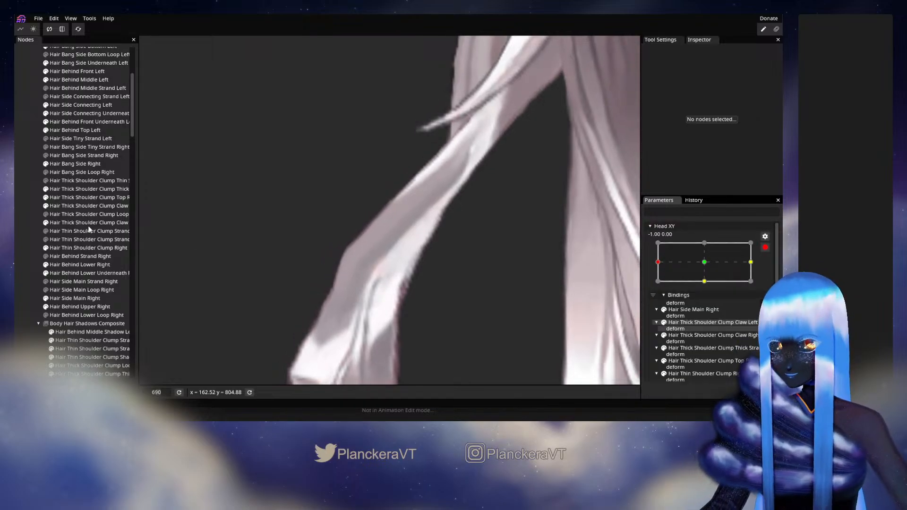
Shift the three inner vertices of Hair Thin Shoulder Clump Right above the bend down and outward, and nudge the two upper outer-edge vertices to match.
left_click(118, 223)
left_click(64, 248)
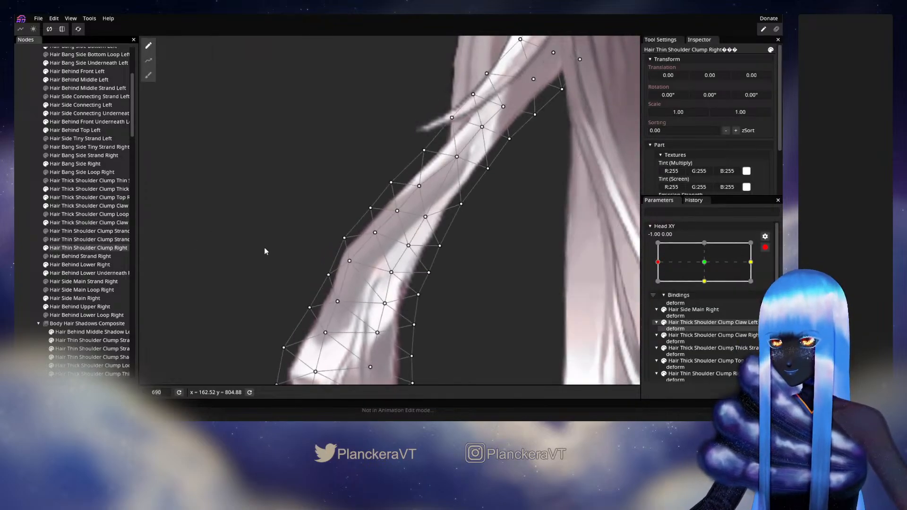
left_click_drag(397, 211, 373, 241)
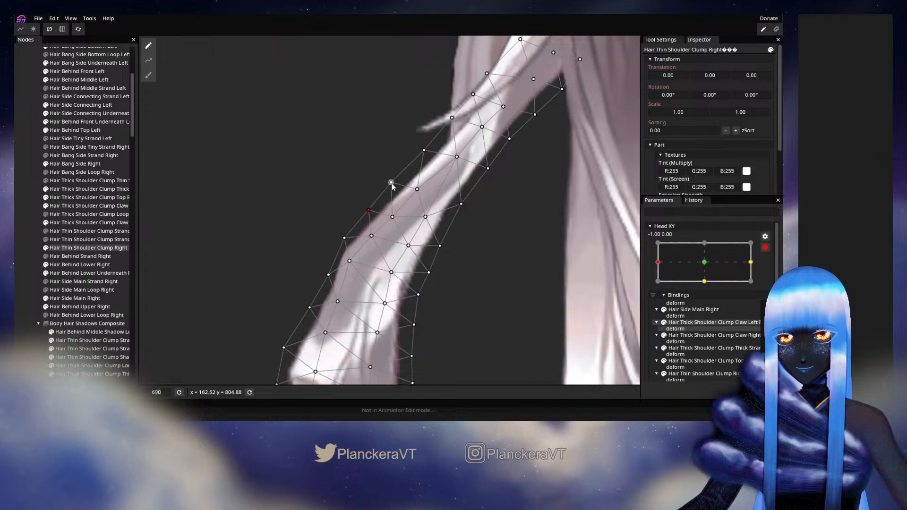
left_click_drag(387, 186, 386, 187)
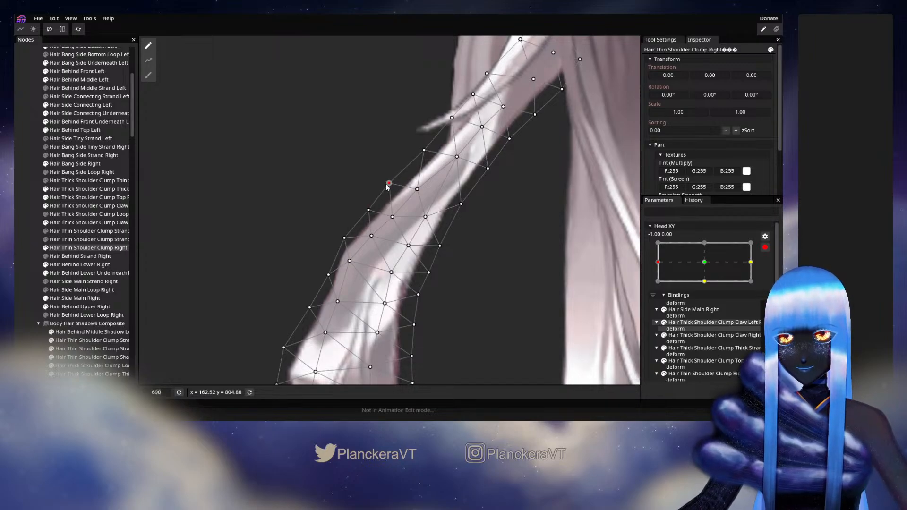
Disarm Head XY, recheck the clump's shading and outline above the bend near the left extreme, and rearm the parameter at -1.00, 0.00.
left_click(25, 262)
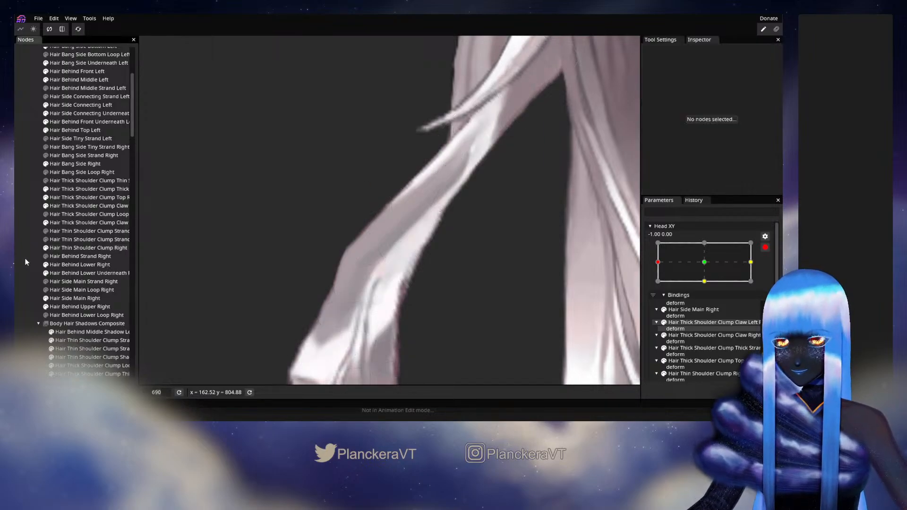
left_click(765, 247)
mouse_move(662, 288)
left_mouse_down()
mouse_move(704, 289)
mouse_move(659, 285)
left_mouse_up()
left_click(770, 270)
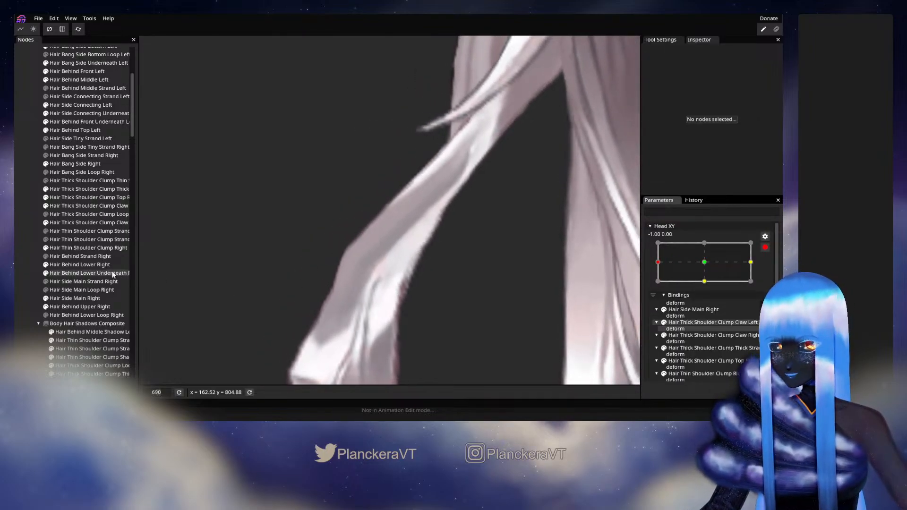
Nudge the upper outer-edge vertices of Hair Thin Shoulder Clump Right outward at Head XY -1.00, 0.00, and preview the head movement.
left_click(73, 249)
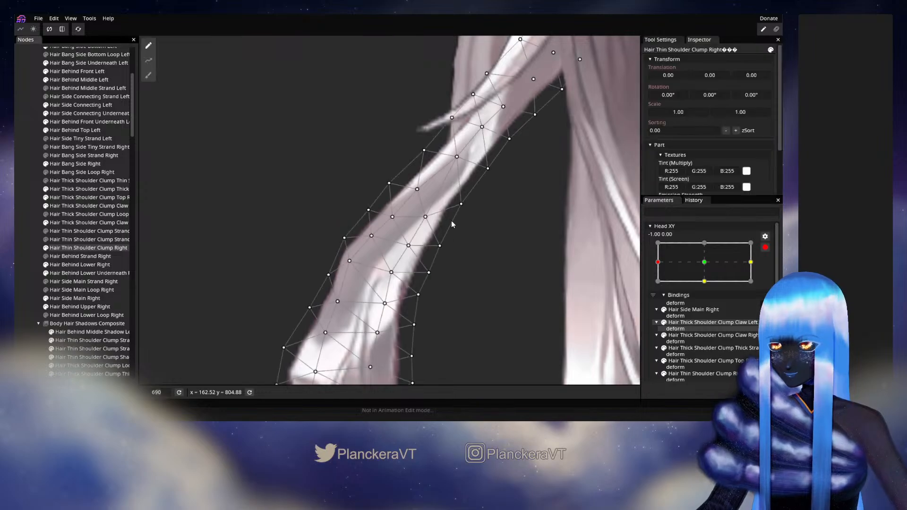
left_click(368, 211)
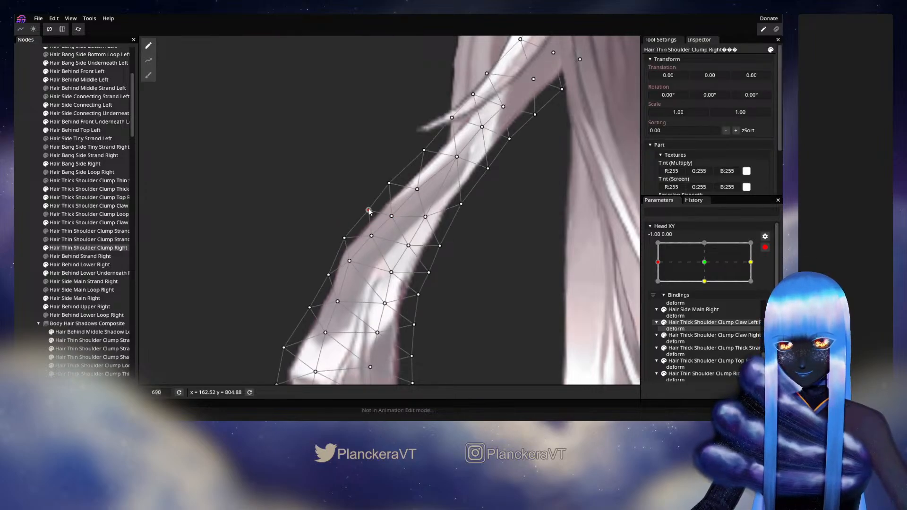
left_click_drag(368, 209, 367, 208)
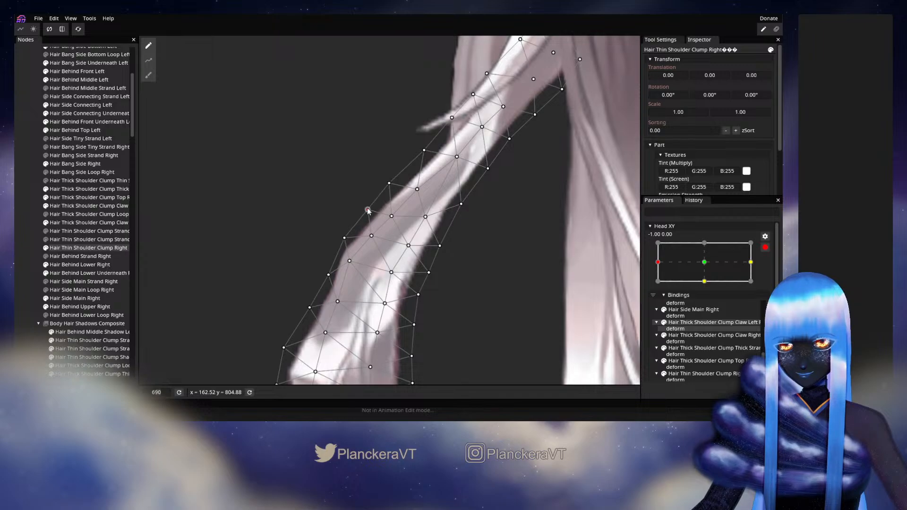
left_click(389, 183)
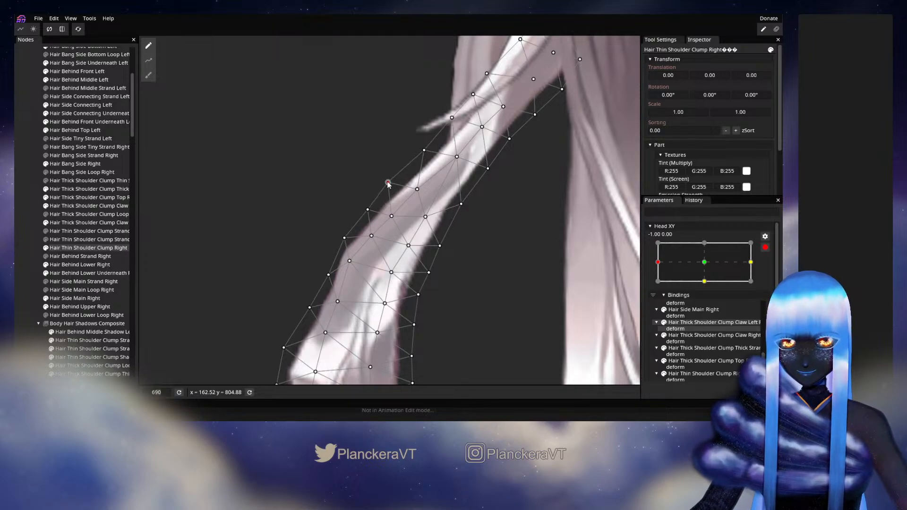
left_click(34, 253)
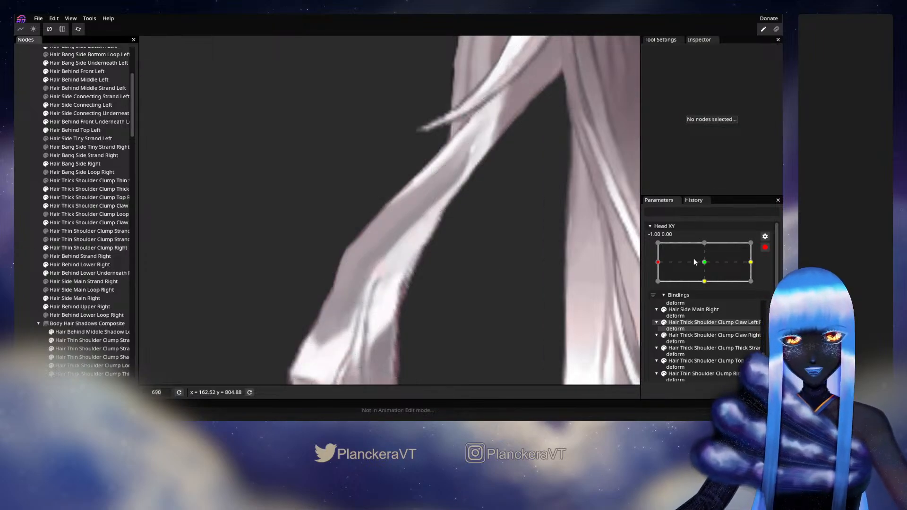
left_click(765, 247)
mouse_move(657, 285)
left_mouse_down()
mouse_move(706, 286)
mouse_move(662, 290)
left_mouse_up()
Re-arm Head XY at -1.00, 0.00, pull the thin shoulder clump's mid-length inner-edge and centre vertices slightly inward, and preview the motion.
left_click(770, 270)
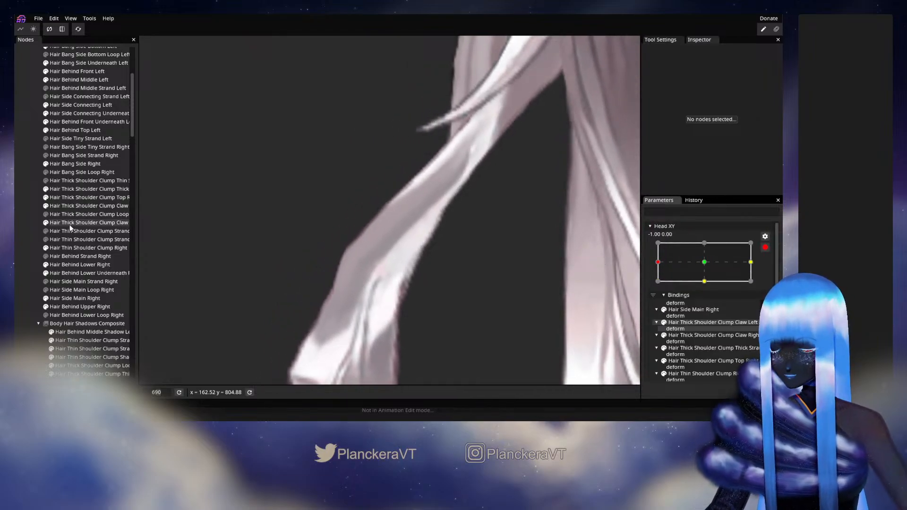
left_click(75, 248)
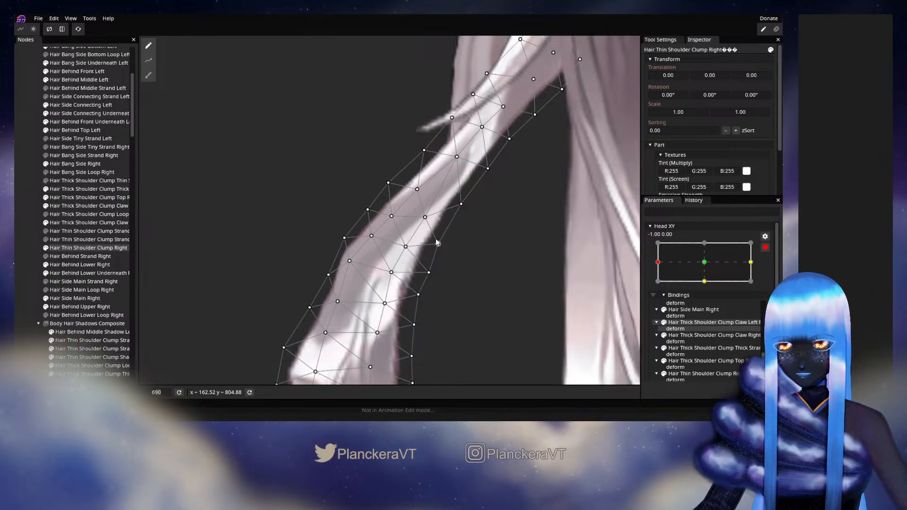
left_click(461, 204)
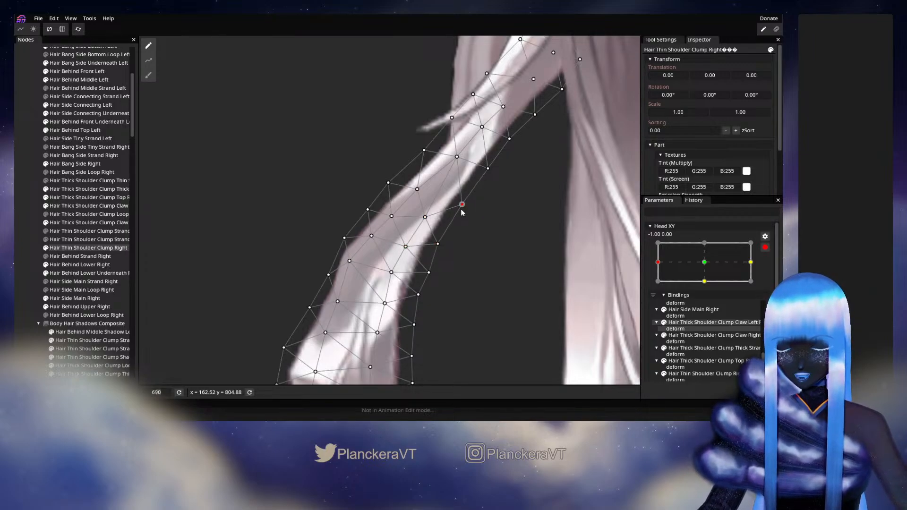
left_click(405, 246)
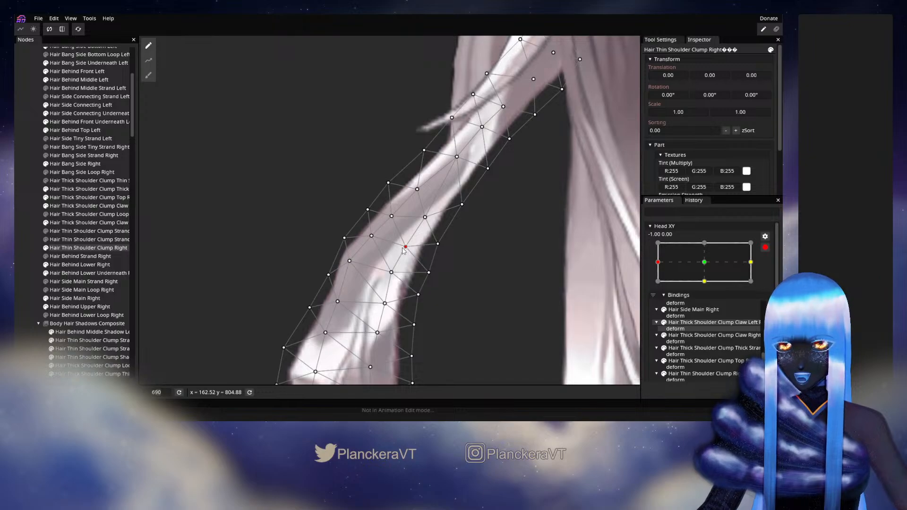
left_click_drag(387, 274, 425, 272)
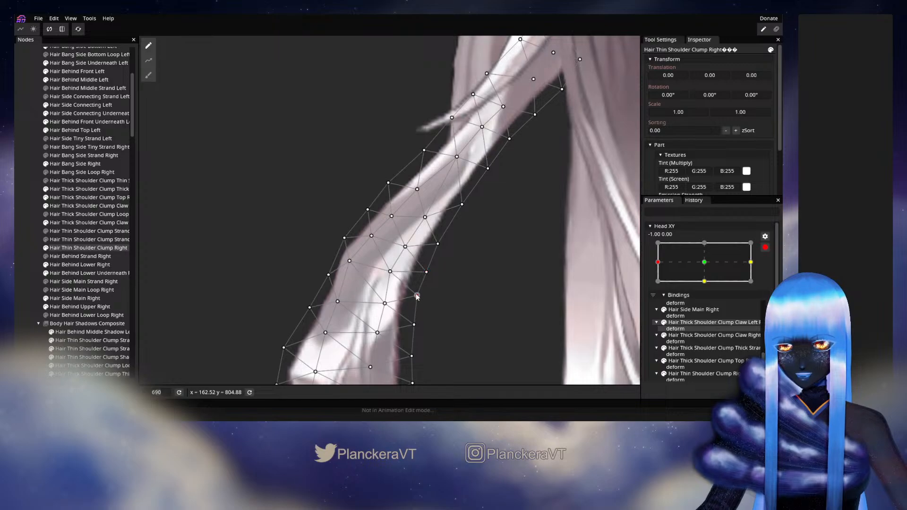
left_click(40, 248)
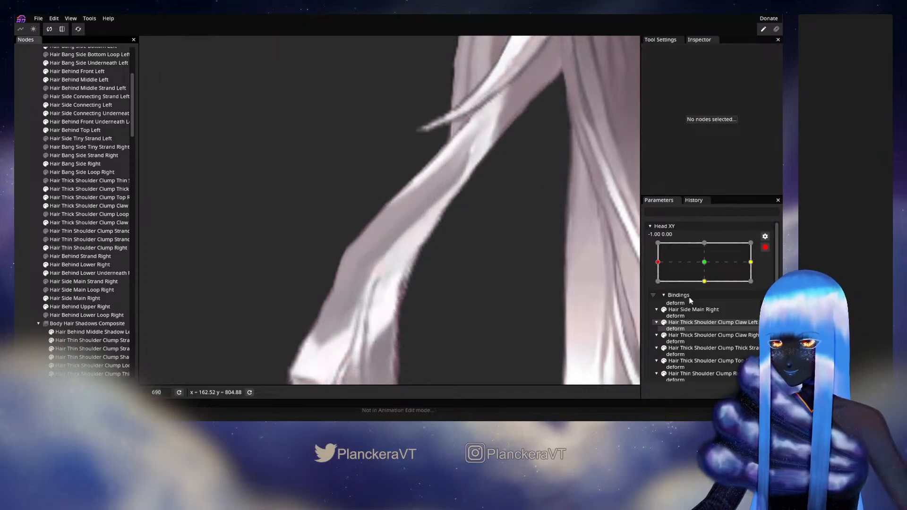
left_click(765, 248)
mouse_move(668, 289)
left_mouse_down()
mouse_move(704, 295)
mouse_move(674, 285)
mouse_move(656, 292)
mouse_move(700, 289)
mouse_move(698, 297)
mouse_move(658, 294)
left_mouse_up()
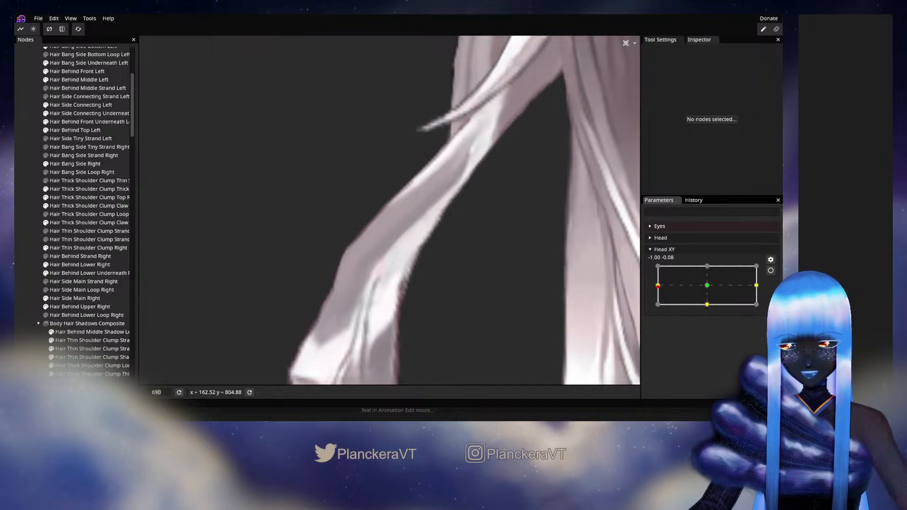
Smooth the outer edge above the lower bend of Hair Thin Shoulder Clump Right at Head XY -1.00, 0.00, and test the movement.
left_click(770, 271)
left_click(64, 248)
left_click_drag(375, 242, 368, 248)
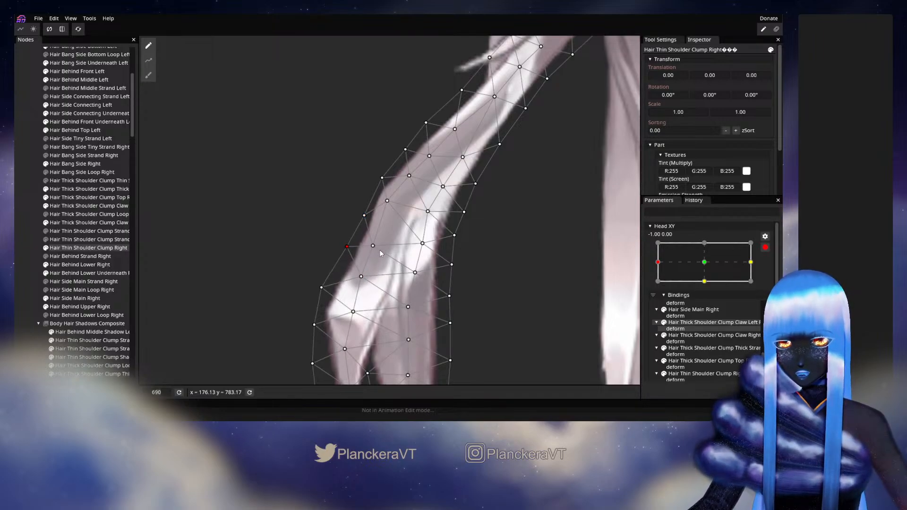
left_click_drag(376, 246, 373, 243)
left_click_drag(363, 213, 362, 212)
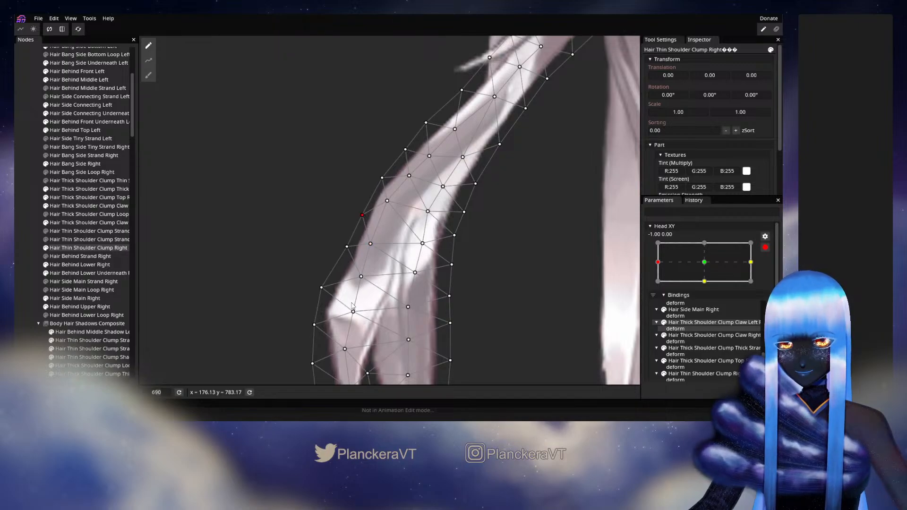
left_click_drag(358, 281, 348, 252)
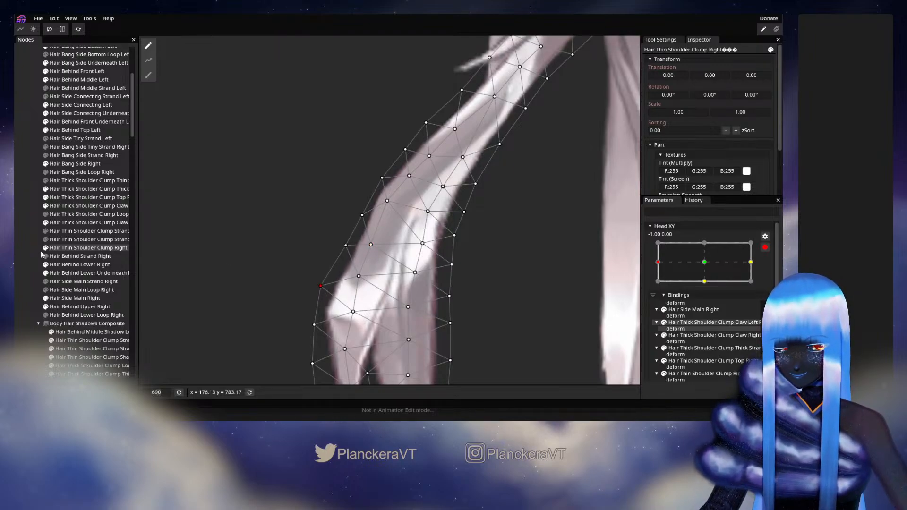
left_click(22, 259)
left_click(765, 248)
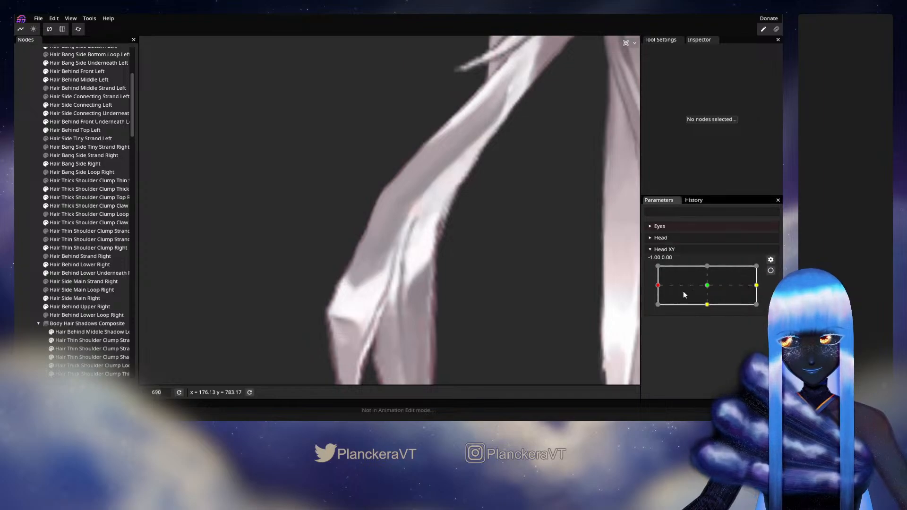
mouse_move(660, 289)
left_mouse_down()
mouse_move(709, 286)
mouse_move(657, 283)
left_mouse_up()
Shift the vertices around the clump's upper outer bend outward in the Head XY -1.00, 0.00 pose, and check the deformation in motion.
left_click(770, 271)
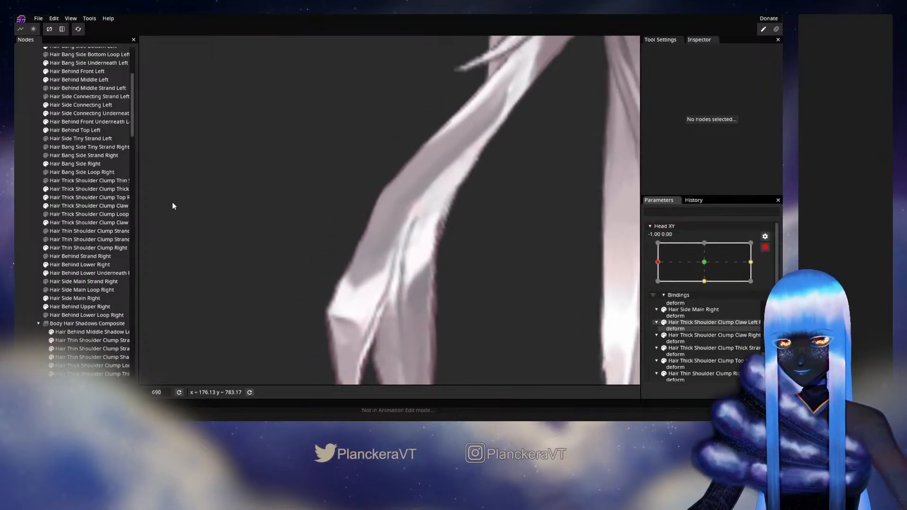
left_click(91, 248)
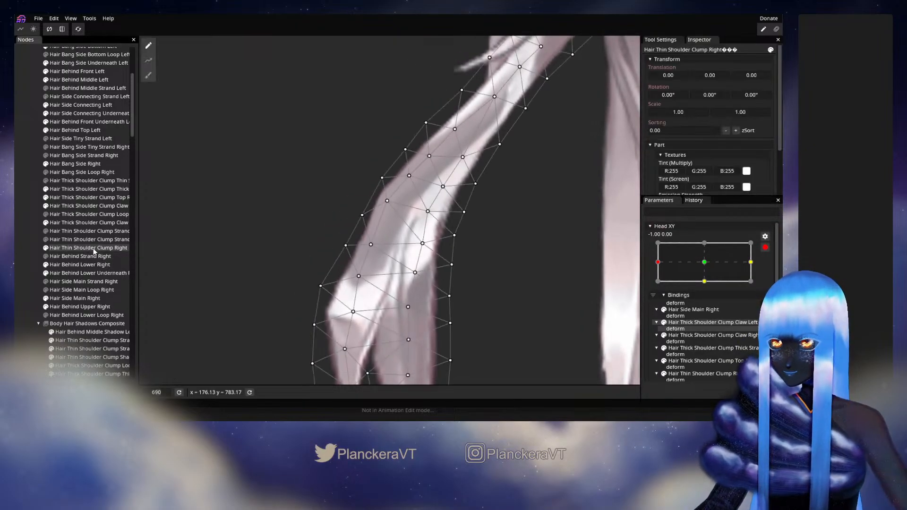
left_click(387, 200)
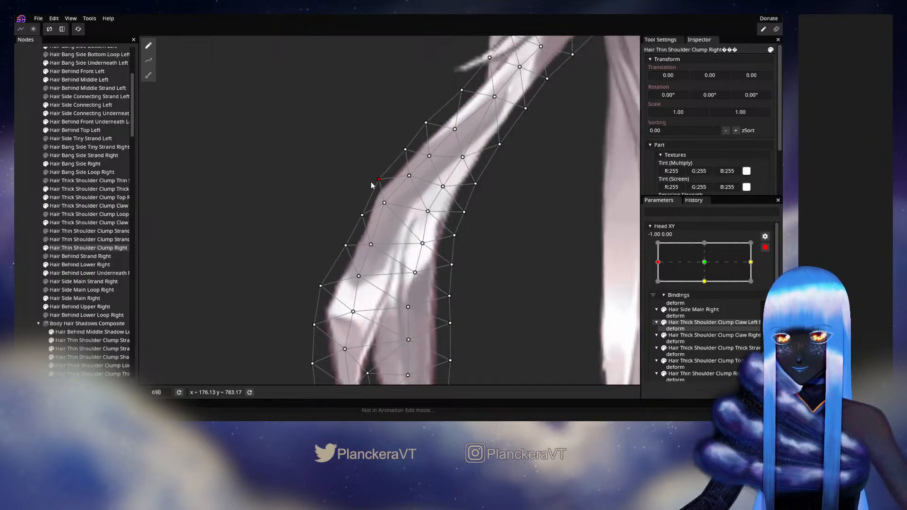
left_click(370, 244)
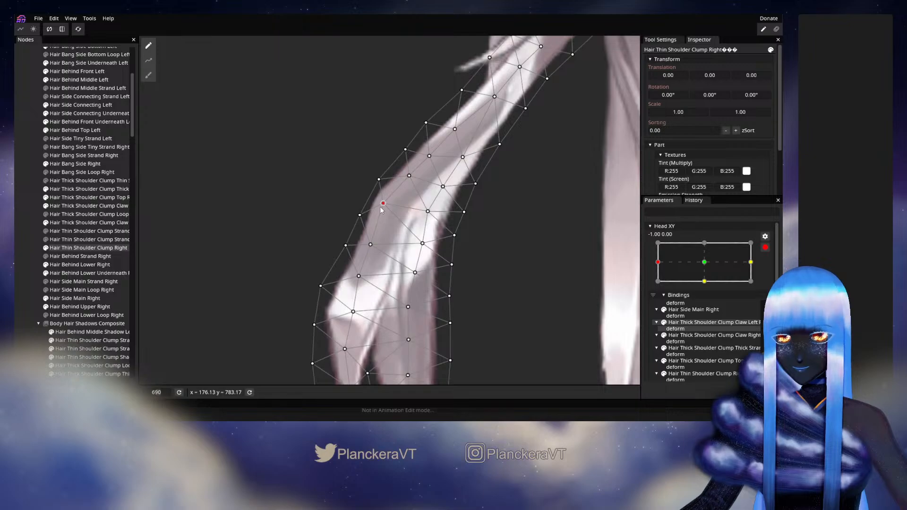
left_click(15, 272)
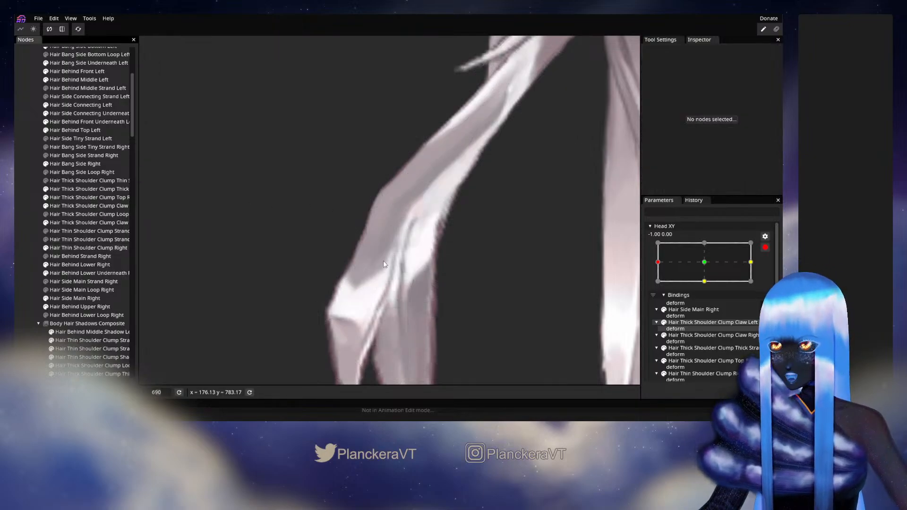
left_click(765, 248)
mouse_move(671, 291)
left_mouse_down()
mouse_move(662, 286)
mouse_move(707, 287)
mouse_move(655, 285)
left_mouse_up()
Nudge the outline and inner vertices just above the clump's upper bend outward at Head XY -1.00, 0.00, and preview the head turn.
left_click(770, 270)
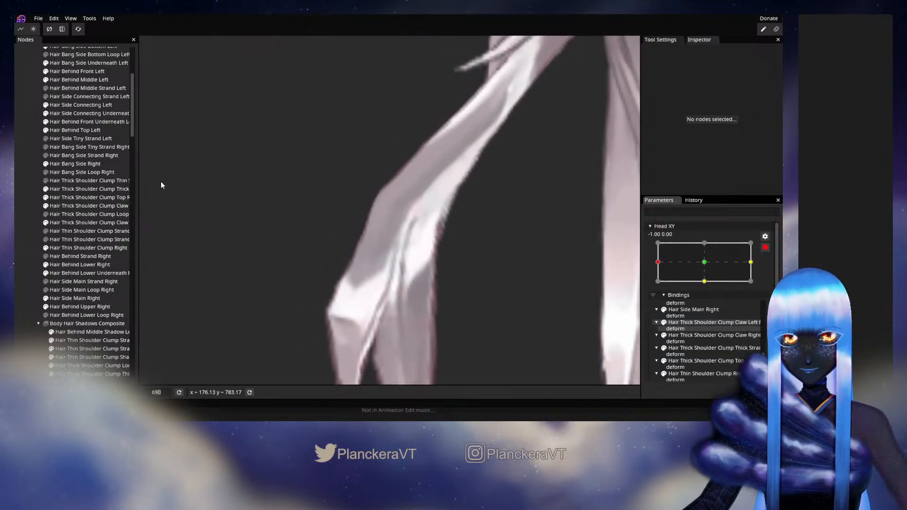
left_click(110, 248)
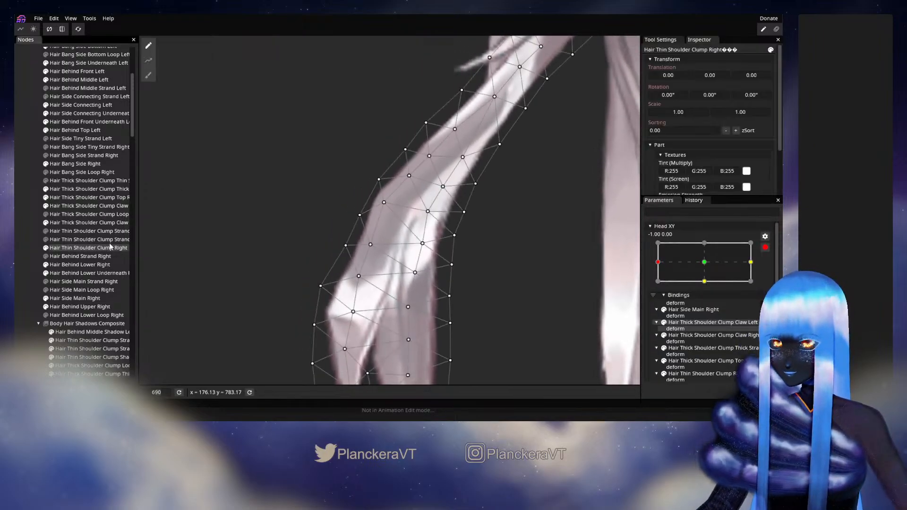
left_click(409, 175)
left_click(377, 178)
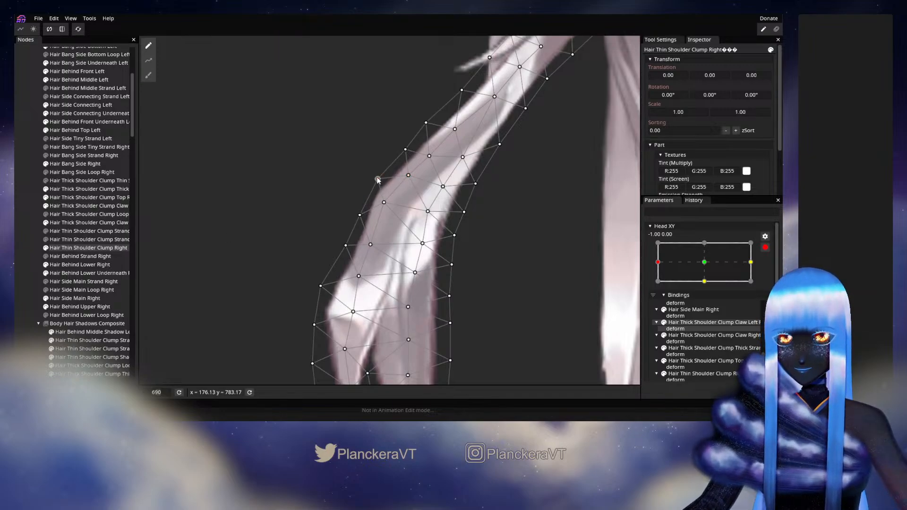
left_click(405, 149)
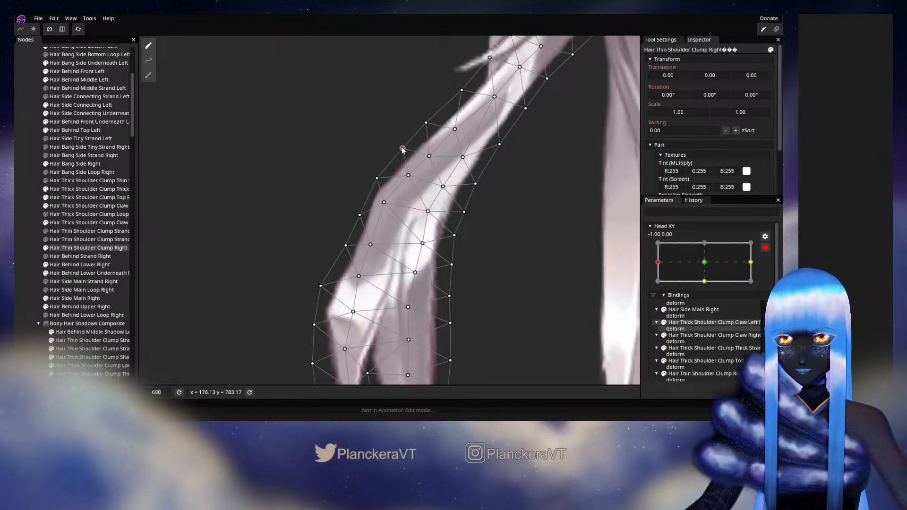
left_click(109, 247)
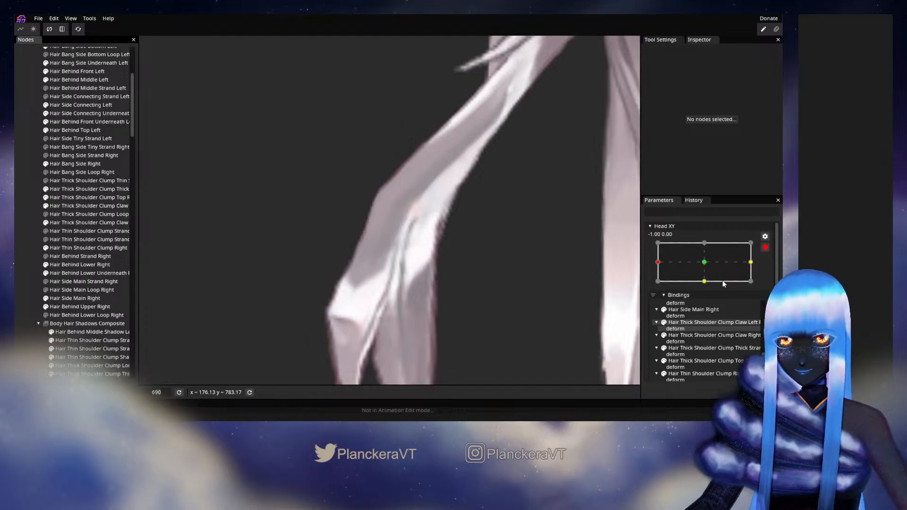
left_click(765, 248)
mouse_move(663, 290)
left_mouse_down()
mouse_move(706, 286)
mouse_move(657, 285)
left_mouse_up()
Refine the same vertices above the clump's upper bend slightly outward and down at Head XY -1.00, 0.00, and recheck the motion.
left_click(771, 271)
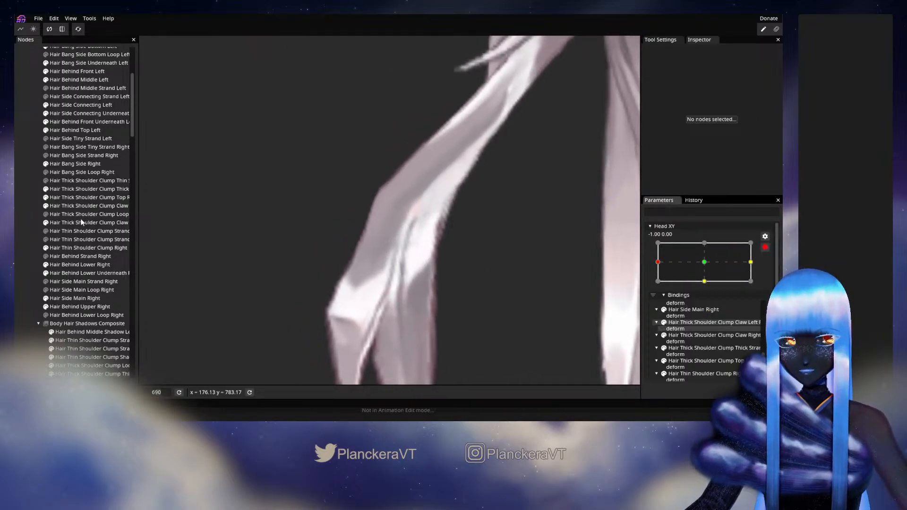
left_click(81, 248)
left_click(407, 176)
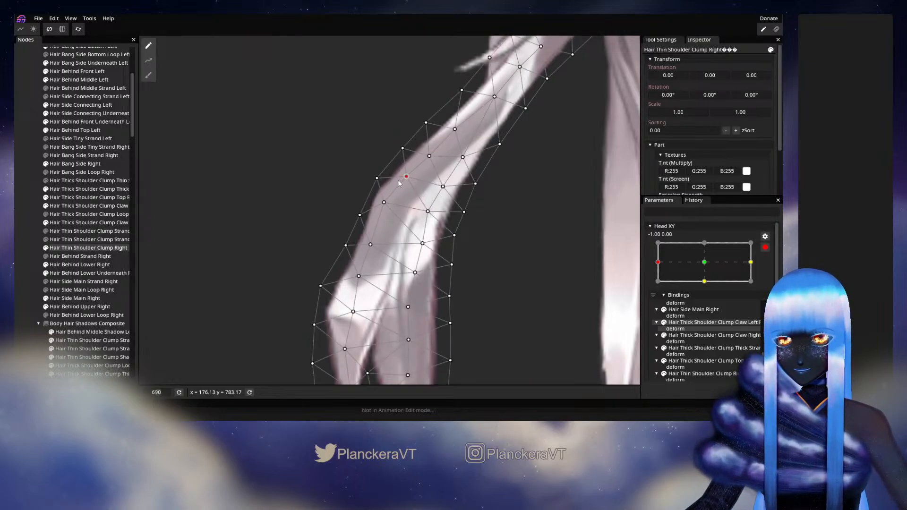
left_click(376, 178)
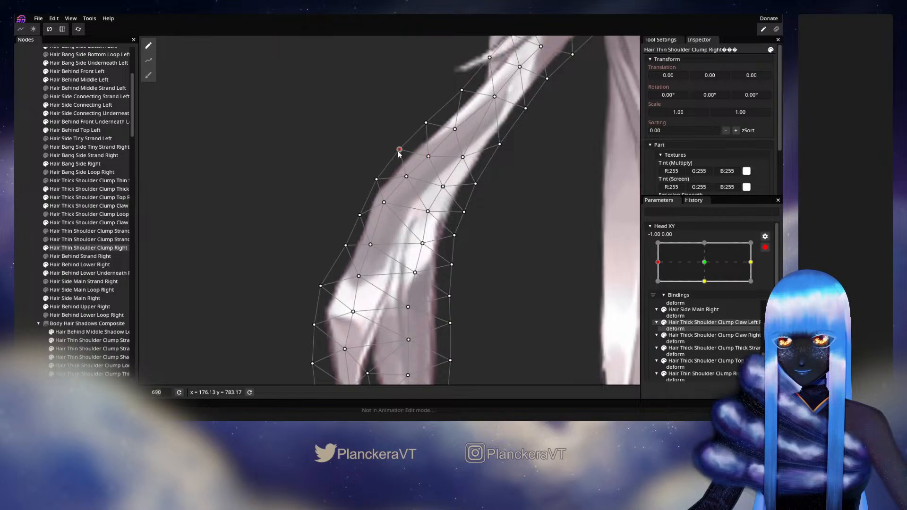
left_click(22, 227)
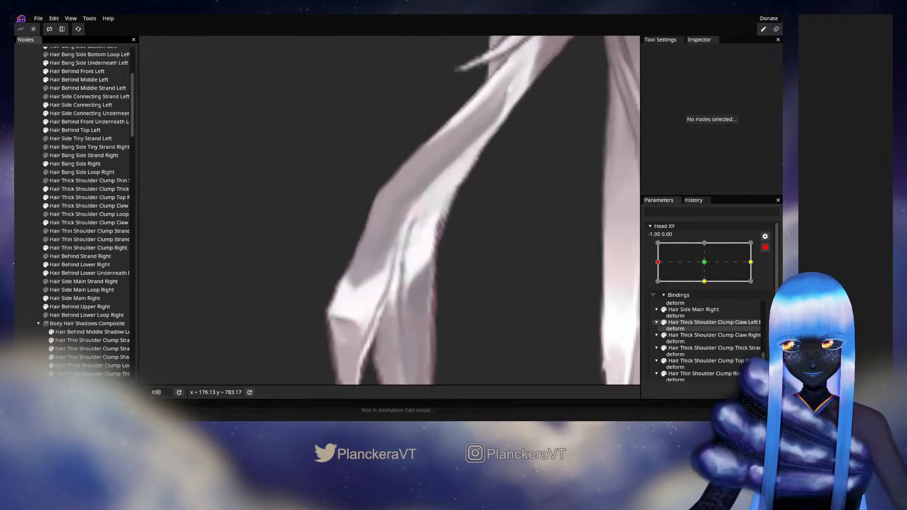
left_click(765, 250)
mouse_move(660, 287)
left_mouse_down()
mouse_move(707, 283)
mouse_move(655, 289)
left_mouse_up()
Make final small vertex shifts at the clump's upper bend to round it at Head XY -1.00, 0.00, and preview vertical head movement.
left_click(770, 270)
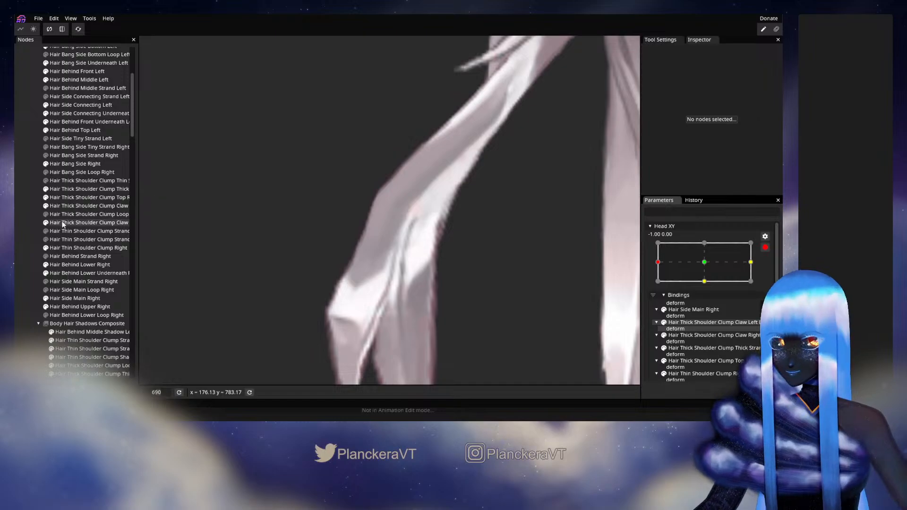
left_click(64, 245)
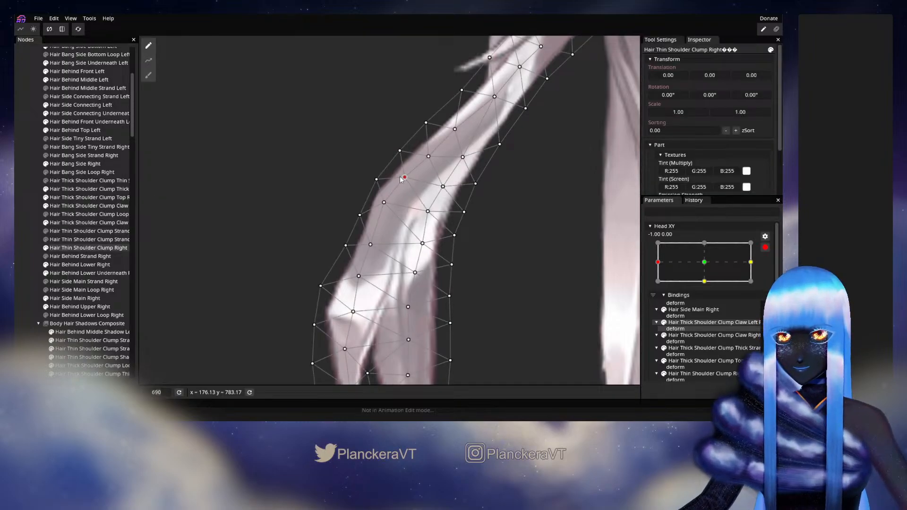
left_click(398, 150)
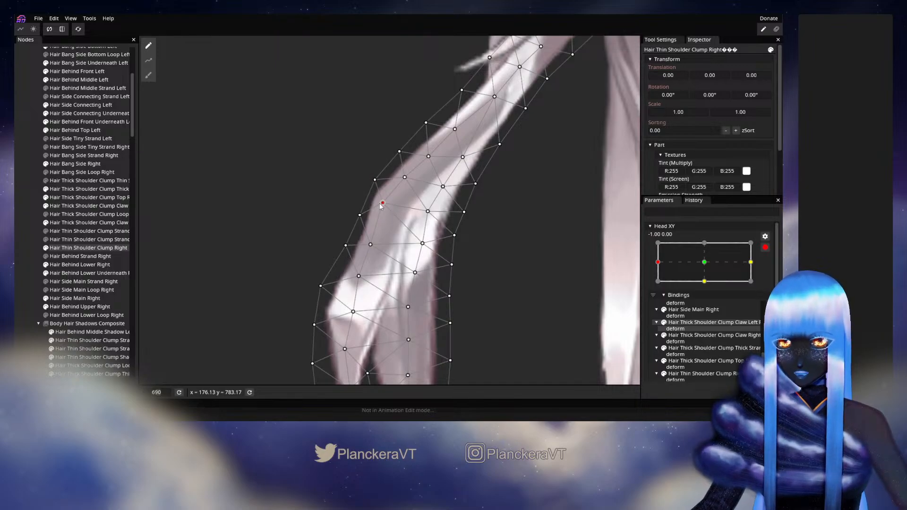
left_click(14, 247)
left_click(765, 247)
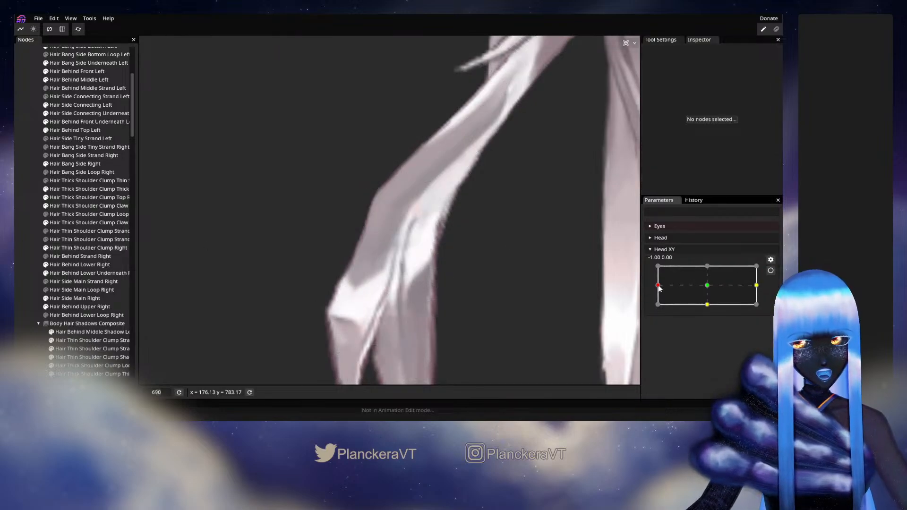
mouse_move(658, 286)
left_mouse_down()
mouse_move(715, 282)
mouse_move(657, 284)
left_mouse_up()
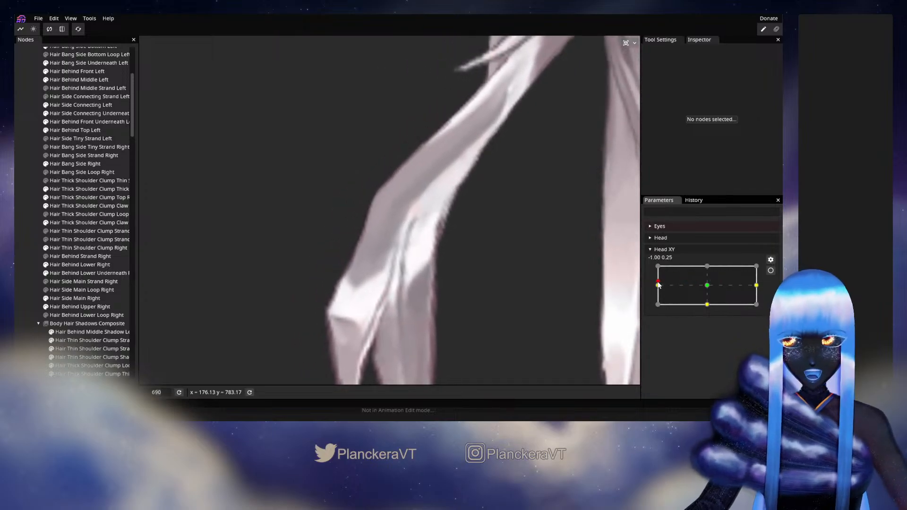
Adjust the outer outline vertex of Hair Thin Shoulder Clump Right between its two bends at Head XY -1.00, 0.00, and preview the motion.
left_click(770, 271)
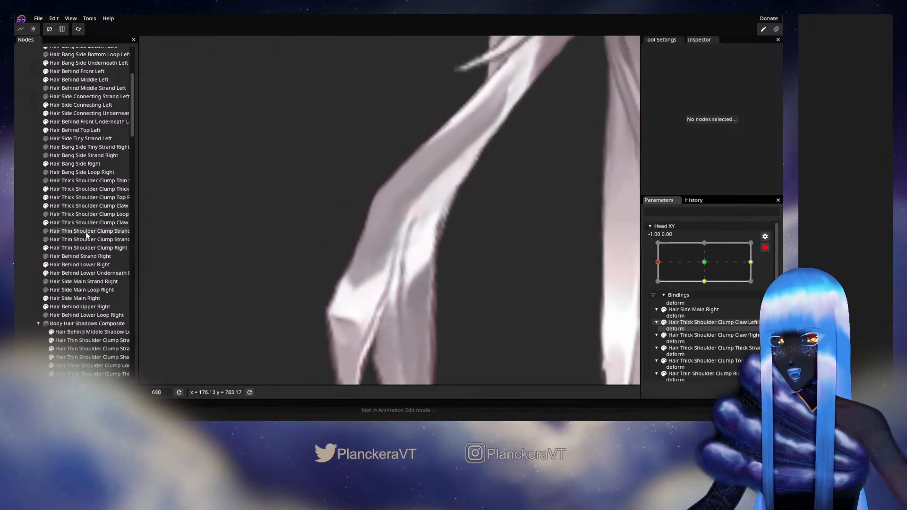
left_click(94, 222)
left_click(78, 247)
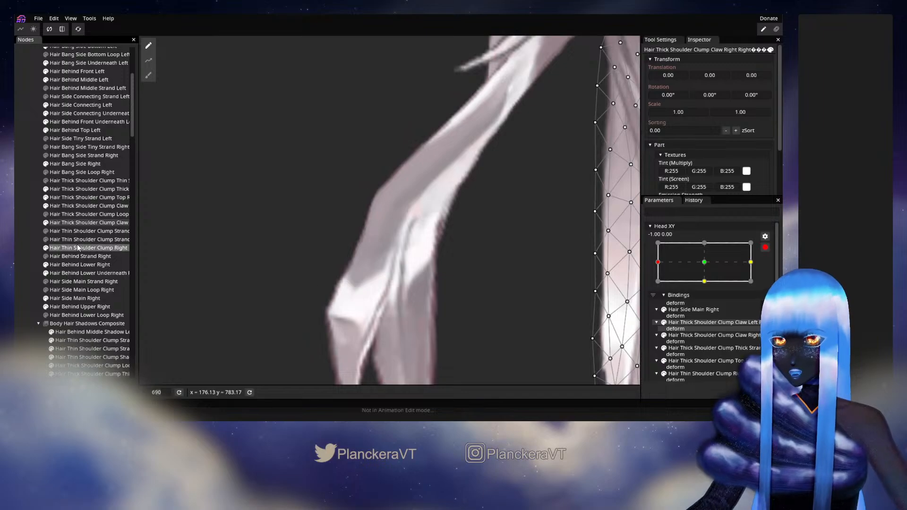
left_click_drag(355, 216, 342, 248)
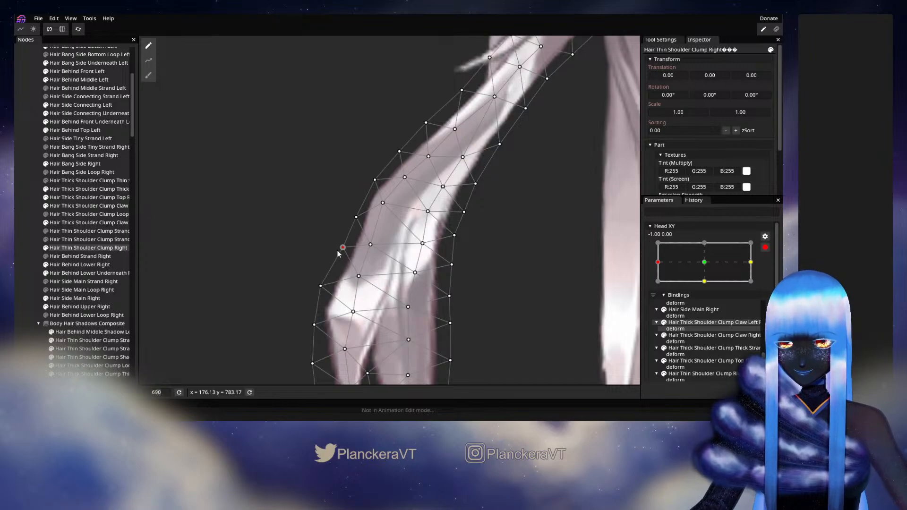
left_click(85, 249)
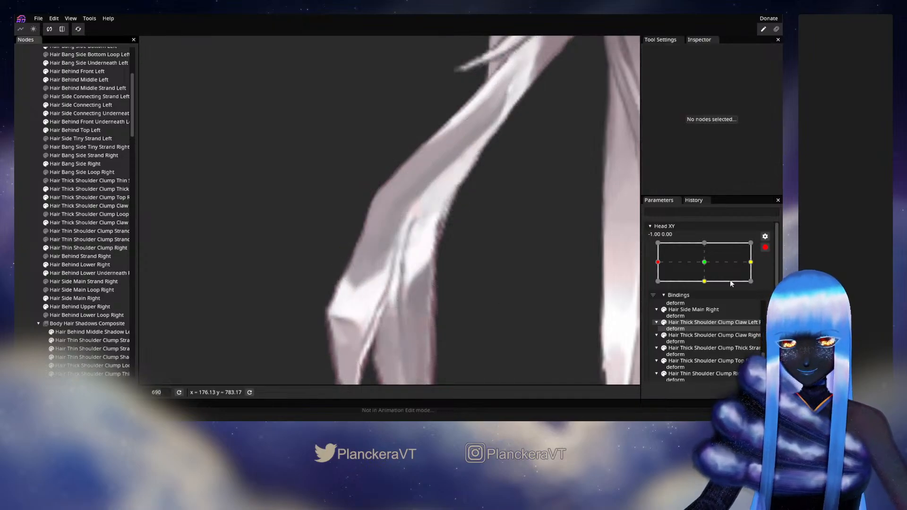
left_click(765, 248)
mouse_move(657, 286)
left_mouse_down()
mouse_move(709, 284)
mouse_move(652, 292)
mouse_move(706, 286)
mouse_move(659, 286)
left_mouse_up()
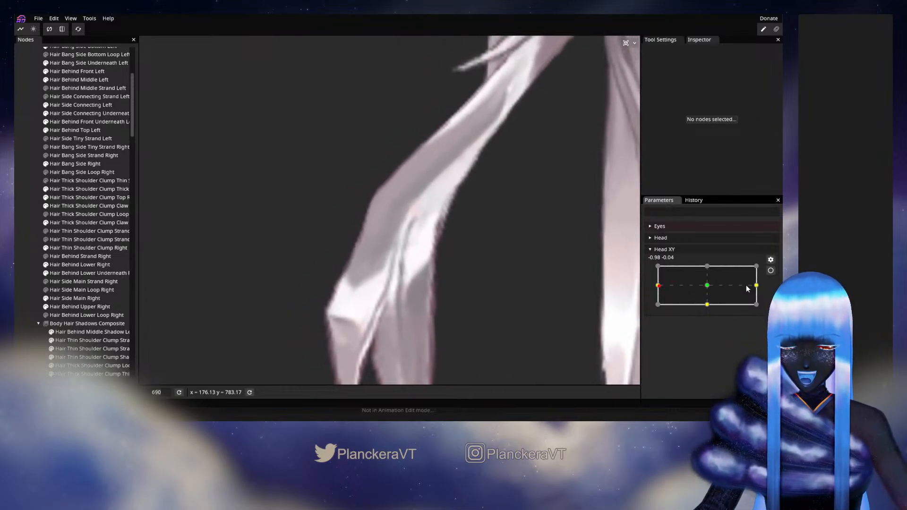
Nudge the clump's outer-side inner vertices between the two bends slightly upward at Head XY -1.00, 0.00, and preview the head movement.
left_click(770, 271)
left_click(75, 248)
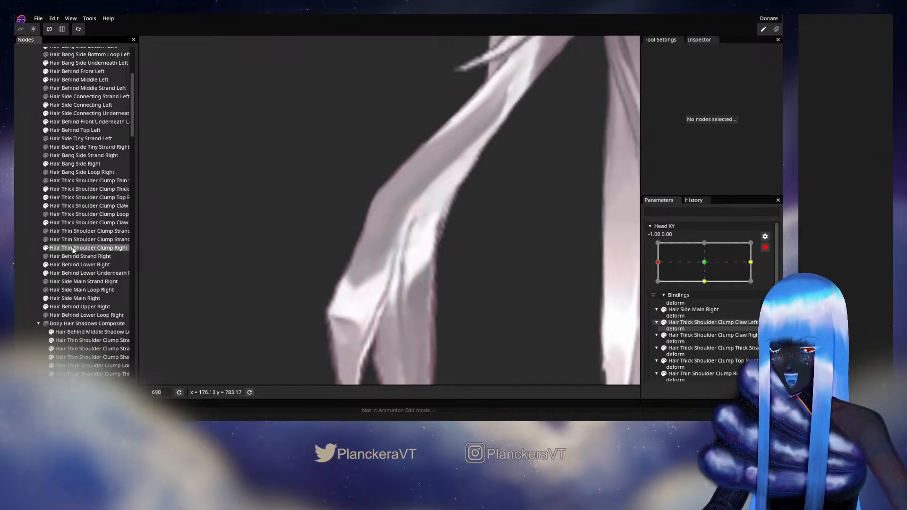
left_click_drag(360, 281, 362, 277)
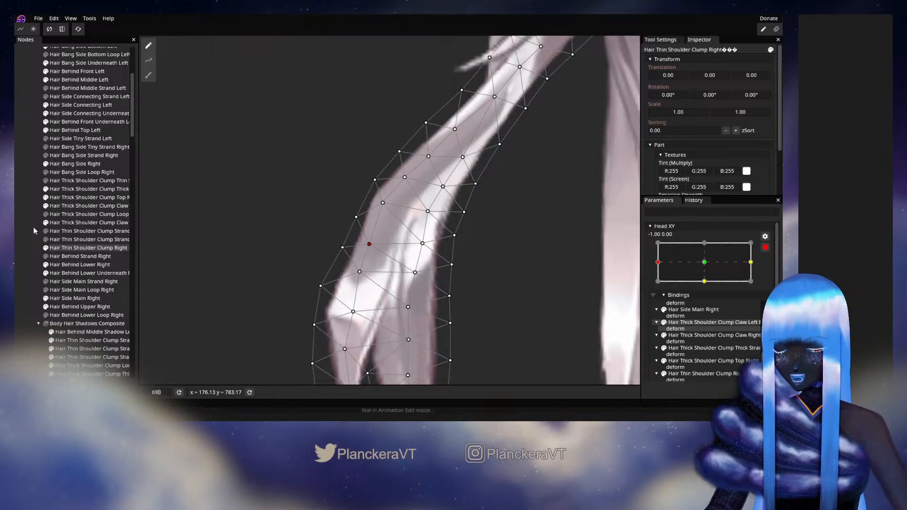
left_click(462, 253)
left_click(765, 249)
mouse_move(658, 285)
left_mouse_down()
mouse_move(708, 282)
mouse_move(661, 279)
left_mouse_up()
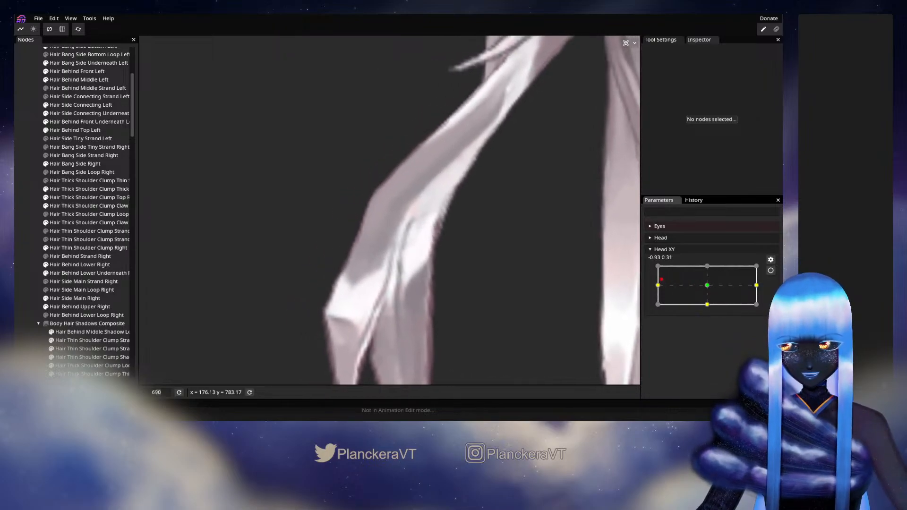
Shift the vertices along the central highlight below the upper bend slightly toward the clump's inner edge, and check the motion.
left_click(770, 270)
left_click(63, 248)
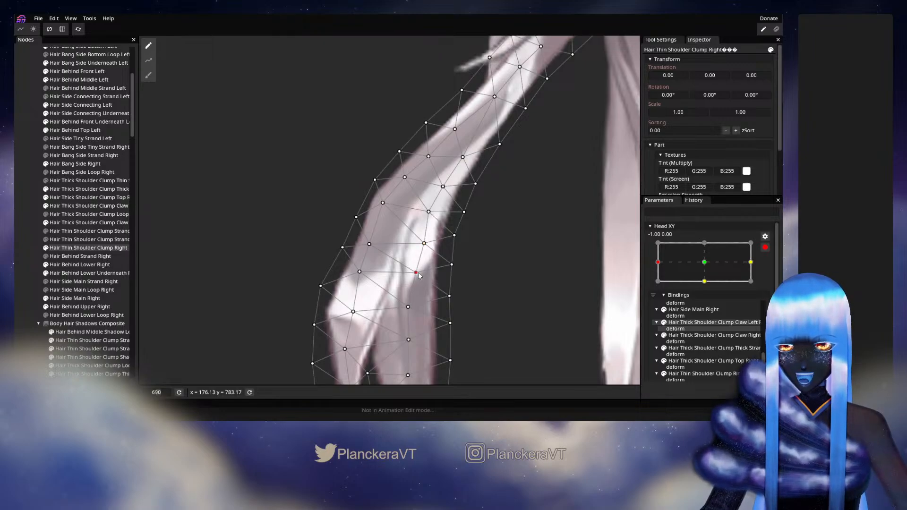
left_click(21, 256)
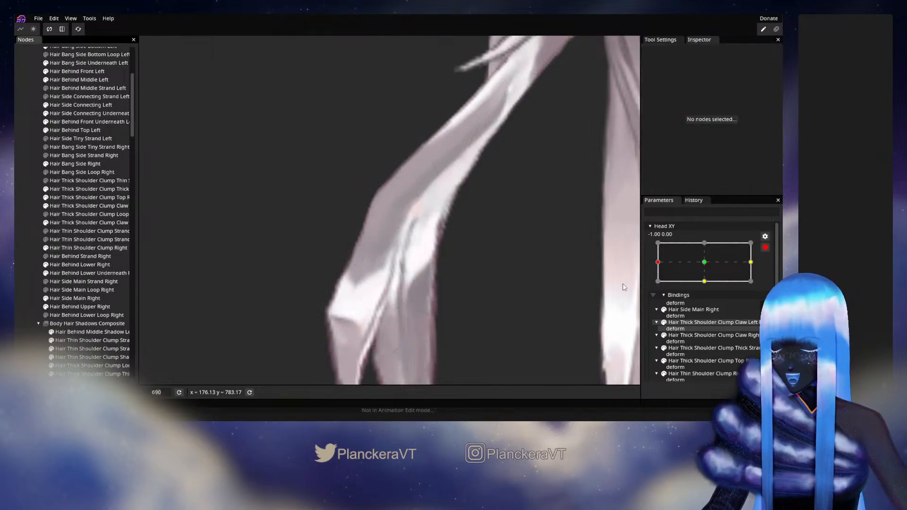
left_click(764, 248)
mouse_move(658, 287)
left_mouse_down()
mouse_move(710, 290)
mouse_move(654, 288)
mouse_move(707, 288)
mouse_move(662, 286)
left_mouse_up()
Nudge three inner vertices around and just above the clump's upper bend slightly down at Head XY -1.00, 0.00, and preview the result.
left_click(770, 271)
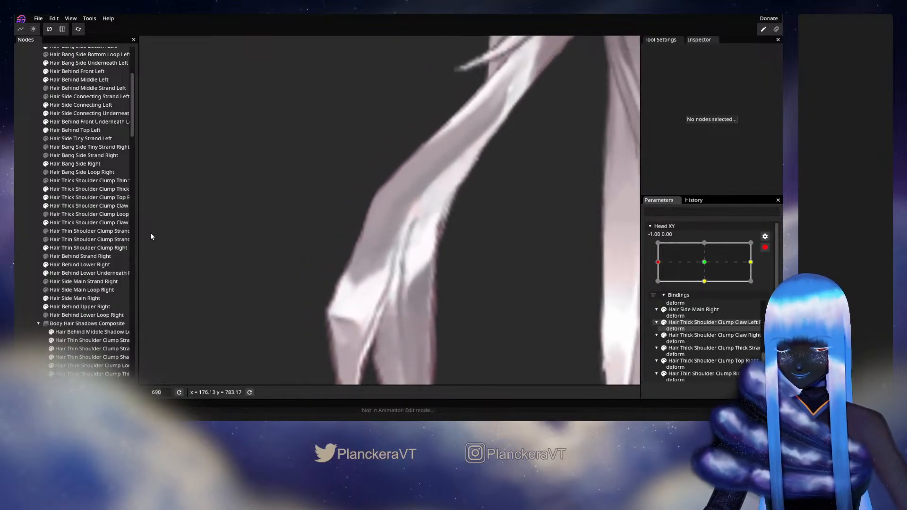
left_click(65, 247)
left_click(443, 187)
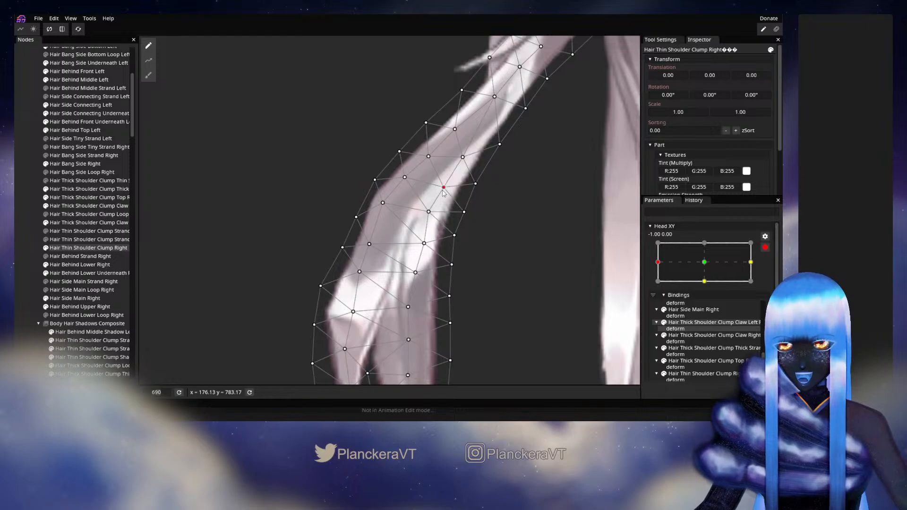
left_click(403, 179)
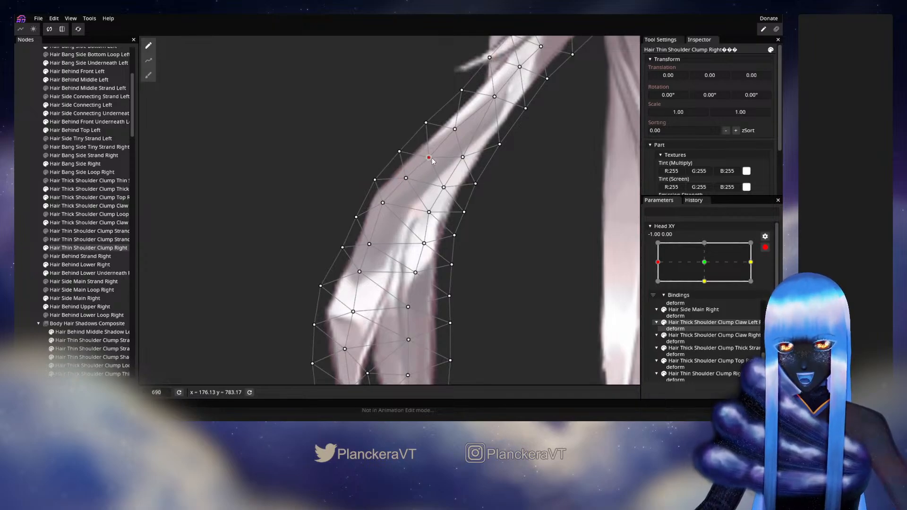
left_click(25, 241)
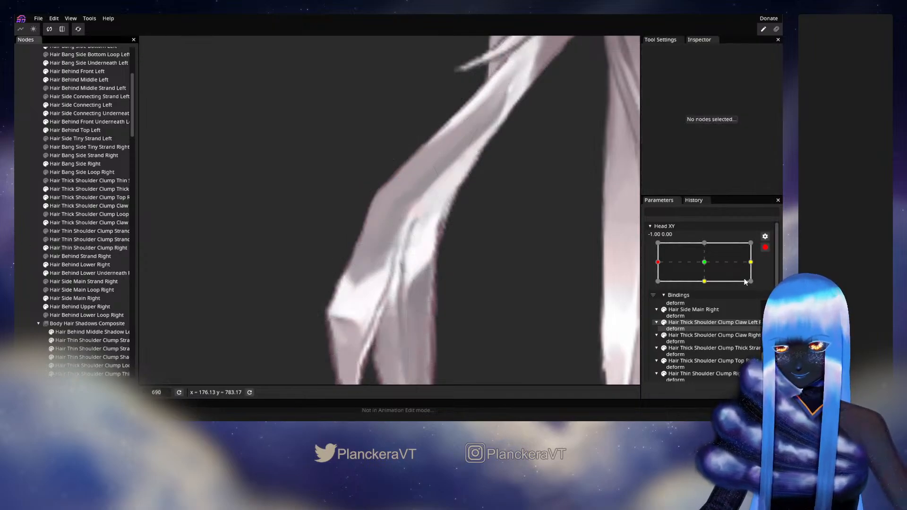
left_click(764, 247)
mouse_move(657, 286)
left_mouse_down()
mouse_move(704, 284)
mouse_move(657, 285)
left_mouse_up()
Lower the inner vertices across the clump's width around the upper bend slightly at Head XY -1.00, 0.00, and preview vertical head movement.
left_click(770, 270)
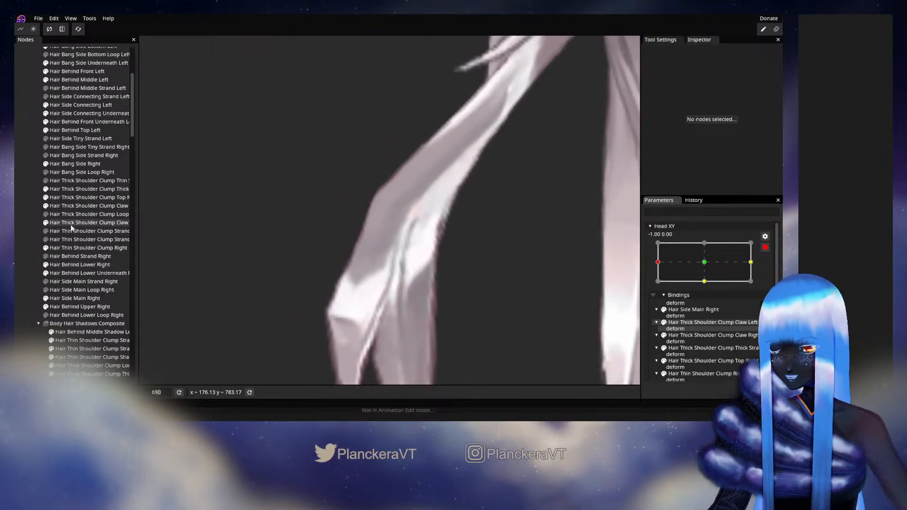
left_click(75, 248)
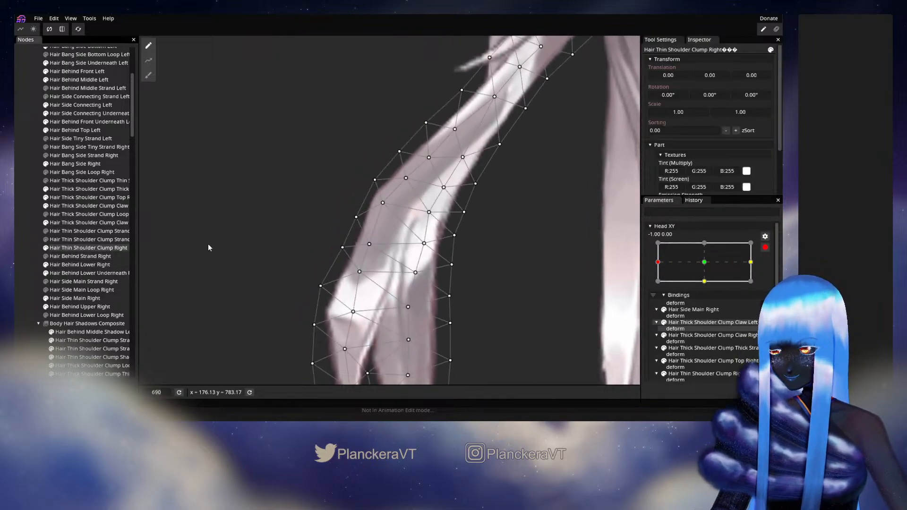
left_click(428, 157)
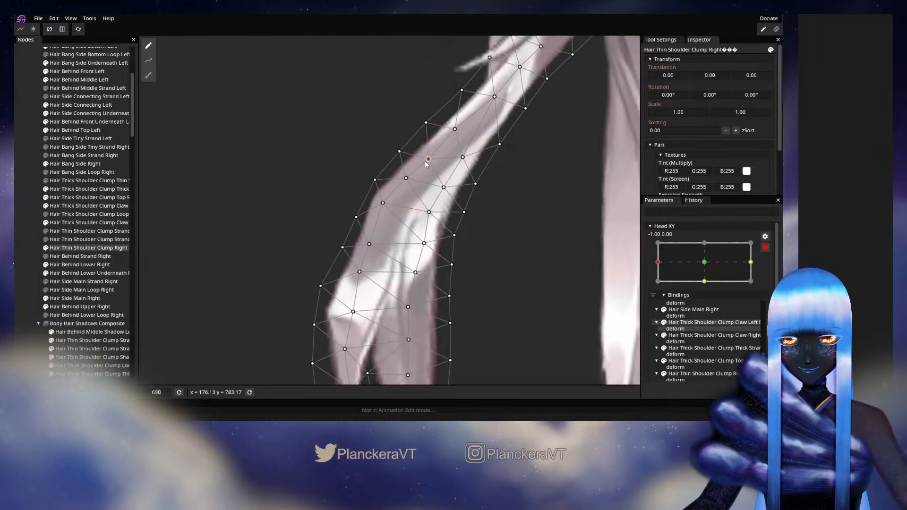
left_click(463, 157)
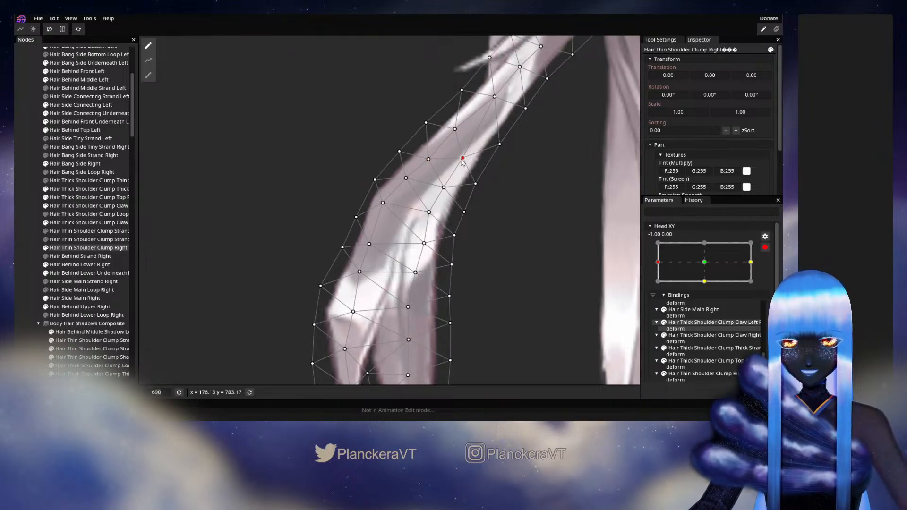
left_click(443, 188)
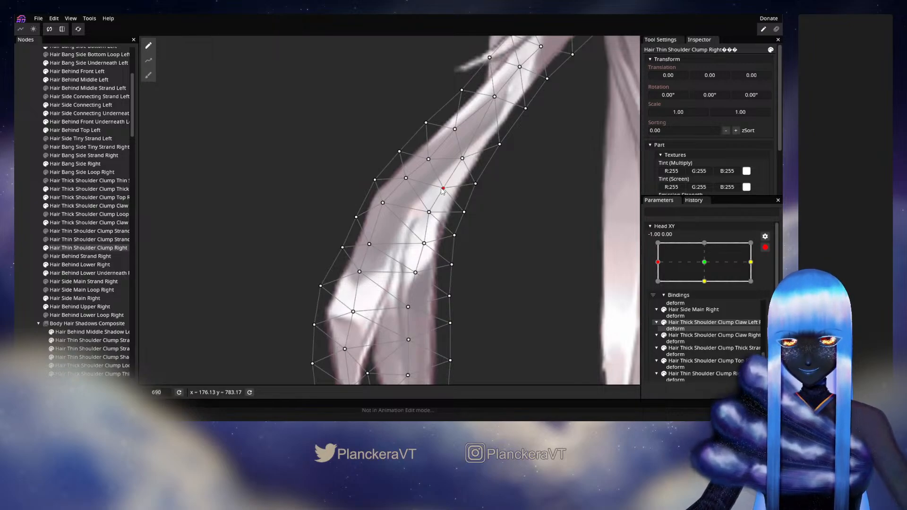
left_click(428, 212)
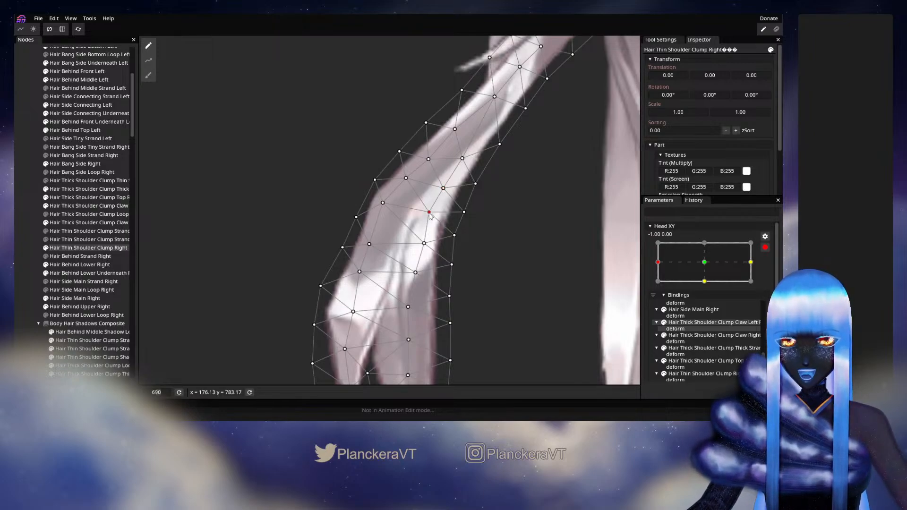
left_click(17, 285)
left_click(766, 247)
mouse_move(659, 285)
left_mouse_down()
mouse_move(713, 287)
mouse_move(662, 282)
mouse_move(707, 297)
mouse_move(657, 285)
left_mouse_up()
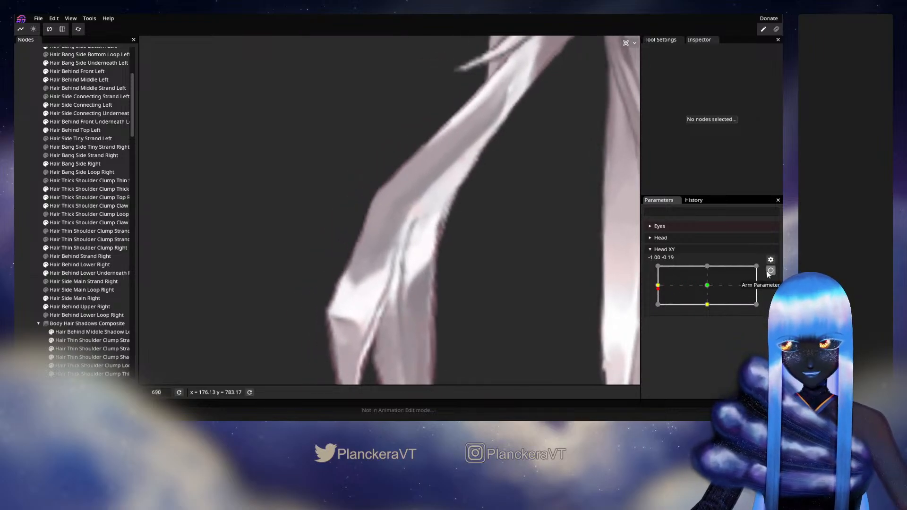
Nudge the inner and outer outline vertices on the slope above the upper bend slightly outward at Head XY -1.00, 0.00, and preview them.
left_click(770, 270)
left_click(66, 248)
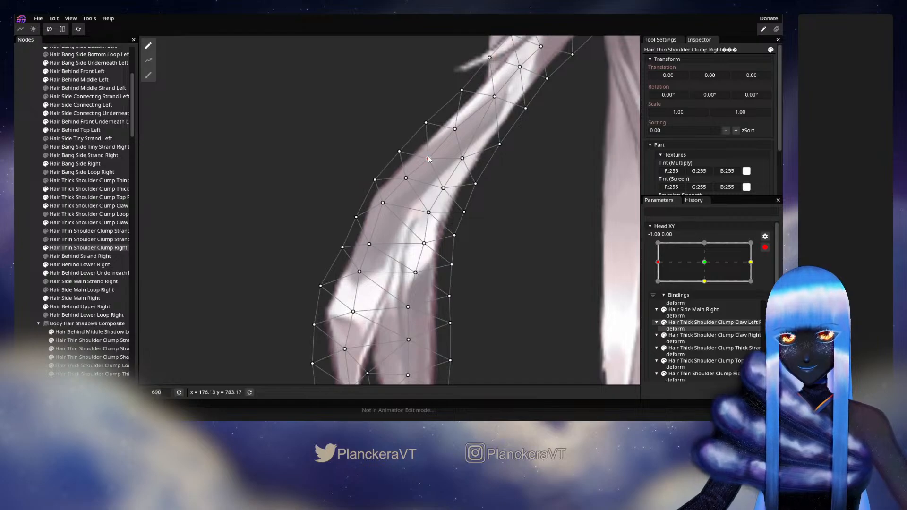
left_click(428, 159)
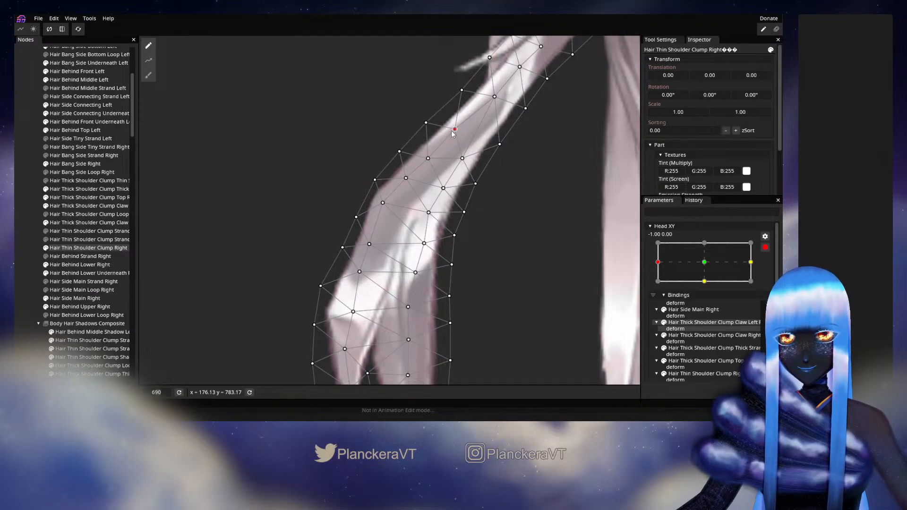
left_click(425, 122)
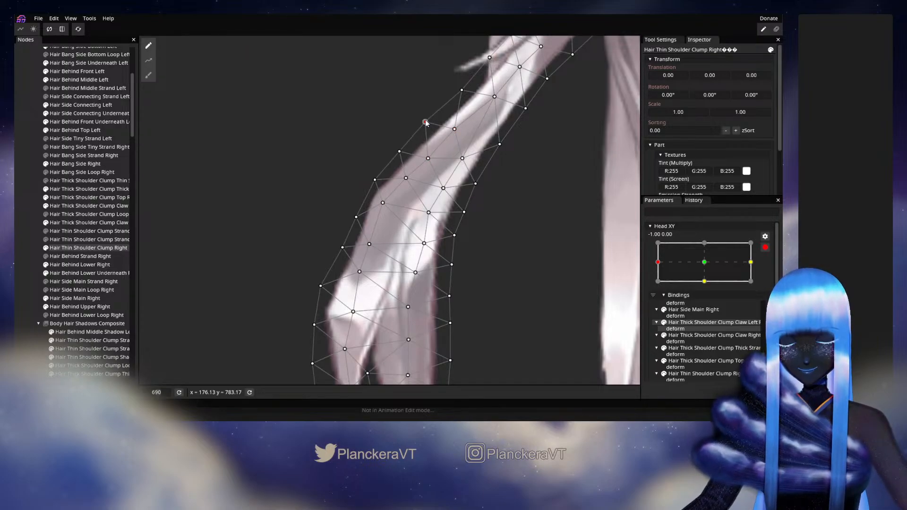
left_click_drag(461, 90, 459, 87)
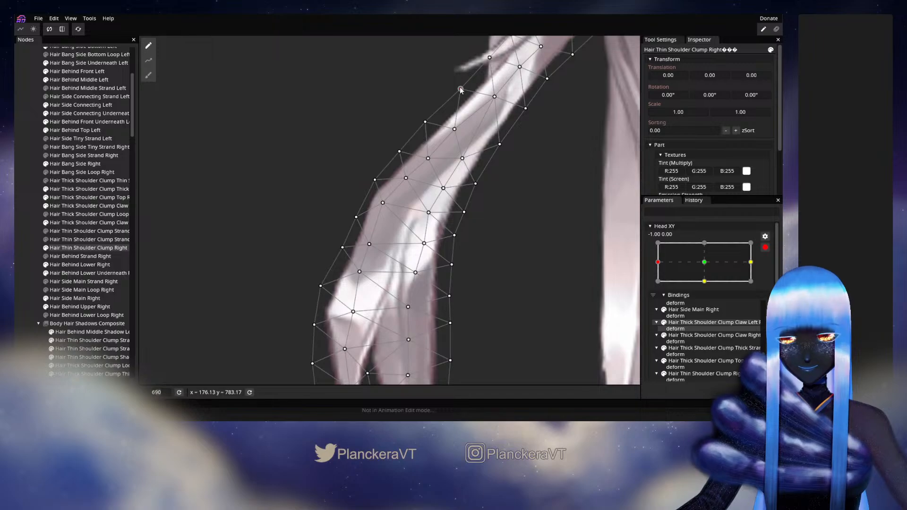
left_click(24, 246)
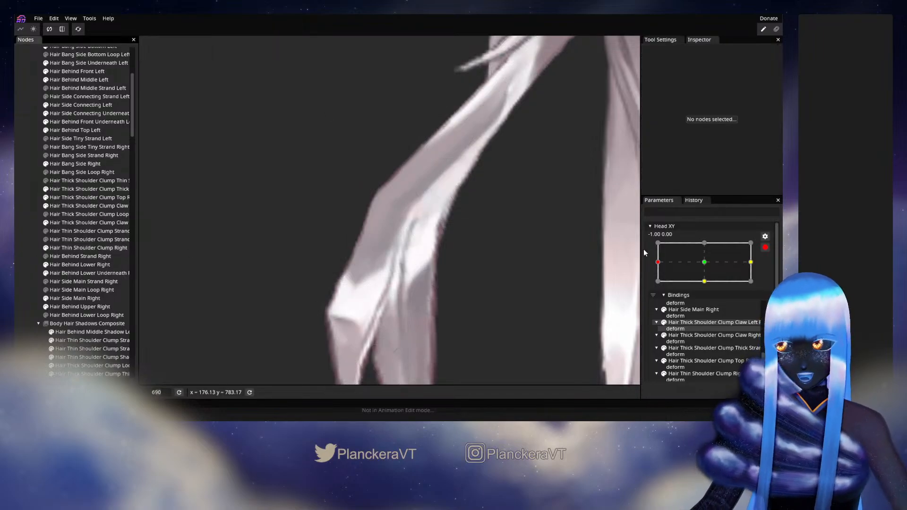
left_click(765, 249)
mouse_move(660, 288)
left_mouse_down()
mouse_move(716, 289)
mouse_move(658, 289)
left_mouse_up()
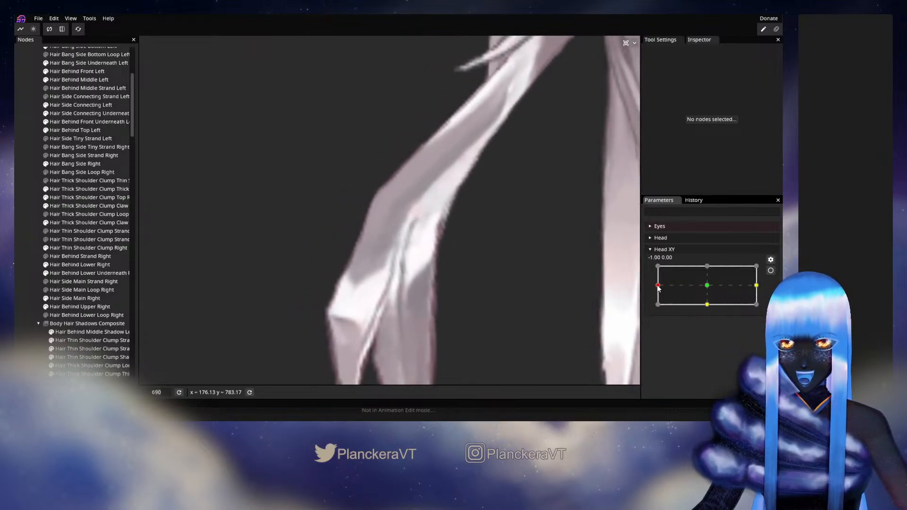
Push the outer-side vertices and outline just above the upper bend further outward and up at Head XY -1.00, 0.00, and recheck the motion.
left_click(769, 271)
left_click(69, 248)
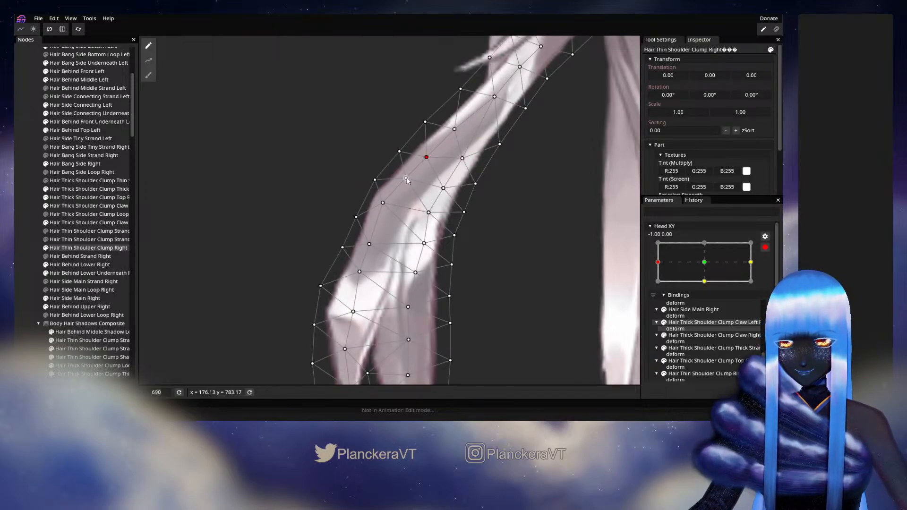
left_click(405, 176)
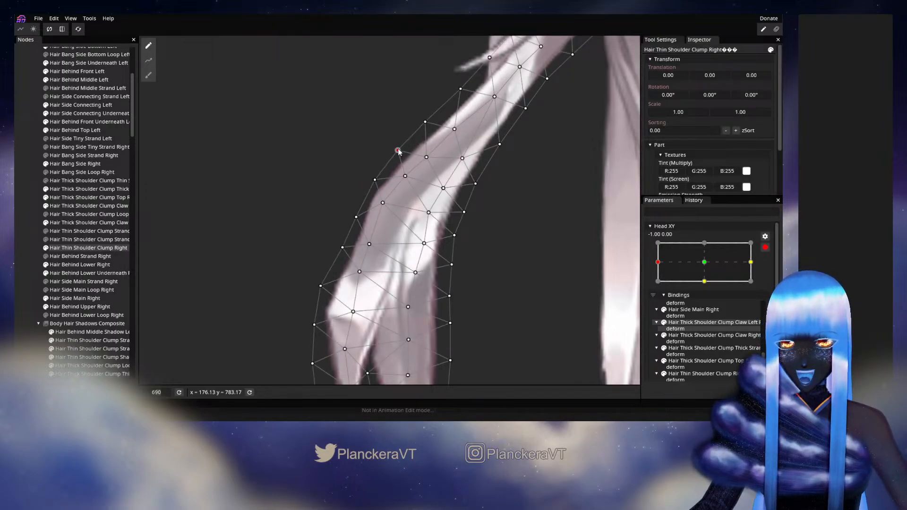
left_click(454, 129)
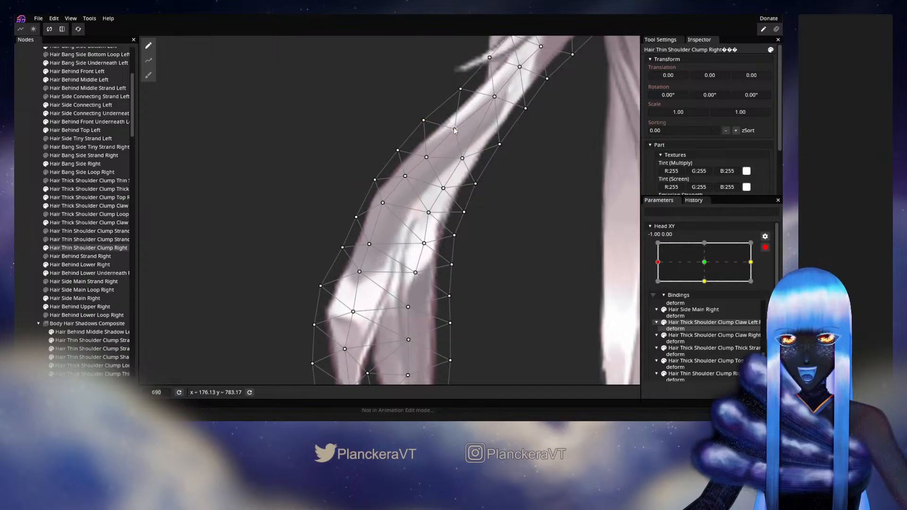
left_click(423, 120)
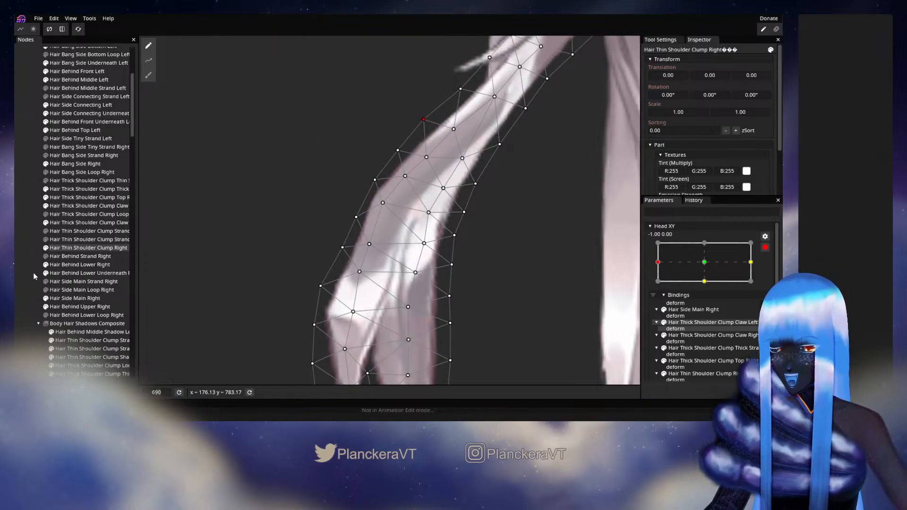
left_click(764, 247)
left_click(764, 247)
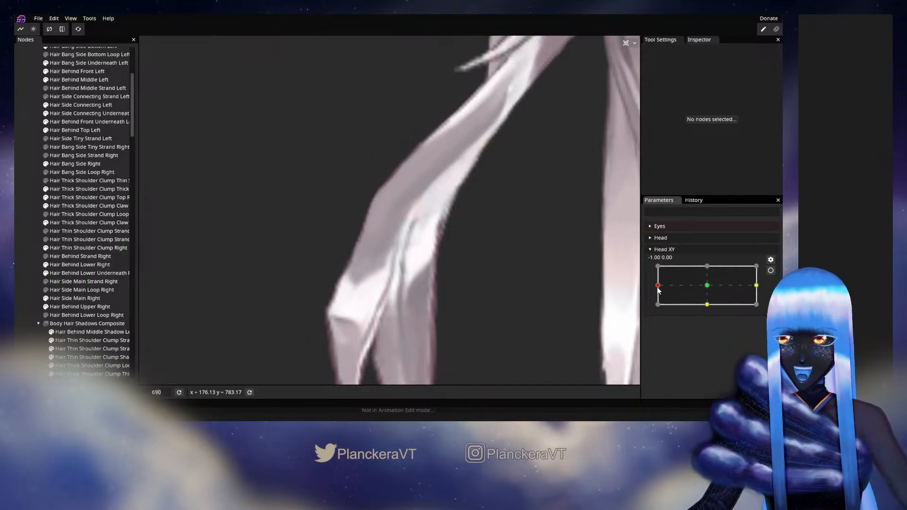
mouse_move(658, 286)
left_mouse_down()
mouse_move(717, 292)
mouse_move(654, 286)
left_mouse_up()
Nudge the outer outline vertices on the slope above the clump's upper bend slightly outward and down at Head XY -1.00, 0.00, and preview them.
left_click(770, 271)
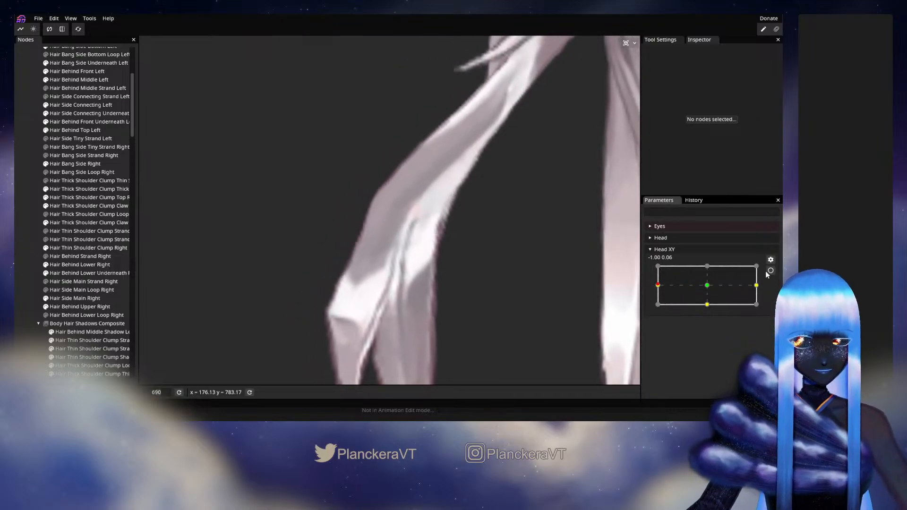
left_click(70, 248)
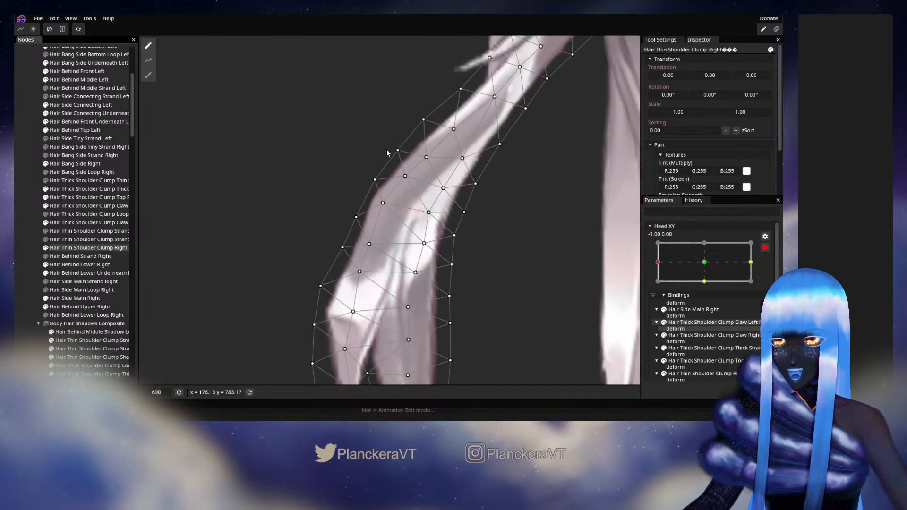
left_click_drag(396, 153, 396, 155)
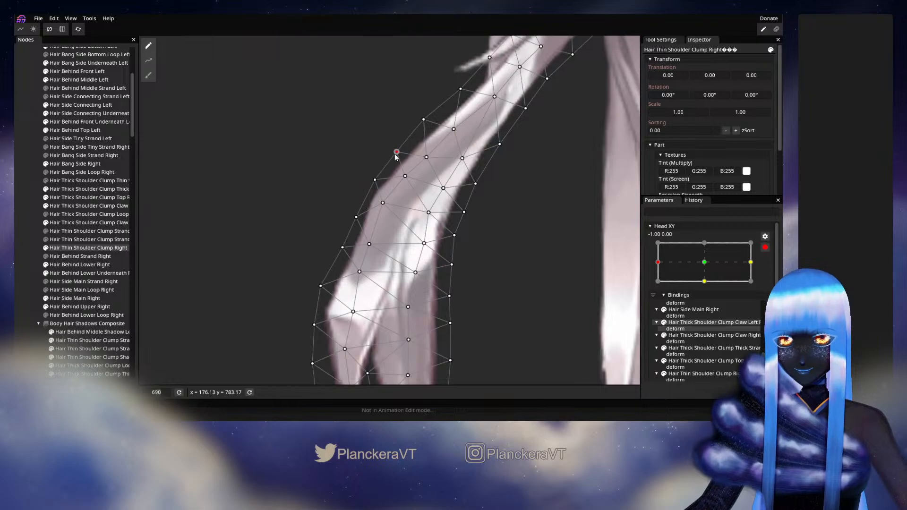
left_click_drag(424, 120, 421, 122)
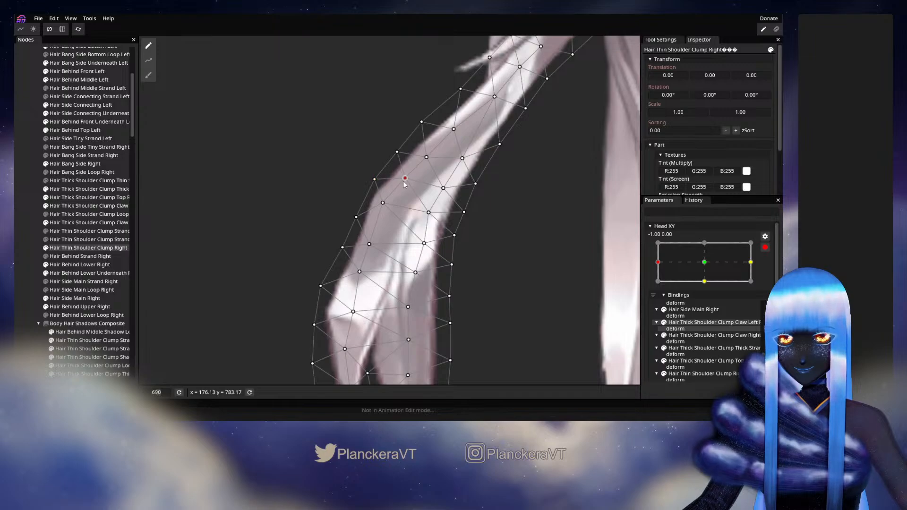
left_click(608, 288)
mouse_move(658, 285)
left_mouse_down()
mouse_move(706, 287)
mouse_move(656, 289)
left_mouse_up()
Lower the outer-side inner vertex at the clump's upper bend slightly at Head XY -1.00, 0.00, and recheck the head movement.
left_click(770, 270)
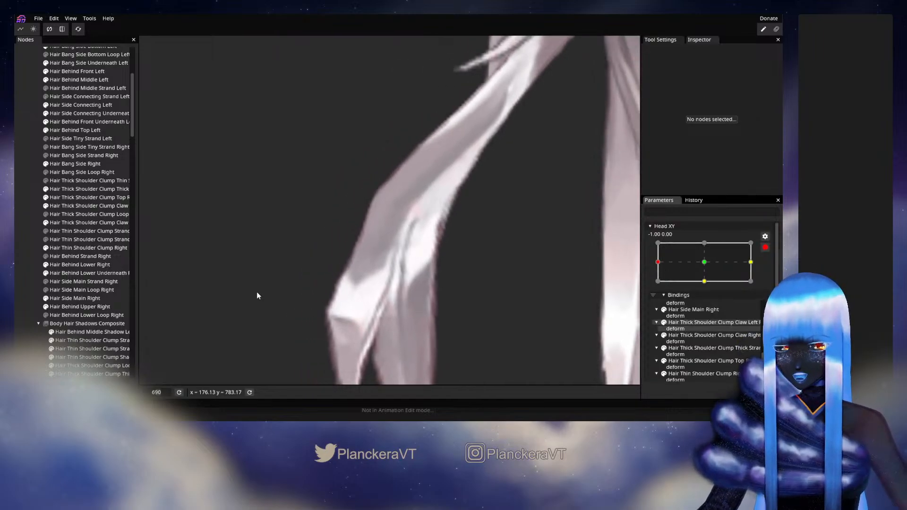
left_click(71, 265)
left_click(63, 248)
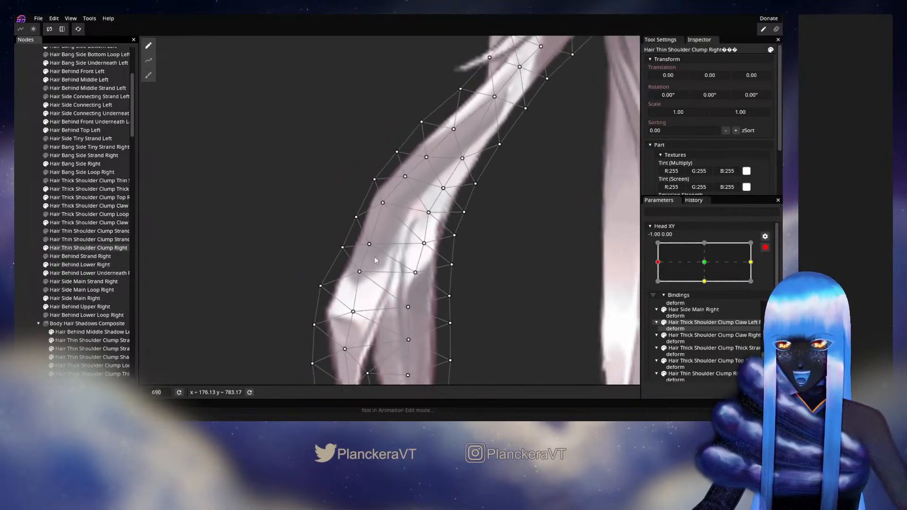
left_click(429, 213)
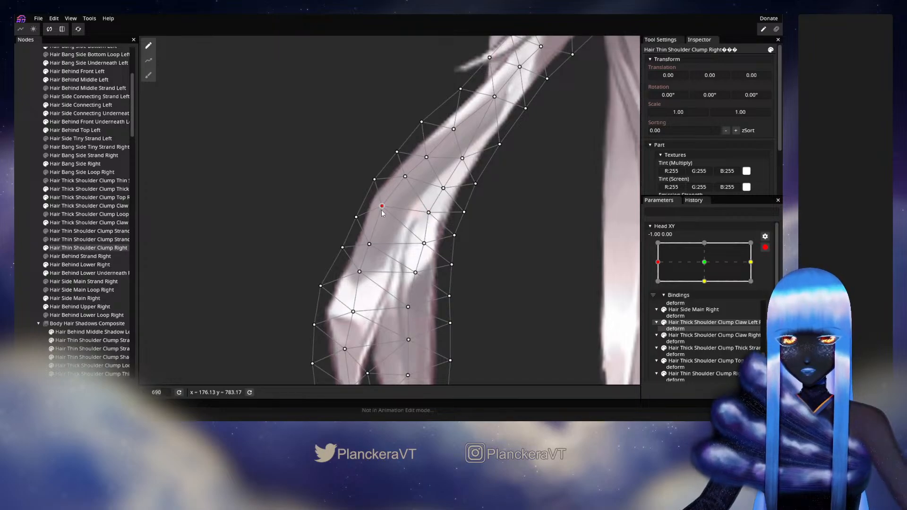
left_click(32, 269)
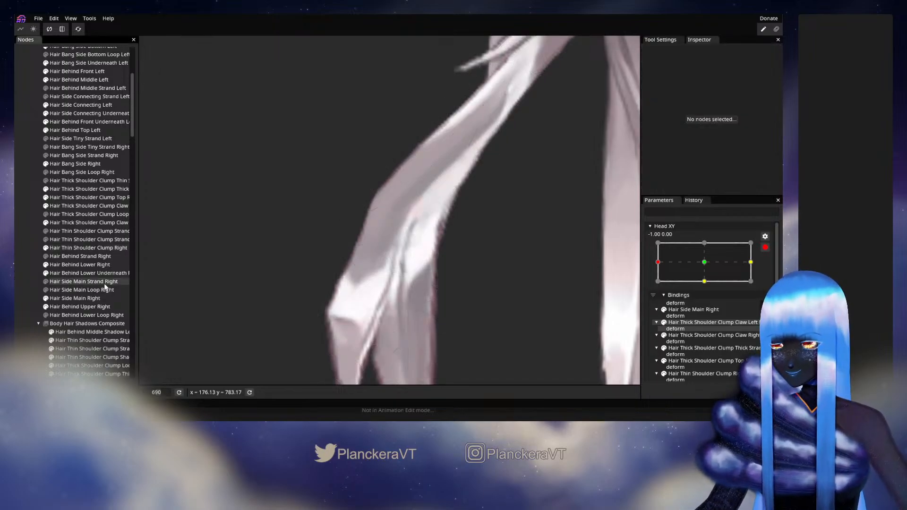
left_click(765, 247)
mouse_move(658, 285)
left_mouse_down()
mouse_move(713, 286)
mouse_move(657, 285)
left_mouse_up()
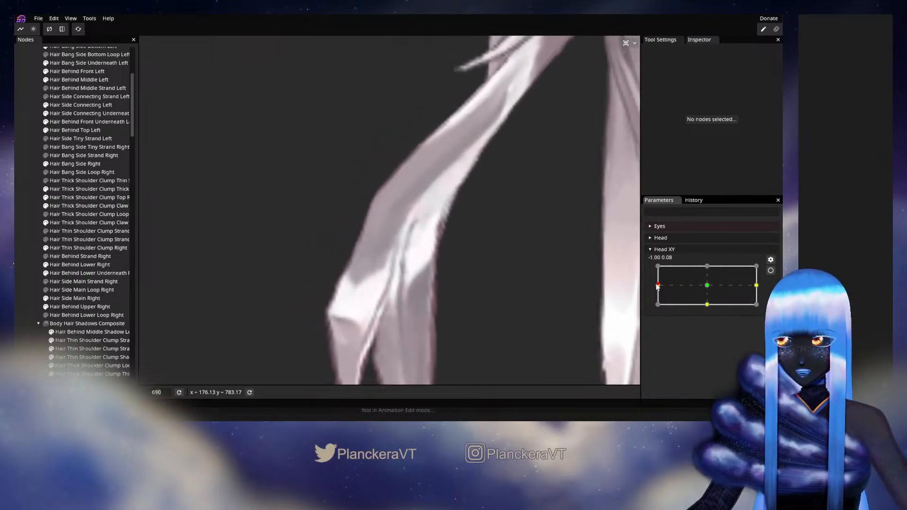
Shift the body-side outline and inner vertices just below the upper bend slightly toward the clump's outer side at Head XY -1.00, 0.00, and preview.
left_click(770, 271)
left_click(47, 248)
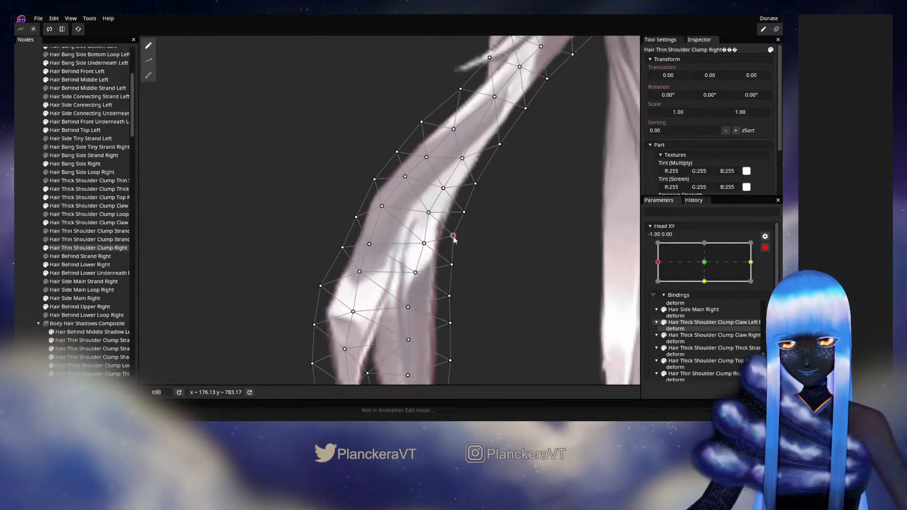
left_click_drag(424, 243, 422, 244)
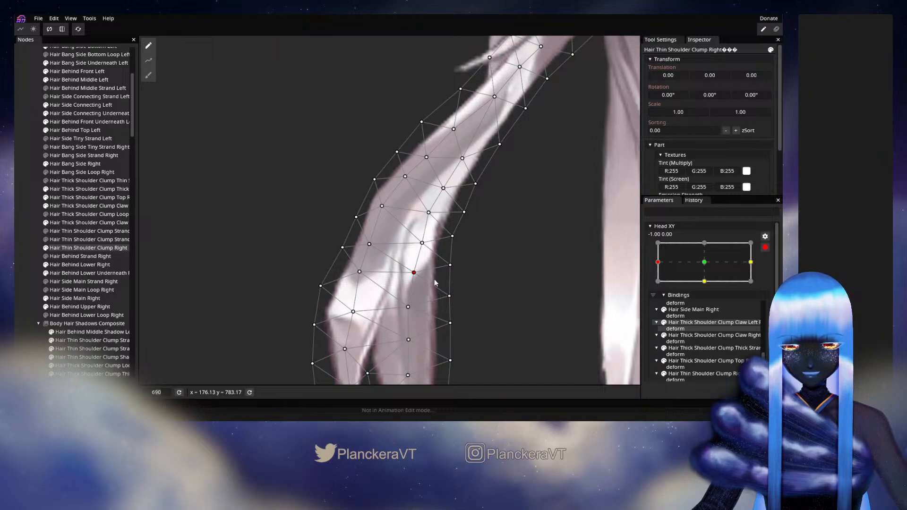
left_click_drag(471, 290, 476, 243)
left_click(454, 248)
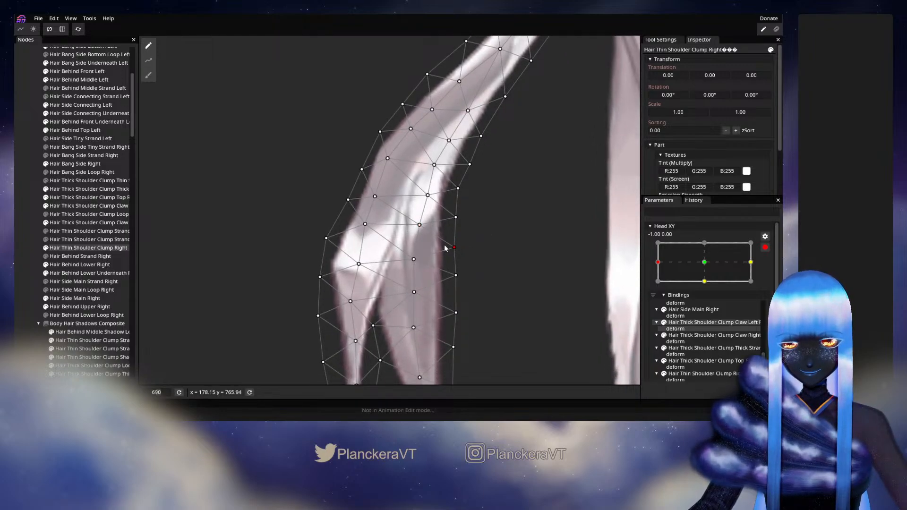
left_click(22, 260)
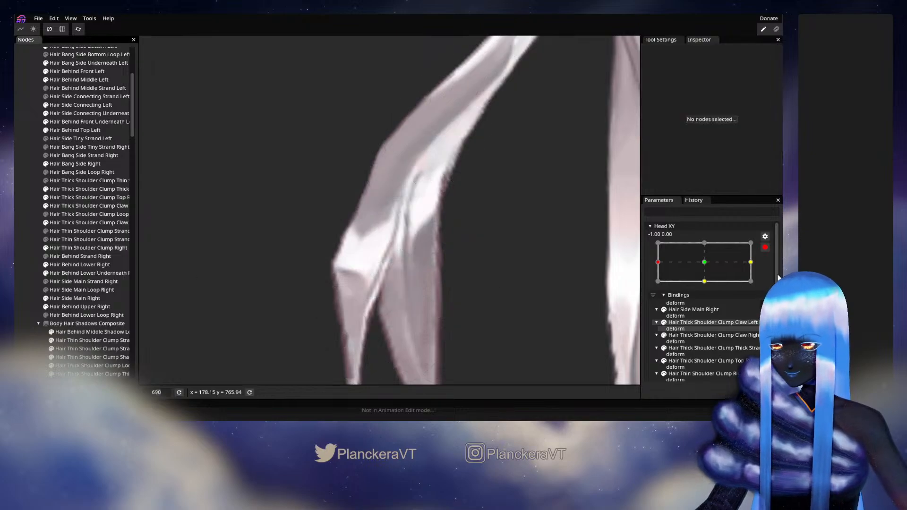
left_click(766, 247)
mouse_move(658, 285)
left_mouse_down()
mouse_move(709, 286)
mouse_move(658, 283)
mouse_move(699, 285)
mouse_move(661, 285)
mouse_move(668, 287)
left_mouse_up()
Push the outer outline vertex between the clump's two bends slightly outward at Head XY -1.00, 0.00, and preview horizontal head movement.
left_click(770, 270)
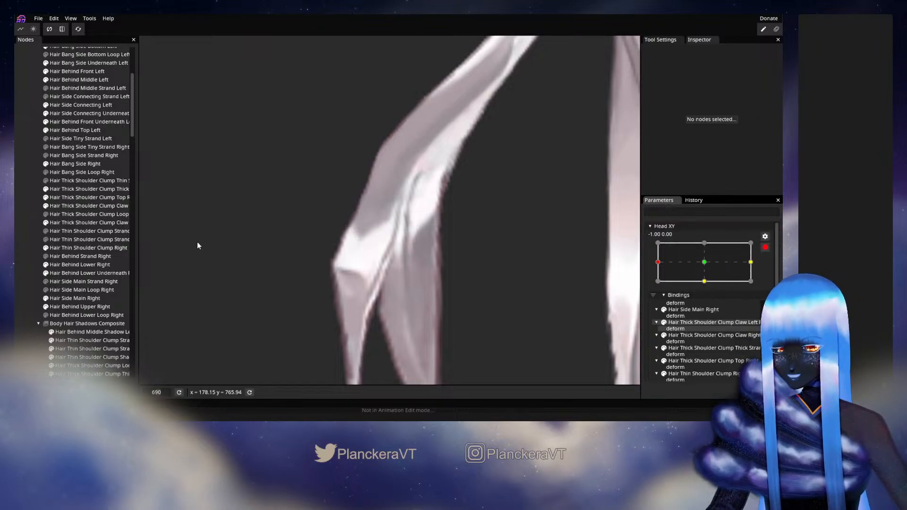
left_click(71, 247)
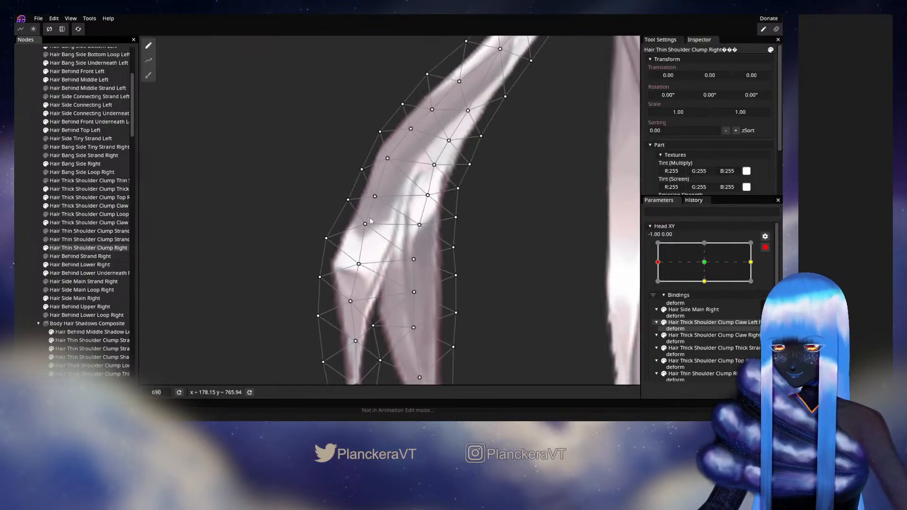
left_click_drag(348, 201, 343, 199)
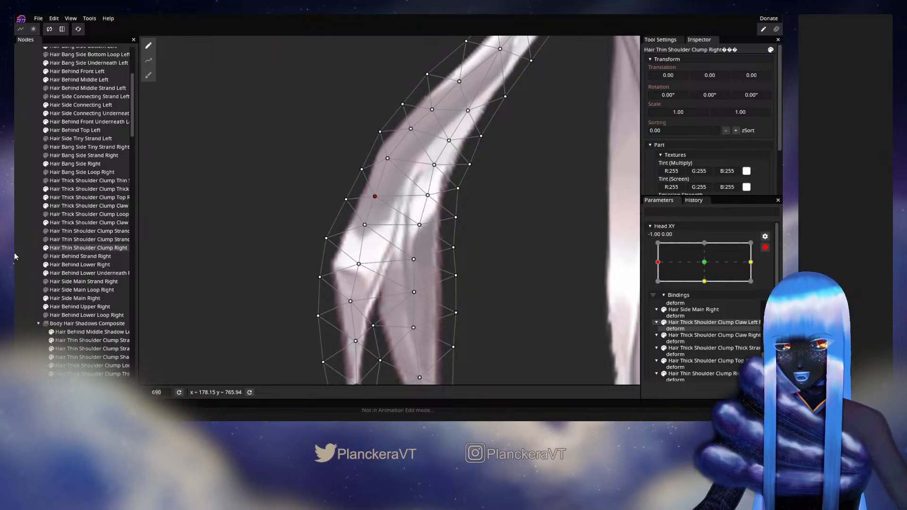
left_click(585, 284)
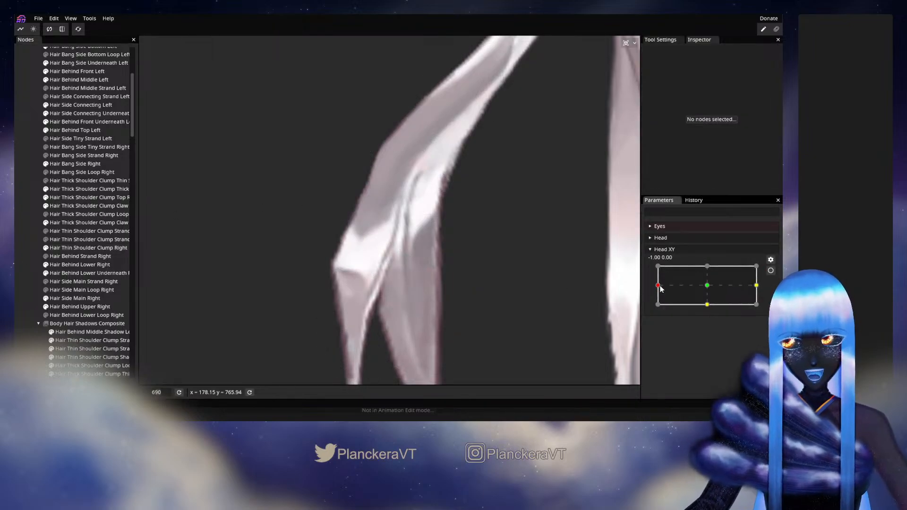
left_click_drag(687, 287, 659, 285)
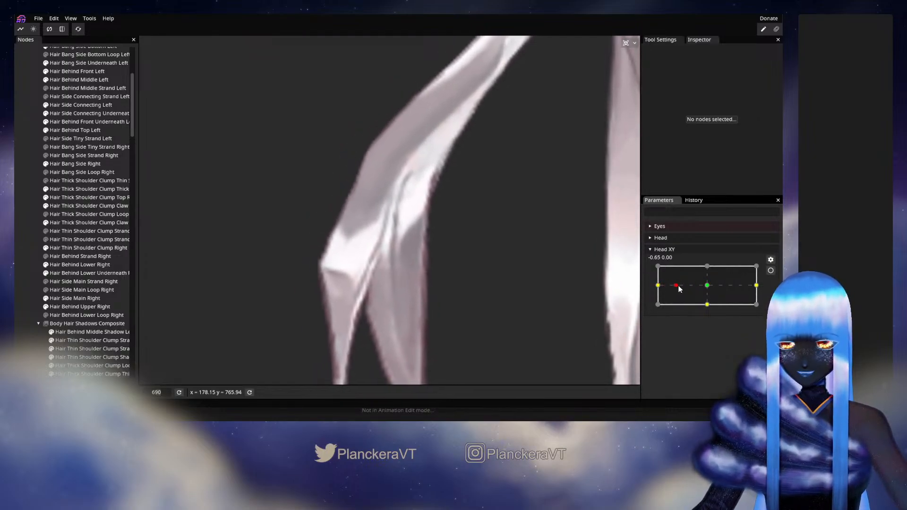
Raise the two body-side outline vertices beside the clump's upper bend slightly at Head XY -1.00, 0.00.
left_click(770, 270)
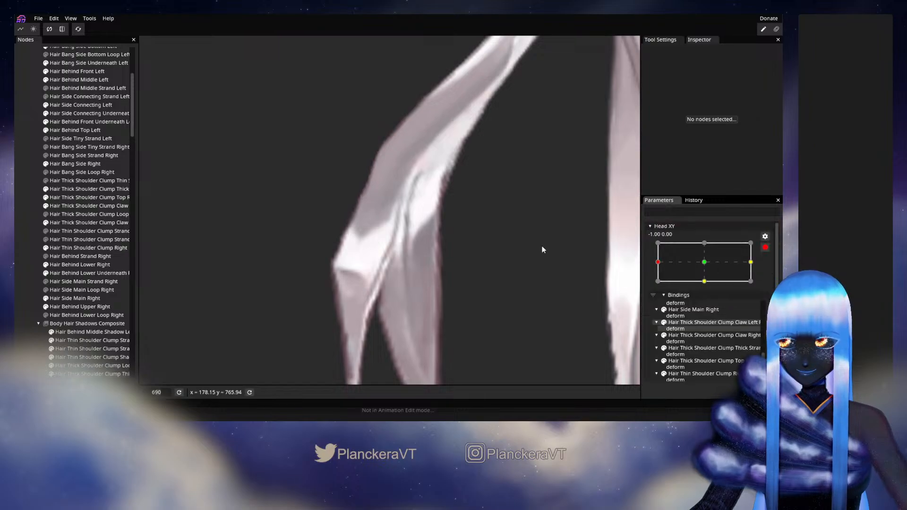
left_click(71, 248)
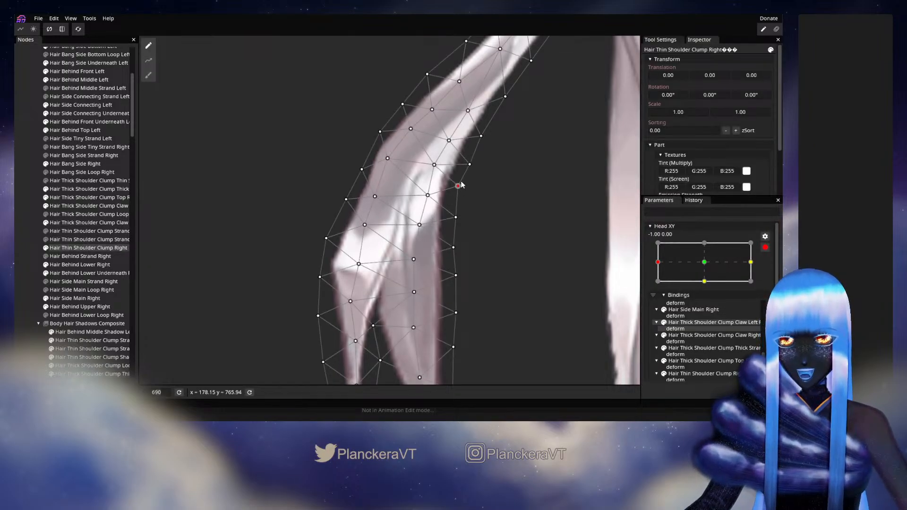
left_click(469, 164)
Shift the column of inner vertices along the clump's body-side strand slightly at Head XY -1.00, 0.00, and preview horizontal and vertical head movement.
left_click(427, 195)
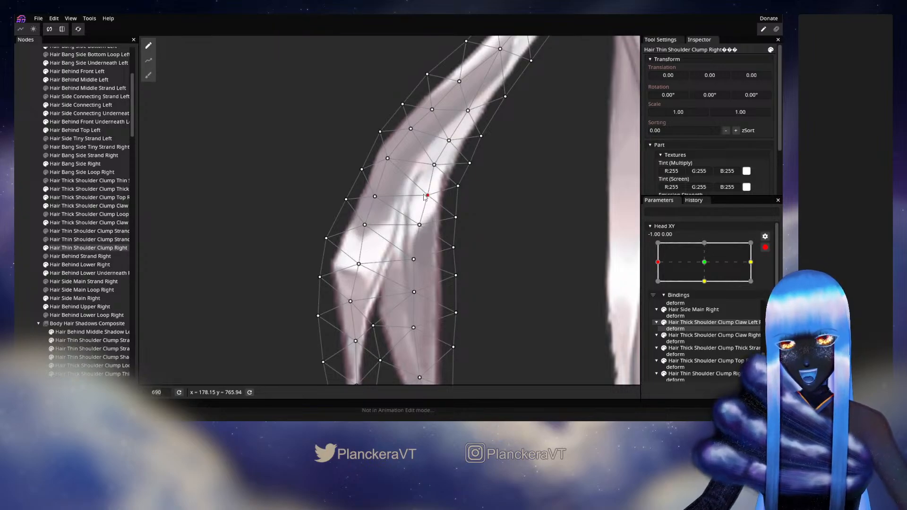
left_click_drag(422, 197, 427, 202)
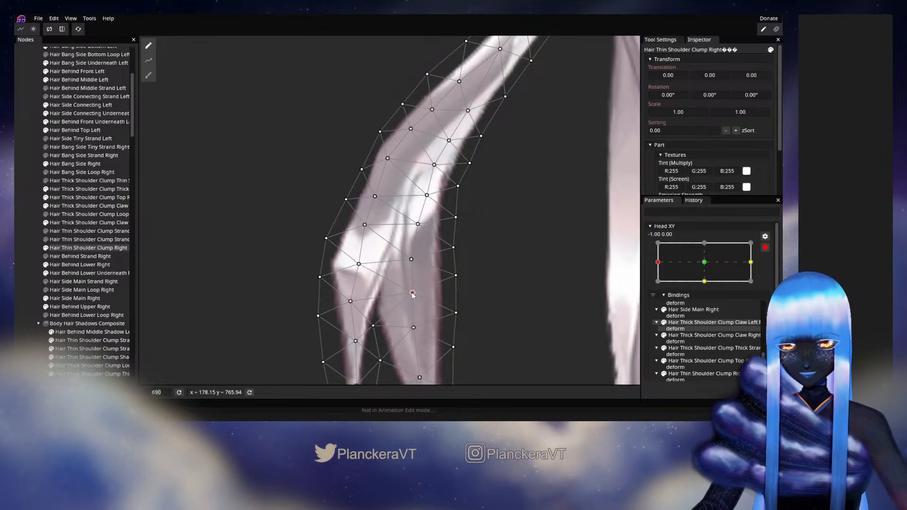
left_click_drag(419, 294, 425, 249)
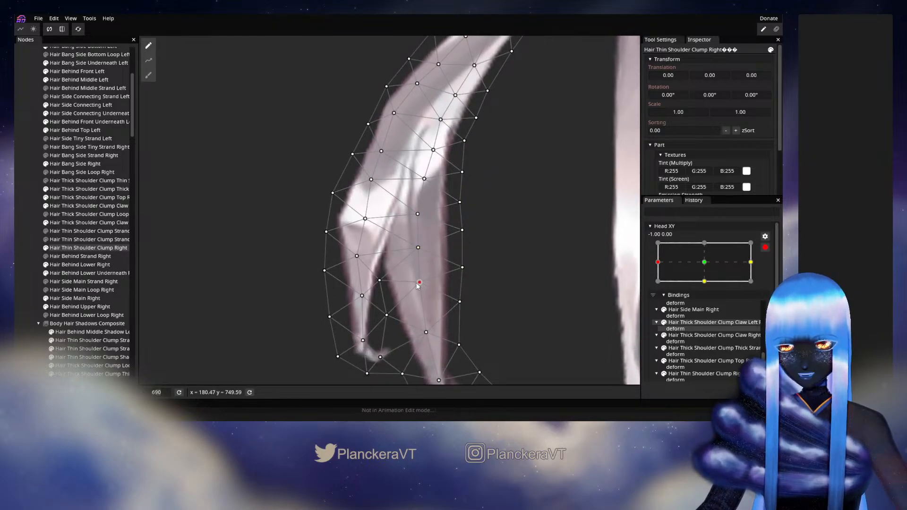
left_click(442, 258)
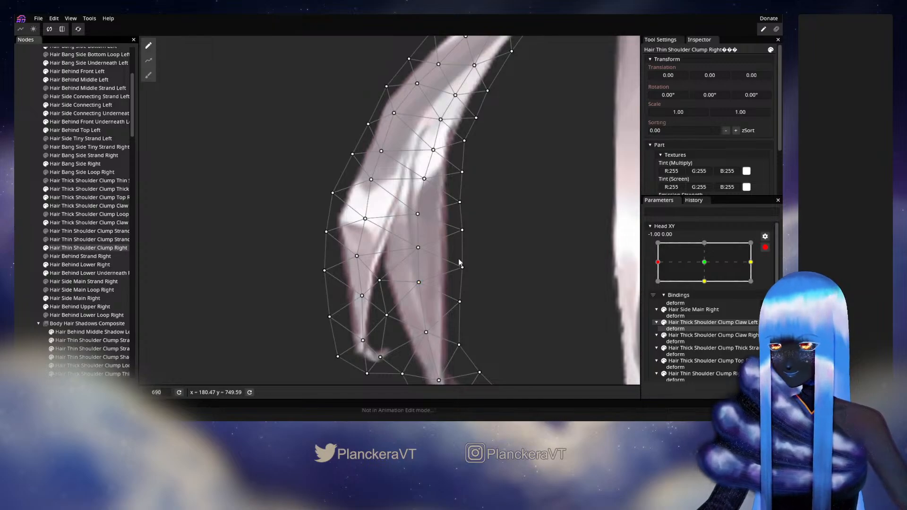
left_click(26, 244)
left_click_drag(413, 222, 413, 253)
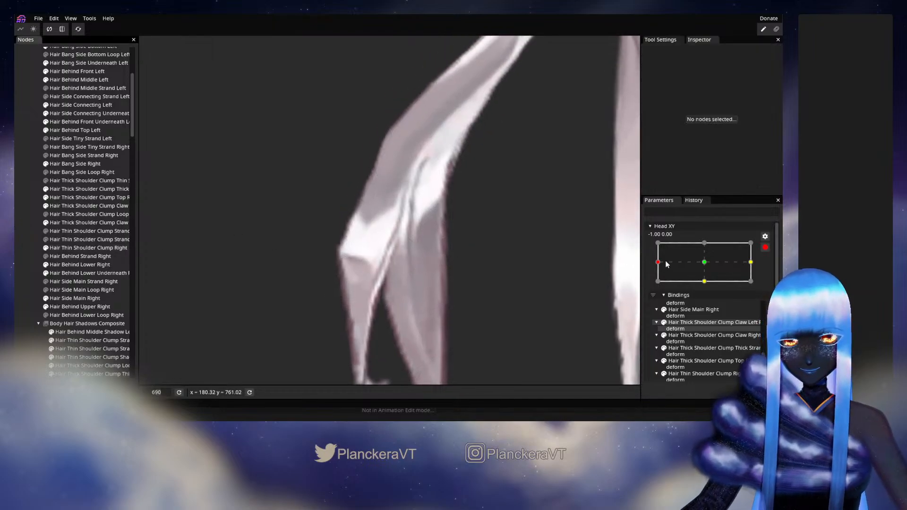
left_click(764, 250)
mouse_move(658, 285)
left_mouse_down()
mouse_move(717, 286)
mouse_move(657, 285)
left_mouse_up()
scroll(520, 203, "down", 2)
left_click_drag(659, 287, 708, 287)
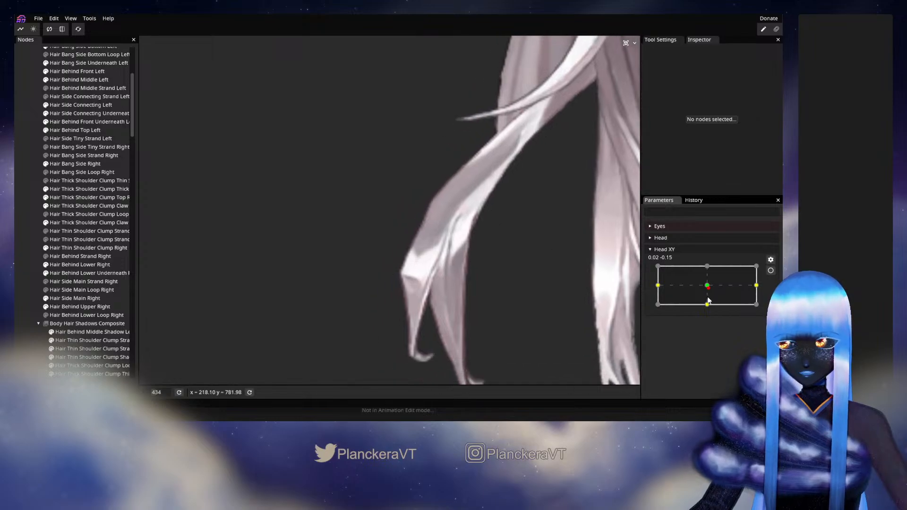
left_click_drag(707, 287, 656, 287)
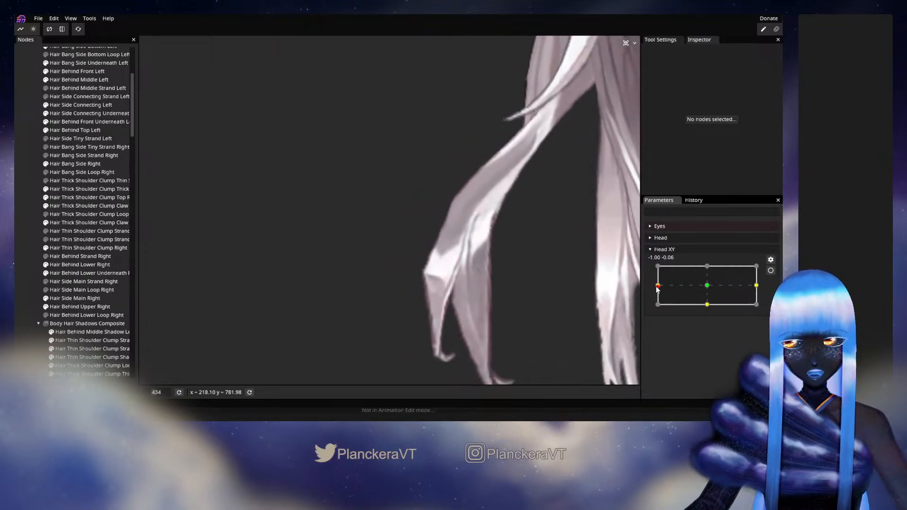
Pull the body-side outline vertices along the clump's longer lower strand closer to the hair at Head XY -1.00, 0.00, straightening that edge.
left_click(771, 271)
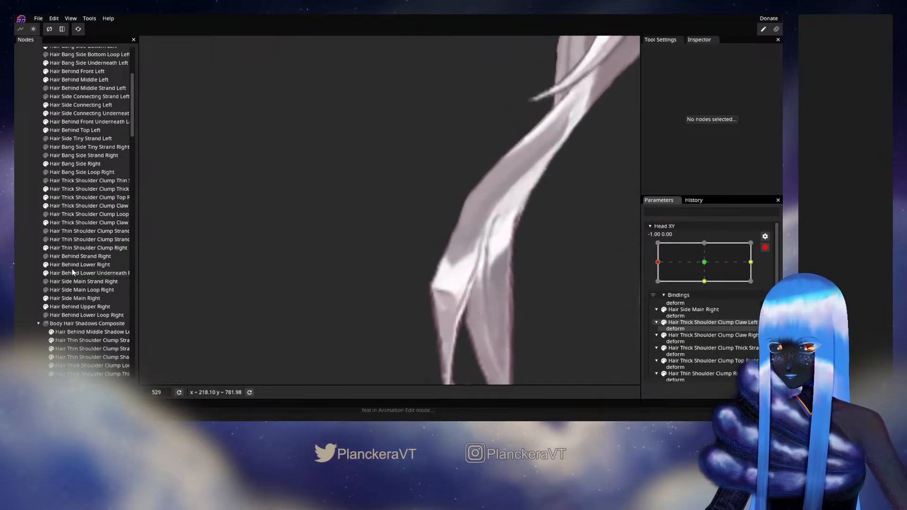
left_click(75, 247)
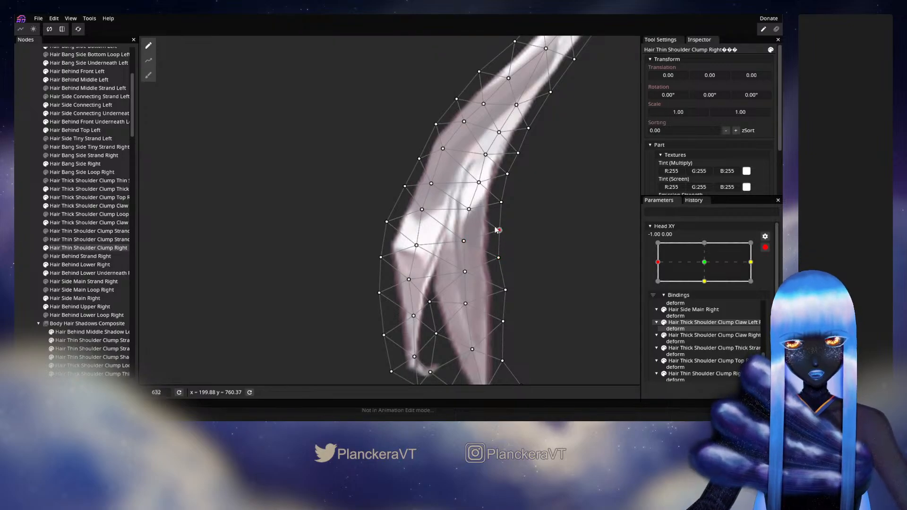
left_click_drag(529, 259, 524, 213)
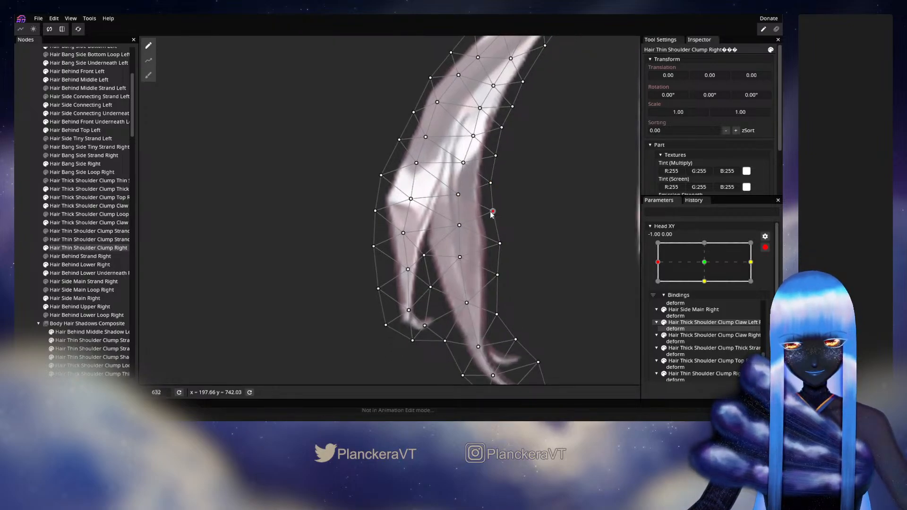
left_click_drag(499, 243, 492, 275)
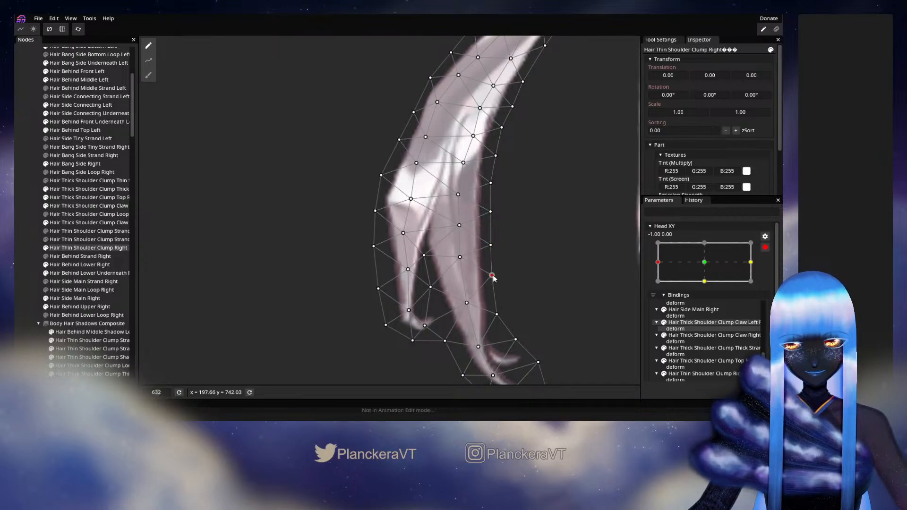
Move the body-side outline vertices near the longer strand's curled tip slightly closer to the hair at Head XY -1.00, 0.00, and preview the motion.
left_click_drag(497, 315, 525, 281)
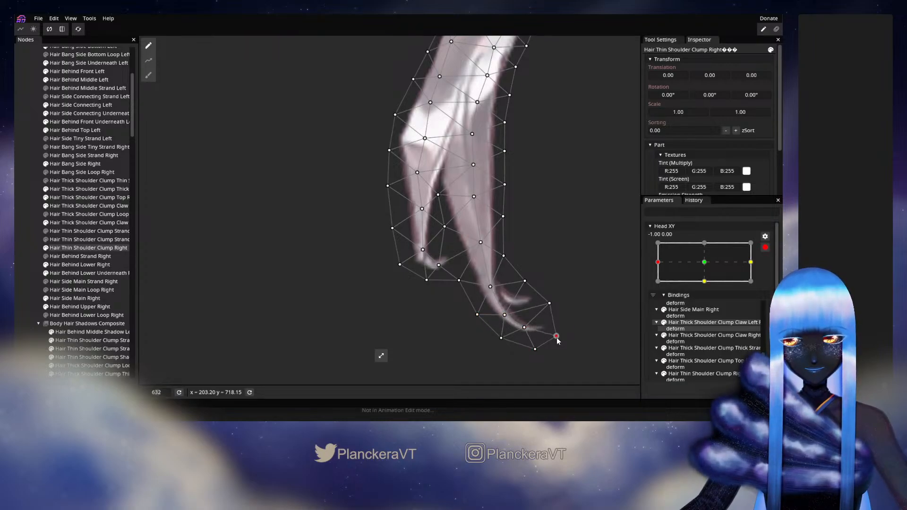
left_click_drag(576, 183, 522, 273)
scroll(523, 274, "down", 2)
left_click(17, 211)
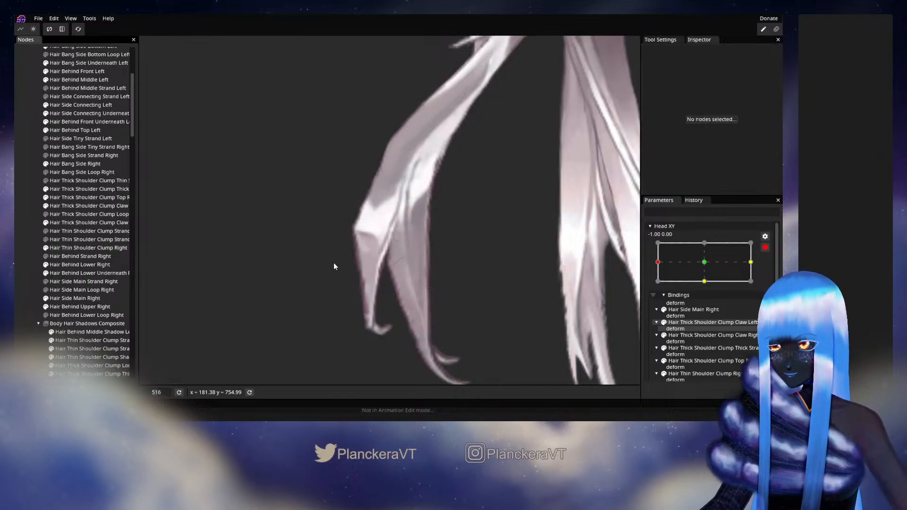
scroll(540, 279, "down", 1)
scroll(540, 279, "down", 2)
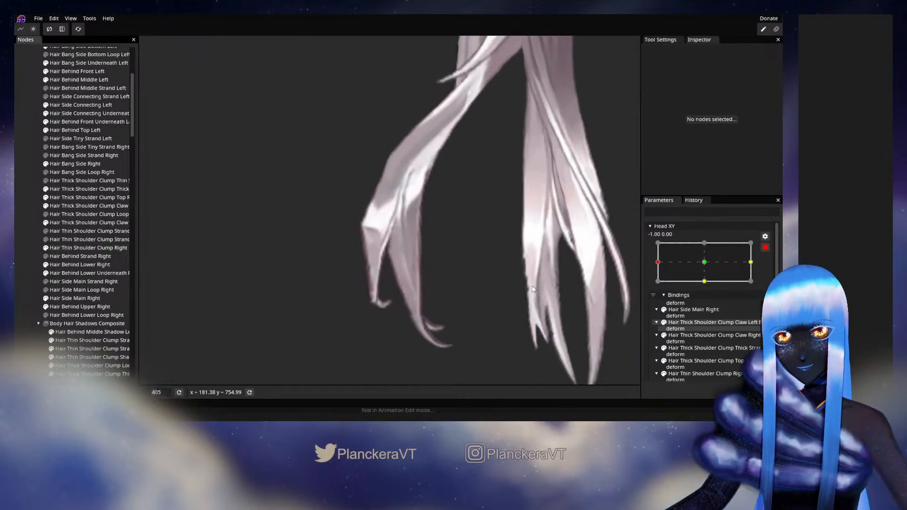
left_click(765, 247)
mouse_move(658, 285)
left_mouse_down()
mouse_move(716, 294)
mouse_move(654, 289)
left_mouse_up()
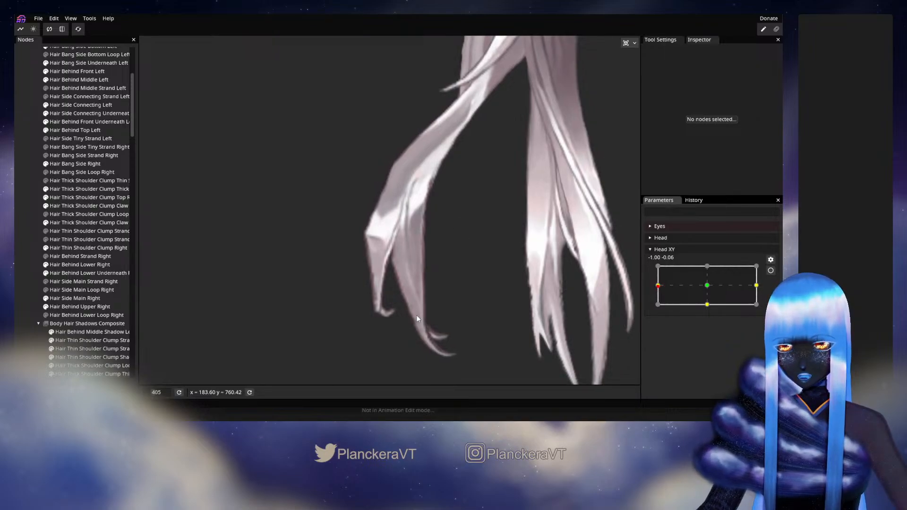
Nudge the body-side outline vertex beside the clump's upper bend at Head XY -1.00, 0.00, and preview vertical head movement.
mouse_move(663, 291)
left_mouse_down()
mouse_move(718, 287)
mouse_move(657, 282)
left_mouse_up()
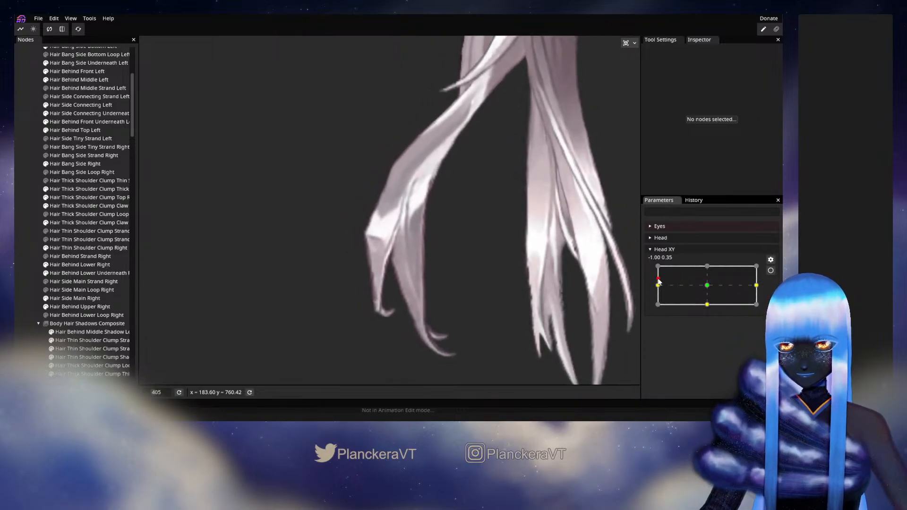
left_click(770, 271)
scroll(420, 166, "up", 3)
scroll(440, 230, "up", 2)
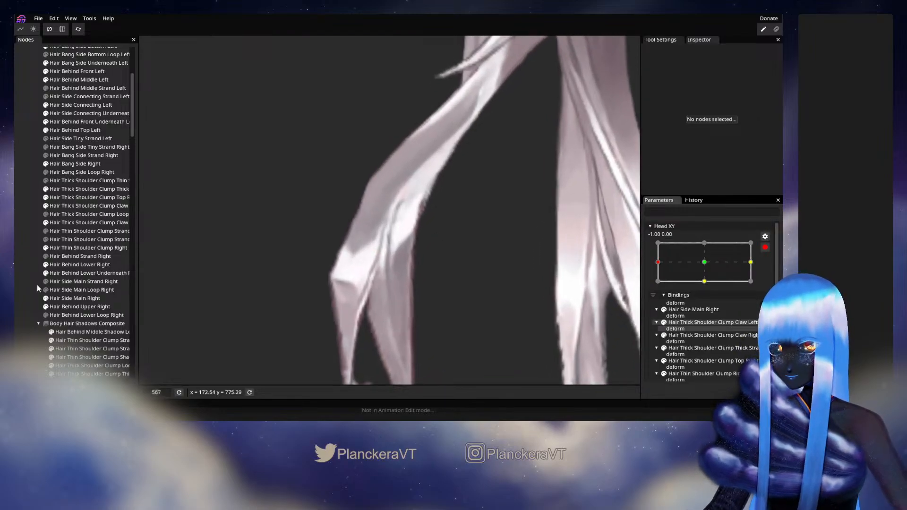
left_click(75, 248)
scroll(454, 234, "up", 1)
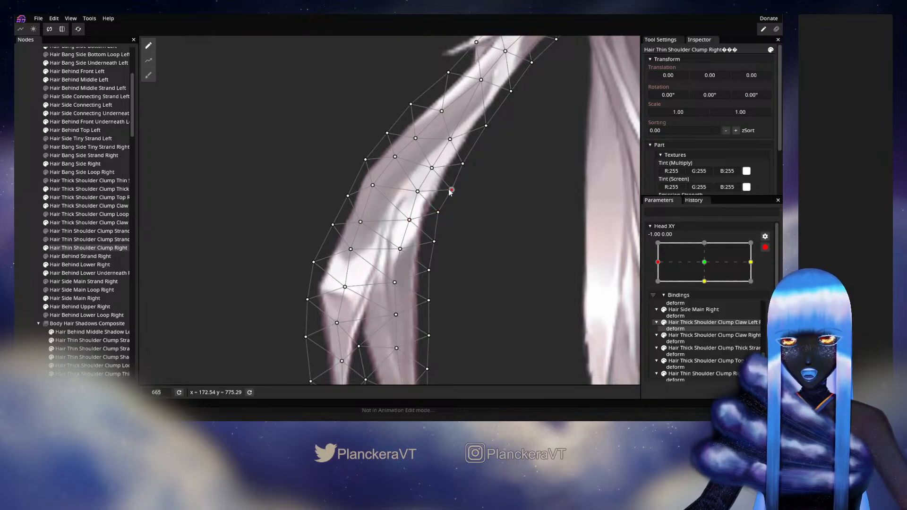
scroll(473, 228, "down", 3)
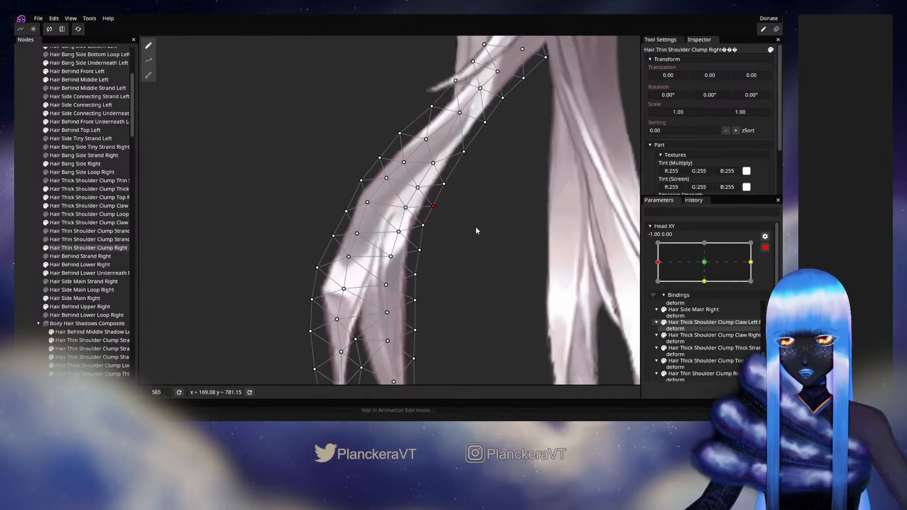
left_click(341, 302)
scroll(491, 313, "down", 6)
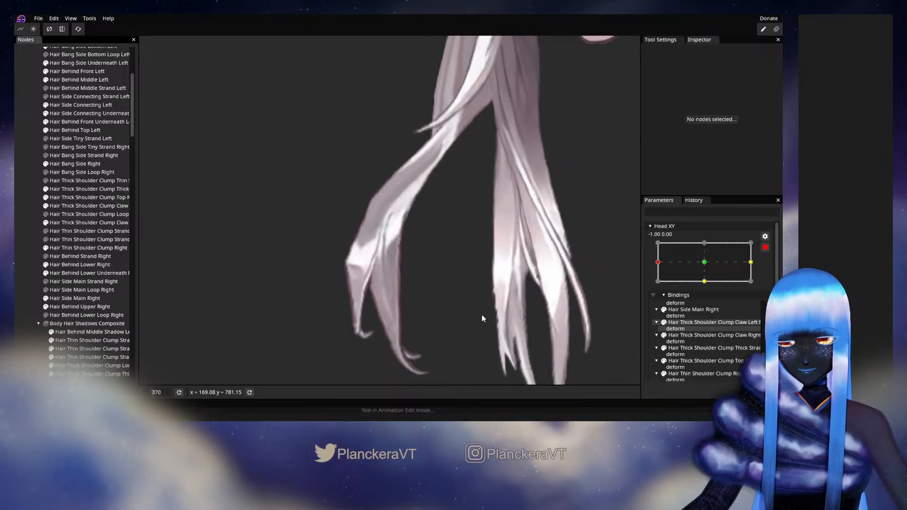
left_click(764, 247)
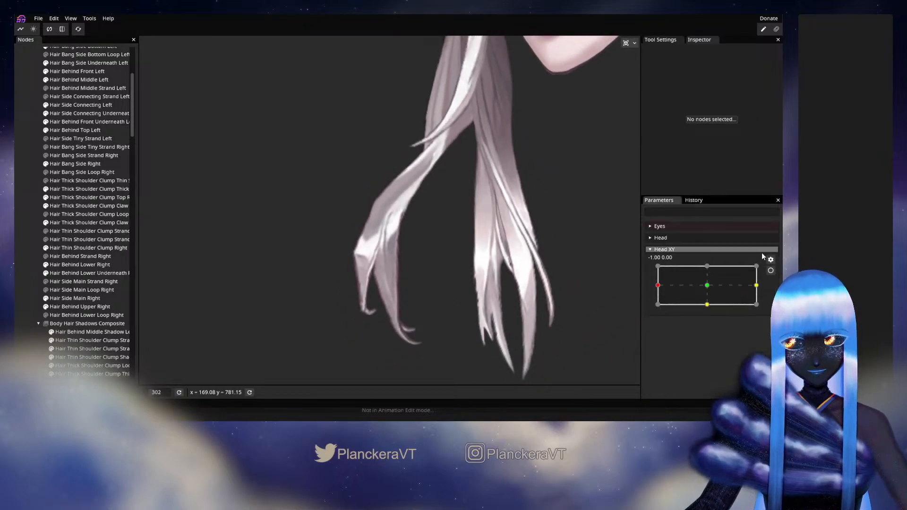
mouse_move(657, 285)
left_mouse_down()
mouse_move(710, 288)
mouse_move(682, 287)
mouse_move(698, 279)
mouse_move(651, 282)
mouse_move(705, 286)
mouse_move(656, 289)
left_mouse_up()
Shift the inner and body-side outline vertices just below the clump's upper bend slightly away from the body at Head XY -1.00, 0.00.
left_click(770, 270)
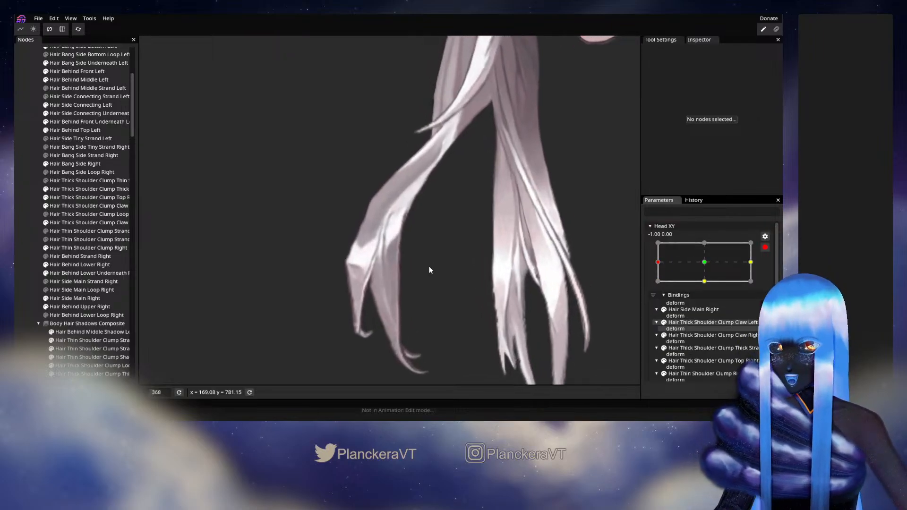
left_click(79, 248)
scroll(461, 269, "up", 5)
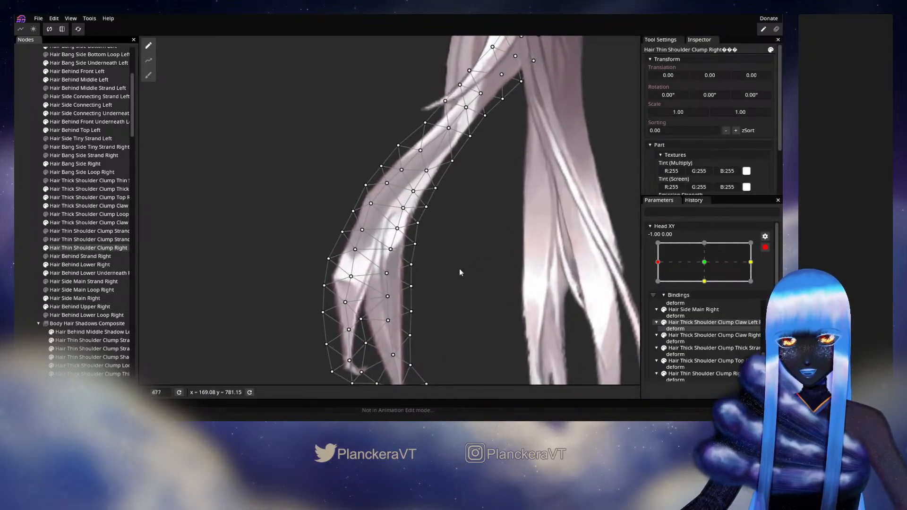
left_click(397, 231)
left_click(390, 254)
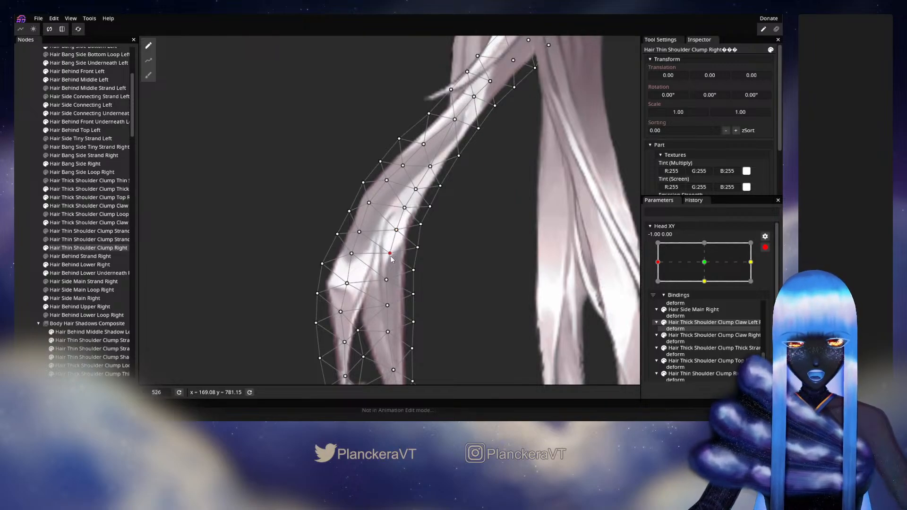
left_click(415, 249)
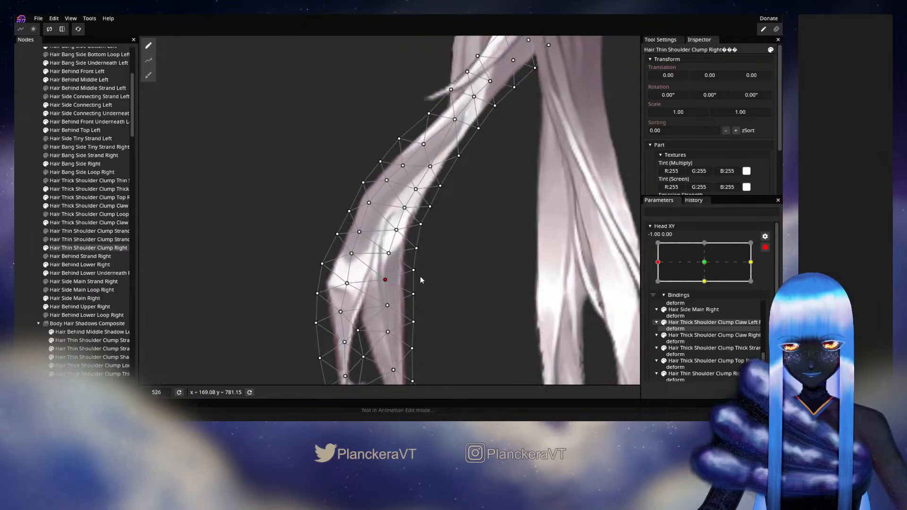
left_click_drag(413, 273, 413, 271)
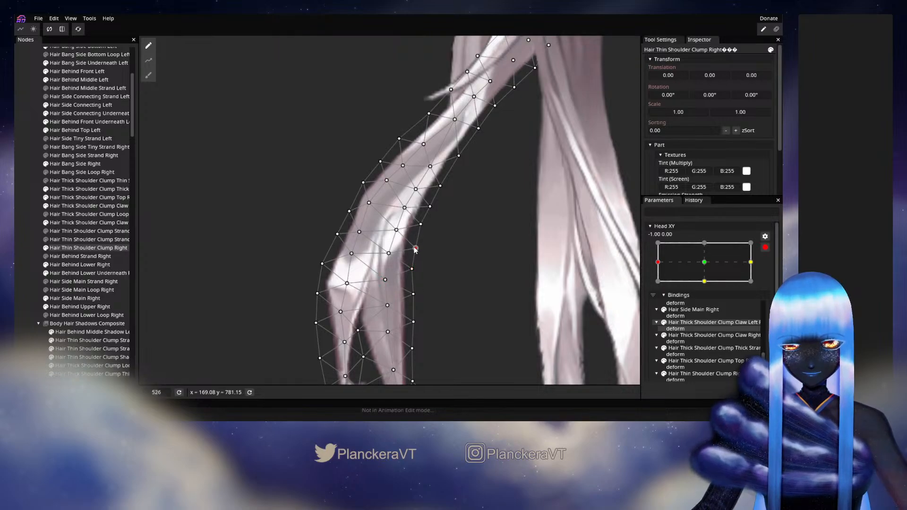
left_click(421, 225)
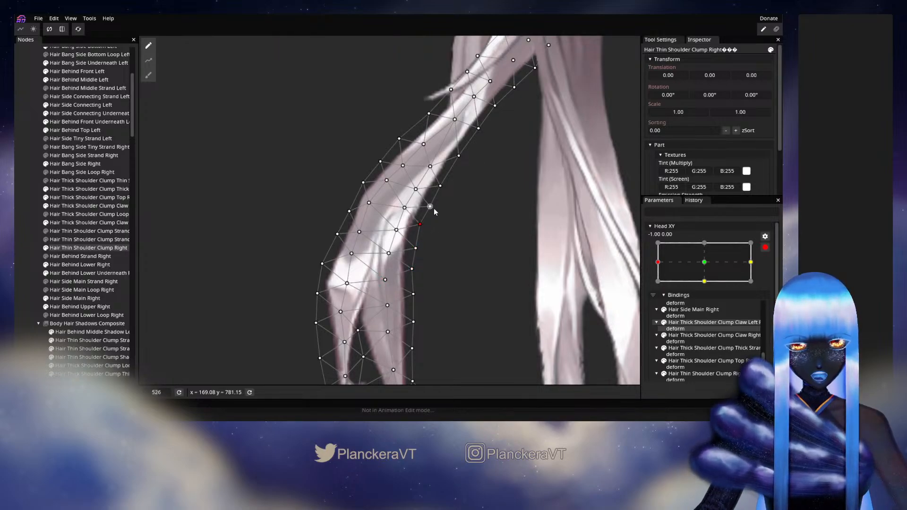
Move the inner and body-side outline vertices along the middle of the longer strand slightly outward at Head XY -1.00, 0.00.
left_click_drag(406, 304, 419, 263)
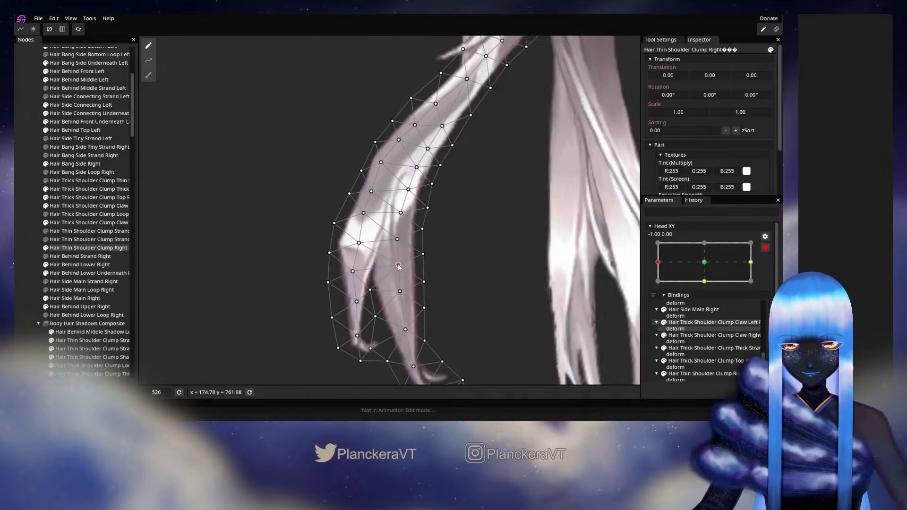
left_click(423, 281)
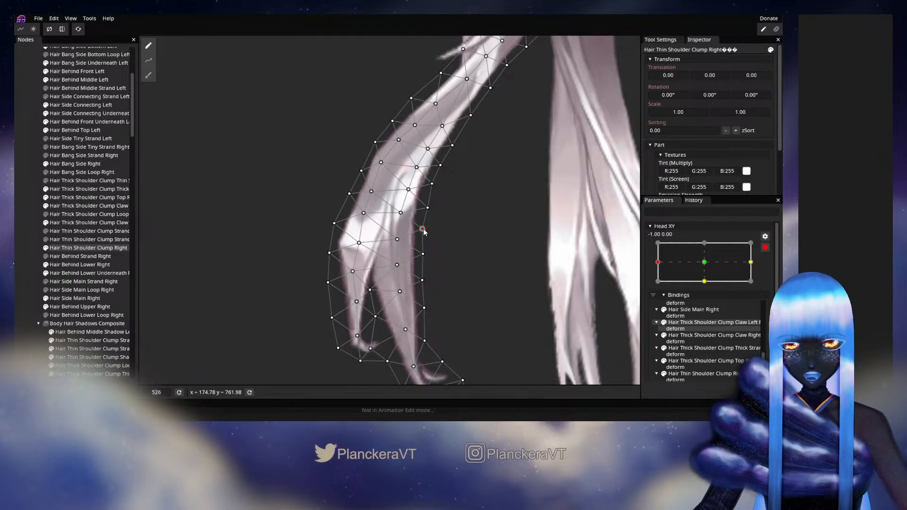
left_click(423, 254)
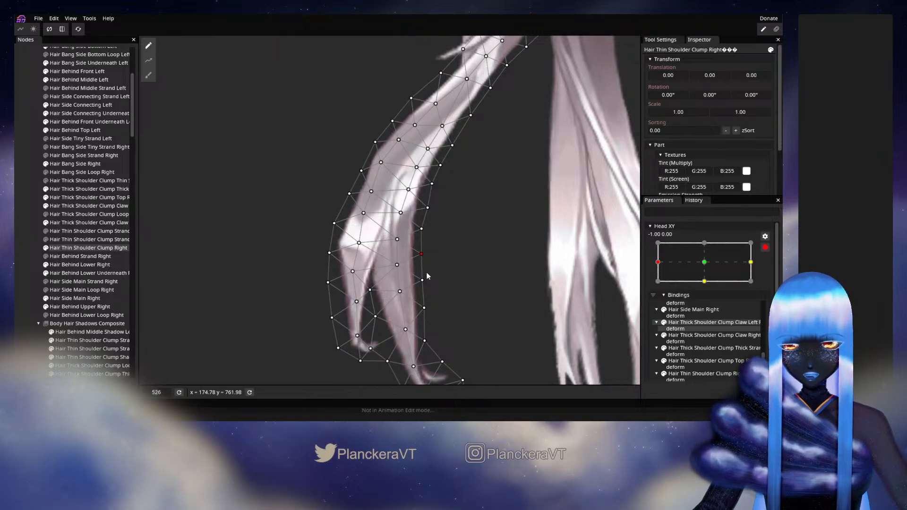
left_click_drag(427, 306, 439, 273)
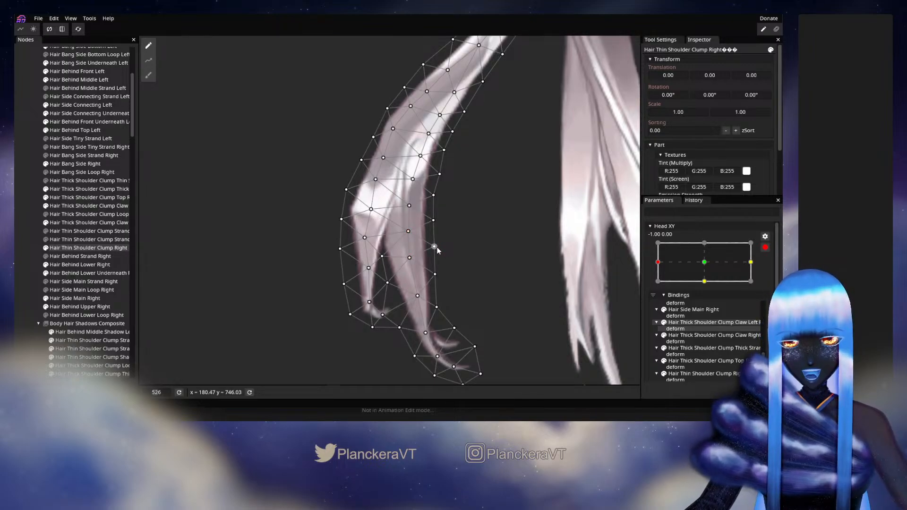
left_click(433, 221)
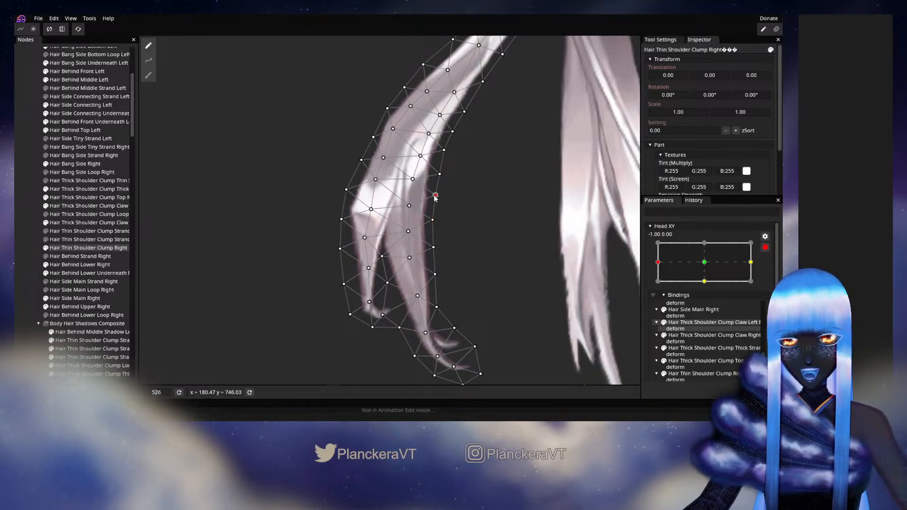
left_click(409, 206)
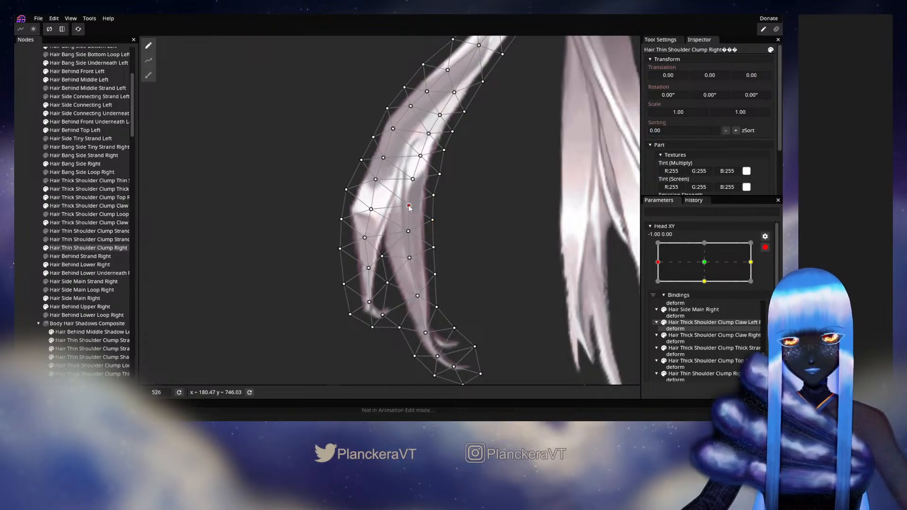
Pull the lower vertices above the longer strand's curled tip slightly away from the body at Head XY -1.00, 0.00, and preview vertical head movement.
scroll(459, 274, "down", 3)
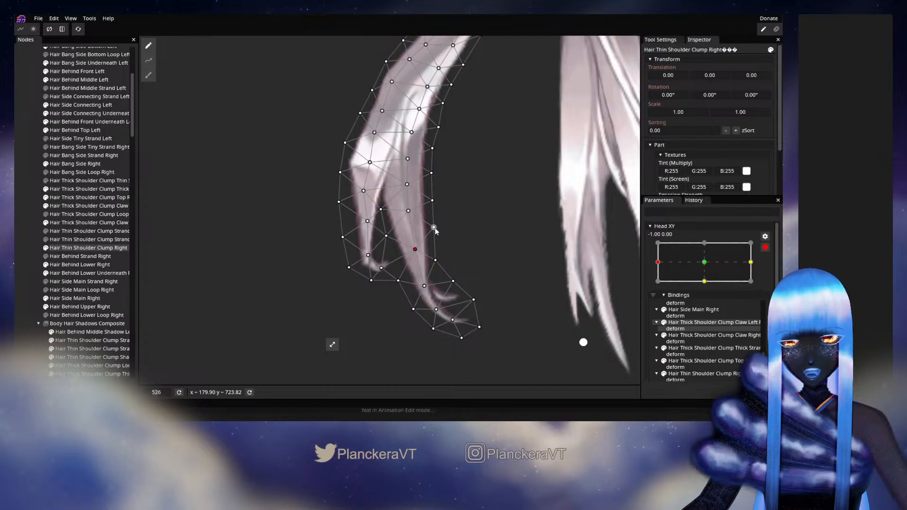
left_click_drag(434, 232, 433, 233)
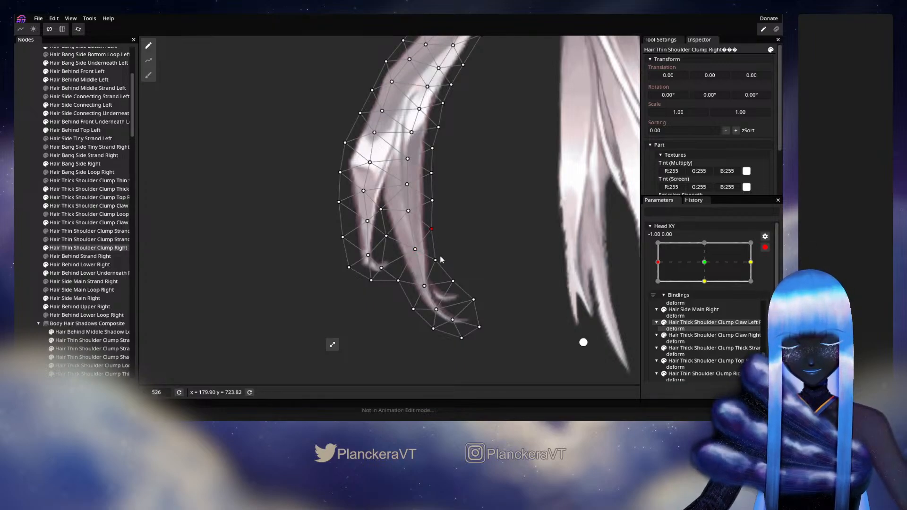
left_click(435, 260)
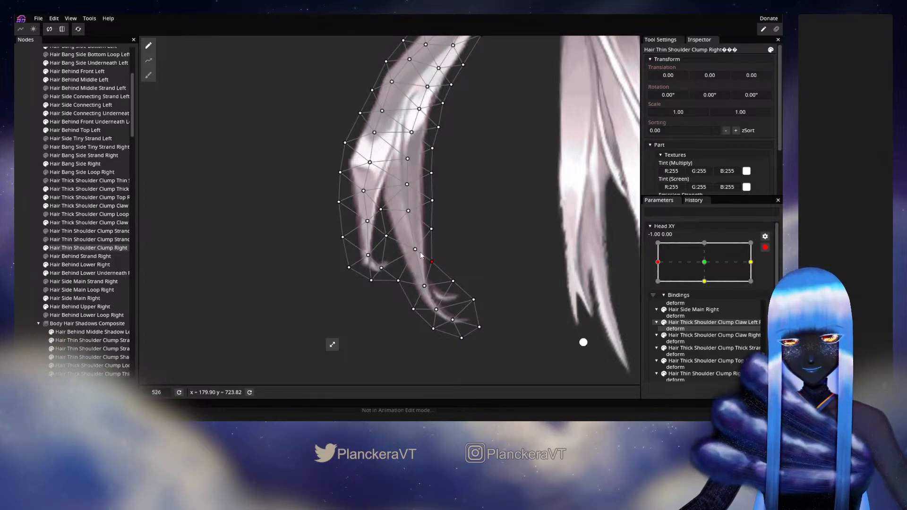
scroll(525, 259, "down", 3)
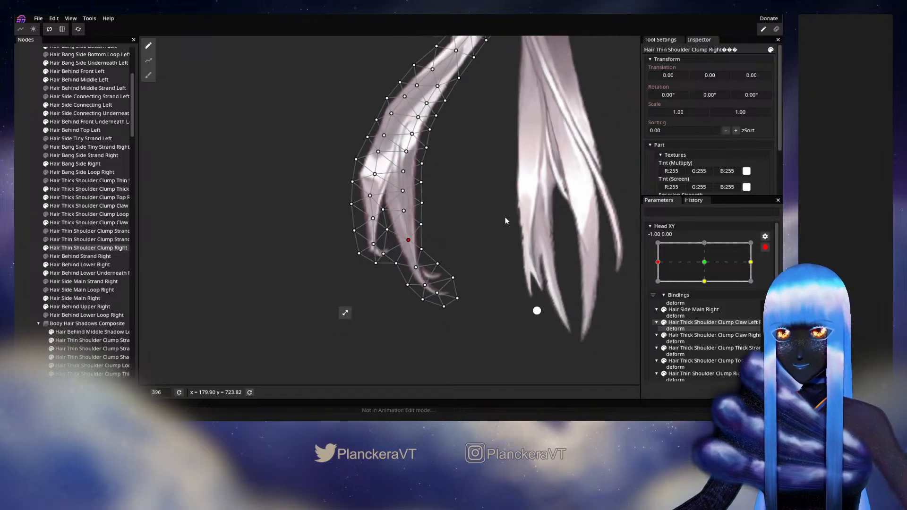
left_click_drag(499, 192, 460, 264)
scroll(460, 264, "down", 1)
left_click(25, 243)
scroll(440, 285, "down", 2)
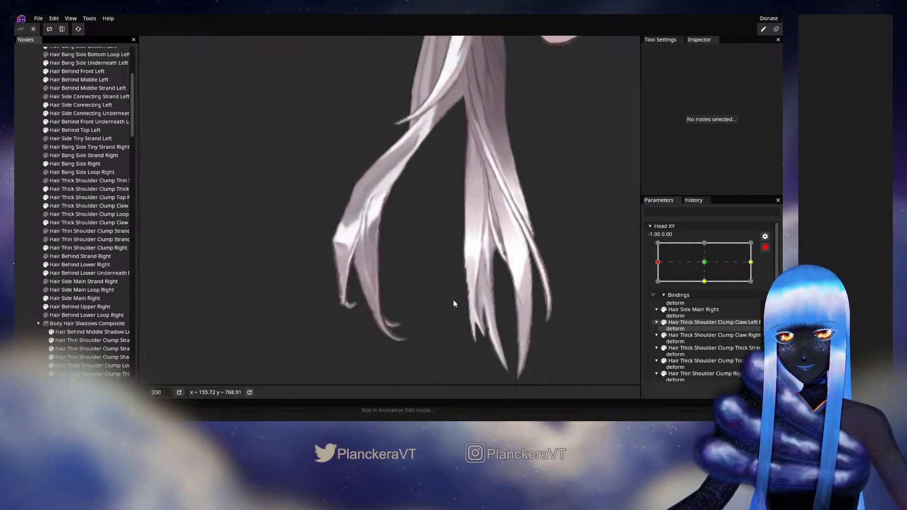
left_click(764, 247)
mouse_move(658, 285)
left_mouse_down()
mouse_move(710, 288)
mouse_move(647, 279)
left_mouse_up()
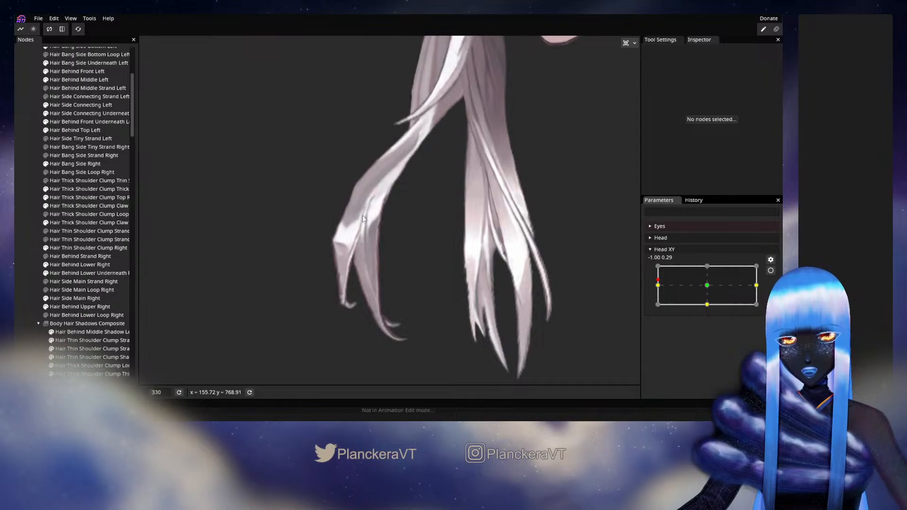
mouse_move(658, 279)
left_mouse_down()
mouse_move(706, 289)
mouse_move(647, 287)
mouse_move(699, 289)
mouse_move(658, 289)
left_mouse_up()
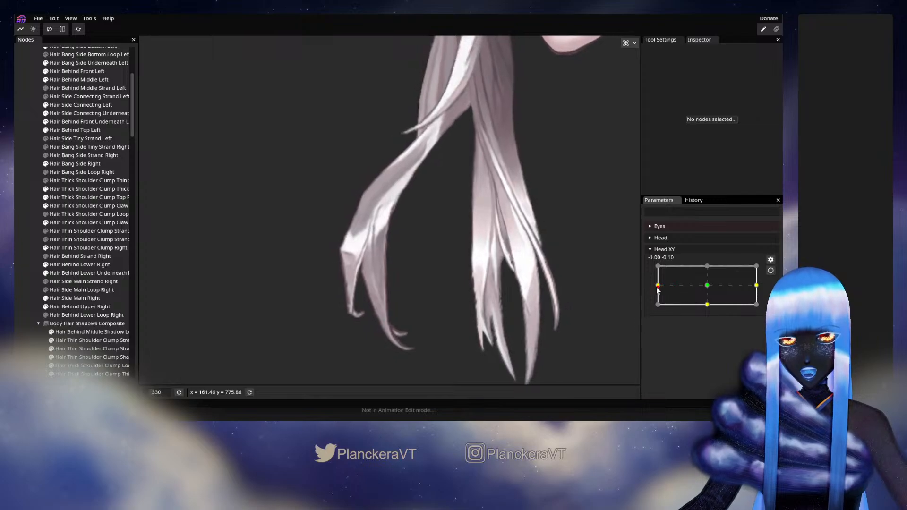
Nudge the inner vertices along the body-side highlight of the clump's bend at Head XY -1.00, 0.00, and preview the vertical motion again.
left_click(770, 270)
scroll(397, 237, "up", 5)
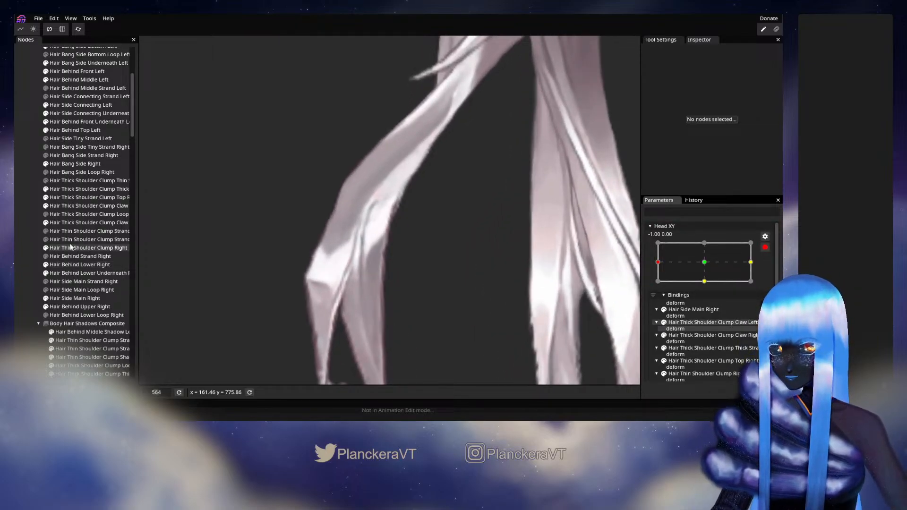
left_click(68, 223)
left_click(89, 247)
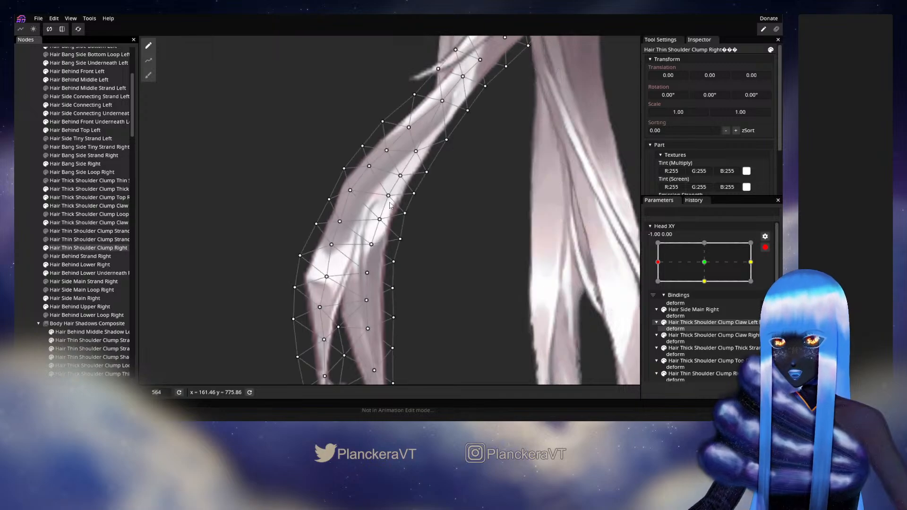
scroll(410, 192, "up", 1)
left_click_drag(401, 174, 416, 147)
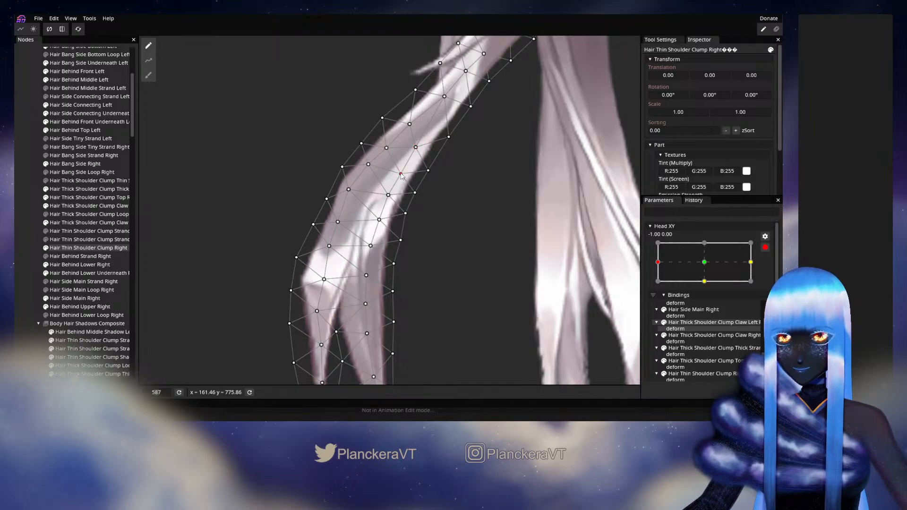
left_click(388, 194)
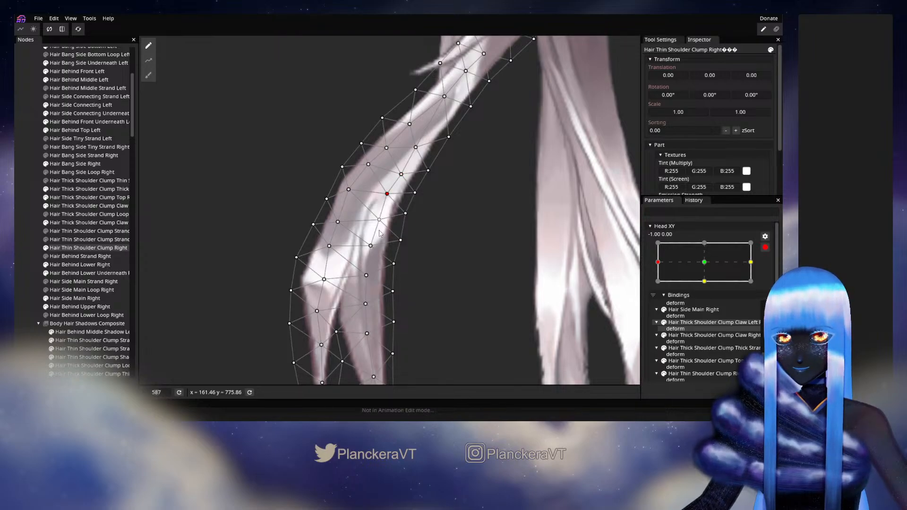
left_click_drag(380, 225, 379, 195)
left_click(29, 269)
scroll(434, 286, "down", 3)
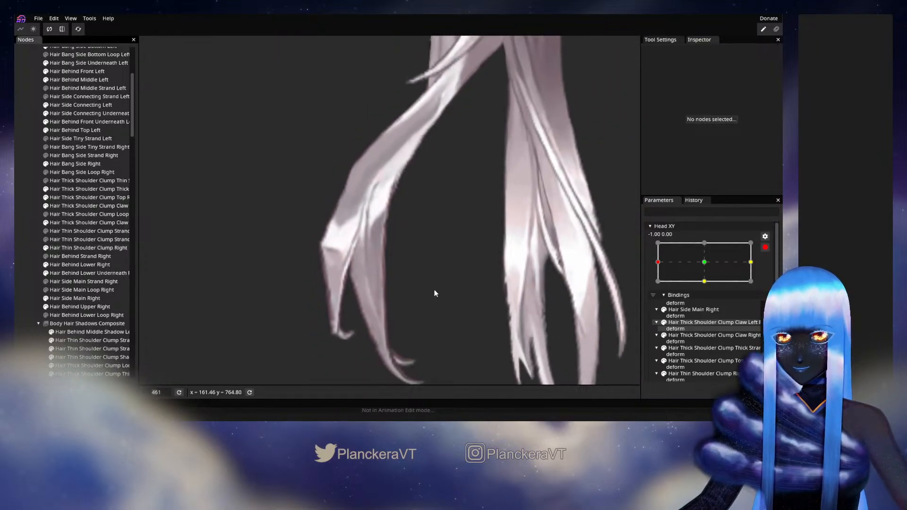
scroll(434, 293, "down", 3)
left_click(764, 247)
mouse_move(659, 288)
left_mouse_down()
mouse_move(706, 282)
mouse_move(654, 280)
left_mouse_up()
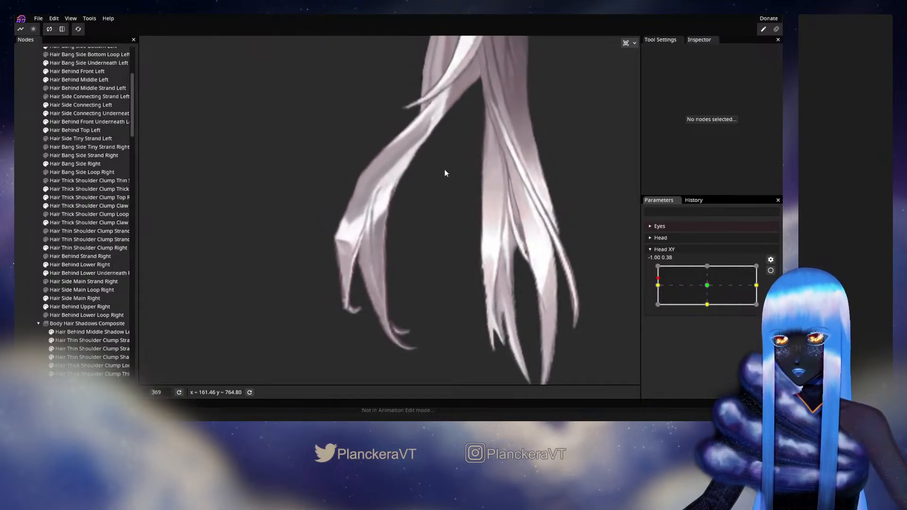
Nudge the inner and body-side outline vertices beside the clump's upper highlight at Head XY -1.00, 0.00, and preview the head movement.
left_click(770, 270)
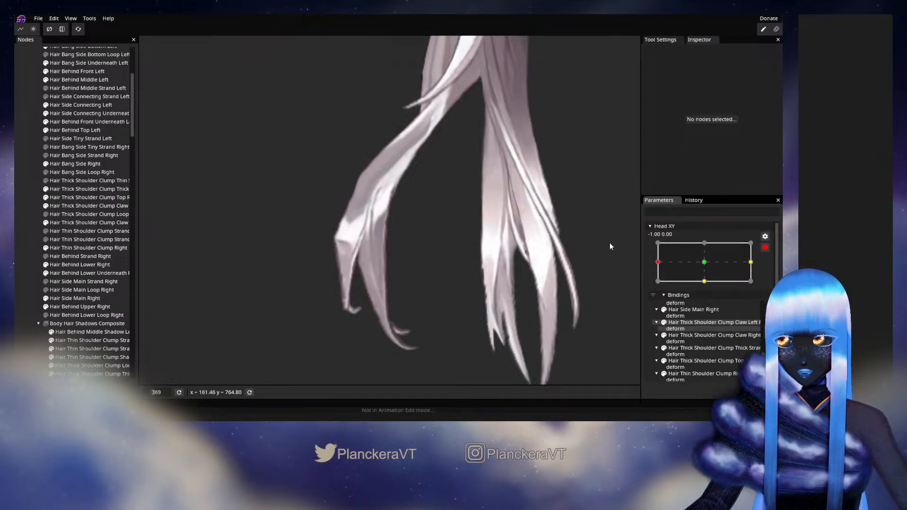
scroll(406, 222, "up", 5)
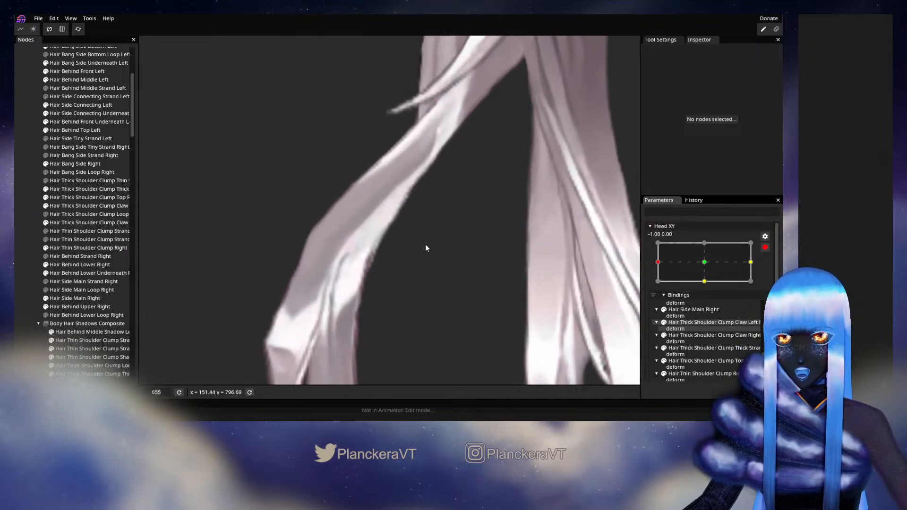
scroll(425, 248, "up", 2)
left_click(88, 247)
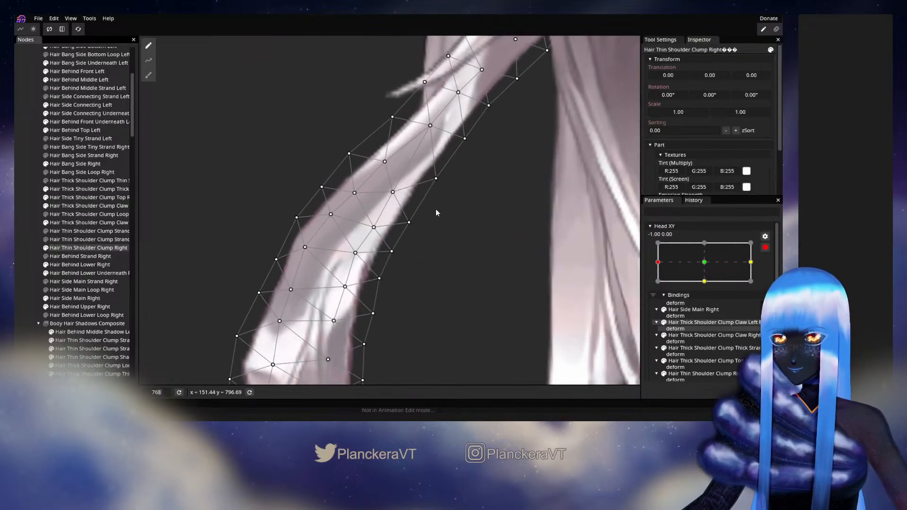
scroll(436, 212, "up", 1)
left_click(395, 192)
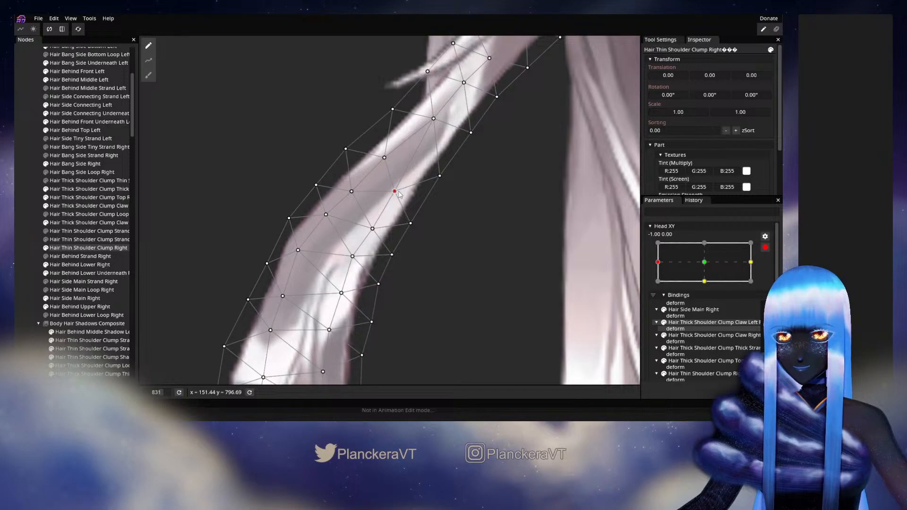
left_click(440, 176)
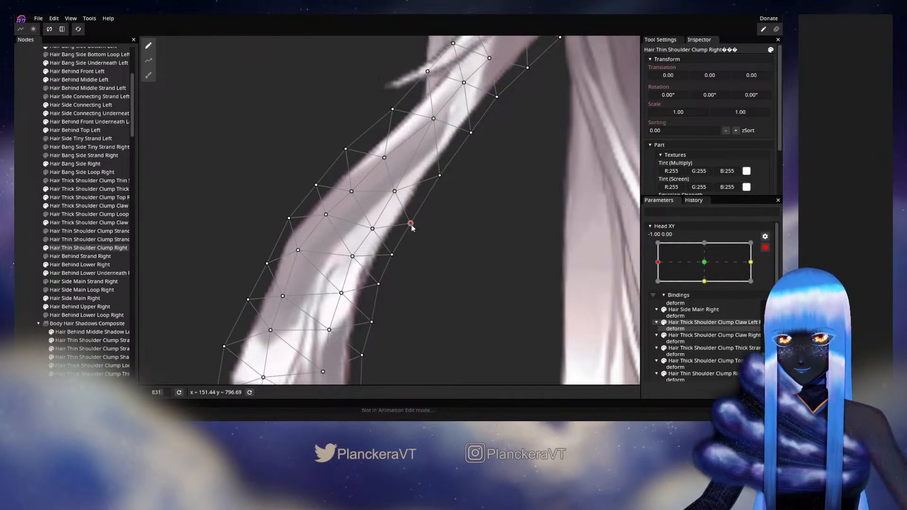
left_click(394, 191)
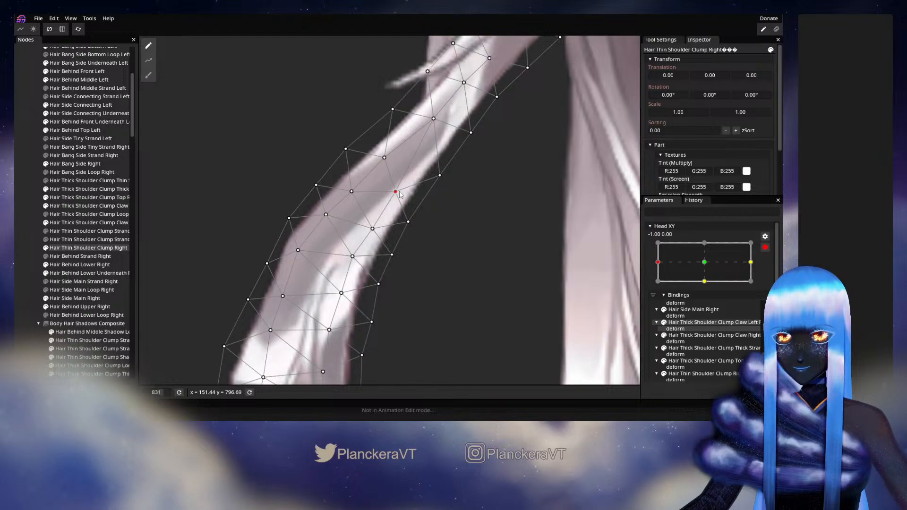
scroll(441, 253, "down", 5)
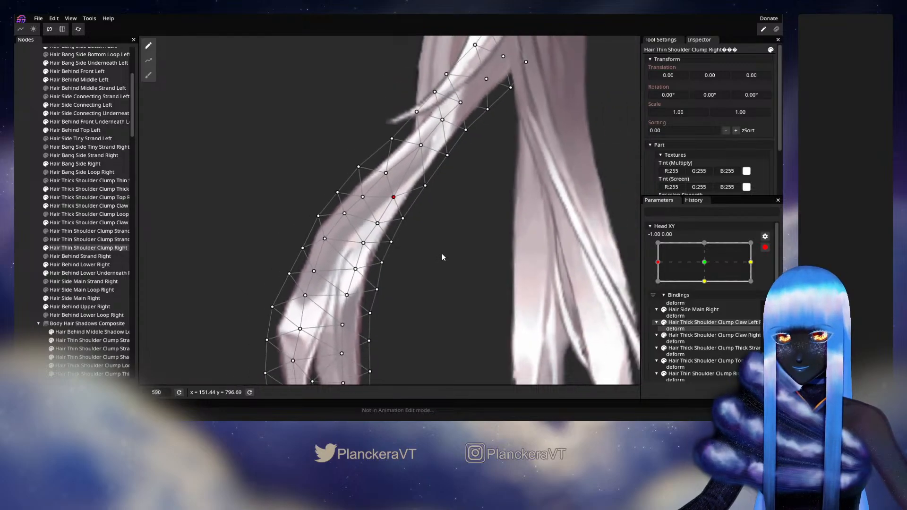
scroll(440, 261, "down", 1)
left_click(226, 277)
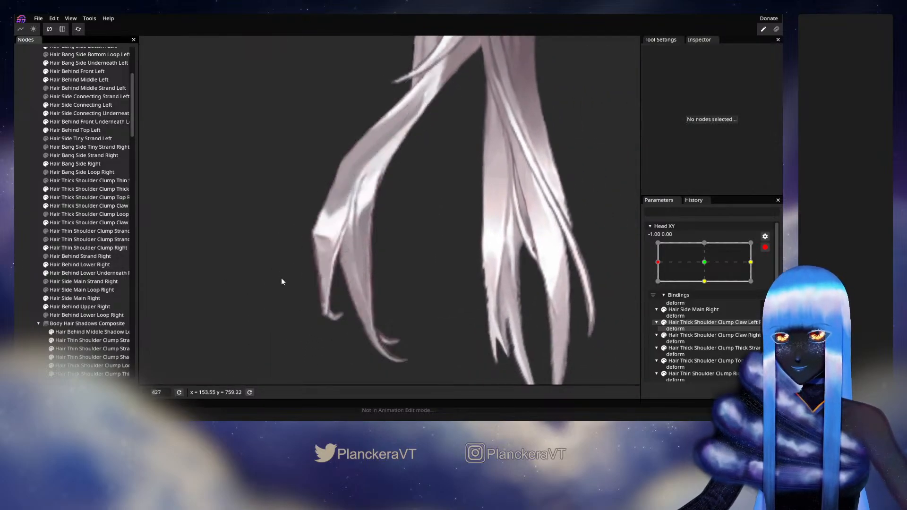
left_click(765, 248)
mouse_move(659, 286)
left_mouse_down()
mouse_move(707, 281)
mouse_move(651, 282)
mouse_move(706, 283)
mouse_move(655, 280)
mouse_move(682, 291)
mouse_move(654, 293)
mouse_move(680, 289)
mouse_move(666, 294)
mouse_move(655, 287)
left_mouse_up()
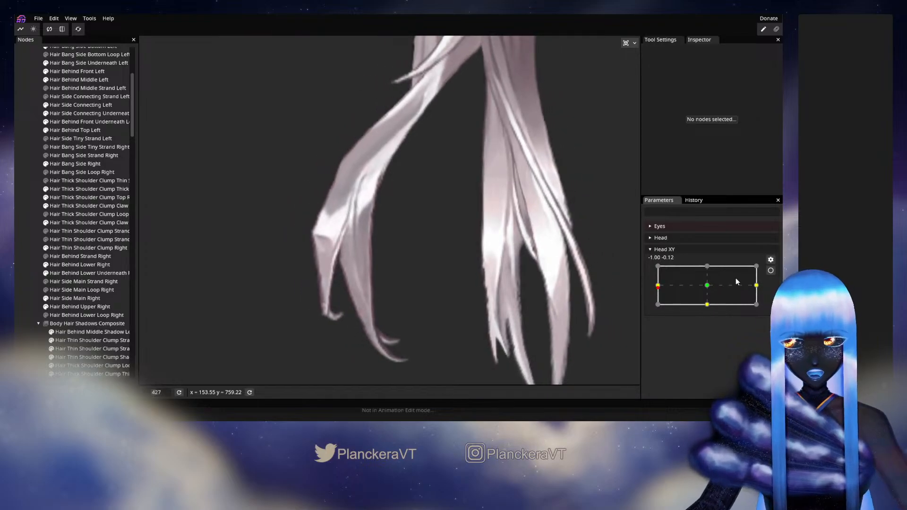
Fine-tune the body-side outline vertices along the clump's bend above the fork at Head XY -1.00, 0.00, and preview the head movement.
left_click(770, 270)
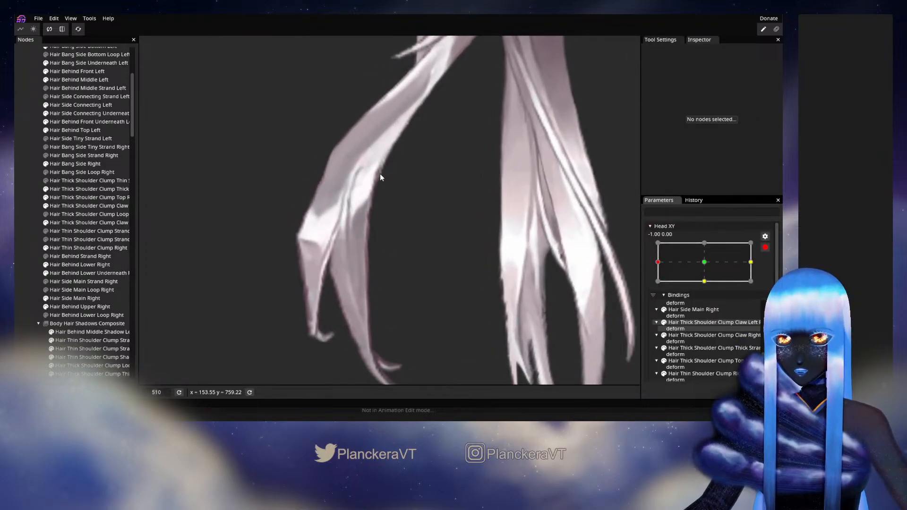
left_click(71, 248)
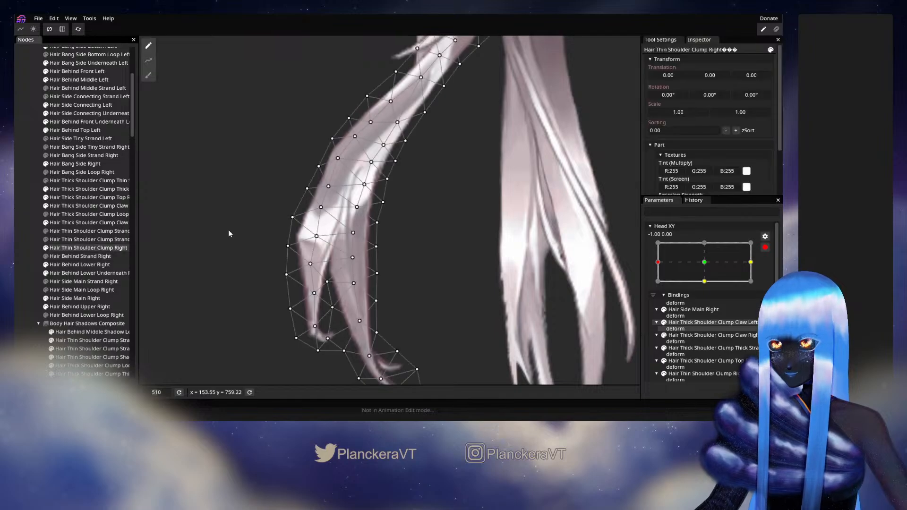
left_click(386, 176)
left_click(395, 156)
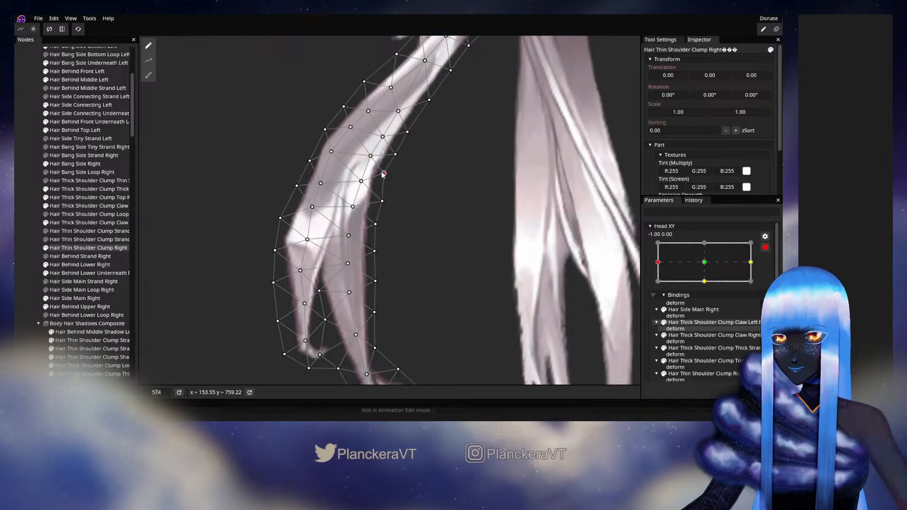
left_click_drag(391, 156, 390, 155)
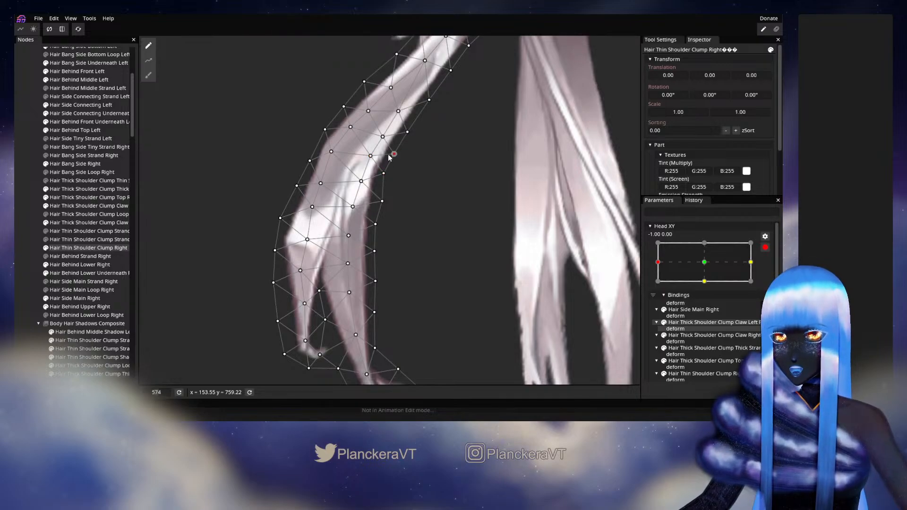
left_click(21, 200)
scroll(531, 303, "down", 4)
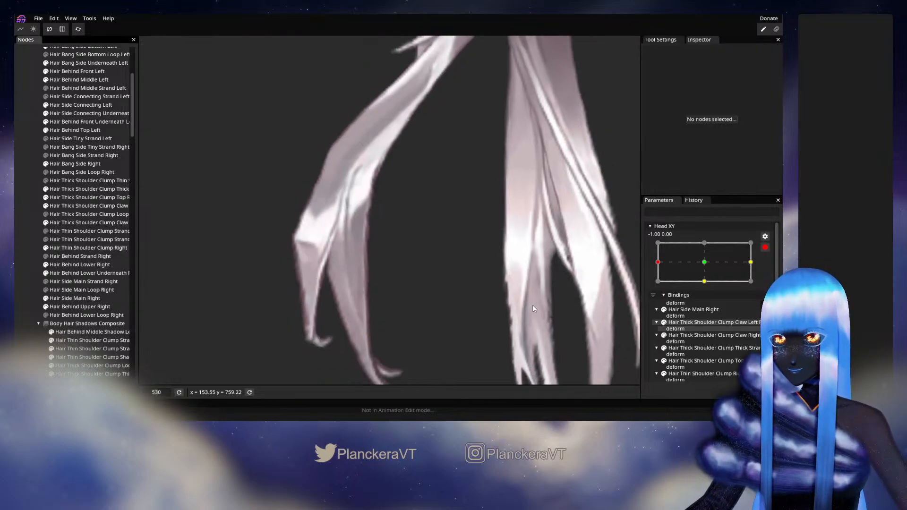
left_click(765, 248)
mouse_move(659, 286)
left_mouse_down()
mouse_move(714, 282)
mouse_move(648, 280)
mouse_move(706, 282)
mouse_move(656, 282)
left_mouse_up()
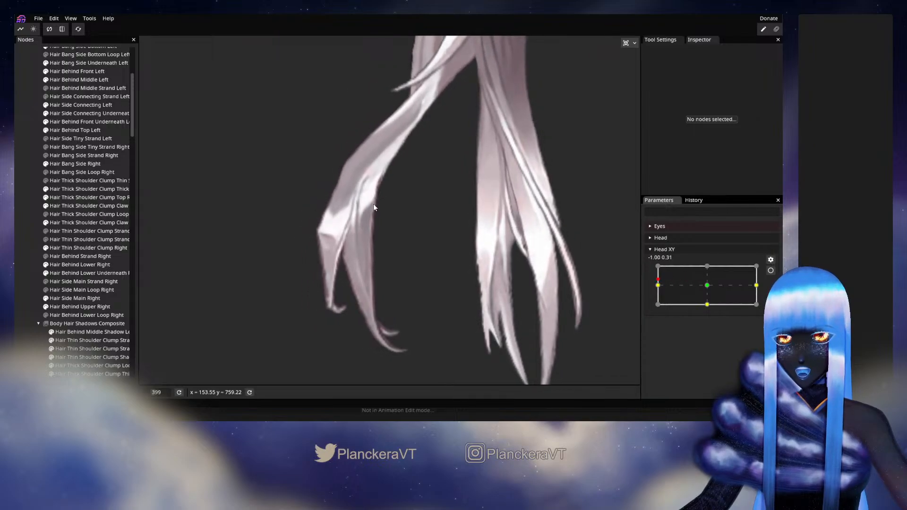
Adjust the body-side outline vertices beside the top of the longer strand at Head XY -1.00, 0.00, and preview the head movement.
left_click(771, 270)
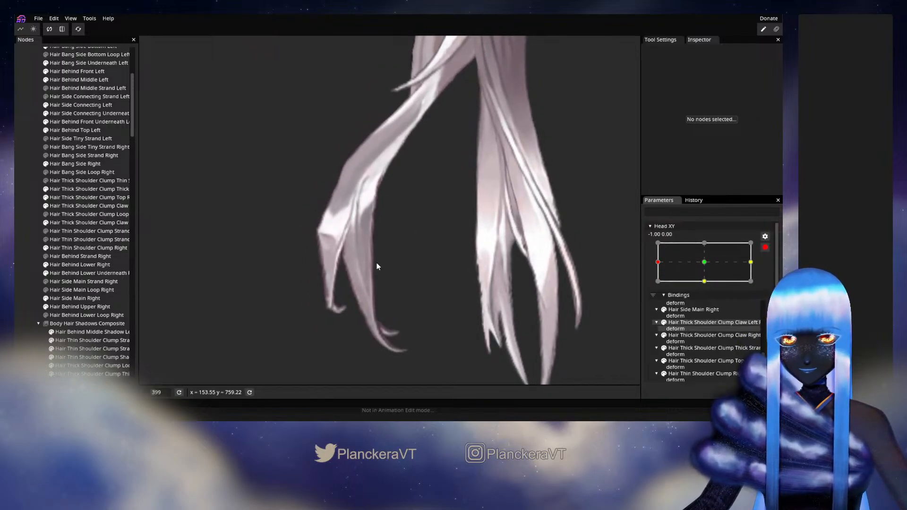
scroll(376, 265, "up", 3)
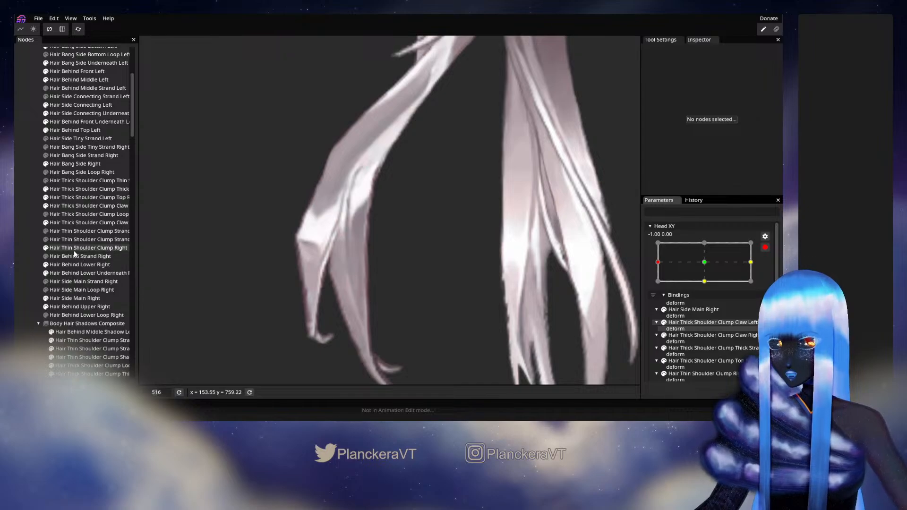
left_click(73, 250)
scroll(210, 225, "up", 2)
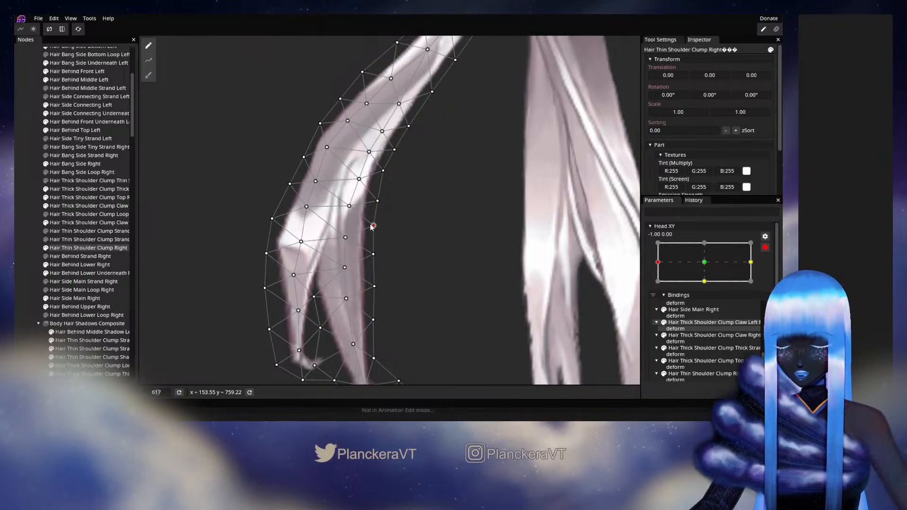
left_click_drag(373, 255, 374, 254)
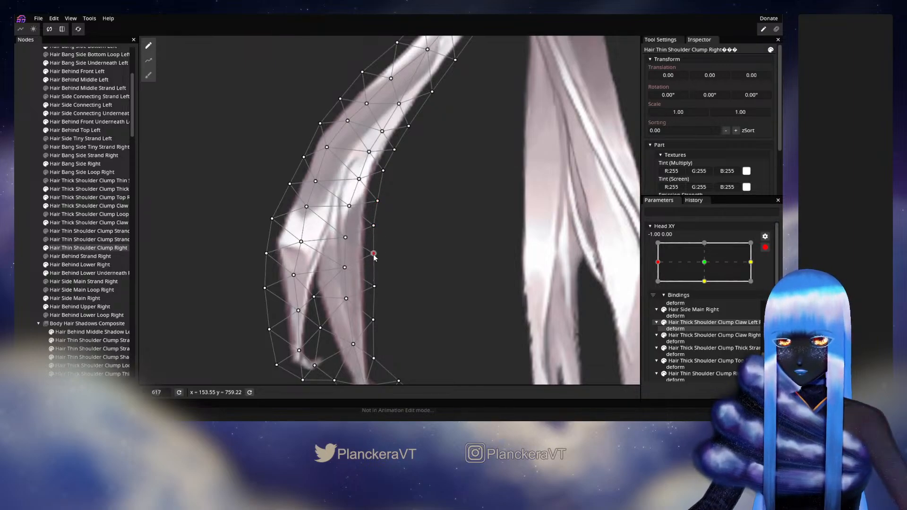
left_click(15, 224)
scroll(412, 262, "down", 4)
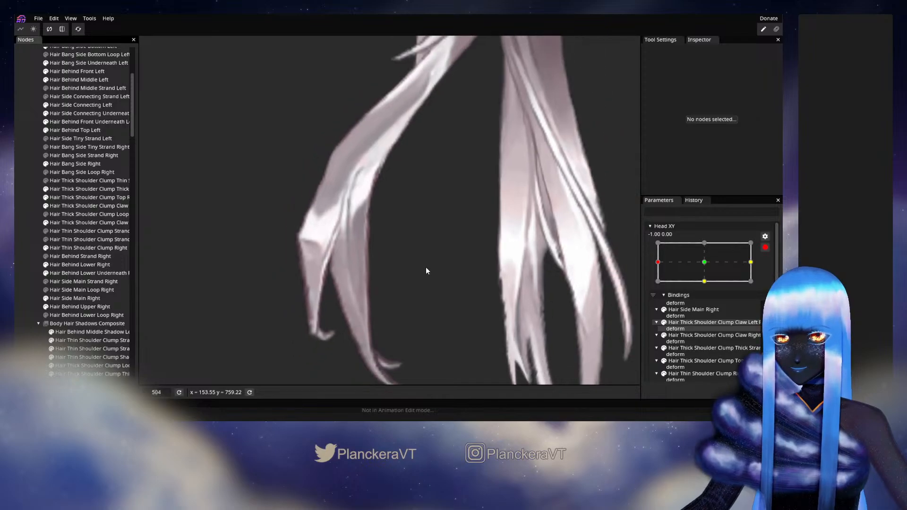
left_click(765, 248)
mouse_move(662, 290)
left_mouse_down()
mouse_move(708, 289)
mouse_move(648, 287)
mouse_move(712, 287)
mouse_move(650, 288)
left_mouse_up()
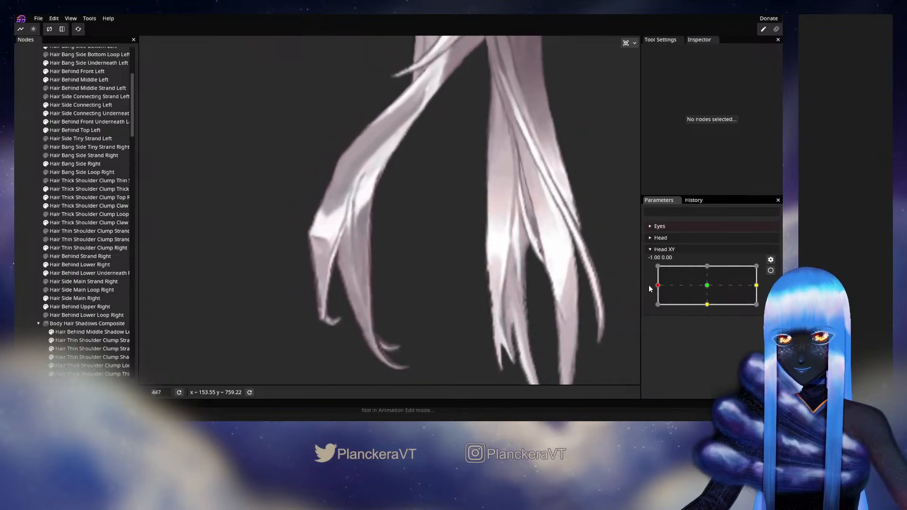
Adjust the inner vertex above the longer strand's curled tip at Head XY -1.00, 0.00, and preview horizontal and vertical head movement.
left_click(770, 270)
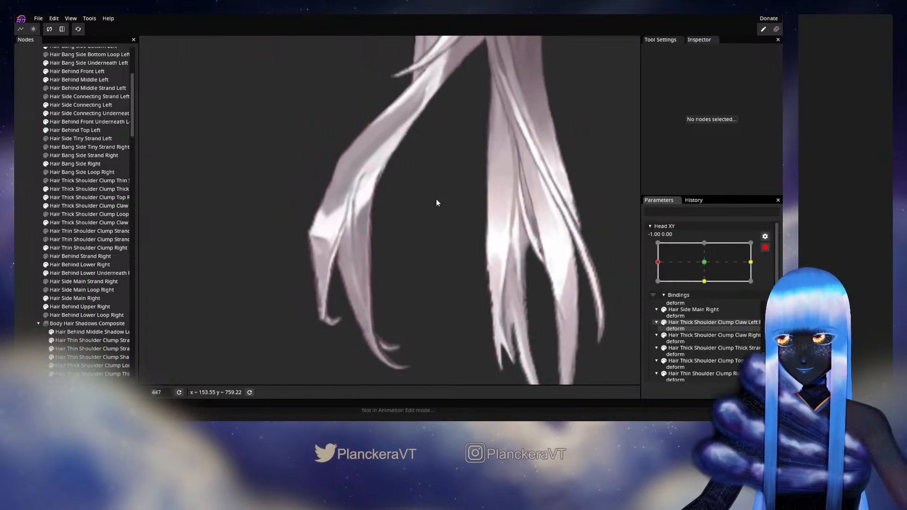
left_click(84, 220)
left_click(78, 253)
left_click(78, 248)
scroll(353, 208, "up", 3)
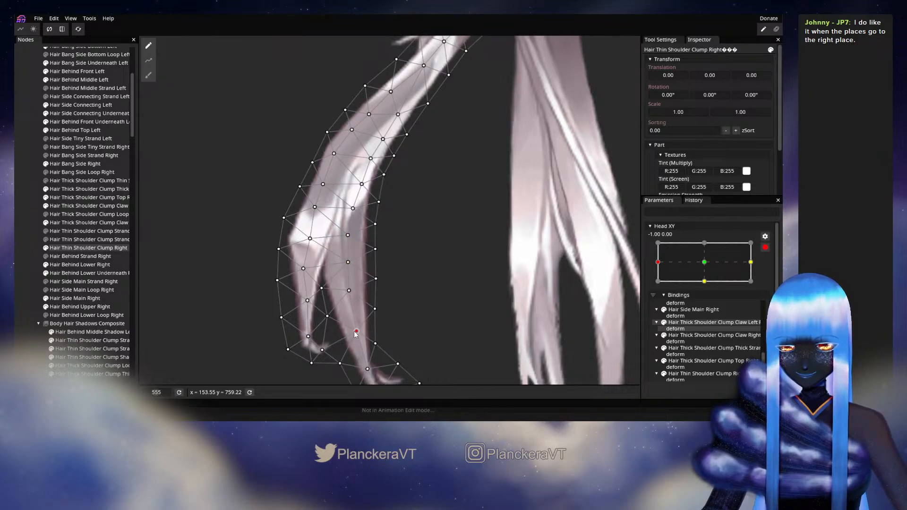
left_click(29, 248)
scroll(417, 241, "down", 3)
scroll(430, 261, "down", 1)
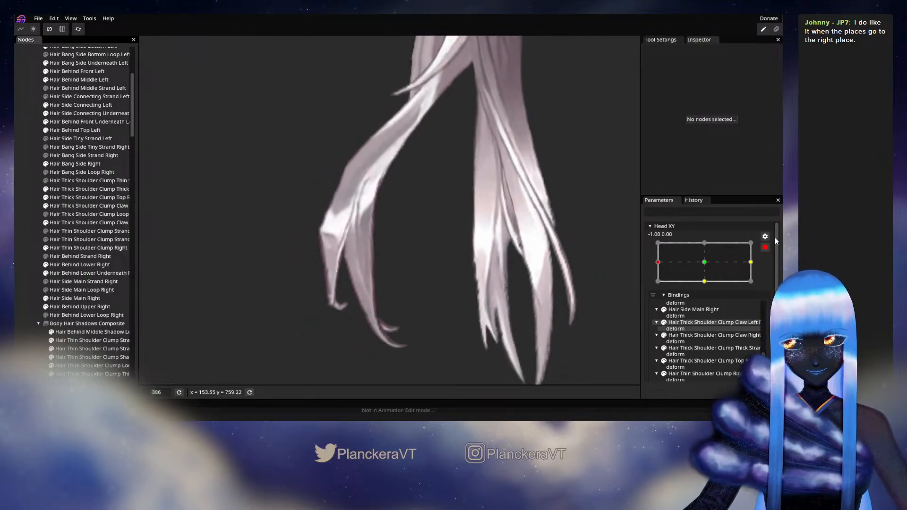
left_click(765, 247)
mouse_move(658, 285)
left_mouse_down()
mouse_move(715, 289)
mouse_move(654, 287)
mouse_move(711, 288)
mouse_move(667, 292)
mouse_move(706, 288)
mouse_move(652, 283)
left_mouse_up()
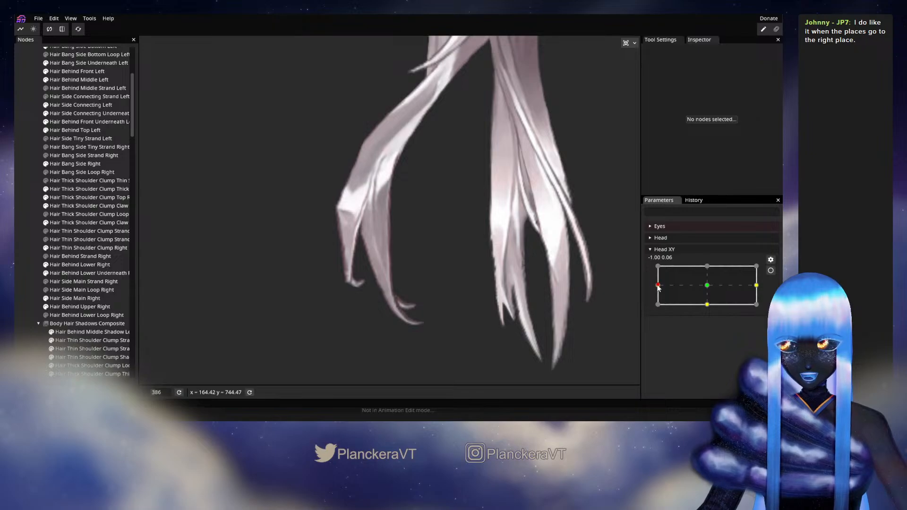
left_click_drag(658, 286, 658, 280)
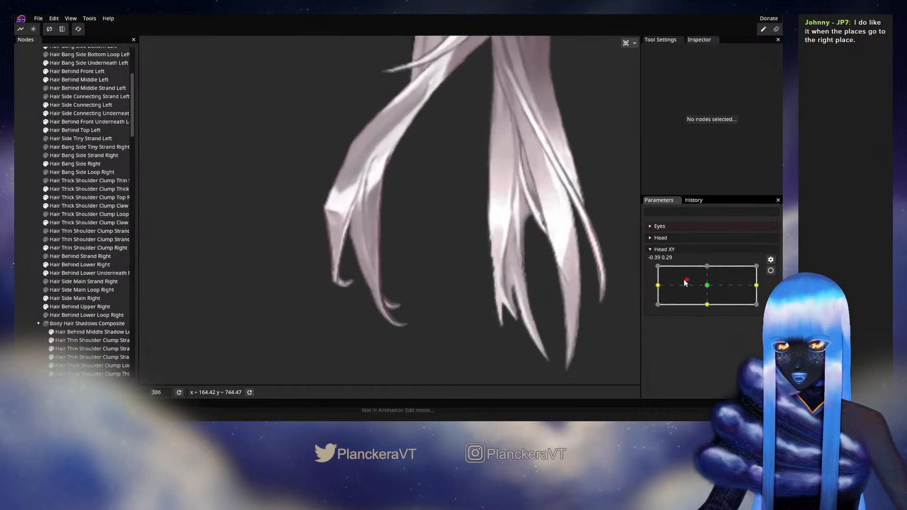
Nudge the inner and outer outline vertices along the clump's outer side just above the fork at Head XY -1.00, 0.00.
scroll(421, 259, "up", 3)
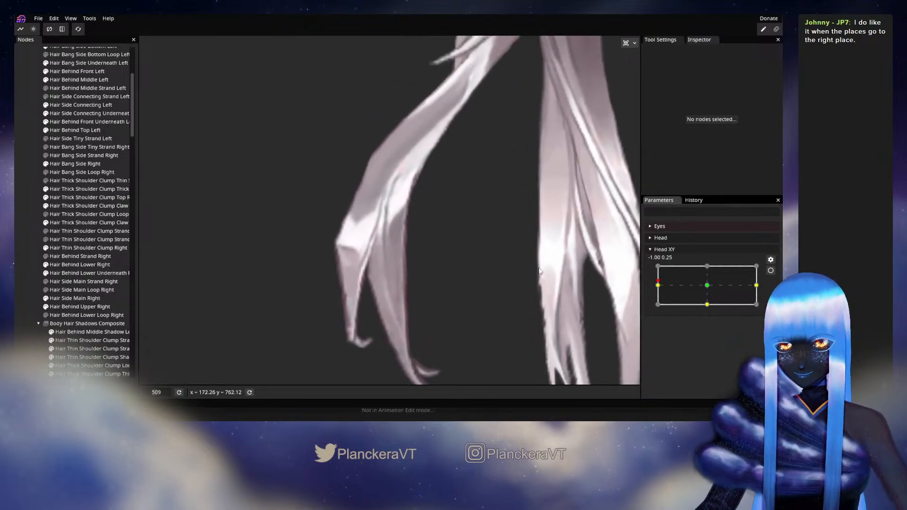
left_click(770, 270)
scroll(470, 246, "up", 2)
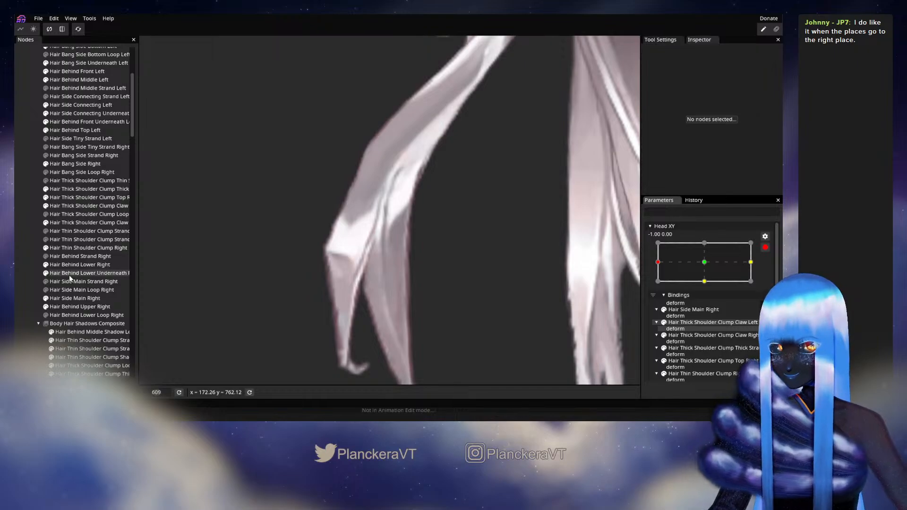
left_click(66, 248)
scroll(332, 241, "up", 2)
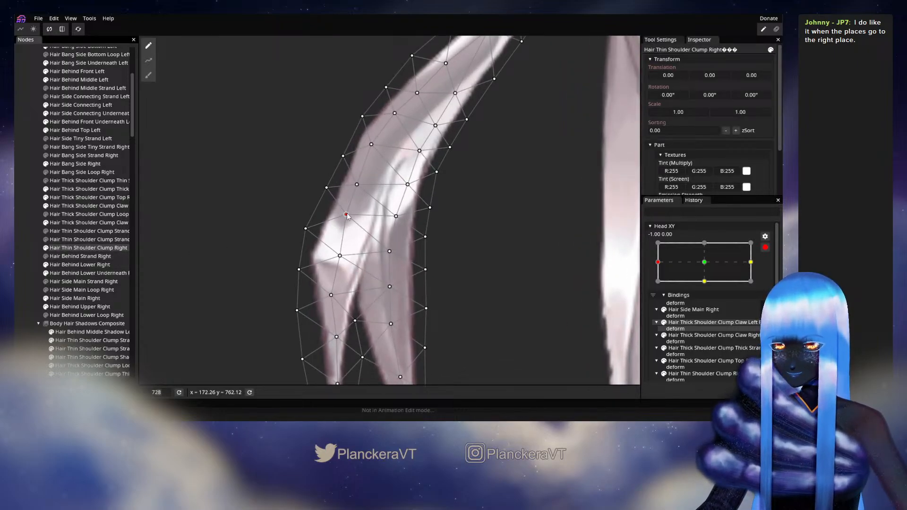
left_click(356, 183)
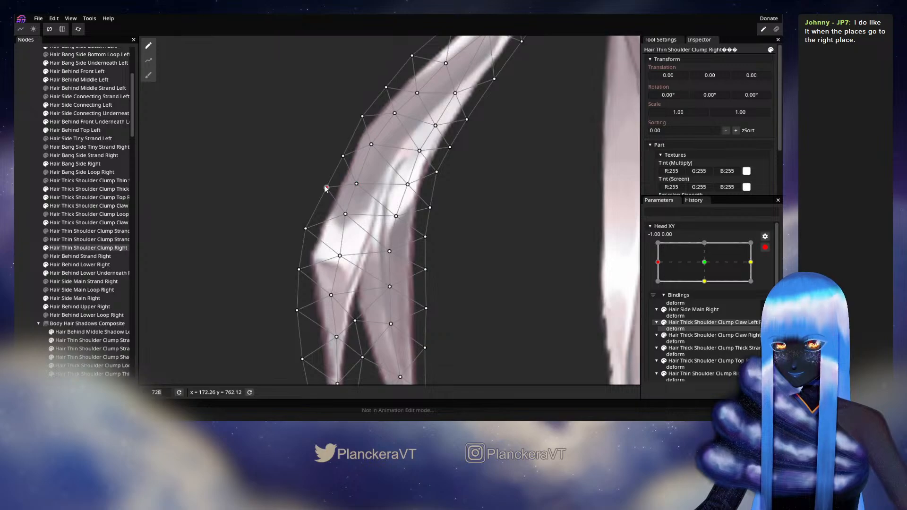
left_click_drag(325, 187, 327, 189)
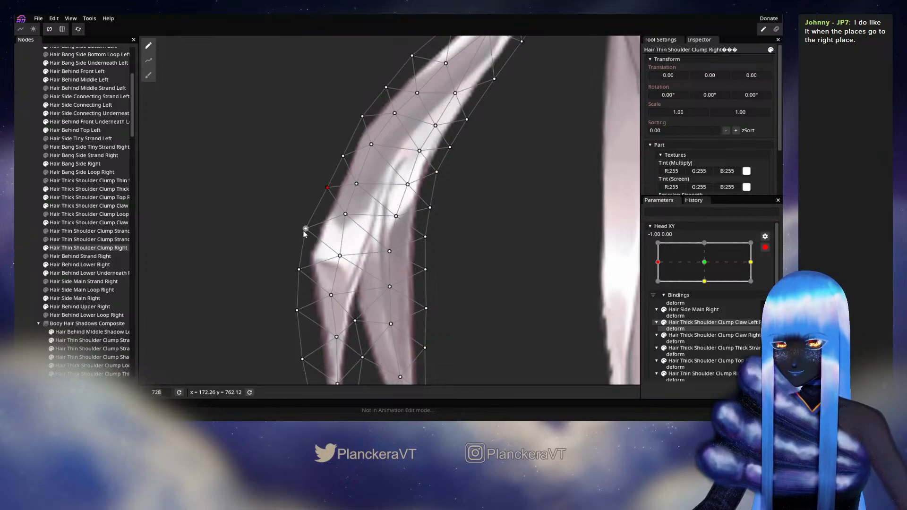
Shift the inner vertices at the top of the longer strand slightly outward at Head XY -1.00, 0.00, and preview the head movement.
left_click(388, 286)
left_click_drag(388, 251, 387, 250)
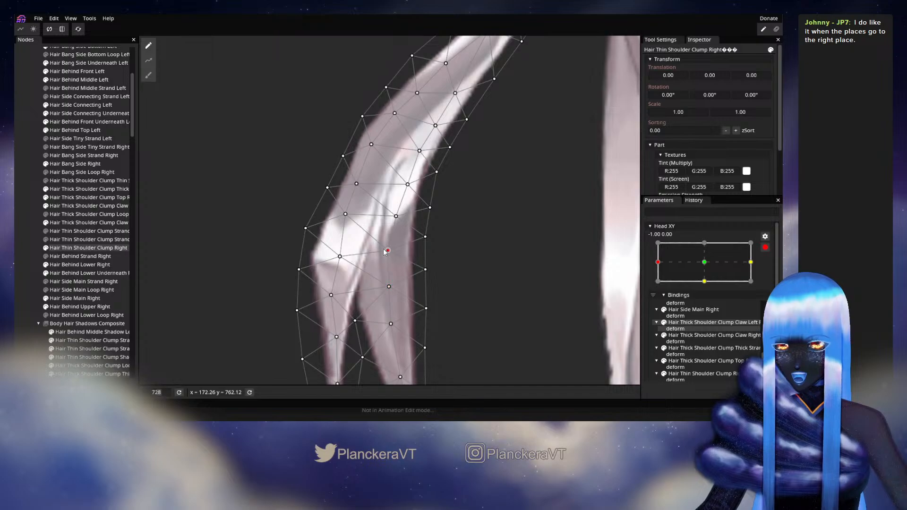
scroll(473, 258, "down", 3)
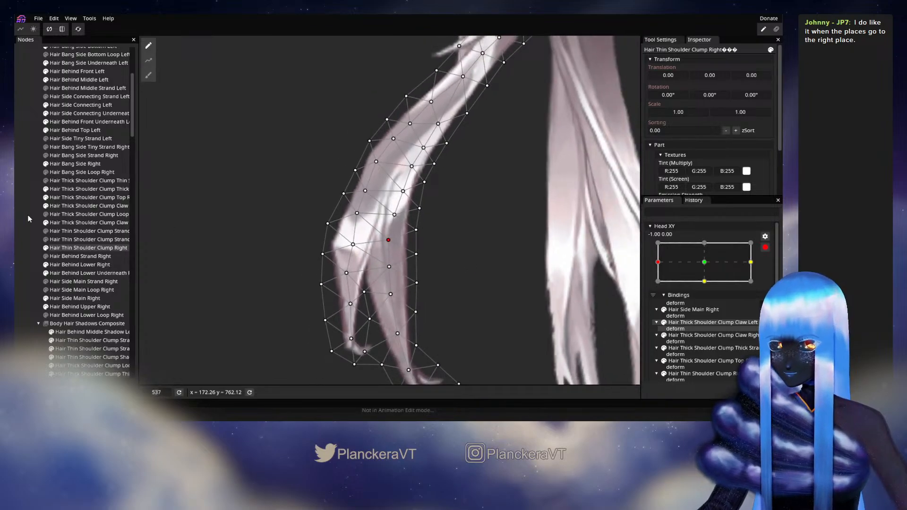
left_click(505, 283)
scroll(505, 283, "down", 2)
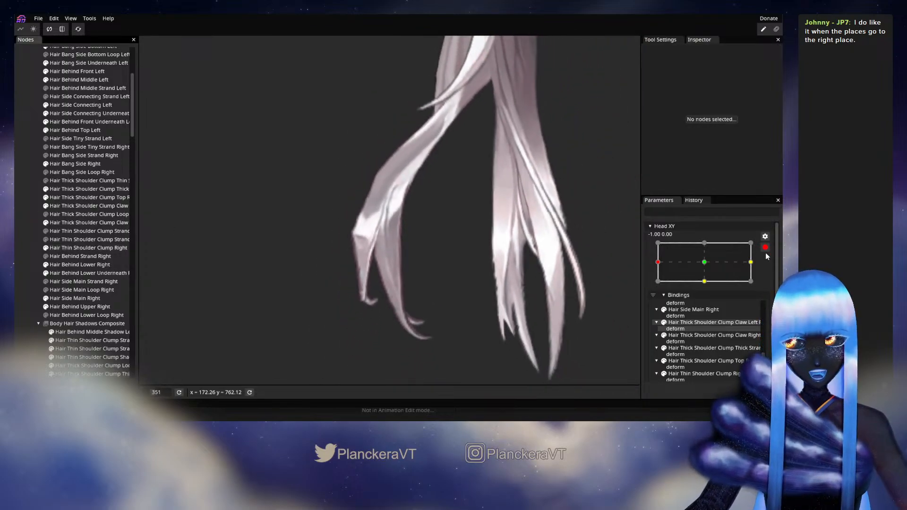
left_click(765, 247)
mouse_move(659, 287)
left_mouse_down()
mouse_move(712, 288)
mouse_move(652, 286)
left_mouse_up()
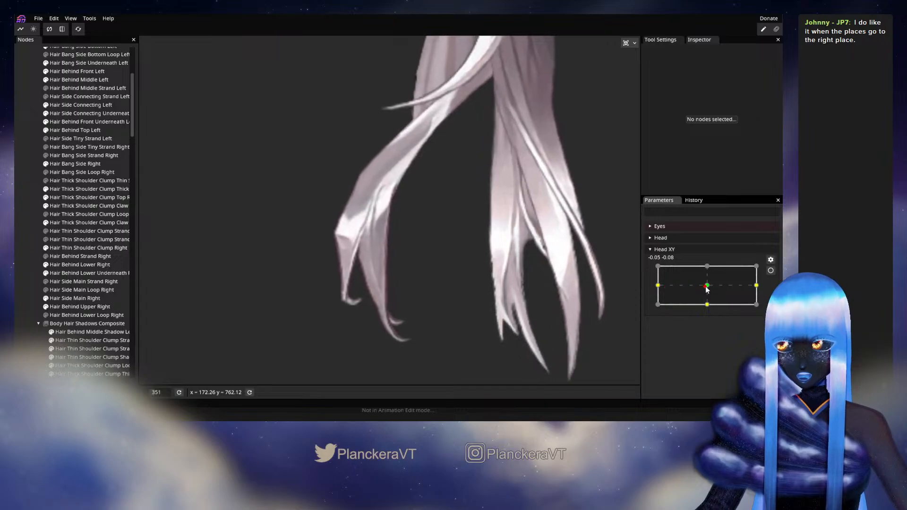
Shift the inner vertices around the clump's bend and upper fork slightly outward at Head XY -1.00, 0.00, and preview the head movement.
left_click(771, 270)
scroll(386, 271, "up", 5)
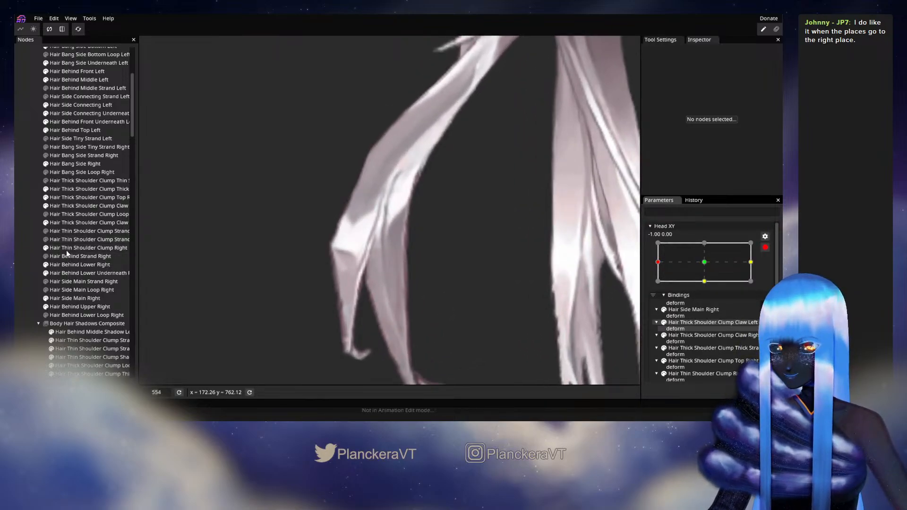
left_click(66, 251)
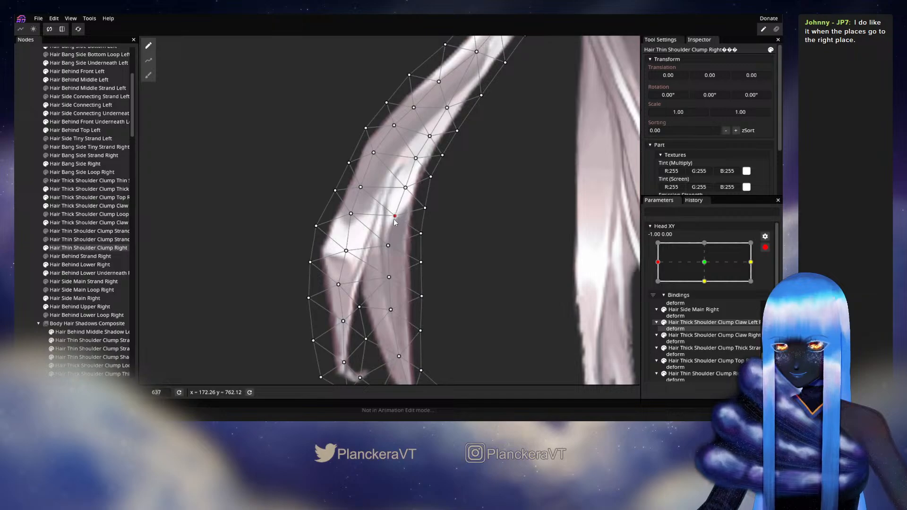
left_click_drag(351, 216, 350, 220)
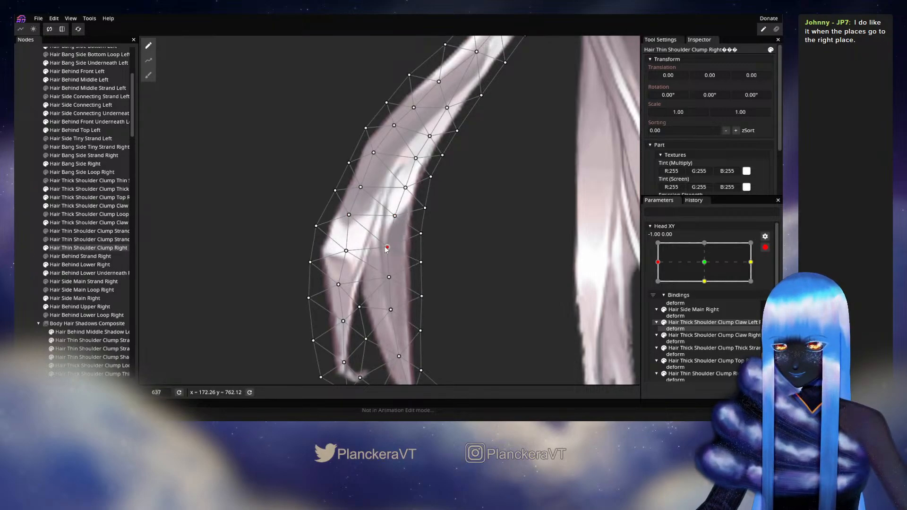
left_click_drag(343, 255, 341, 255)
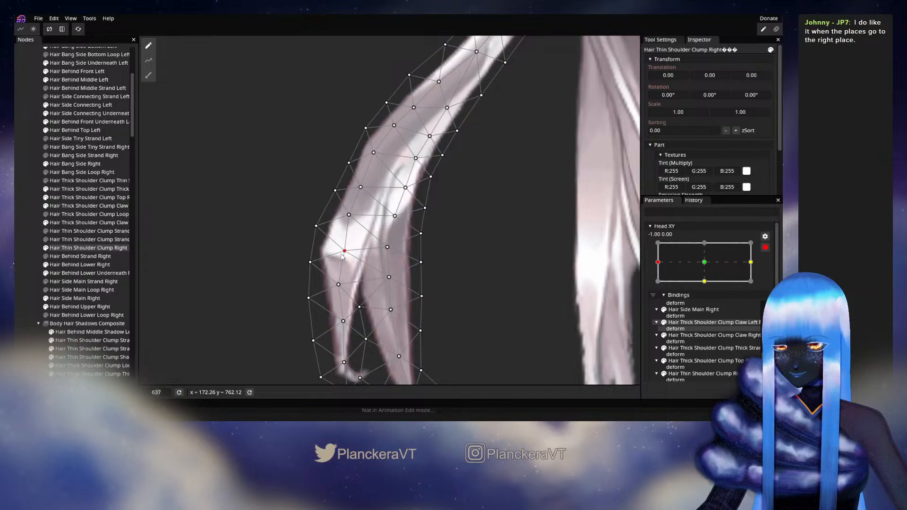
left_click_drag(383, 280, 382, 277)
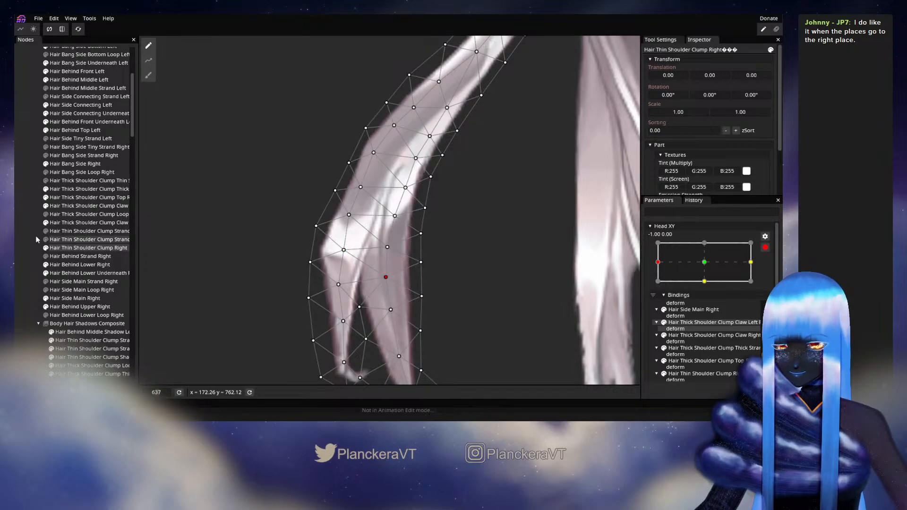
left_click(21, 254)
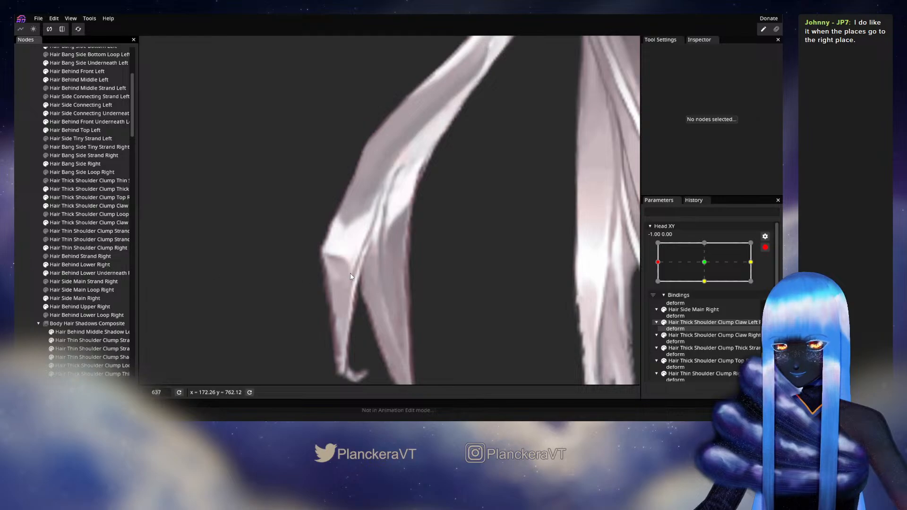
left_click(765, 248)
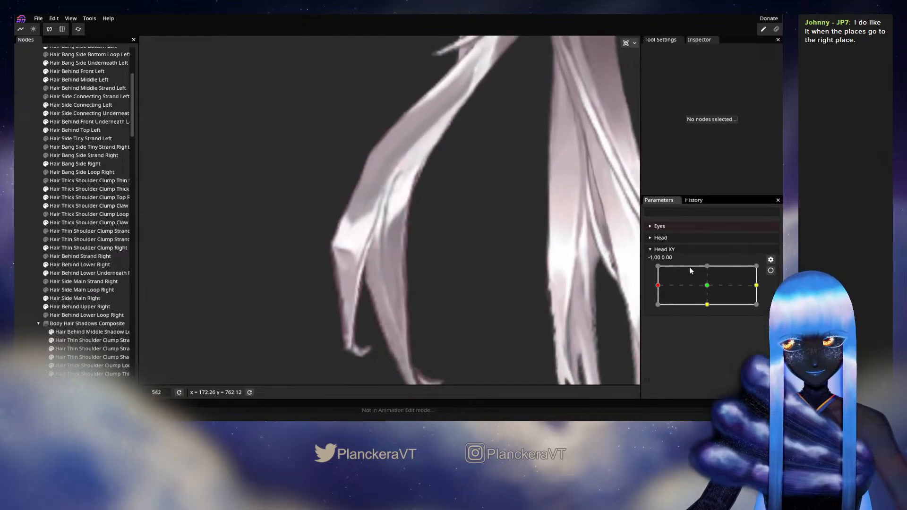
left_click_drag(658, 286, 707, 285)
scroll(411, 203, "up", 3)
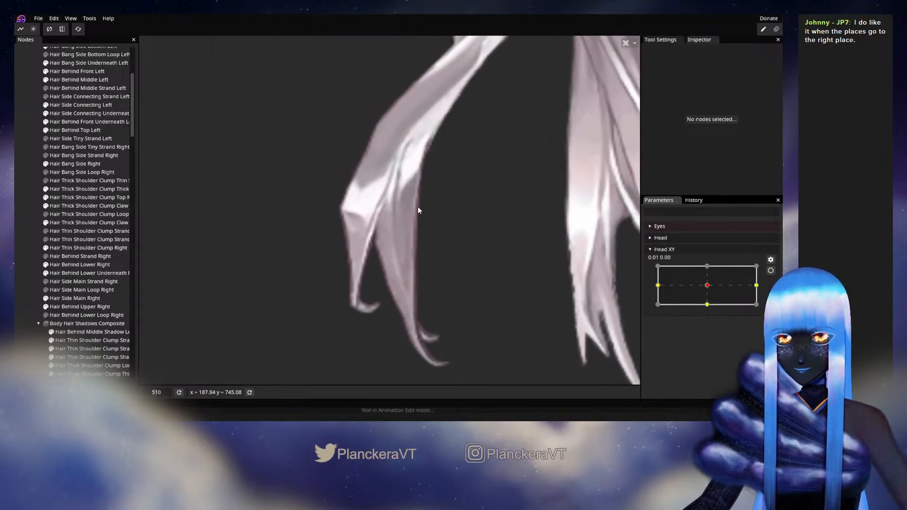
Nudge the Hair Thin Shoulder Clump Right inner vertices just above the bend slightly upward at Head XY 0.00, 0.00, and preview the movement.
mouse_move(709, 288)
left_mouse_down()
mouse_move(659, 283)
mouse_move(703, 279)
left_mouse_up()
left_click(769, 271)
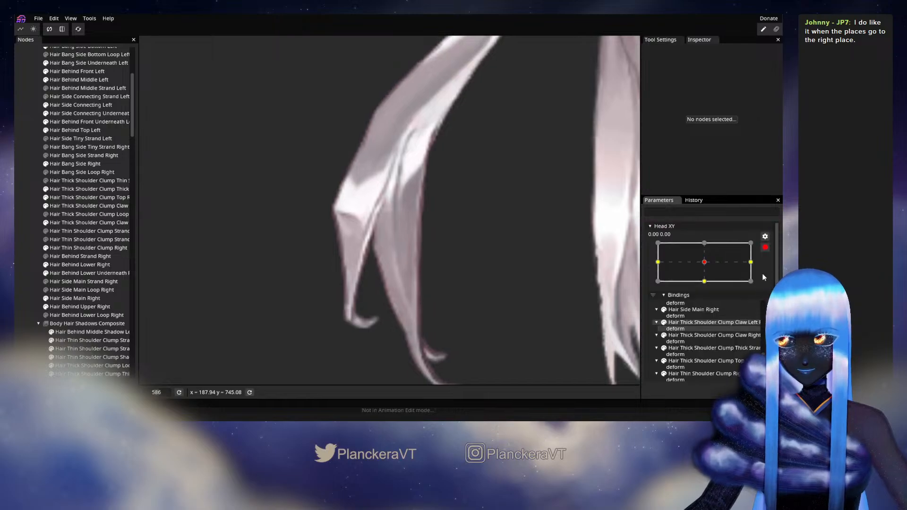
left_click(81, 248)
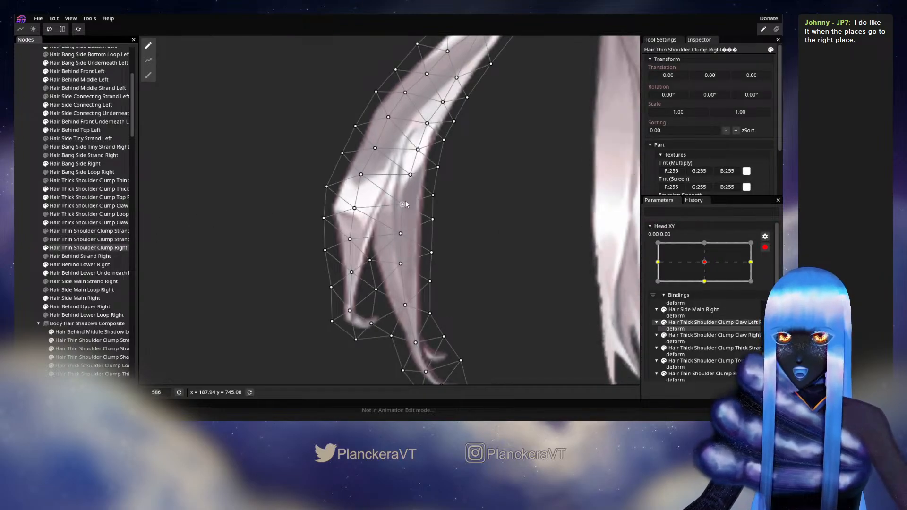
left_click_drag(404, 204, 405, 202)
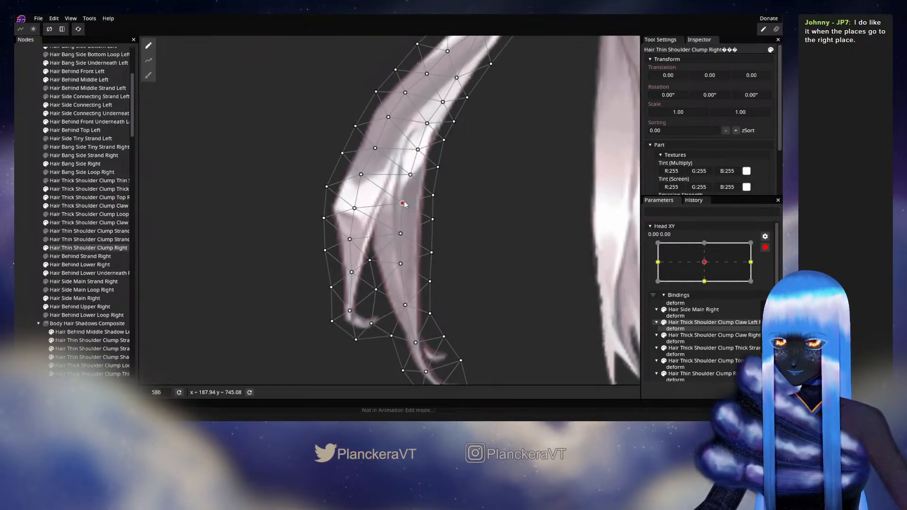
left_click(410, 174)
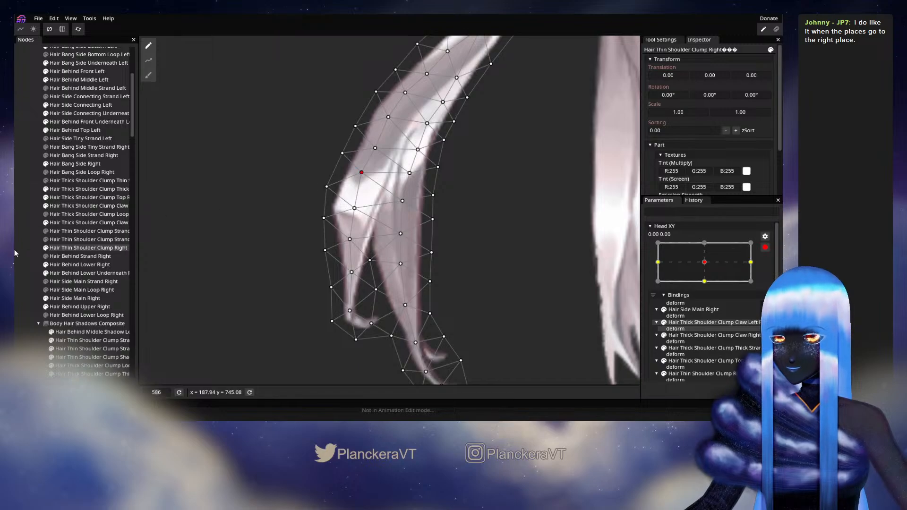
left_click(40, 253)
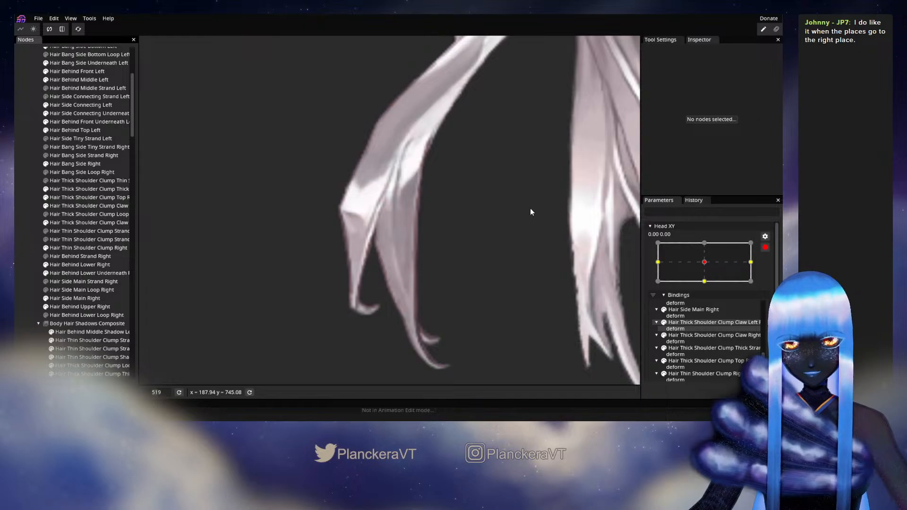
left_click_drag(710, 268, 657, 262)
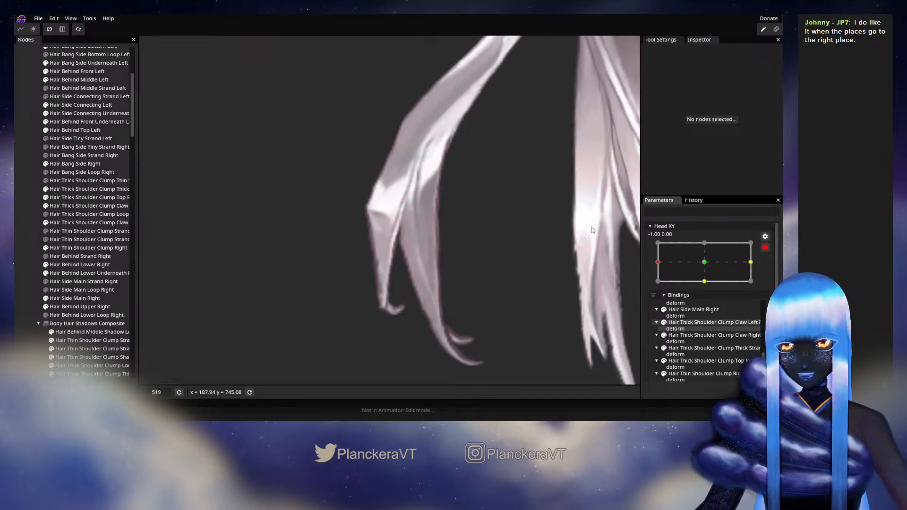
left_click(765, 247)
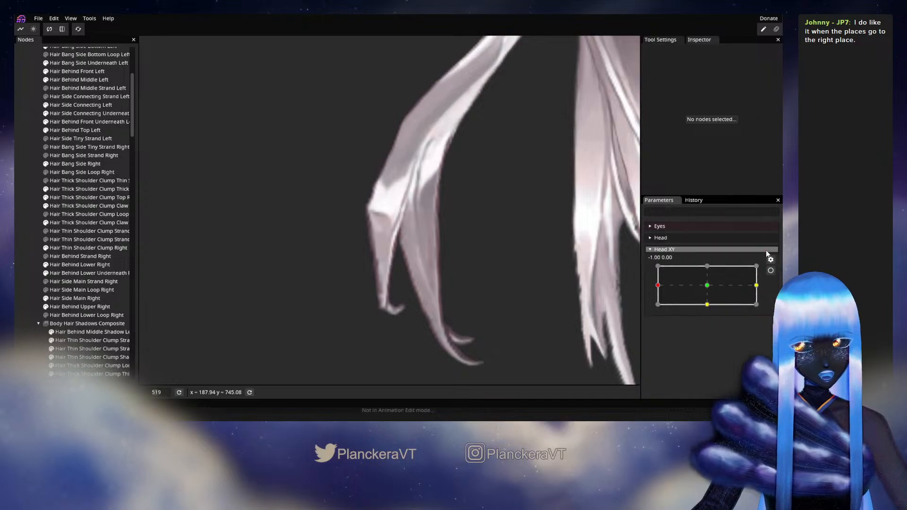
left_click_drag(658, 285, 707, 285)
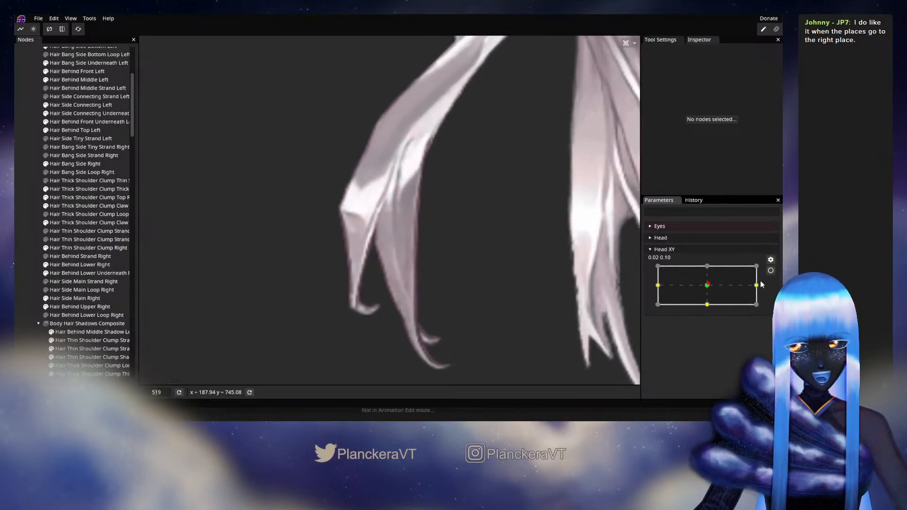
Reset the Head XY keypoint at 0.00, 0.00 and preview the horizontal head movement.
left_click(770, 270)
right_click(707, 264)
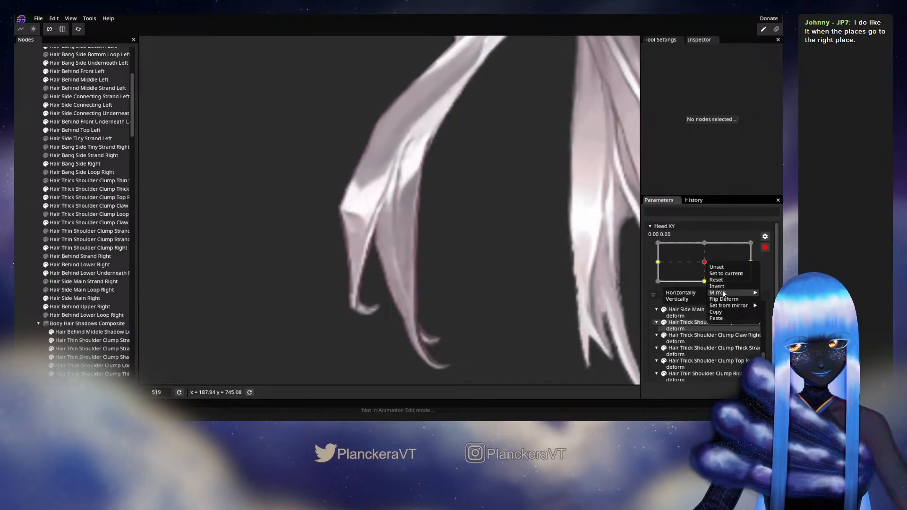
left_click(724, 281)
left_click_drag(704, 263, 678, 288)
left_click(763, 249)
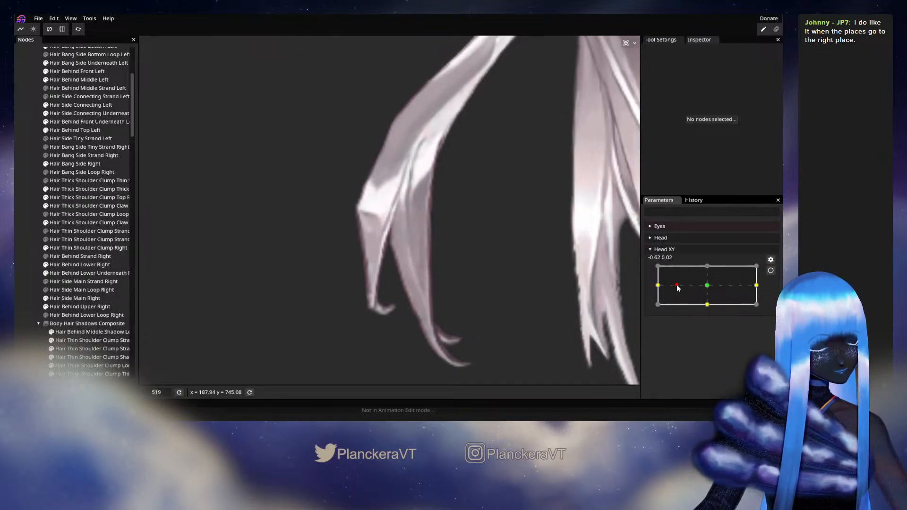
left_click_drag(678, 288, 704, 287)
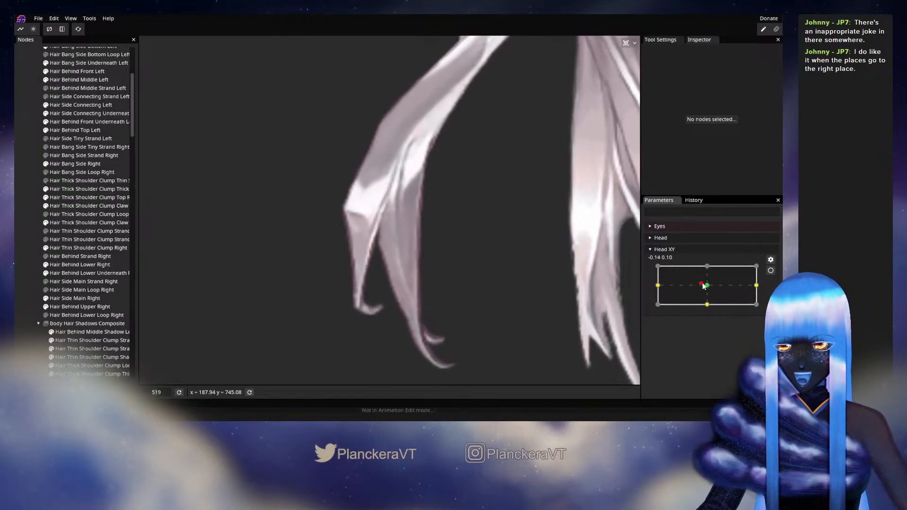
Reshape the longer strand's curled tip slightly downward and inward on Hair Thin Shoulder Clump Right at Head XY -1.00, 0.00, and preview it.
left_click_drag(705, 287, 655, 288)
left_click(773, 270)
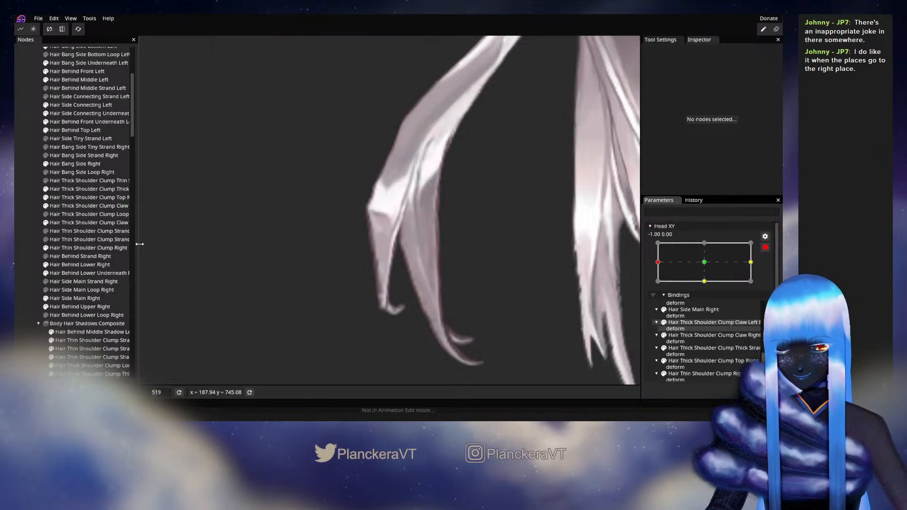
left_click(68, 250)
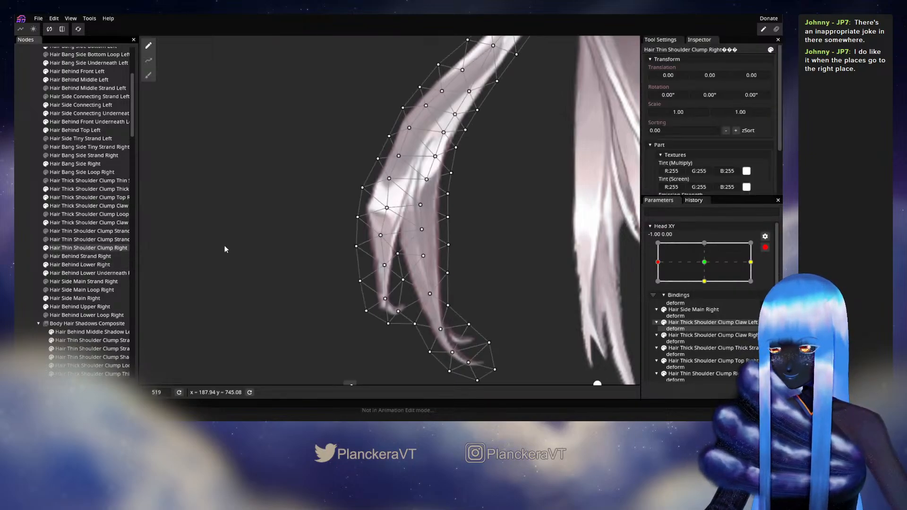
left_click(148, 75)
left_click_drag(540, 296, 541, 213)
mouse_move(526, 273)
left_mouse_down()
mouse_move(542, 298)
mouse_move(539, 330)
mouse_move(518, 363)
mouse_move(381, 382)
mouse_move(414, 391)
mouse_move(377, 384)
left_mouse_up()
left_click_drag(525, 324, 526, 329)
left_click(15, 283)
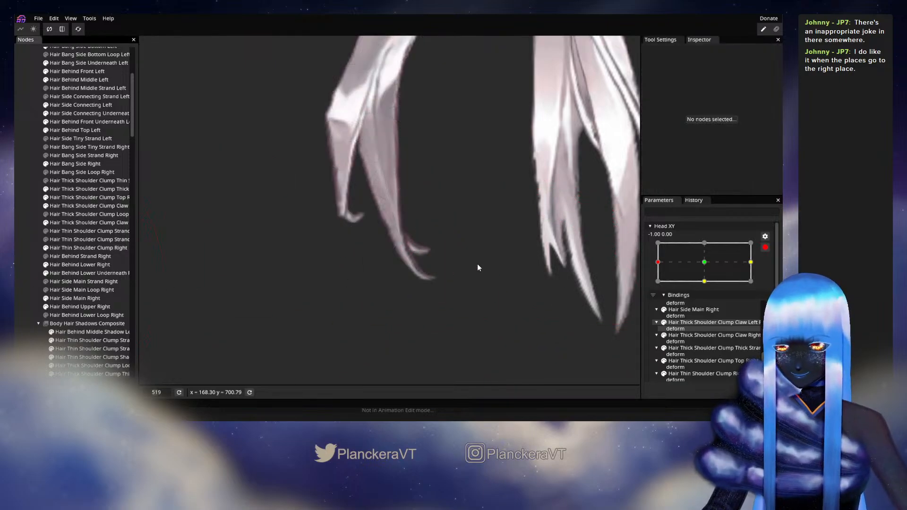
left_click_drag(497, 268, 493, 294)
left_click(765, 247)
mouse_move(658, 284)
left_mouse_down()
mouse_move(712, 284)
mouse_move(652, 283)
left_mouse_up()
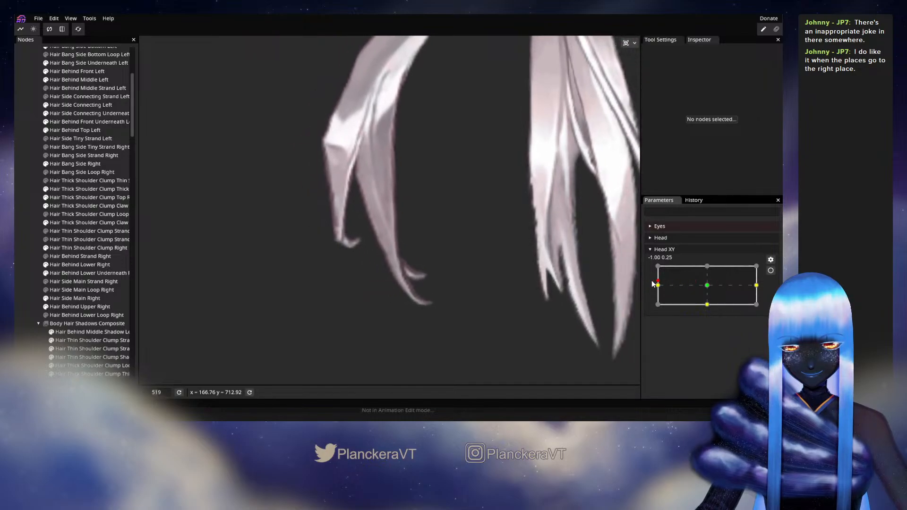
Nudge the outline vertices at the very end of the longer strand's tip at Head XY -1.00, 0.00, and preview the head movement.
left_click(770, 270)
left_click(87, 249)
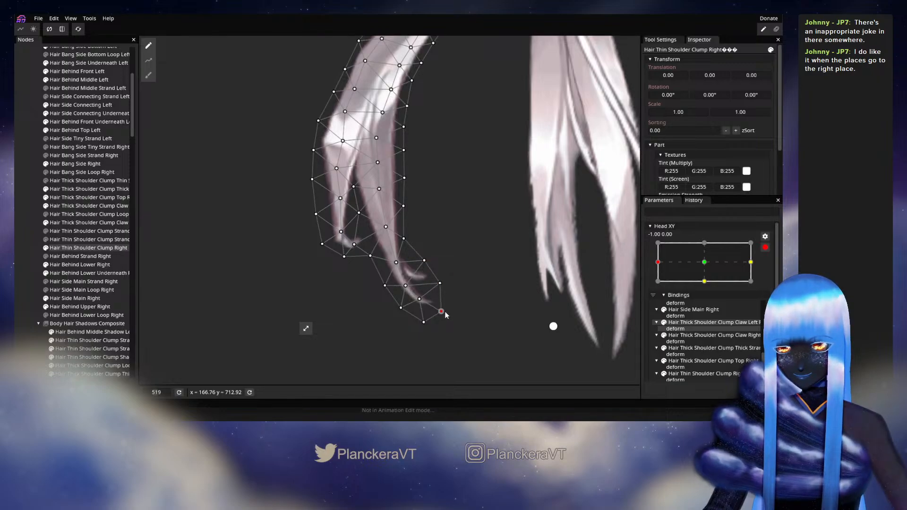
left_click_drag(427, 323, 426, 320)
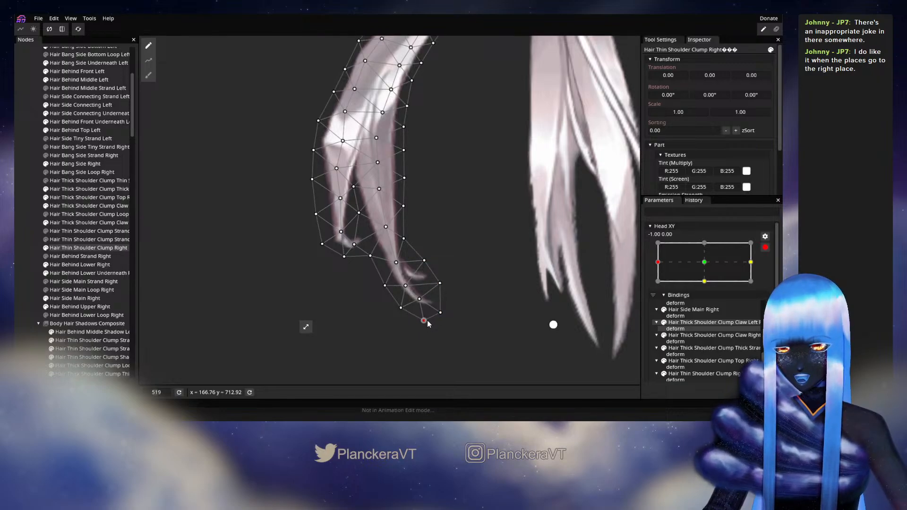
left_click(26, 231)
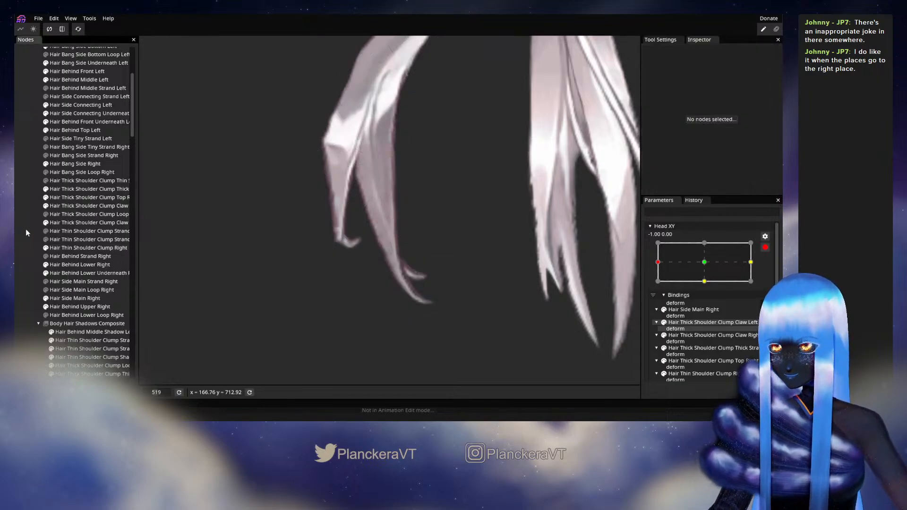
left_click(765, 247)
mouse_move(657, 286)
left_mouse_down()
mouse_move(719, 287)
mouse_move(658, 285)
left_mouse_up()
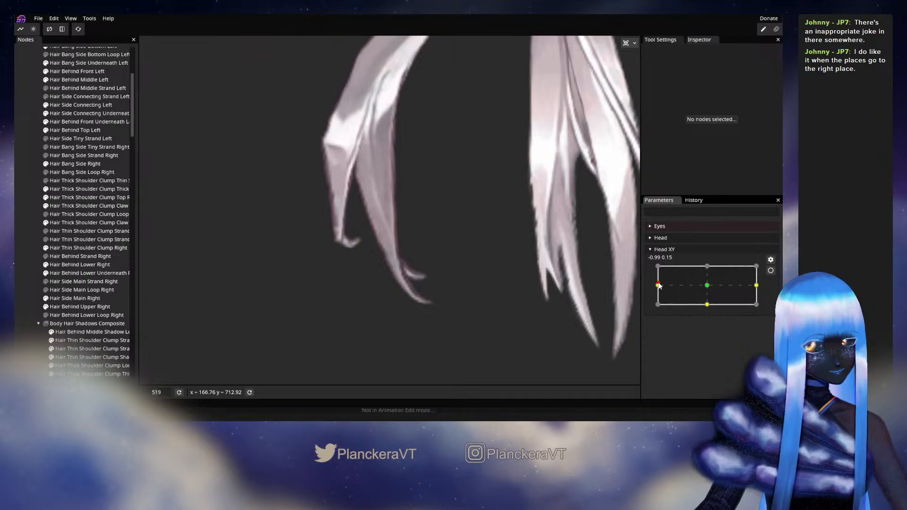
mouse_move(659, 285)
left_mouse_down()
mouse_move(706, 286)
mouse_move(657, 284)
left_mouse_up()
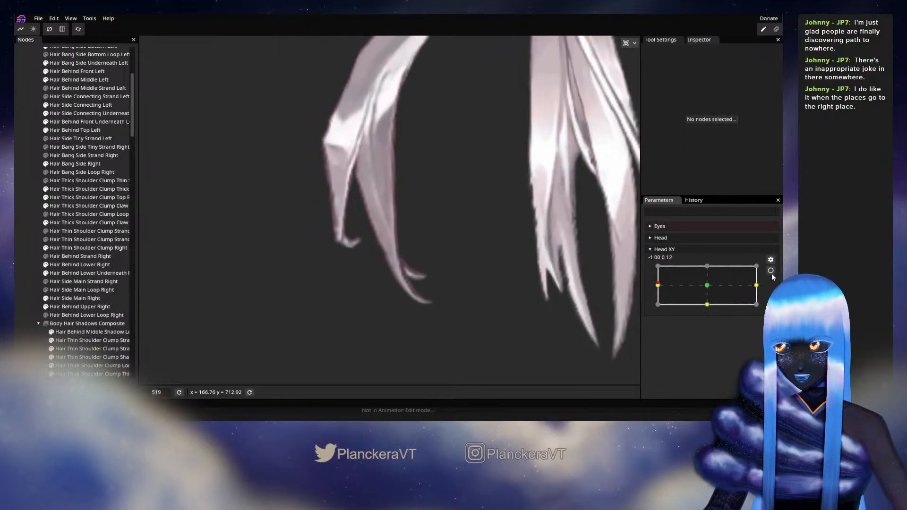
Raise the outer outline vertices around the longer strand's curled tip at Head XY -1.00, 0.00, preview the movement, and save the project.
left_click(770, 271)
left_click(74, 266)
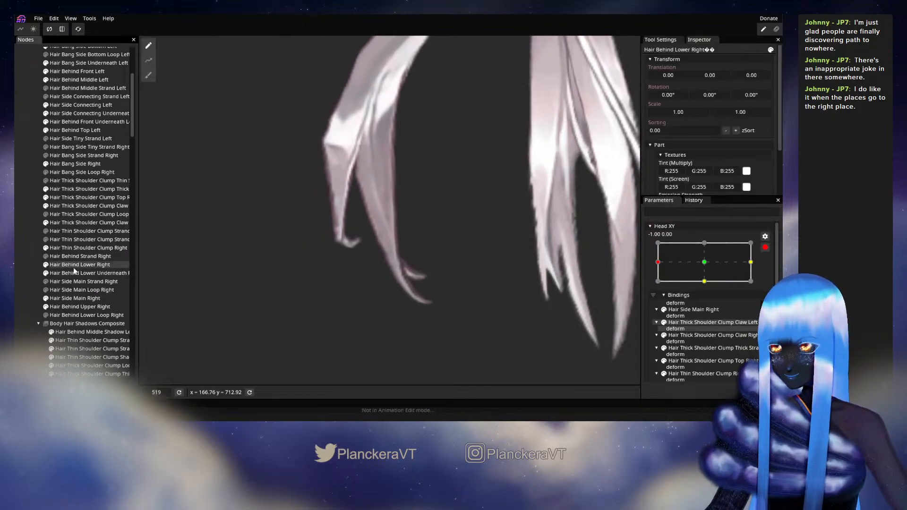
left_click(80, 248)
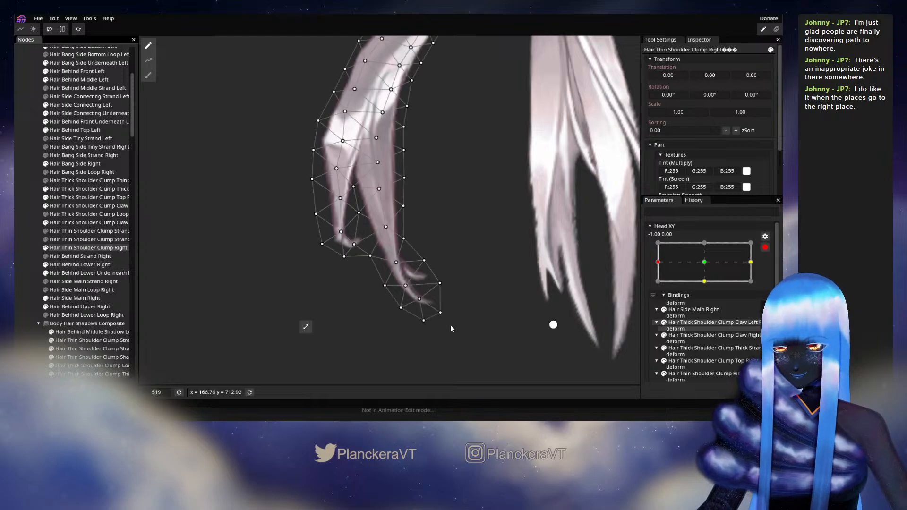
left_click_drag(439, 283, 440, 276)
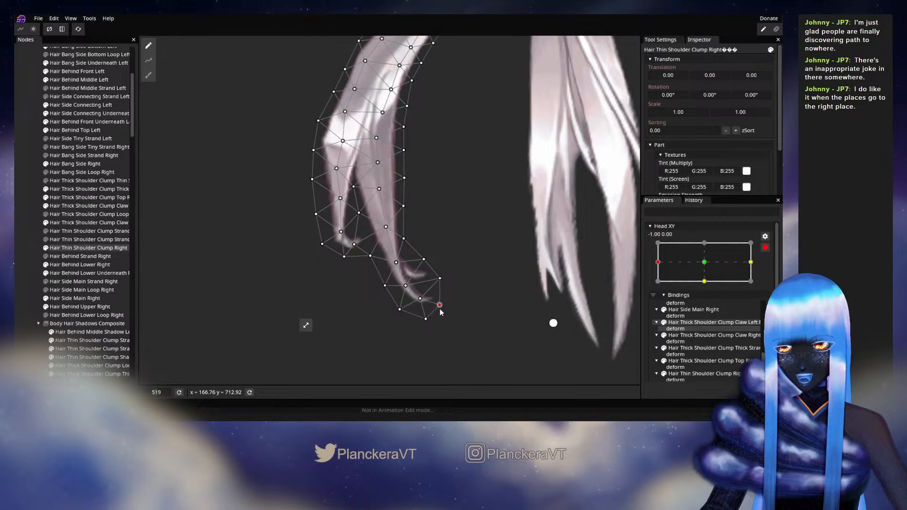
left_click(440, 279)
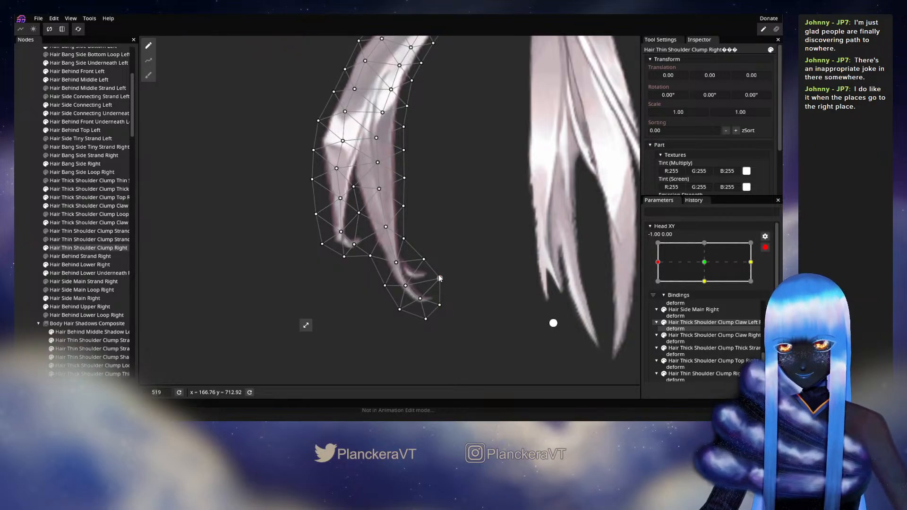
left_click(18, 230)
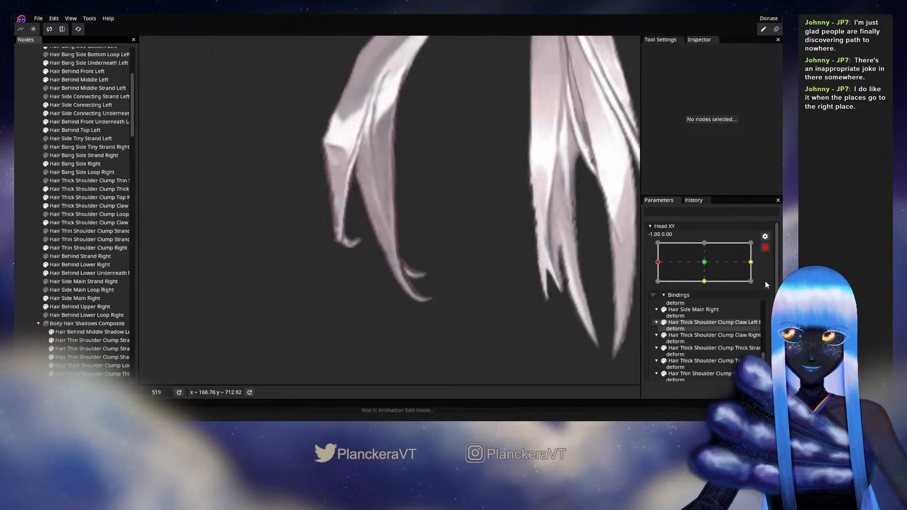
left_click(765, 247)
mouse_move(658, 285)
left_mouse_down()
mouse_move(714, 285)
mouse_move(660, 282)
left_mouse_up()
key("ctrl+s")
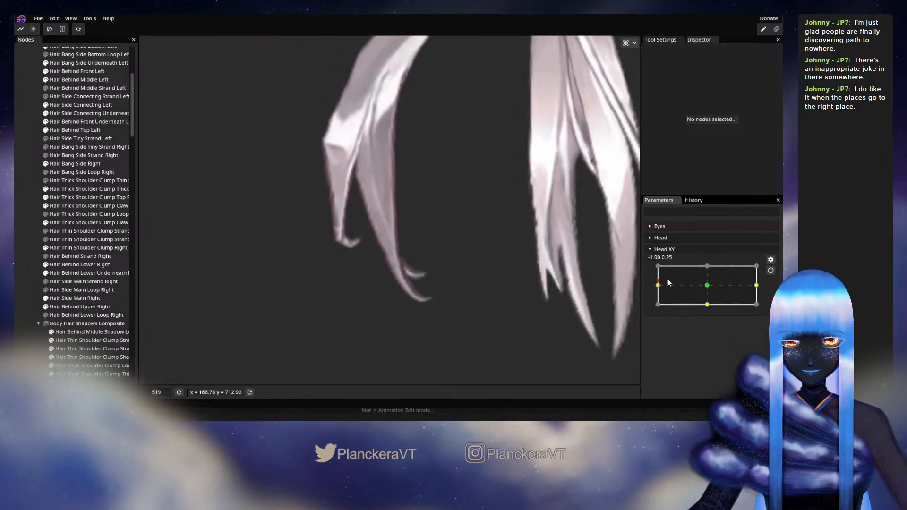
Shift the longer strand's curled tip slightly inward with the Circle Brush on Hair Thin Shoulder Clump Right at Head XY -1.00, 0.00, and preview it.
left_click(770, 270)
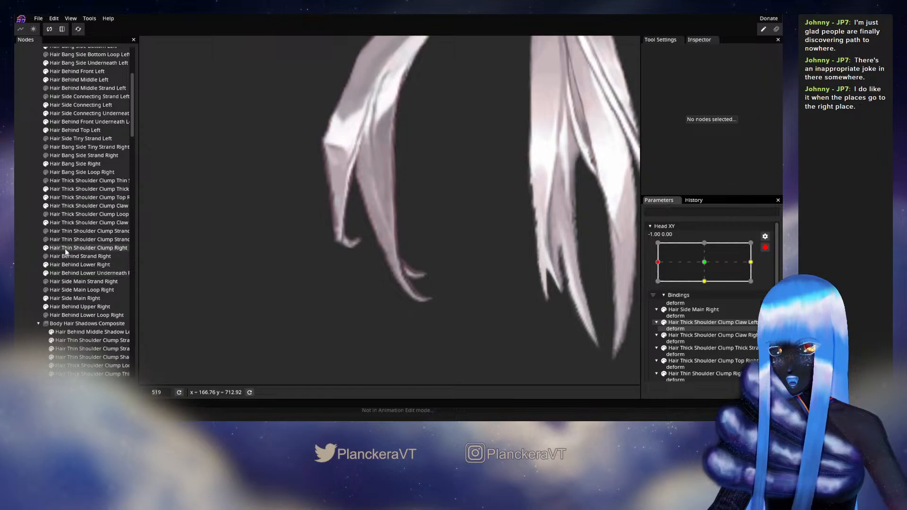
left_click(65, 249)
left_click(148, 75)
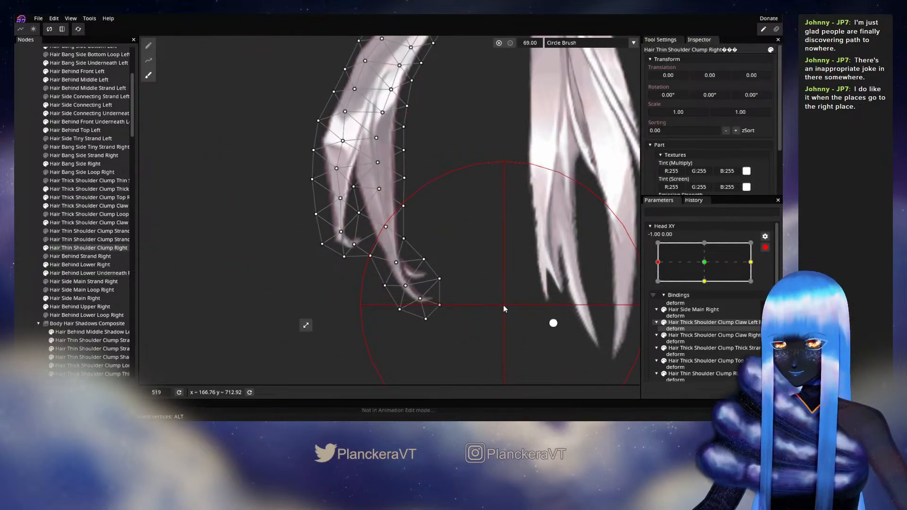
left_click_drag(496, 307, 492, 335)
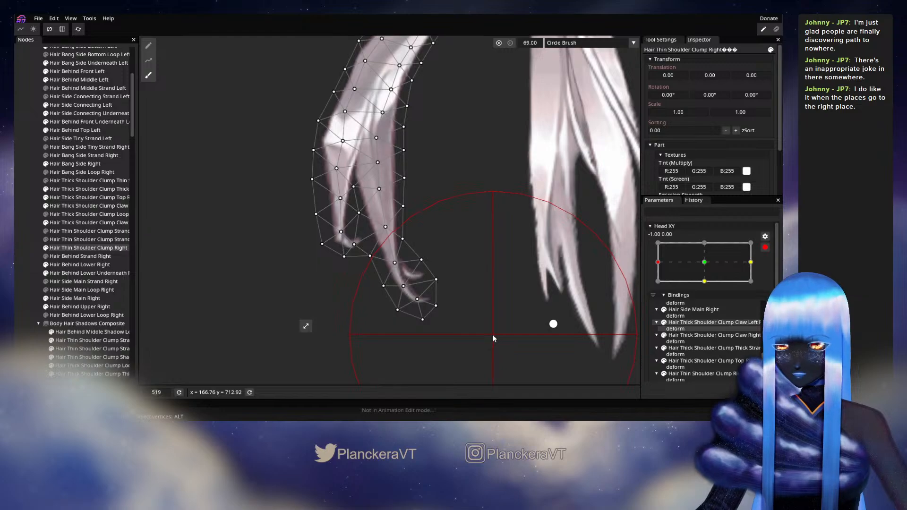
left_click(30, 282)
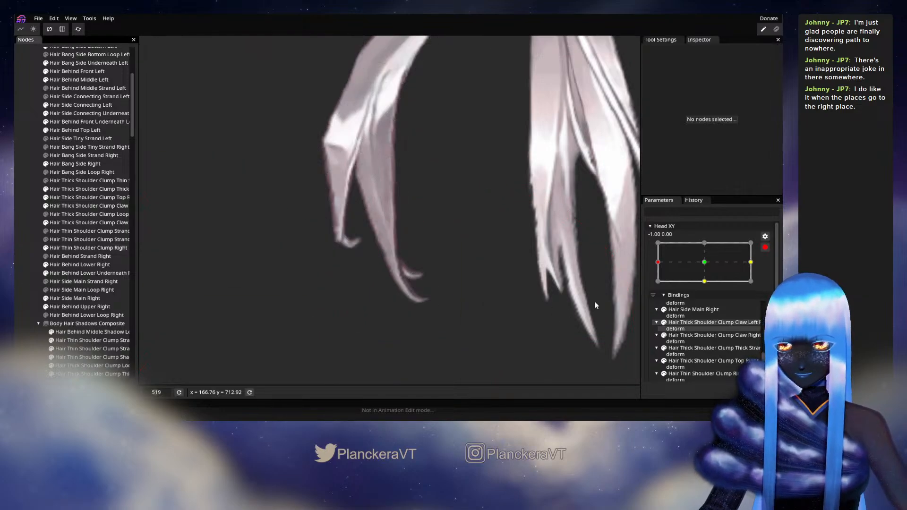
left_click(765, 247)
left_click_drag(660, 286, 358, 286)
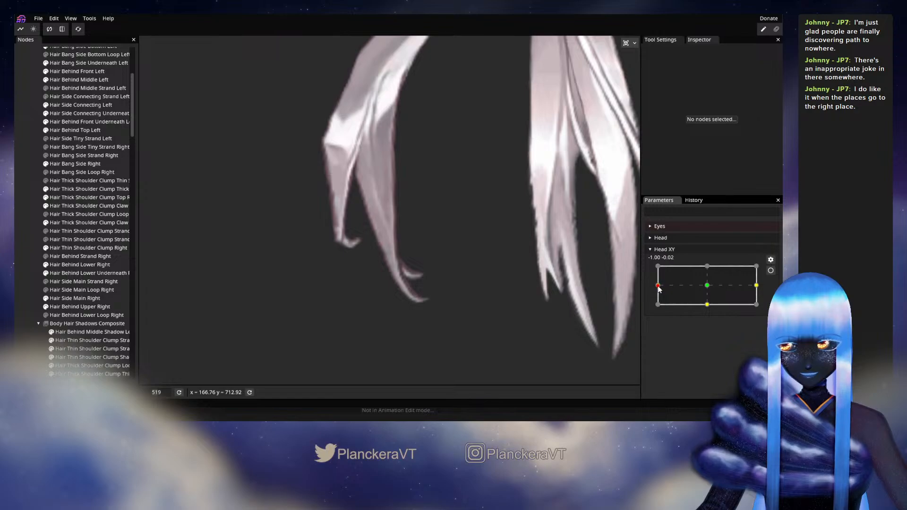
mouse_move(660, 289)
left_mouse_down()
mouse_move(708, 286)
mouse_move(655, 287)
left_mouse_up()
Raise the center vertices and upper outer outline vertex where the longer strand's tip forks on Hair Thin Shoulder Clump Right at Head XY -1.00, 0.00.
left_click(770, 271)
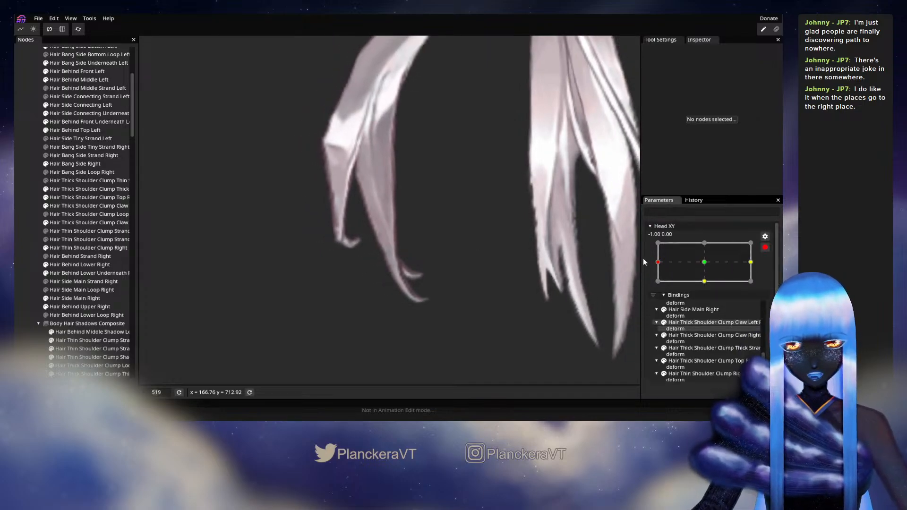
left_click(74, 246)
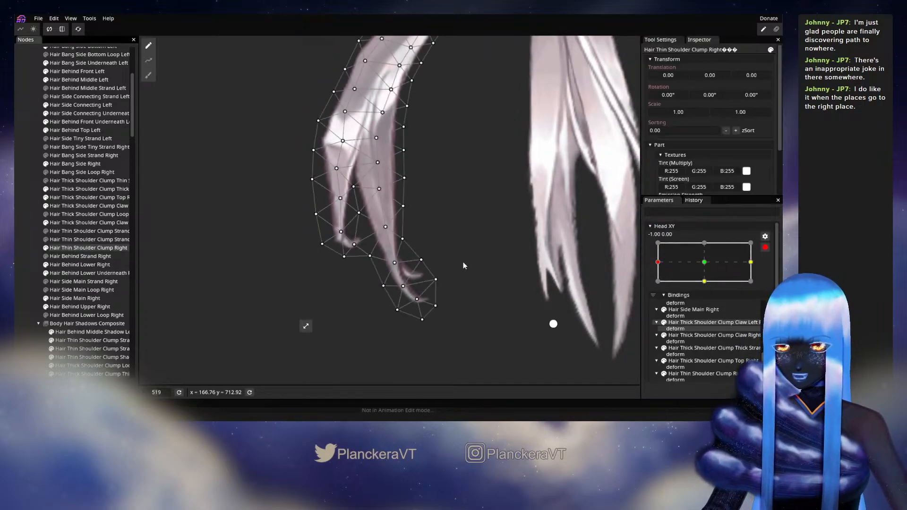
left_click_drag(399, 265, 398, 263)
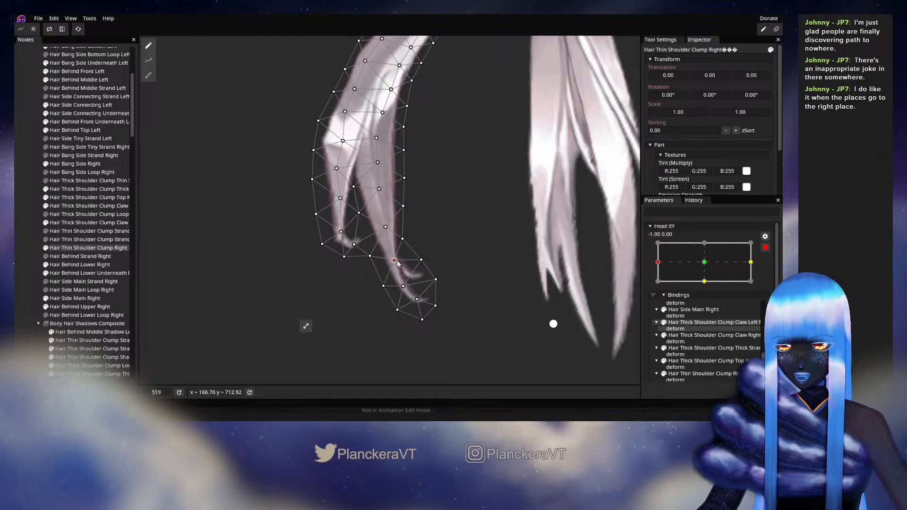
left_click(421, 259)
left_click(402, 285)
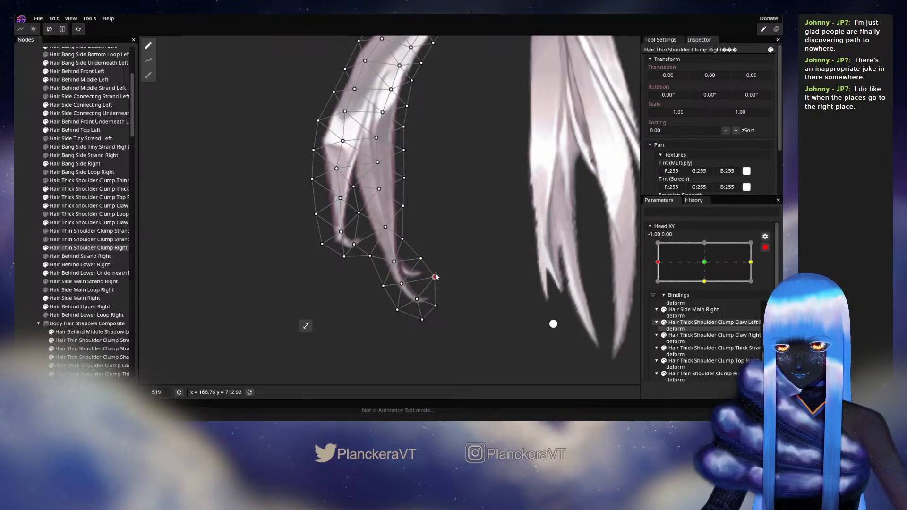
left_click_drag(422, 258, 419, 255)
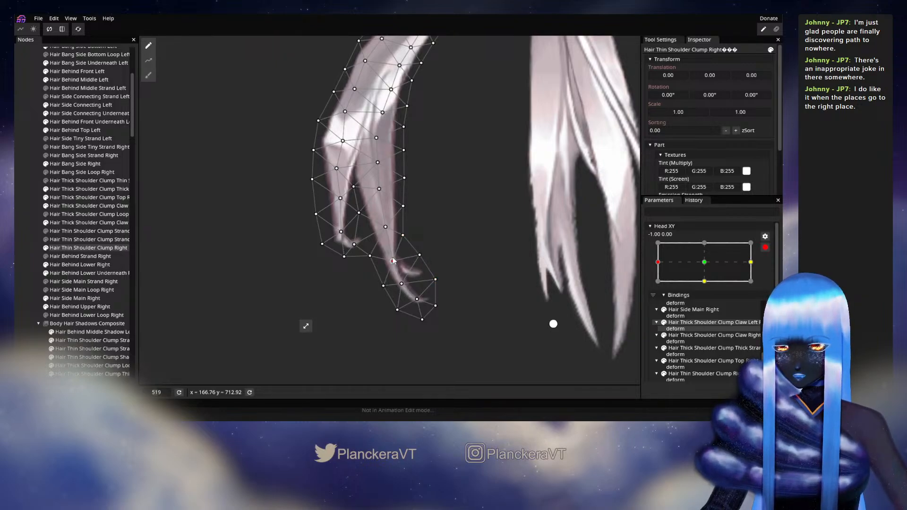
left_click_drag(419, 255, 420, 257)
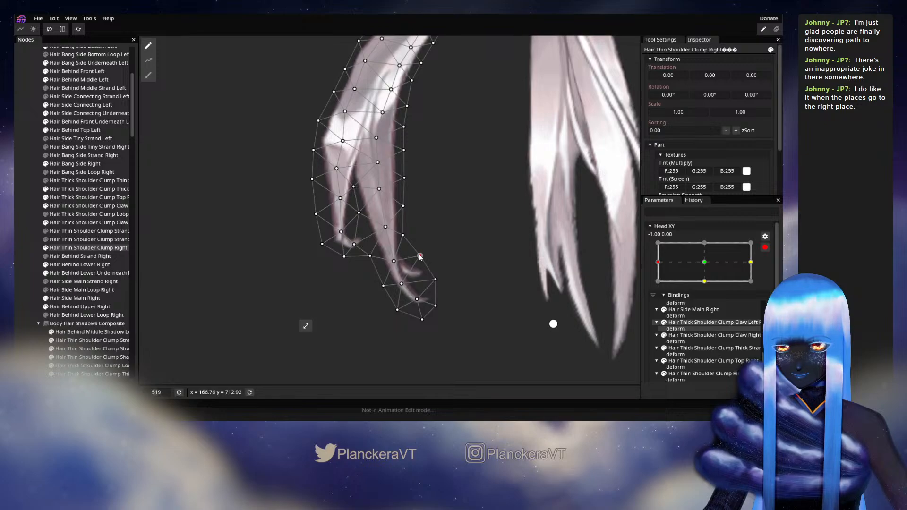
Adjust the inner and outer outline vertices beside the longer strand's forked tip, and preview the movement between Head XY center and -1.00.
left_click(401, 283)
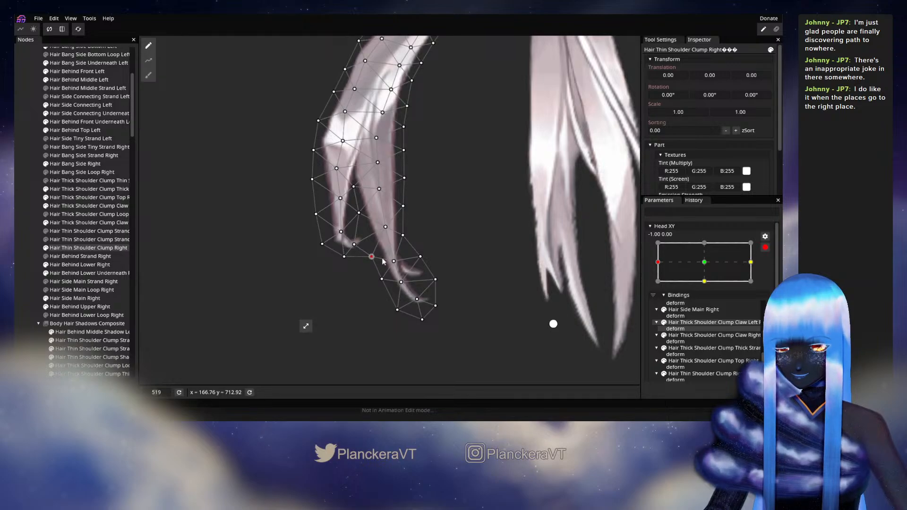
left_click(434, 277)
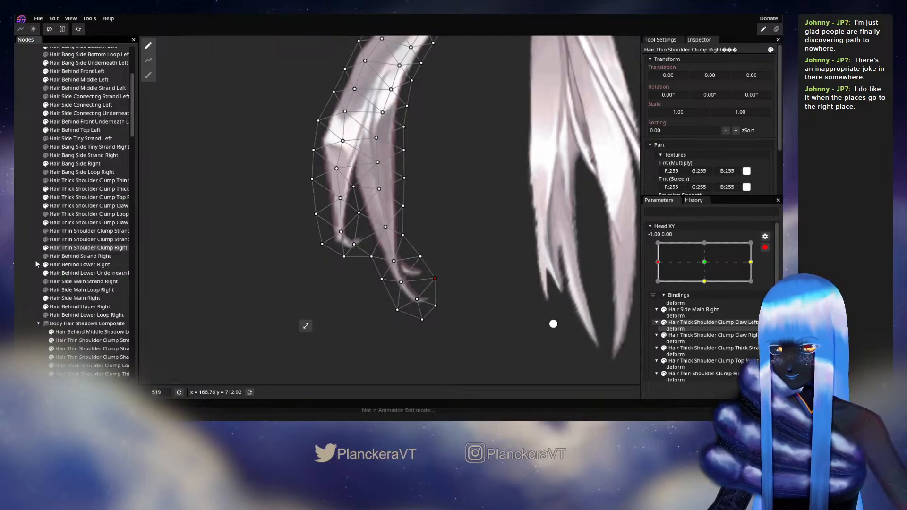
left_click(27, 245)
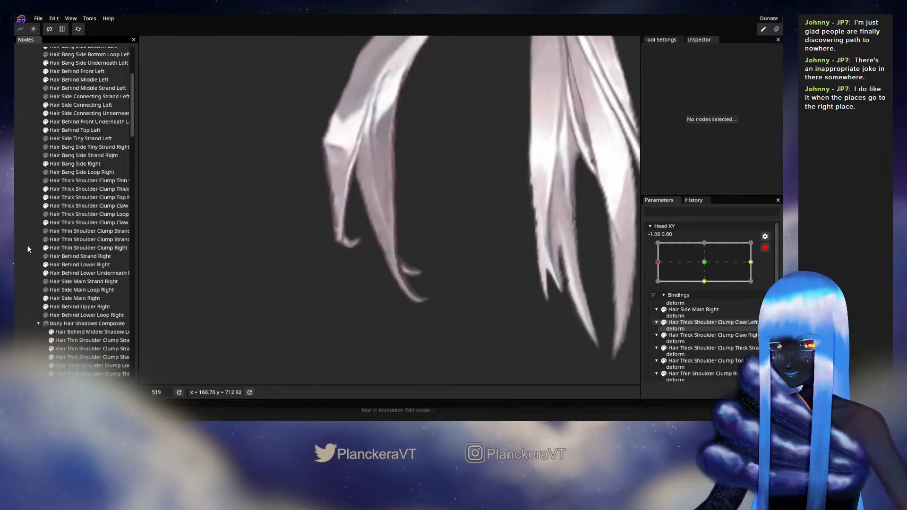
left_click(765, 247)
left_click_drag(657, 285, 708, 290)
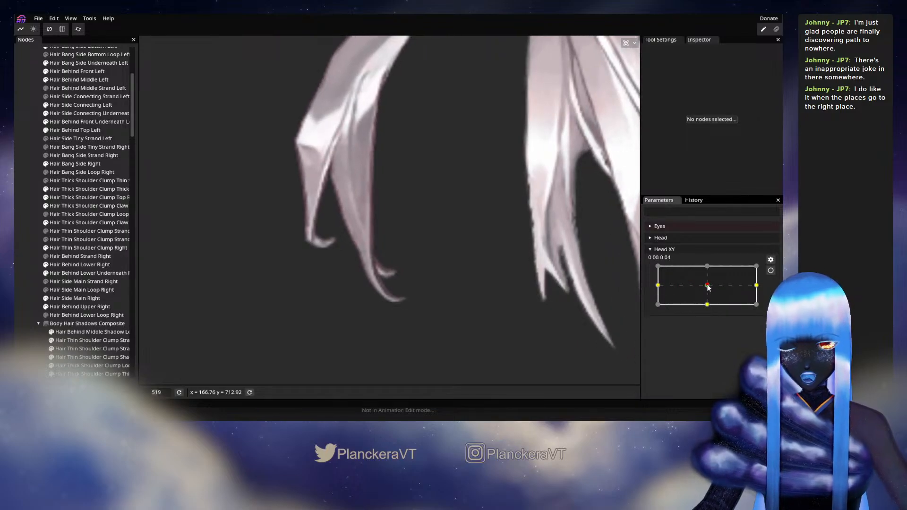
left_click_drag(708, 288, 650, 285)
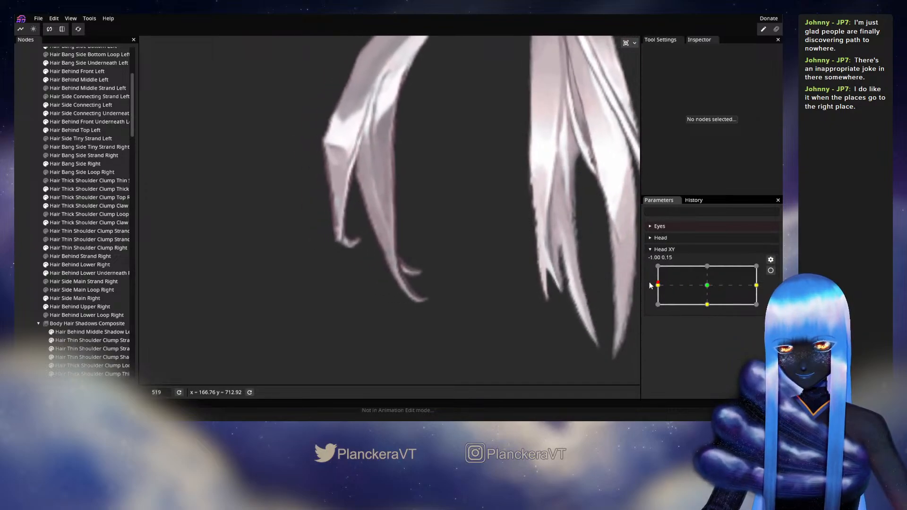
Lower the longer strand's fork vertices slightly and tighten the outline around its tip at Head XY -1.00, 0.00, and preview the head movement.
left_click(770, 270)
left_click(396, 294)
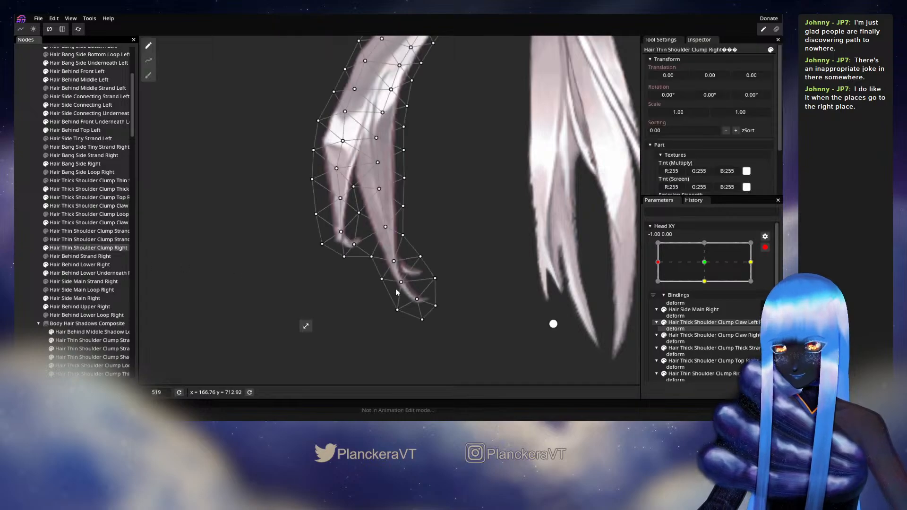
left_click(401, 282)
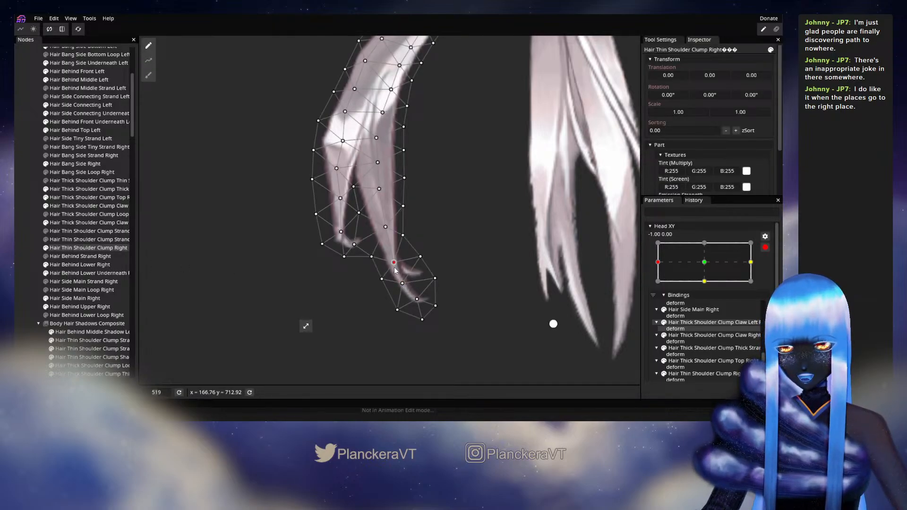
left_click(381, 279)
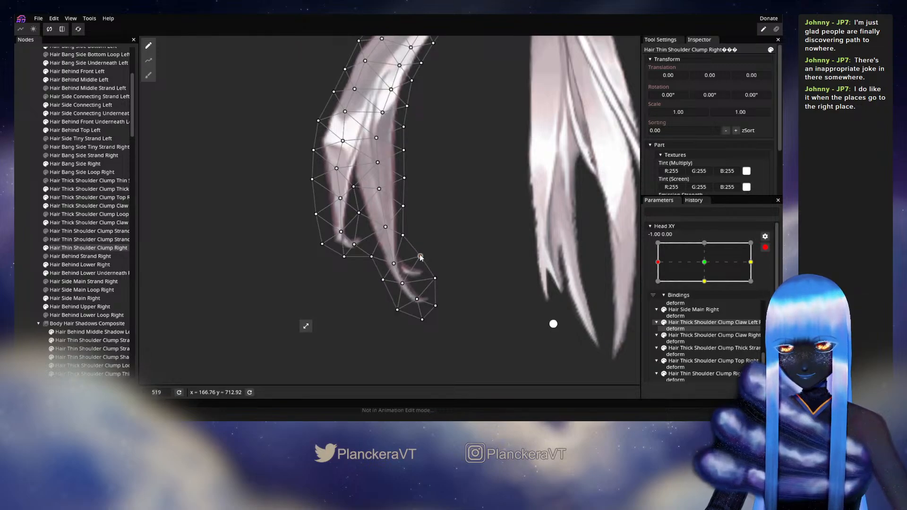
left_click(434, 277)
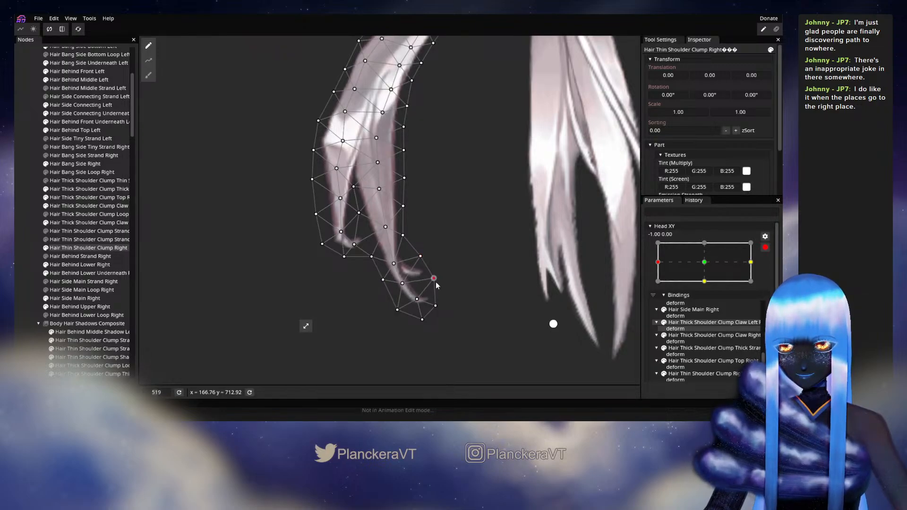
left_click_drag(398, 310, 396, 307)
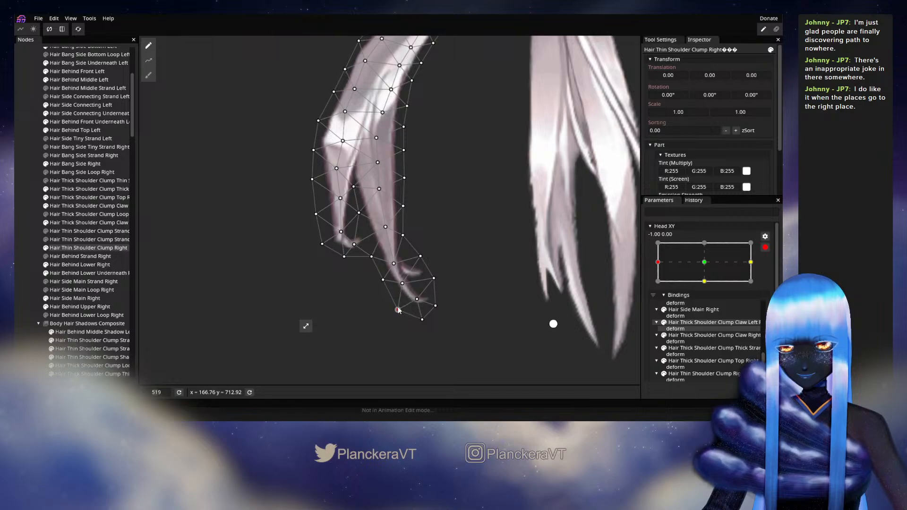
left_click(423, 320)
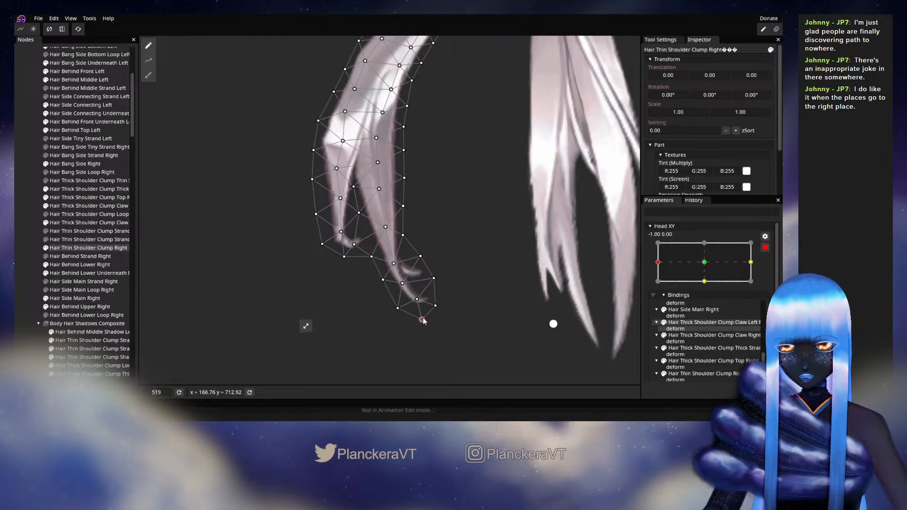
left_click(31, 246)
left_click(765, 247)
left_click_drag(664, 292, 712, 287)
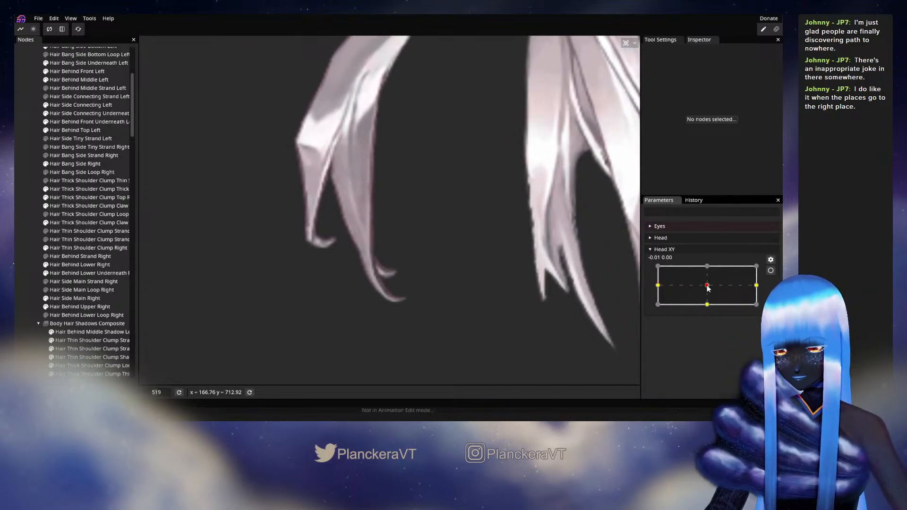
mouse_move(708, 289)
left_mouse_down()
mouse_move(661, 289)
mouse_move(717, 289)
left_mouse_up()
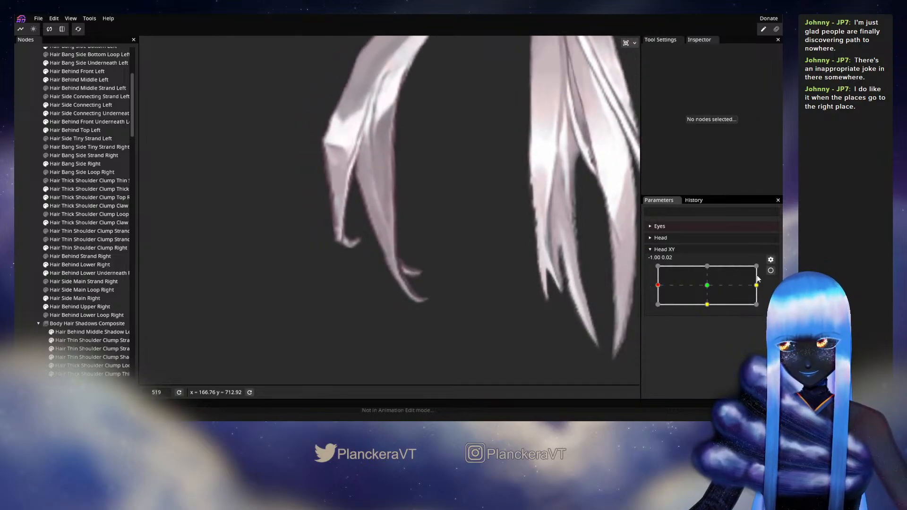
Raise the center vertex above the longer strand's fork and nudge its neighboring outline vertices at Head XY -1.00, 0.00, and preview the movement.
left_click(656, 286)
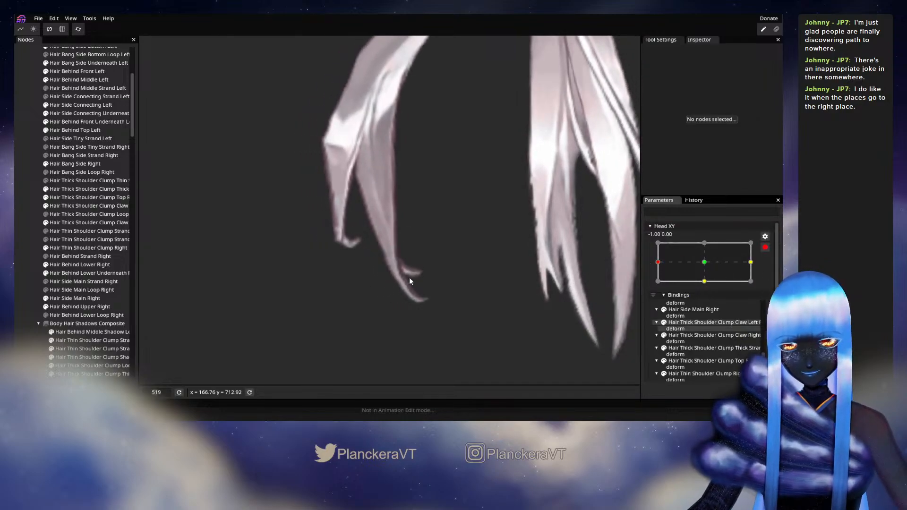
left_click(66, 248)
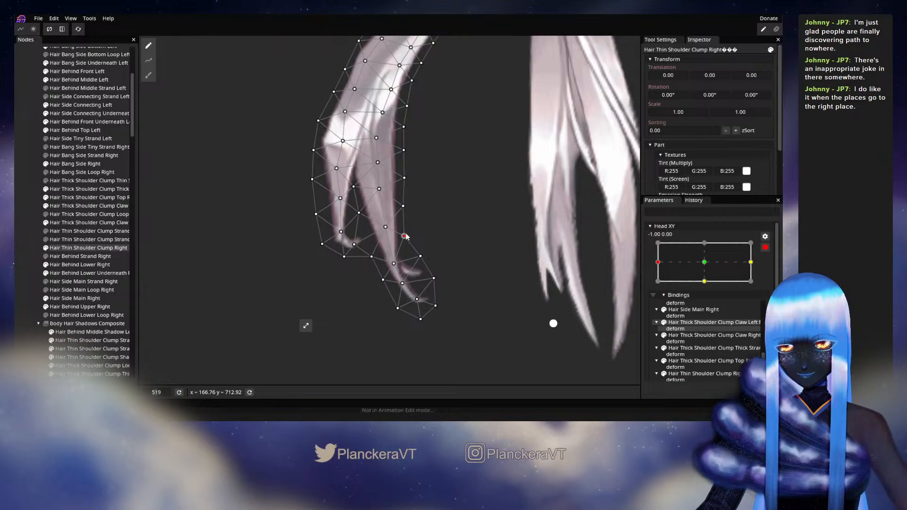
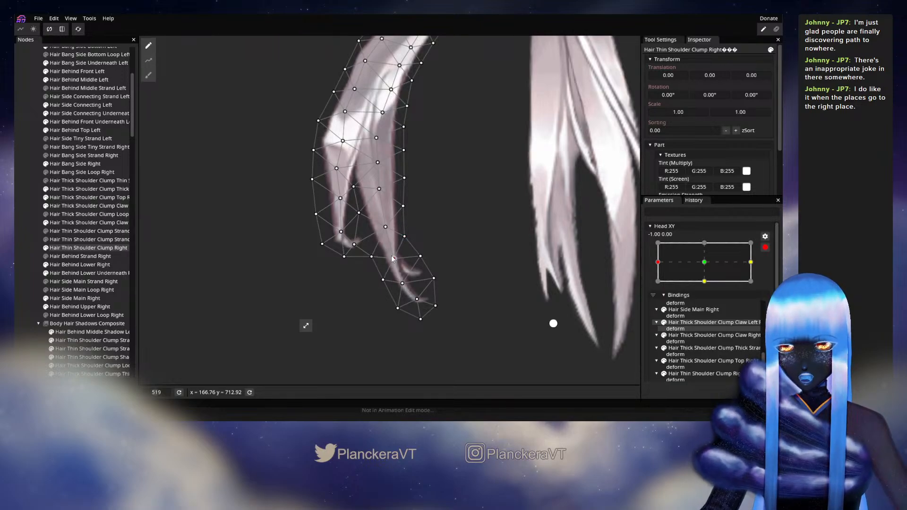
left_click(421, 257)
left_click_drag(424, 255, 421, 257)
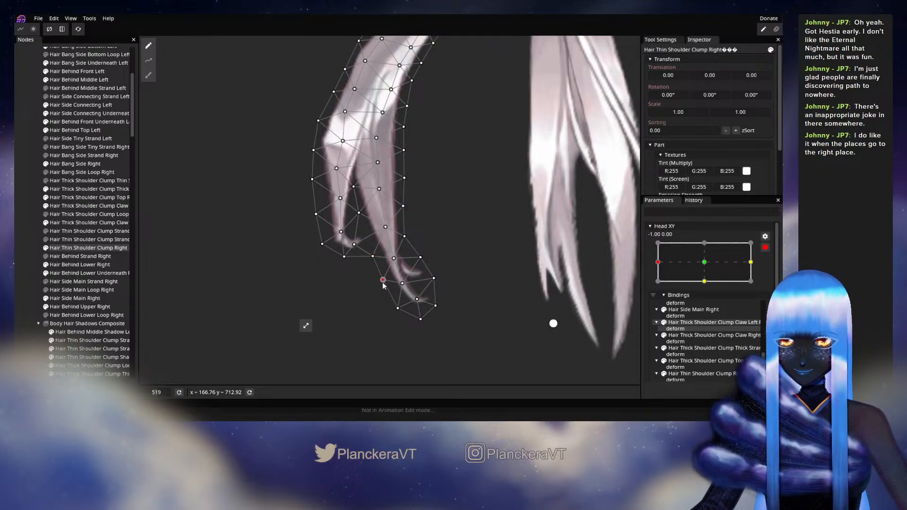
left_click(405, 236)
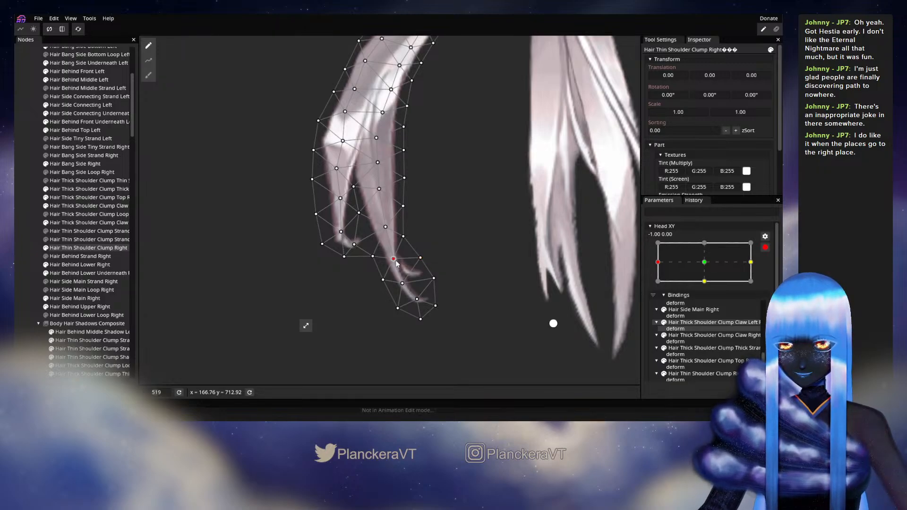
left_click(18, 264)
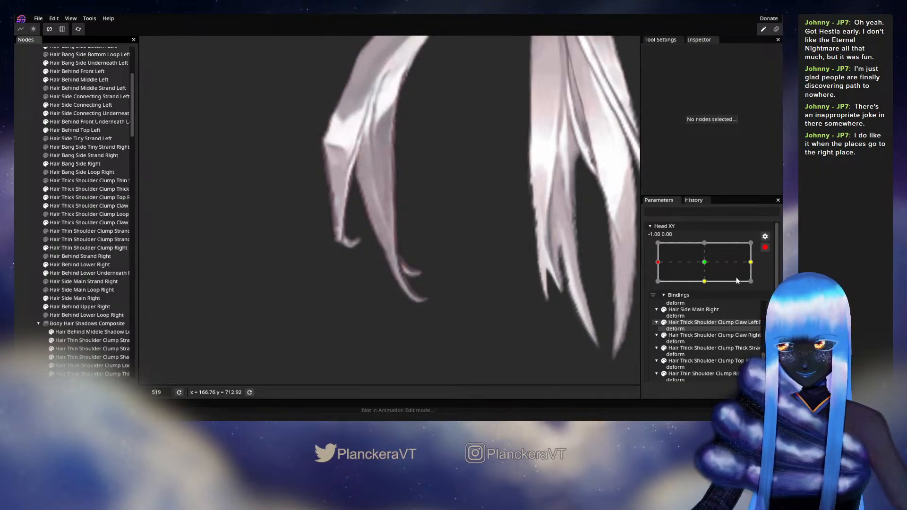
left_click(765, 248)
mouse_move(665, 289)
left_mouse_down()
mouse_move(706, 290)
mouse_move(658, 285)
left_mouse_up()
Move the outline vertex on the outside of the longer strand's bend slightly outward and down at Head XY -1.00, 0.00, and preview it.
left_click(771, 271)
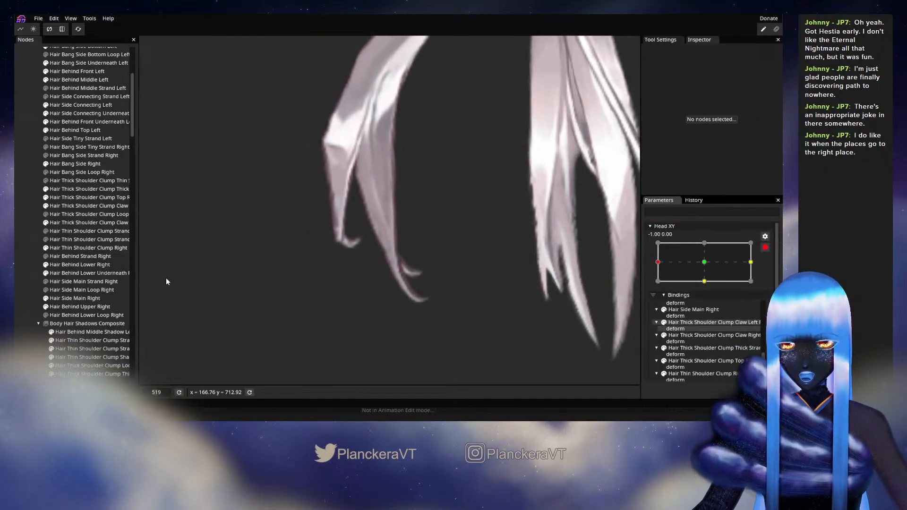
left_click(66, 248)
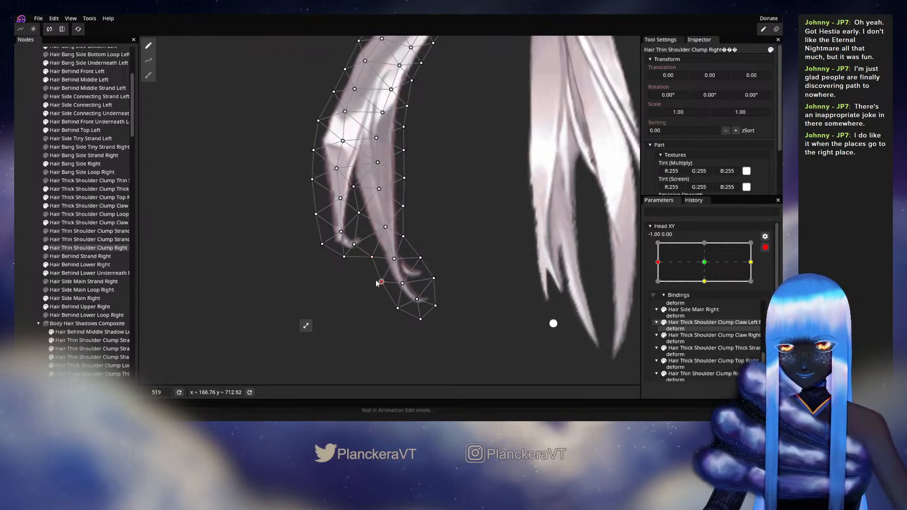
left_click_drag(382, 283, 378, 282)
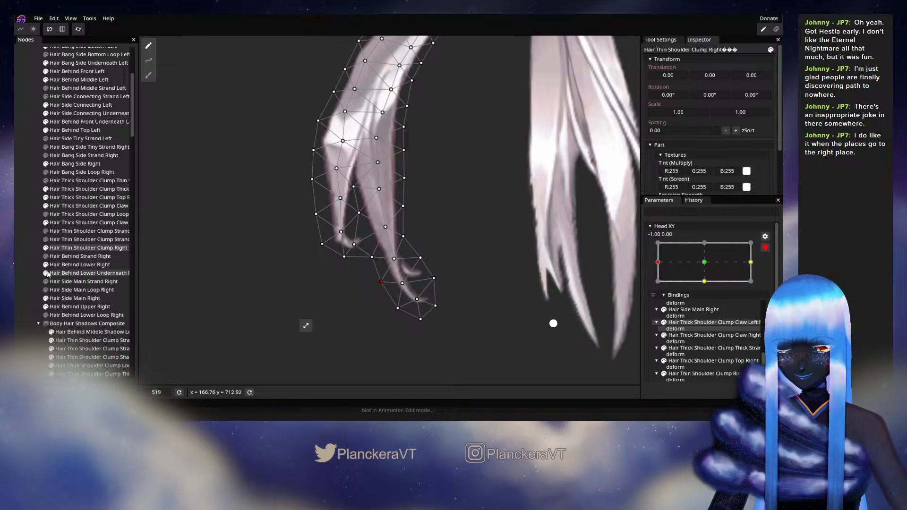
left_click(30, 269)
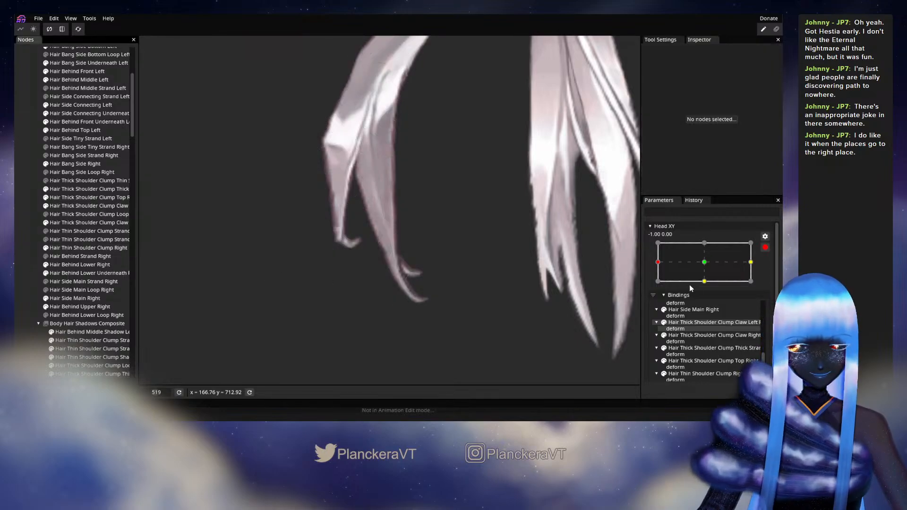
left_click(765, 248)
mouse_move(659, 286)
left_mouse_down()
mouse_move(711, 289)
mouse_move(653, 288)
left_mouse_up()
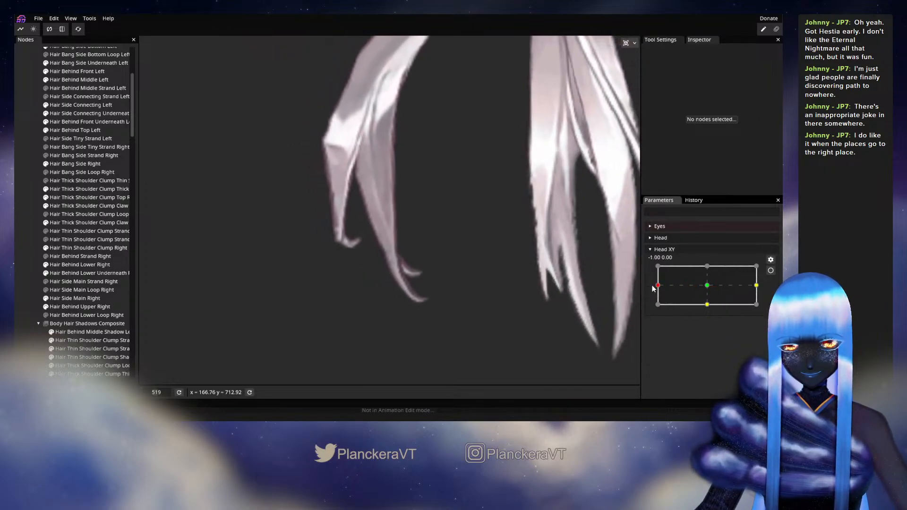
Lower the center vertex just below the longer strand's fork slightly at Head XY -1.00, 0.00, and preview the head movement.
left_click(770, 272)
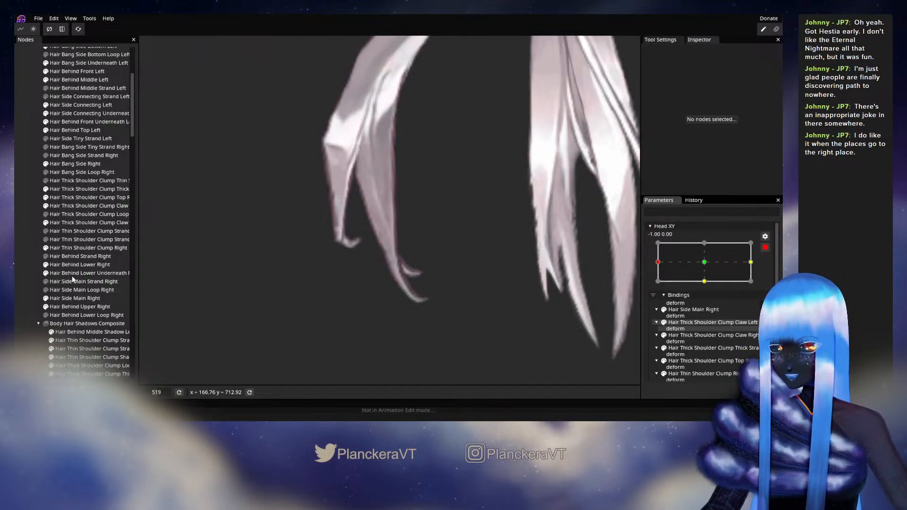
left_click(64, 248)
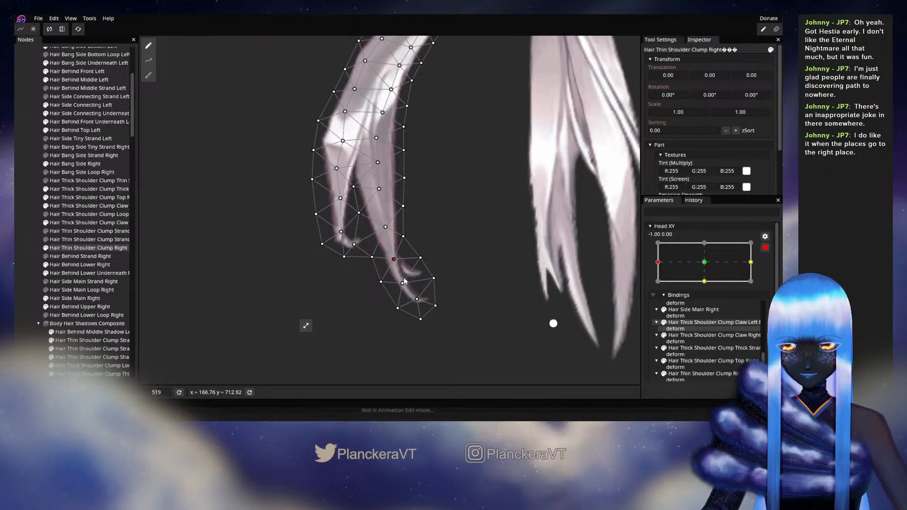
left_click_drag(405, 289, 406, 291)
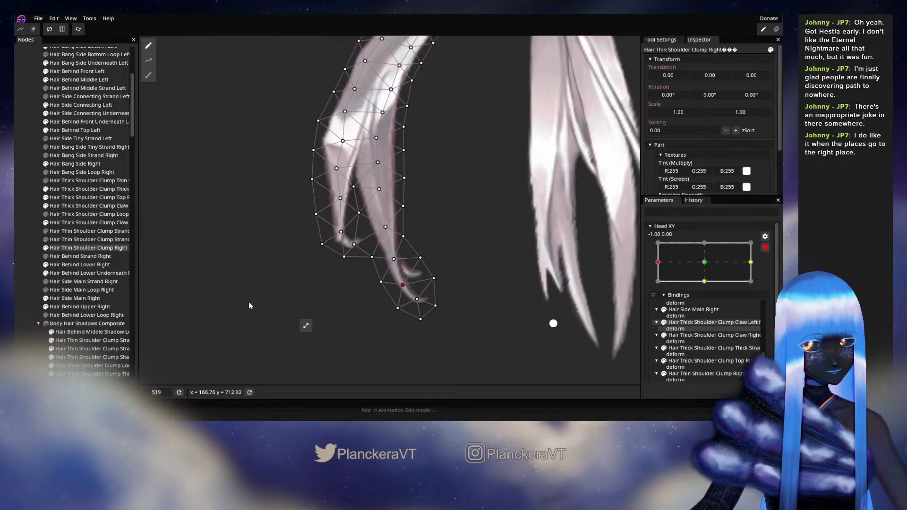
left_click(16, 289)
left_click(765, 248)
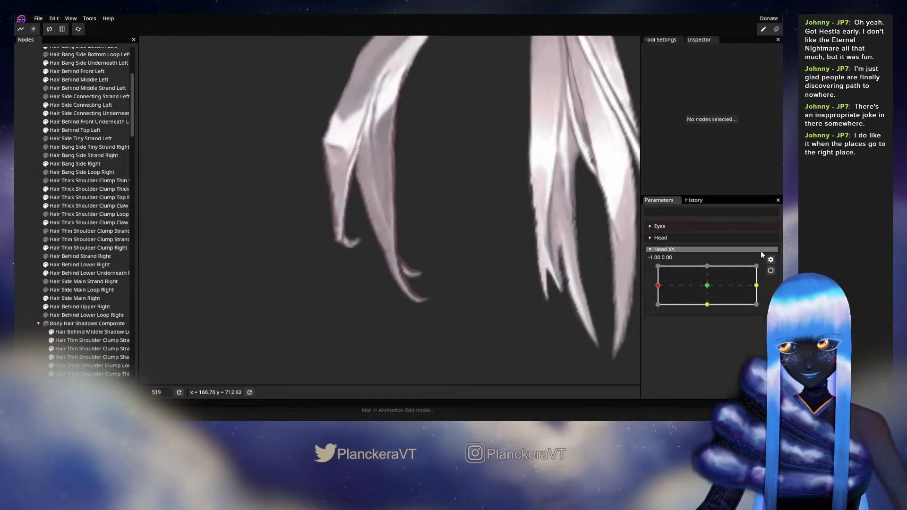
mouse_move(658, 286)
left_mouse_down()
mouse_move(718, 290)
mouse_move(659, 290)
left_mouse_up()
Nudge the center vertex at the base of the longer strand's lower curl further down at Head XY -1.00, 0.00, and preview it.
left_click(771, 270)
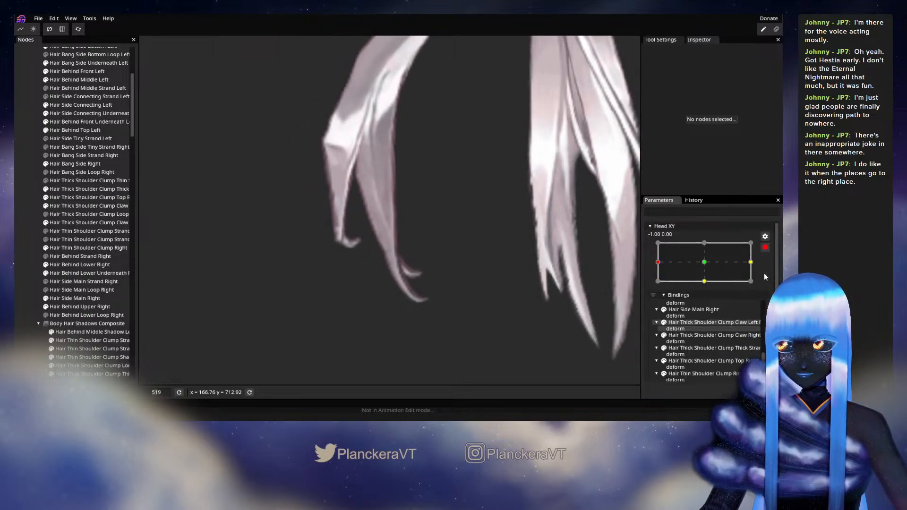
left_click(60, 248)
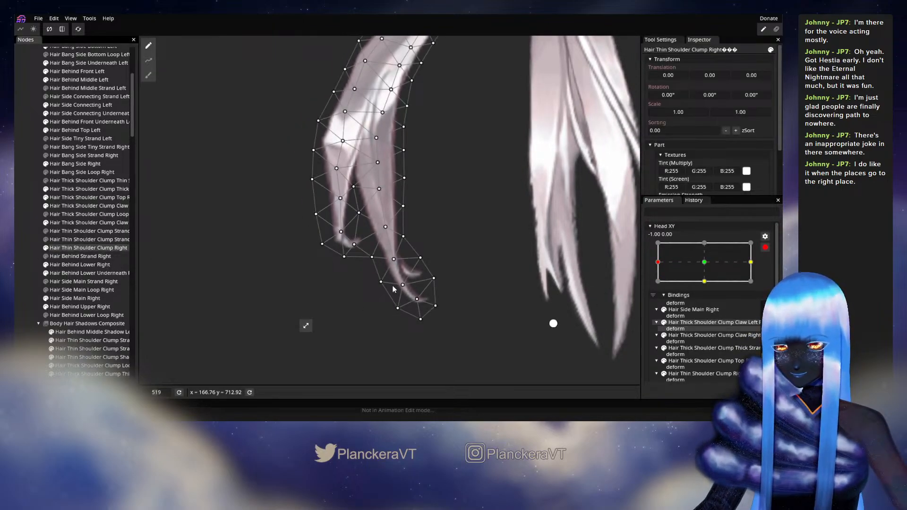
left_click_drag(402, 287, 402, 289)
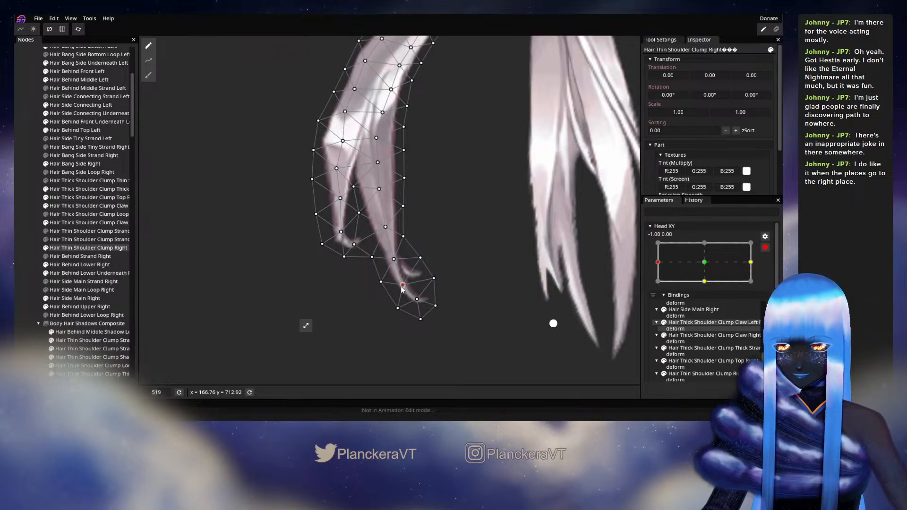
left_click_drag(401, 292, 401, 294)
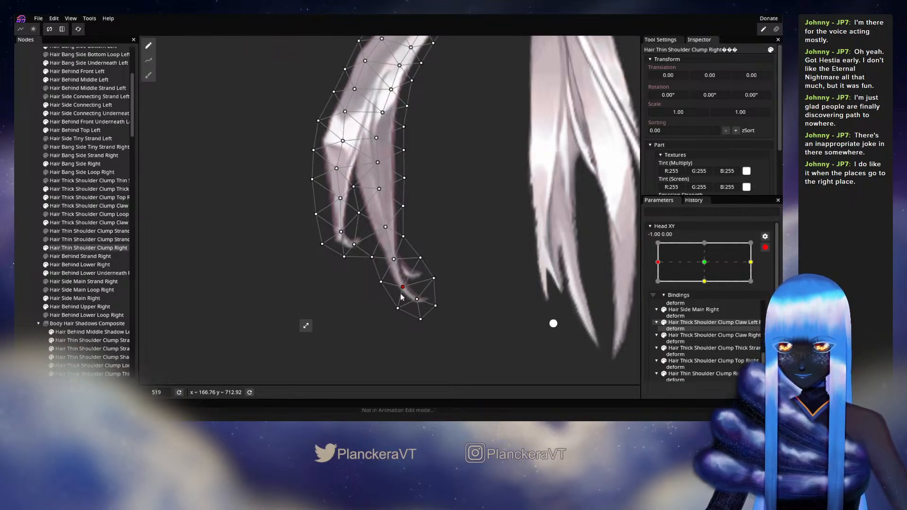
left_click(351, 300)
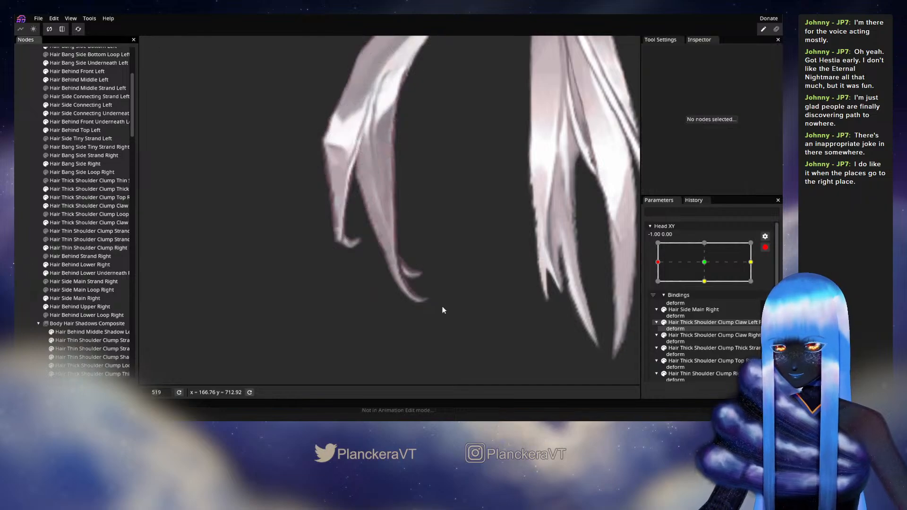
left_click(765, 247)
mouse_move(665, 285)
left_mouse_down()
mouse_move(710, 278)
mouse_move(659, 277)
mouse_move(712, 278)
mouse_move(660, 273)
mouse_move(657, 284)
left_mouse_up()
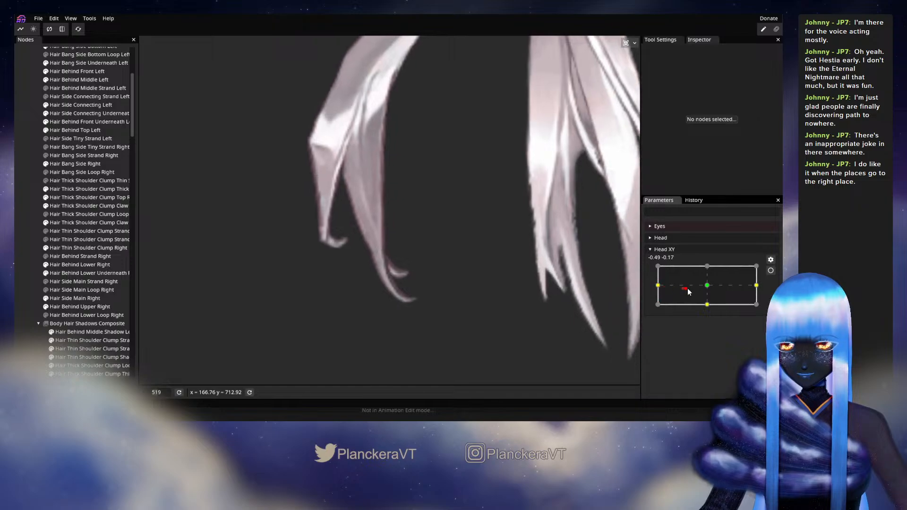
Nudge the left outline vertex beside the longer strand's fork and the center vertex above the fork, and preview movement toward Head XY center.
left_click(771, 270)
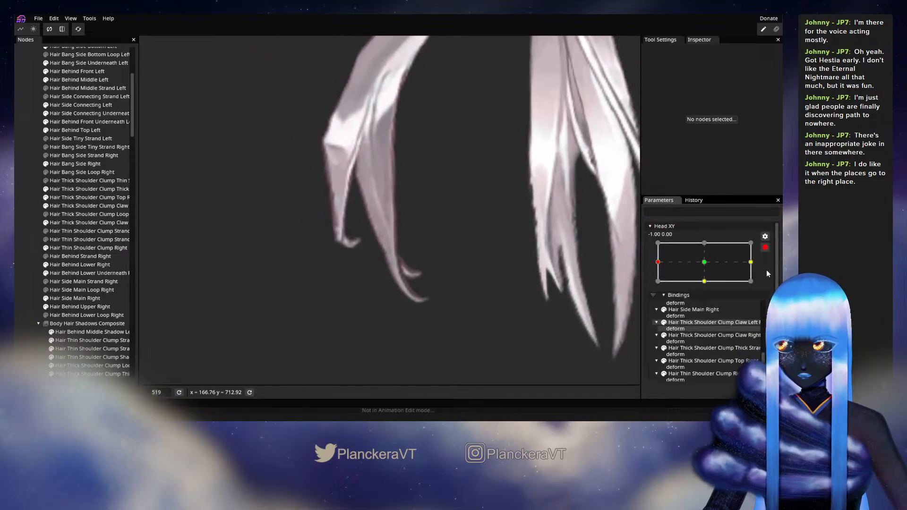
left_click(84, 248)
left_click(382, 282)
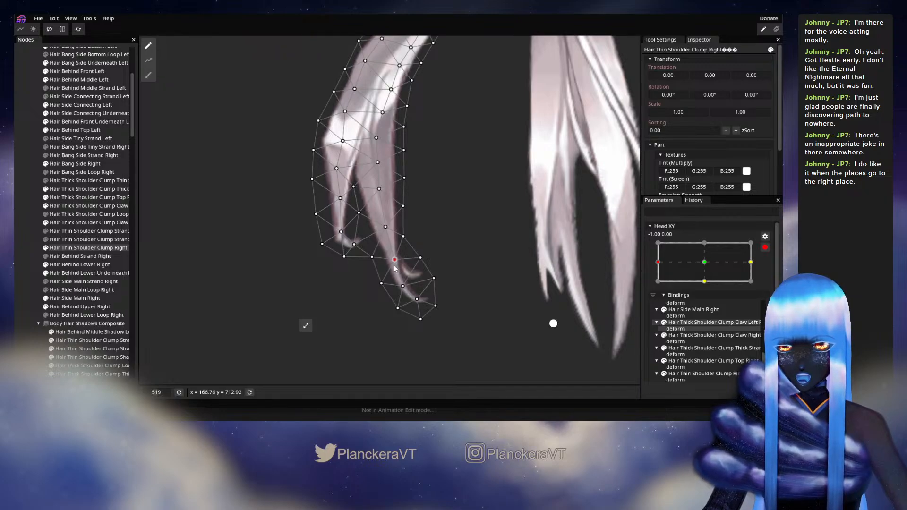
left_click(30, 277)
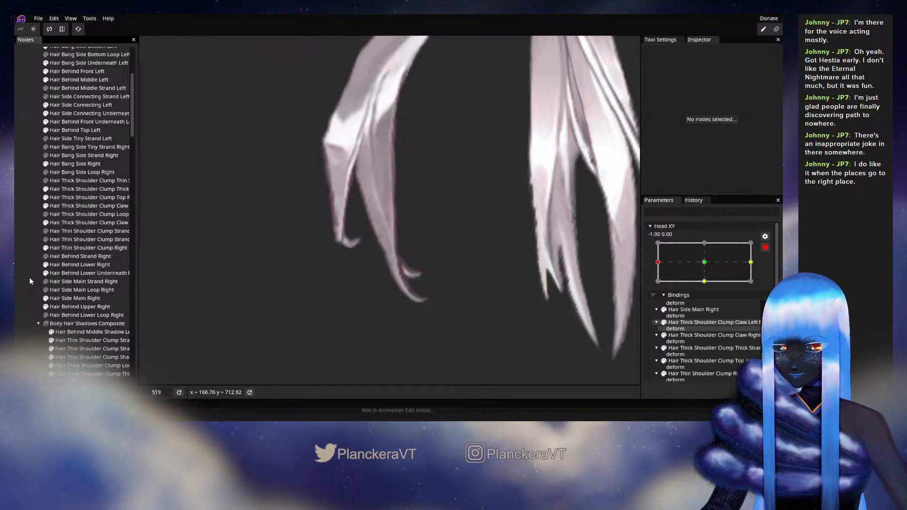
left_click(765, 247)
left_click_drag(659, 288, 702, 286)
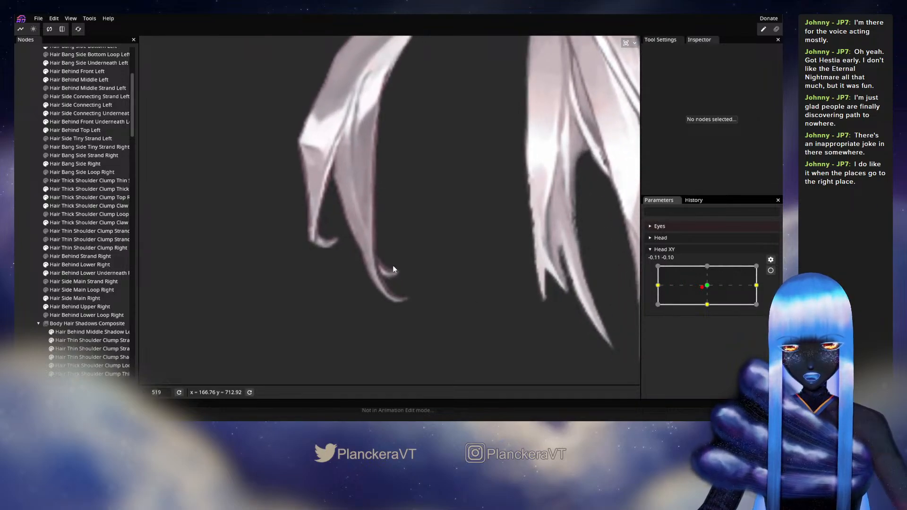
left_click_drag(722, 299, 659, 285)
Shift the center vertex above the fork slightly left, pull the two outline vertices beside the upper curl inward, and preview the movement.
left_click(770, 270)
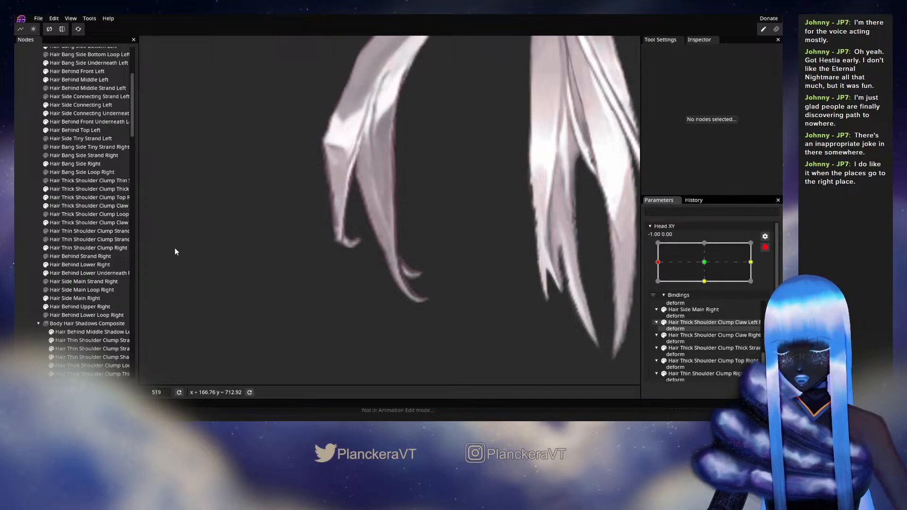
left_click(71, 247)
left_click(394, 261)
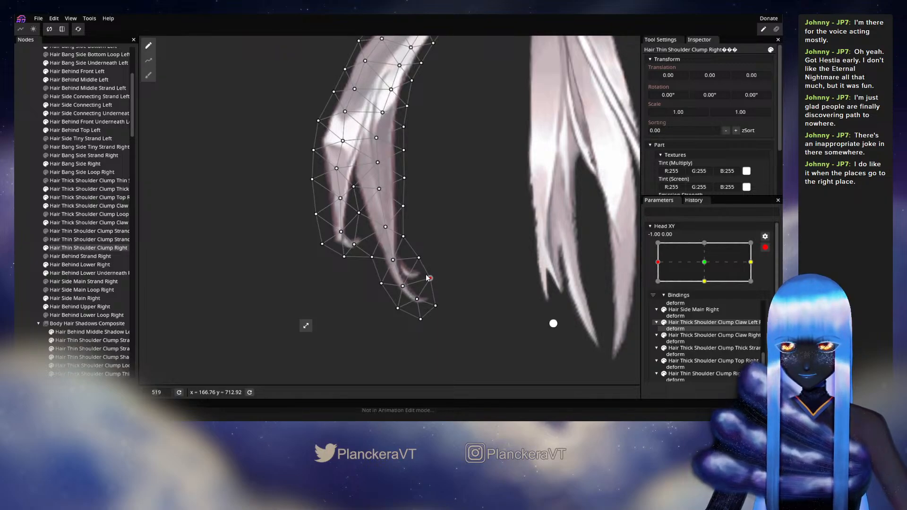
left_click(16, 287)
left_click(765, 247)
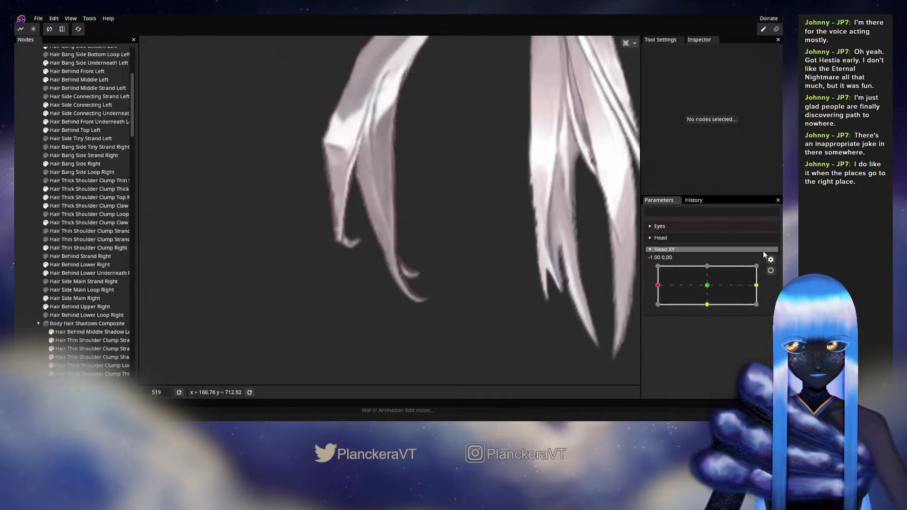
mouse_move(663, 288)
left_mouse_down()
mouse_move(718, 285)
mouse_move(658, 287)
left_mouse_up()
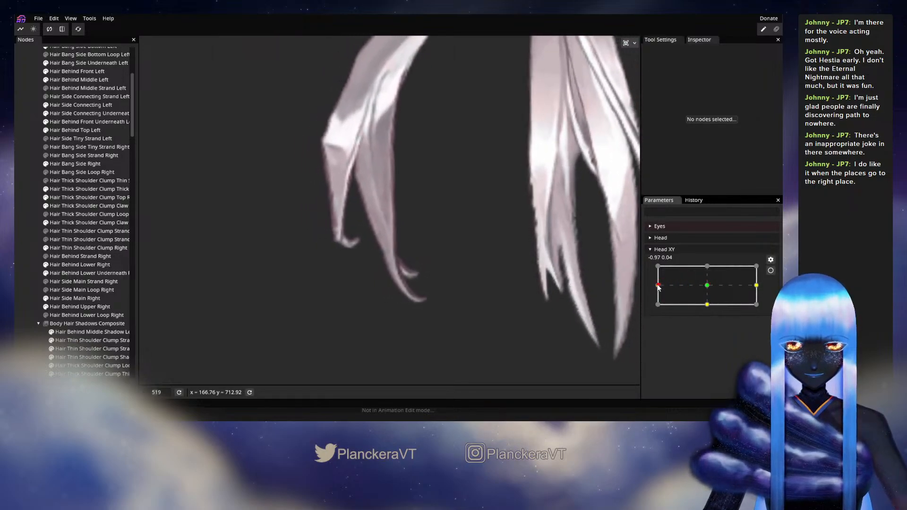
Raise the outline vertex above the longer strand's upper curl slightly at Head XY -1.00, 0.00, and preview the head movement.
left_click(770, 270)
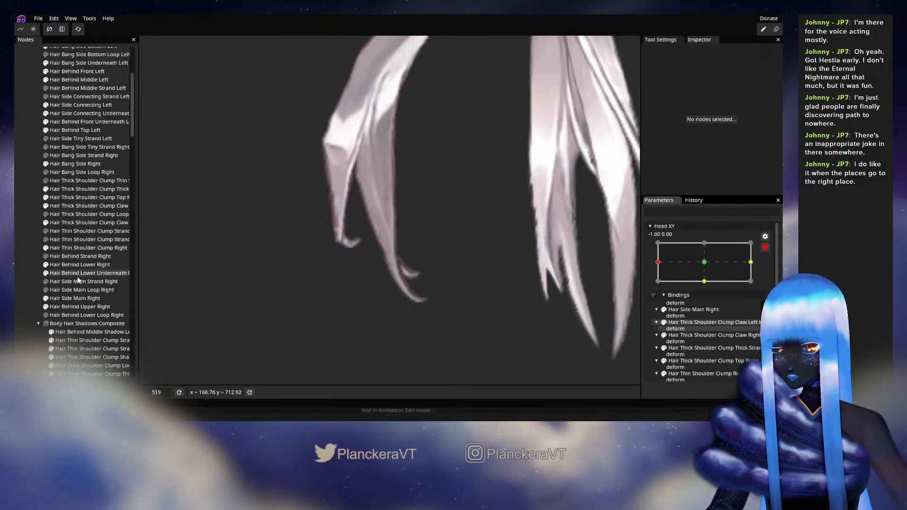
left_click(71, 248)
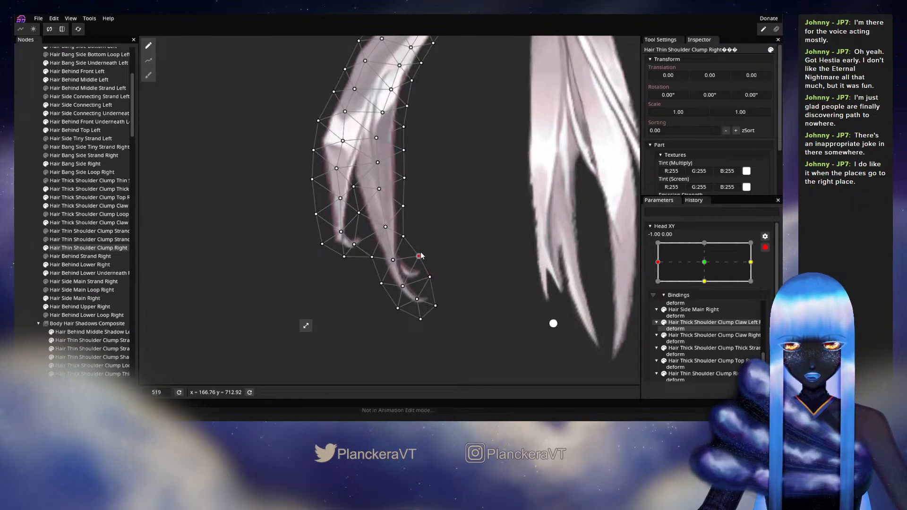
left_click(29, 278)
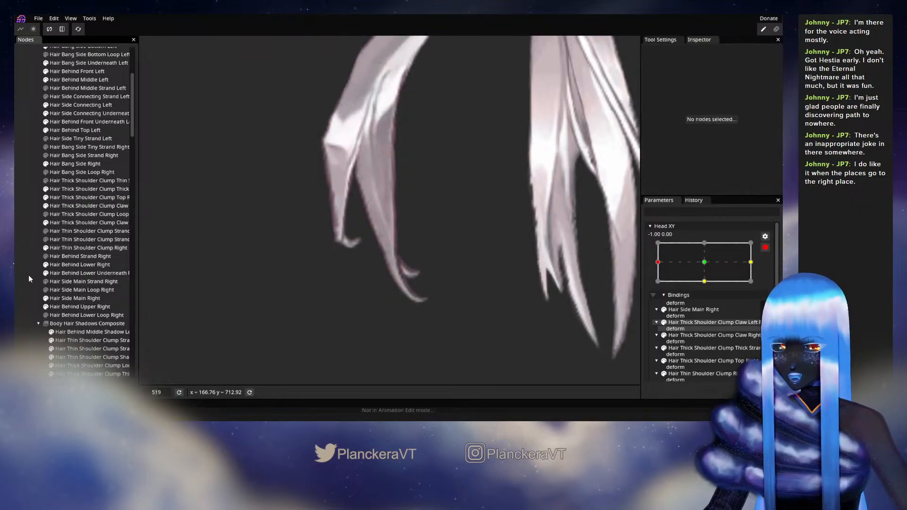
left_click(765, 249)
mouse_move(665, 284)
left_mouse_down()
mouse_move(716, 285)
mouse_move(657, 285)
left_mouse_up()
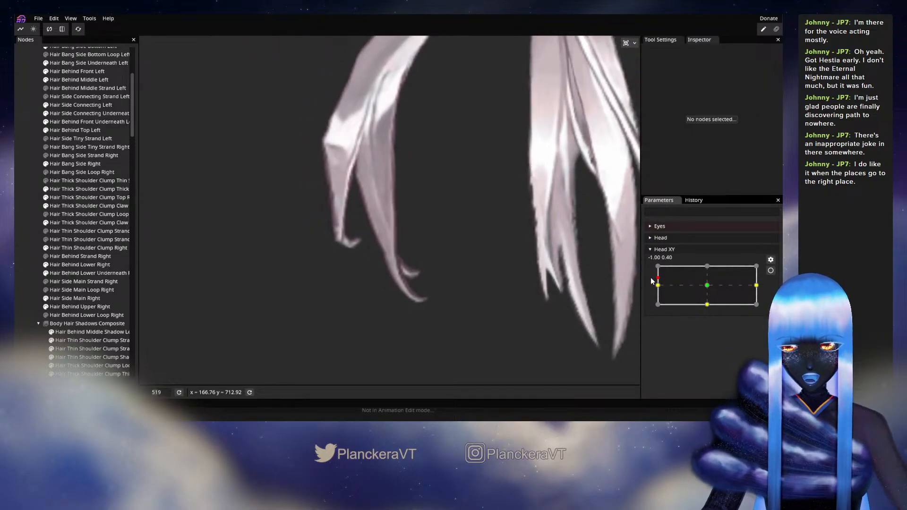
Nudge the outline vertex outside the upper curl's tip slightly outward at Head XY -1.00, 0.00, and preview the movement.
left_click(770, 271)
left_click(90, 248)
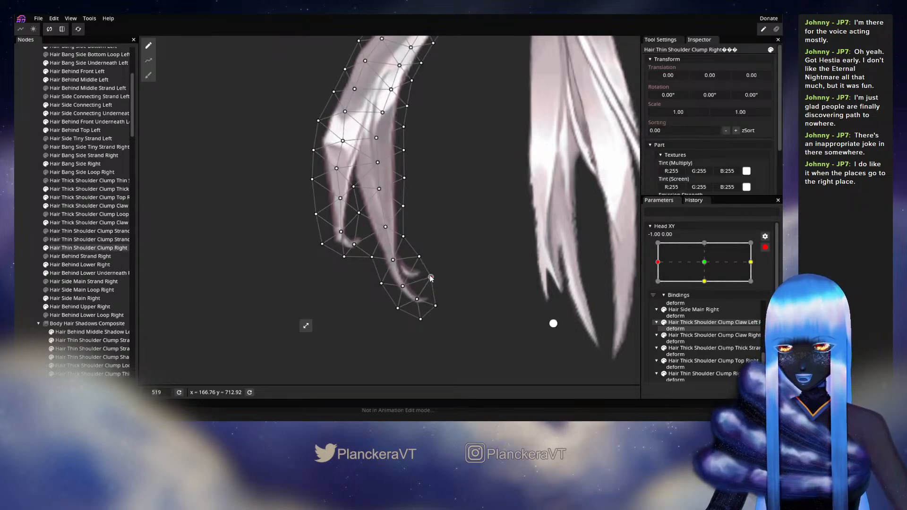
left_click(83, 248, "ctrl")
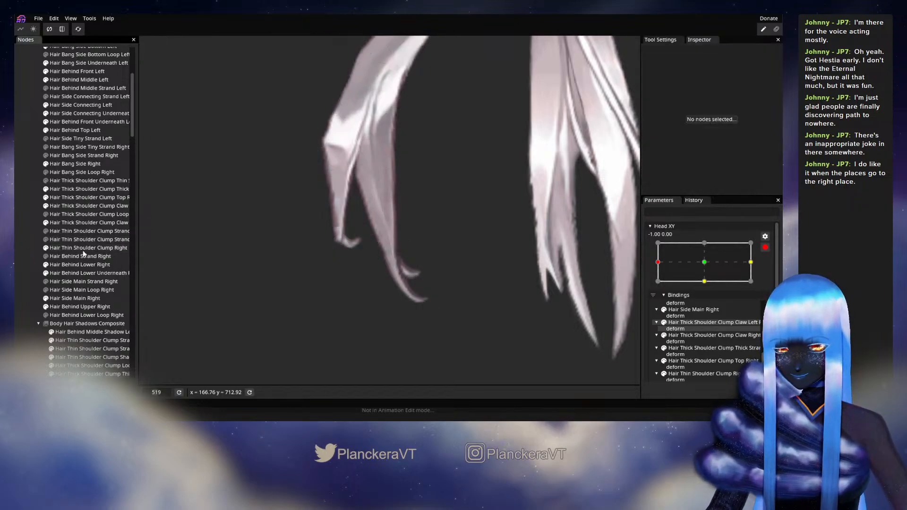
left_click(763, 250)
mouse_move(658, 285)
left_mouse_down()
mouse_move(713, 285)
mouse_move(656, 285)
left_mouse_up()
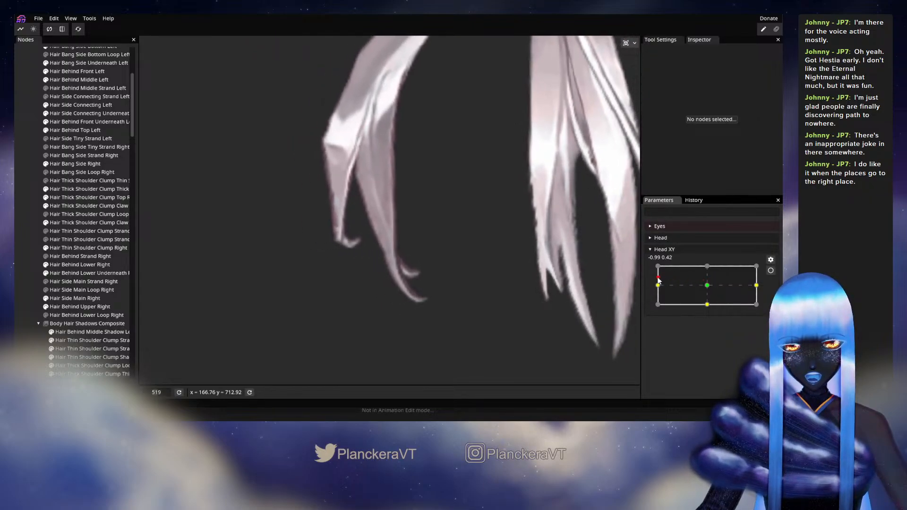
Fine-tune the outline vertices from the longer strand's inner bend to its upper curl at Head XY -1.00, 0.00, and preview the head movement.
left_click(772, 271)
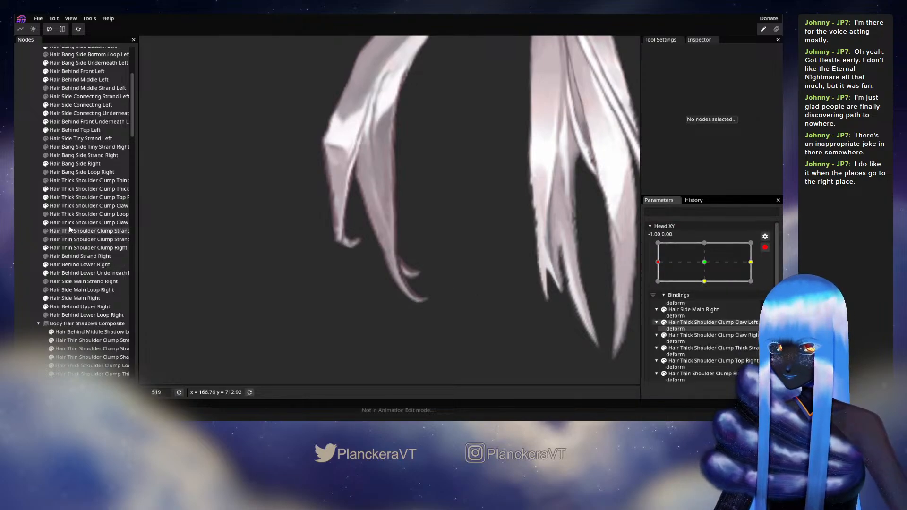
left_click(113, 222)
left_click(83, 248)
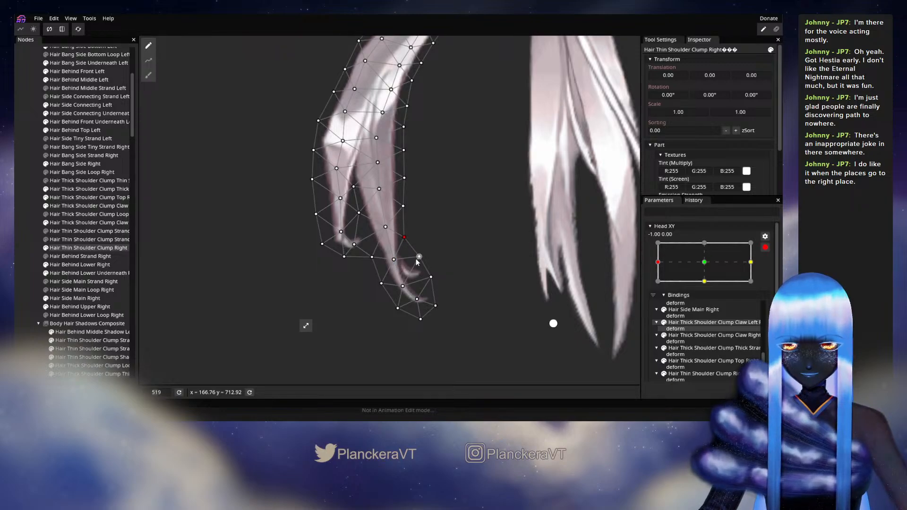
left_click(20, 258)
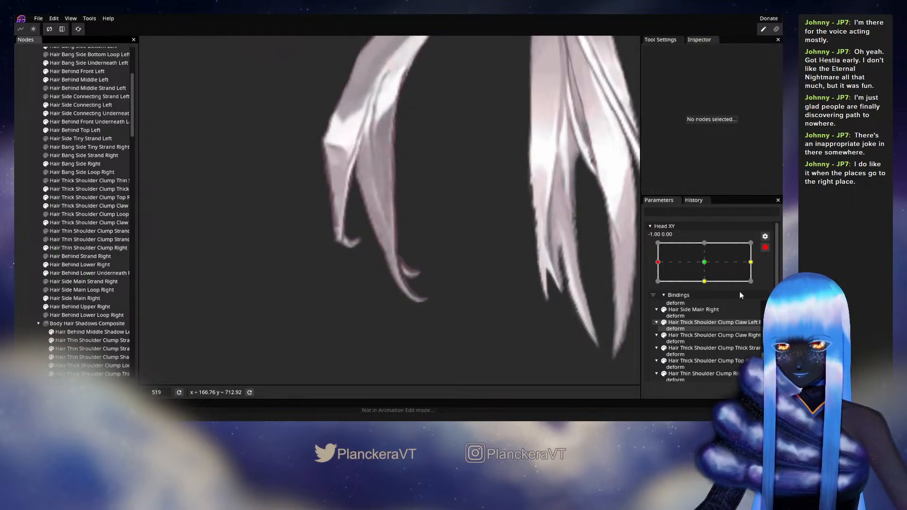
left_click(765, 250)
left_click(765, 248)
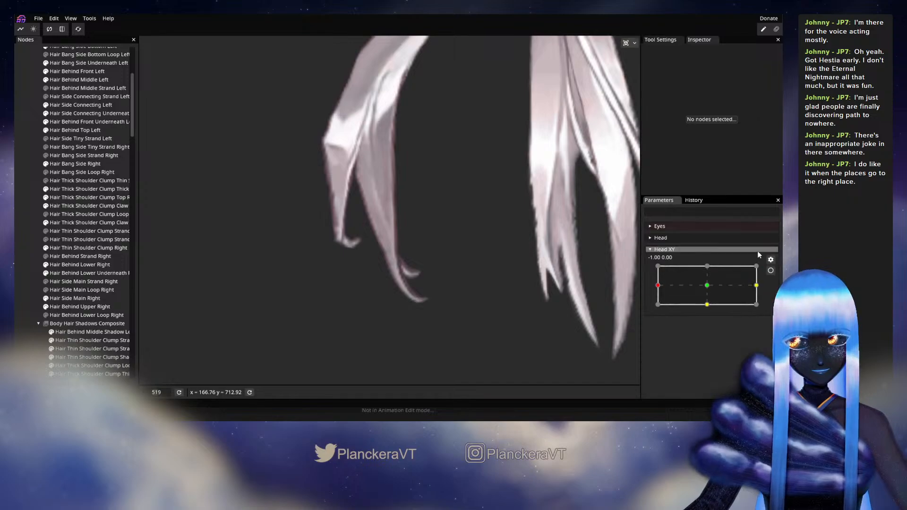
mouse_move(658, 285)
left_mouse_down()
mouse_move(707, 282)
mouse_move(654, 279)
left_mouse_up()
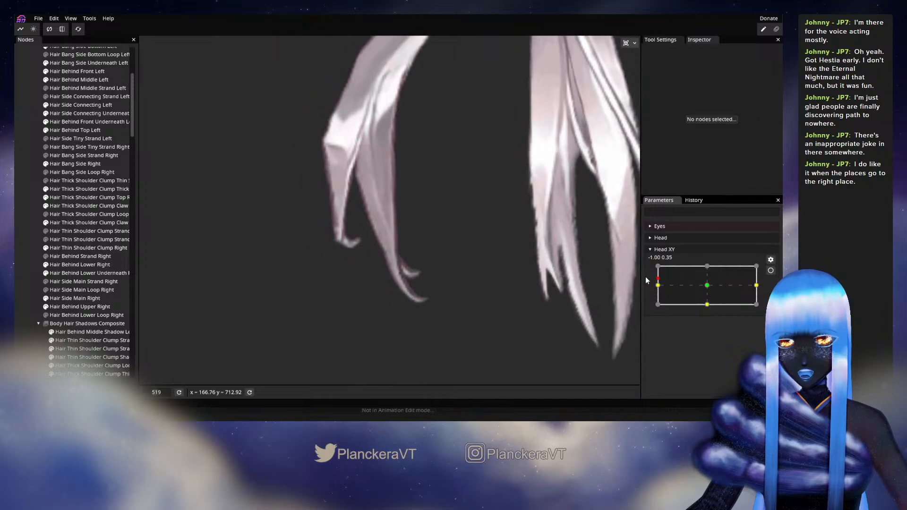
left_click_drag(427, 198, 481, 266)
left_click_drag(694, 285, 655, 292)
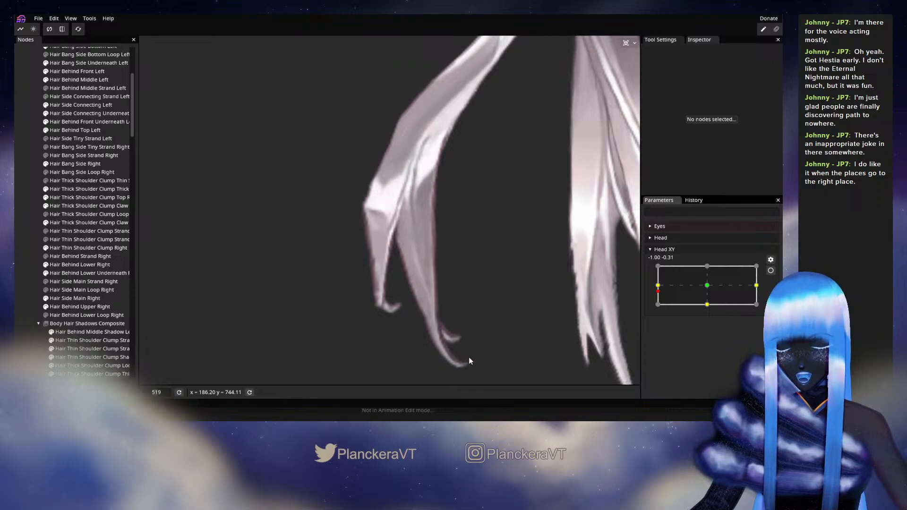
left_click_drag(475, 308, 486, 318)
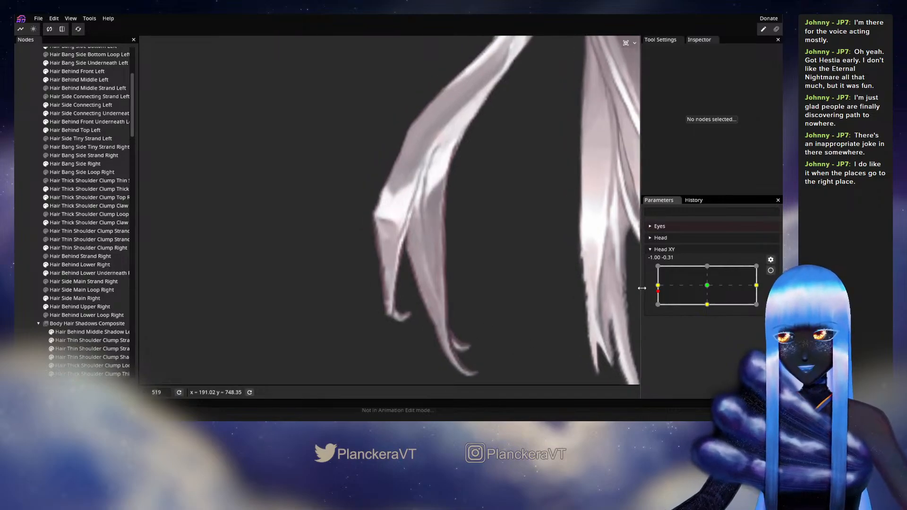
mouse_move(657, 291)
left_mouse_down()
mouse_move(715, 281)
mouse_move(654, 283)
left_mouse_up()
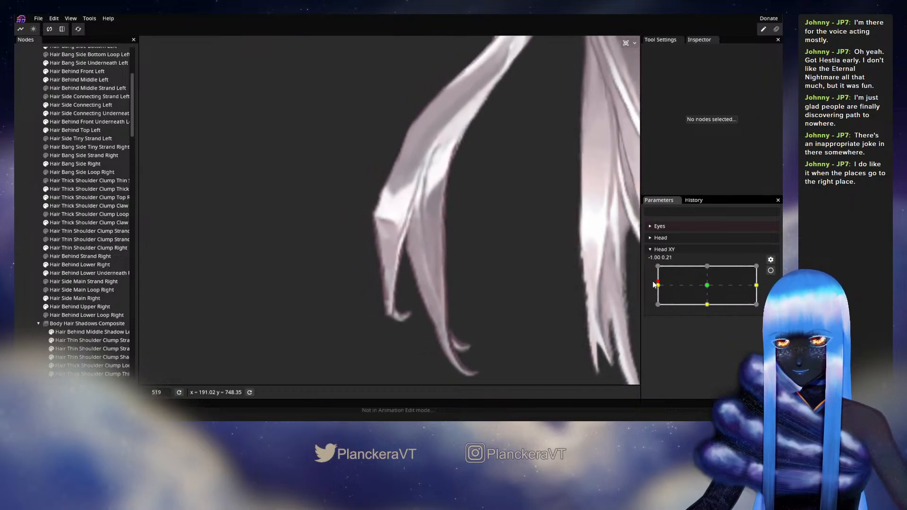
With Head XY armed at -1.00, 0.00, nudge the inner-edge mesh vertices of Hair Thin Shoulder Clump Right slightly inward.
left_click(771, 270)
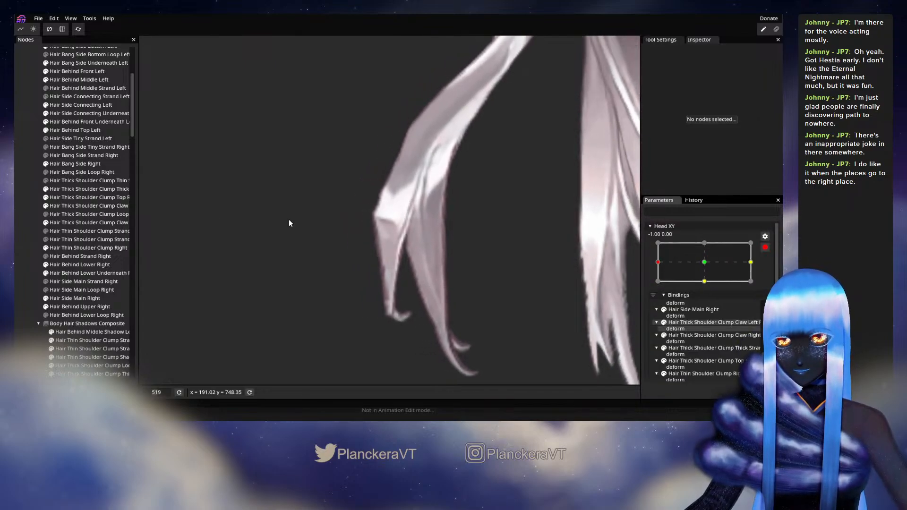
left_click(93, 248)
left_click(393, 215)
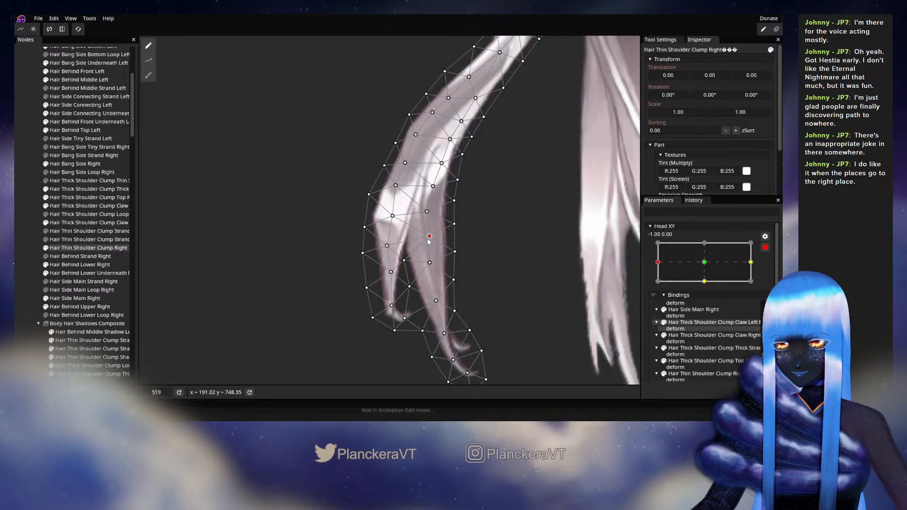
left_click_drag(456, 229, 451, 231)
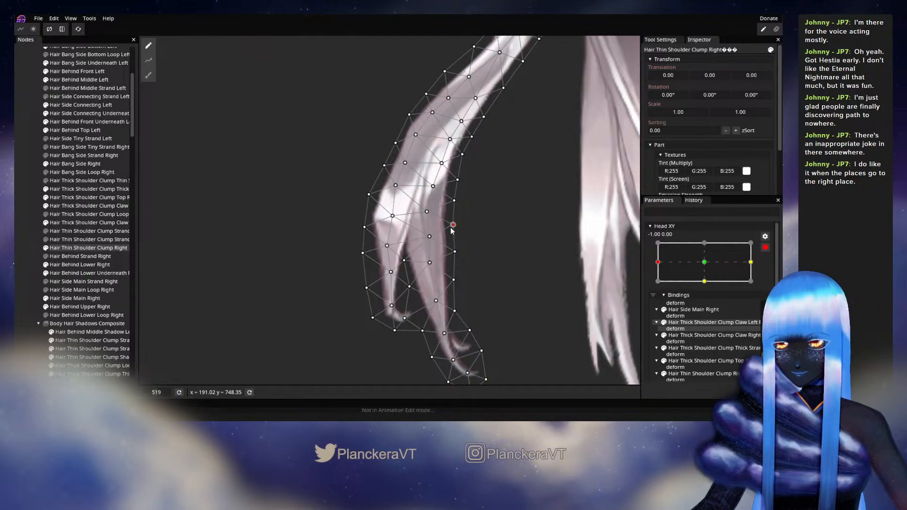
left_click(430, 236)
left_click_drag(450, 228, 452, 227)
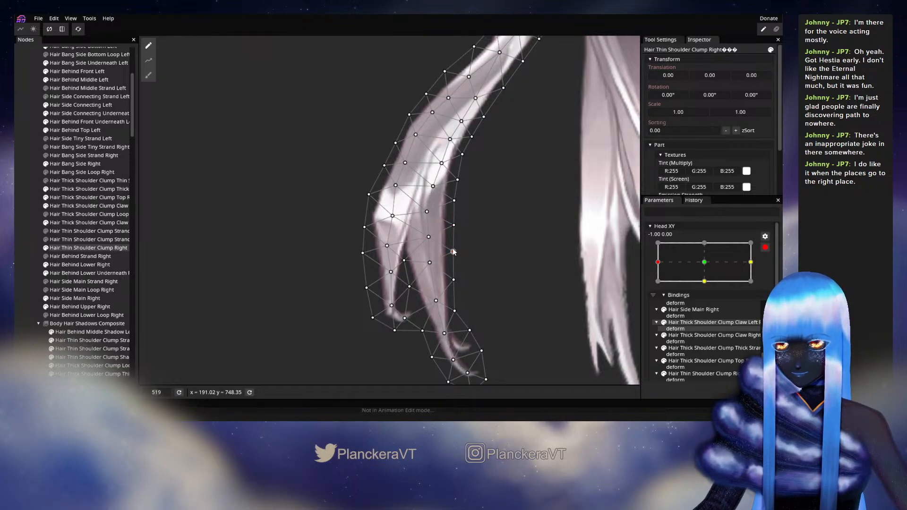
left_click(26, 232)
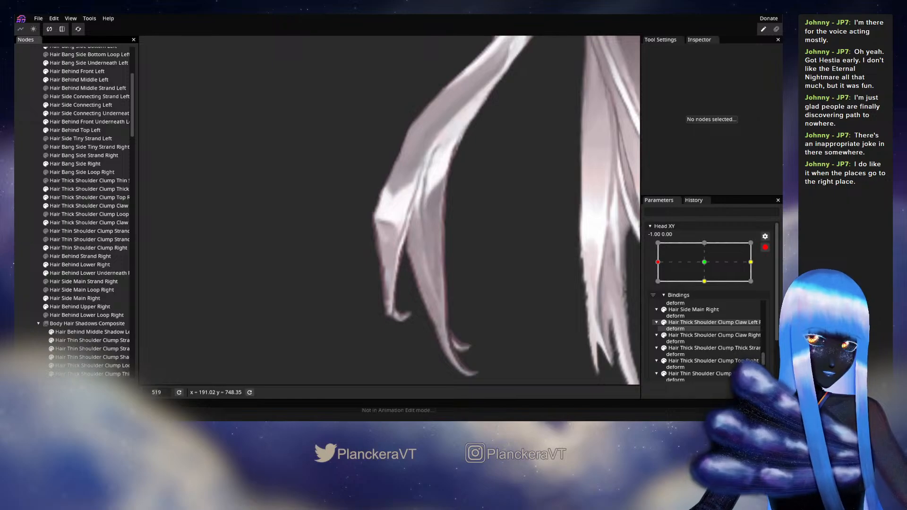
Disarm Head XY and sweep it from -1.00 past centre and back to preview the hair clump's deformation.
left_click(765, 247)
left_click_drag(664, 287, 717, 286)
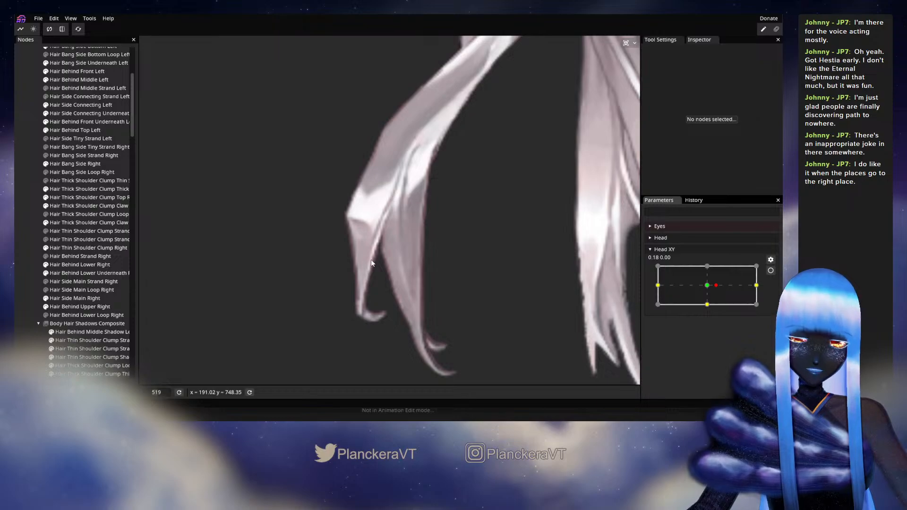
left_click_drag(708, 289, 654, 288)
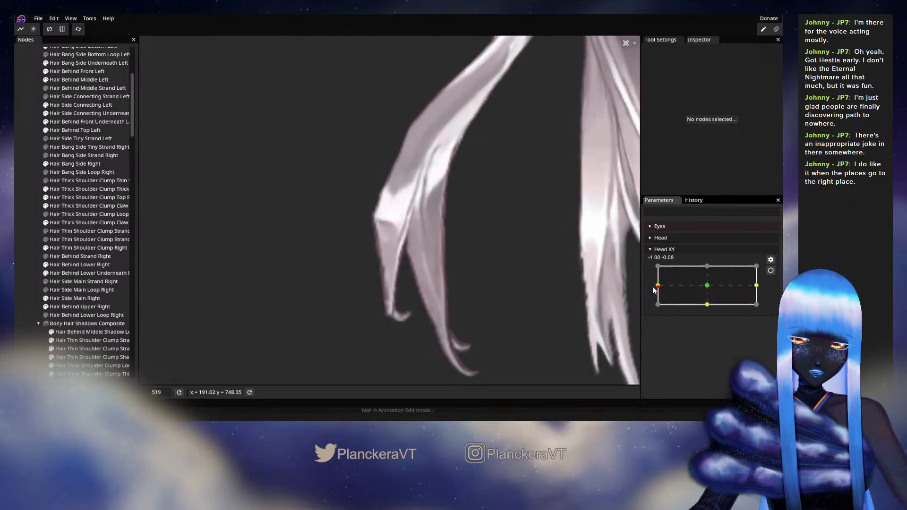
Re-arm Head XY at -1.00, 0.00 and shift Hair Thin Shoulder Clump Right's vertices in the longer prong and at the bend.
left_click(770, 270)
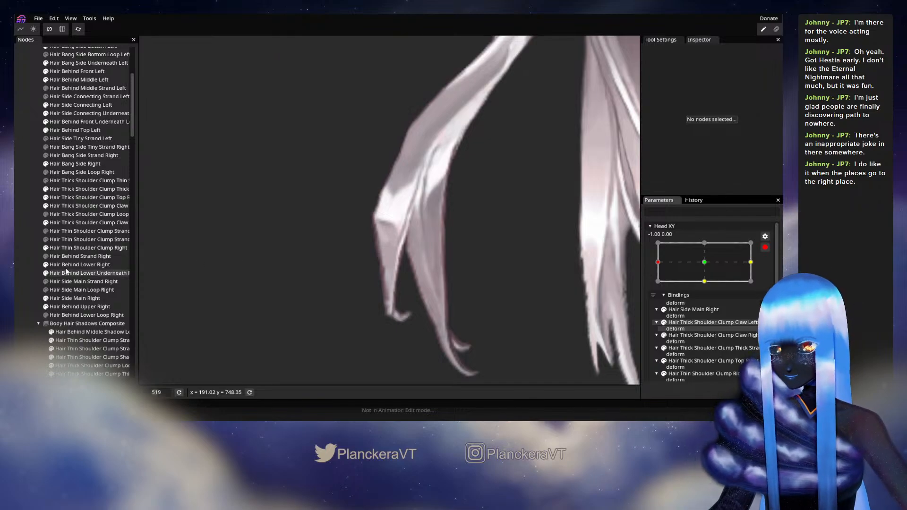
left_click(66, 230)
left_click(66, 247)
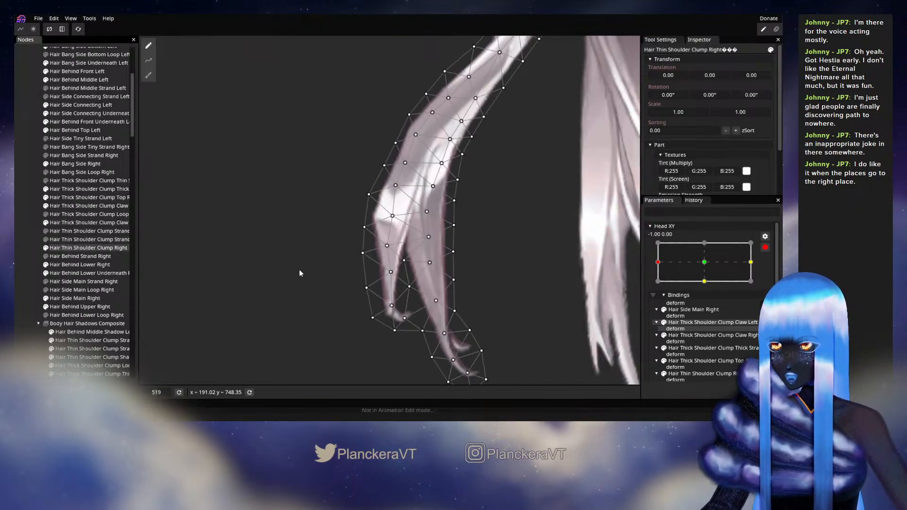
left_click(424, 238)
left_click_drag(424, 238, 420, 236)
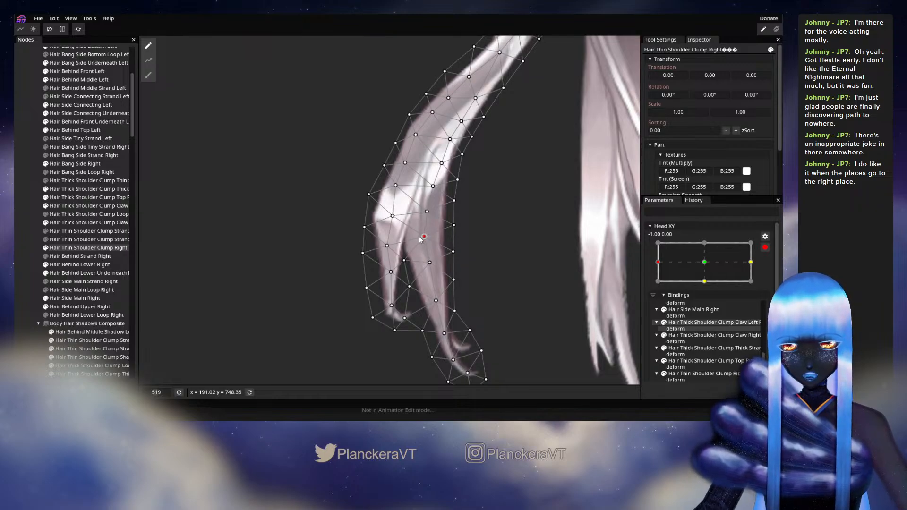
left_click(391, 216)
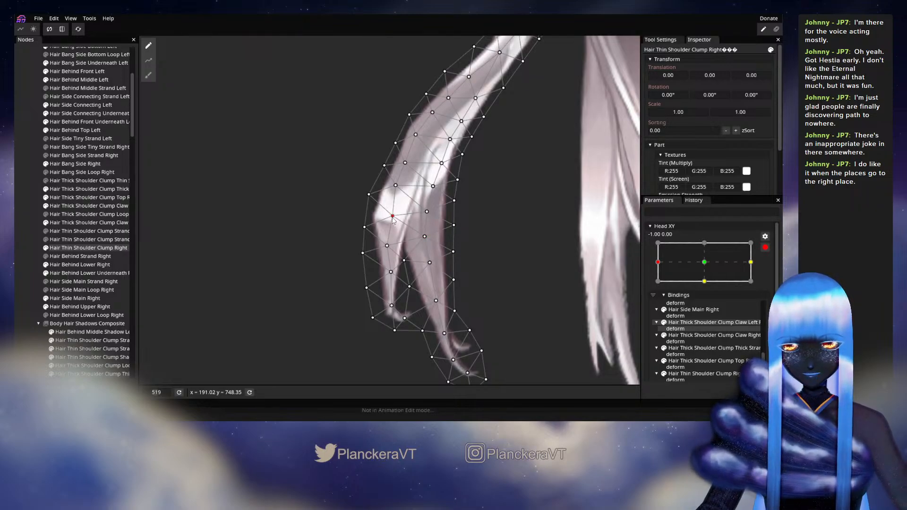
left_click_drag(391, 216, 390, 218)
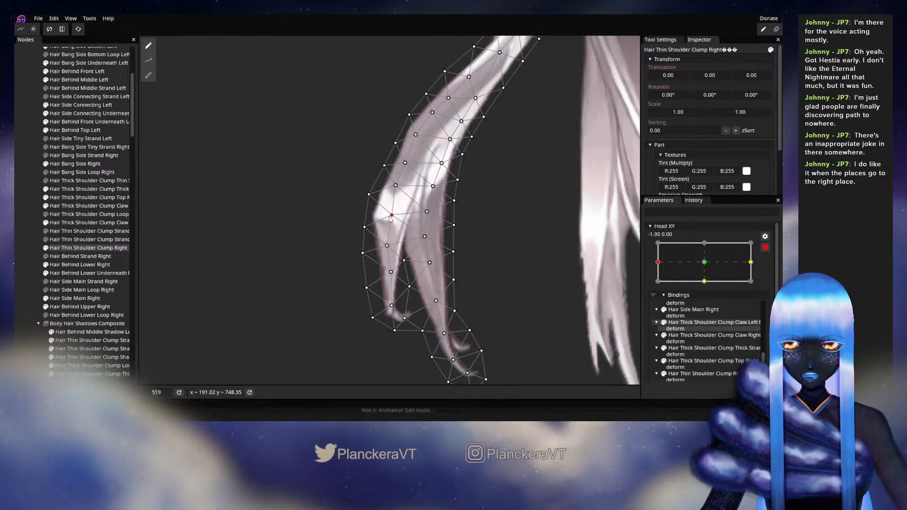
Fine-tune the clump's vertices around the fork and lower those at the bend, then disarm Head XY and preview the motion.
left_click(428, 212)
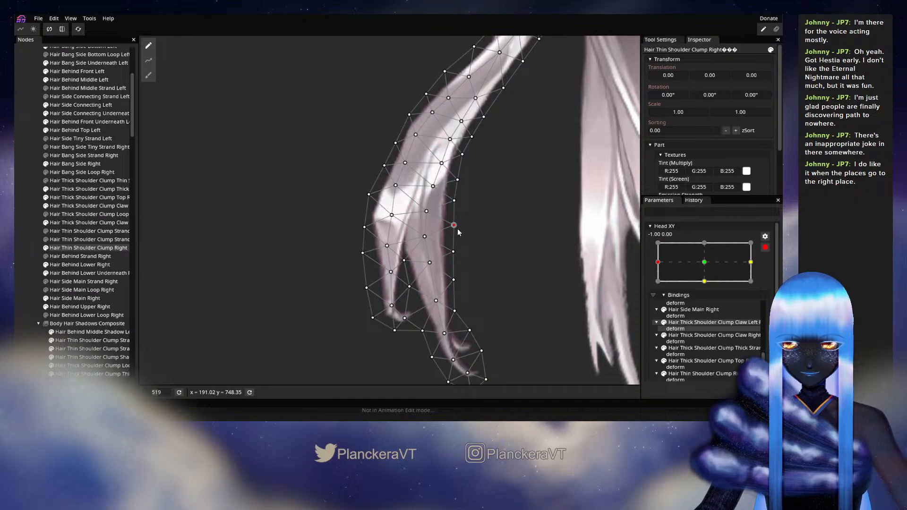
left_click(425, 237)
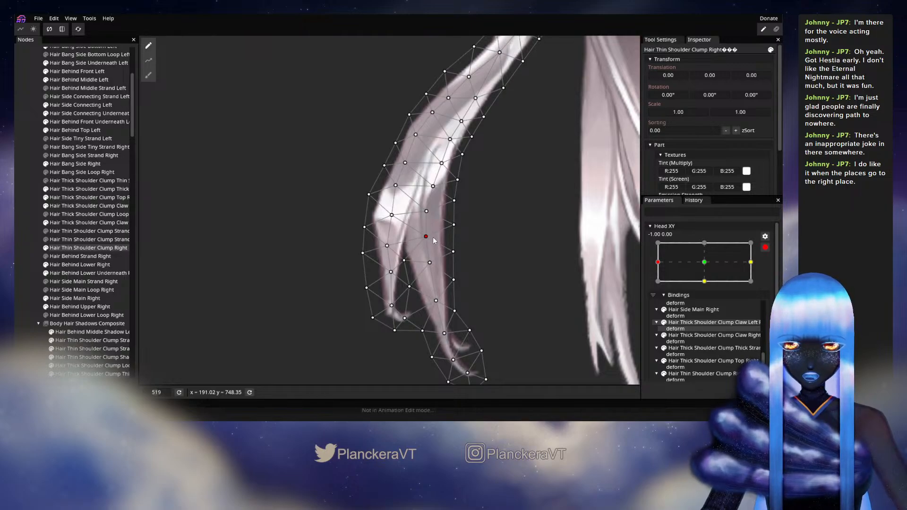
left_click(406, 260)
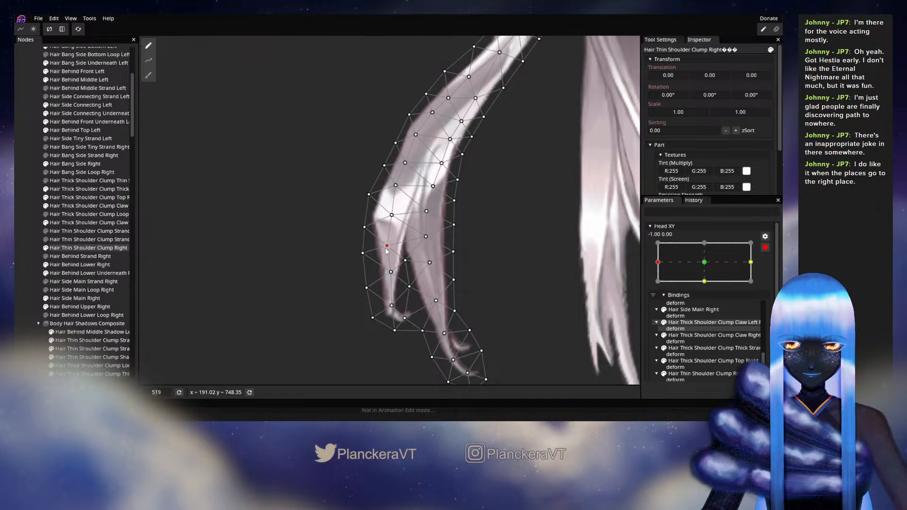
left_click(392, 216)
left_click_drag(393, 226, 392, 229)
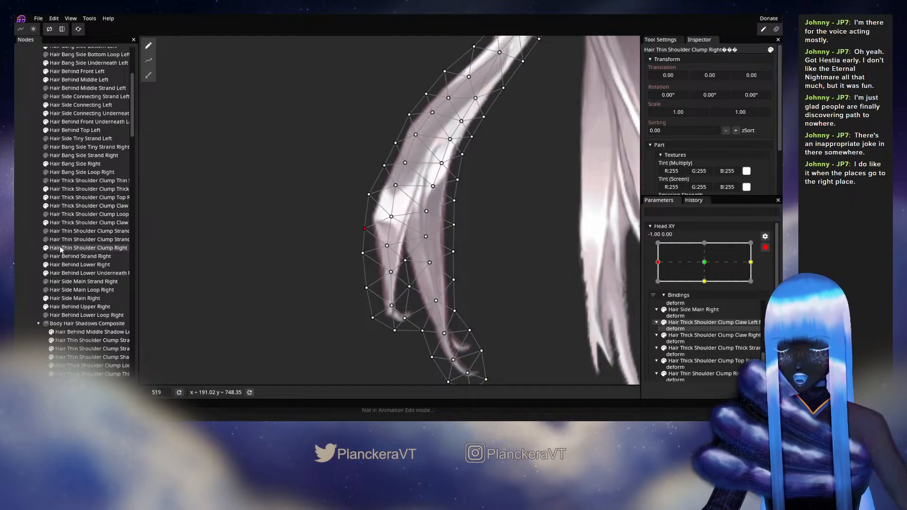
left_click(28, 243)
left_click(765, 247)
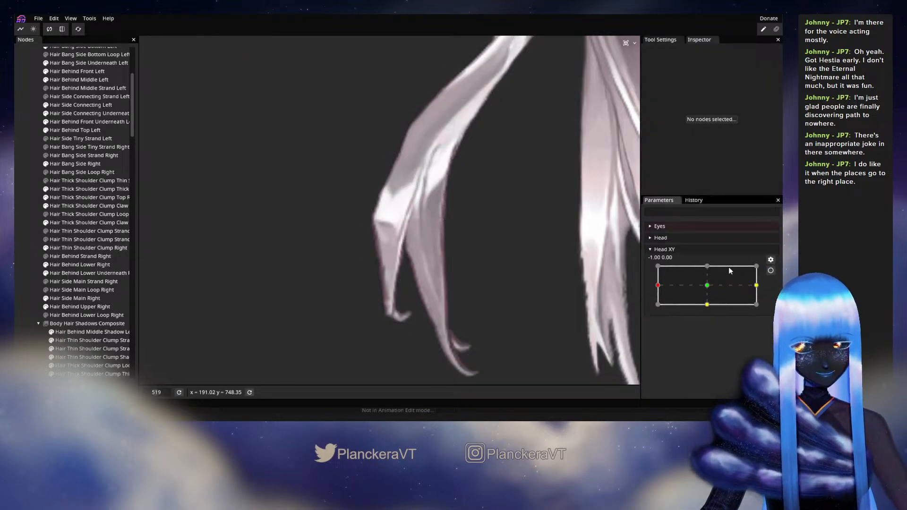
mouse_move(657, 285)
left_mouse_down()
mouse_move(702, 284)
mouse_move(661, 279)
left_mouse_up()
Raise the outer-edge vertex beside the bend of Hair Thin Shoulder Clump Right at Head XY -1.00, 0.00, and preview the motion.
left_click(770, 271)
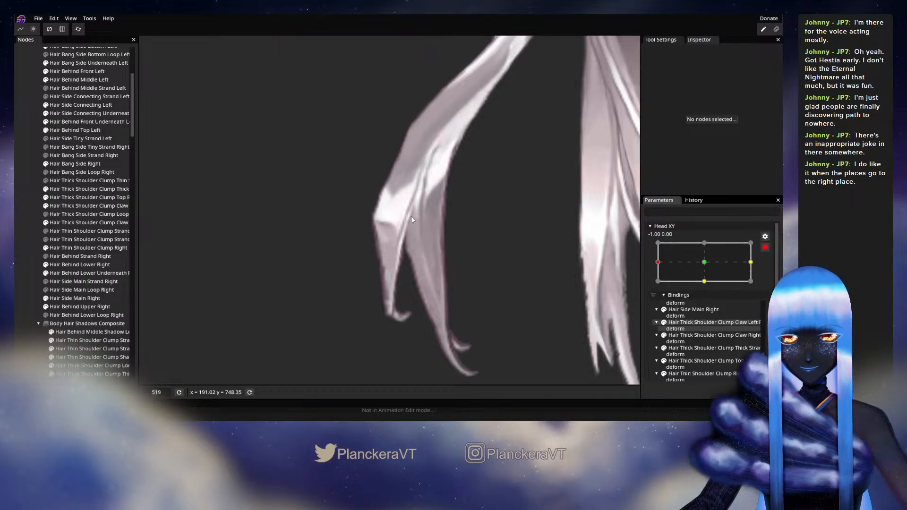
left_click(85, 248)
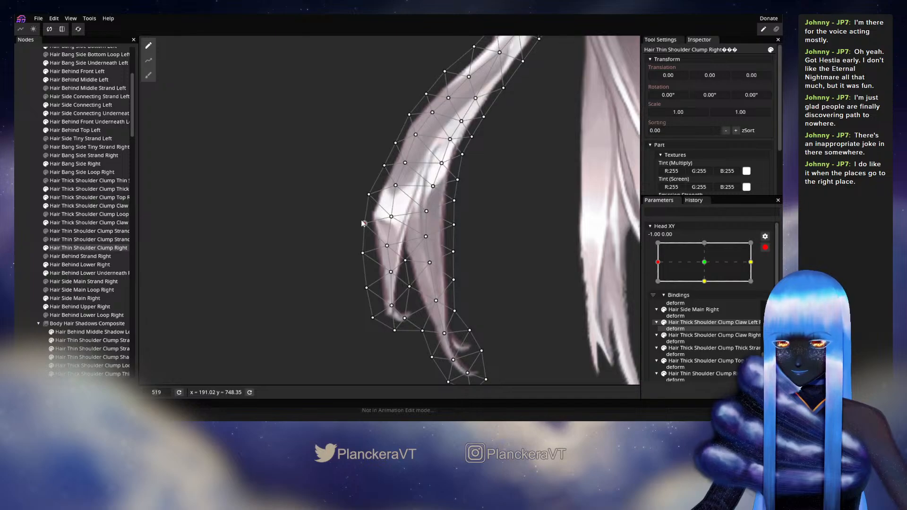
left_click(239, 280)
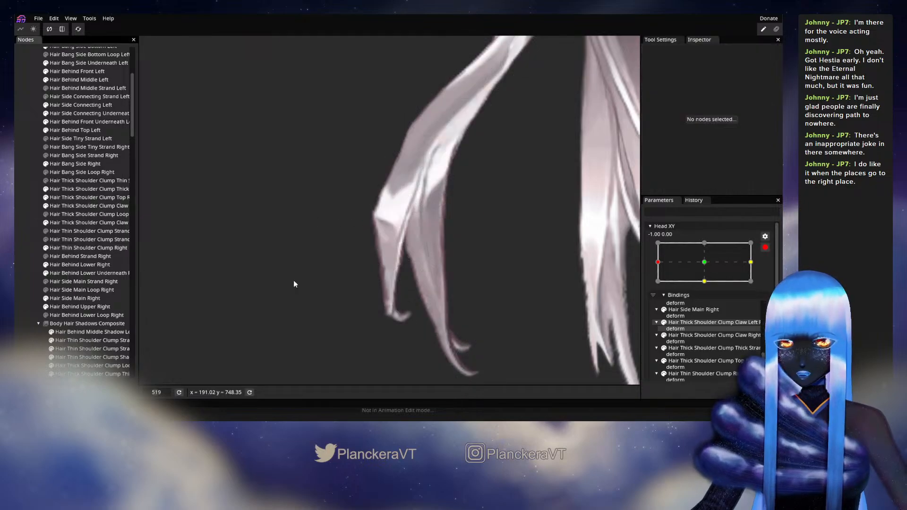
left_click(765, 249)
mouse_move(658, 285)
left_mouse_down()
mouse_move(712, 287)
mouse_move(654, 285)
left_mouse_up()
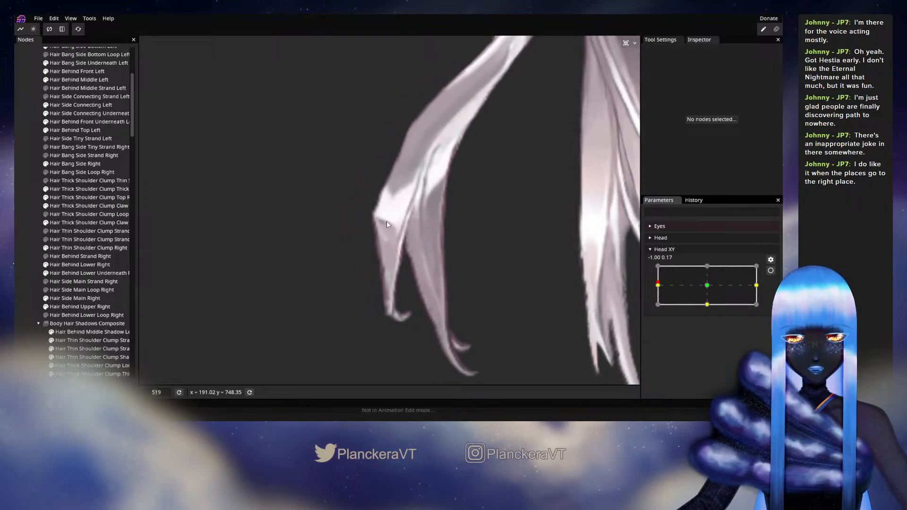
Raise the clump's vertices at the bend and in the upper prongs slightly at Head XY -1.00, 0.00, and preview the result.
left_click(770, 272)
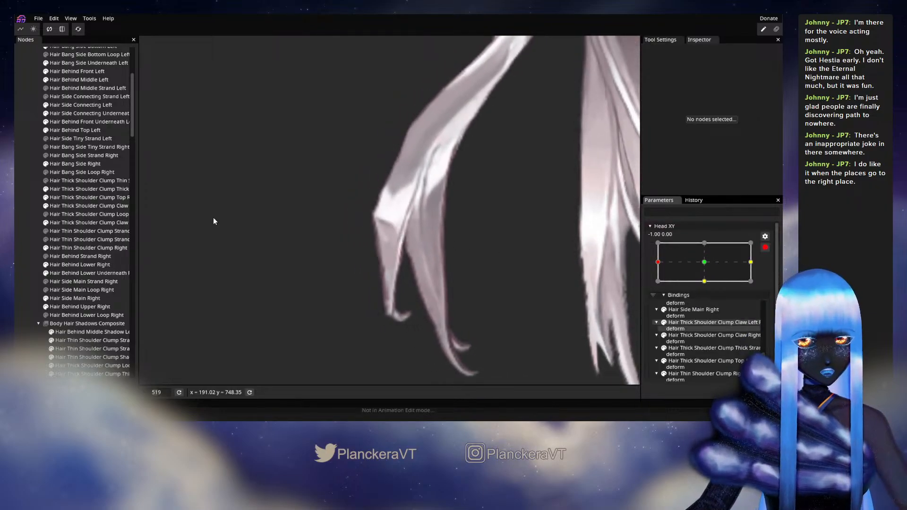
left_click(69, 248)
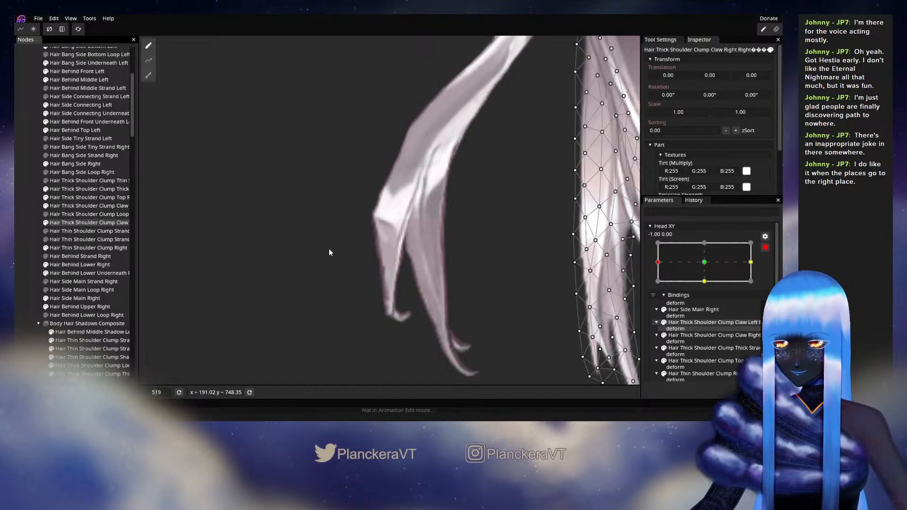
left_click(387, 246)
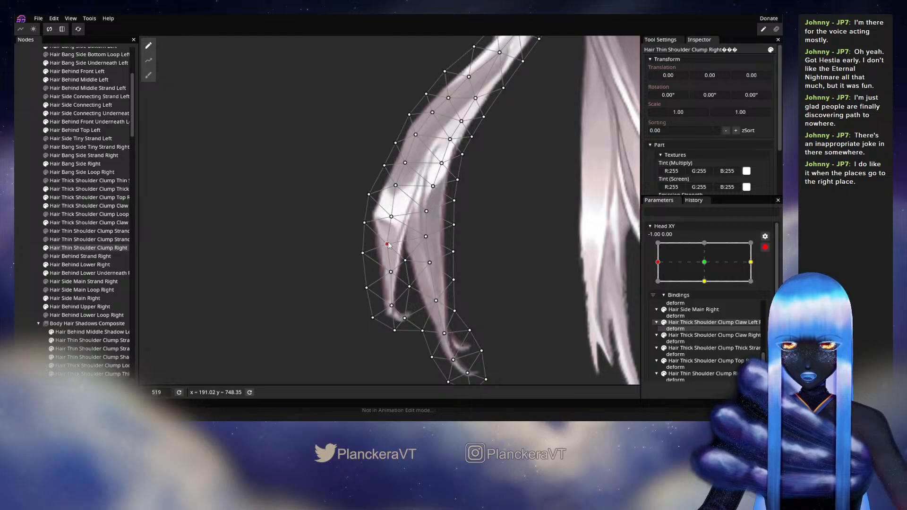
left_click(426, 237)
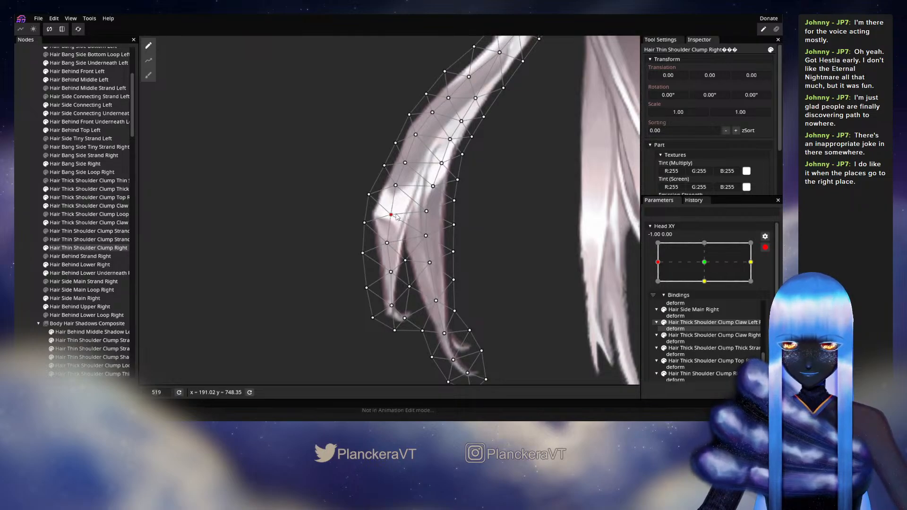
left_click(19, 231)
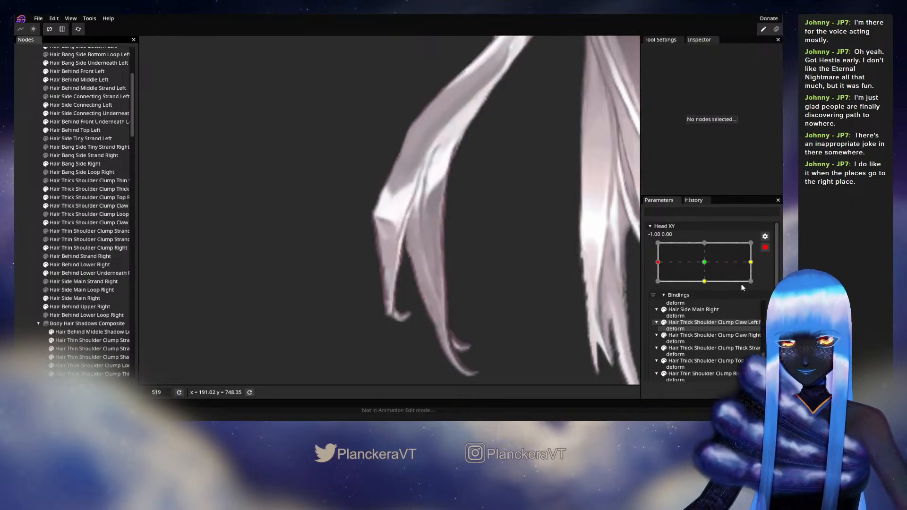
left_click(765, 248)
mouse_move(658, 285)
left_mouse_down()
mouse_move(713, 290)
mouse_move(694, 280)
mouse_move(657, 285)
left_mouse_up()
Shift the fork vertices and the shorter prong's vertices down to its tip slightly outward at Head XY -1.00, 0.00, and preview the motion.
left_click(770, 271)
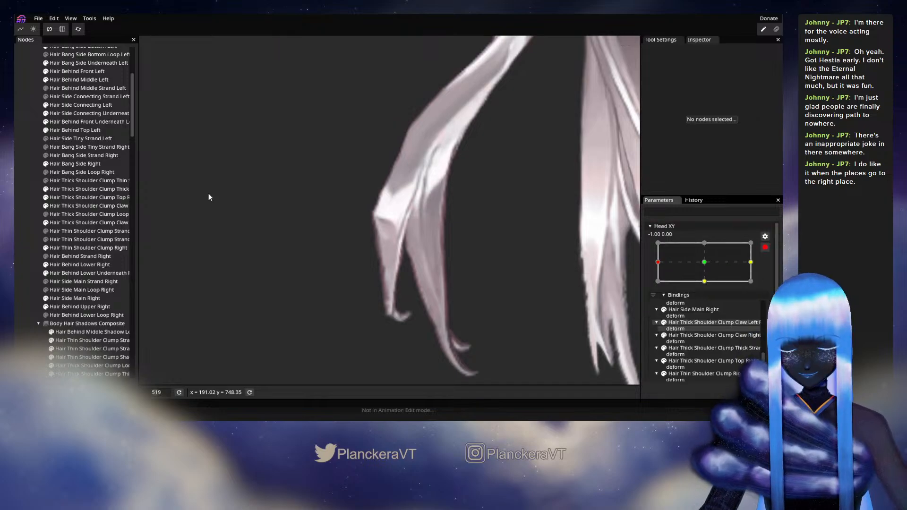
left_click(85, 223)
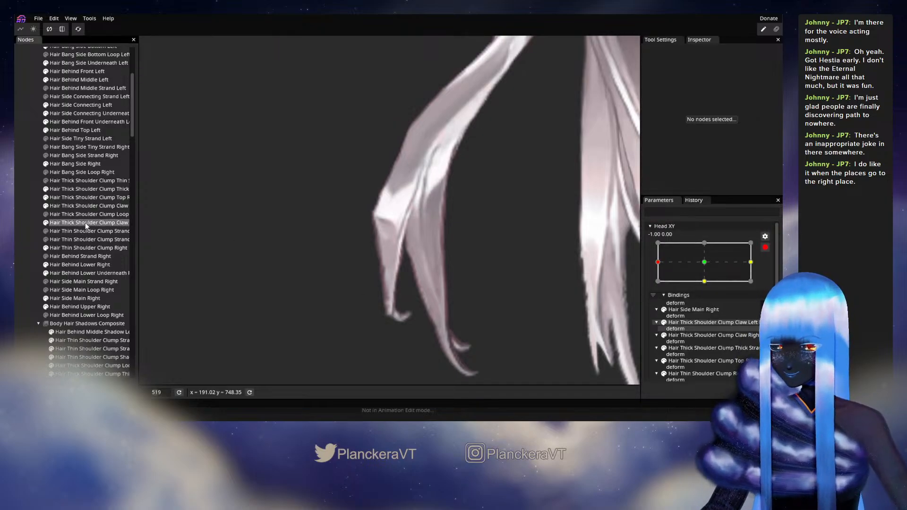
left_click(405, 262)
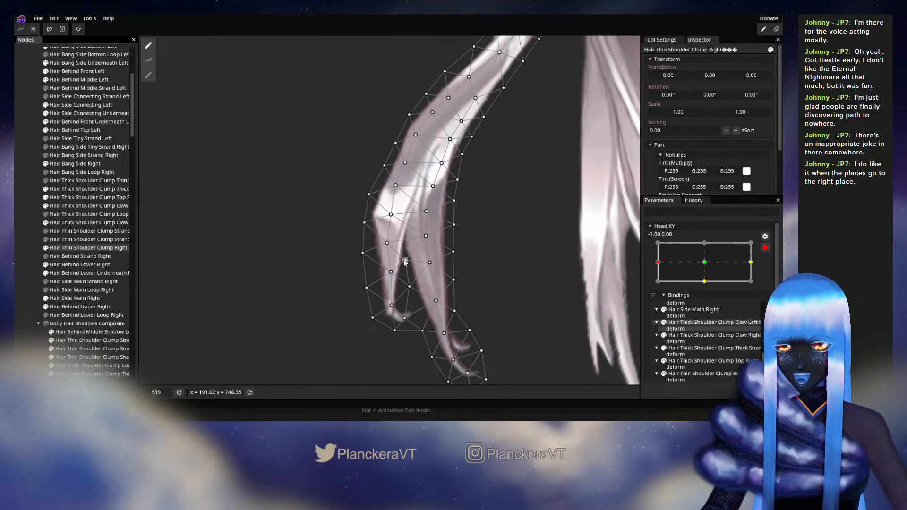
left_click_drag(400, 262, 404, 288)
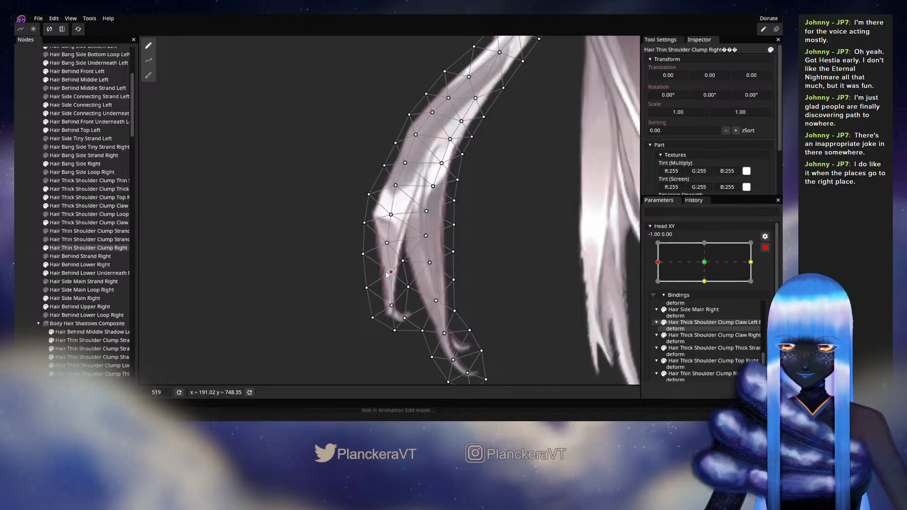
left_click_drag(386, 246, 384, 246)
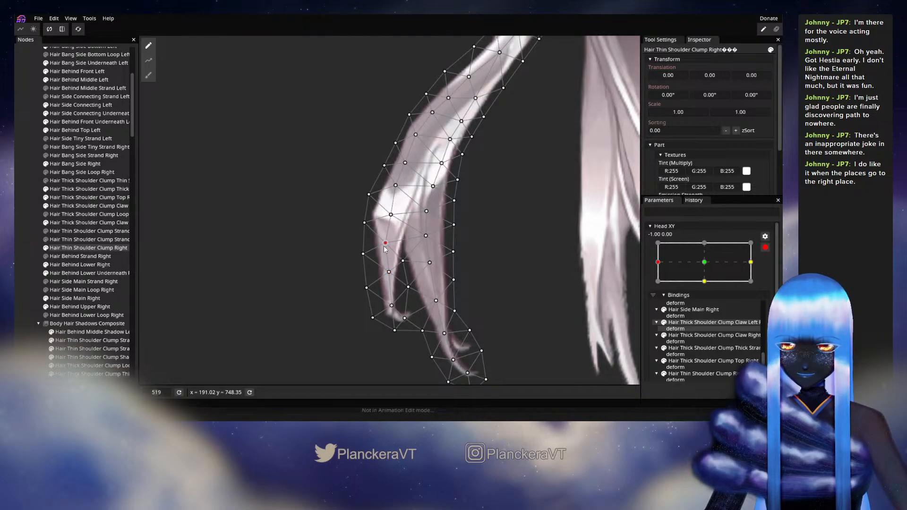
left_click(390, 305)
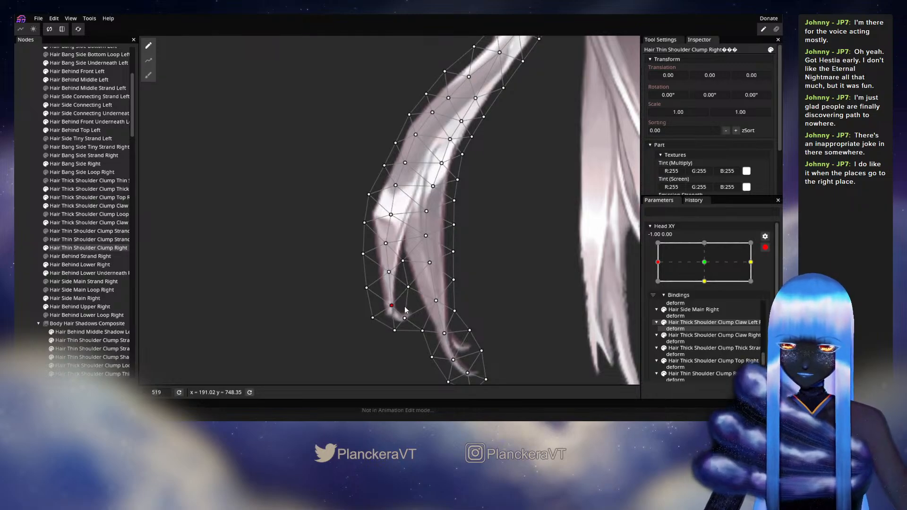
left_click_drag(392, 309, 388, 308)
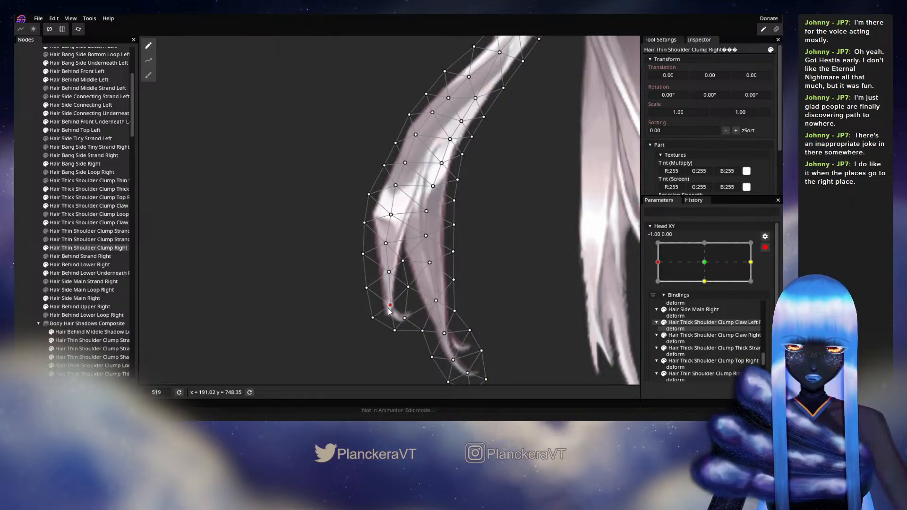
left_click(26, 260)
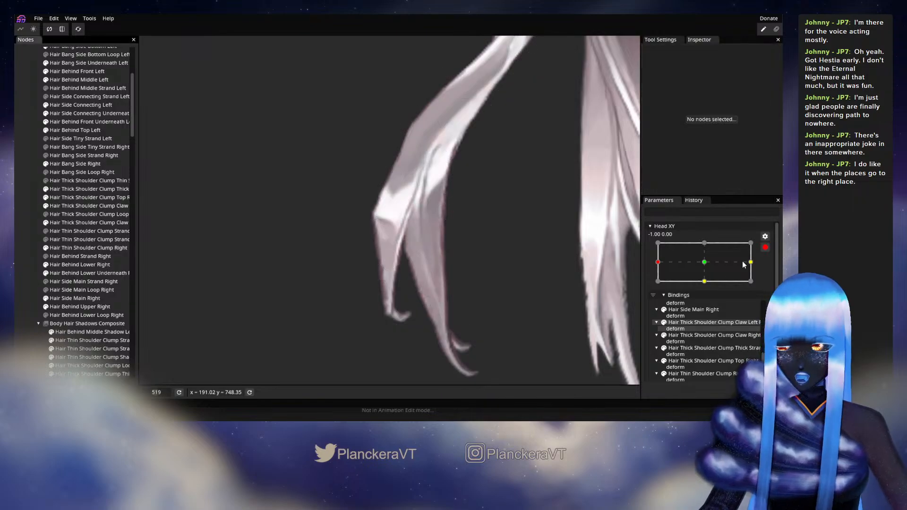
left_click(764, 248)
mouse_move(657, 285)
left_mouse_down()
mouse_move(718, 282)
mouse_move(654, 282)
mouse_move(703, 271)
mouse_move(661, 282)
mouse_move(701, 272)
mouse_move(654, 275)
left_mouse_up()
Nudge the shorter prong's inner vertices and curled-tip vertex slightly outward at Head XY -1.00, 0.00, compare with 0.00, 0.00, and preview the motion.
left_click(771, 270)
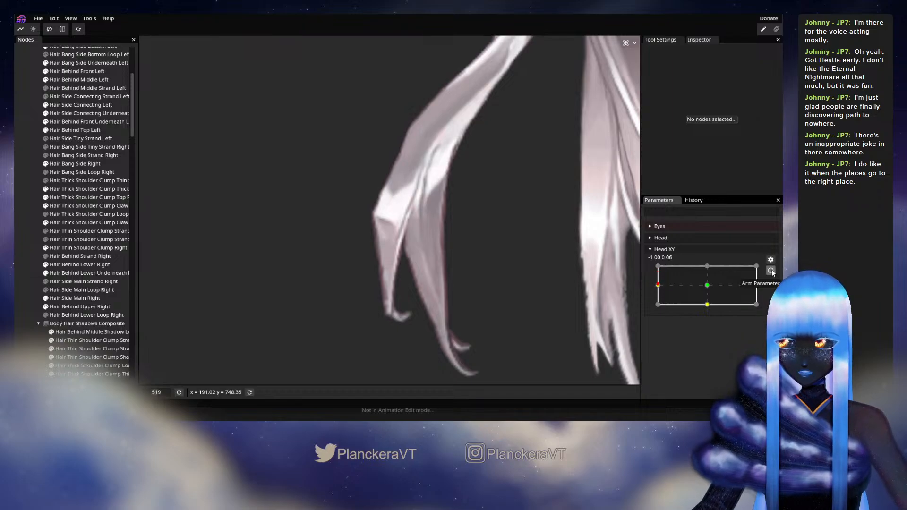
left_click(78, 248)
left_click_drag(386, 309, 385, 308)
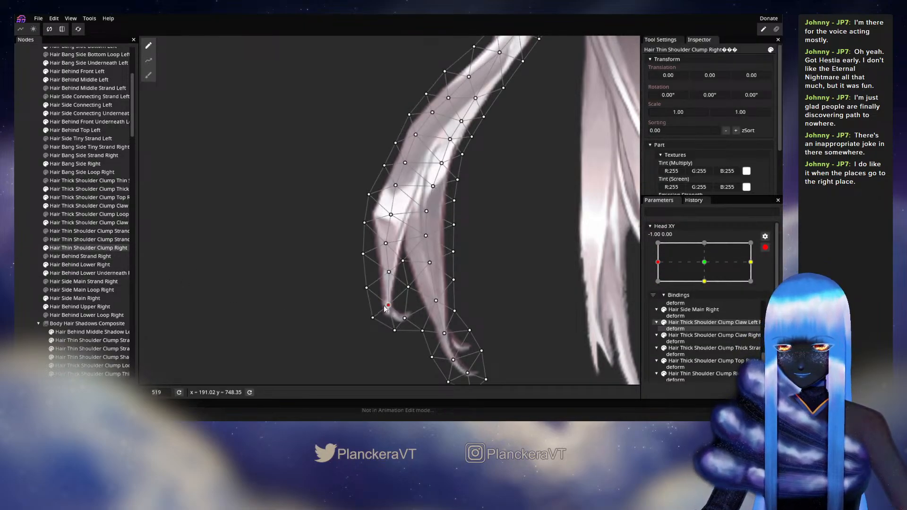
left_click_drag(386, 272, 385, 272)
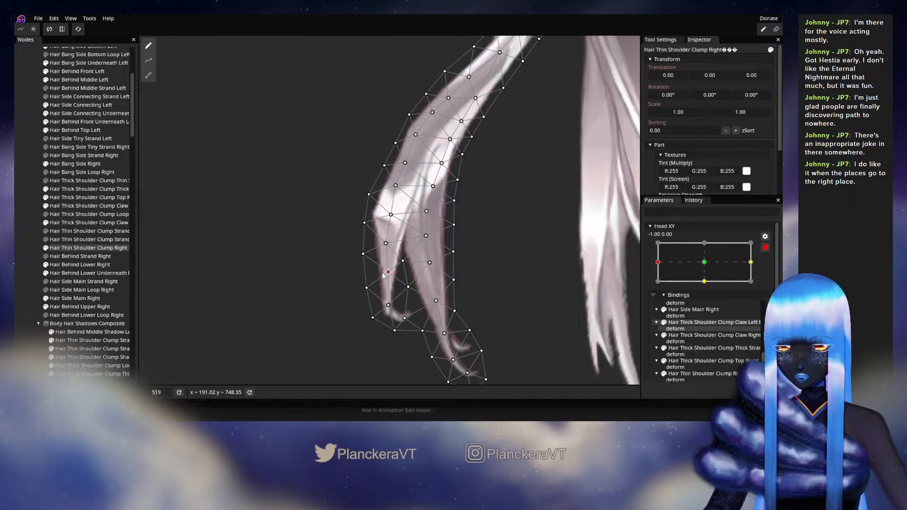
left_click_drag(406, 320, 403, 317)
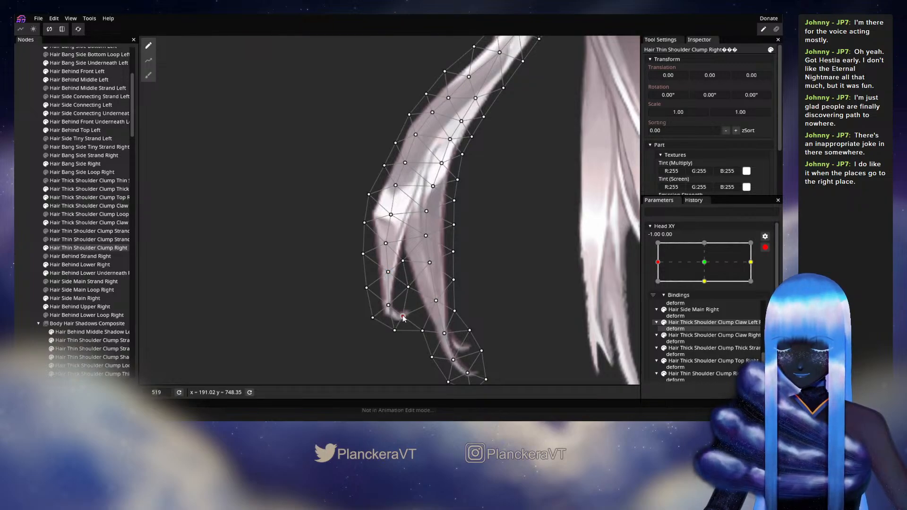
left_click(710, 264)
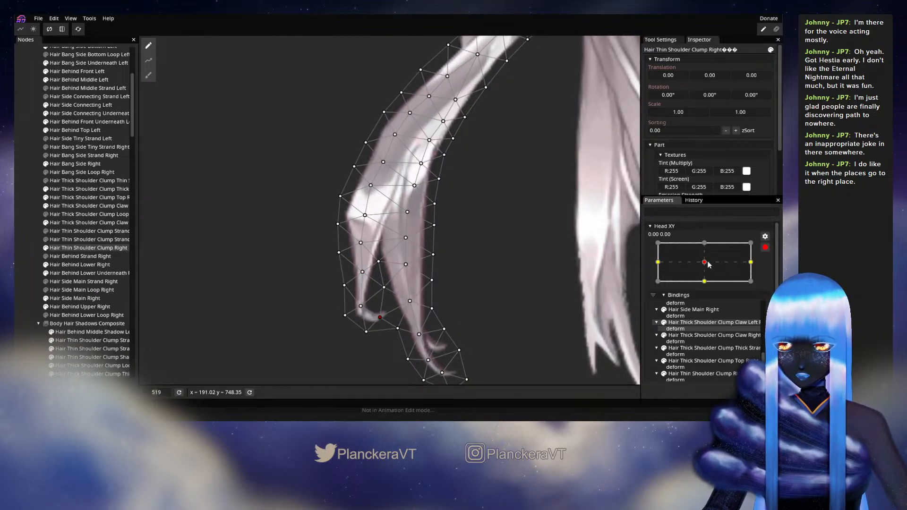
left_click(658, 262)
left_click(23, 284)
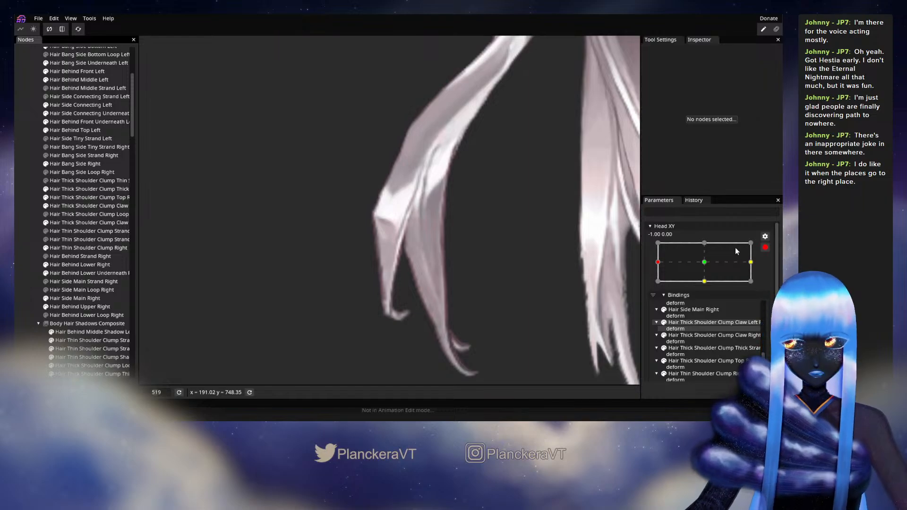
left_click(765, 247)
left_click(678, 287)
left_click_drag(678, 287, 655, 282)
Move the shorter prong's curled-tip vertex slightly toward the longer prong at Head XY -1.00, 0.00, and preview the motion.
left_click(768, 274)
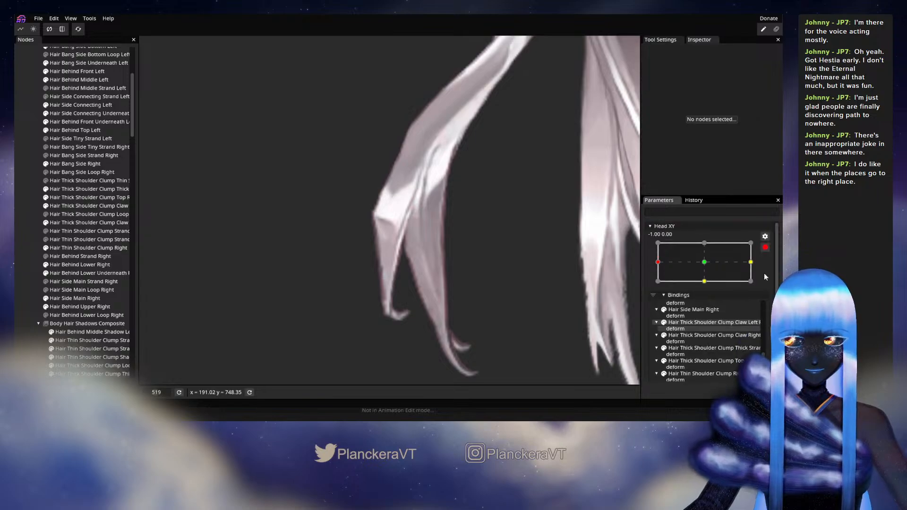
left_click(73, 248)
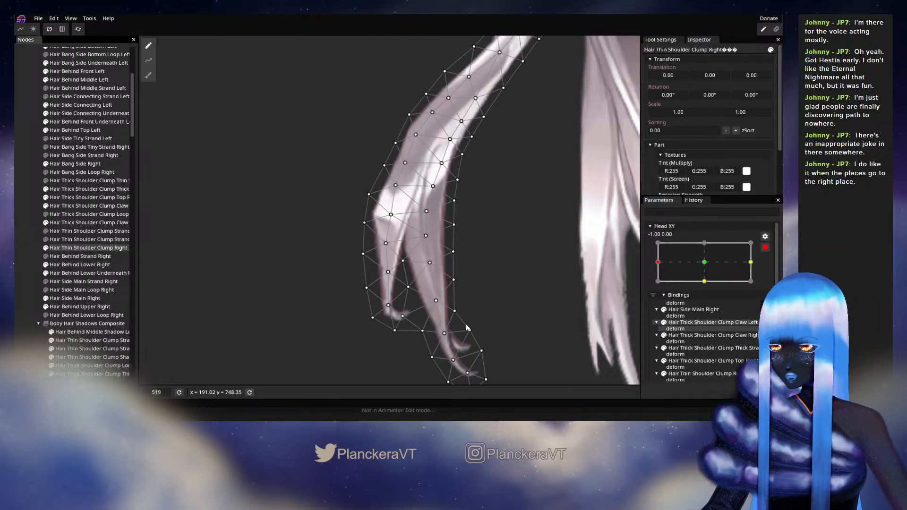
left_click(403, 315)
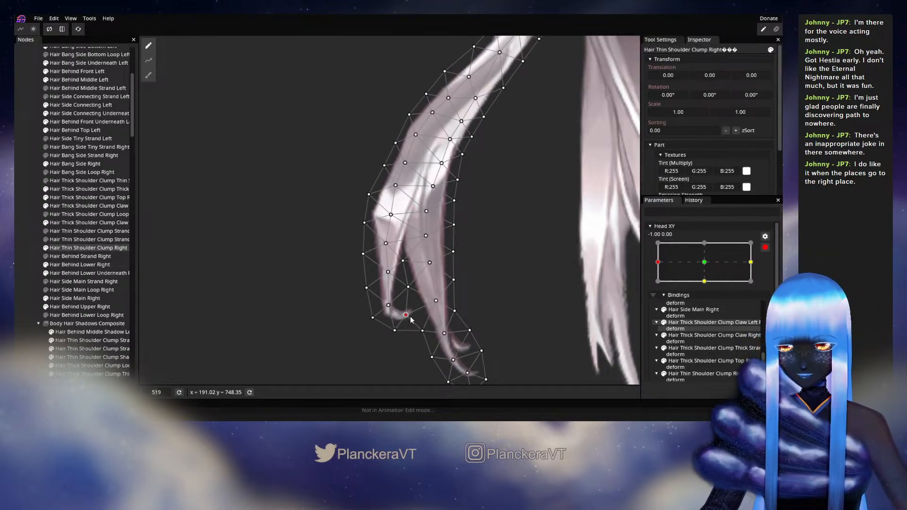
left_click(152, 263)
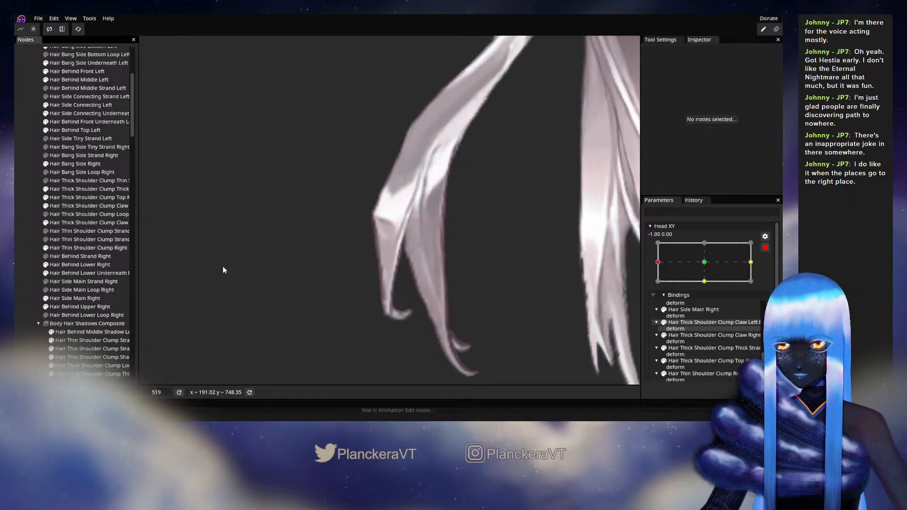
left_click(764, 247)
mouse_move(661, 286)
left_mouse_down()
mouse_move(704, 290)
mouse_move(652, 285)
mouse_move(707, 285)
mouse_move(653, 284)
left_mouse_up()
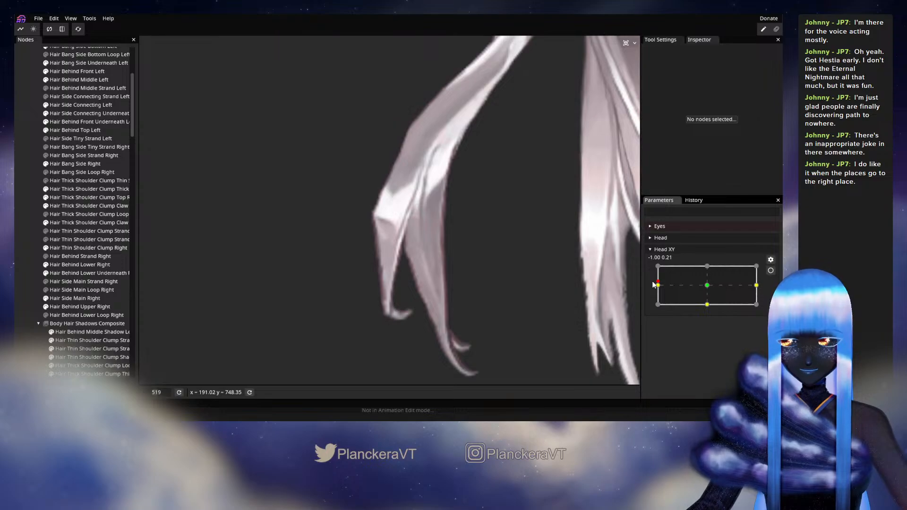
Shift the shorter prong's lower inner and outer-edge vertices outward at Head XY -1.00, 0.00, and preview the motion.
left_click(770, 271)
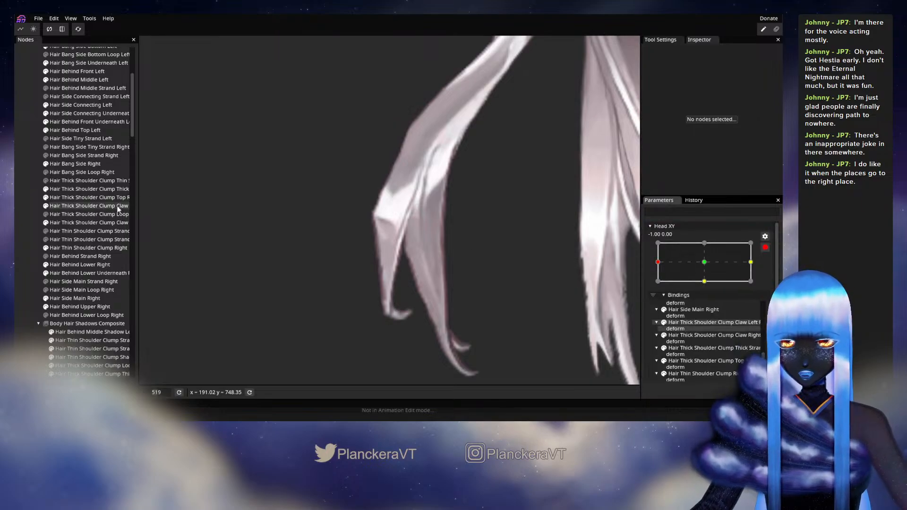
left_click(70, 247)
left_click(385, 306)
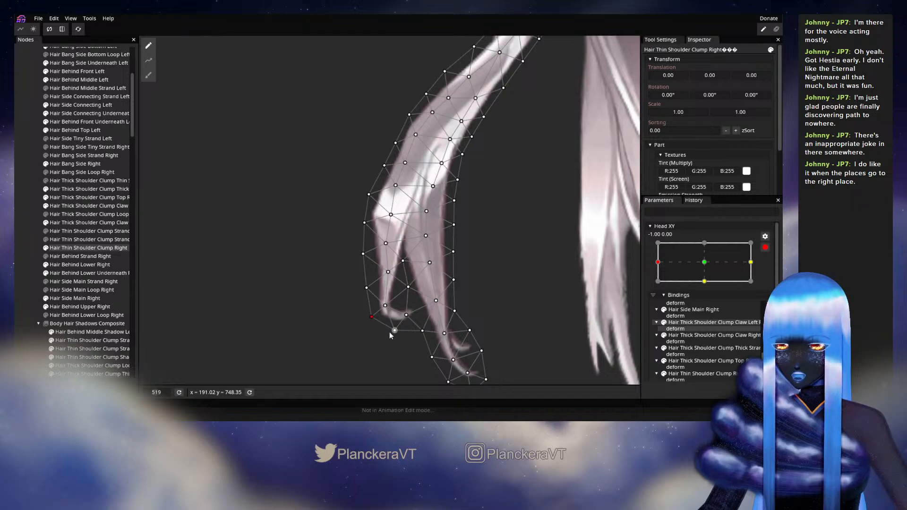
left_click_drag(395, 335, 387, 332)
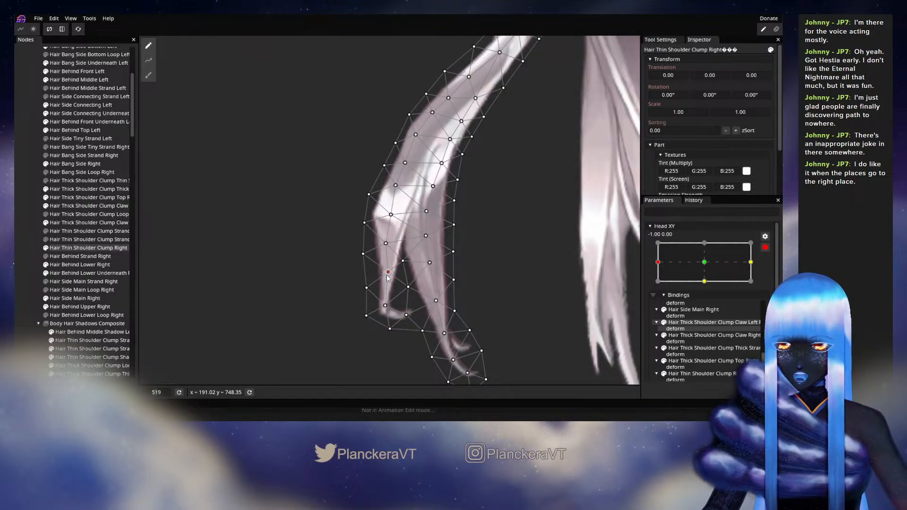
left_click_drag(384, 276, 382, 277)
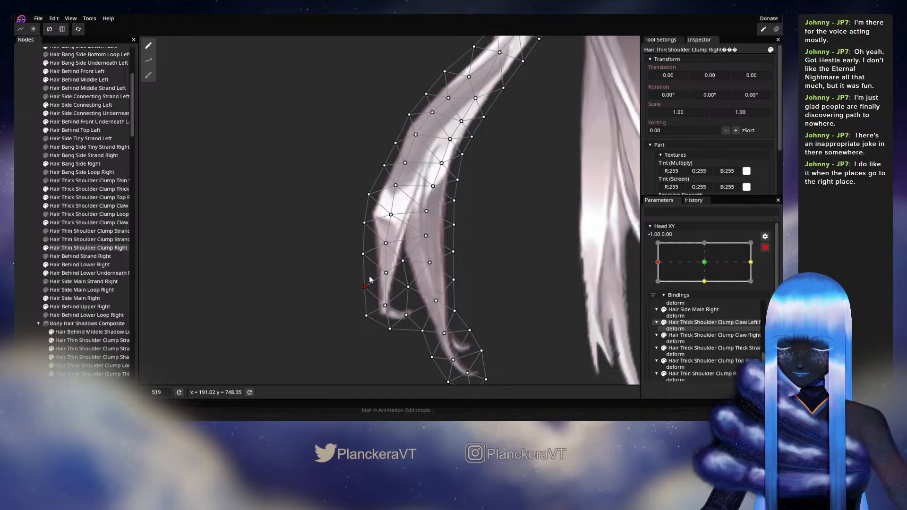
left_click(61, 245)
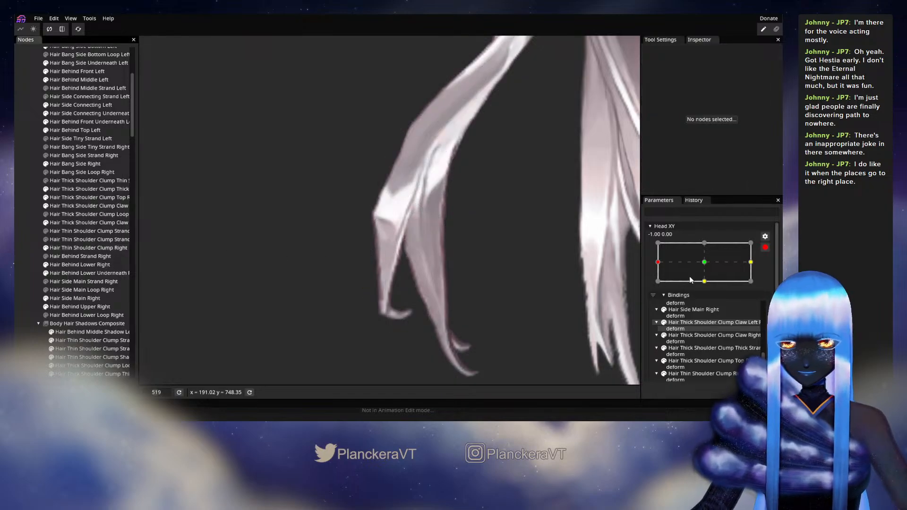
left_click(765, 247)
mouse_move(658, 285)
left_mouse_down()
mouse_move(685, 286)
mouse_move(659, 288)
left_mouse_up()
Lower the shorter prong's vertices at and below its bottom bend and slightly raise its curled-tip vertex at Head XY -1.00, 0.00, then preview.
left_click(770, 270)
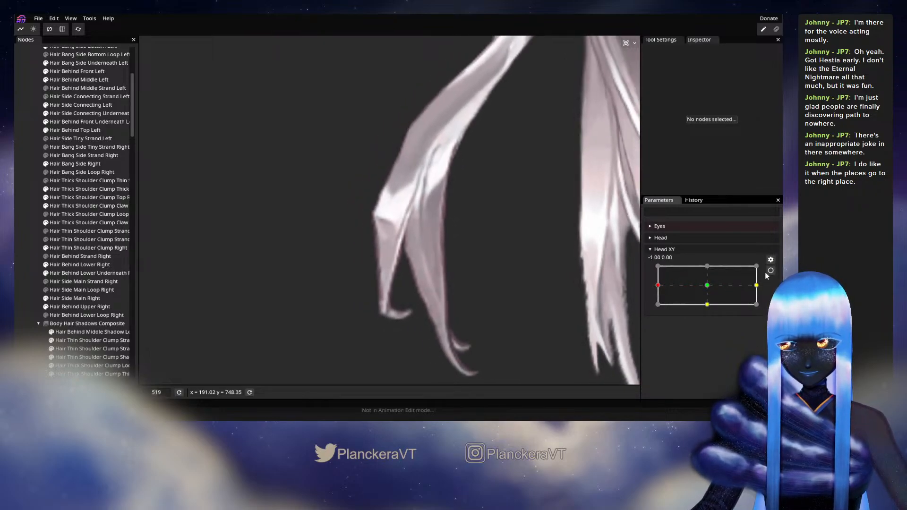
left_click(71, 248)
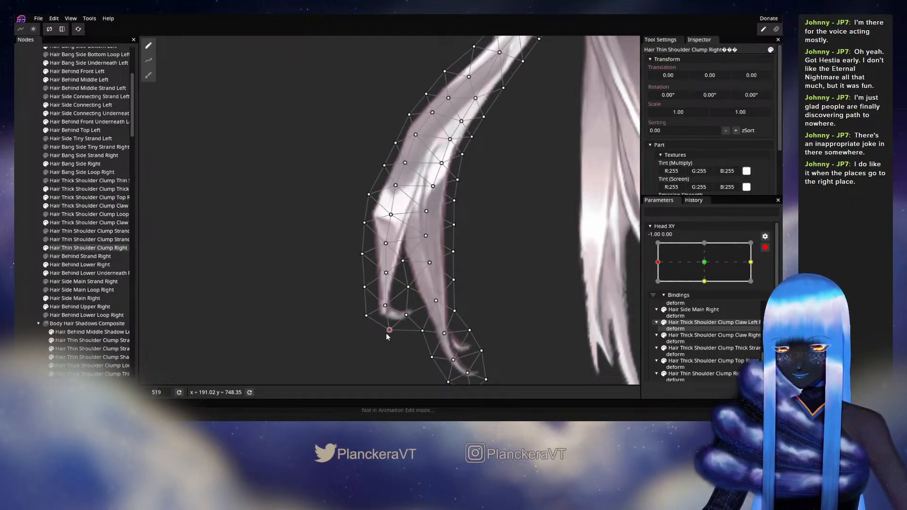
left_click_drag(387, 311, 386, 316)
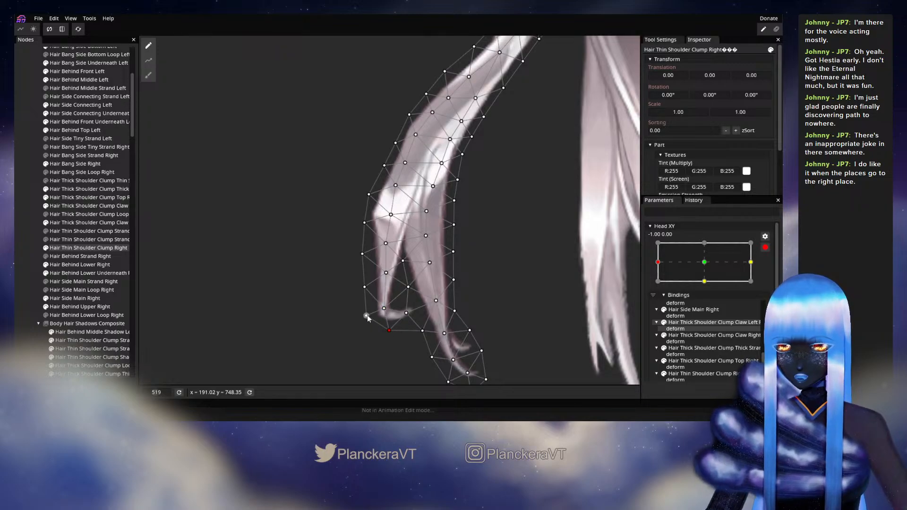
left_click(19, 270)
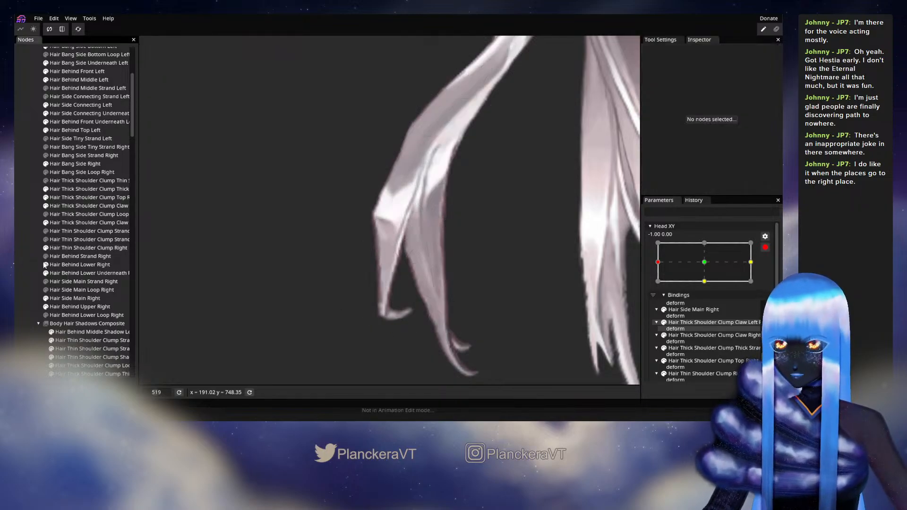
left_click(765, 249)
left_click_drag(685, 290, 656, 292)
Raise the shorter prong's bottom-bend, curled-tip and bottom-edge vertices slightly at Head XY -1.00, 0.00, and preview the head turn.
left_click(771, 271)
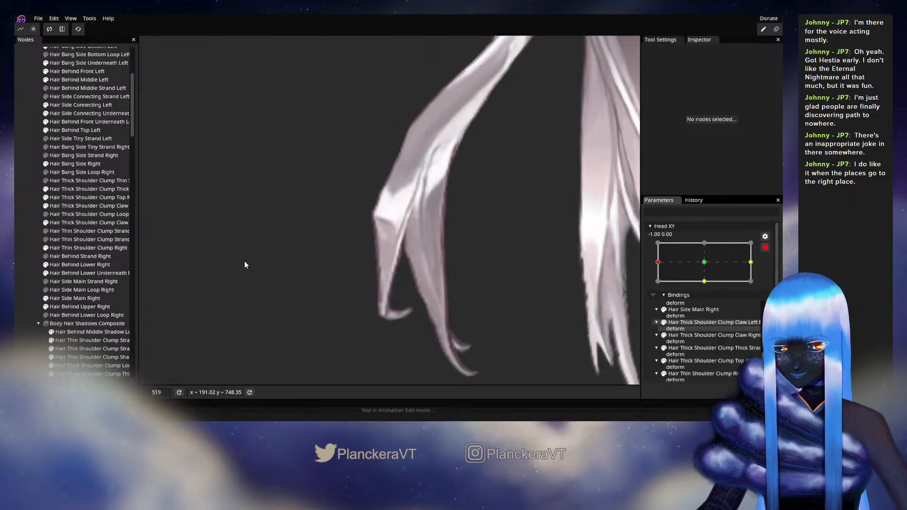
left_click(77, 246)
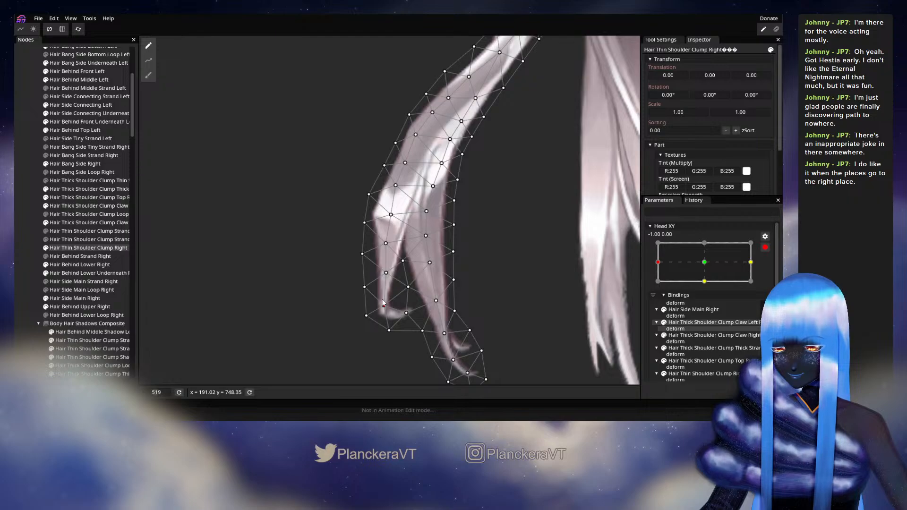
left_click(367, 315)
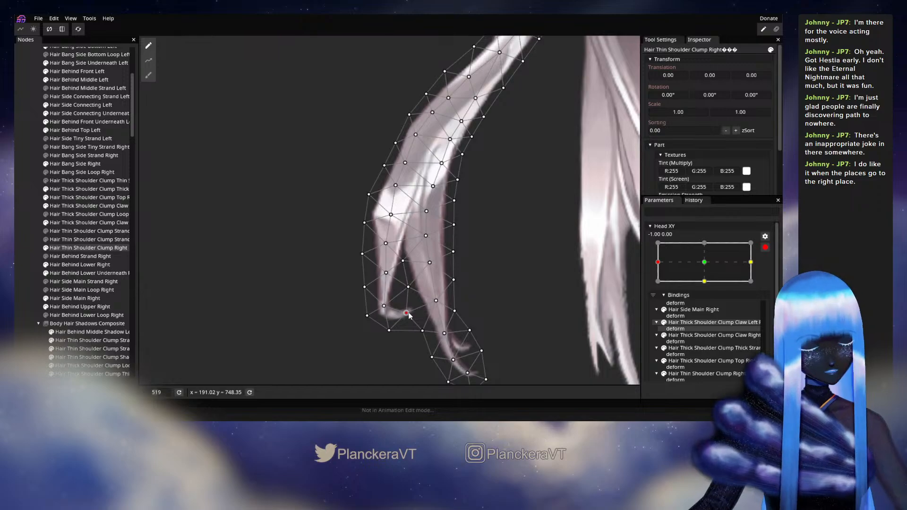
left_click_drag(408, 315, 408, 311)
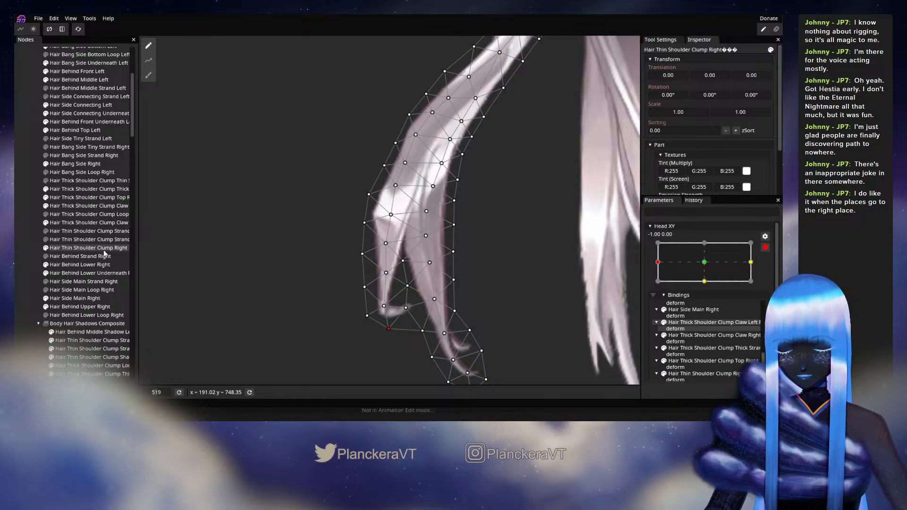
left_click(27, 242)
left_click(765, 248)
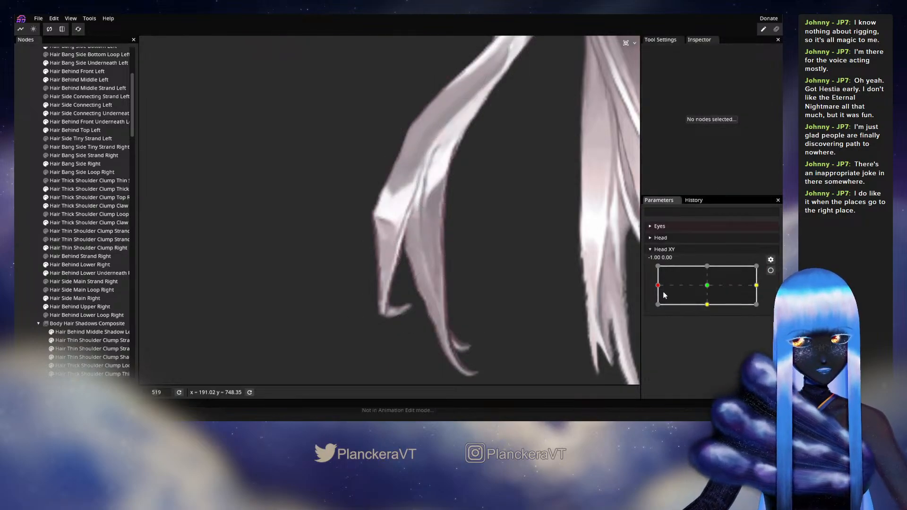
mouse_move(658, 285)
left_mouse_down()
mouse_move(695, 284)
mouse_move(660, 290)
left_mouse_up()
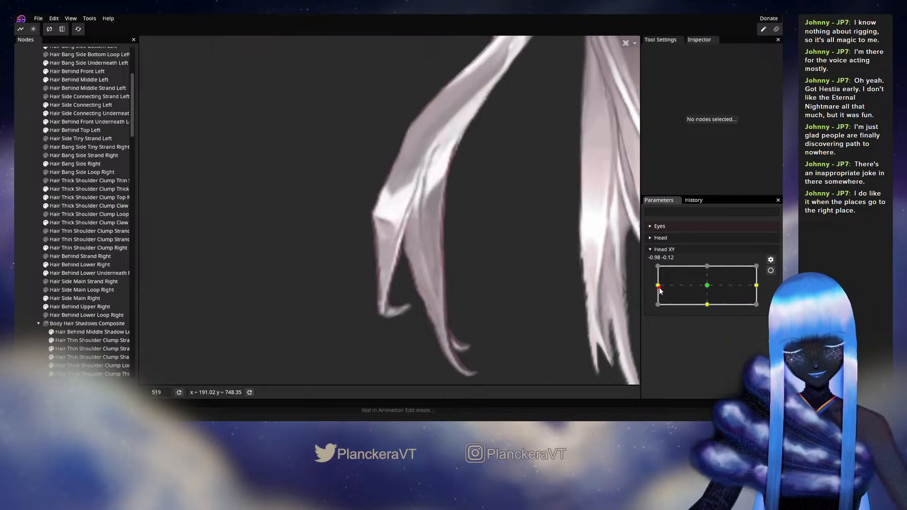
mouse_move(659, 288)
left_mouse_down()
mouse_move(708, 285)
mouse_move(661, 285)
left_mouse_up()
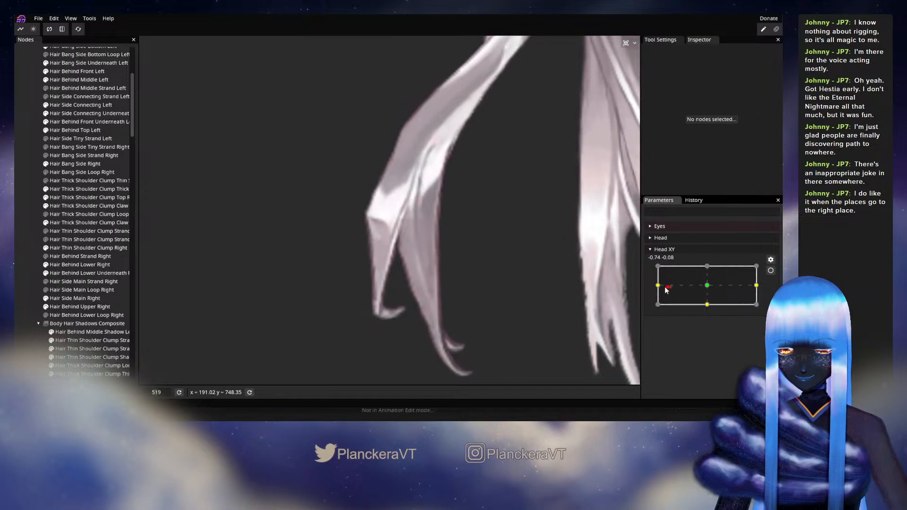
Lower the shorter prong's curled-tip vertex and adjust the bottom-edge vertex beneath it at Head XY -1.00, 0.00, then preview the motion.
left_click(770, 271)
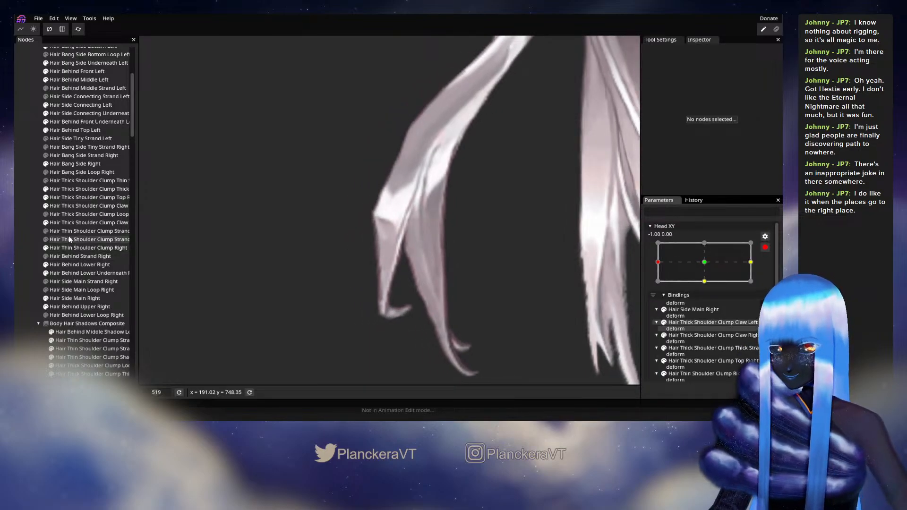
left_click(75, 225)
left_click(60, 249)
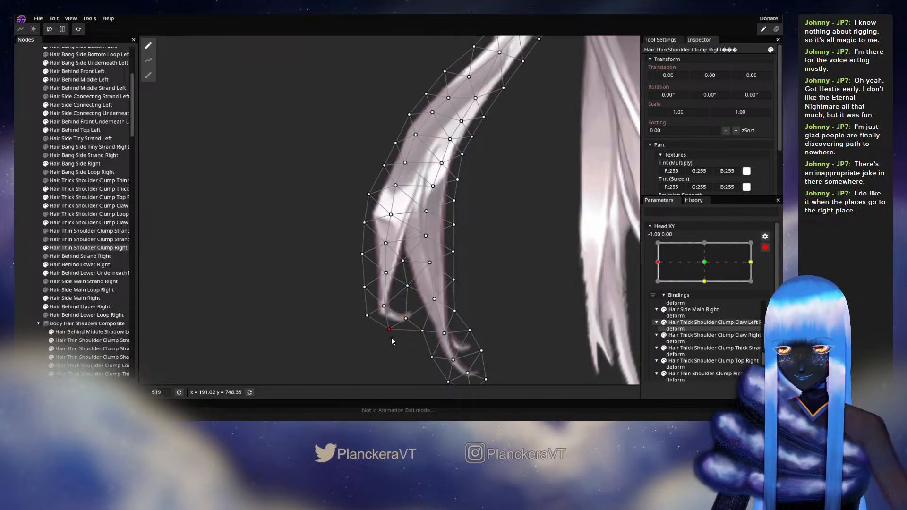
left_click(21, 255)
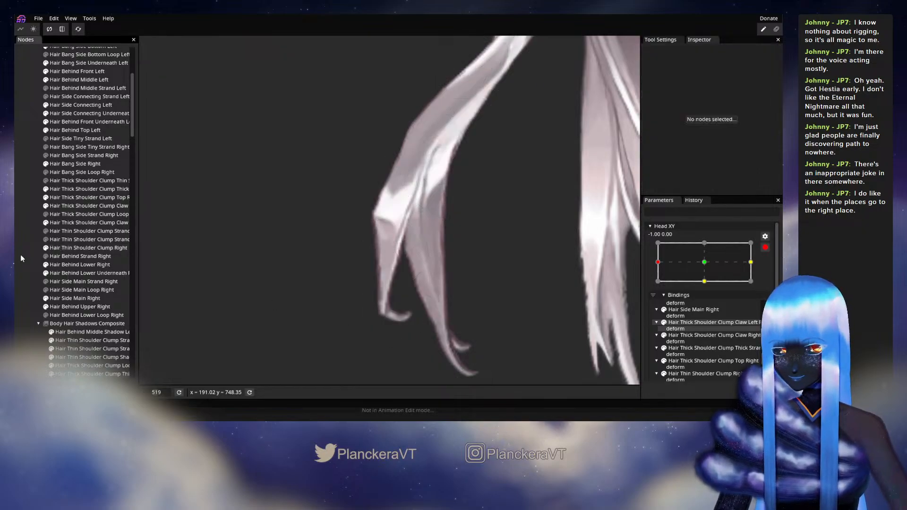
left_click(765, 247)
mouse_move(661, 285)
left_mouse_down()
mouse_move(712, 288)
mouse_move(654, 292)
mouse_move(709, 289)
mouse_move(658, 286)
left_mouse_up()
Nudge the shorter prong's curled-tip and bottom-edge vertices slightly outward at Head XY -1.00, 0.00, then disarm Head XY and preview the motion.
left_click(768, 272)
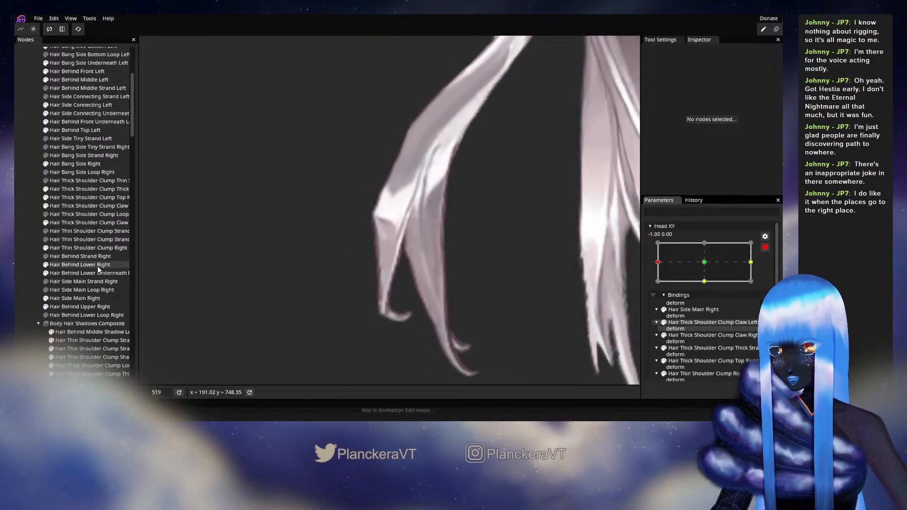
left_click(69, 248)
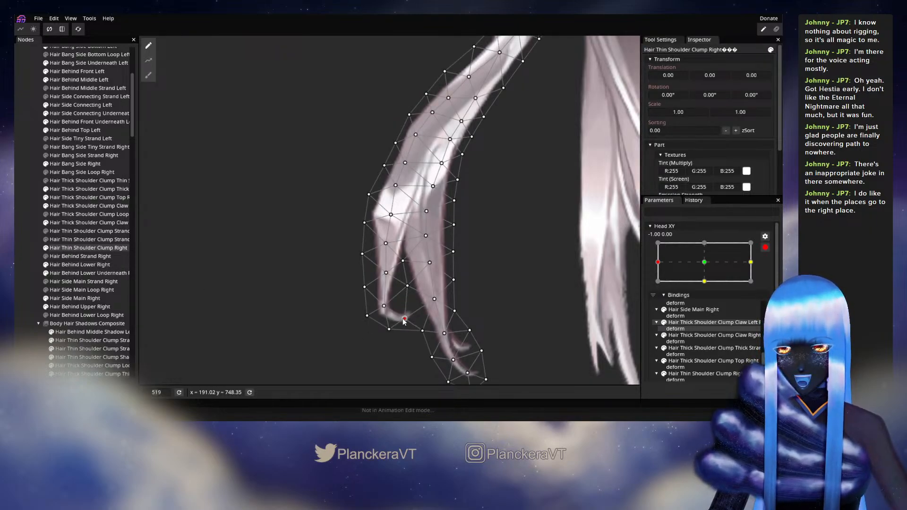
left_click_drag(389, 333, 383, 332)
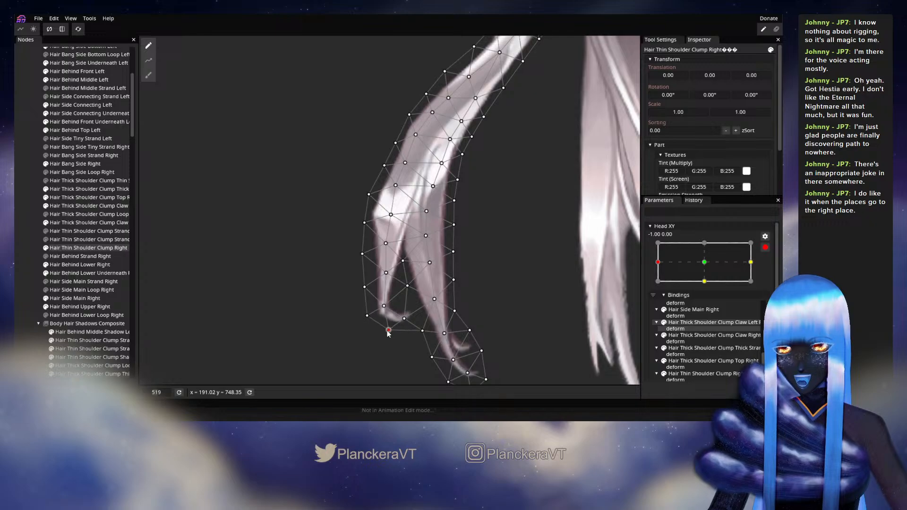
left_click(31, 284)
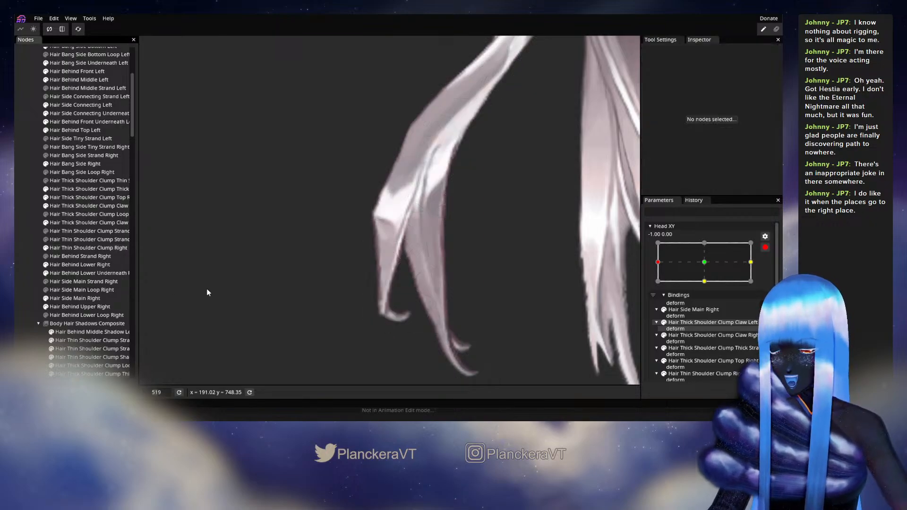
left_click(765, 249)
mouse_move(657, 285)
left_mouse_down()
mouse_move(713, 286)
mouse_move(658, 285)
mouse_move(706, 295)
mouse_move(659, 288)
left_mouse_up()
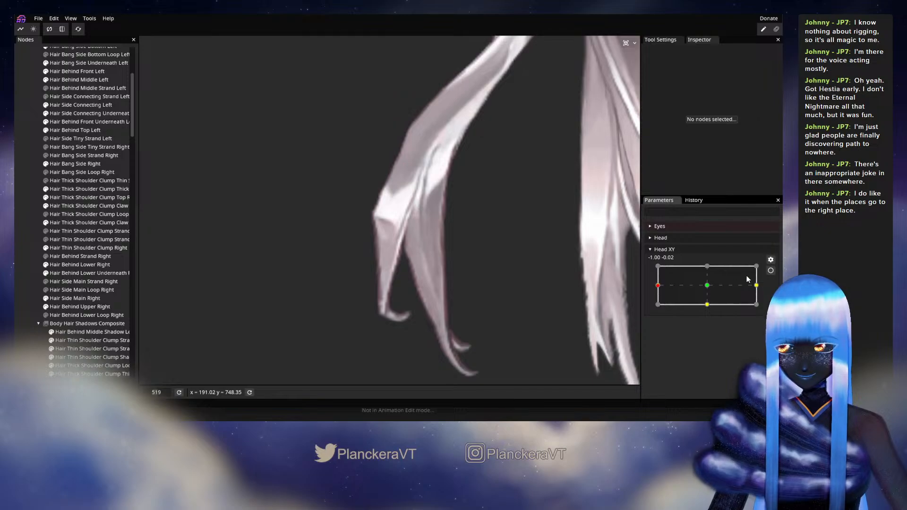
Shift the shorter prong's outer-edge vertices slightly inward at Head XY -1.00, 0.00, then disarm the parameter and preview the head turn.
left_click(771, 270)
left_click(88, 247)
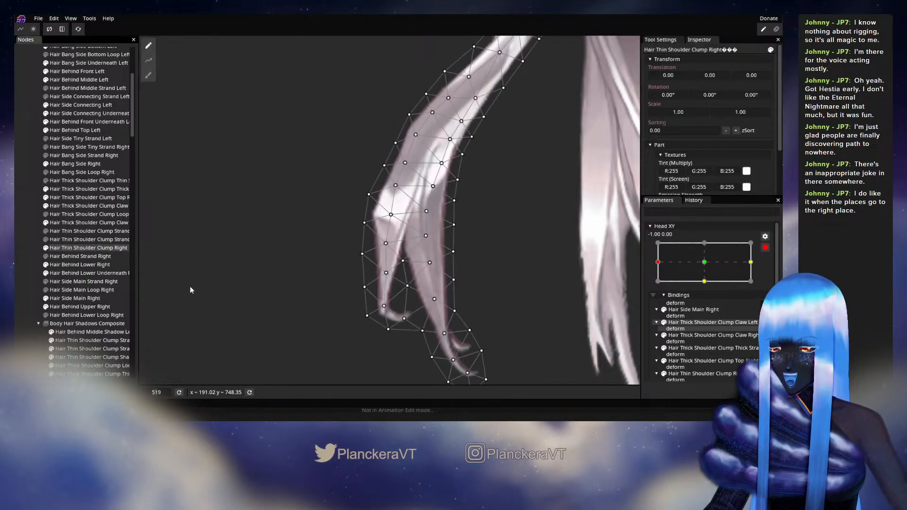
left_click(383, 306)
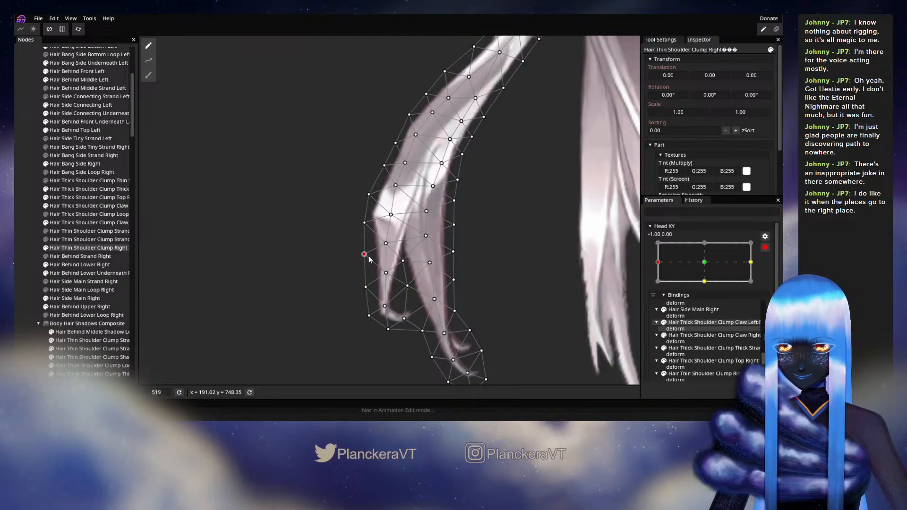
left_click(146, 253)
left_click(765, 247)
left_click_drag(707, 285, 658, 285)
Move the two outer-edge vertices below the outer bend of Hair Thin Shoulder Clump Right further inward at Head XY -1.00, 0.00, then disarm the parameter.
left_click(770, 271)
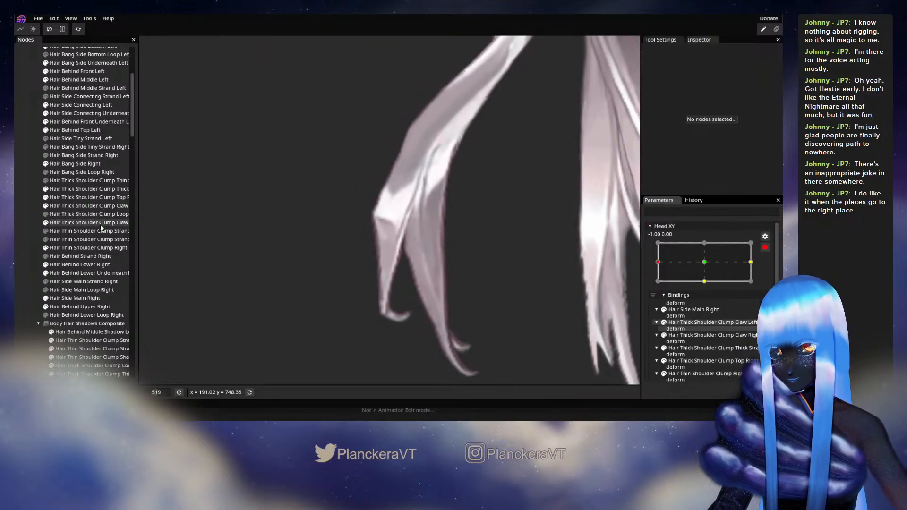
left_click(100, 225)
left_click(68, 248)
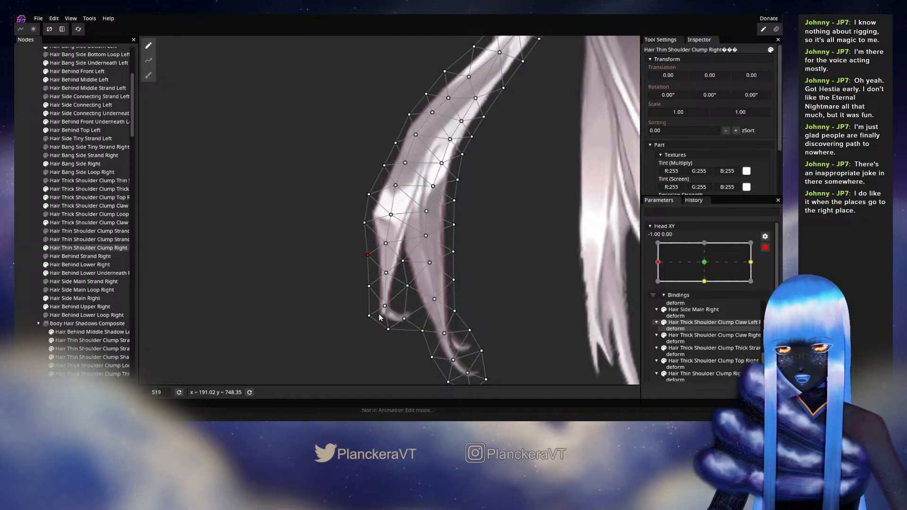
left_click(22, 246)
left_click(765, 248)
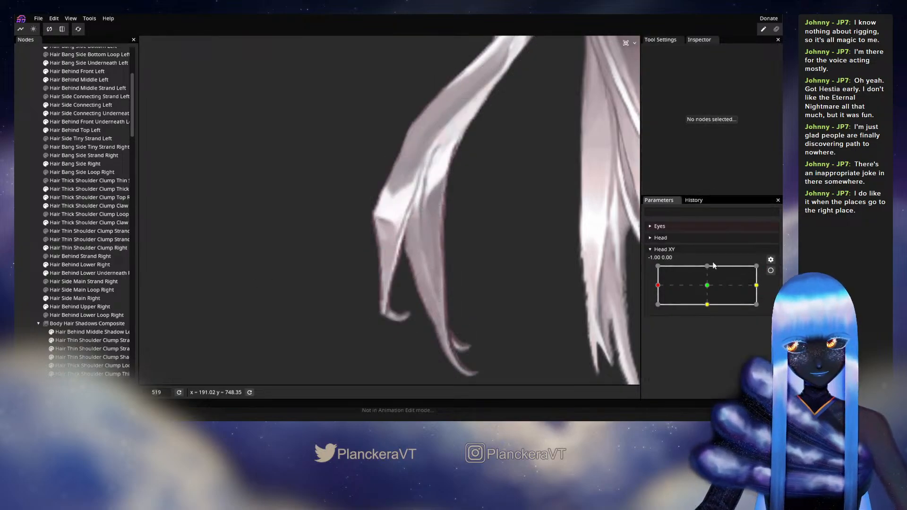
Examine how the right shoulder hair follows the head turn near Head XY -1.00, first close up and with the whole head in view.
mouse_move(658, 286)
left_mouse_down()
mouse_move(707, 291)
mouse_move(643, 285)
left_mouse_up()
scroll(506, 236, "down", 1)
scroll(508, 238, "down", 10)
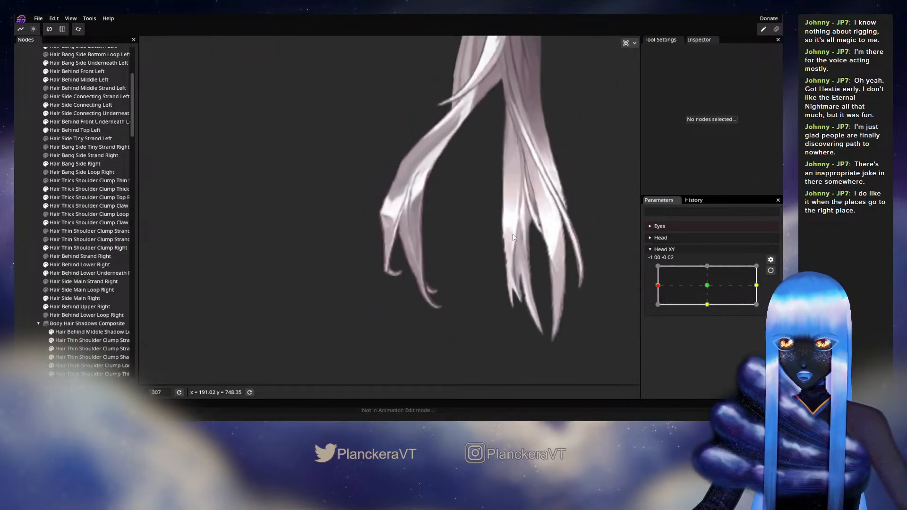
scroll(511, 243, "down", 5)
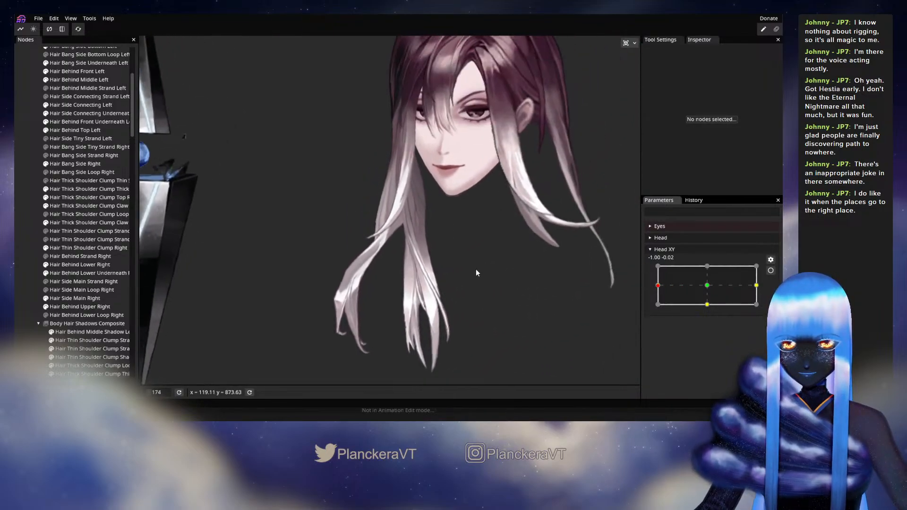
left_click_drag(660, 290, 638, 290)
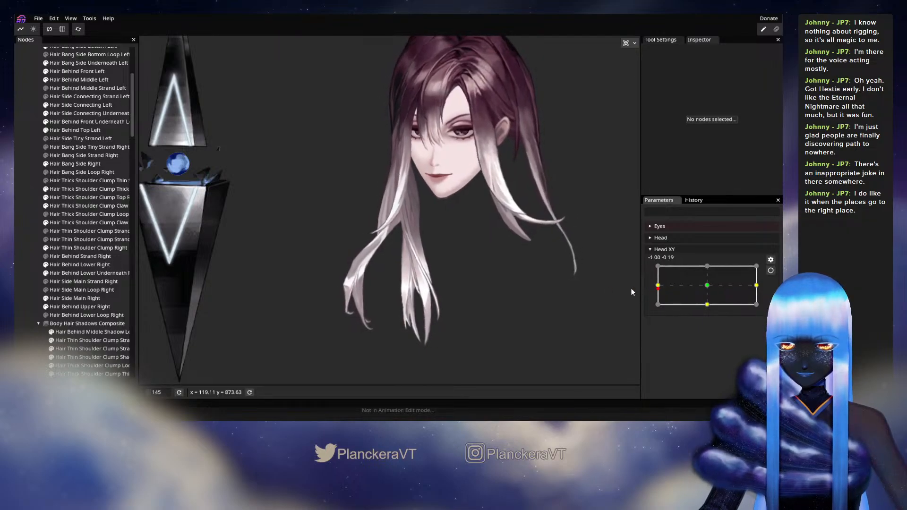
scroll(325, 292, "up", 5)
scroll(351, 305, "up", 8)
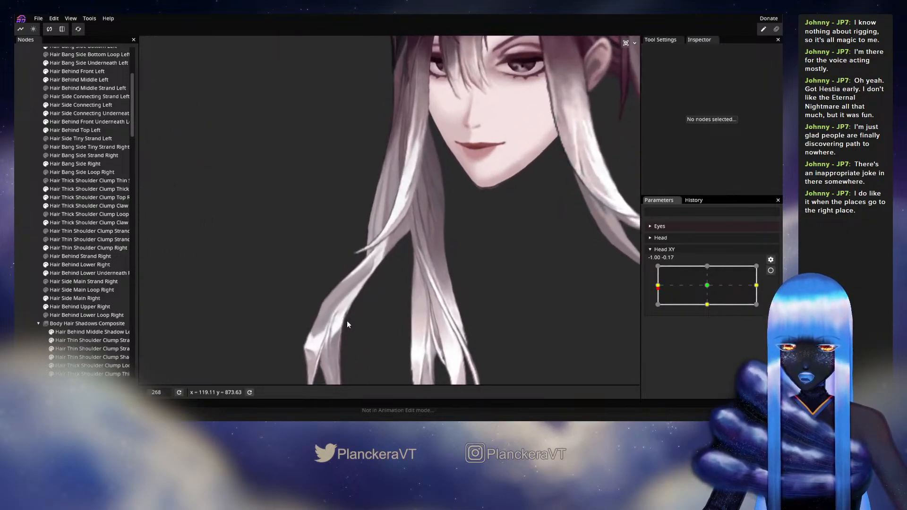
scroll(425, 260, "up", 4)
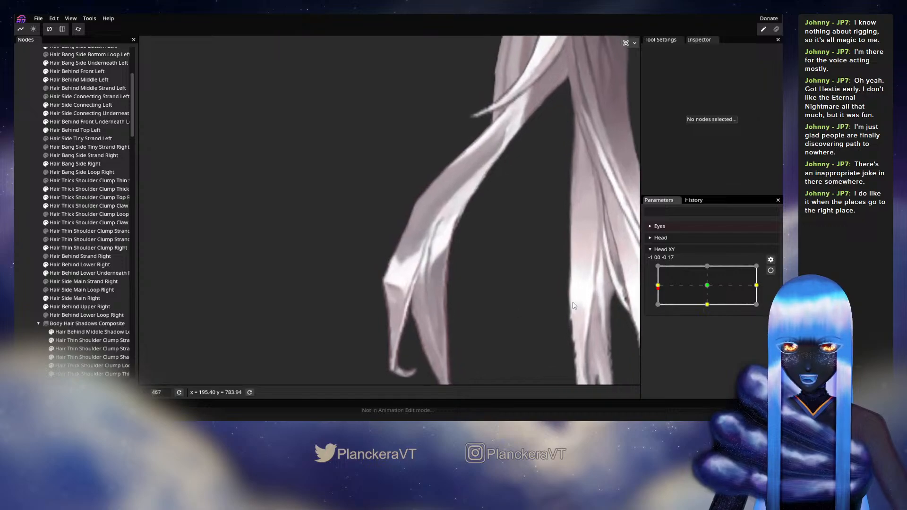
Raise the inner vertex just above the clump's outer bend slightly at Head XY -1.00, 0.00, then disarm and preview the motion from center.
left_click(770, 270)
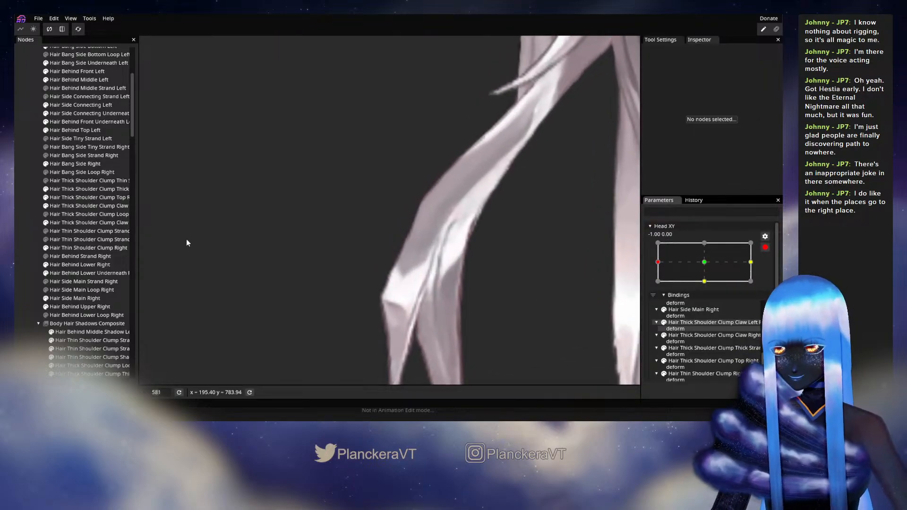
left_click(69, 249)
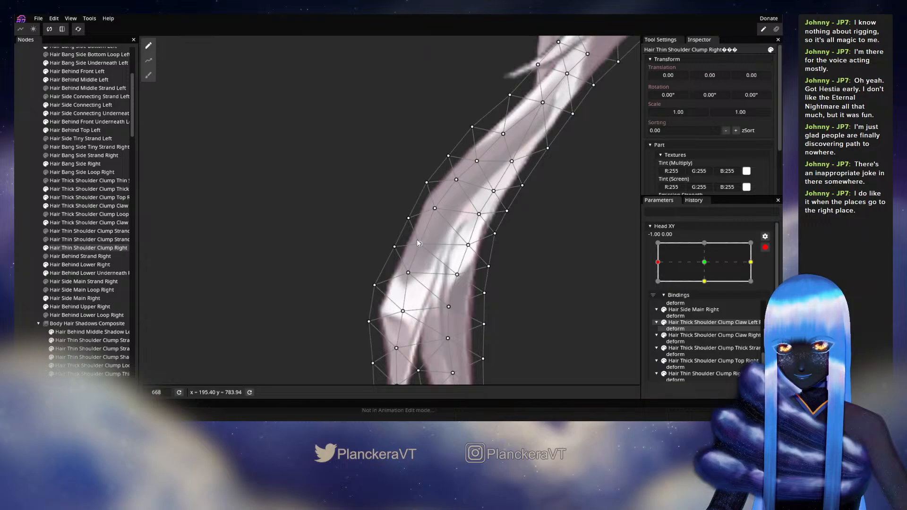
left_click(407, 270)
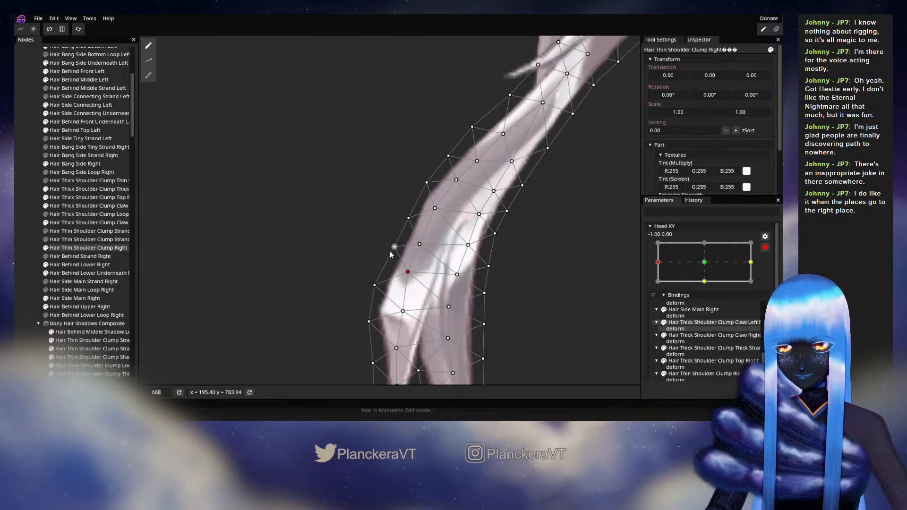
left_click(29, 240)
scroll(466, 269, "down", 5)
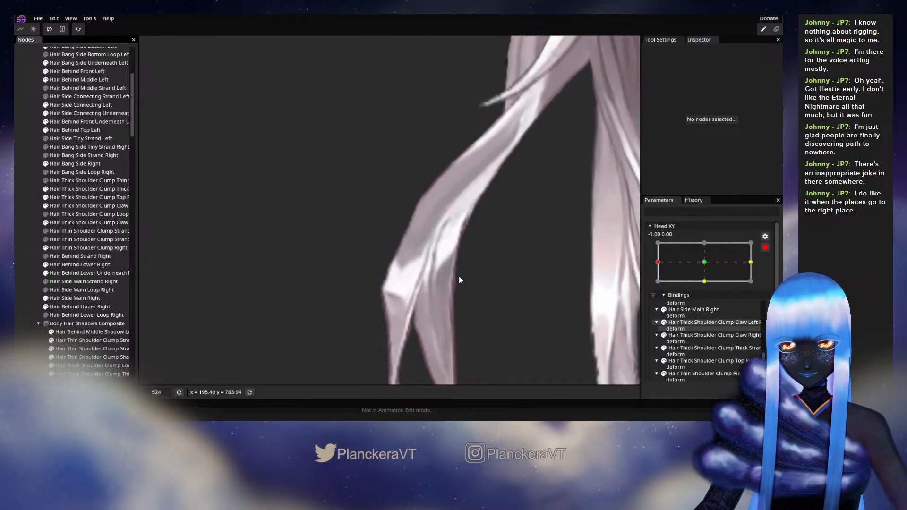
left_click(764, 247)
left_click_drag(659, 286, 706, 283)
scroll(493, 284, "down", 5)
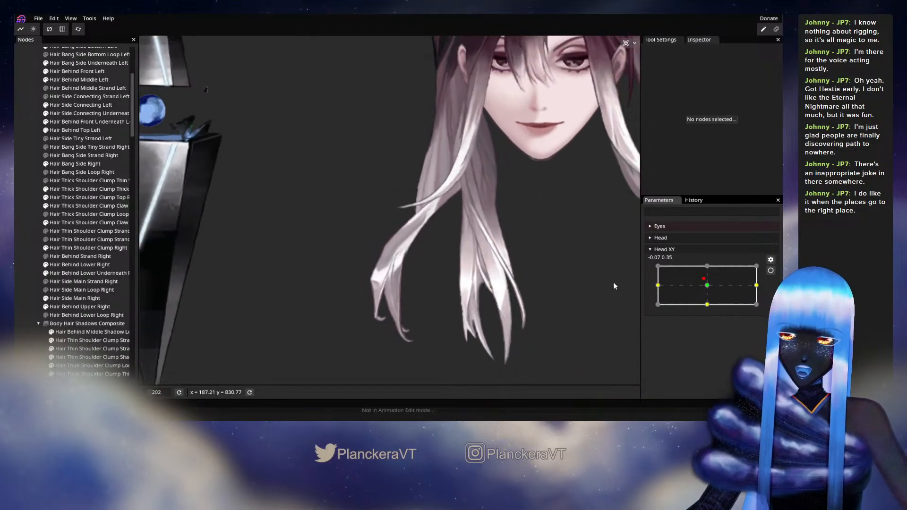
left_click_drag(703, 278, 657, 279)
Fine-tune the vertex just above the clump's outer bend once more at Head XY -1.00, 0.00, then disarm Head XY and preview the turn.
scroll(364, 316, "up", 4)
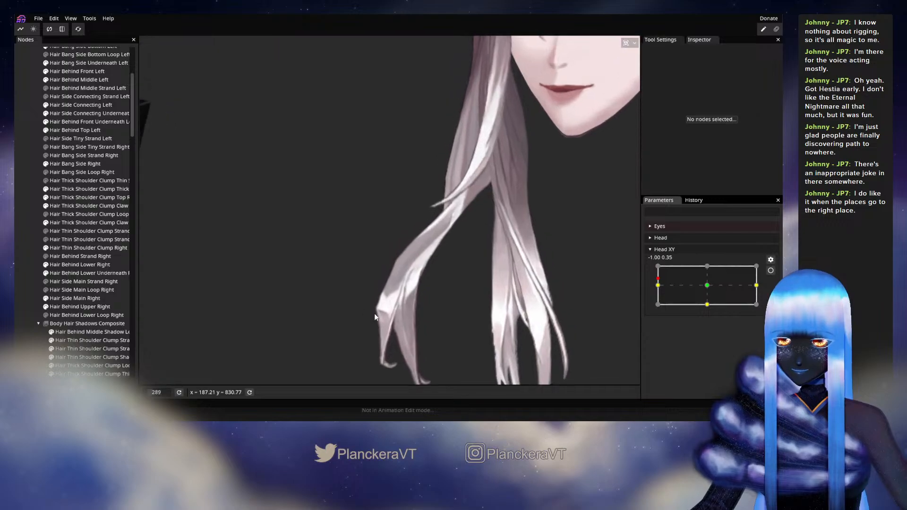
scroll(409, 255, "up", 3)
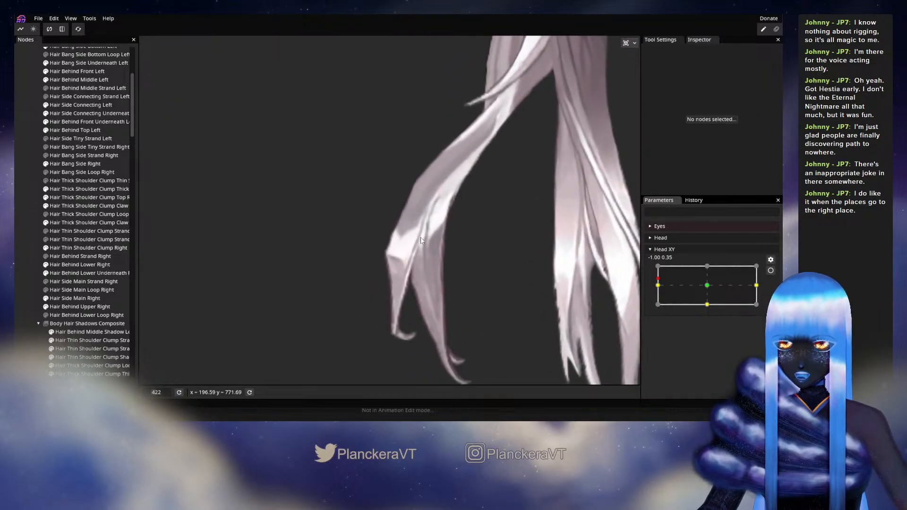
left_click(771, 270)
scroll(362, 271, "up", 1)
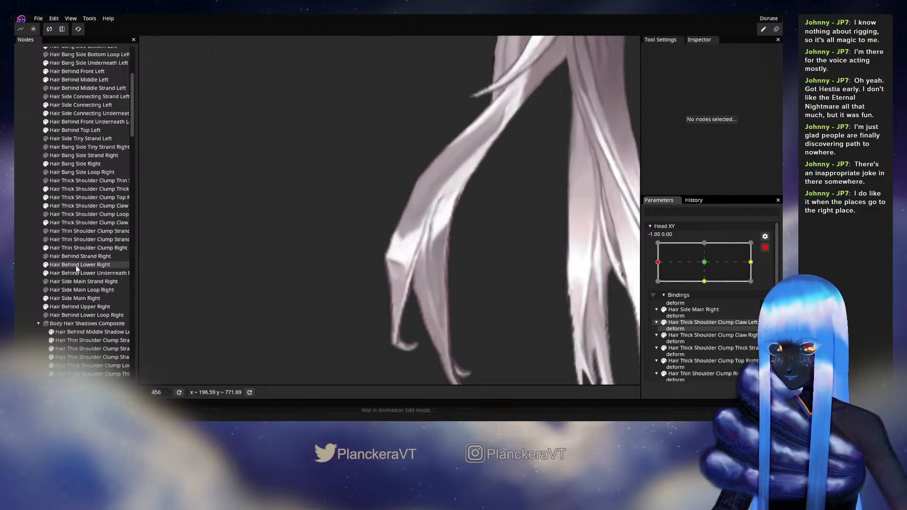
left_click(76, 249)
scroll(429, 269, "up", 2)
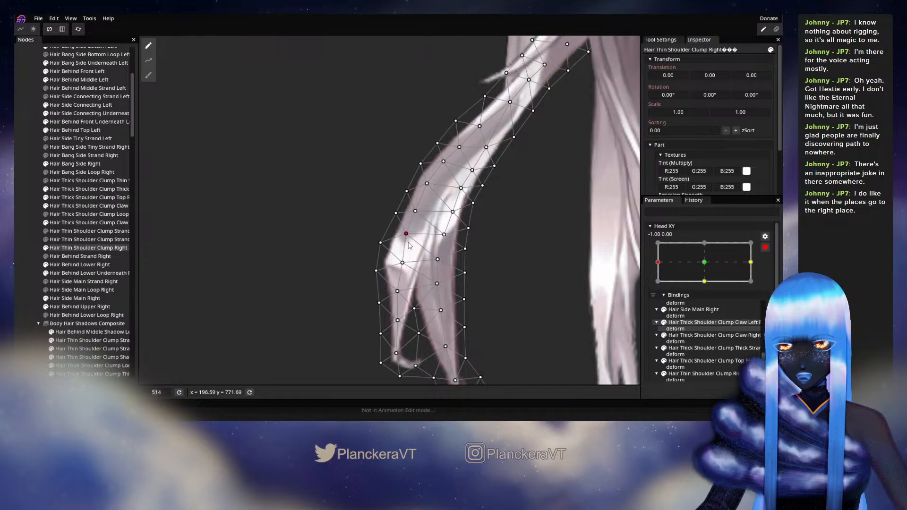
left_click(478, 298)
scroll(473, 299, "down", 4)
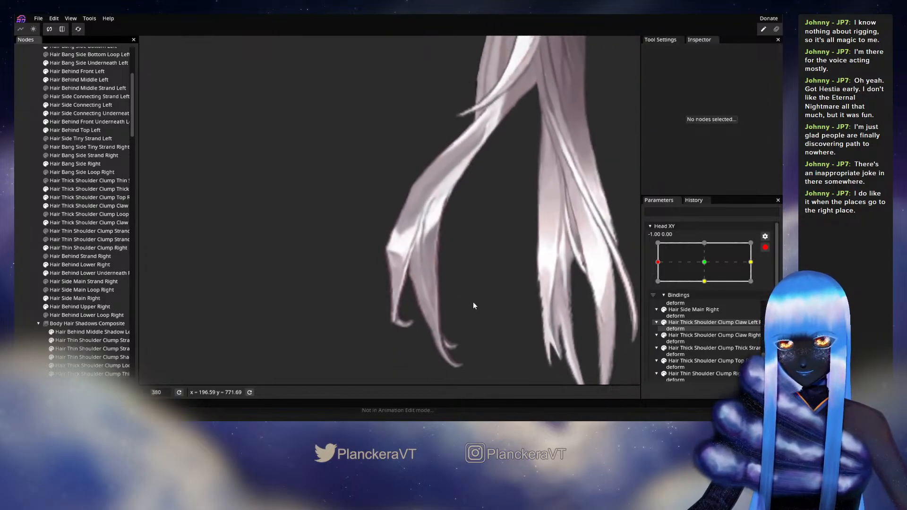
scroll(469, 311, "down", 1)
left_click(764, 247)
mouse_move(665, 285)
left_mouse_down()
mouse_move(703, 286)
mouse_move(650, 285)
mouse_move(704, 286)
mouse_move(646, 287)
mouse_move(718, 285)
mouse_move(655, 285)
left_mouse_up()
Nudge the inner-side vertex along the highlight above the prong fork at Head XY -1.00, 0.00, then preview the motion toward center.
left_click(771, 271)
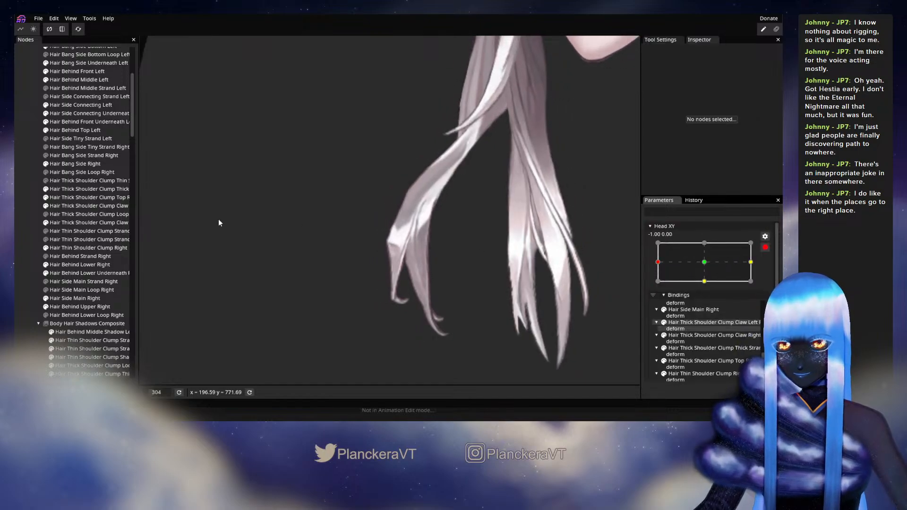
left_click(89, 248)
scroll(433, 206, "up", 5)
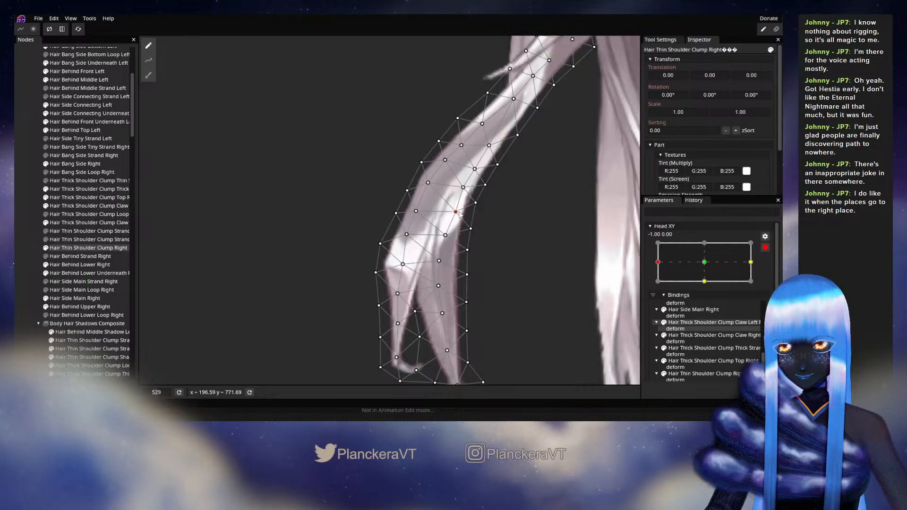
left_click(491, 264)
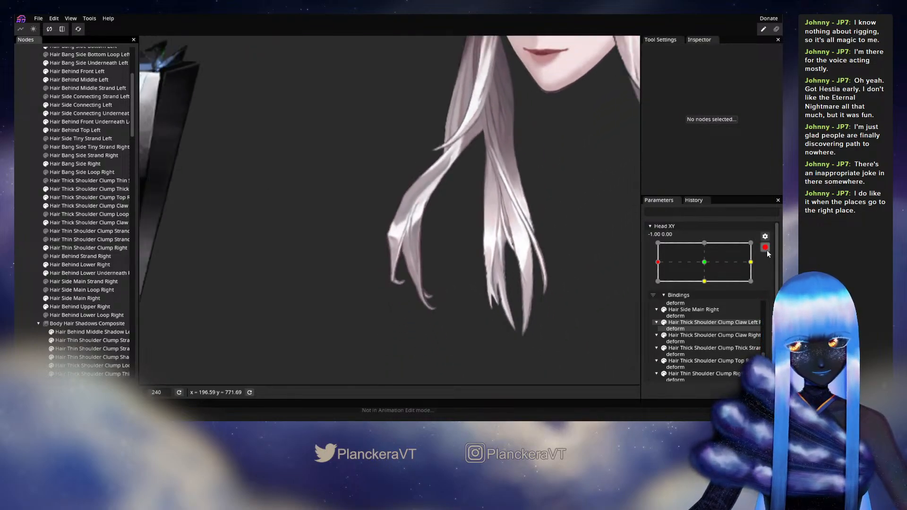
left_click(765, 248)
left_click_drag(658, 286, 698, 283)
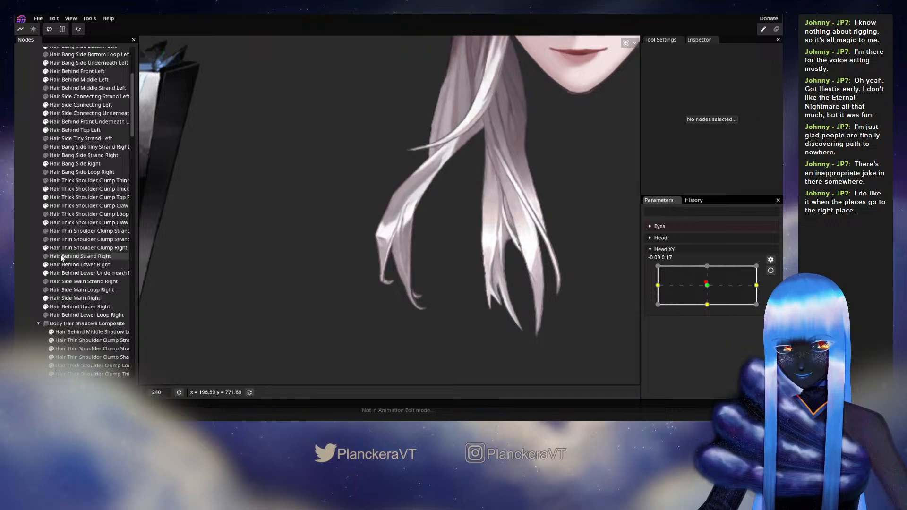
Toggle the visibility of Hair Thin Shoulder Clump Right off and back on, then check its motion toward Head XY -1.00.
left_click(45, 248)
left_click(46, 248)
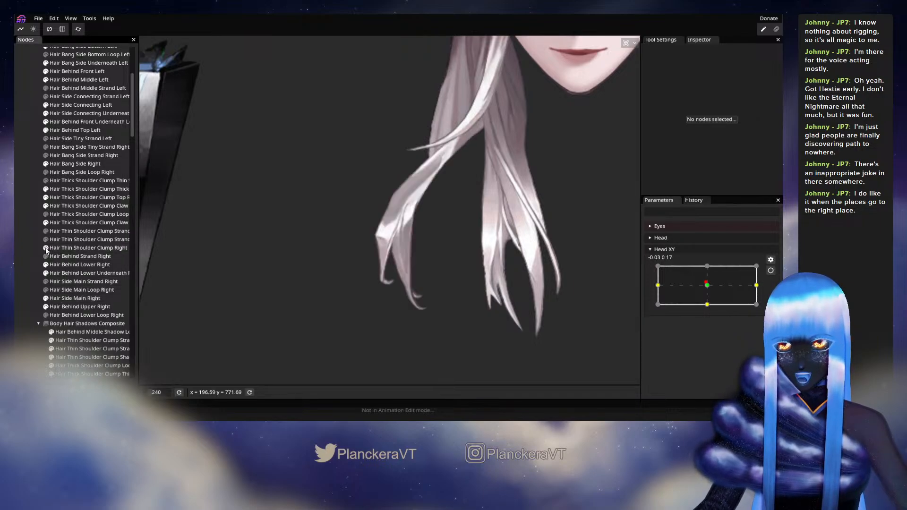
left_click_drag(703, 288, 660, 287)
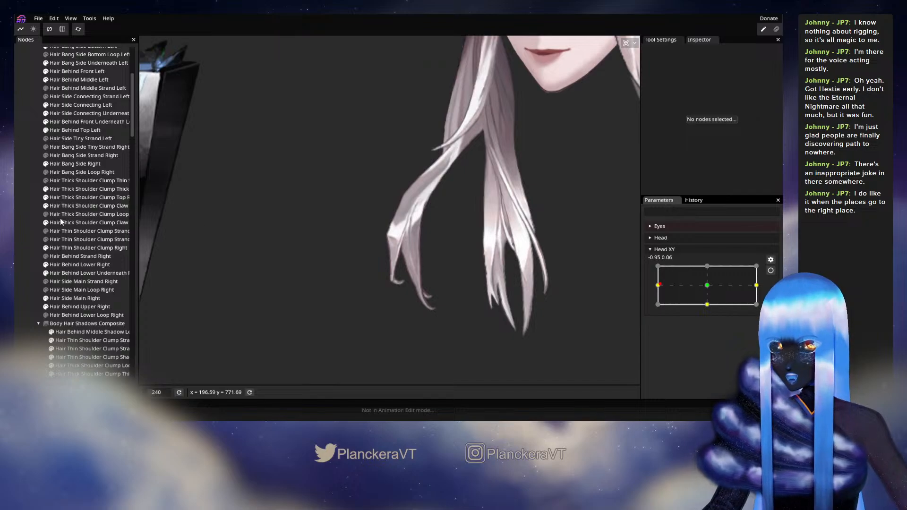
scroll(59, 221, "up", 3)
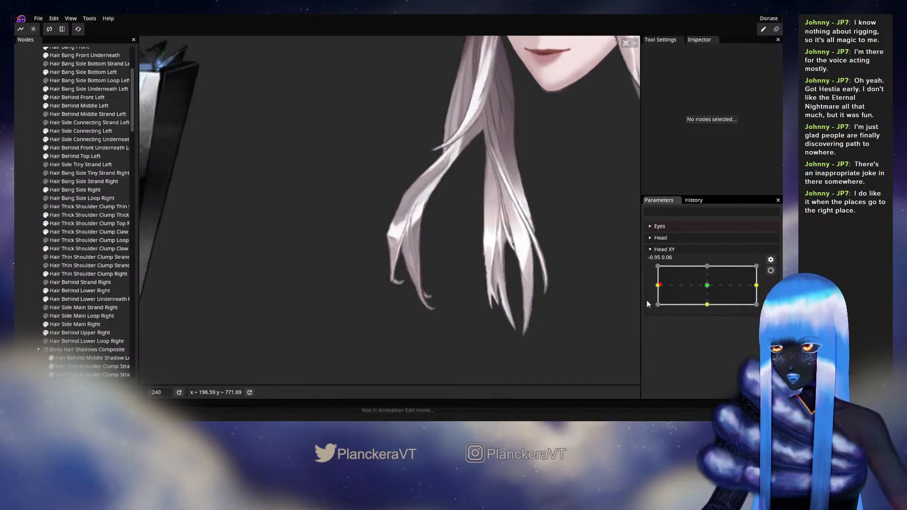
left_click_drag(662, 286, 557, 277)
Readjust the highlight vertex above the prong fork of Hair Thin Shoulder Clump Right at Head XY -1.00, 0.00, then disarm and preview the turn.
scroll(423, 250, "up", 6)
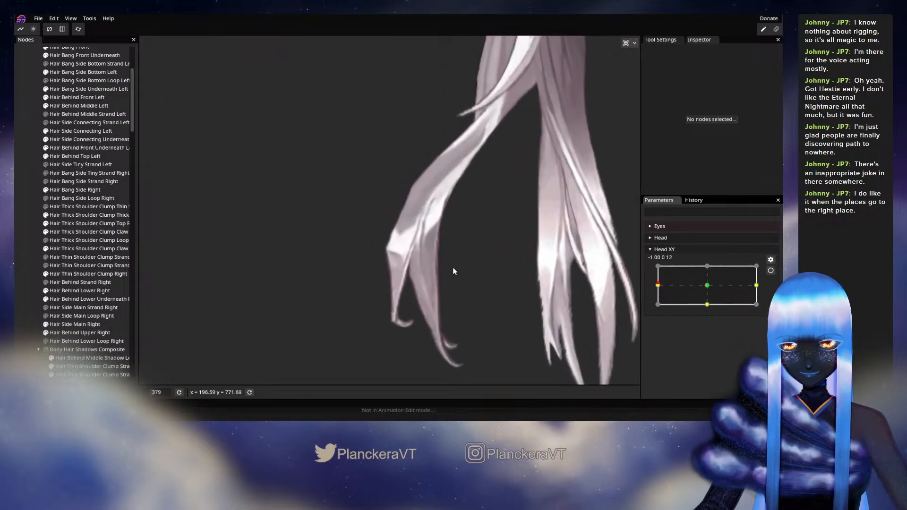
left_click(769, 272)
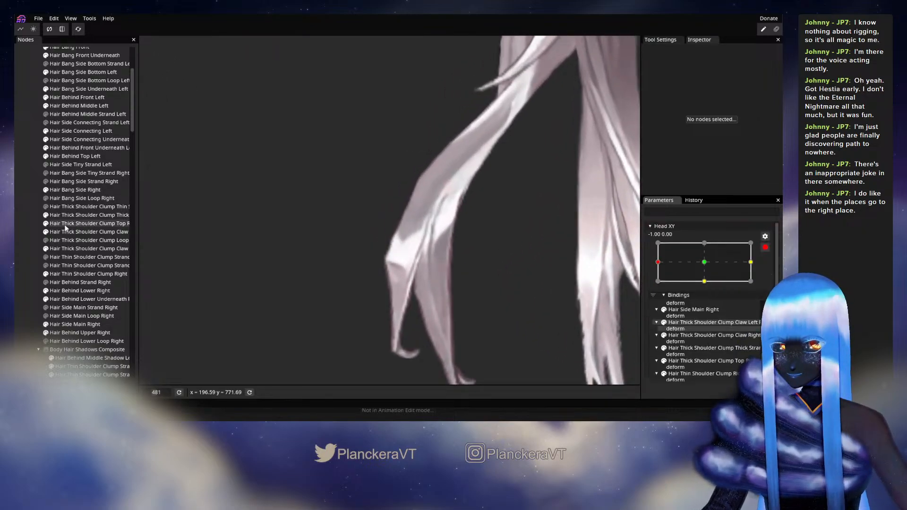
left_click(77, 248)
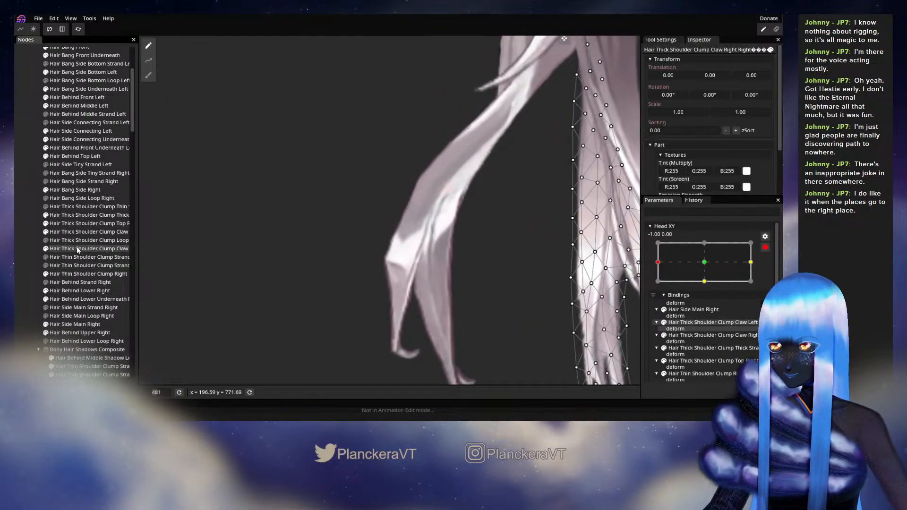
left_click(68, 290)
left_click(67, 274)
scroll(505, 234, "up", 2)
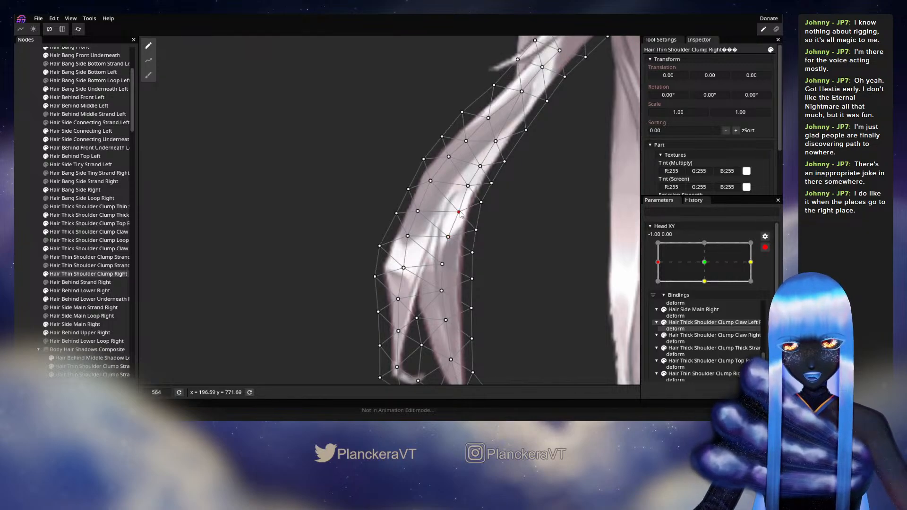
scroll(516, 224, "down", 3)
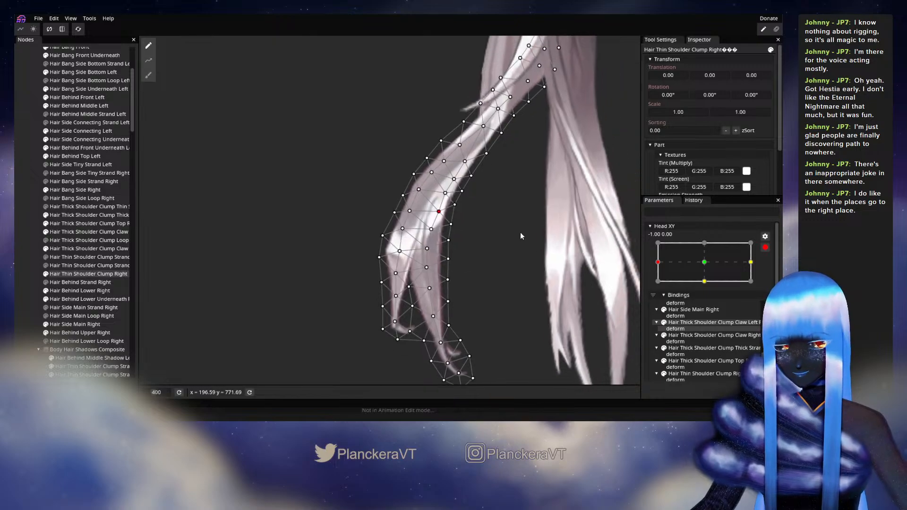
left_click(20, 262)
scroll(608, 299, "down", 3)
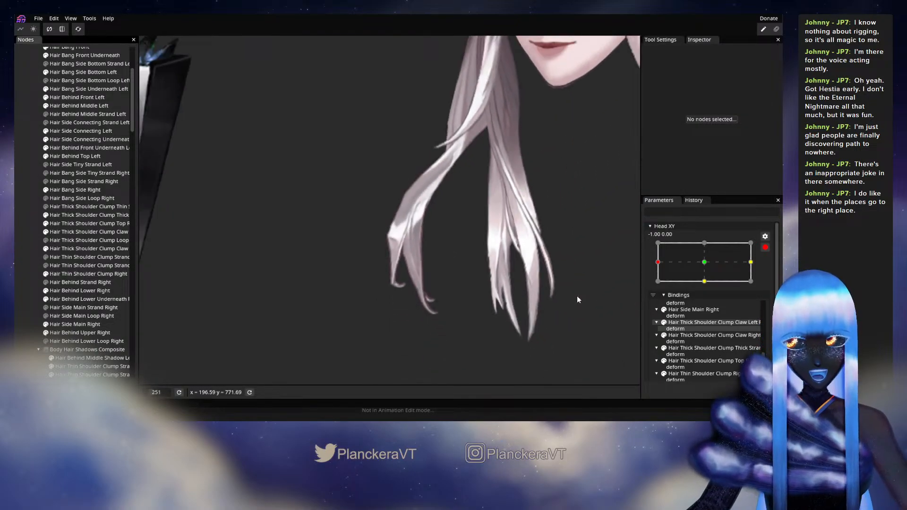
left_click(765, 246)
mouse_move(658, 286)
left_mouse_down()
mouse_move(712, 284)
mouse_move(655, 288)
left_mouse_up()
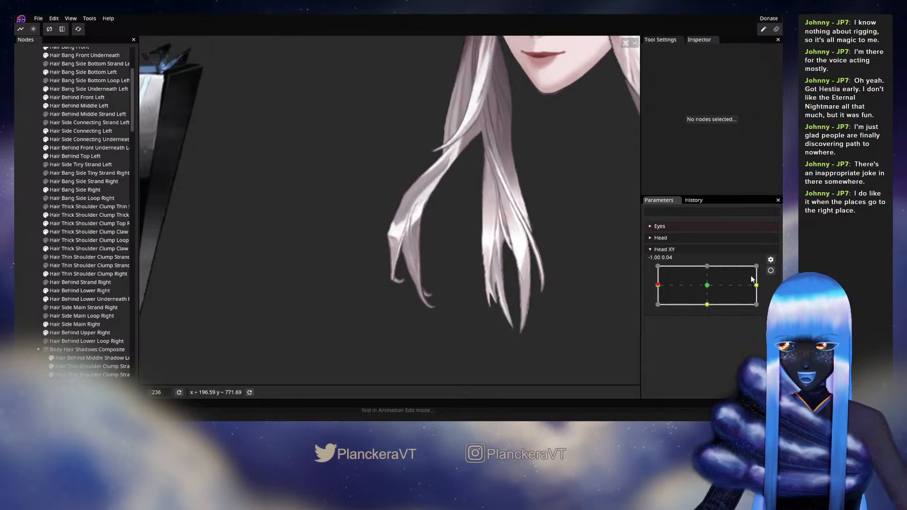
Arm Head XY at -1.00, 0.00 and nudge the mesh vertices of Hair Thin Shoulder Clump Right above its outer bend.
left_click(770, 270)
scroll(429, 240, "up", 8)
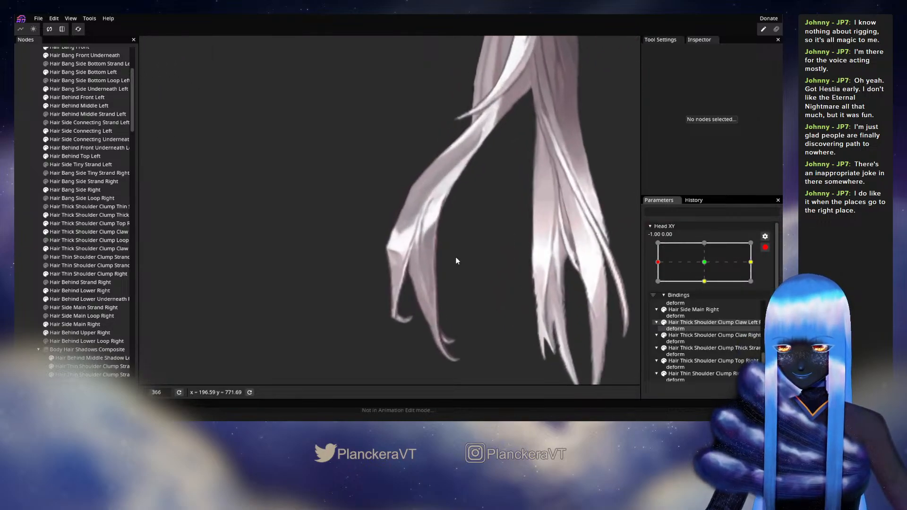
scroll(464, 264, "up", 2)
left_click(75, 274)
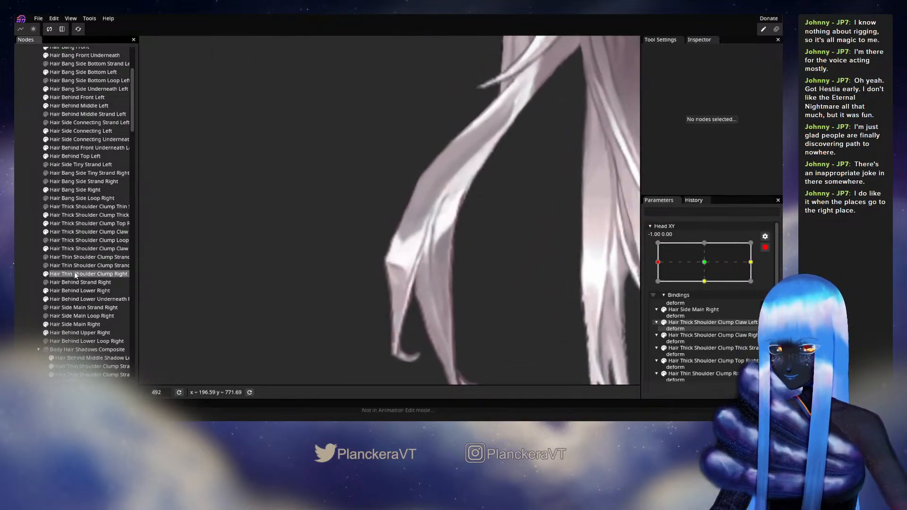
scroll(503, 244, "up", 3)
left_click(457, 241)
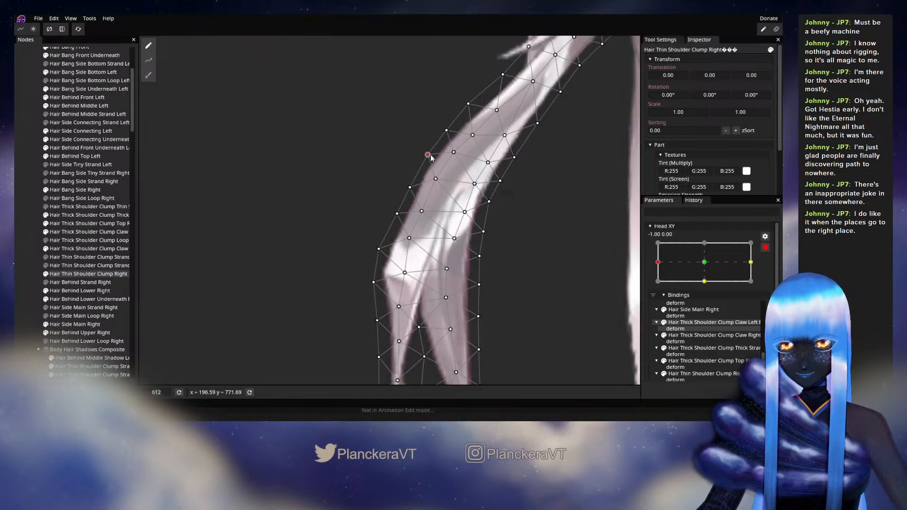
left_click(24, 232)
scroll(487, 296, "down", 6)
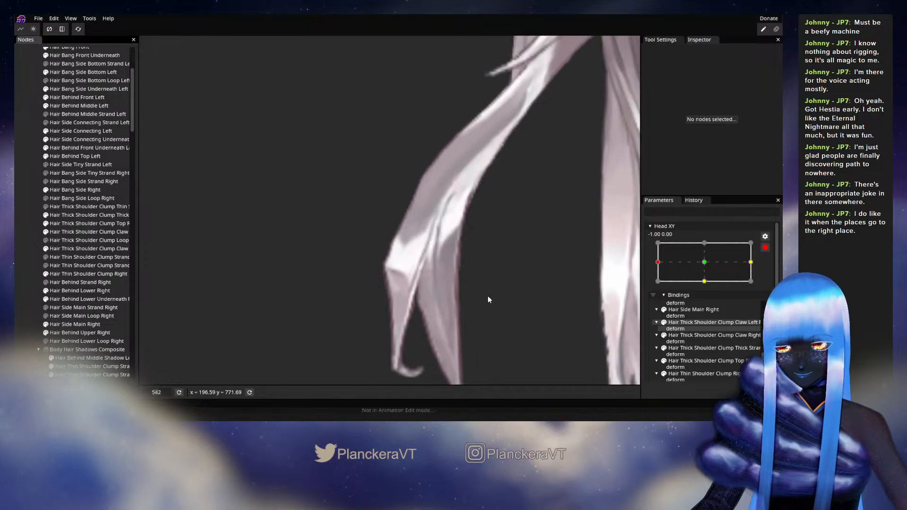
scroll(490, 308, "down", 5)
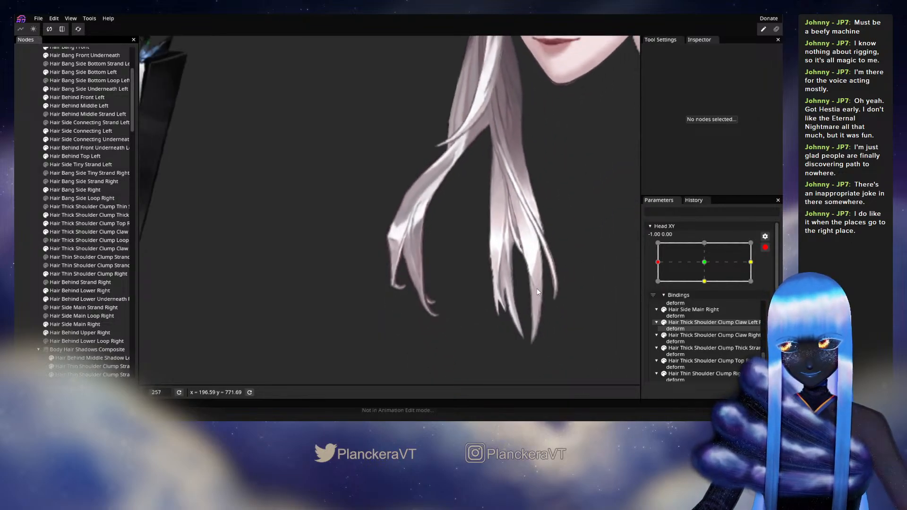
Disarm Head XY and preview the head turn around -1.00 with the whole head in view.
left_click(766, 237)
mouse_move(664, 288)
left_mouse_down()
mouse_move(706, 286)
mouse_move(659, 290)
left_mouse_up()
scroll(559, 292, "down", 3)
scroll(555, 300, "down", 1)
left_click_drag(517, 258, 502, 295)
mouse_move(658, 289)
left_mouse_down()
mouse_move(712, 290)
mouse_move(647, 284)
mouse_move(708, 288)
mouse_move(645, 291)
left_mouse_up()
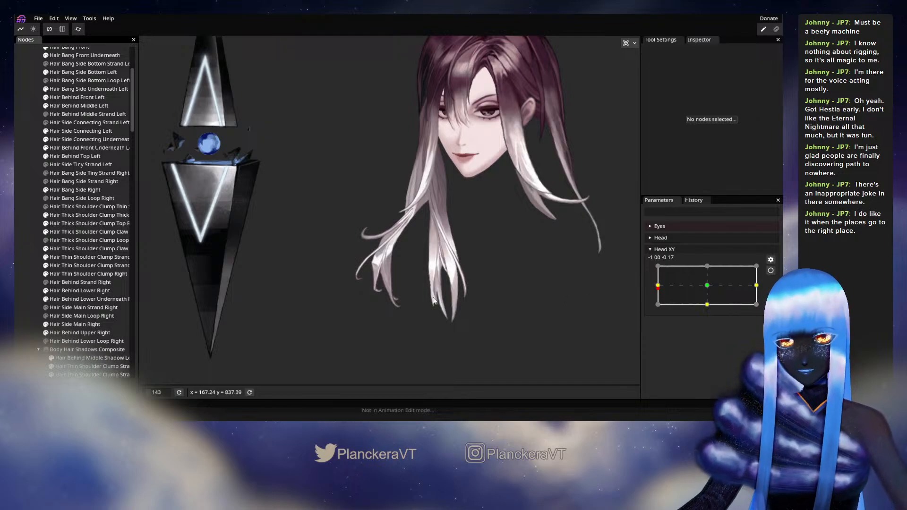
Recheck the right shoulder clumps by sweeping Head XY around the -1.00 side, then save the project.
scroll(440, 301, "up", 5)
left_click_drag(657, 285, 413, 255)
key("ctrl+s")
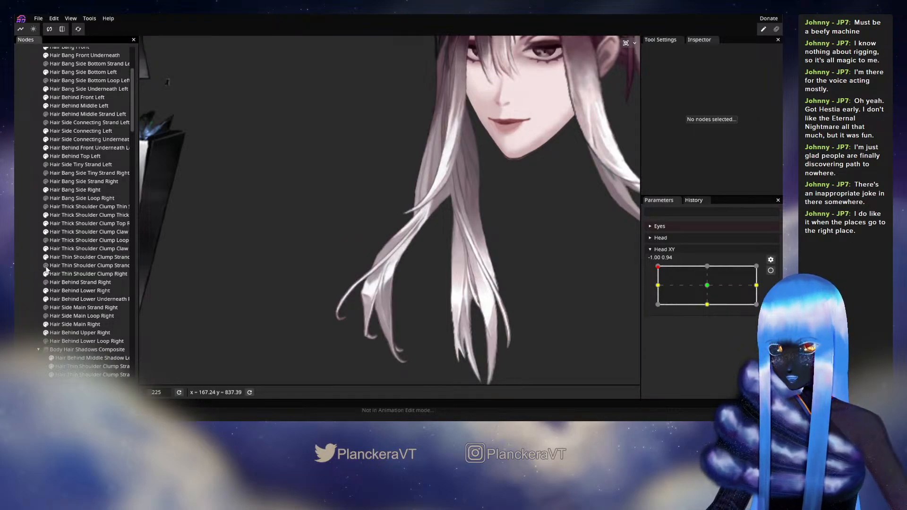
Arm Head XY at -1.00, 0.00 and enlarge the Circle Brush to 104 for deforming Hair Thin Shoulder Clump Strand Middle Right.
left_click_drag(670, 280, 651, 287)
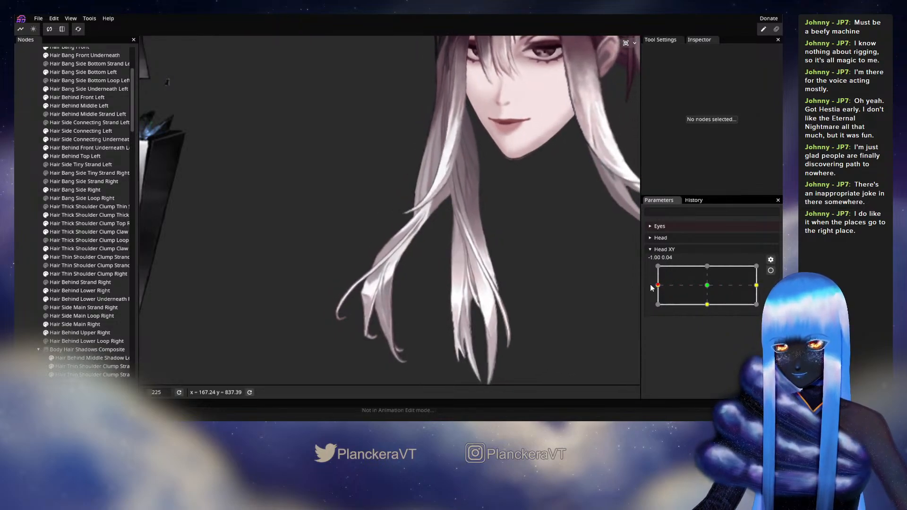
left_click(770, 270)
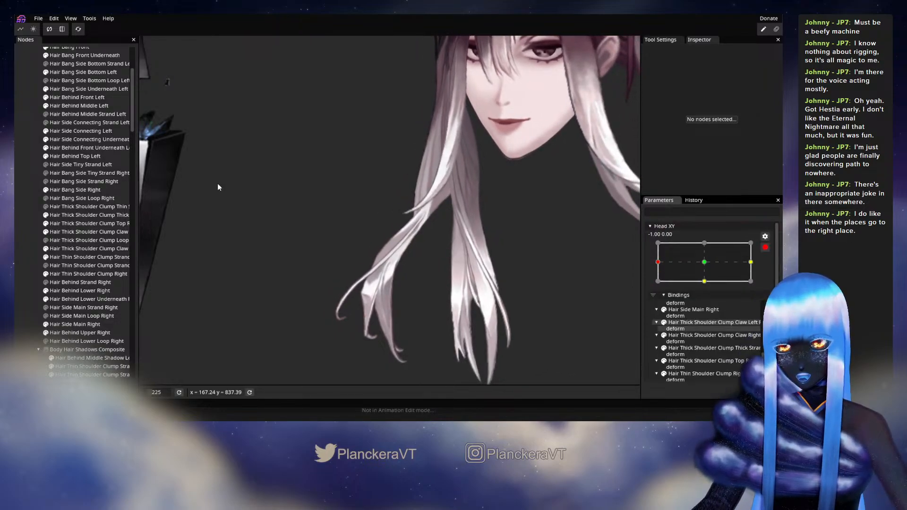
left_click(75, 259)
left_click(148, 76)
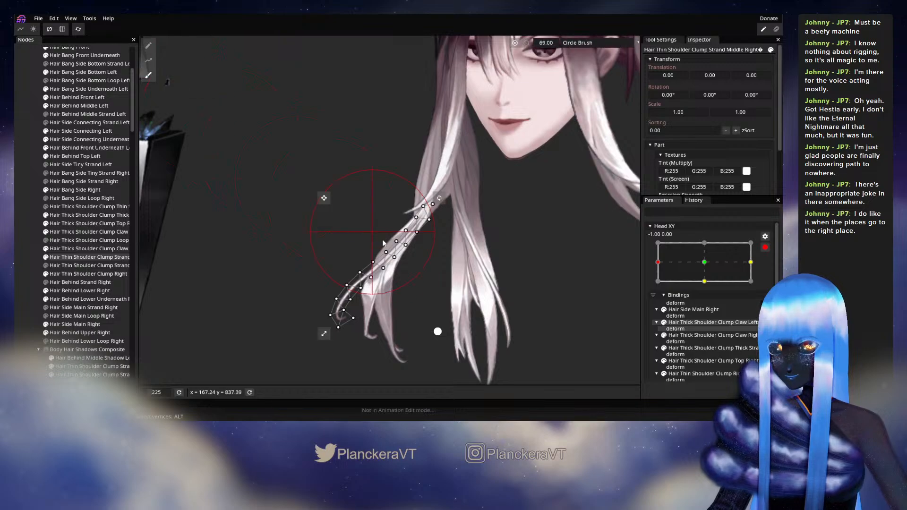
left_click_drag(535, 42, 551, 43)
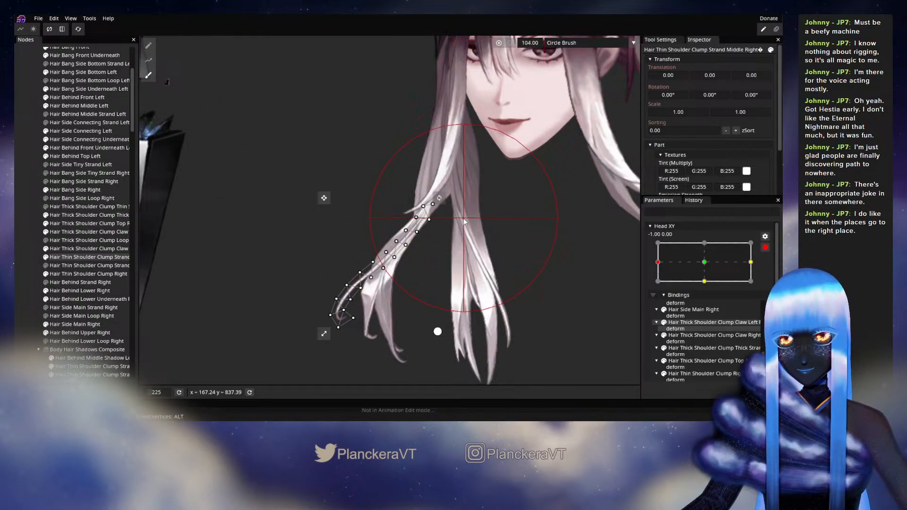
Try to push the upper part of Hair Thin Shoulder Clump Strand Middle Right up and outward, then disarm and preview the turn.
left_click_drag(443, 248, 437, 241)
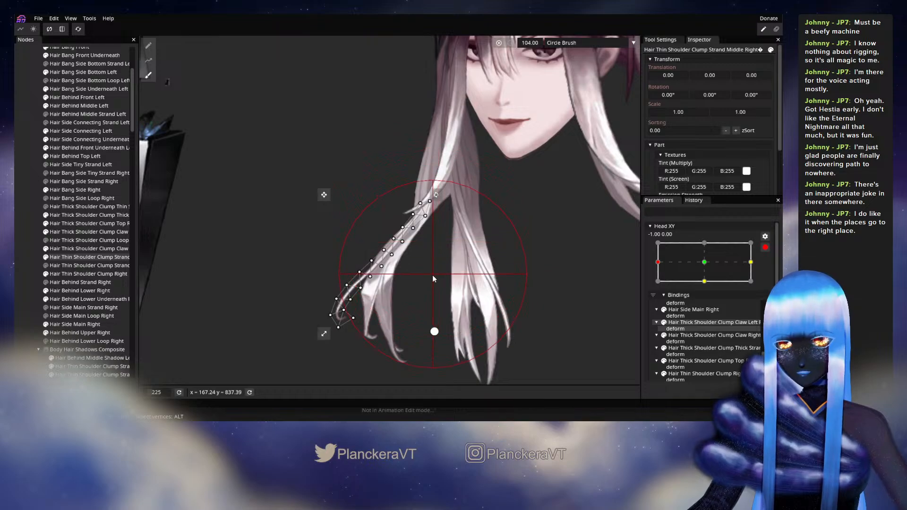
left_click(20, 287)
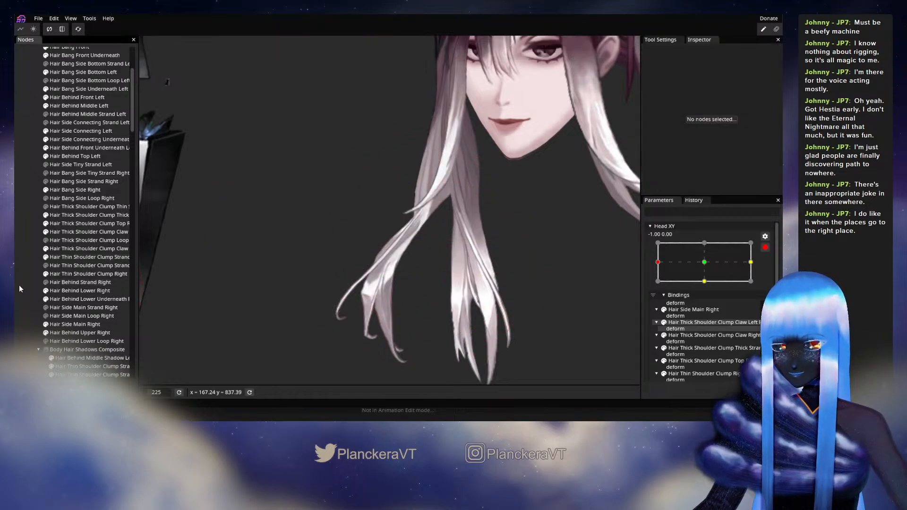
left_click(765, 247)
mouse_move(661, 286)
left_mouse_down()
mouse_move(697, 286)
mouse_move(654, 281)
left_mouse_up()
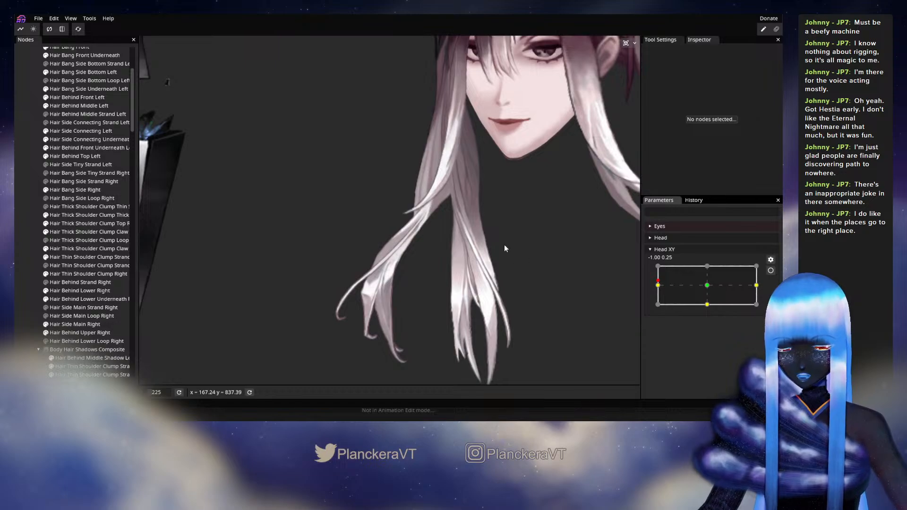
Brush the upper part of Hair Thin Shoulder Clump Strand Middle Right slightly outward at Head XY -1.00, 0.00, then disarm and preview the turn.
left_click(771, 270)
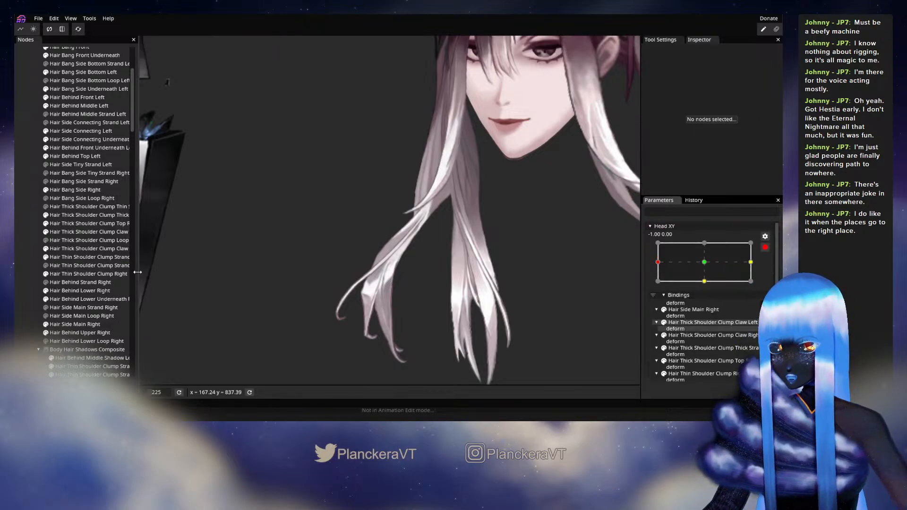
left_click(66, 259)
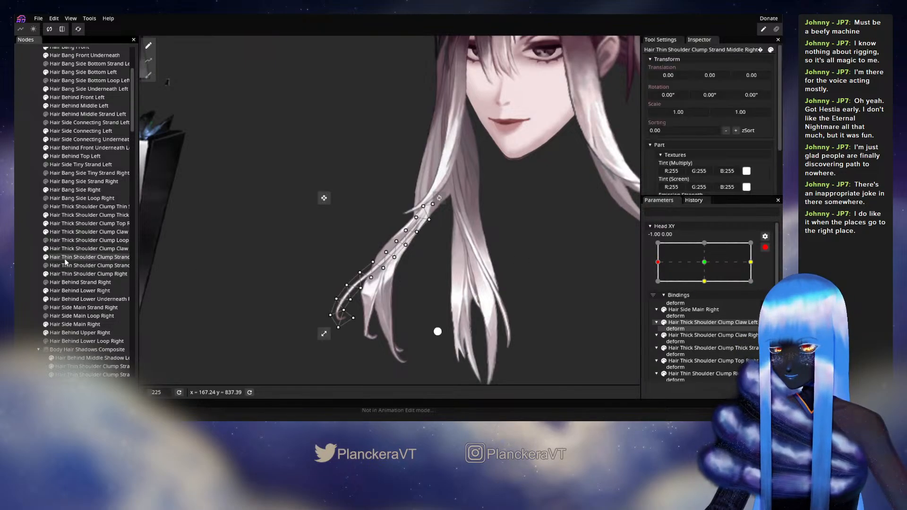
left_click(149, 76)
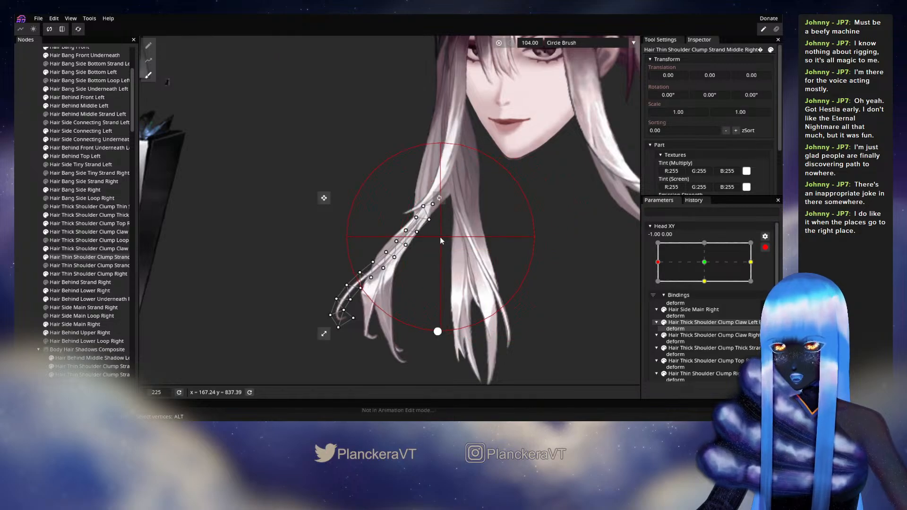
left_click_drag(435, 234, 431, 234)
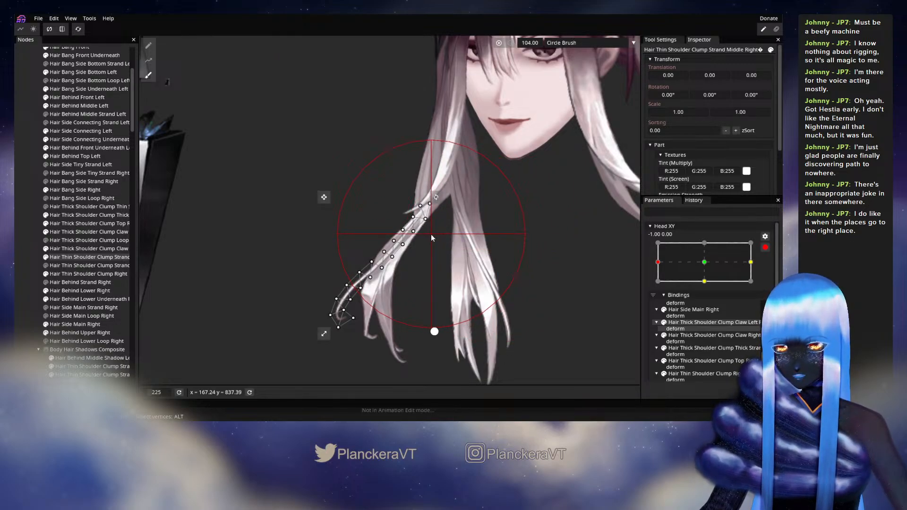
left_click(16, 256)
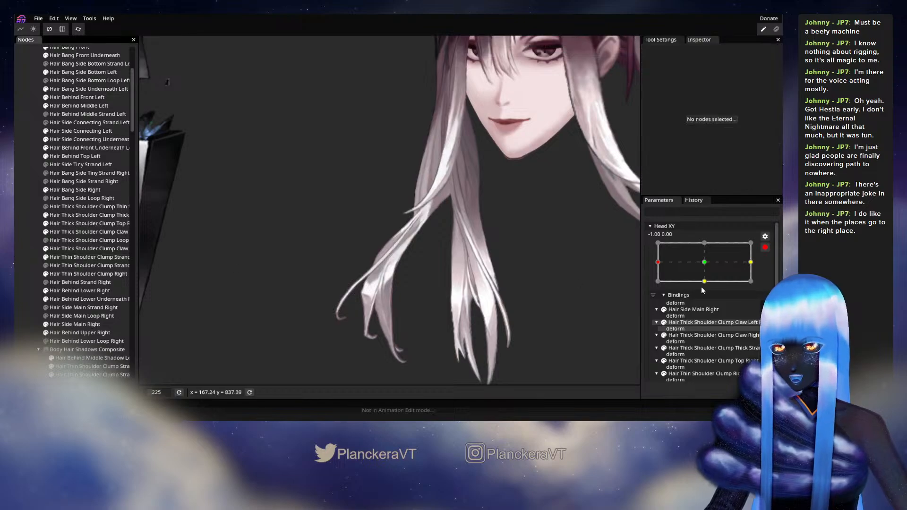
left_click(765, 247)
mouse_move(658, 285)
left_mouse_down()
mouse_move(708, 292)
mouse_move(655, 289)
left_mouse_up()
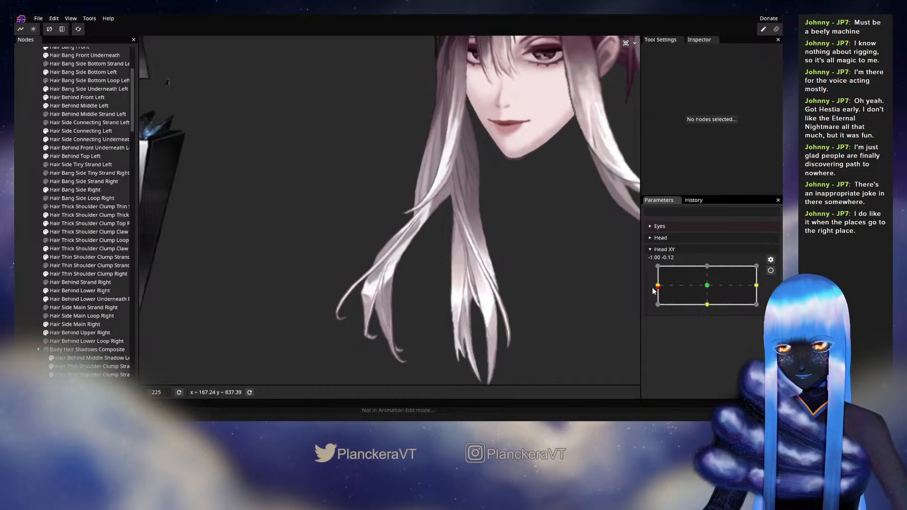
Rearm Head XY at -1.00, 0.00 and shift the inner-edge vertices of Hair Thin Shoulder Clump Strand Middle Right slightly down and inward.
left_click(770, 270)
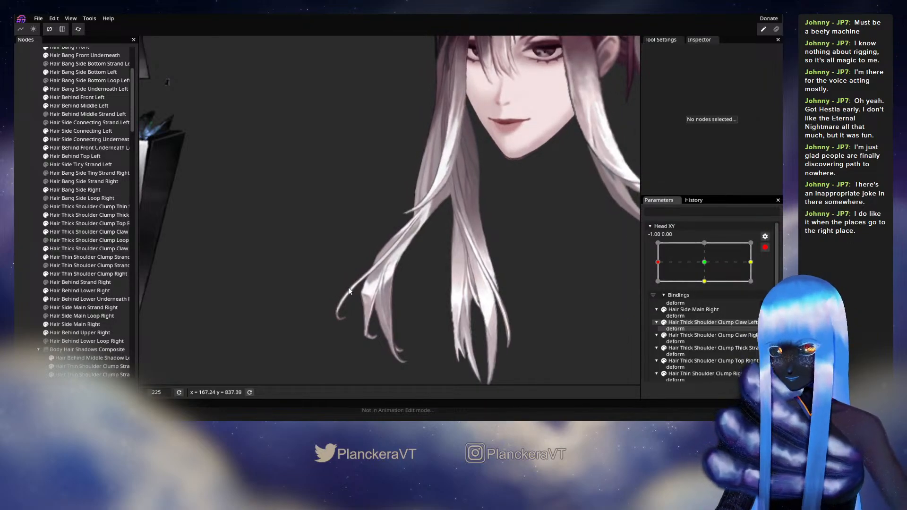
scroll(361, 209, "up", 4)
left_click(109, 259)
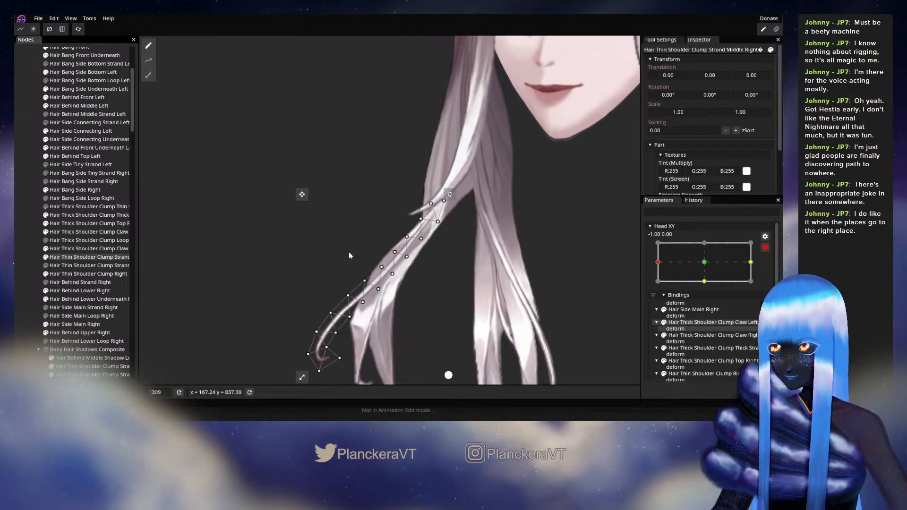
scroll(350, 253, "up", 2)
left_click(154, 79)
mouse_move(550, 317)
left_mouse_down()
mouse_move(515, 273)
mouse_move(483, 286)
mouse_move(498, 318)
left_mouse_up()
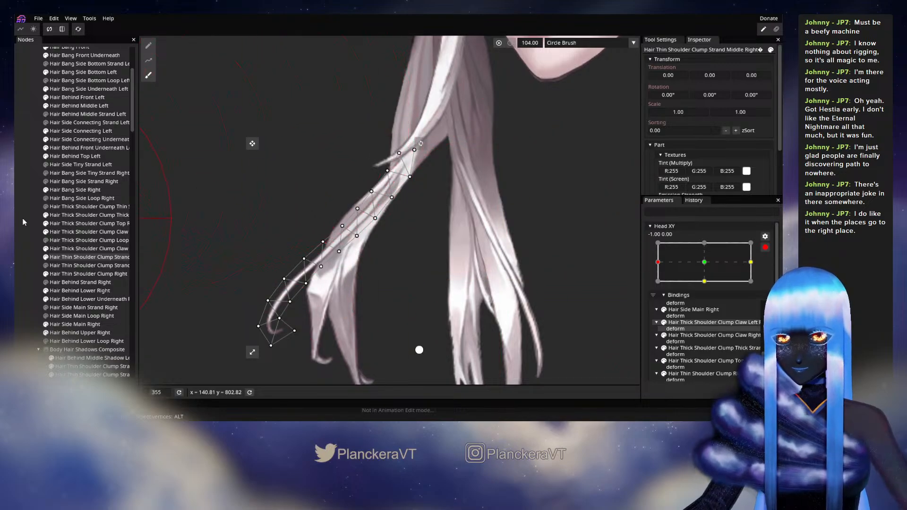
left_click(22, 232)
scroll(457, 271, "down", 1)
scroll(458, 270, "down", 3)
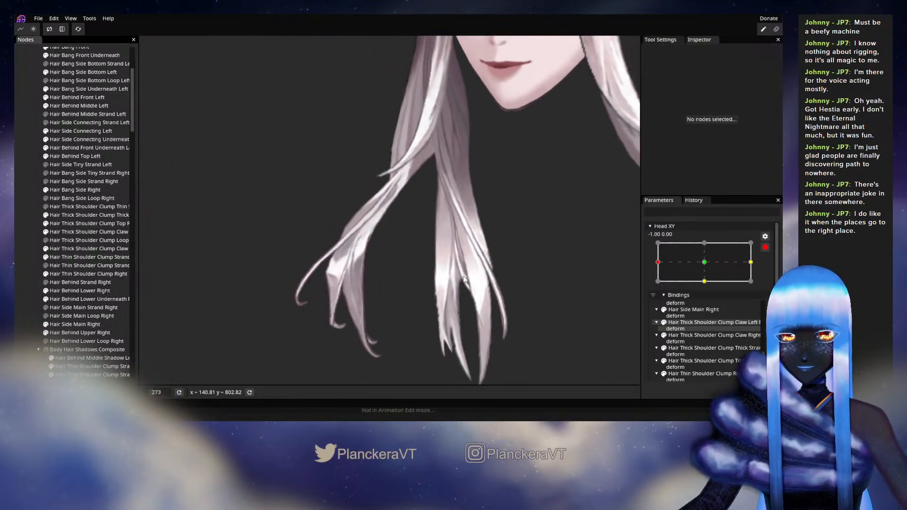
Disarm Head XY and sweep it between -1.00 and center to examine how the right shoulder hair and whole head move.
left_click(765, 247)
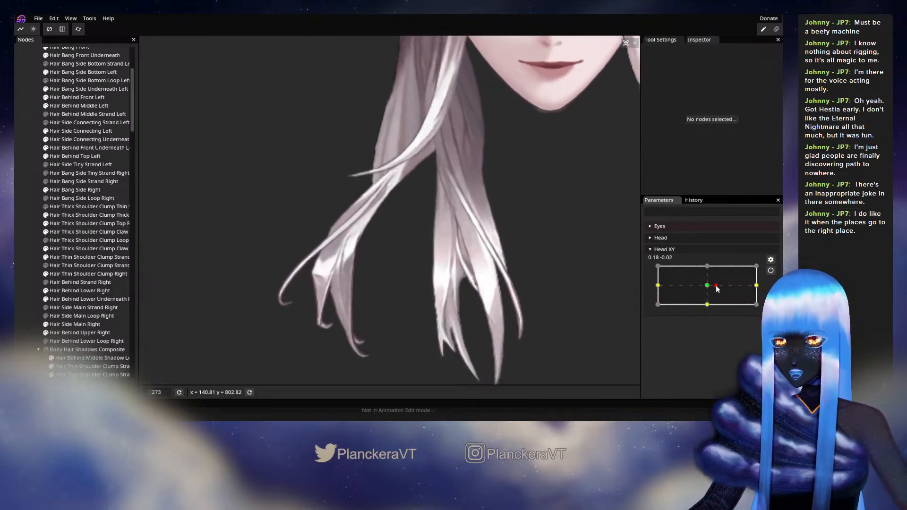
mouse_move(657, 285)
left_mouse_down()
mouse_move(687, 288)
mouse_move(658, 286)
left_mouse_up()
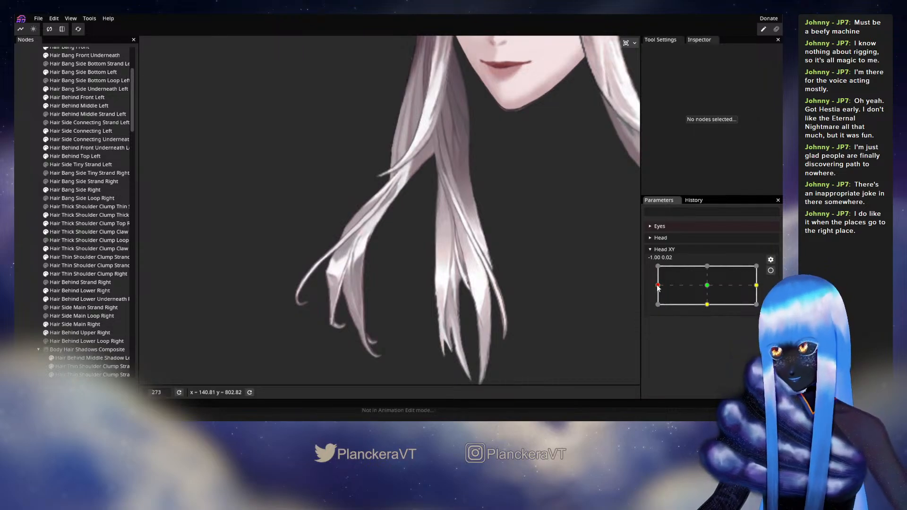
mouse_move(658, 286)
left_mouse_down()
mouse_move(723, 285)
mouse_move(651, 286)
left_mouse_up()
left_click_drag(528, 240, 516, 274)
scroll(516, 273, "down", 6)
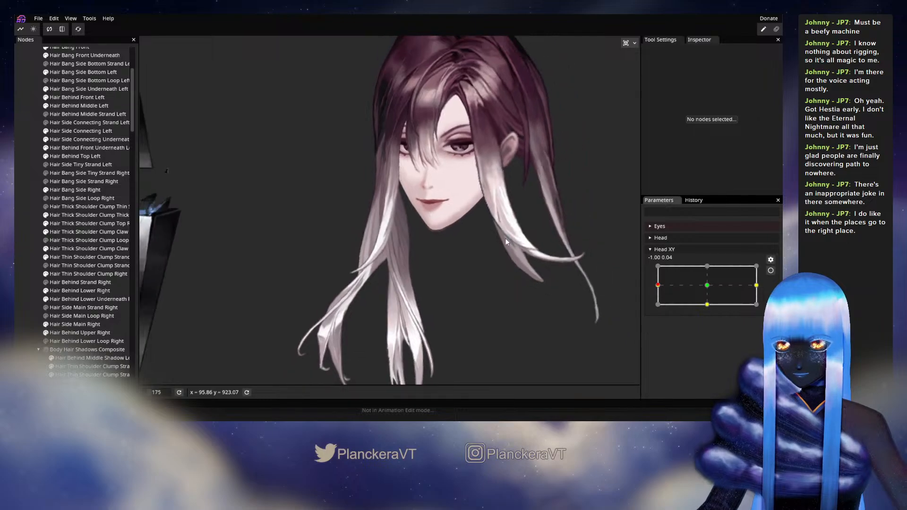
left_click_drag(412, 116, 362, 169)
scroll(362, 169, "up", 2)
left_click_drag(676, 284, 705, 286)
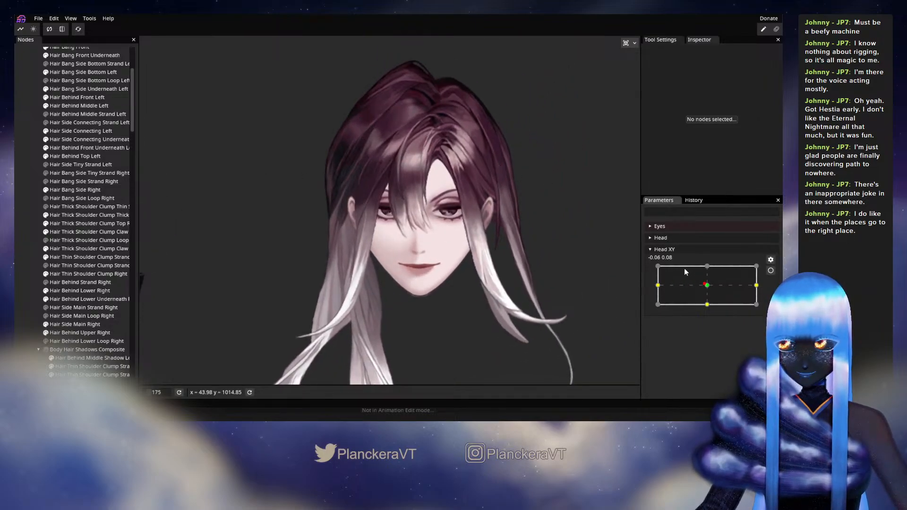
left_click(709, 286)
left_click_drag(710, 288, 654, 286)
Arm Head XY at -1.00, 0.00 and nudge the upper vertices of Hair Thin Shoulder Clump Strand Middle Right to smooth both edges.
left_click_drag(399, 378, 447, 282)
scroll(447, 282, "up", 1)
scroll(447, 285, "up", 3)
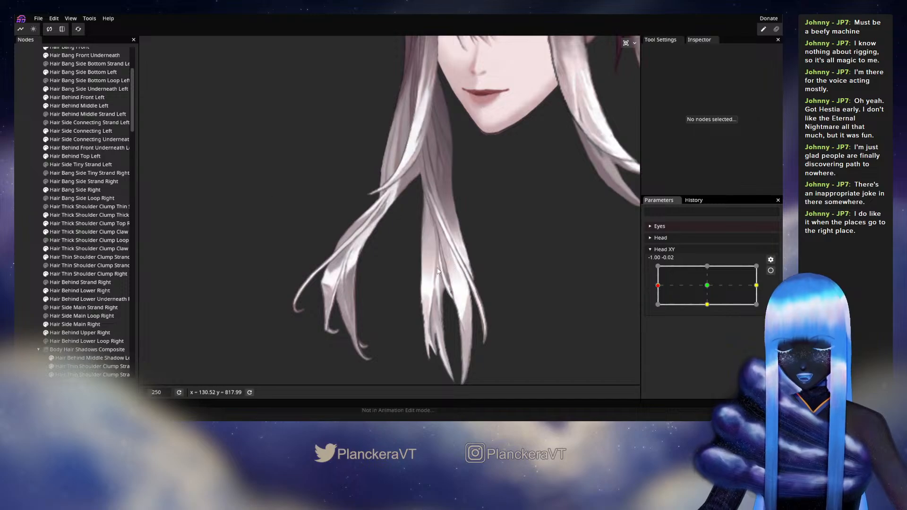
scroll(405, 278, "up", 3)
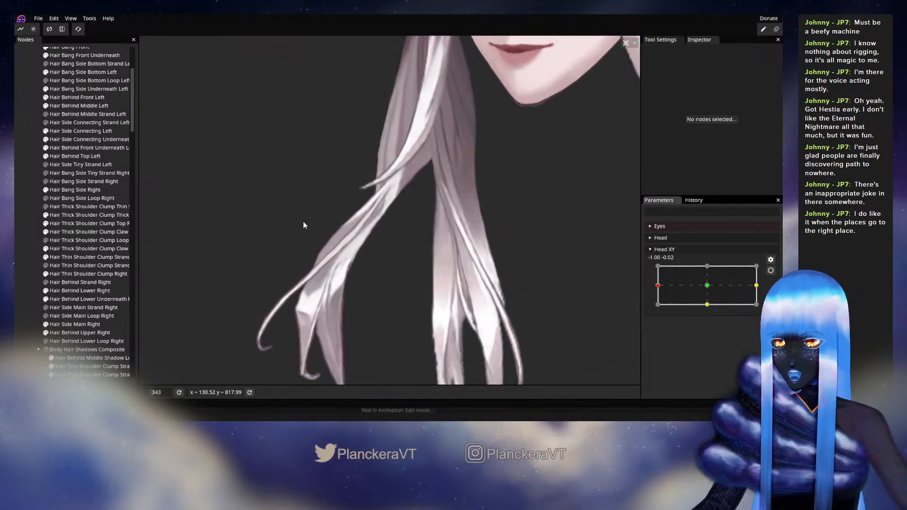
left_click(81, 275)
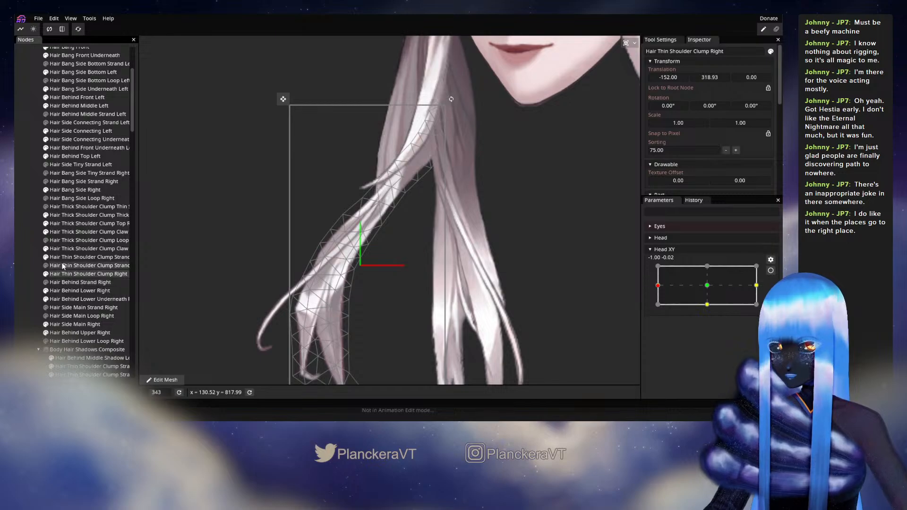
left_click(63, 290)
left_click(59, 250)
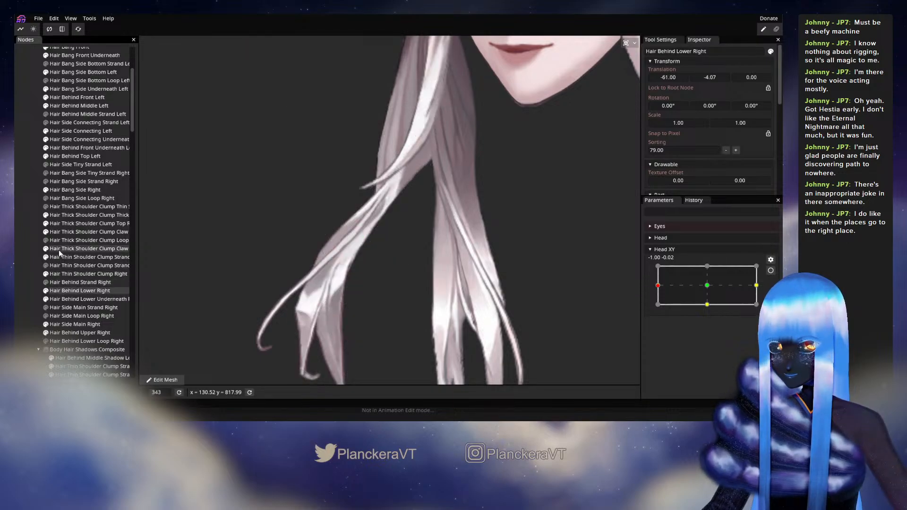
left_click(60, 259)
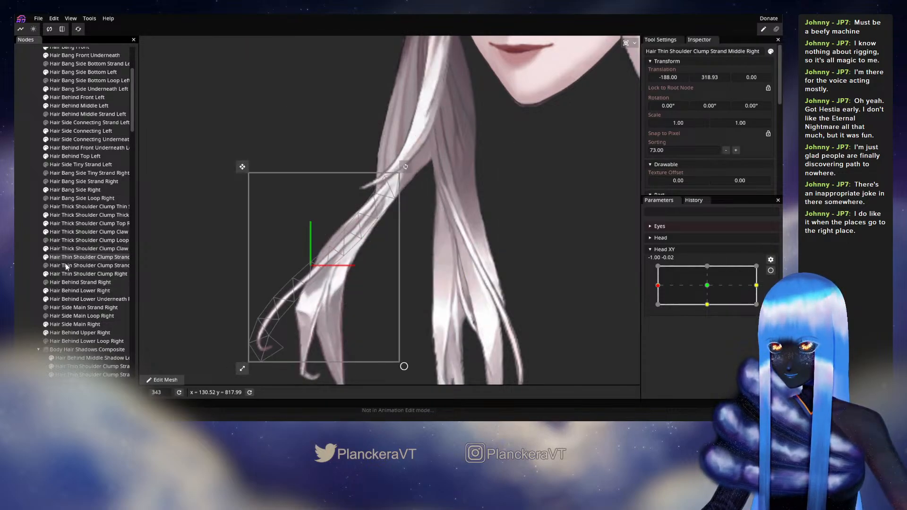
left_click(770, 271)
scroll(376, 280, "up", 2)
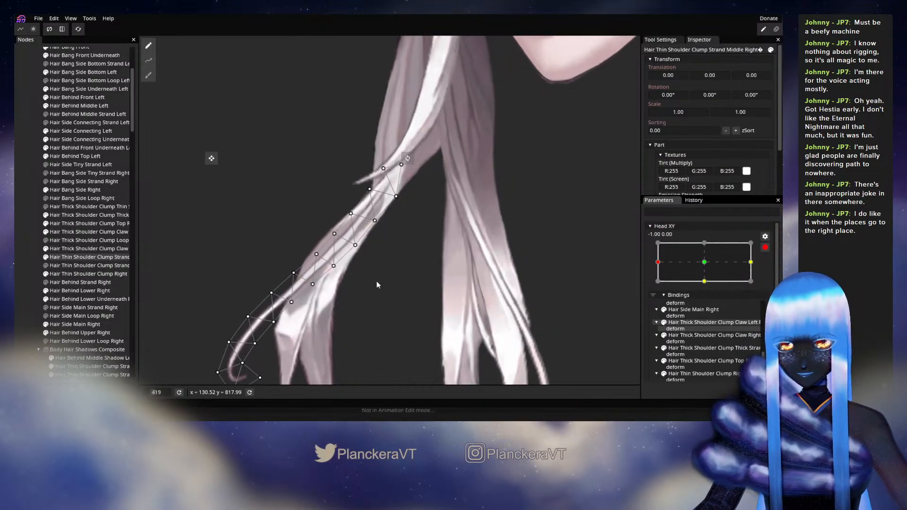
left_click(334, 268)
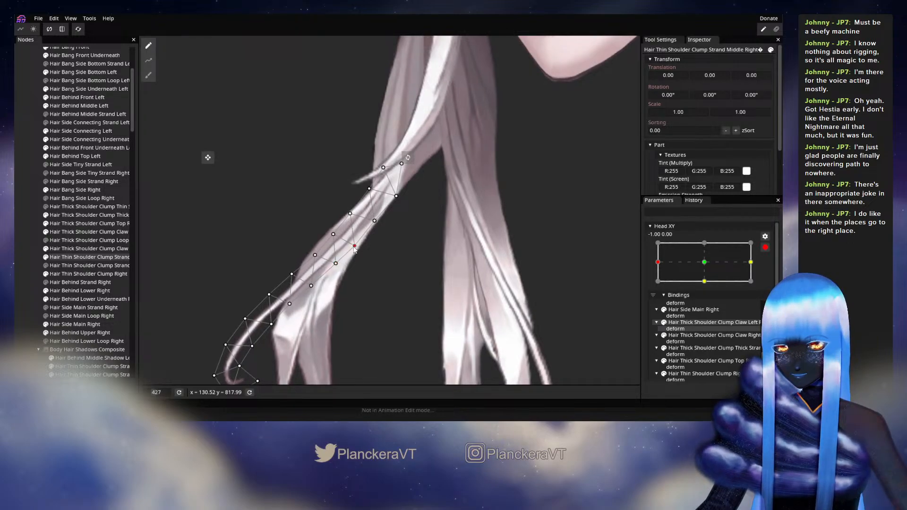
left_click_drag(375, 225, 378, 225)
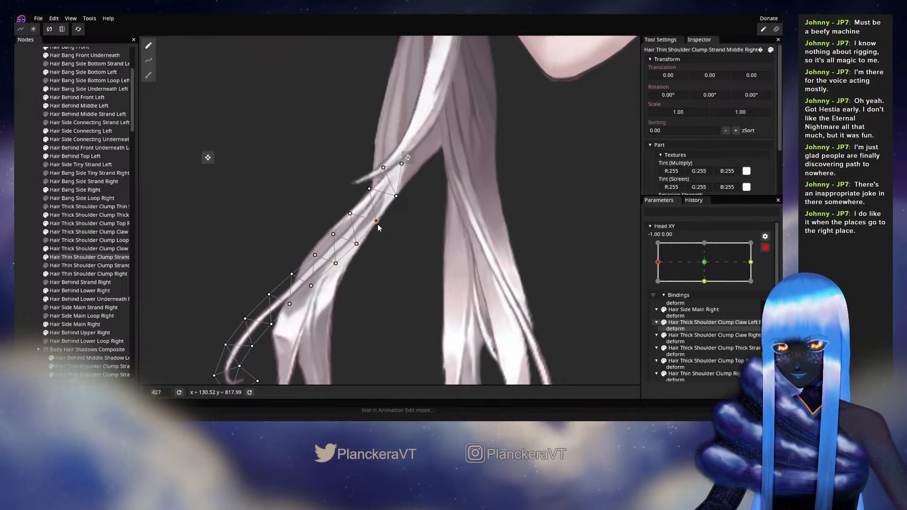
left_click(369, 189)
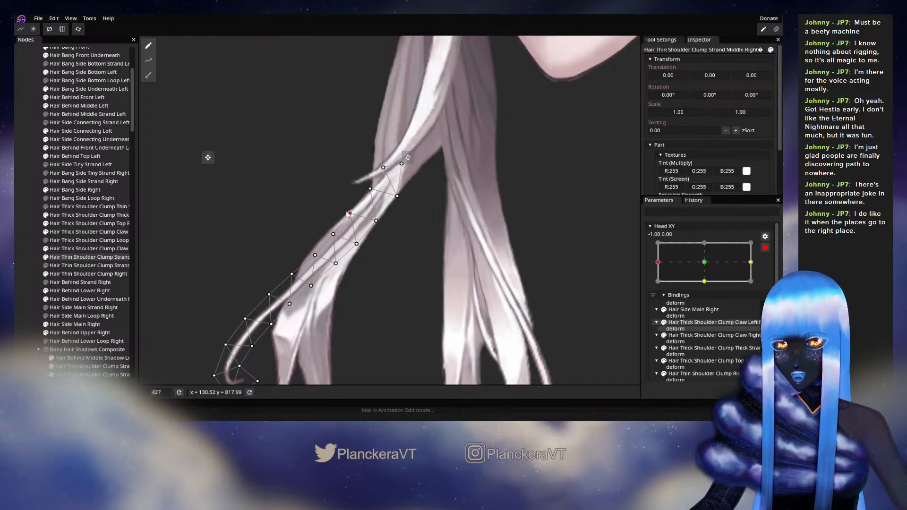
left_click_drag(360, 246, 357, 245)
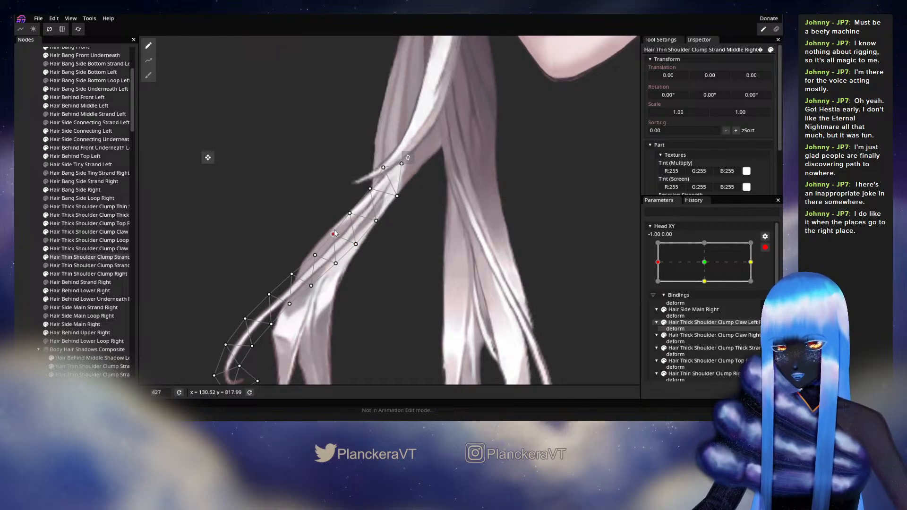
Fine-tune the vertices along the lower bend of Hair Thin Shoulder Clump Strand Middle Right, above its curled tip.
left_click_drag(356, 255, 439, 199)
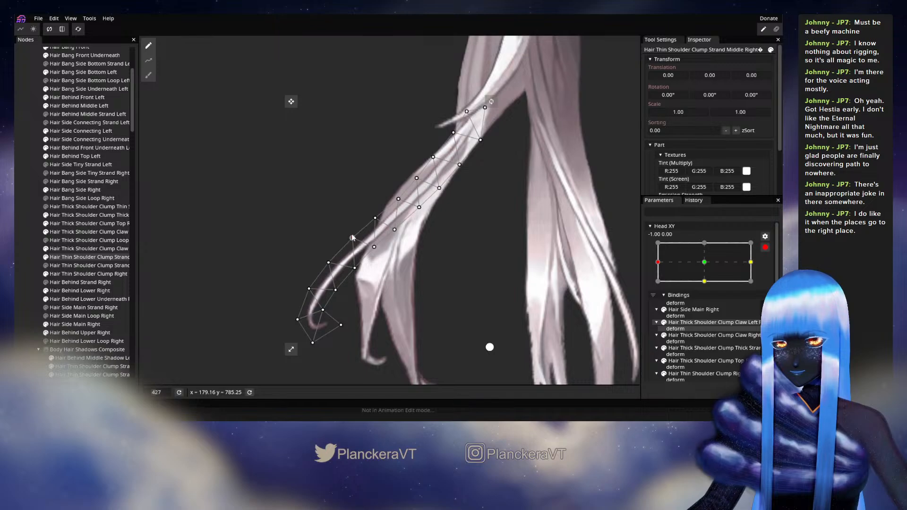
left_click_drag(328, 263, 327, 261)
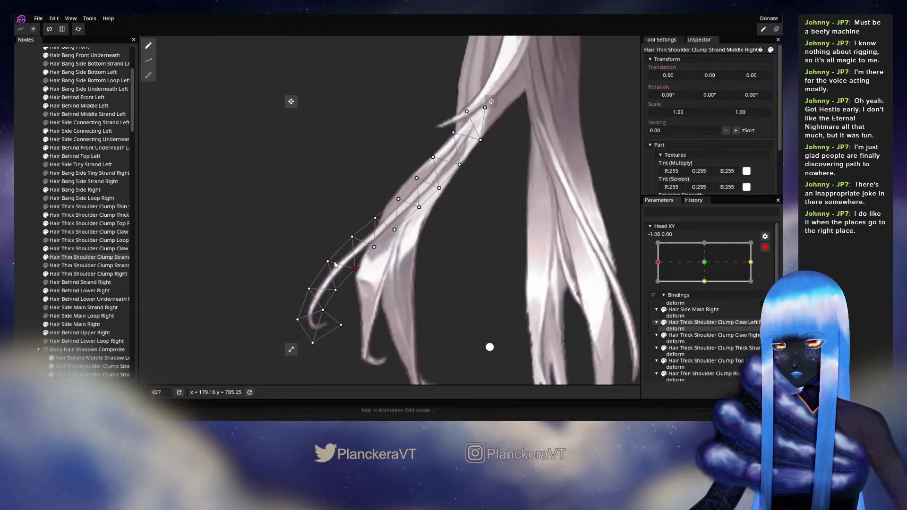
left_click(375, 253)
left_click_drag(354, 242, 355, 243)
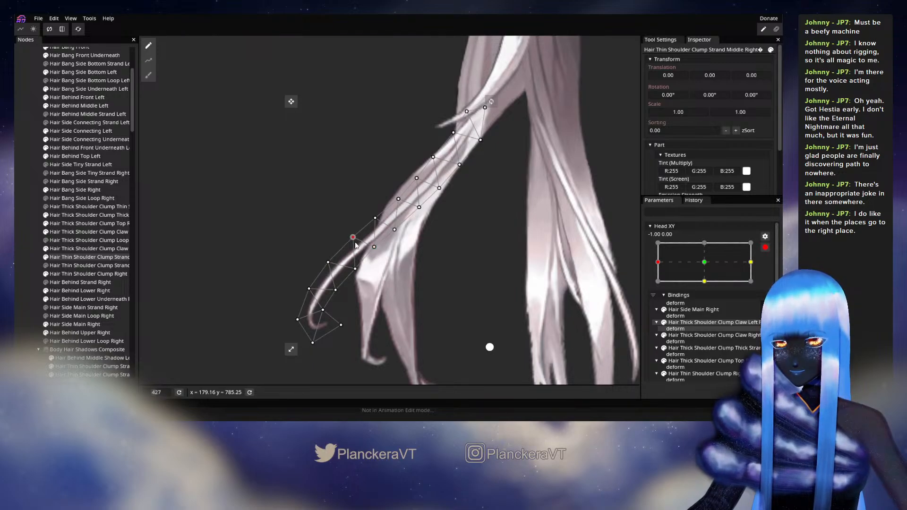
left_click(395, 230)
left_click(373, 217)
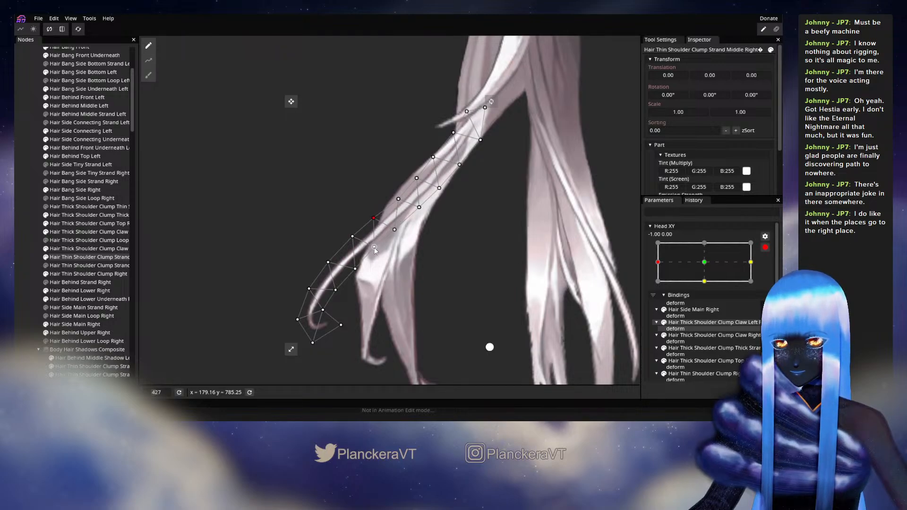
Deselect the strand, disarm Head XY, and preview the right shoulder hair around the -1.00 end of the turn.
left_click_drag(504, 237, 468, 277)
scroll(468, 277, "down", 2)
left_click(18, 235)
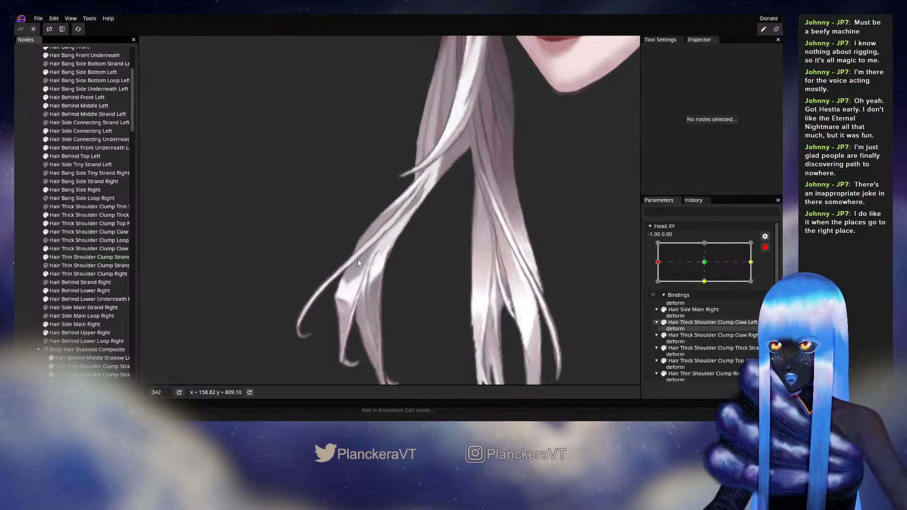
scroll(336, 260, "down", 2)
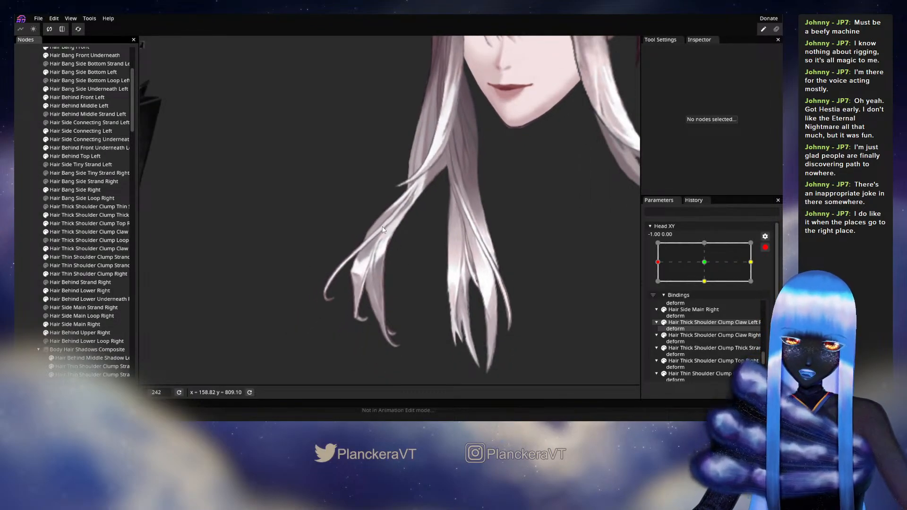
left_click(765, 247)
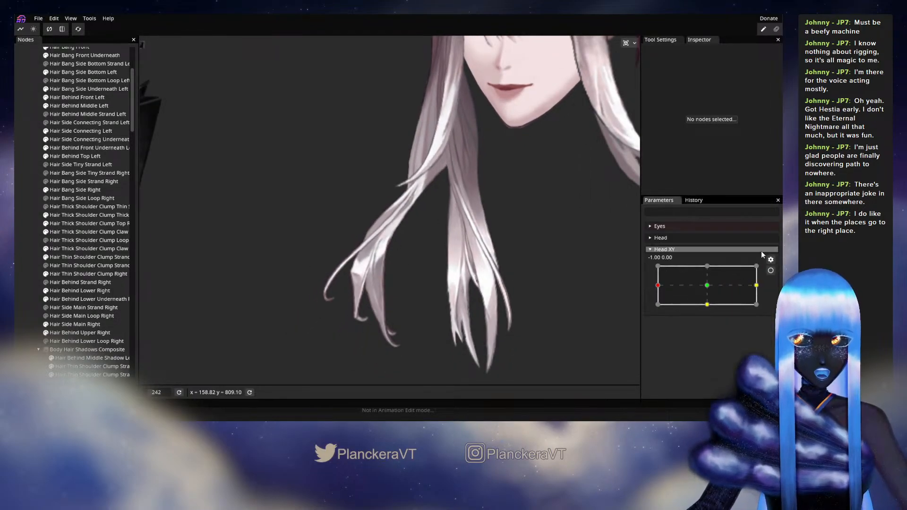
mouse_move(658, 285)
left_mouse_down()
mouse_move(707, 286)
mouse_move(652, 287)
left_mouse_up()
Rearm Head XY at -1.00, 0.00 and slightly realign the upper and middle edge vertices of Hair Thin Shoulder Clump Strand Middle Right.
left_click(770, 270)
scroll(418, 257, "up", 6)
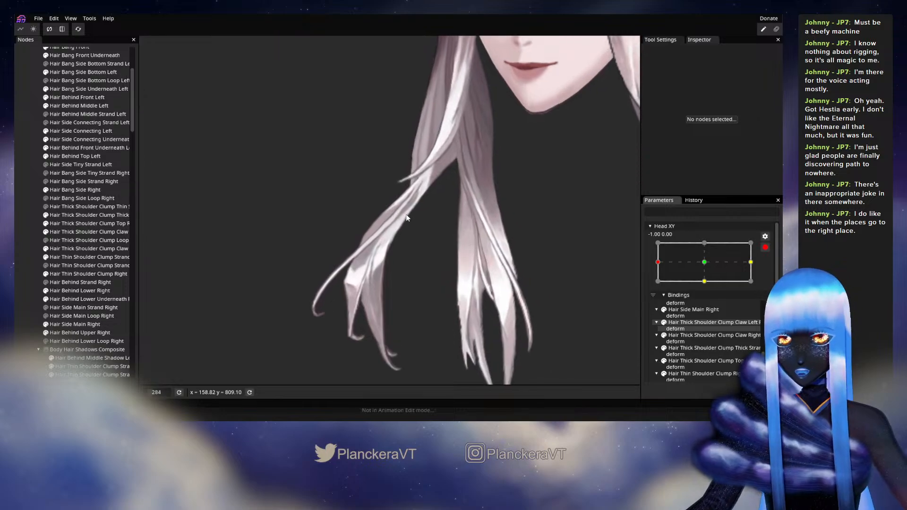
scroll(418, 256, "up", 1)
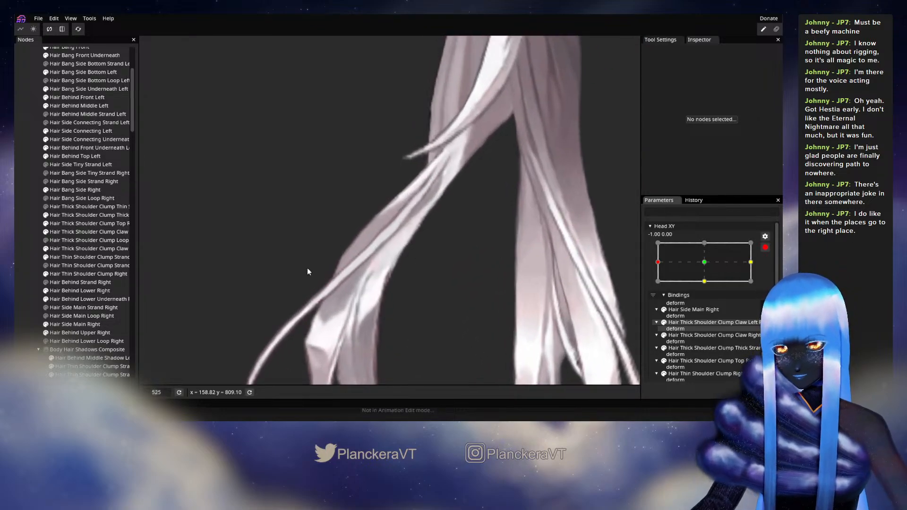
left_click(62, 258)
scroll(448, 254, "up", 1)
scroll(448, 254, "up", 2)
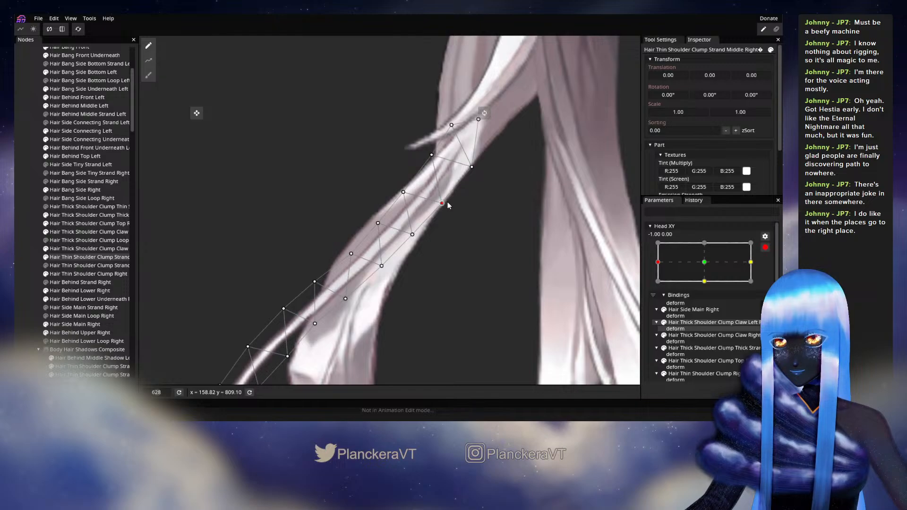
left_click_drag(471, 166, 432, 153)
left_click_drag(402, 191, 404, 192)
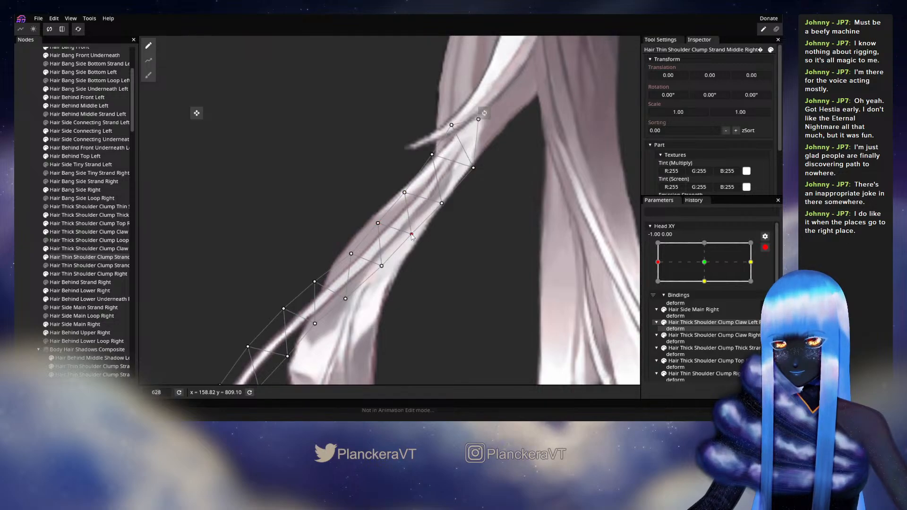
left_click_drag(411, 235, 412, 235)
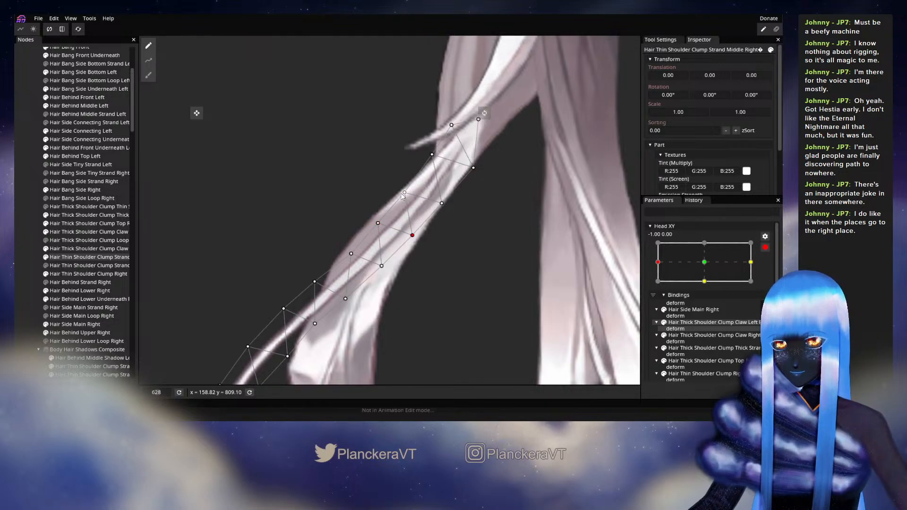
left_click(378, 224)
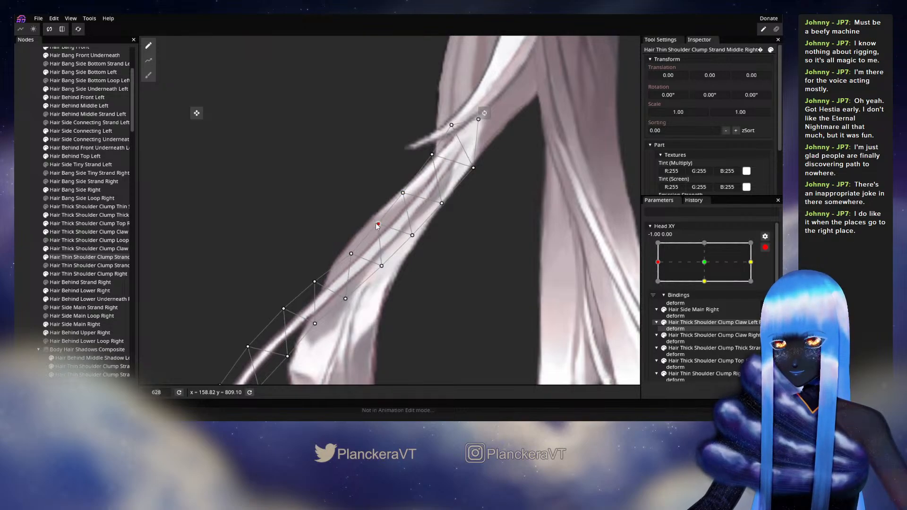
left_click(381, 266)
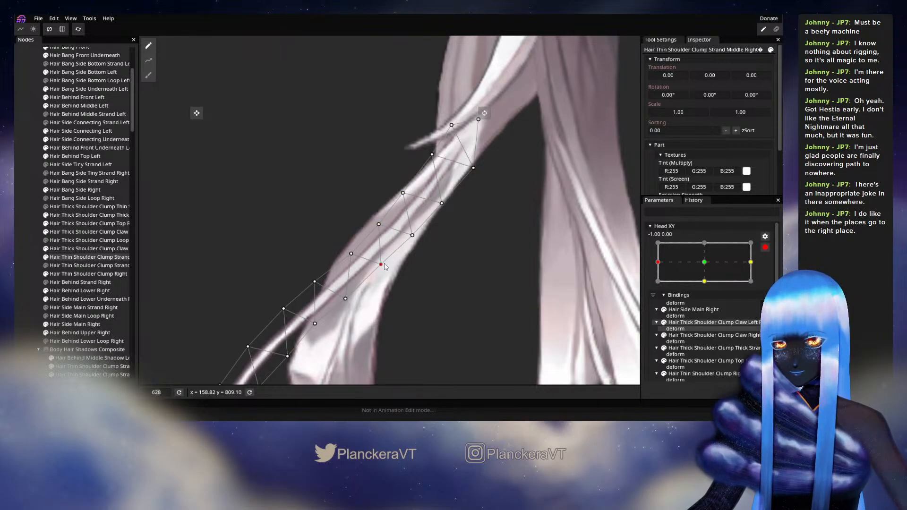
left_click(378, 224)
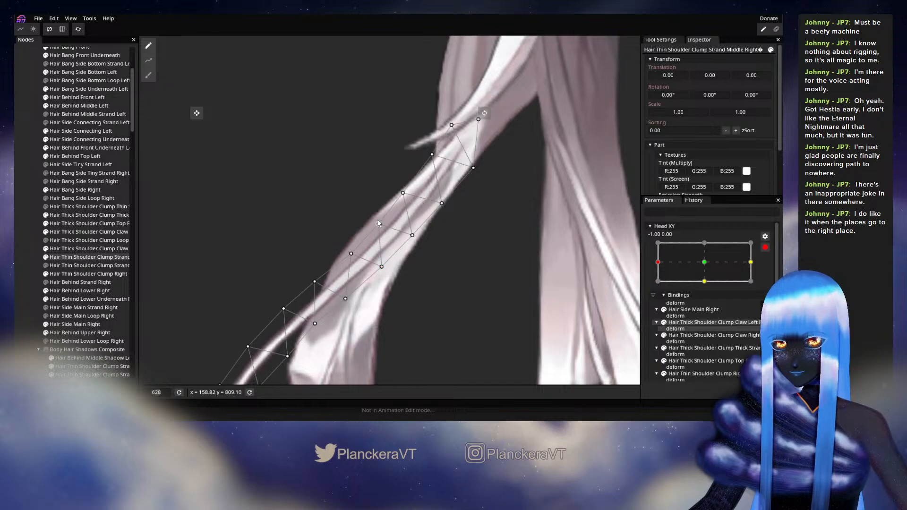
Deselect the middle strand and disarm Head XY to check how its reshaped edge follows the turn near -1.00.
scroll(326, 218, "down", 4)
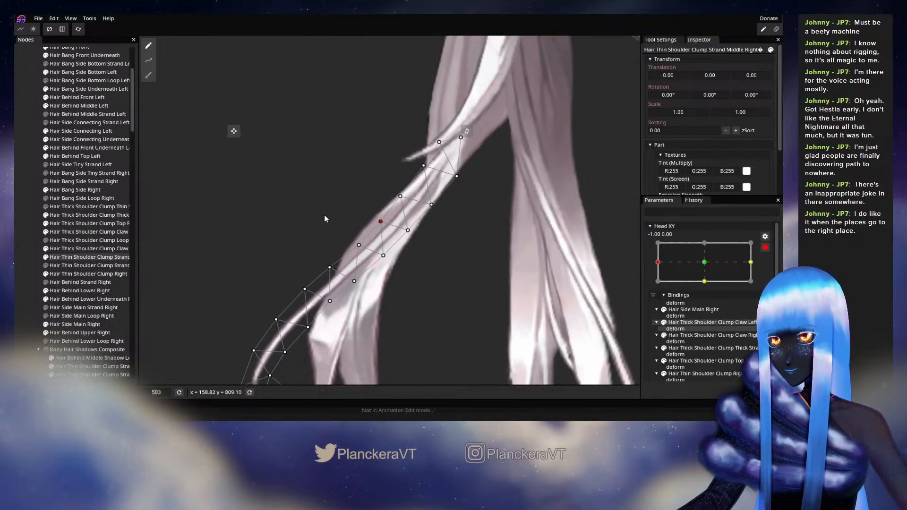
scroll(327, 219, "down", 2)
left_click(23, 221)
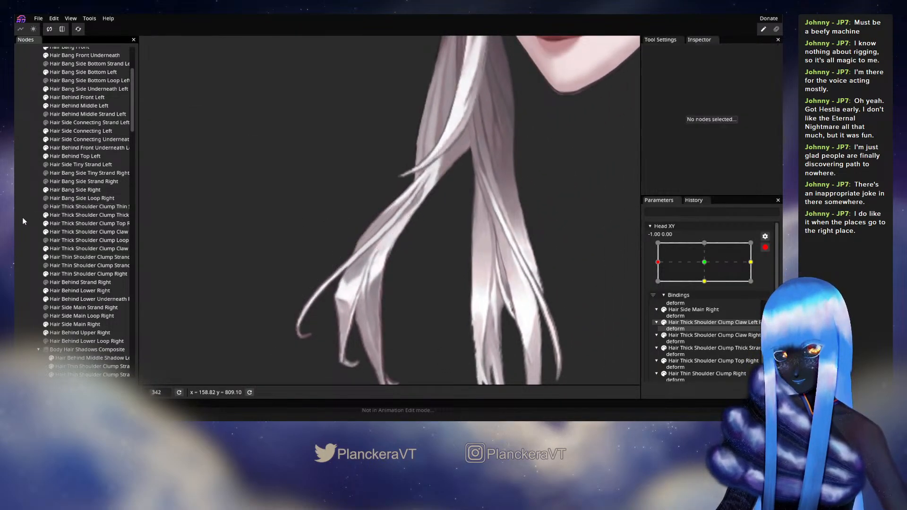
scroll(430, 260, "down", 1)
scroll(431, 260, "down", 4)
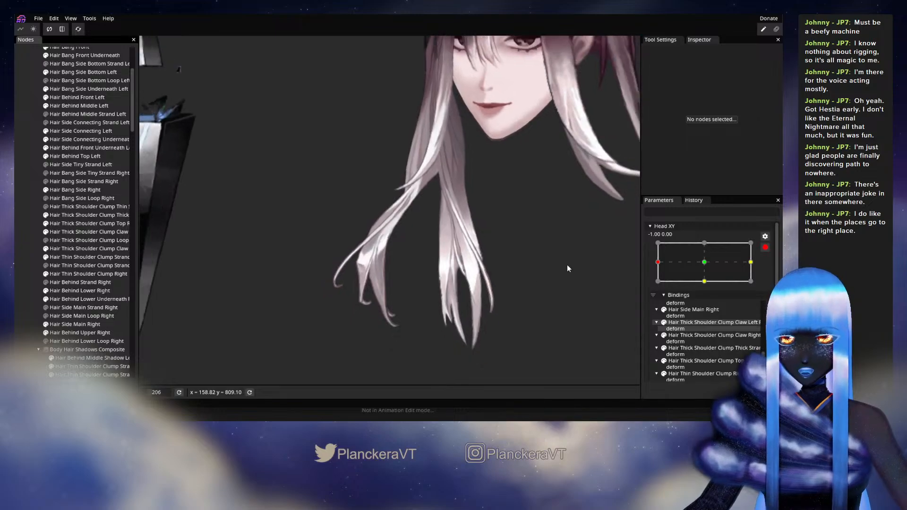
left_click(765, 248)
mouse_move(658, 285)
left_mouse_down()
mouse_move(706, 285)
mouse_move(658, 284)
left_mouse_up()
Rearm Head XY at -1.00, 0.00, nudge the upper inner-edge vertices of Hair Thin Shoulder Clump Strand Middle Right, and deselect it.
scroll(428, 221, "up", 4)
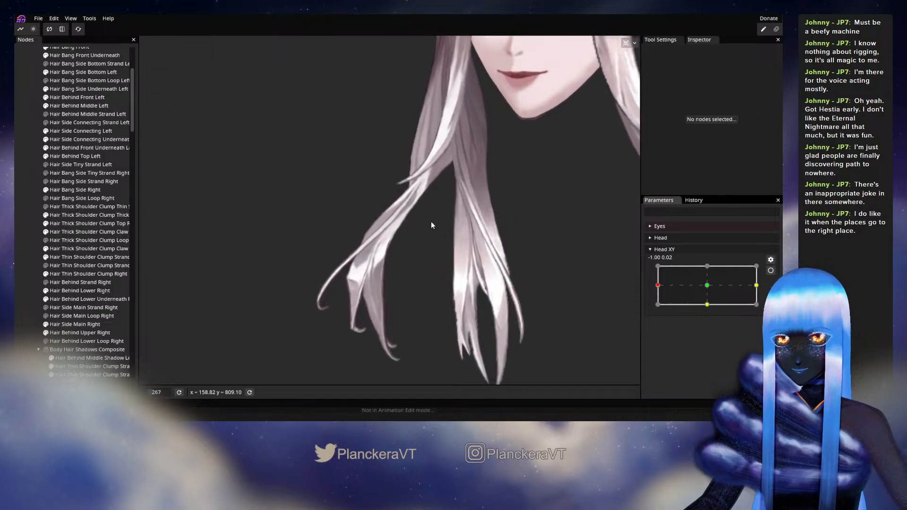
left_click(770, 270)
scroll(428, 218, "up", 4)
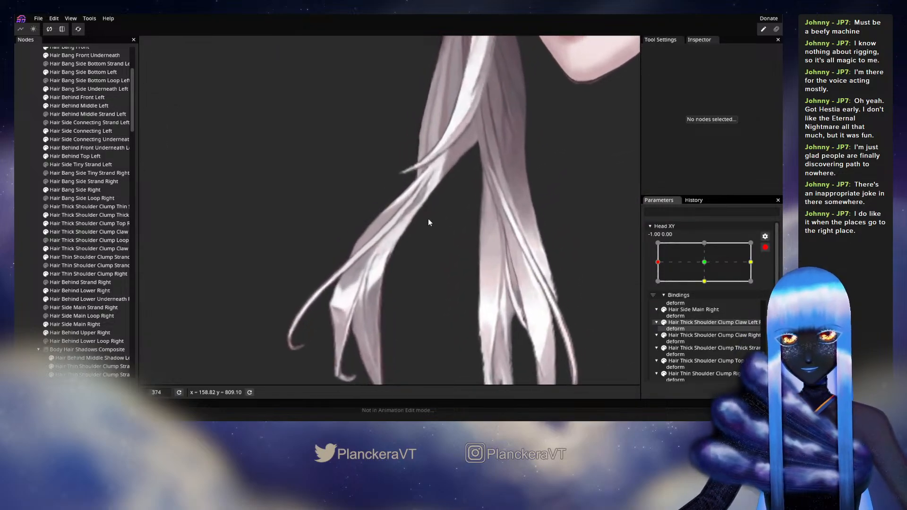
scroll(417, 244, "up", 5)
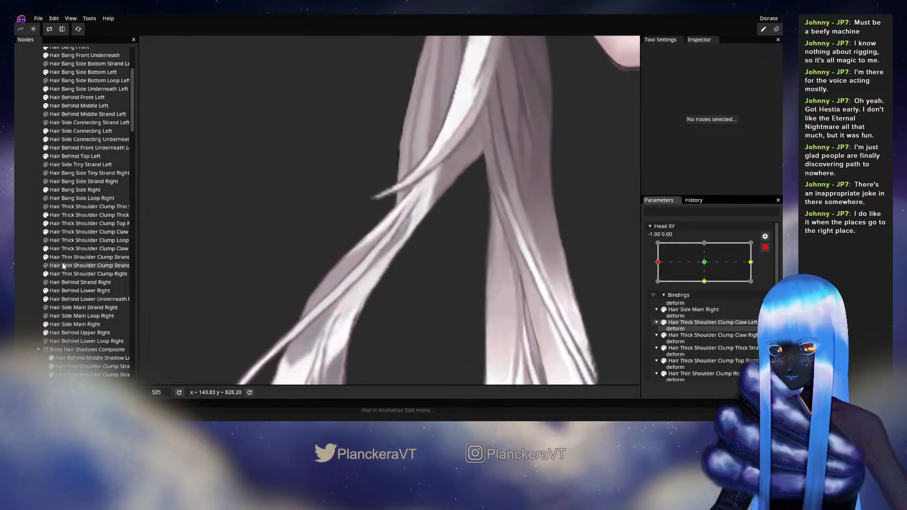
left_click(62, 256)
scroll(409, 249, "up", 3)
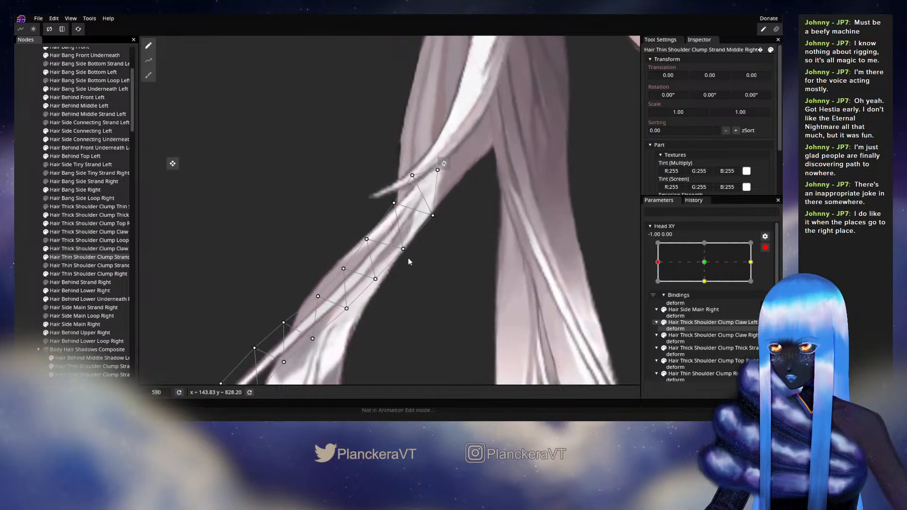
left_click_drag(404, 250, 405, 248)
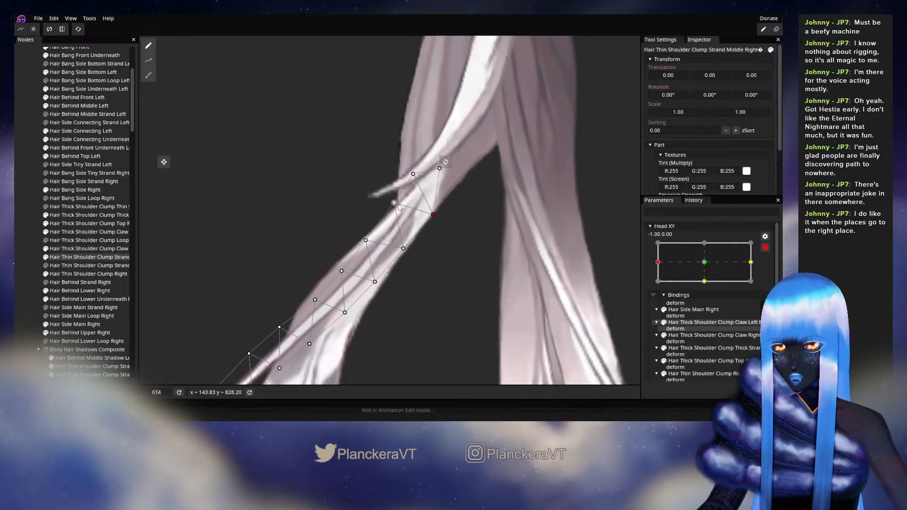
left_click_drag(405, 249, 404, 247)
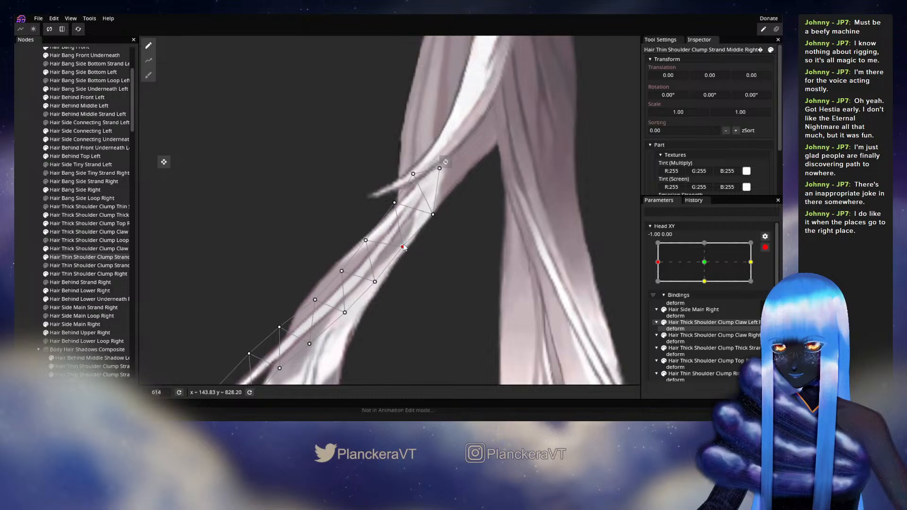
left_click(33, 224)
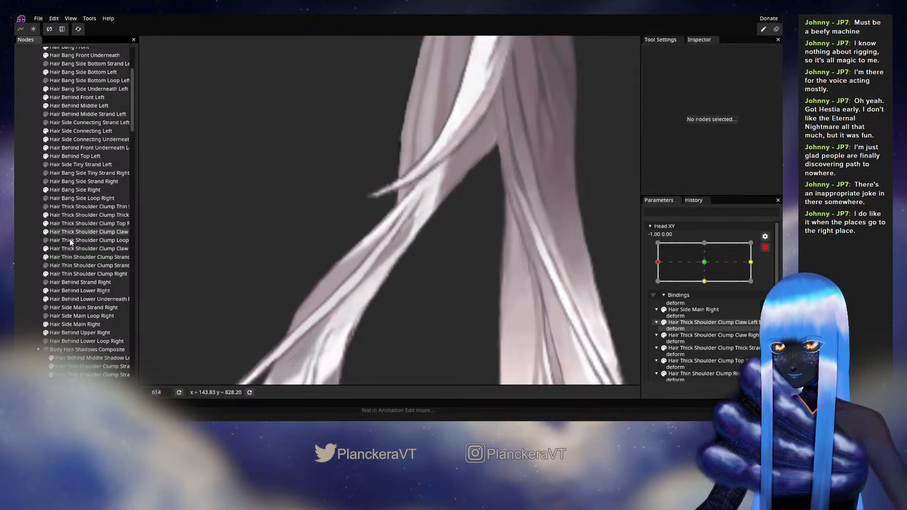
Disarm Head XY and preview how the right shoulder hair follows the turn toward -1.00.
scroll(452, 296, "down", 5)
scroll(454, 302, "down", 2)
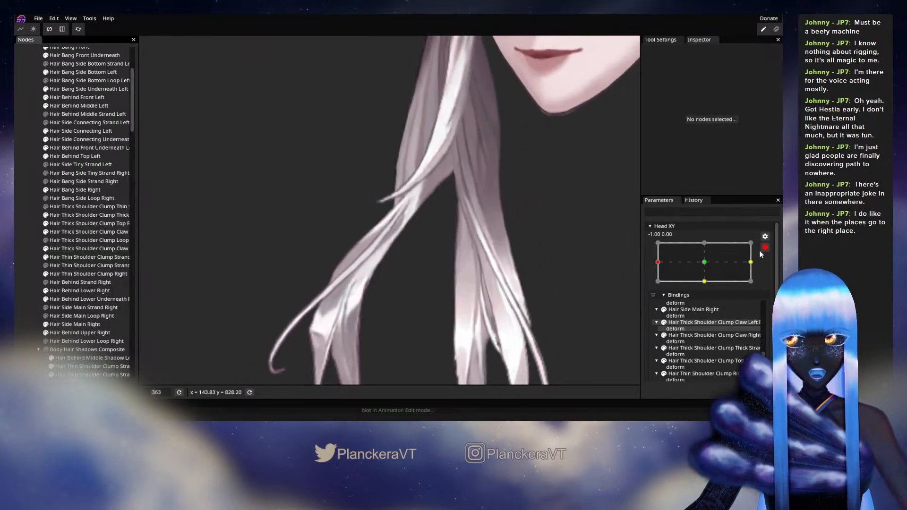
left_click(764, 248)
left_click_drag(690, 287, 653, 287)
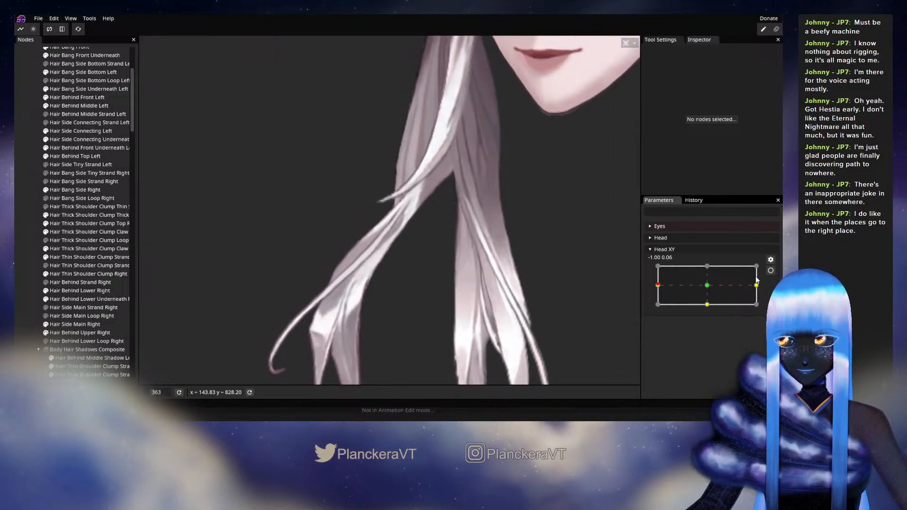
Rearm Head XY at -1.00, 0.00 and fine-tune the upper edge vertices of Hair Thin Shoulder Clump Strand Middle Right.
left_click(770, 270)
scroll(413, 232, "up", 5)
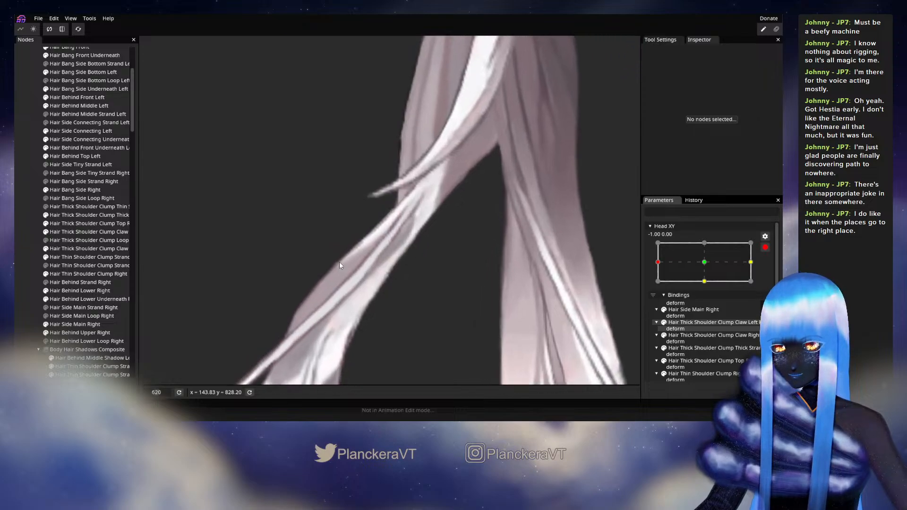
left_click(64, 249)
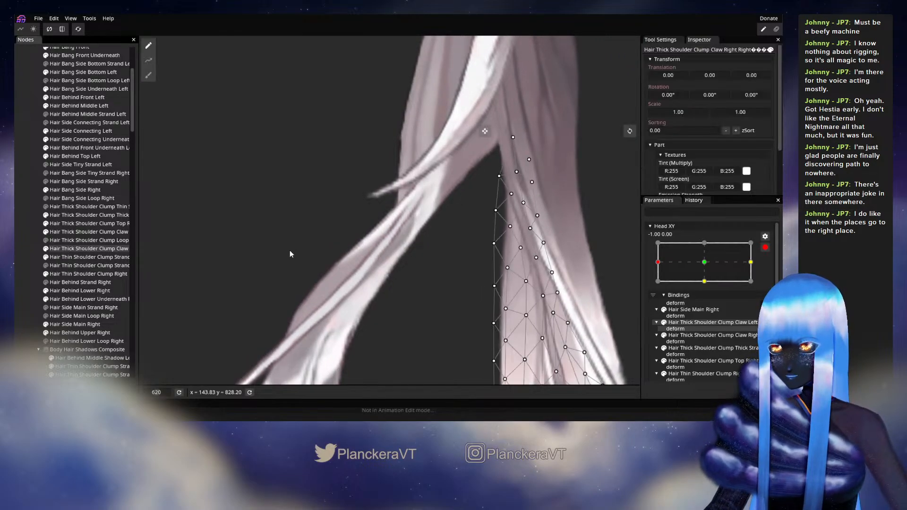
left_click(85, 258)
left_click(394, 203)
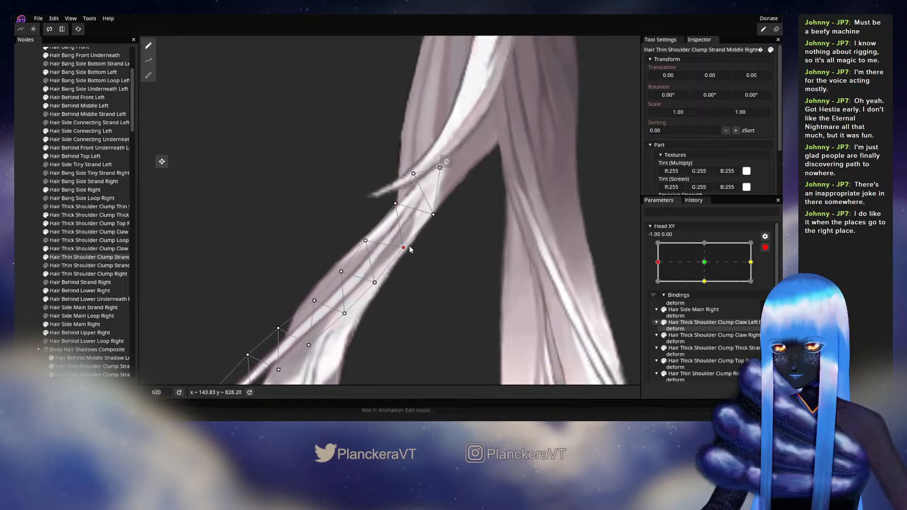
left_click(433, 215)
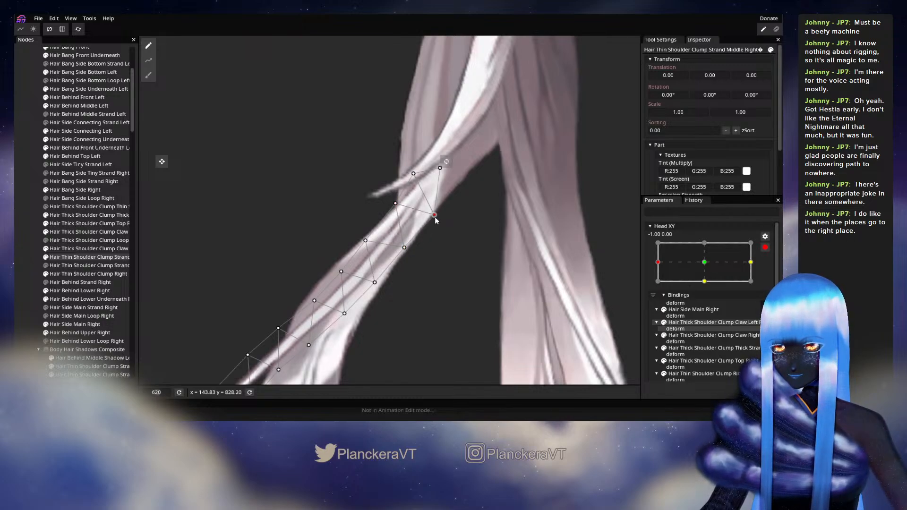
Deselect the middle strand, disarm Head XY, and check its corrected edge around the -1.00 end of the turn.
left_click(23, 215)
scroll(373, 295, "down", 2)
scroll(439, 305, "down", 3)
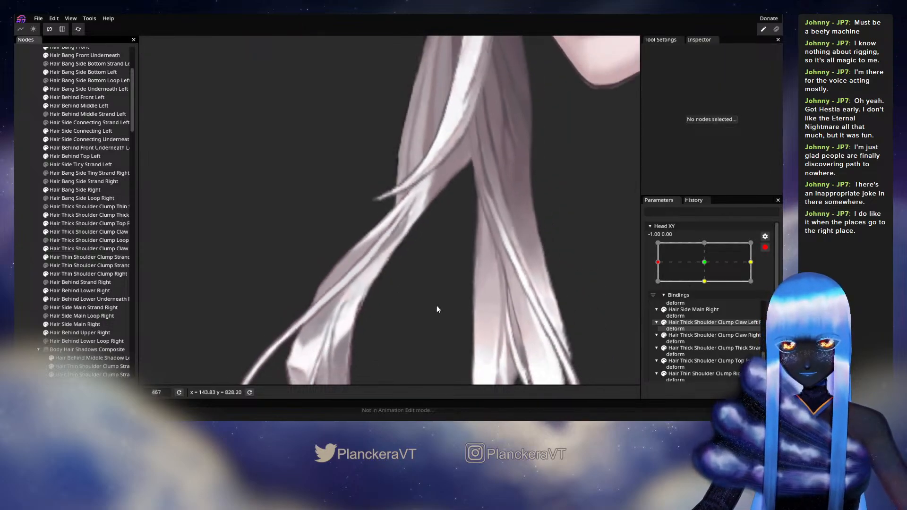
left_click(765, 246)
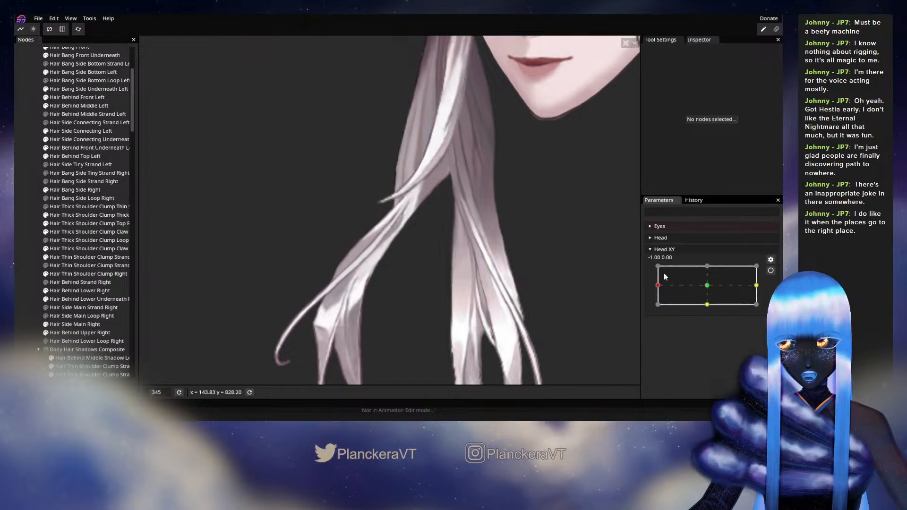
left_click_drag(659, 286, 656, 283)
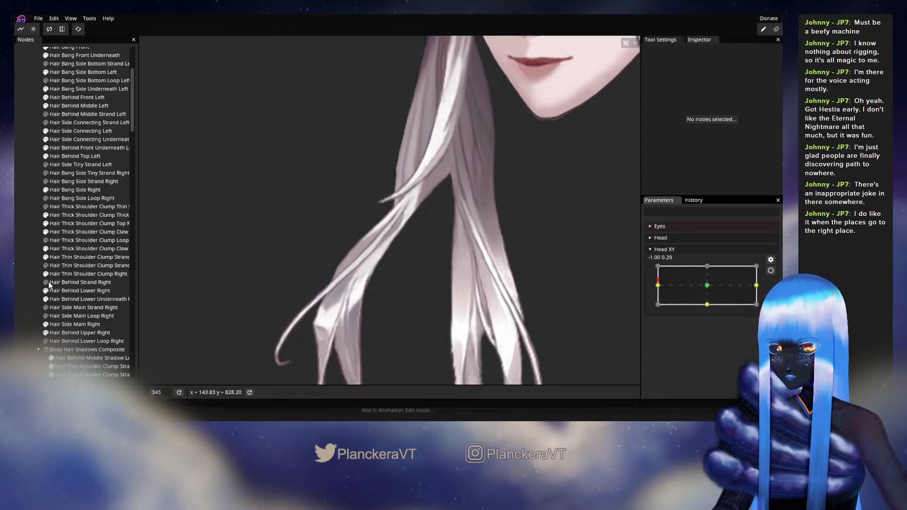
Make Hair Thin Shoulder Clump Strand Right visible and check its position while varying Head XY vertically at -1.00.
left_click(45, 267)
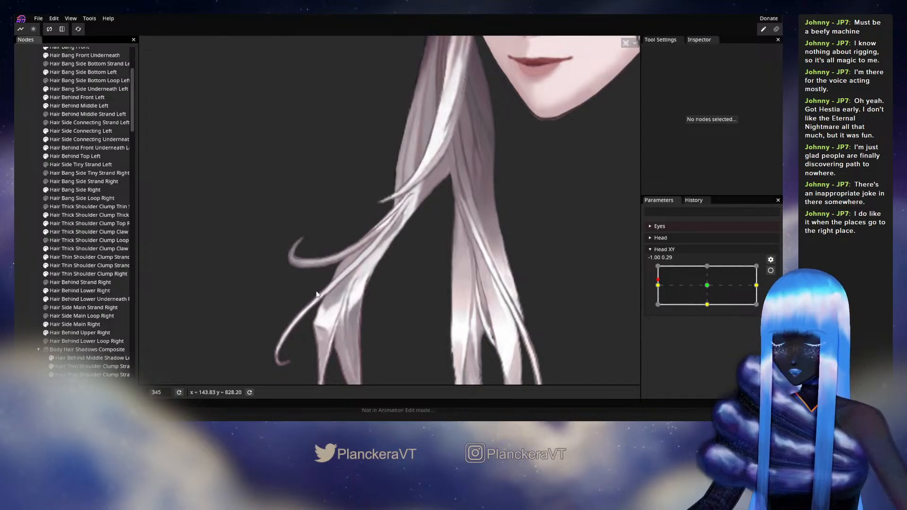
mouse_move(659, 281)
left_mouse_down()
mouse_move(708, 285)
mouse_move(707, 296)
mouse_move(652, 298)
mouse_move(717, 296)
mouse_move(661, 291)
left_mouse_up()
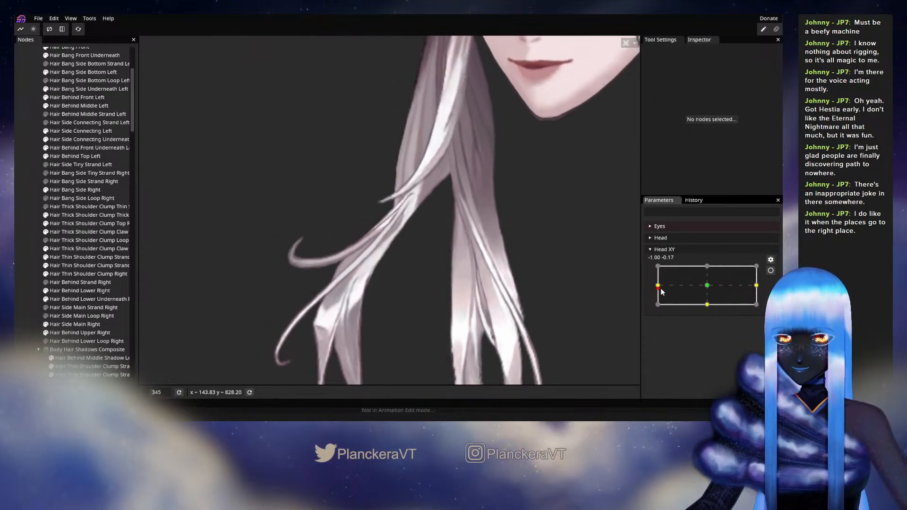
Rearm Head XY at -1.00, 0.00 and deform Hair Thin Shoulder Clump Strand Right with a Circle Brush of size 136.
left_click(770, 270)
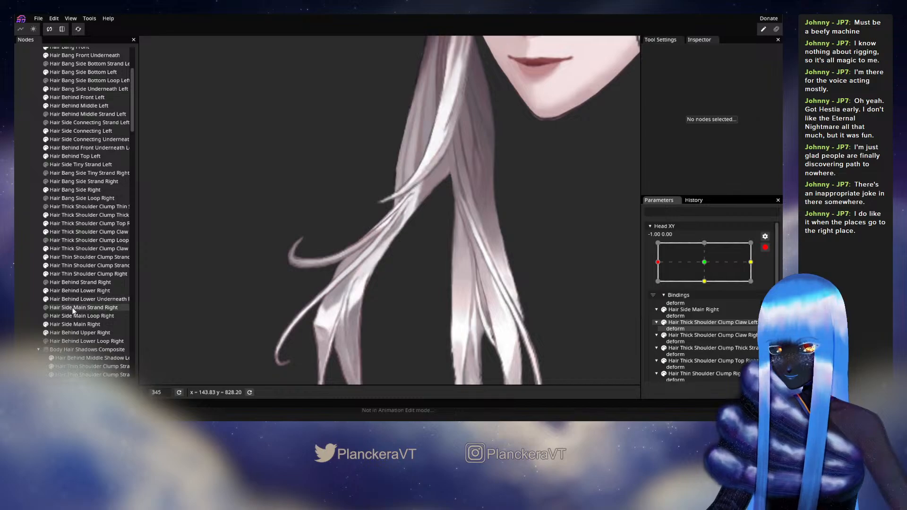
left_click(65, 265)
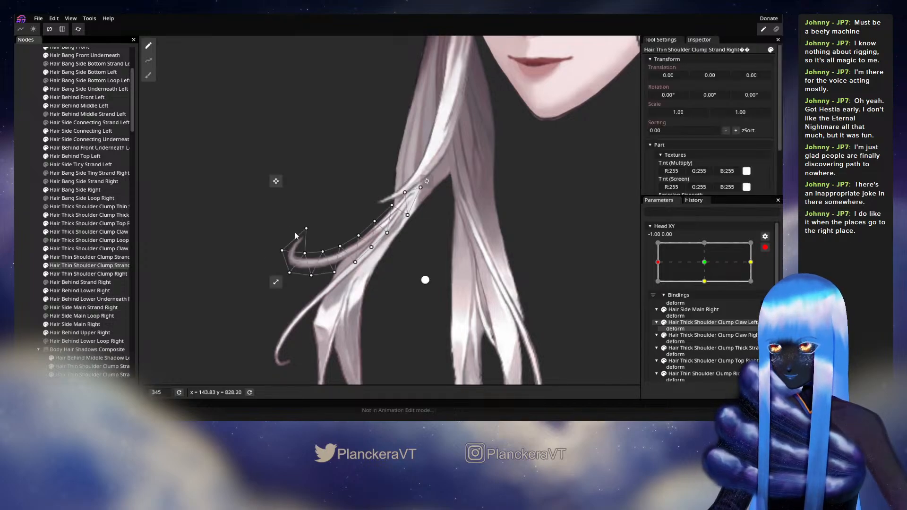
left_click(149, 75)
mouse_move(485, 131)
left_mouse_down()
mouse_move(495, 140)
mouse_move(253, 182)
left_mouse_up()
left_click_drag(529, 42, 545, 43)
scroll(488, 171, "down", 2)
scroll(488, 171, "down", 3)
mouse_move(228, 279)
left_mouse_down()
mouse_move(398, 260)
mouse_move(381, 243)
left_mouse_up()
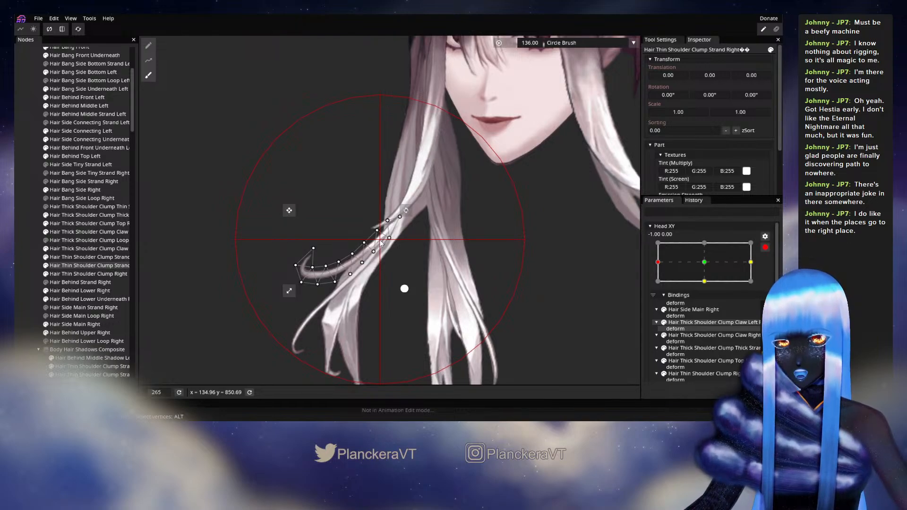
Deselect the curled strand, disarm Head XY, and preview its brushed shape near -1.00.
left_click(21, 239)
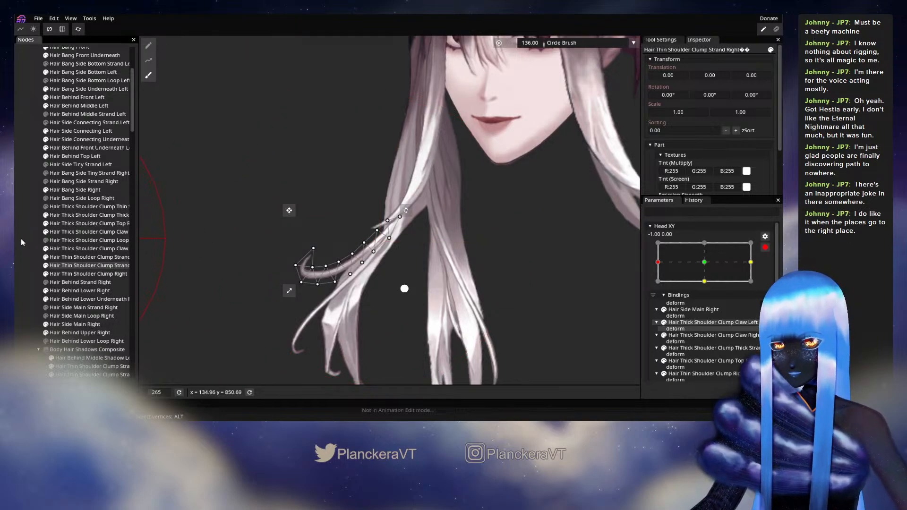
left_click(765, 248)
mouse_move(658, 285)
left_mouse_down()
mouse_move(706, 290)
mouse_move(644, 294)
mouse_move(706, 297)
mouse_move(655, 289)
left_mouse_up()
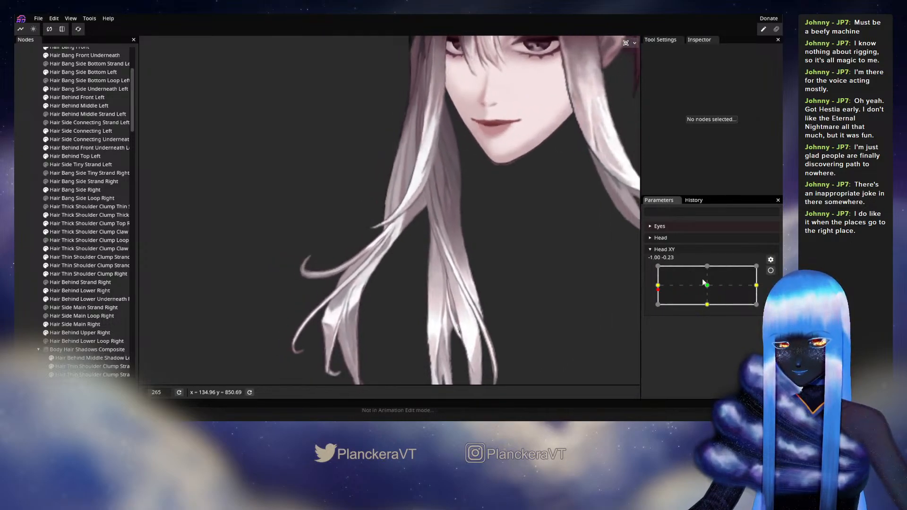
Rearm Head XY at -1.00, 0.00 and adjust the curled end of Hair Thin Shoulder Clump Strand Right with a size 75 Circle Brush.
left_click(771, 272)
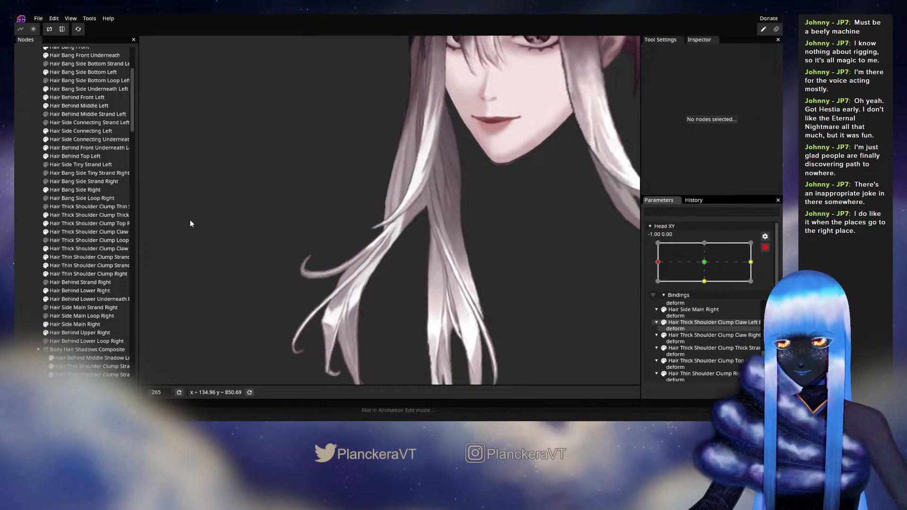
left_click(68, 265)
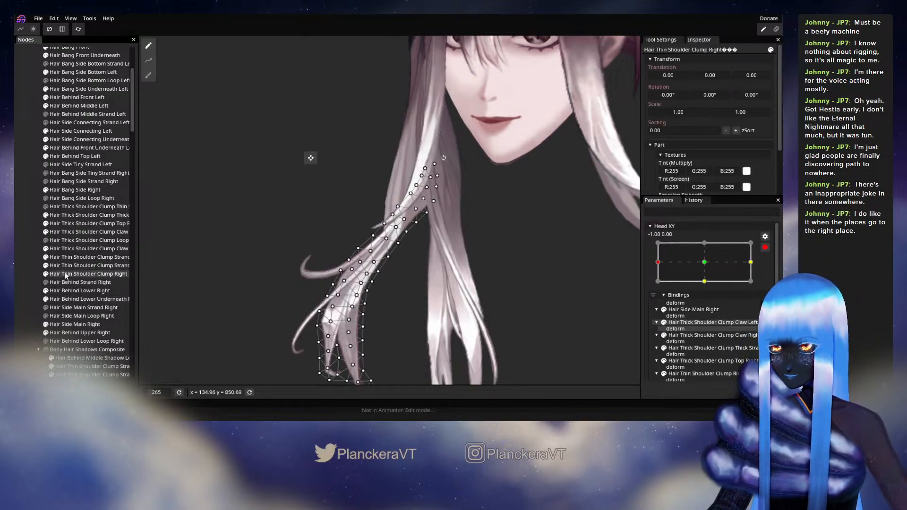
left_click(148, 75)
left_click_drag(538, 44, 514, 43)
left_click_drag(269, 220, 276, 223)
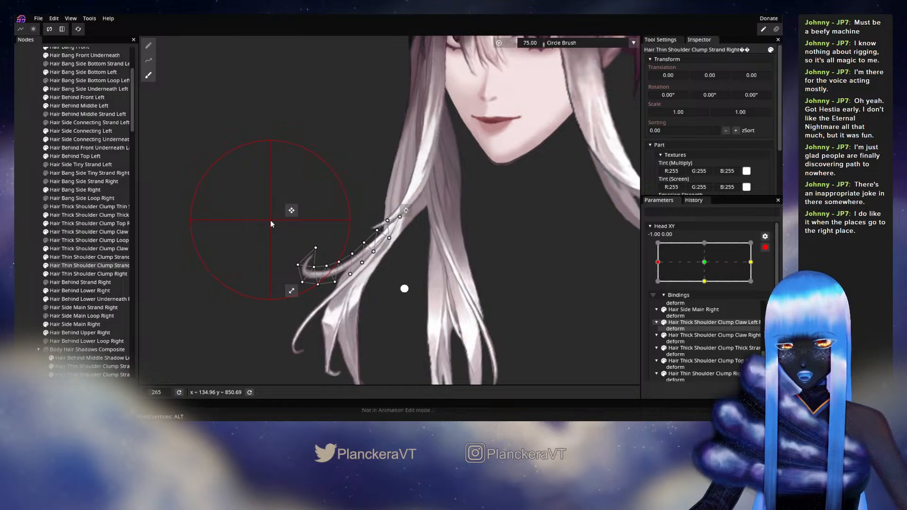
Deselect the strand, disarm Head XY, and check how the adjusted curl moves near -1.00.
left_click(31, 293)
left_click(765, 247)
mouse_move(657, 285)
left_mouse_down()
mouse_move(707, 285)
mouse_move(658, 285)
left_mouse_up()
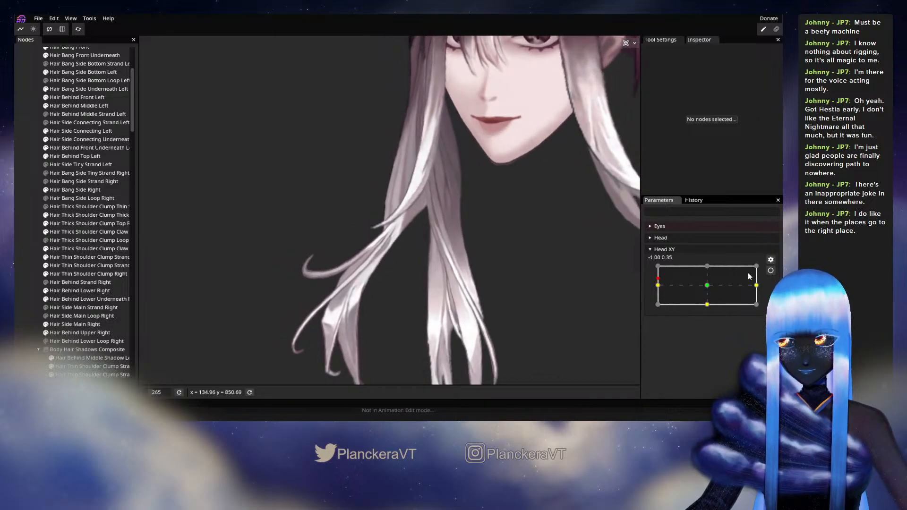
Rearm Head XY at -1.00, 0.00 and push the curl of Hair Thin Shoulder Clump Strand Right slightly outward with the size 75 brush.
left_click(770, 270)
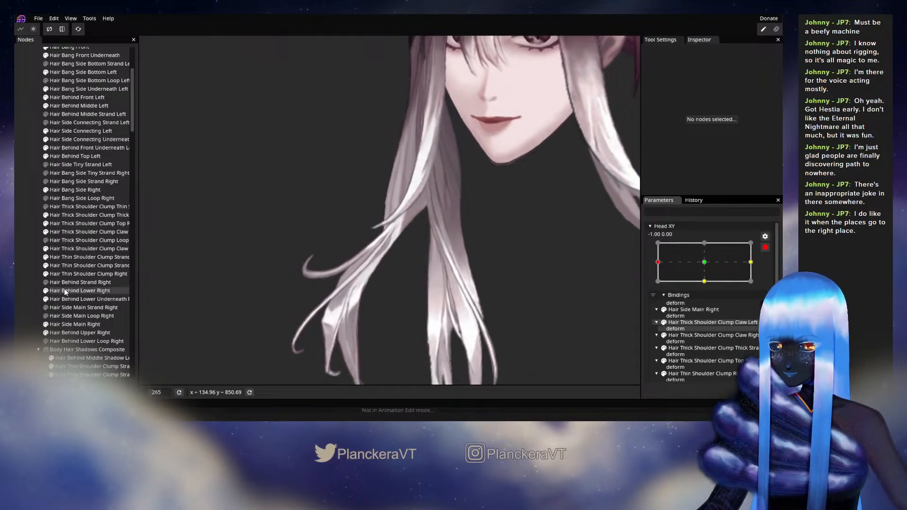
left_click(69, 266)
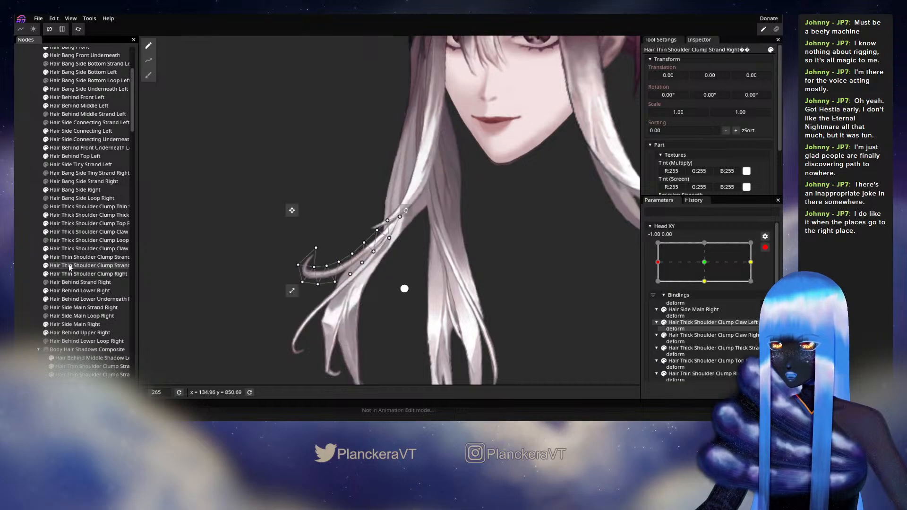
left_click(148, 75)
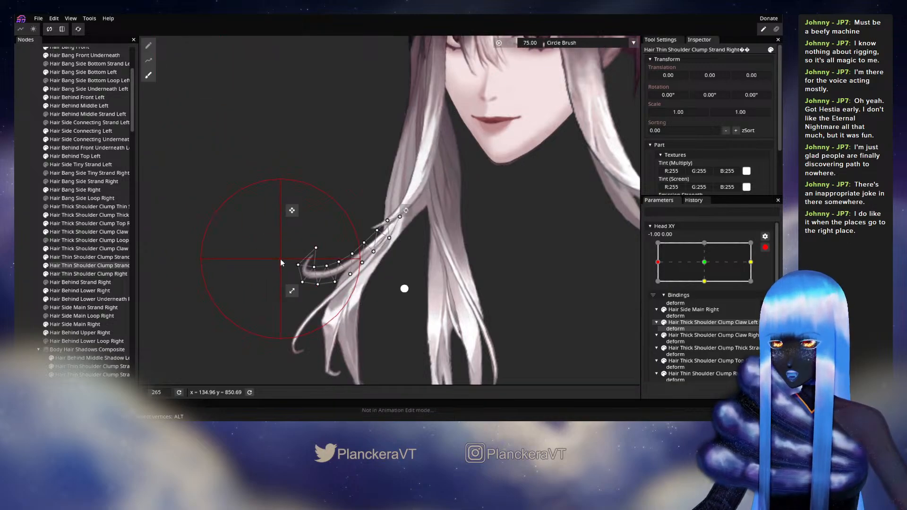
left_click_drag(271, 259, 297, 266)
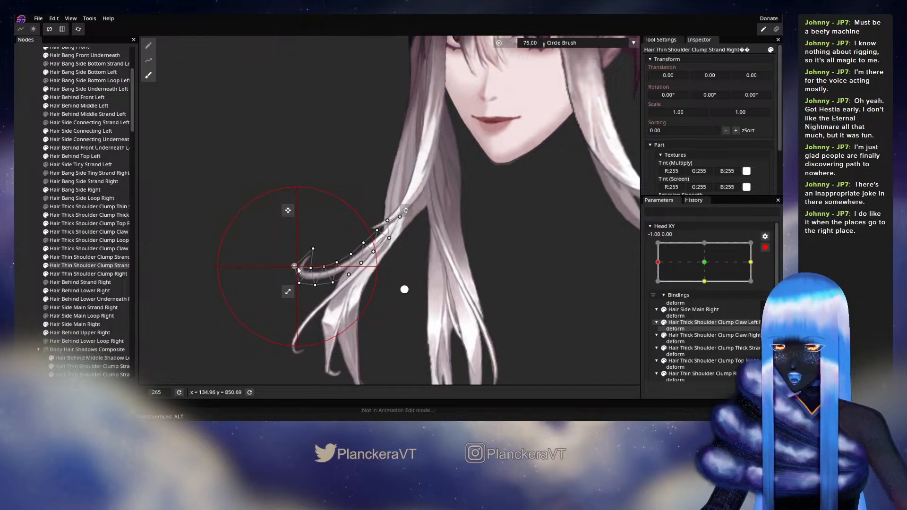
Deselect the strand, disarm Head XY, and preview the outward-shifted curl through the turn to -1.00.
left_click(32, 266)
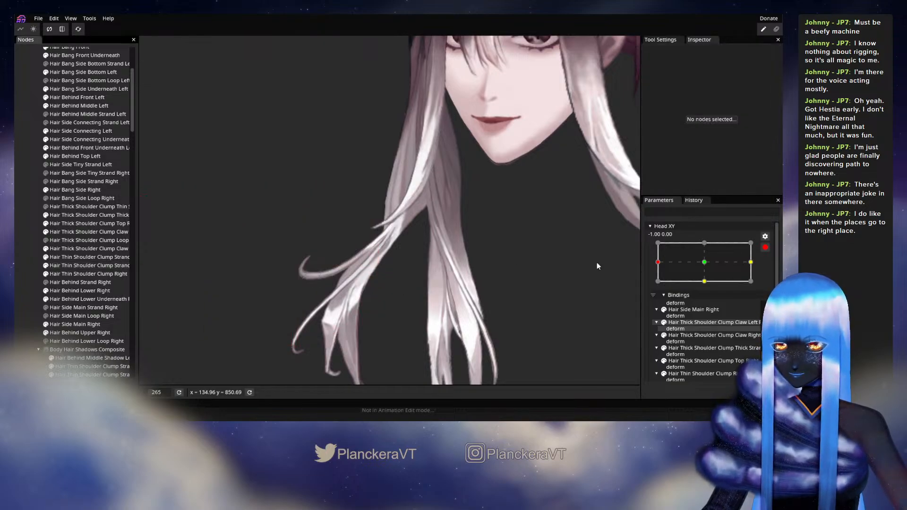
left_click(765, 247)
left_click_drag(678, 289, 647, 283)
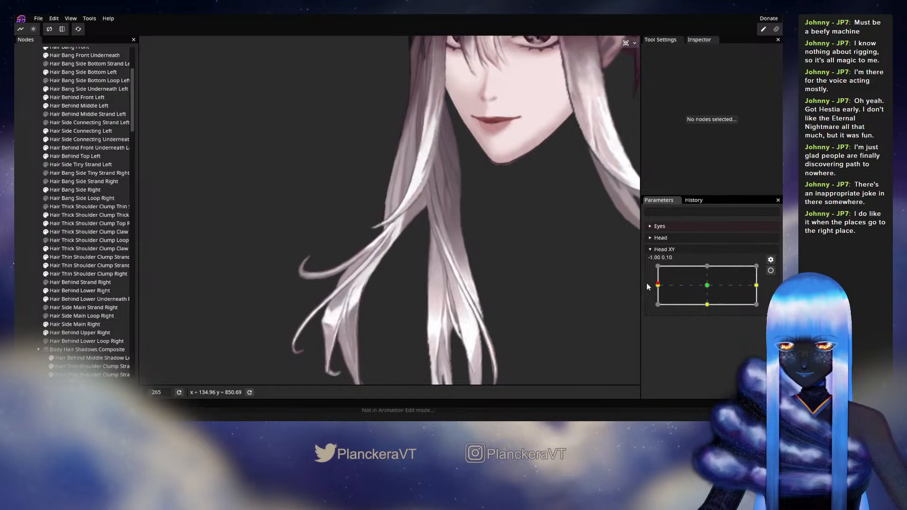
Rearm Head XY at -1.00, 0.00 and nudge the root vertices of Hair Thin Shoulder Clump Strand Right under the overlapping strand.
left_click(770, 271)
left_click(770, 272)
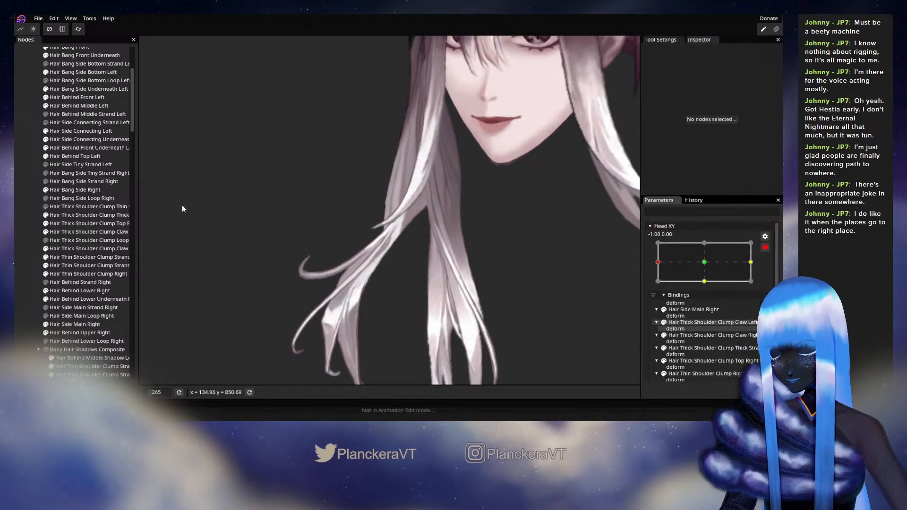
left_click(71, 267)
scroll(387, 274, "up", 5)
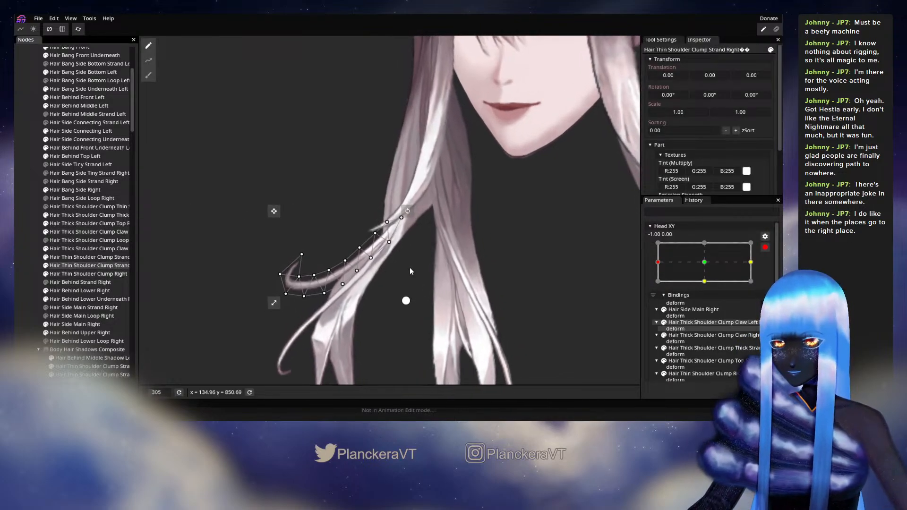
scroll(394, 277, "up", 1)
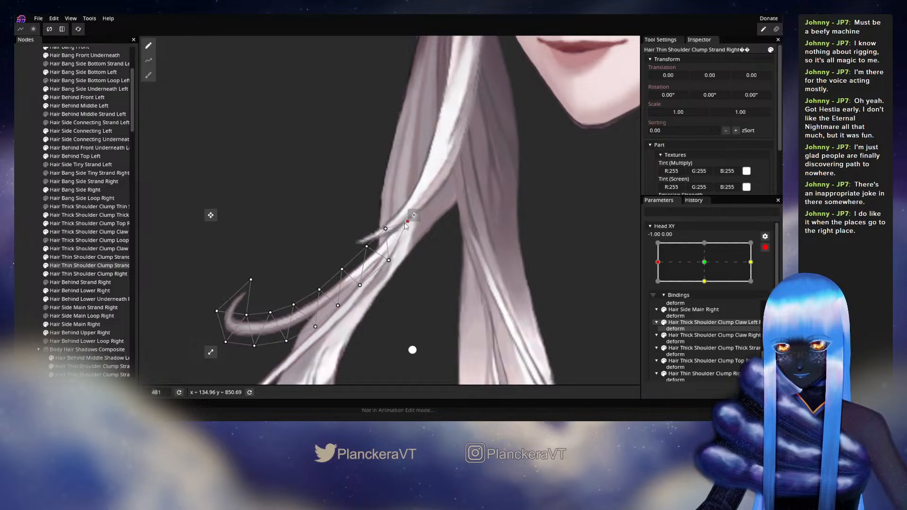
left_click_drag(409, 226, 406, 225)
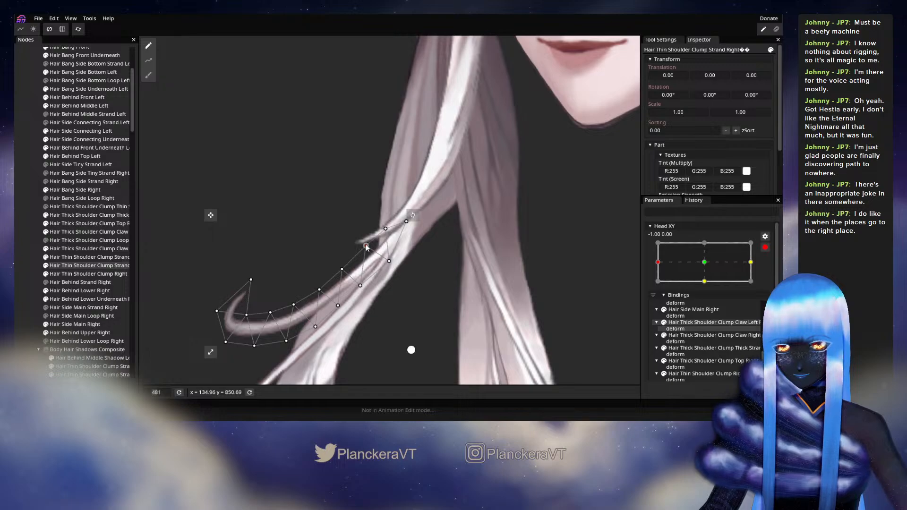
Deselect the strand, disarm Head XY, and check how its root follows the turn near -1.00.
left_click(16, 231)
scroll(445, 255, "down", 3)
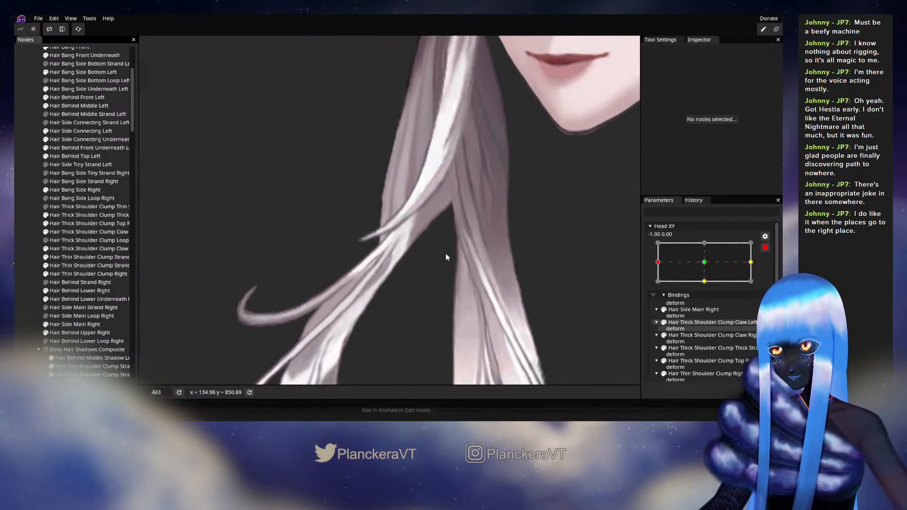
left_click(765, 247)
mouse_move(658, 285)
left_mouse_down()
mouse_move(707, 285)
mouse_move(655, 292)
mouse_move(706, 289)
mouse_move(663, 295)
mouse_move(709, 290)
mouse_move(657, 292)
left_mouse_up()
Rearm Head XY at -1.00, 0.00 and fine-tune the vertices of Hair Thin Shoulder Clump Strand Right from mid-length to the curl.
left_click(767, 271)
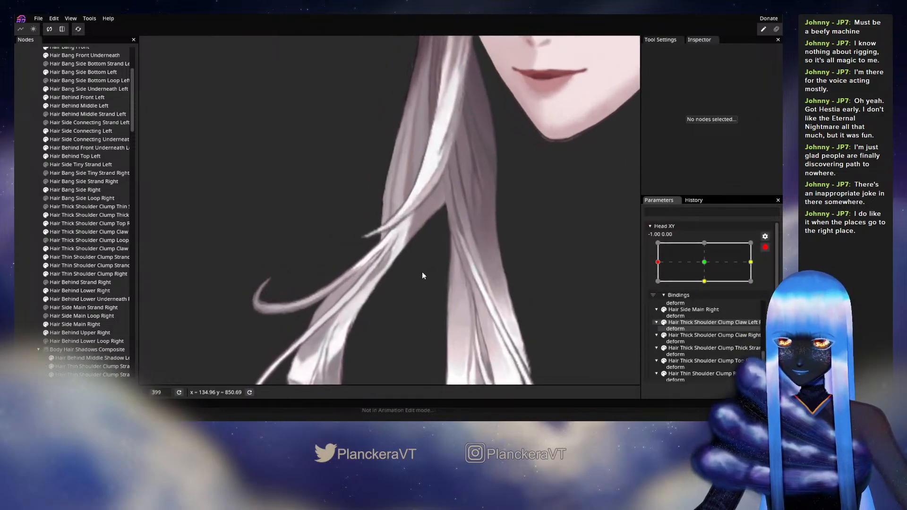
left_click(118, 265)
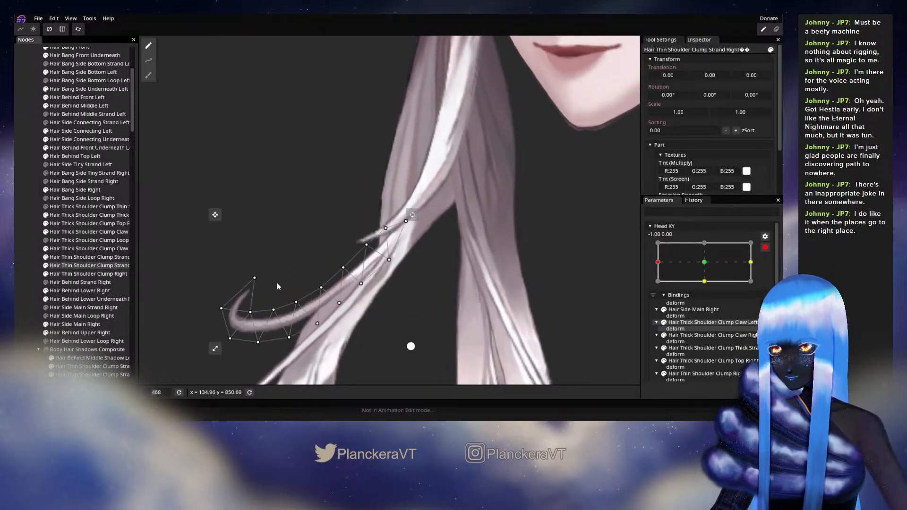
scroll(389, 288, "up", 2)
left_click(362, 251)
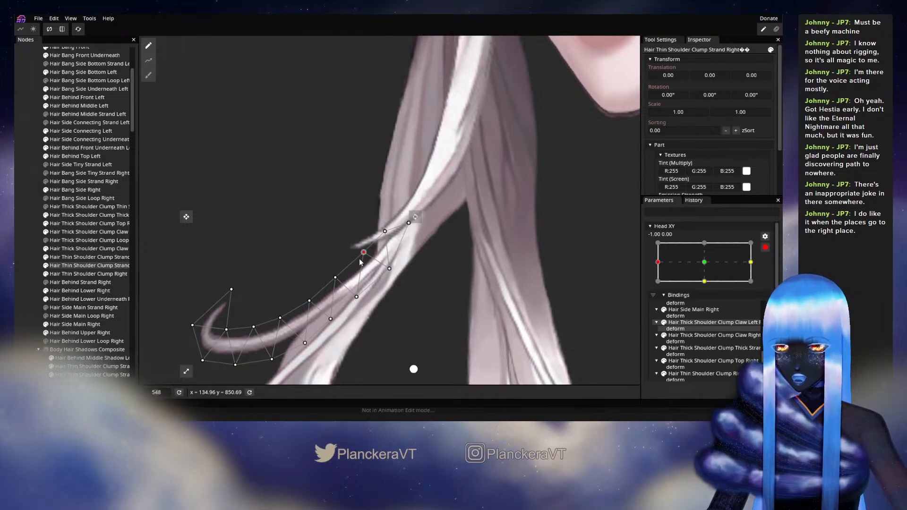
left_click(331, 320)
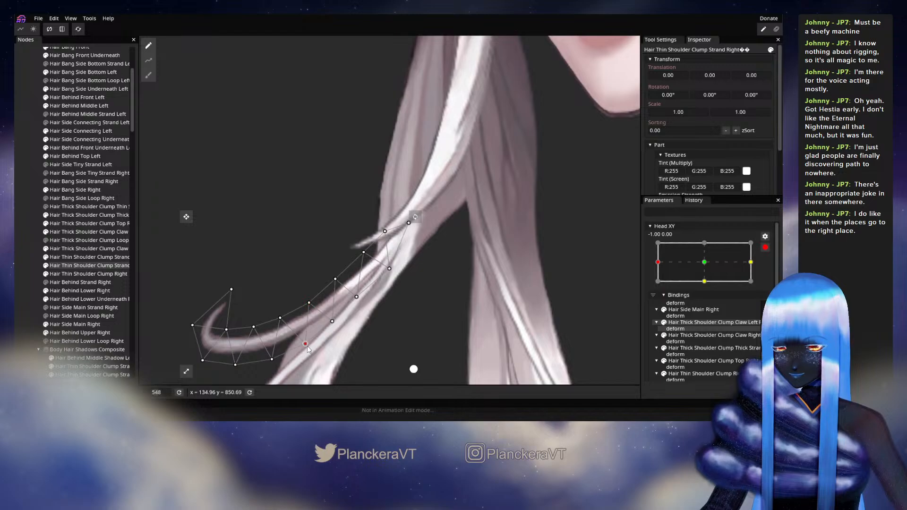
left_click_drag(280, 319, 279, 322)
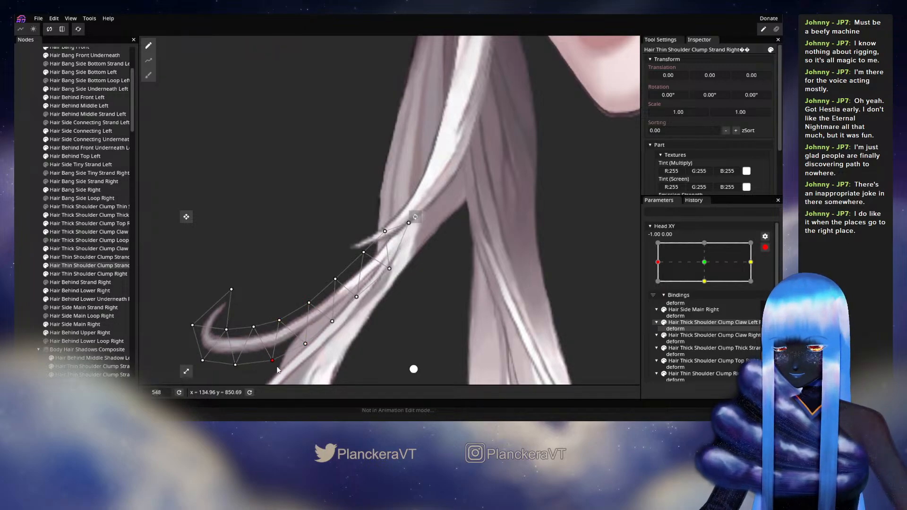
left_click_drag(276, 371, 335, 280)
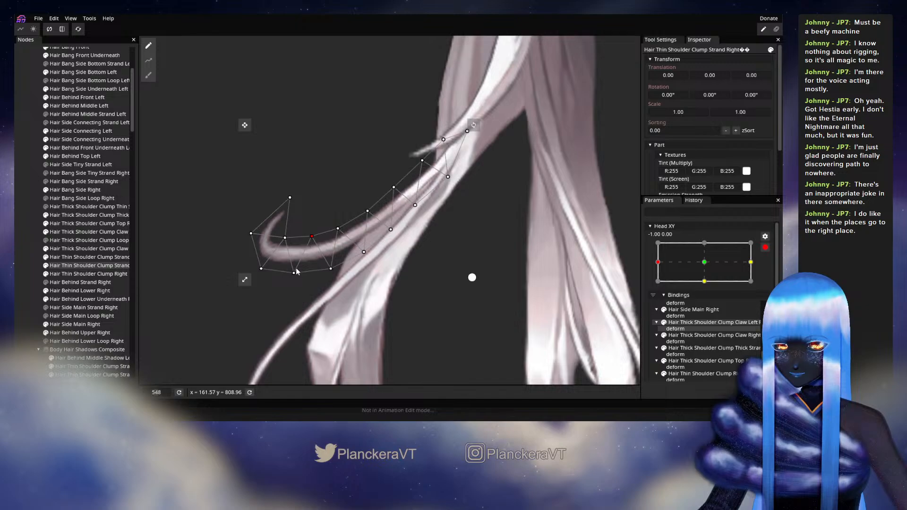
Deselect the strand, disarm Head XY, and preview the adjusted mid-length through the turn back to -1.00.
left_click(27, 233)
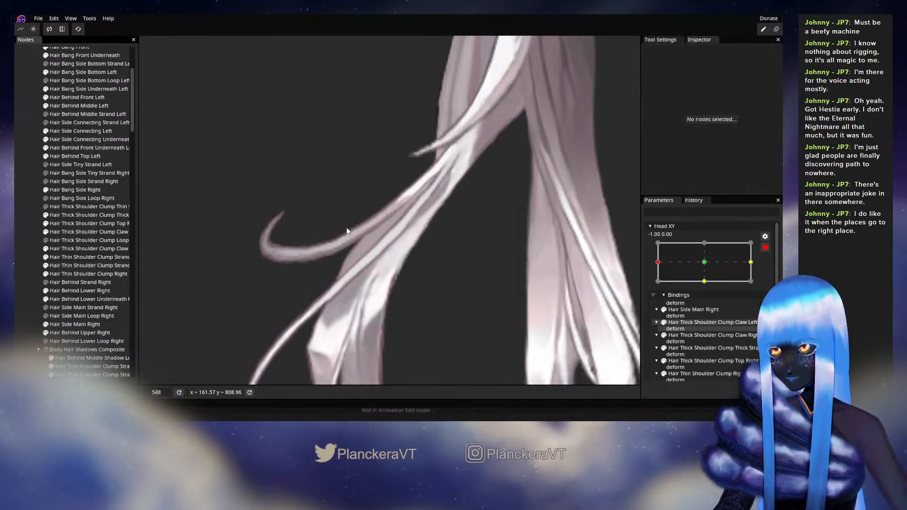
scroll(338, 228, "down", 4)
scroll(433, 254, "down", 2)
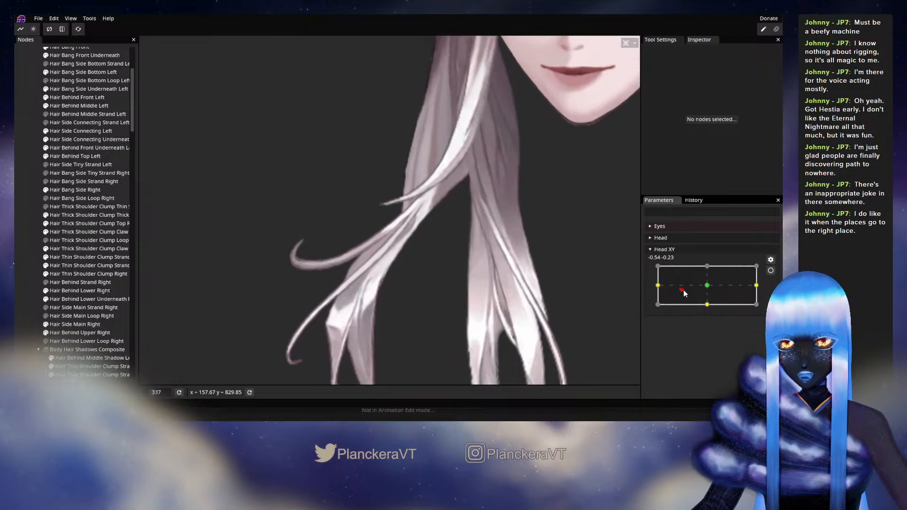
left_click_drag(656, 285, 656, 282)
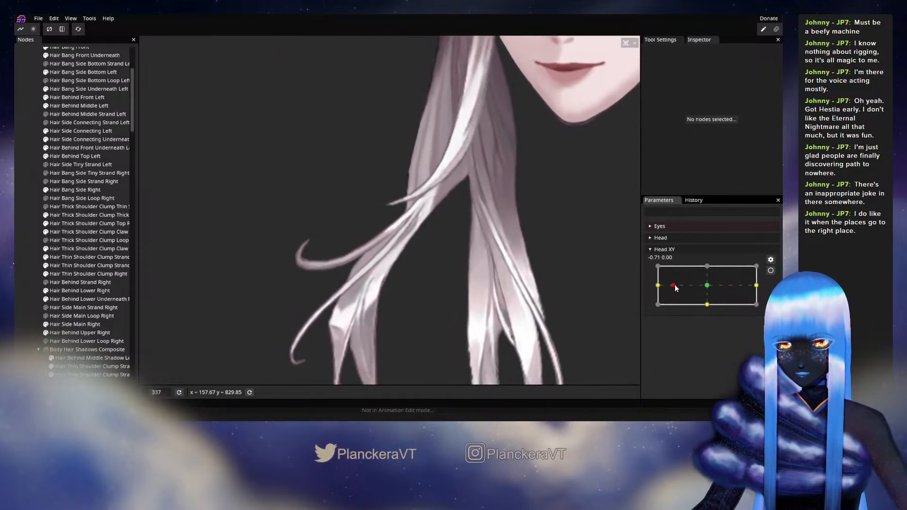
Rearm Head XY at -1.00, 0.00 and respace the vertices under the curl and along the middle of Hair Thin Shoulder Clump Strand Right.
left_click(771, 271)
scroll(287, 263, "up", 3)
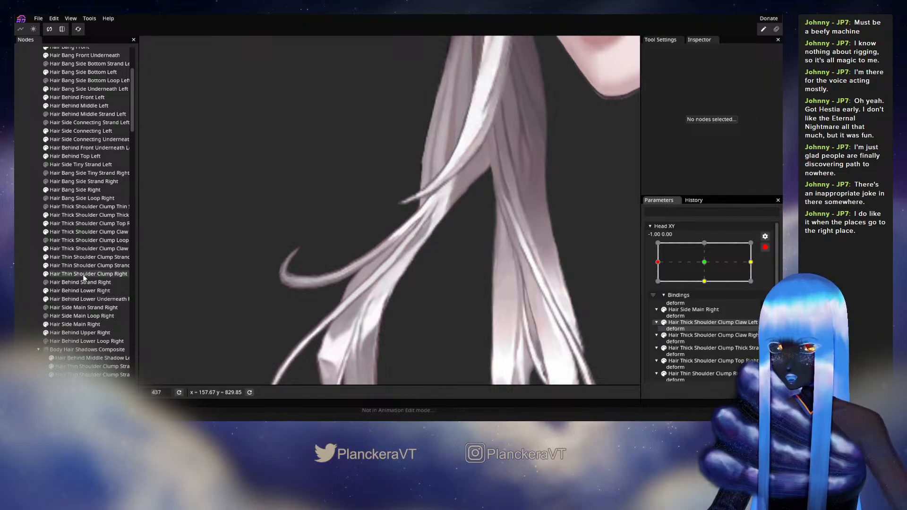
left_click(74, 257)
left_click(76, 265)
scroll(359, 256, "up", 2)
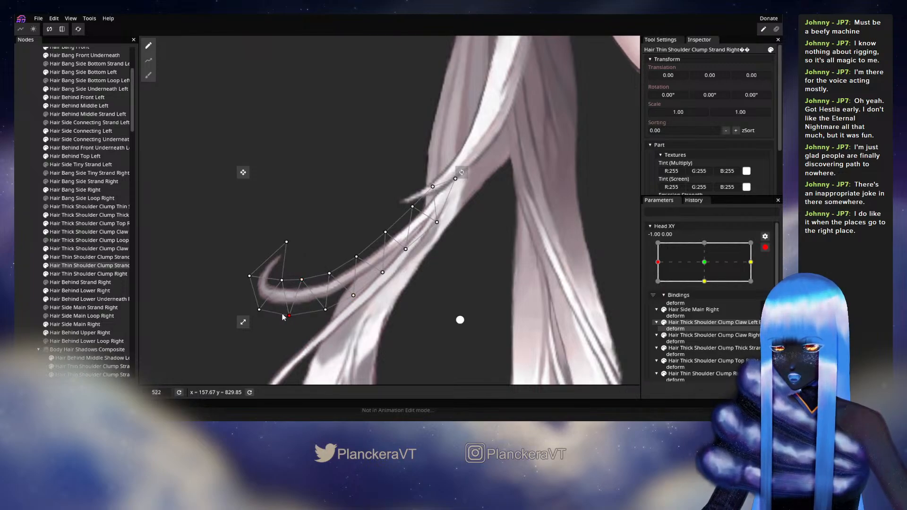
left_click_drag(276, 315, 272, 315)
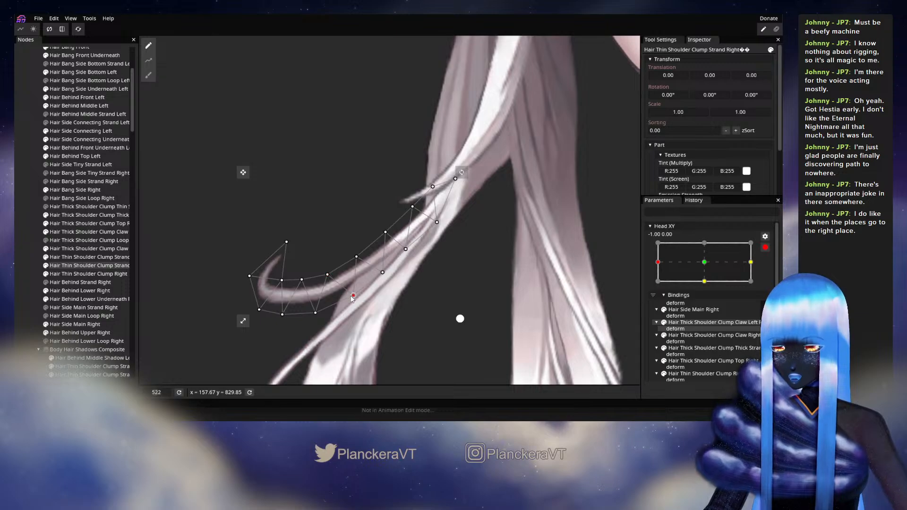
left_click(356, 257)
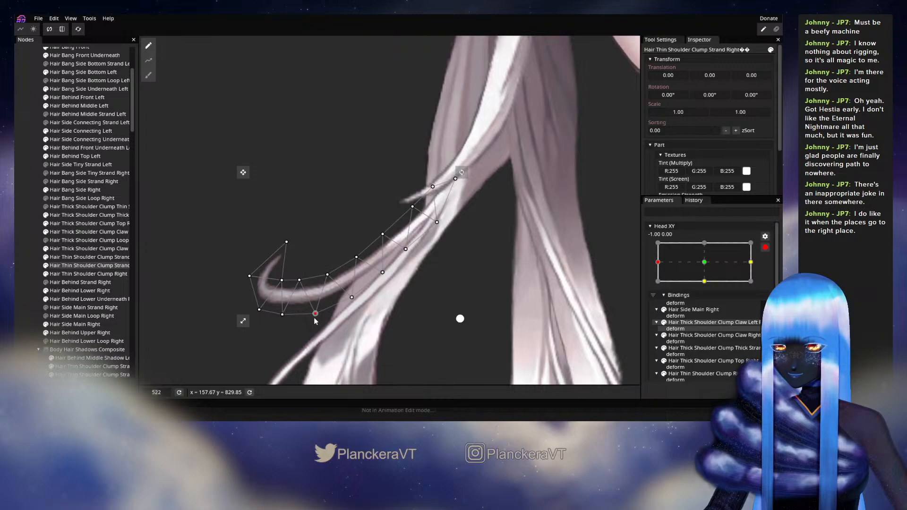
left_click(351, 298)
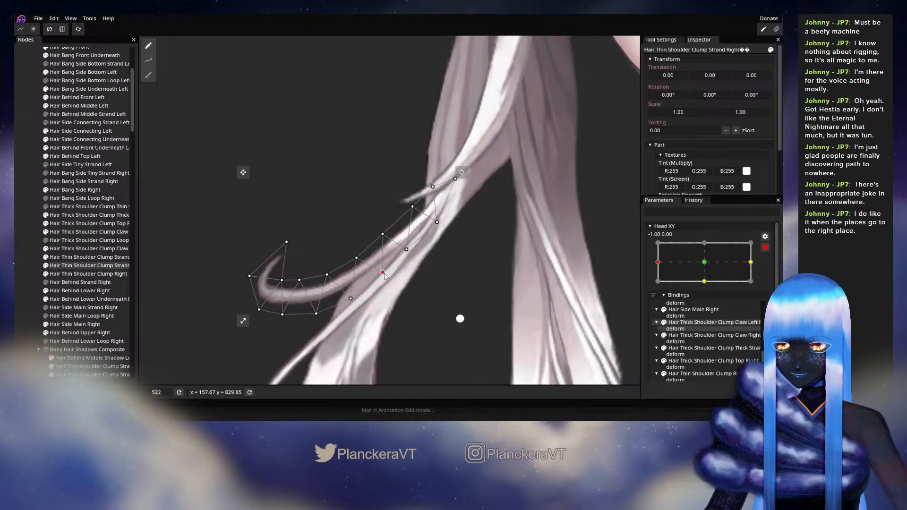
Deselect the strand, disarm Head XY, and check how the reshaped curl moves near -1.00.
left_click(28, 247)
scroll(421, 269, "down", 4)
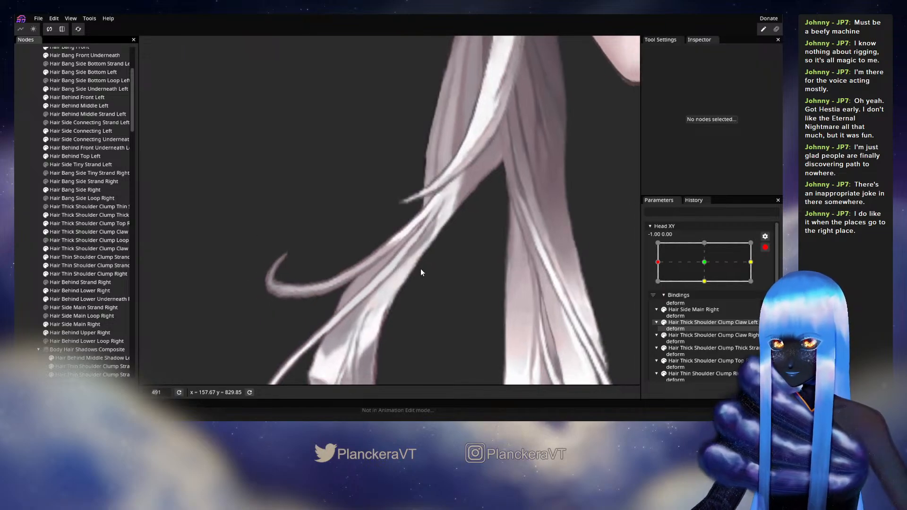
scroll(443, 274, "down", 1)
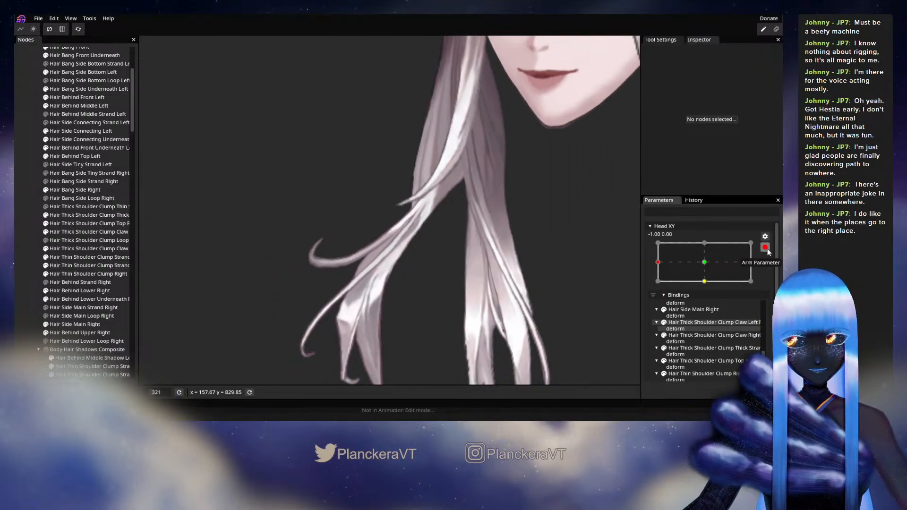
left_click(765, 247)
mouse_move(663, 284)
left_mouse_down()
mouse_move(703, 290)
mouse_move(656, 291)
left_mouse_up()
Rearm Head XY at -1.00, 0.00 and nudge the upper-edge vertices of Hair Thin Shoulder Clump Strand Right slightly up and outward between root and curl.
left_click(770, 270)
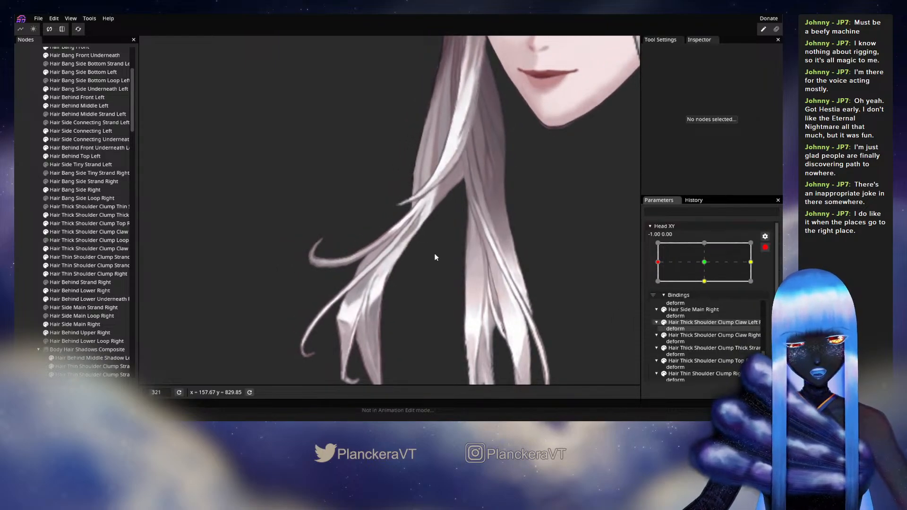
scroll(208, 234, "up", 5)
scroll(196, 229, "up", 1)
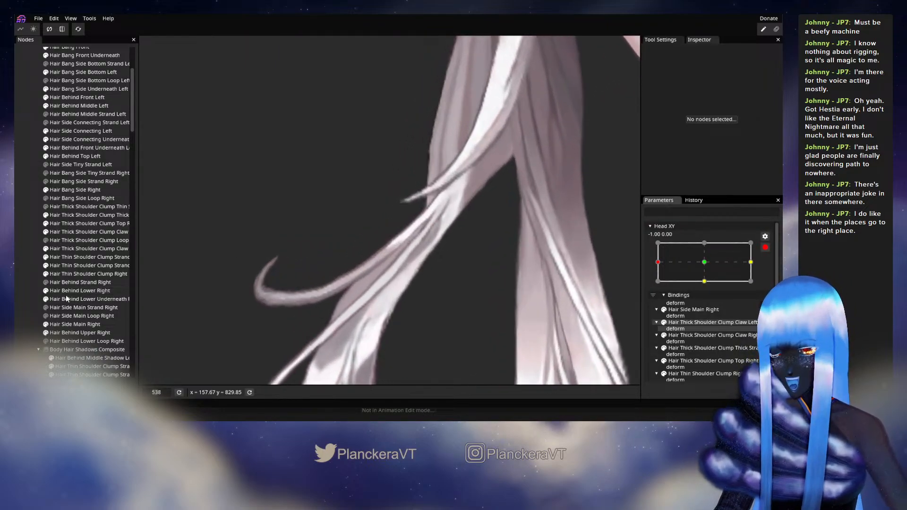
left_click(68, 265)
scroll(350, 261, "up", 1)
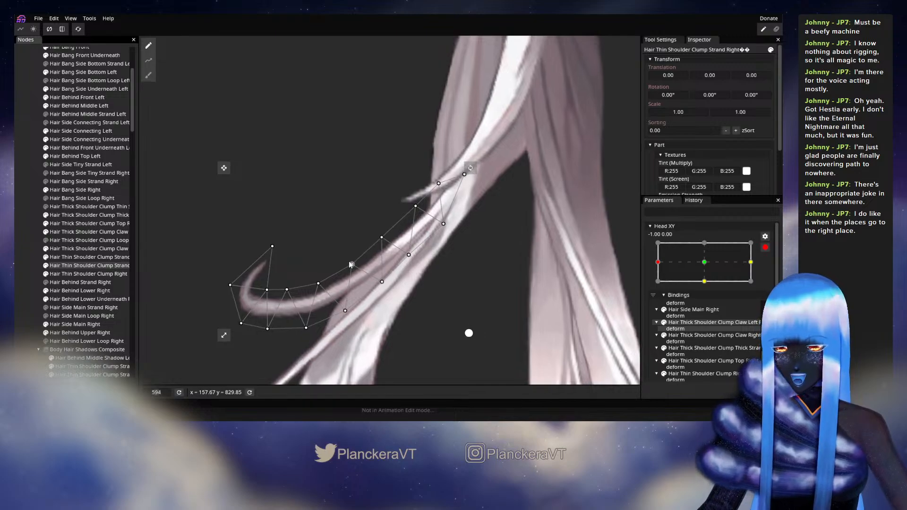
left_click(351, 261)
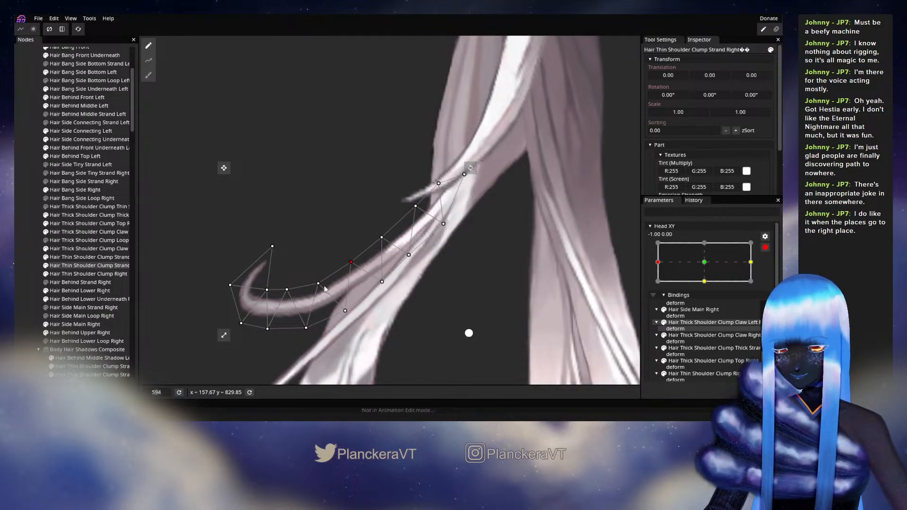
left_click_drag(322, 284, 320, 281)
left_click_drag(382, 239, 411, 253)
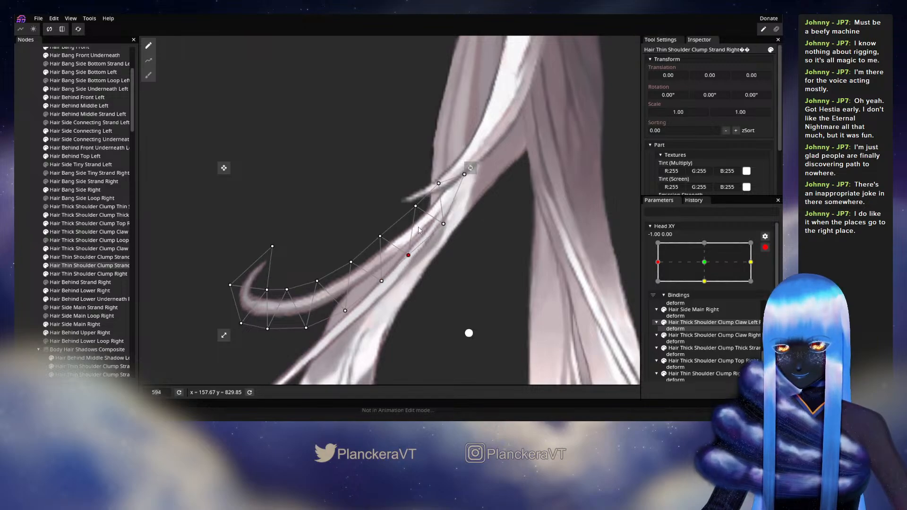
left_click_drag(416, 209, 415, 207)
left_click_drag(353, 265, 316, 279)
Deselect the strand, disarm Head XY, and preview its smoothed upper edge from the centre to -1.00.
left_click(47, 264)
scroll(430, 256, "down", 2)
left_click(765, 248)
left_click_drag(700, 280, 656, 280)
Rearm Head XY at -1.00, 0.00 and refine the upper-edge vertices of Hair Thin Shoulder Clump Strand Right from the curl up to the root.
left_click(770, 271)
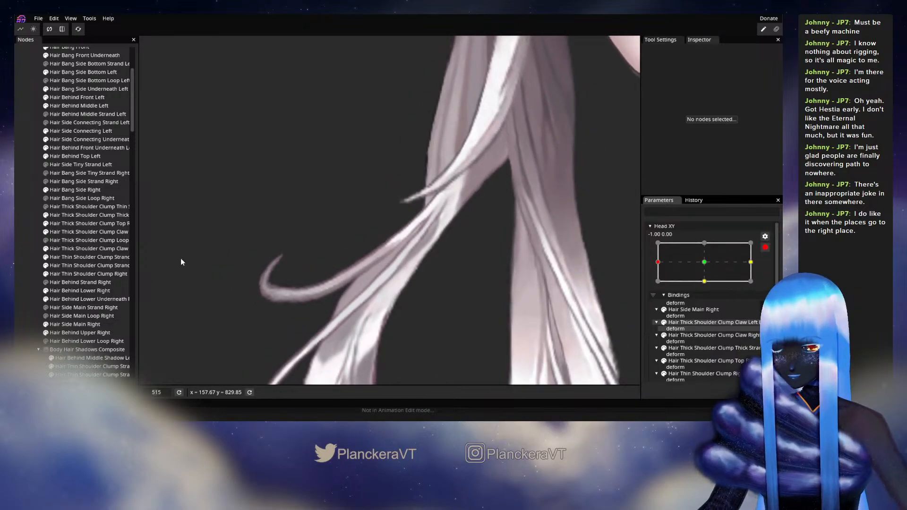
left_click(89, 266)
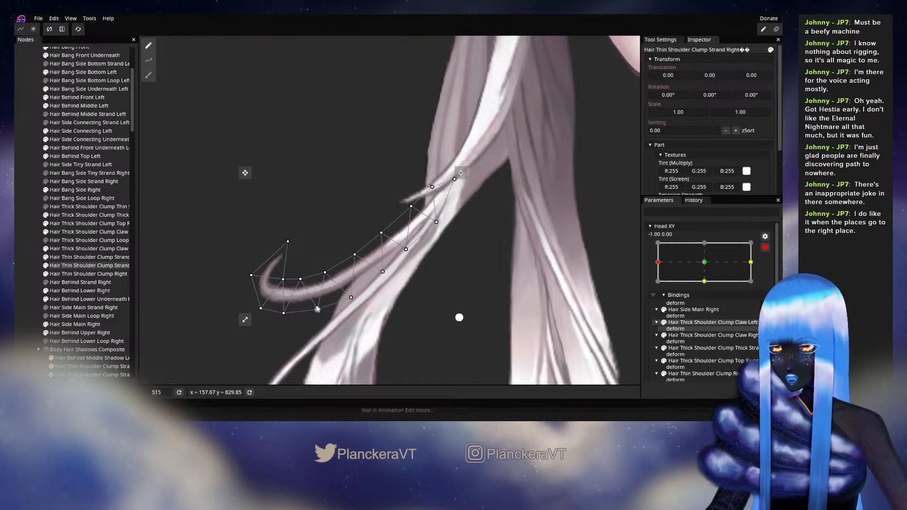
left_click(324, 270)
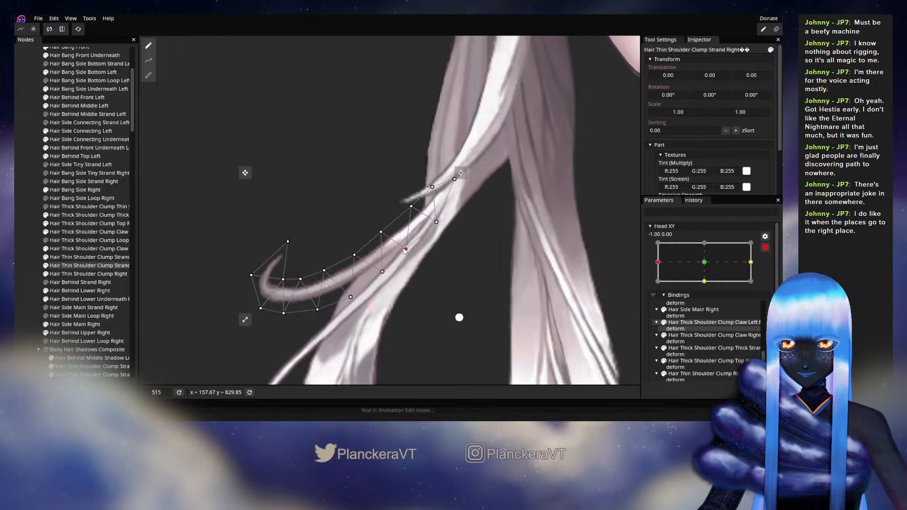
left_click(410, 207)
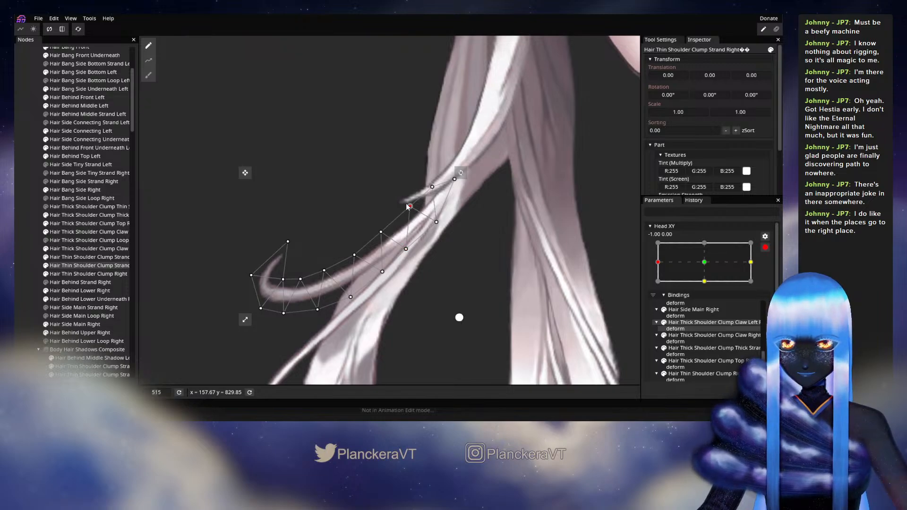
Deselect the strand, disarm Head XY, and recheck the strand's upper contour around -1.00.
left_click(41, 239)
left_click(764, 247)
mouse_move(658, 285)
left_mouse_down()
mouse_move(709, 292)
mouse_move(661, 297)
mouse_move(715, 298)
mouse_move(657, 286)
mouse_move(699, 286)
mouse_move(651, 287)
left_mouse_up()
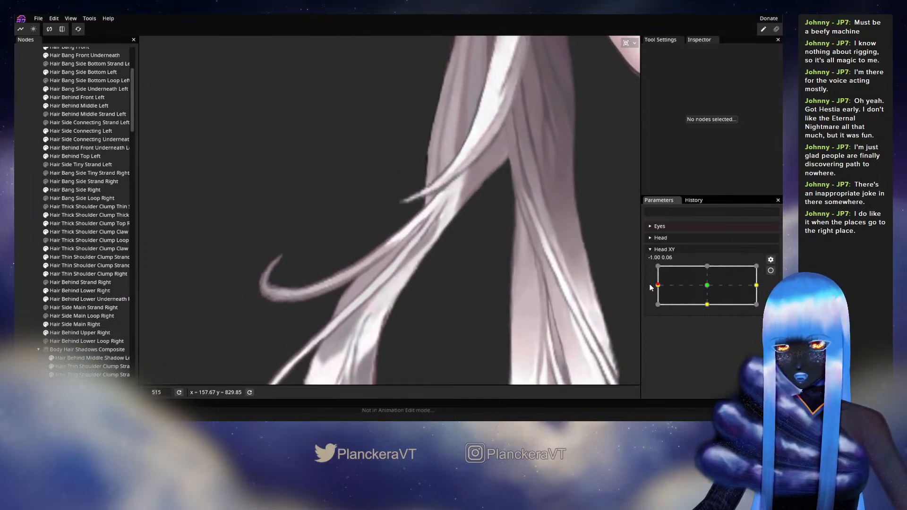
Rearm Head XY at -1.00, 0.00 and raise the lower-edge vertices of Hair Thin Shoulder Clump Strand Right slightly from mid-length to the curl.
left_click(770, 270)
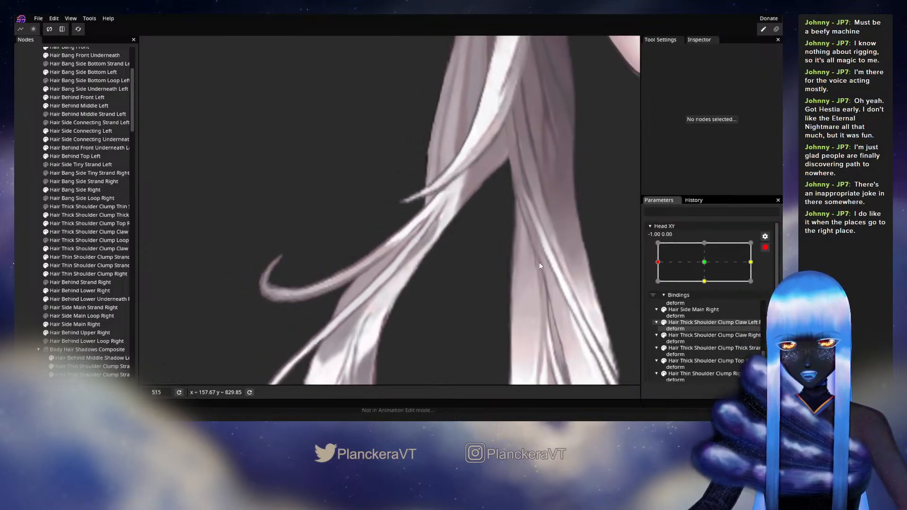
left_click(76, 258)
left_click(66, 265)
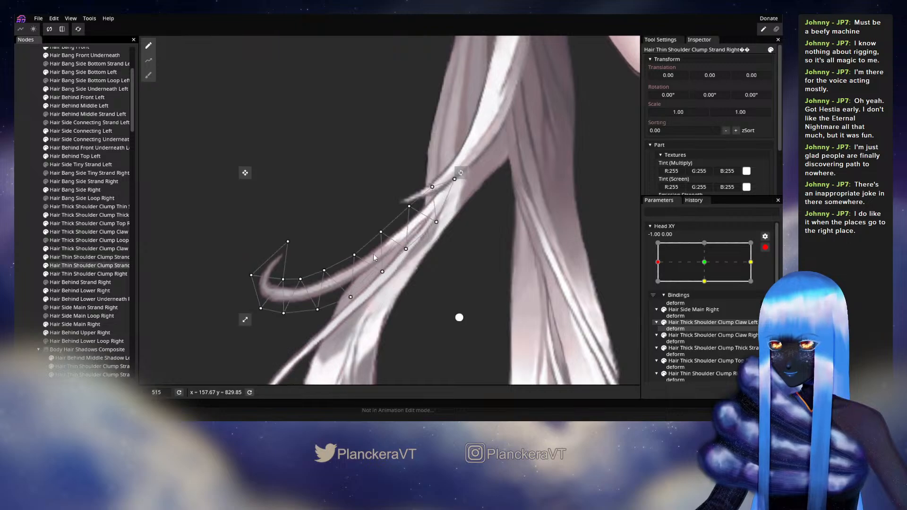
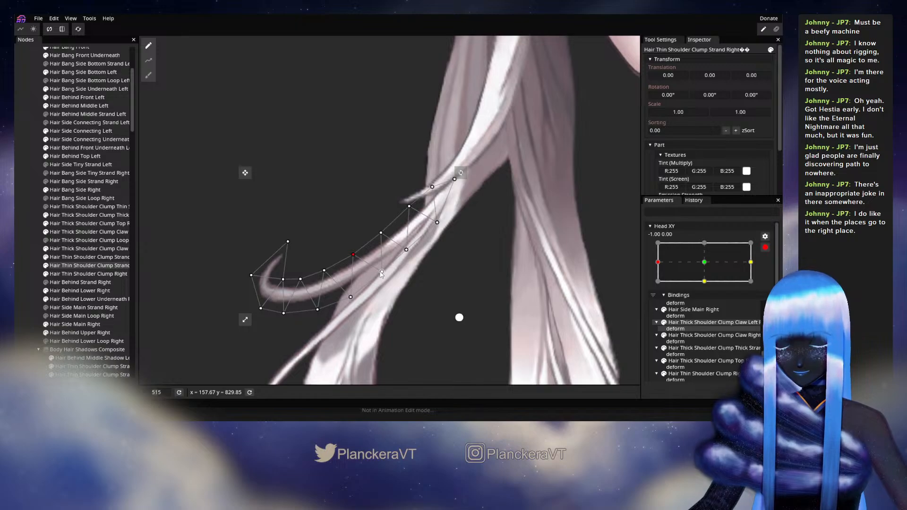
left_click_drag(350, 298, 349, 296)
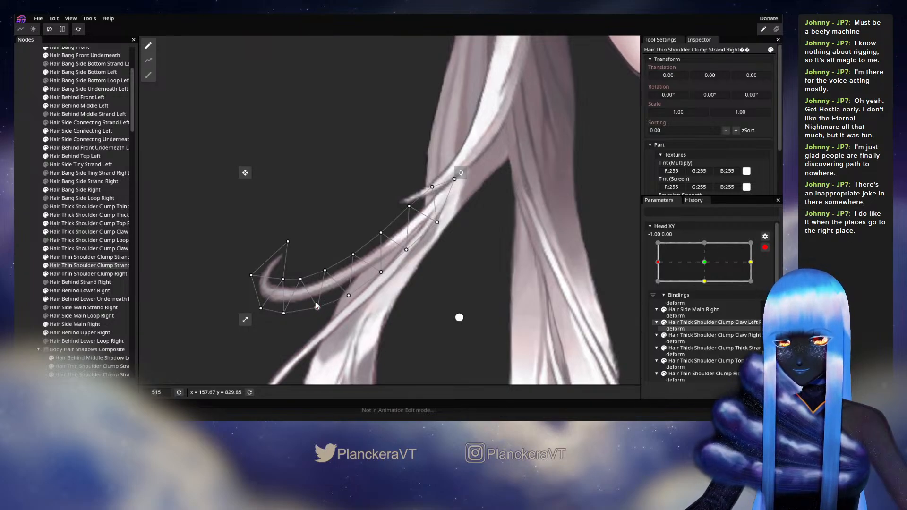
left_click_drag(287, 313, 288, 312)
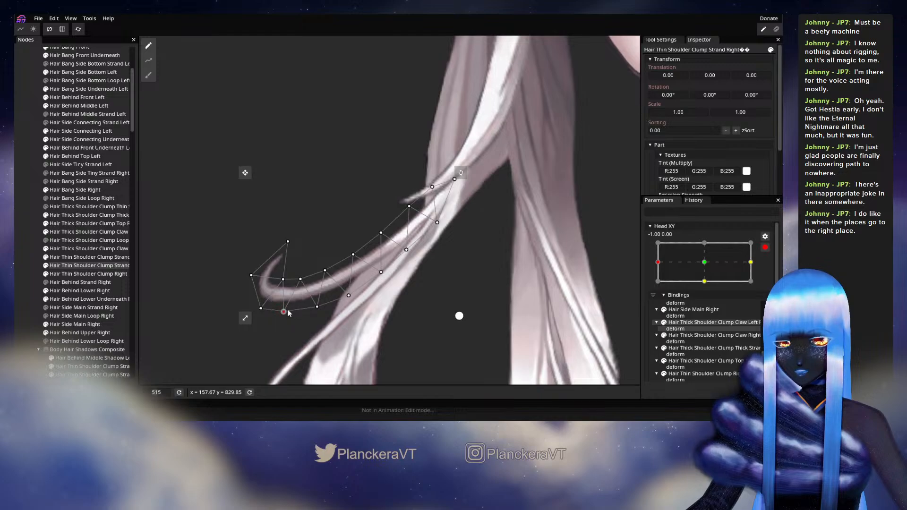
Deselect the strand, disarm Head XY, and preview the raised lower edge near -1.00.
left_click(17, 262)
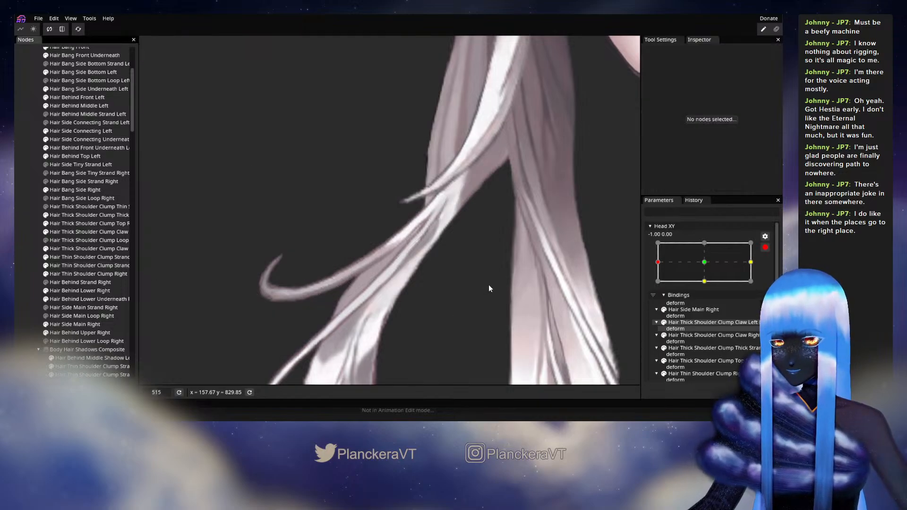
left_click(765, 248)
mouse_move(658, 284)
left_mouse_down()
mouse_move(720, 281)
mouse_move(654, 282)
left_mouse_up()
Rearm Head XY at -1.00, 0.00 and nudge the upper- and lower-edge vertices of Hair Thin Shoulder Clump Strand Right from mid-length to the curl.
left_click(771, 273)
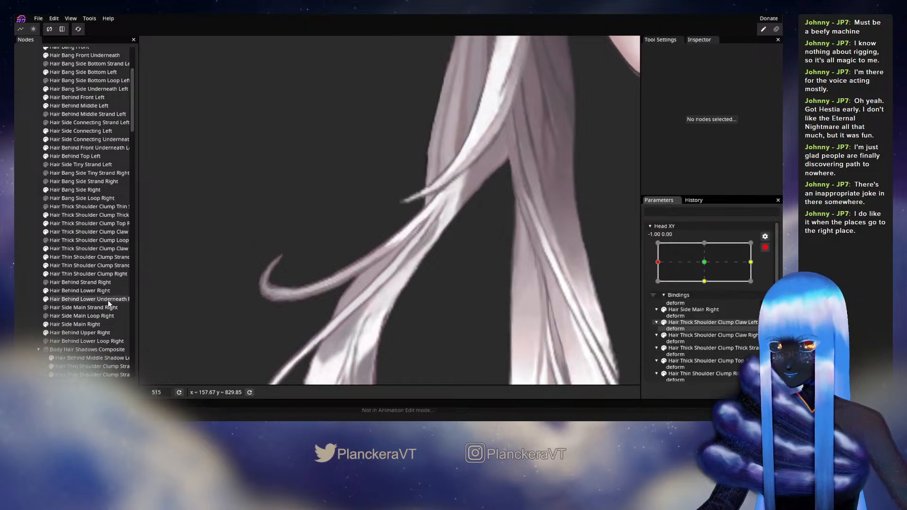
left_click(78, 266)
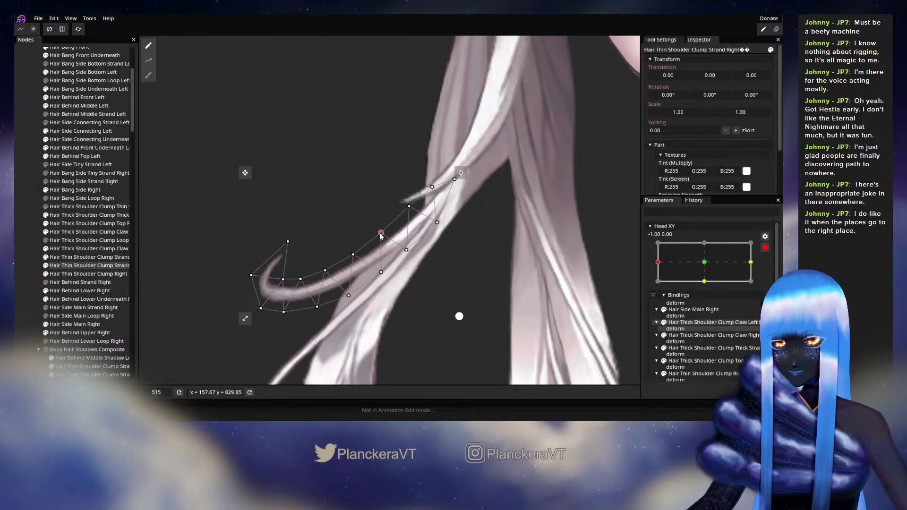
left_click_drag(379, 232, 350, 253)
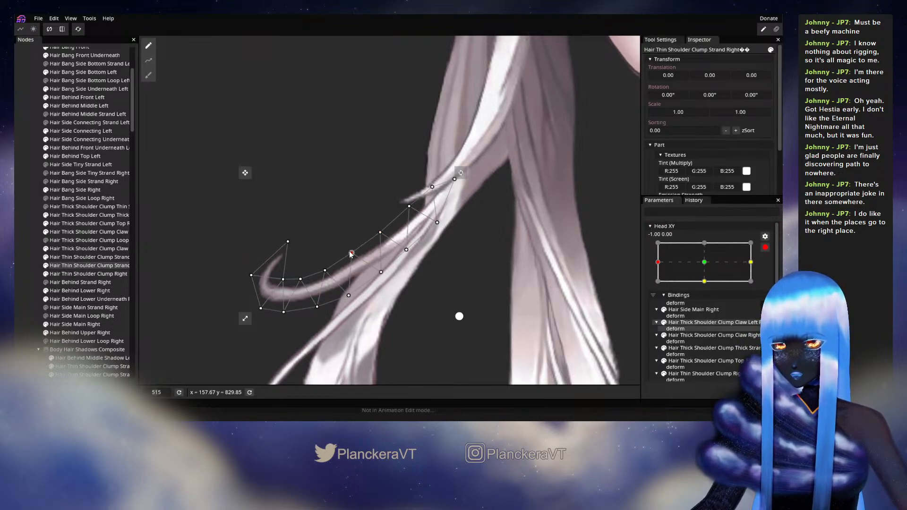
left_click(349, 295)
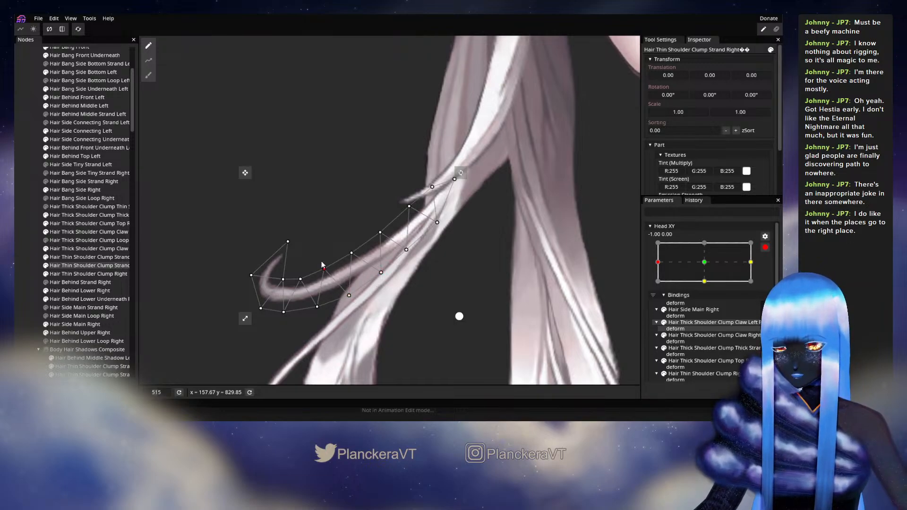
left_click(317, 307)
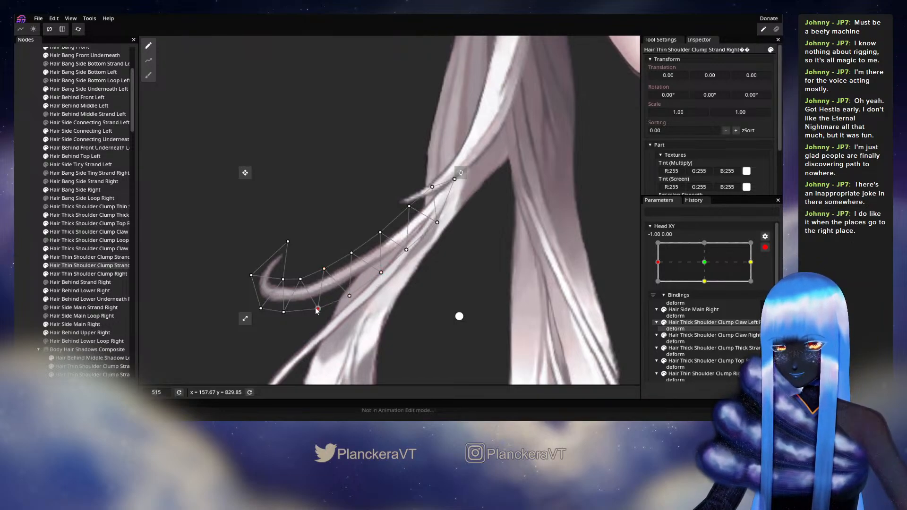
left_click(300, 279)
left_click_drag(301, 275, 301, 273)
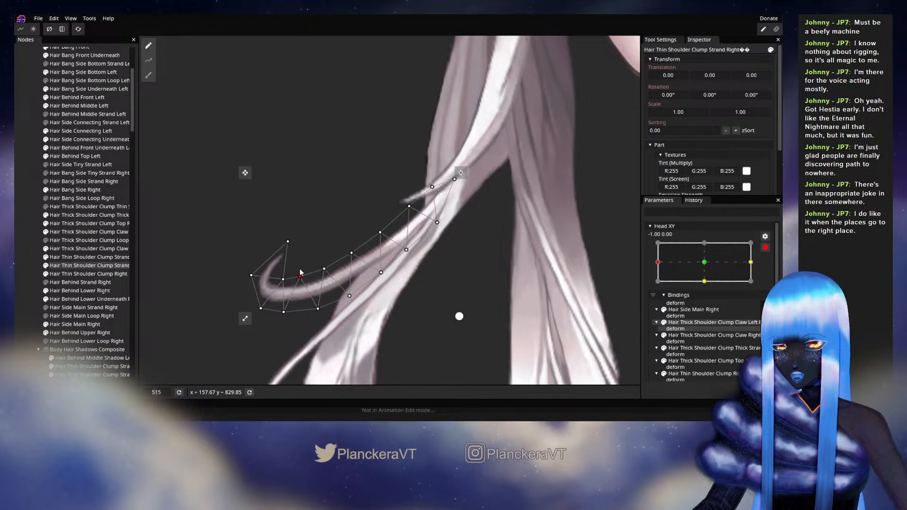
left_click_drag(287, 315, 285, 318)
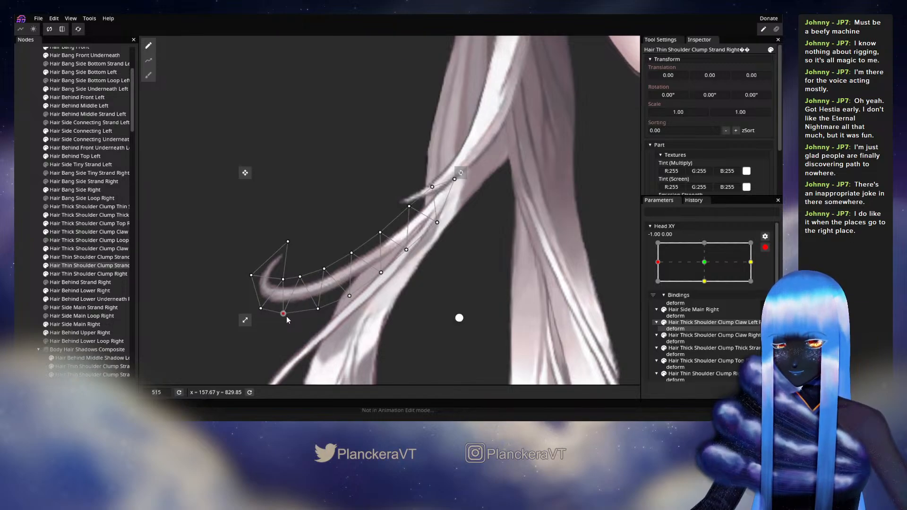
Deselect the strand, disarm Head XY, and preview the reshaped curl through the horizontal head turn.
left_click(260, 293)
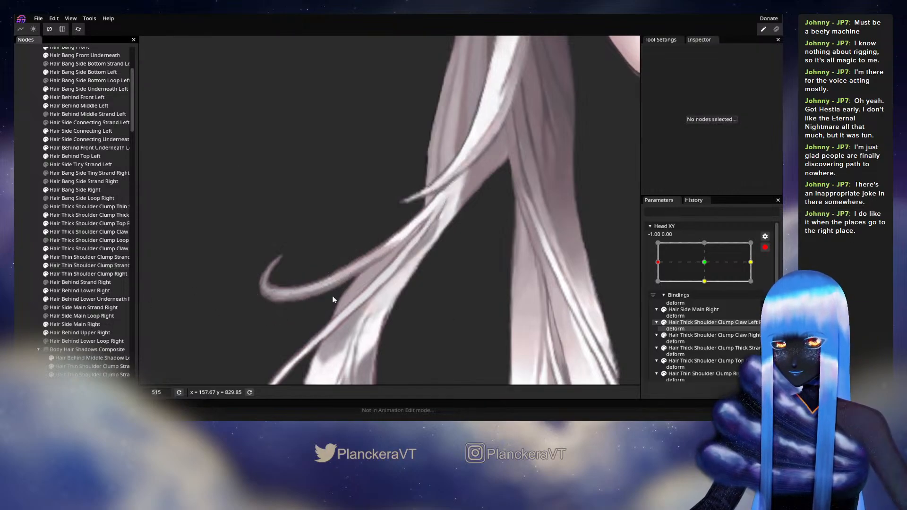
left_click(765, 247)
left_click_drag(657, 285, 749, 280)
Rearm Head XY at -1.00, 0.00 and nudge the root-end vertices of Hair Thin Shoulder Clump Strand Right slightly toward the curl.
left_click(770, 271)
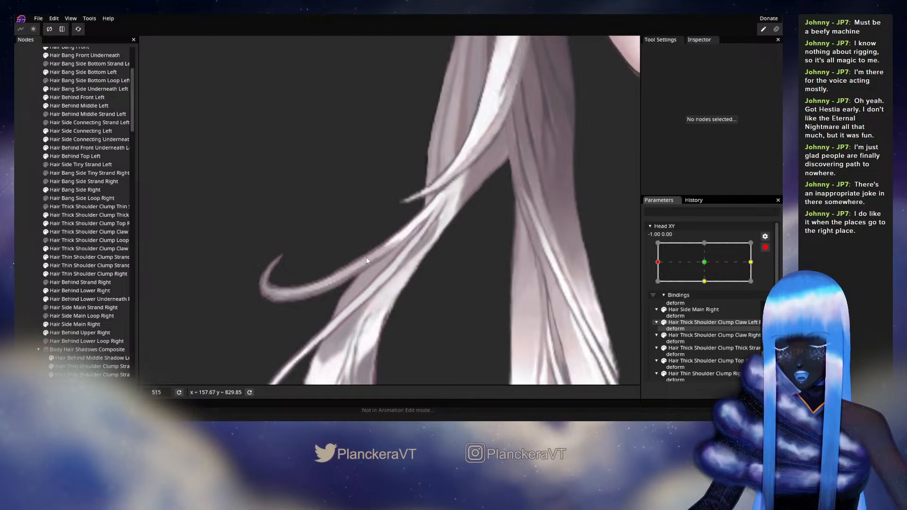
left_click(66, 275)
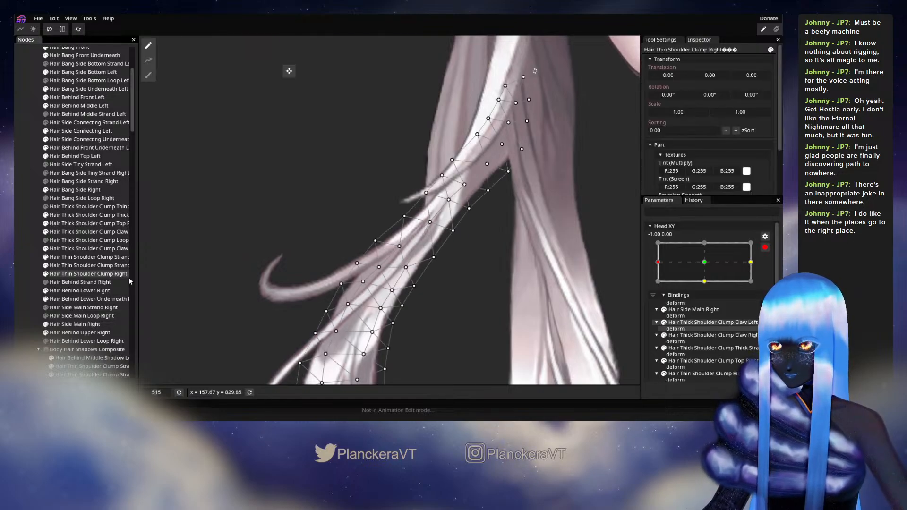
left_click(93, 266)
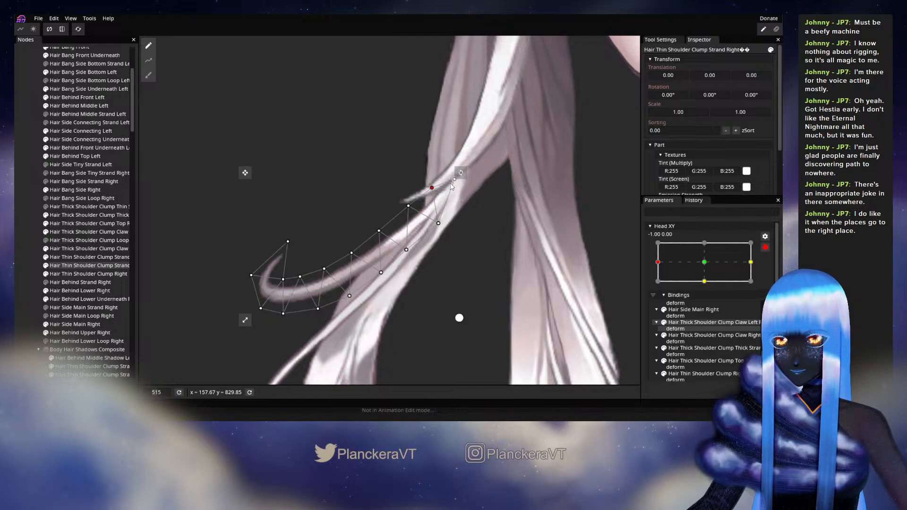
left_click_drag(455, 179, 450, 178)
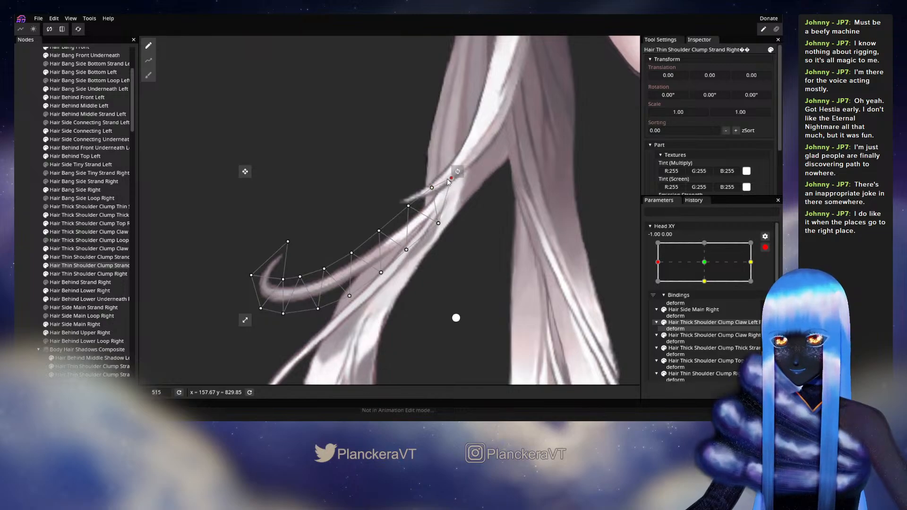
Deselect the strand, disarm Head XY, and inspect the hair near -1.00 both across the whole head and close to the shoulder clump.
left_click(32, 236)
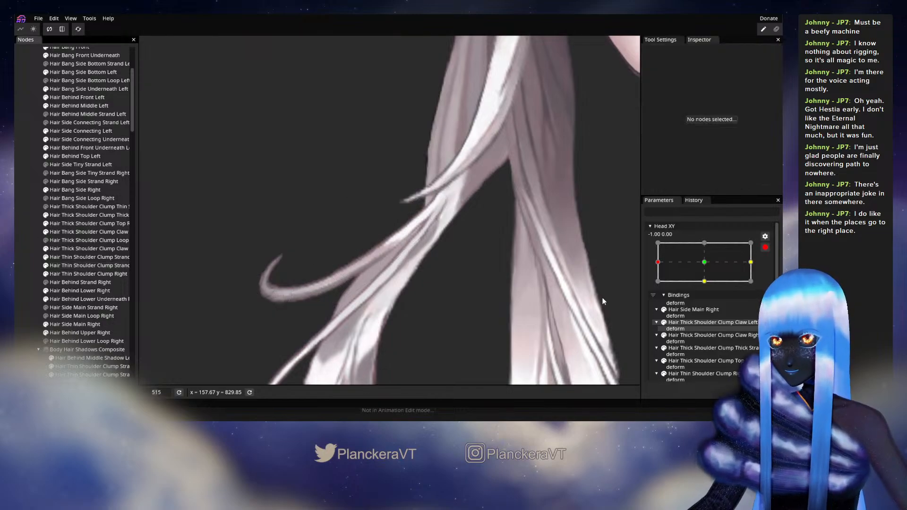
left_click(765, 247)
mouse_move(668, 283)
left_mouse_down()
mouse_move(705, 288)
mouse_move(654, 284)
left_mouse_up()
scroll(529, 284, "down", 5)
scroll(534, 289, "down", 4)
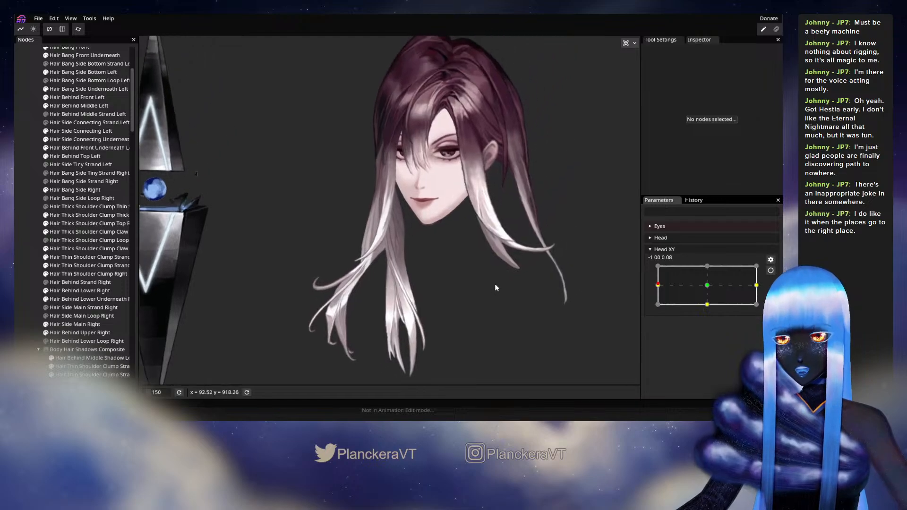
scroll(495, 286, "down", 2)
left_click_drag(674, 291, 657, 284)
scroll(349, 314, "up", 6)
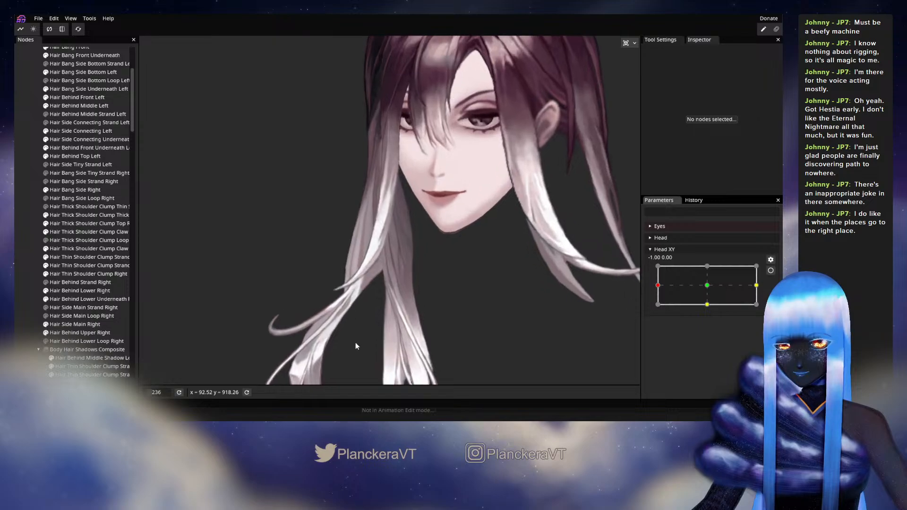
scroll(356, 348, "up", 4)
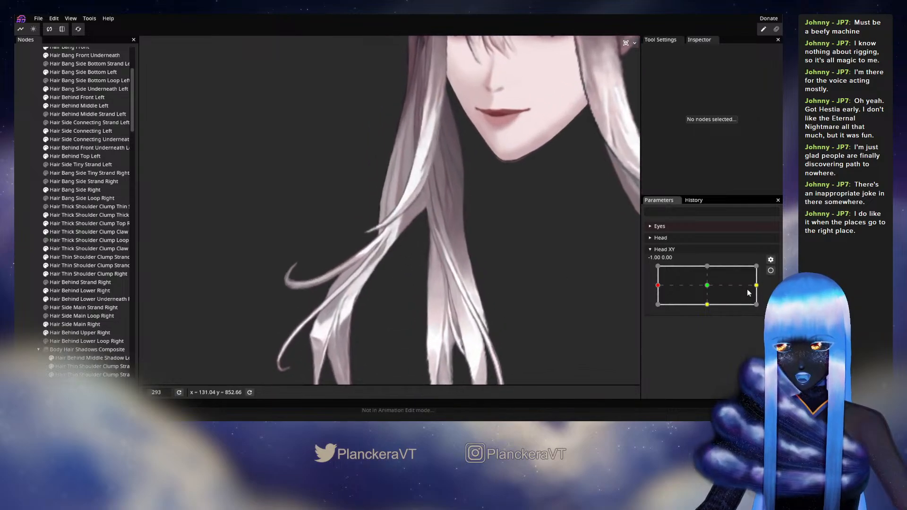
left_click(770, 270)
scroll(373, 279, "up", 2)
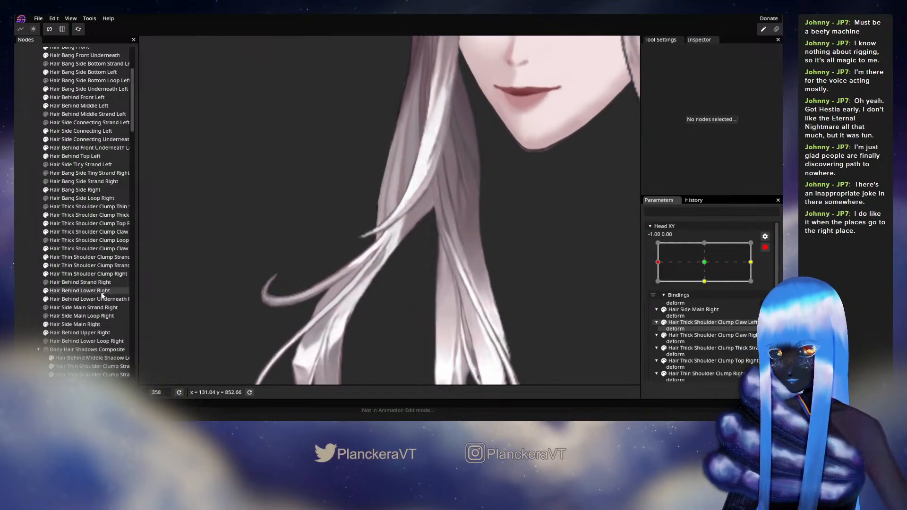
left_click(765, 247)
mouse_move(661, 284)
left_mouse_down()
mouse_move(706, 279)
mouse_move(646, 283)
left_mouse_up()
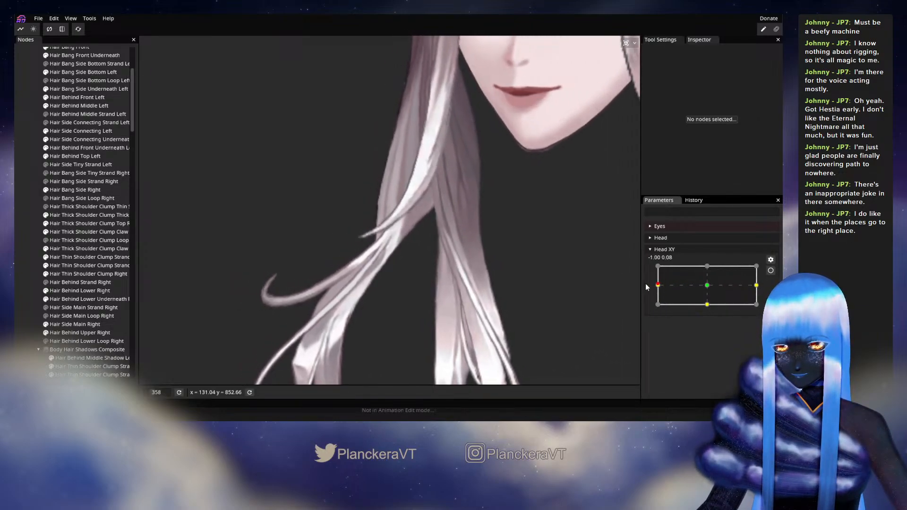
Rearm Head XY at -1.00, 0.00 and shift the inner vertex of Hair Thin Shoulder Clump Right slightly outward where the curled strand branches off.
left_click(770, 270)
scroll(402, 314, "up", 2)
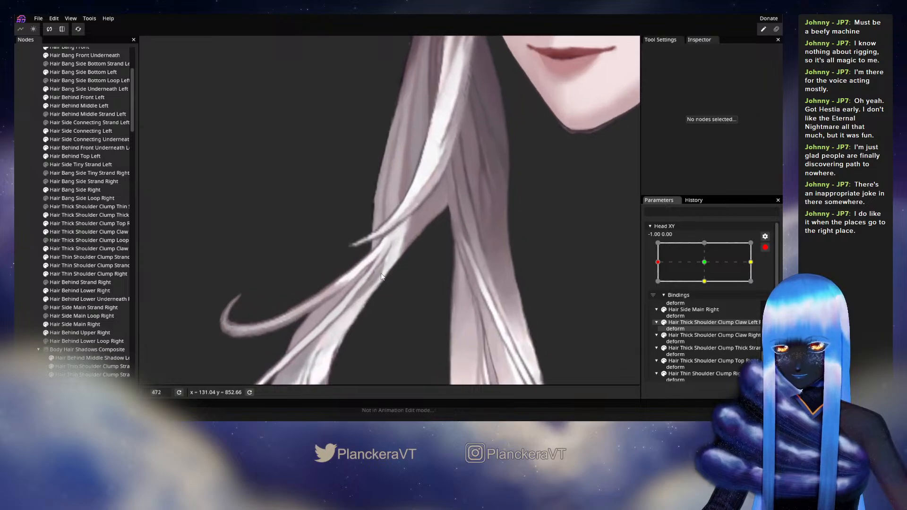
left_click(59, 266)
left_click(60, 273)
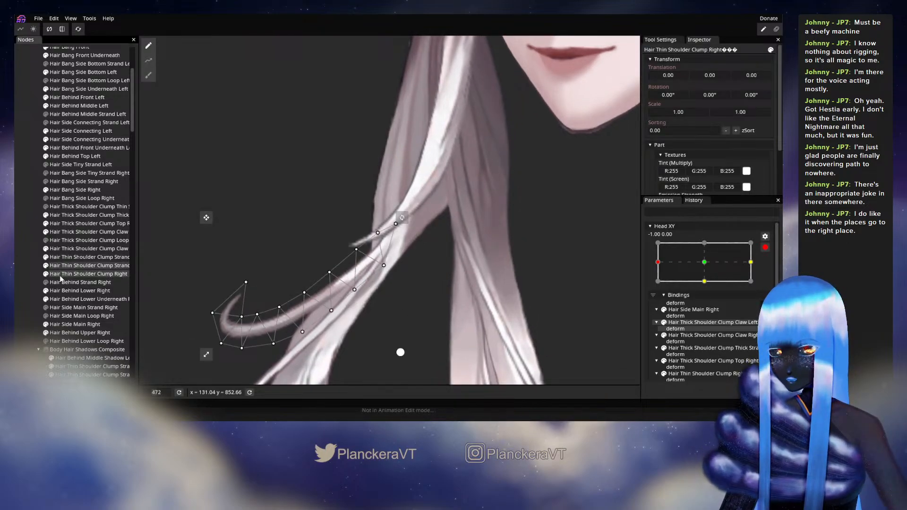
scroll(410, 302, "up", 1)
left_click_drag(375, 269, 371, 270)
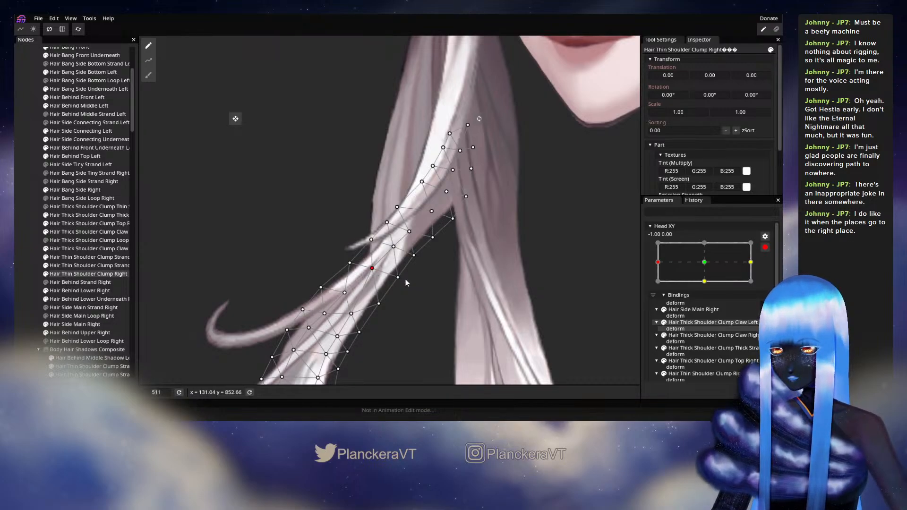
Deselect the clump, disarm Head XY, and check the strand's branching area near -1.00.
left_click(180, 260)
scroll(472, 298, "down", 5)
scroll(469, 303, "down", 3)
left_click(765, 248)
left_click_drag(657, 285, 605, 284)
scroll(379, 310, "up", 5)
scroll(382, 304, "up", 7)
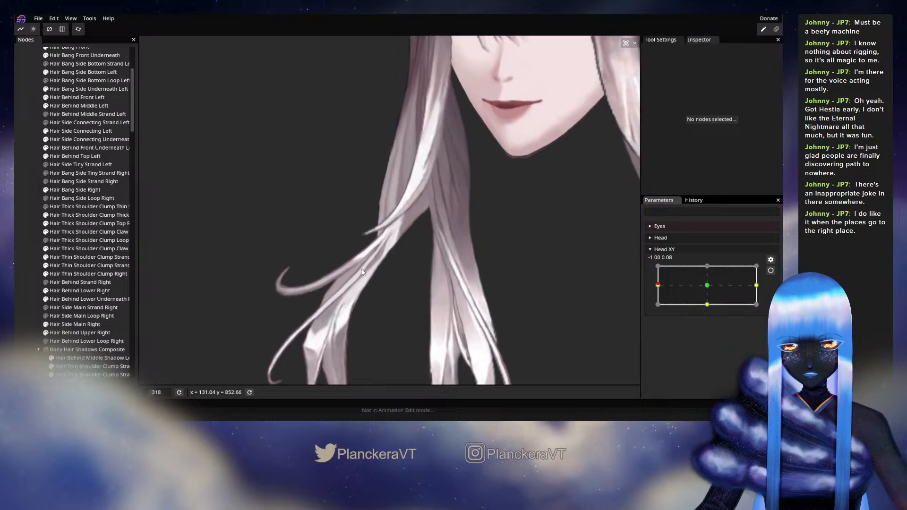
Rearm Head XY at -1.00, 0.00 and nudge the mid-length vertices of Hair Thin Shoulder Clump Strand Middle Right.
left_click(770, 270)
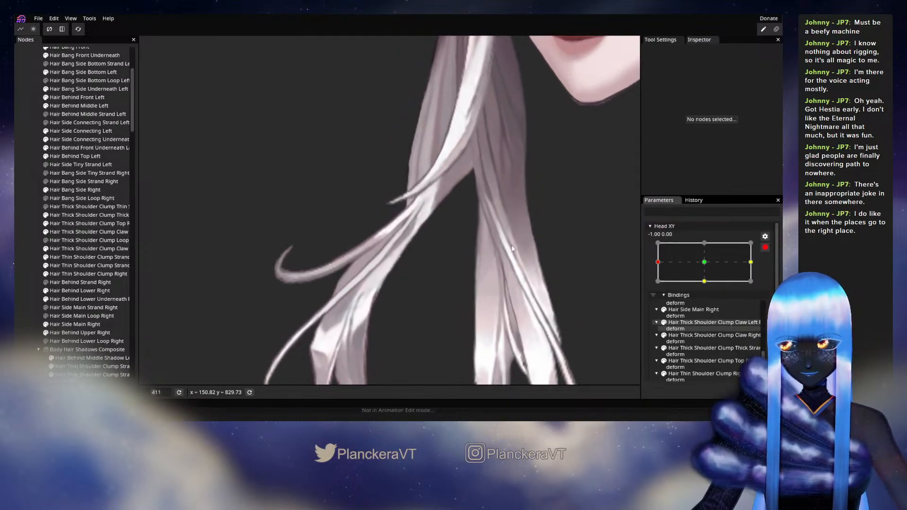
left_click(77, 258)
scroll(377, 201, "up", 2)
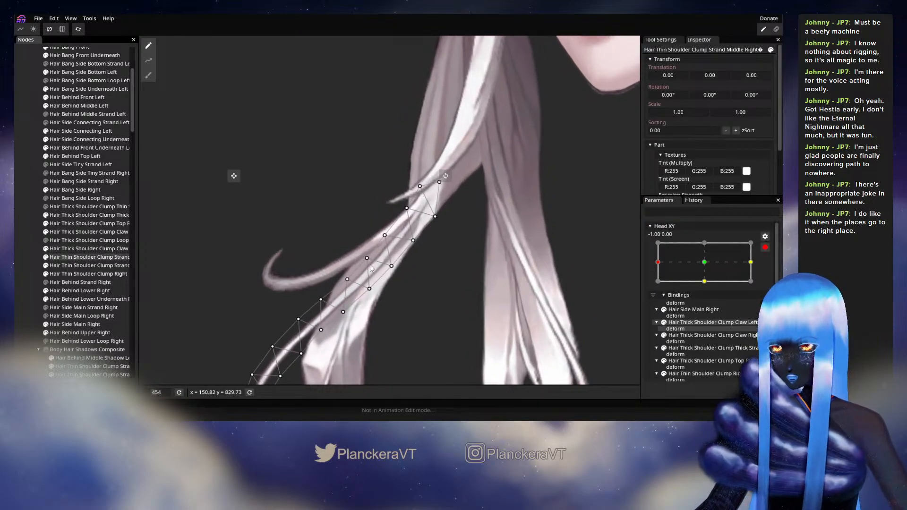
left_click_drag(365, 258, 364, 258)
left_click_drag(368, 291, 342, 277)
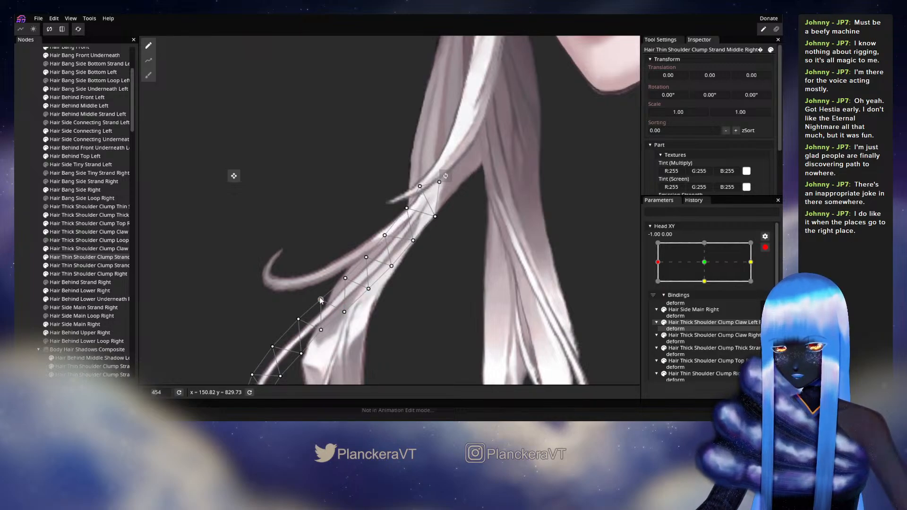
Deselect the middle strand, disarm Head XY, and preview the whole head of hair through various head turns.
left_click(32, 239)
scroll(480, 291, "down", 6)
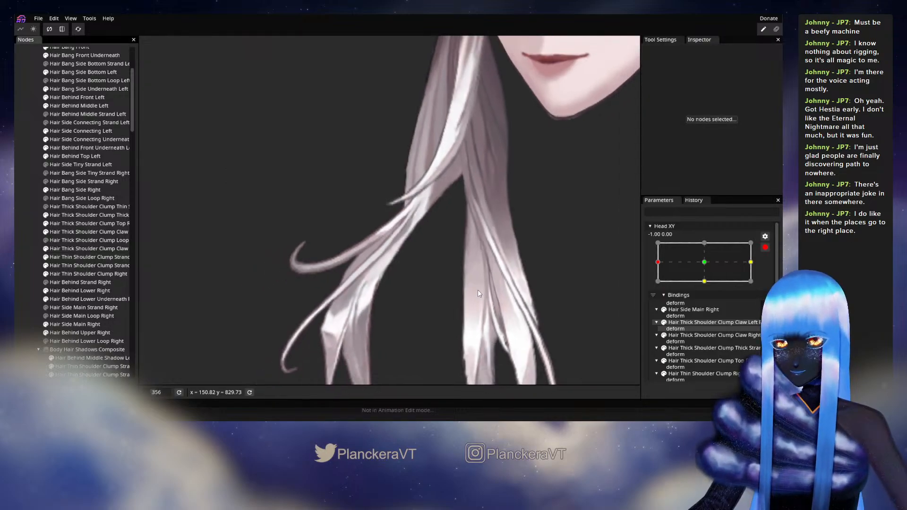
scroll(476, 296, "down", 3)
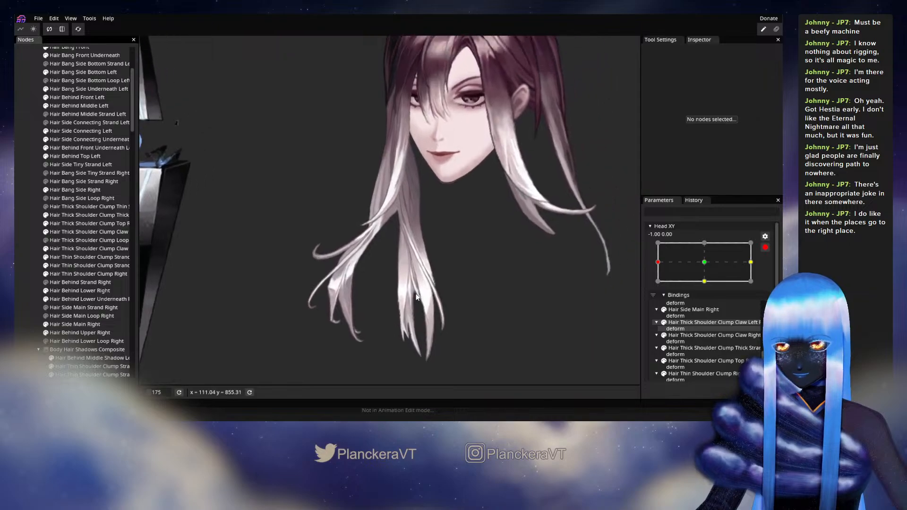
left_click(764, 247)
left_click_drag(668, 293, 657, 272)
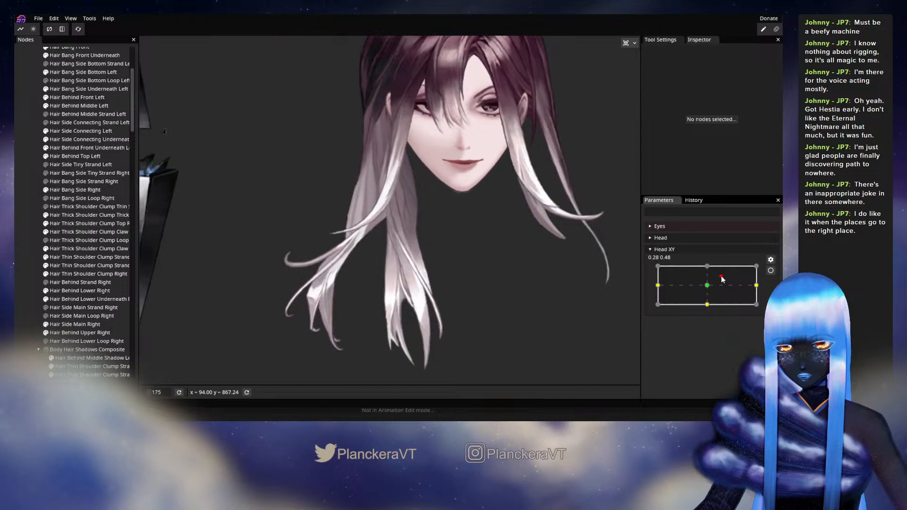
scroll(510, 256, "down", 4)
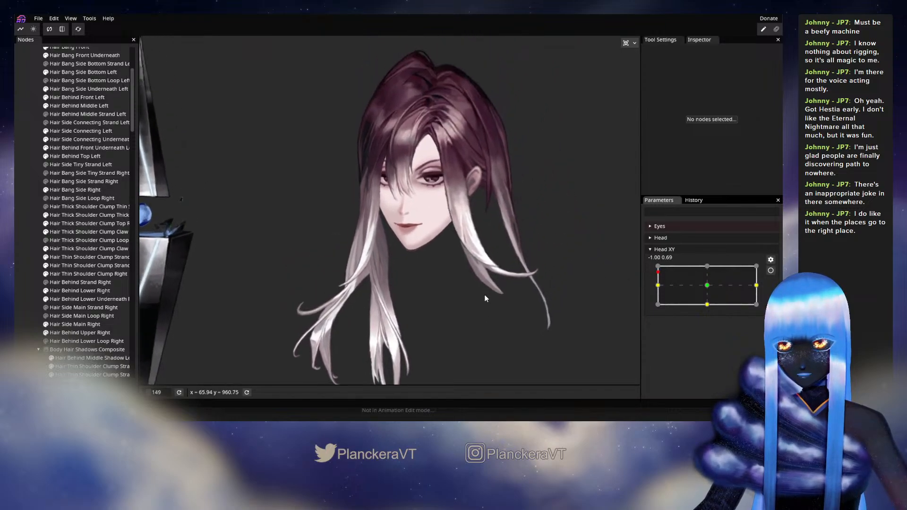
mouse_move(659, 288)
left_mouse_down()
mouse_move(690, 289)
mouse_move(656, 283)
left_mouse_up()
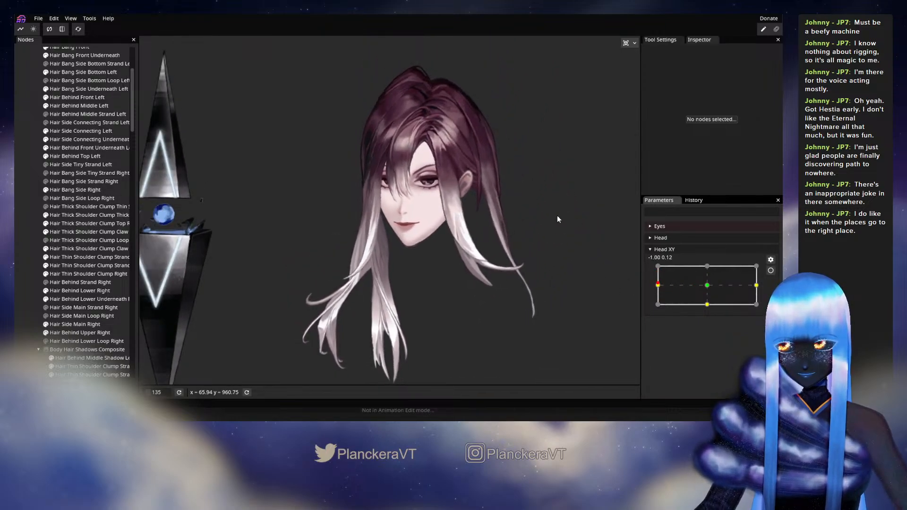
Reset all parameters to their defaults and set L Eye Blink to 0.00 to close the left eye.
left_click(78, 29)
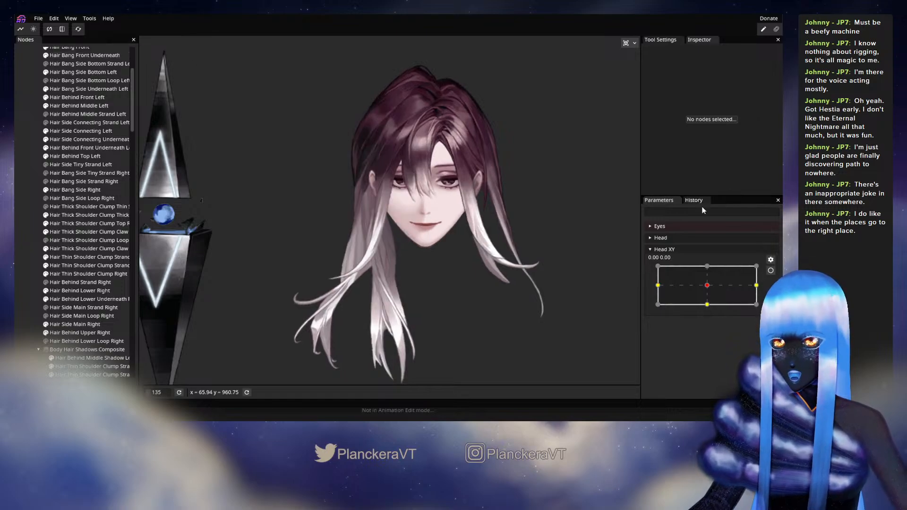
left_click(671, 227)
left_click_drag(746, 255, 661, 254)
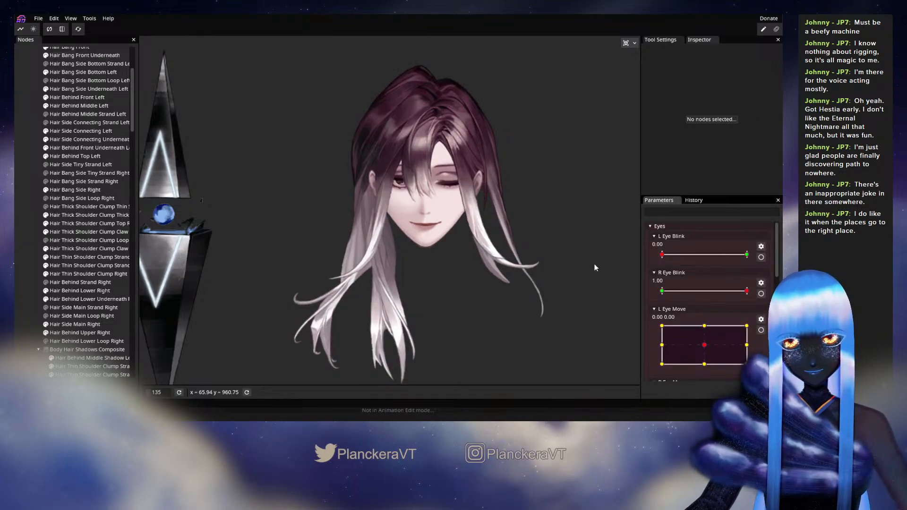
Test the eyebrow parameter and preview the Head XY turn to -1.00 with the left eye closed.
scroll(698, 301, "down", 6)
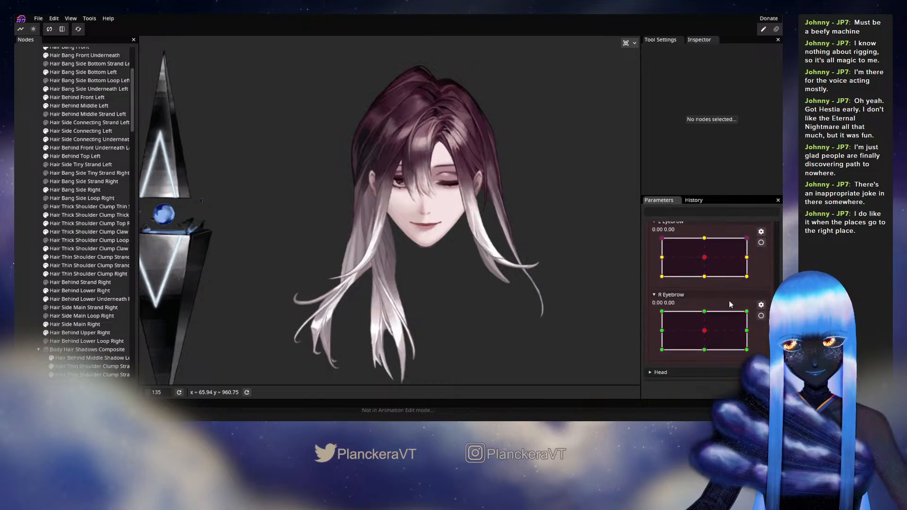
left_click_drag(707, 302, 732, 343)
scroll(703, 279, "up", 2)
scroll(686, 309, "down", 1)
scroll(715, 296, "up", 1)
scroll(717, 297, "up", 3)
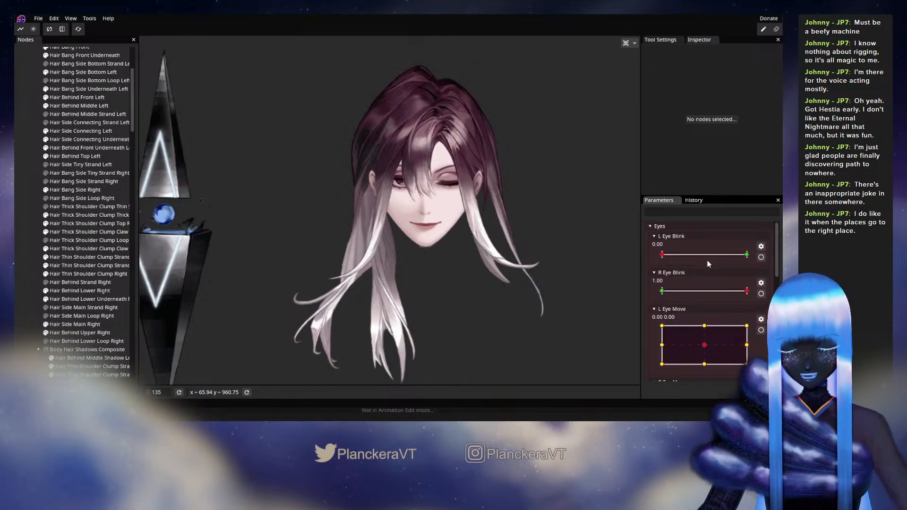
left_click(688, 227)
left_click_drag(707, 285, 654, 284)
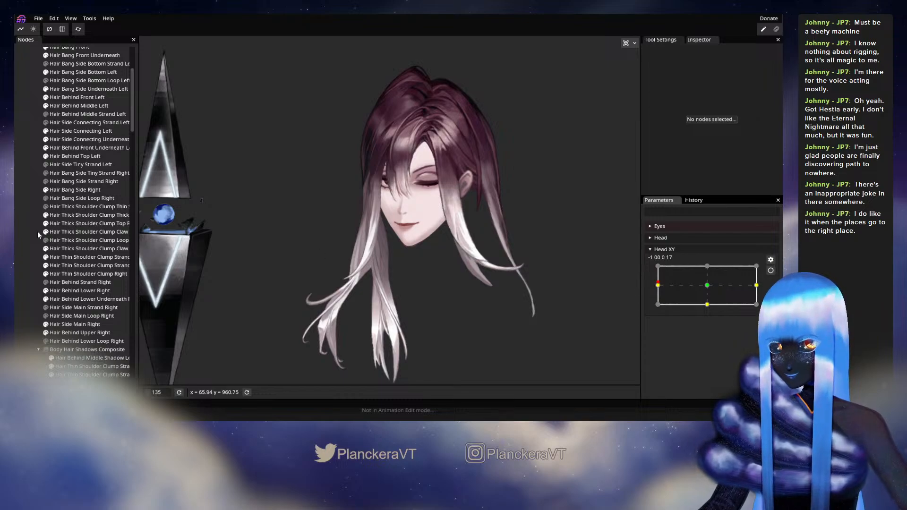
scroll(52, 218, "up", 5)
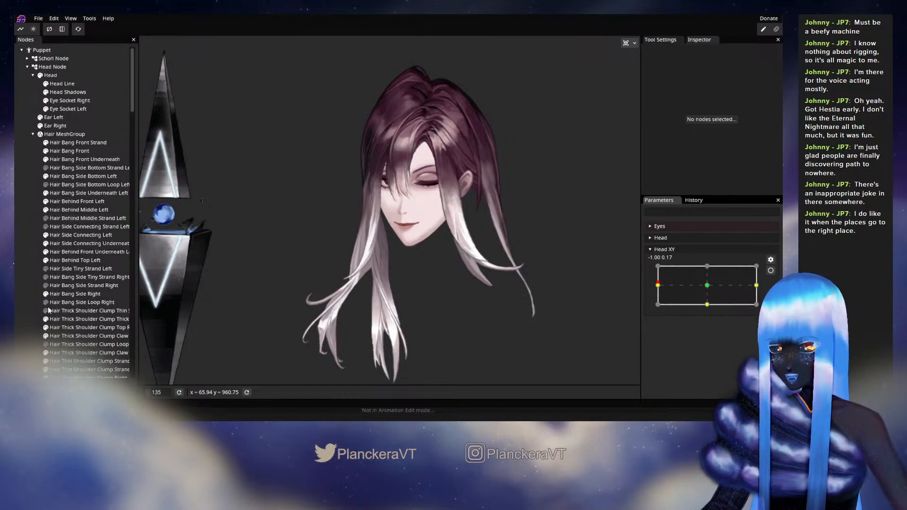
scroll(74, 322, "down", 3)
scroll(74, 323, "down", 2)
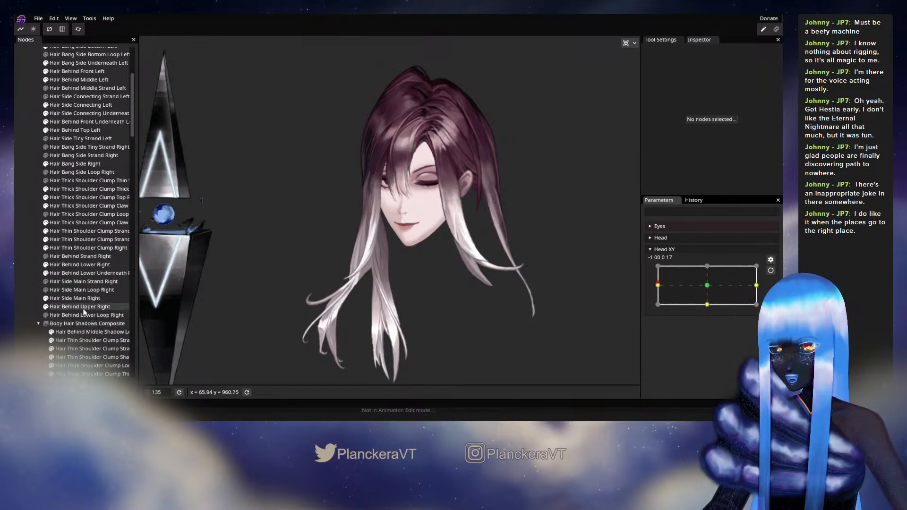
scroll(83, 312, "up", 2)
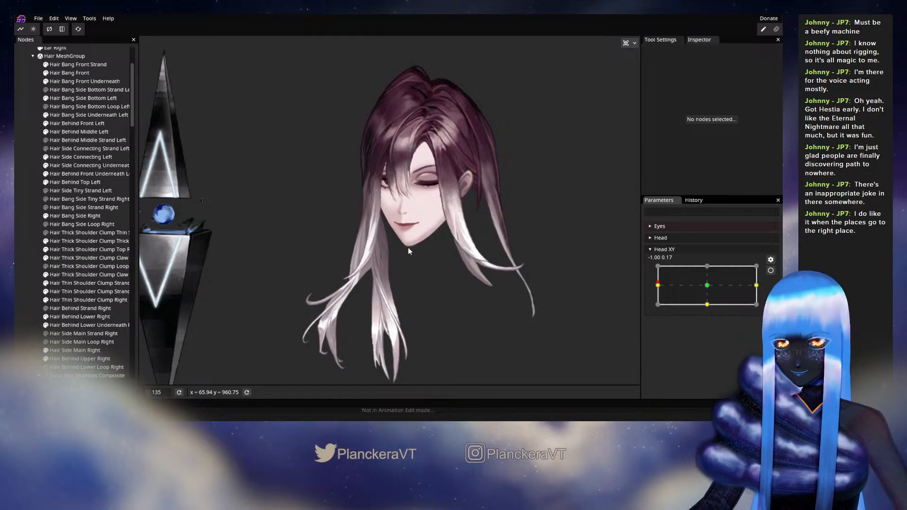
left_click_drag(410, 248, 365, 255)
scroll(366, 254, "down", 3)
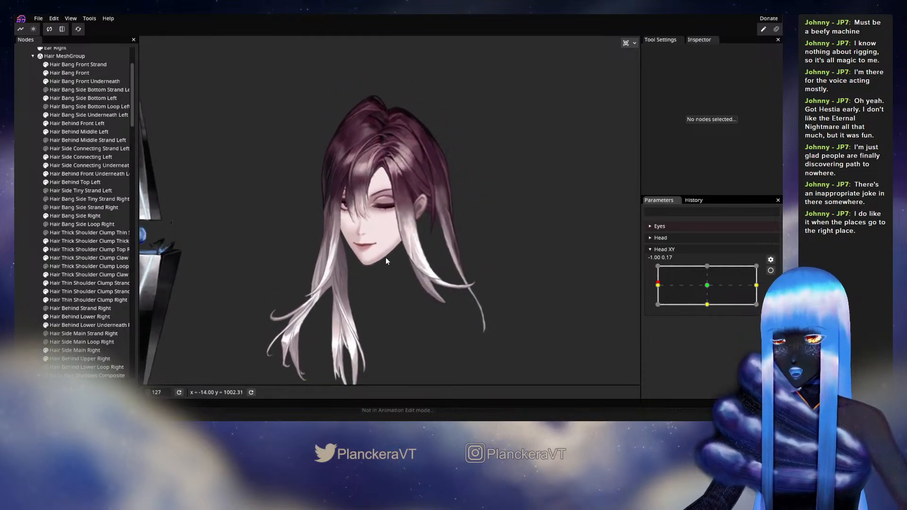
Save the puppet project to its existing file, shalommodel1.inx.
left_click(39, 18)
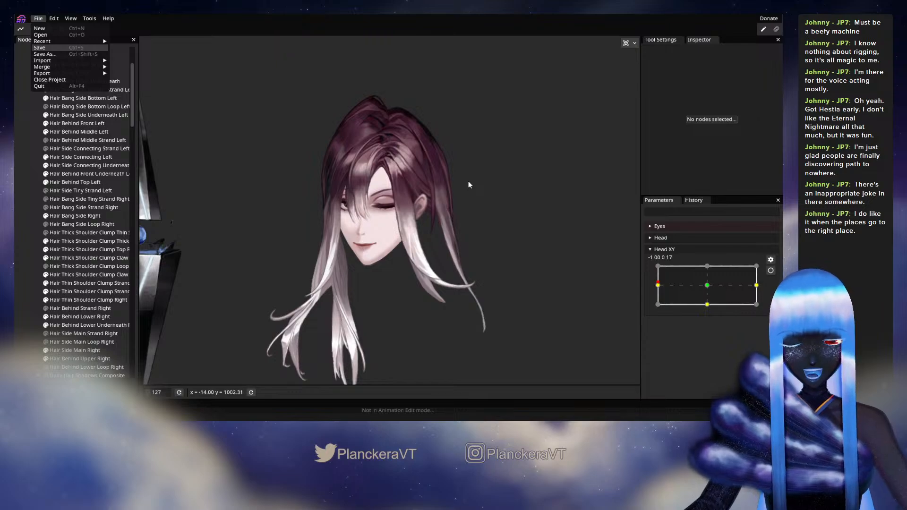
key("ctrl+s")
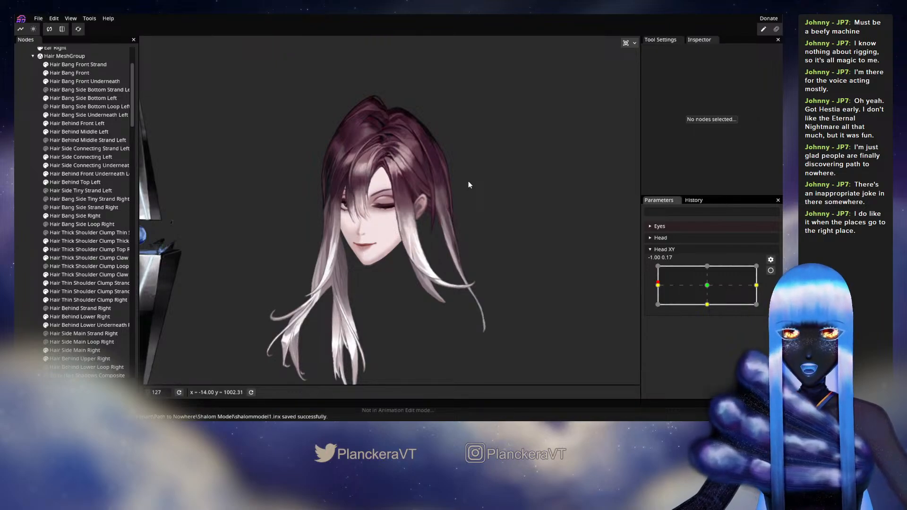